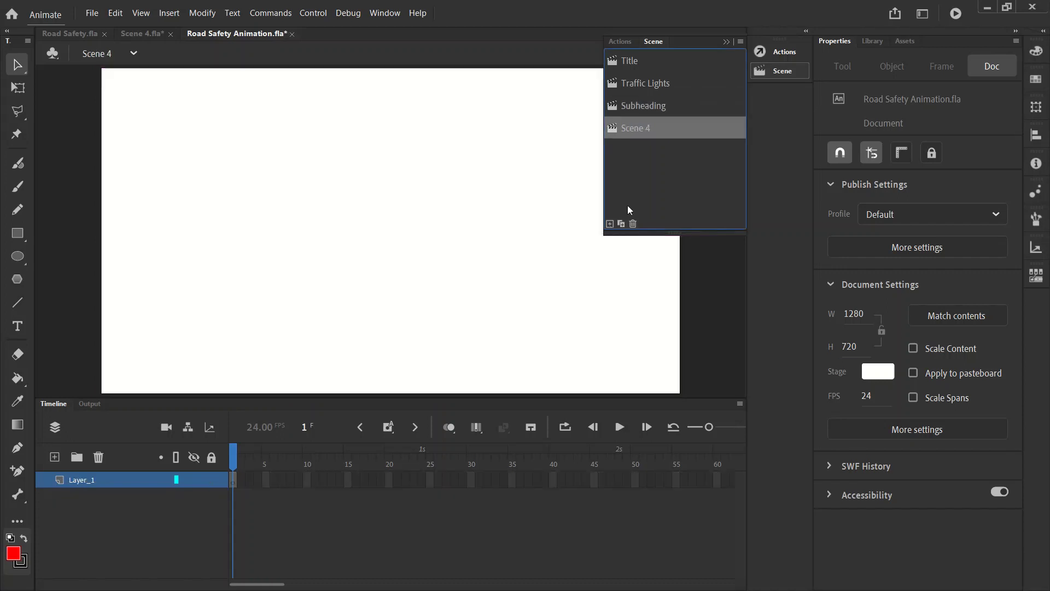
Rename Scene 4 as Bones.
{"action": "double_click", "coordinate": [651, 129]}
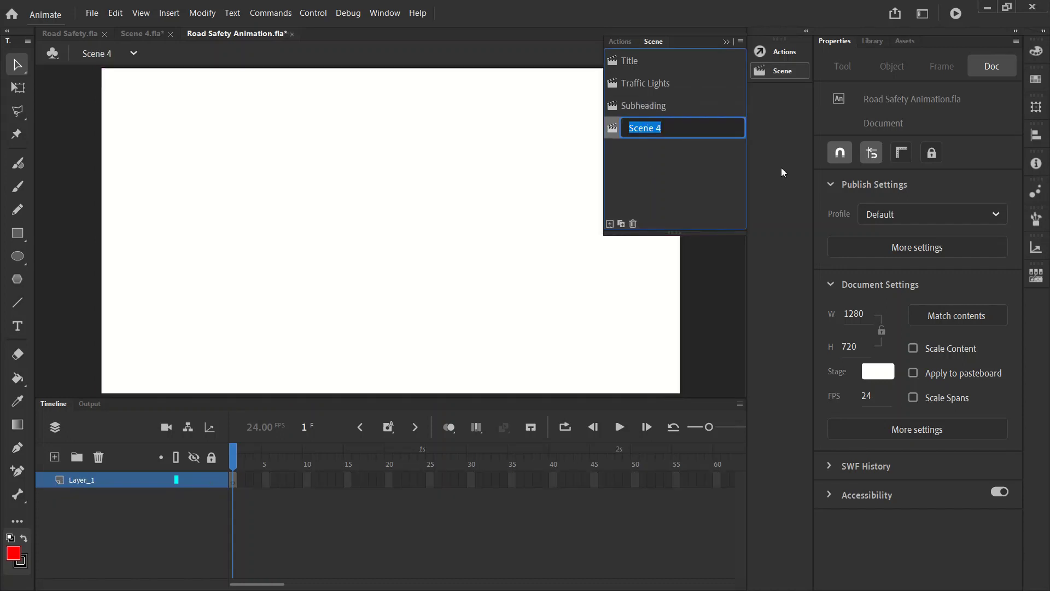
{"action": "type", "text": "Bones"}
{"action": "key", "text": "Return"}
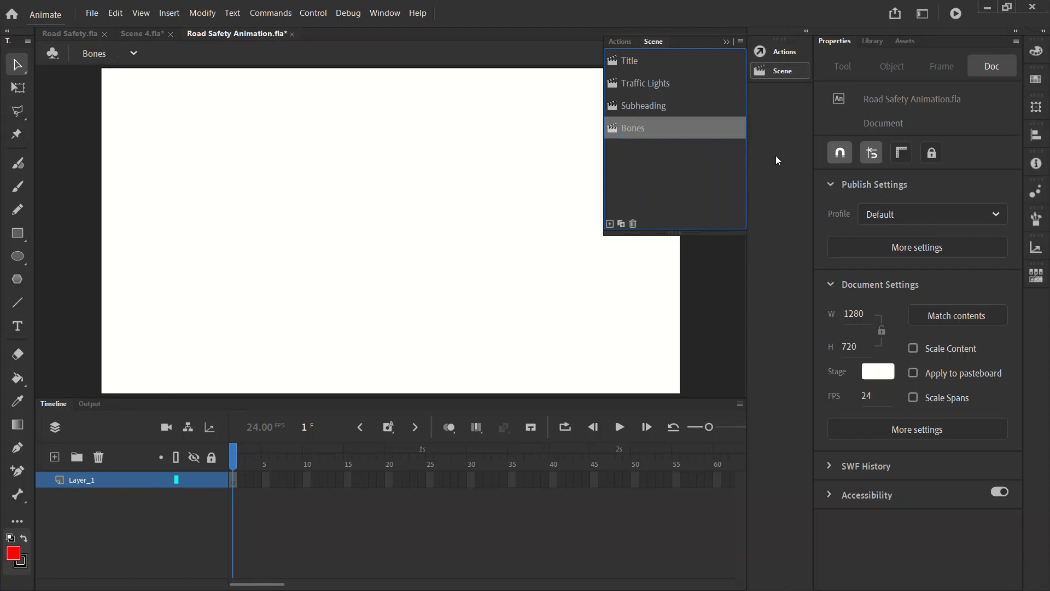
Rename the scene's only layer, Layer_1, as bones.
{"action": "double_click", "coordinate": [91, 478]}
{"action": "type", "text": "bones"}
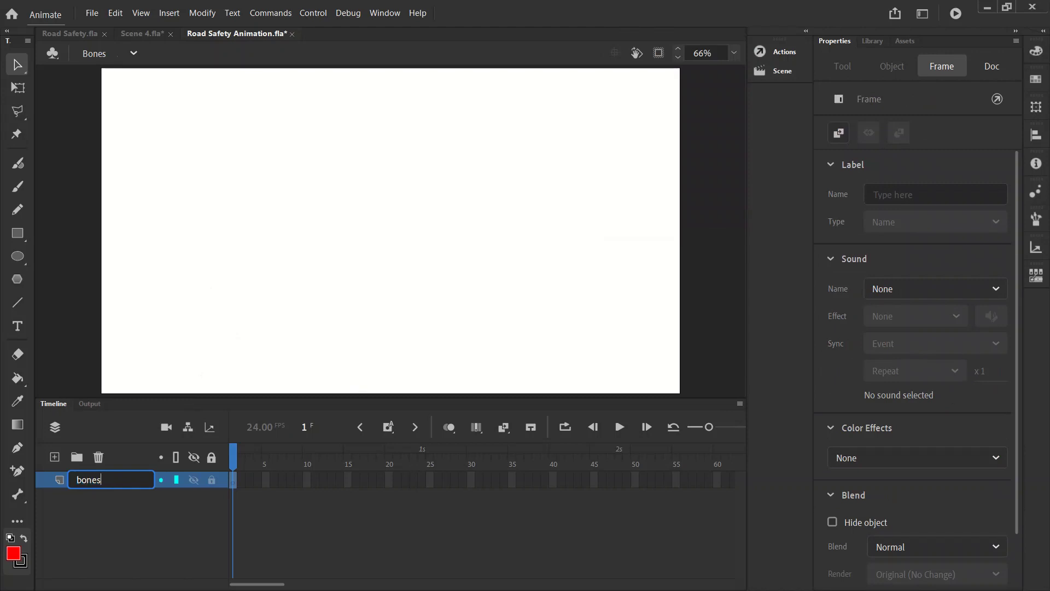
{"action": "key", "text": "Return"}
{"action": "left_click", "coordinate": [207, 377]}
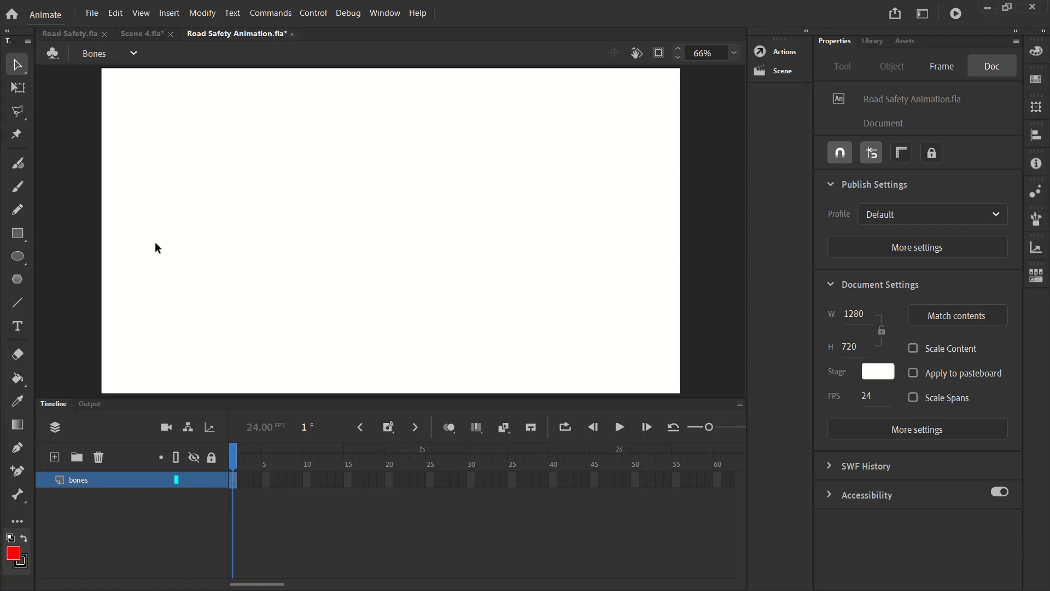
Draw a circle about 133 px wide in the upper part of the stage, with a black fill and no stroke.
{"action": "left_click", "coordinate": [20, 256]}
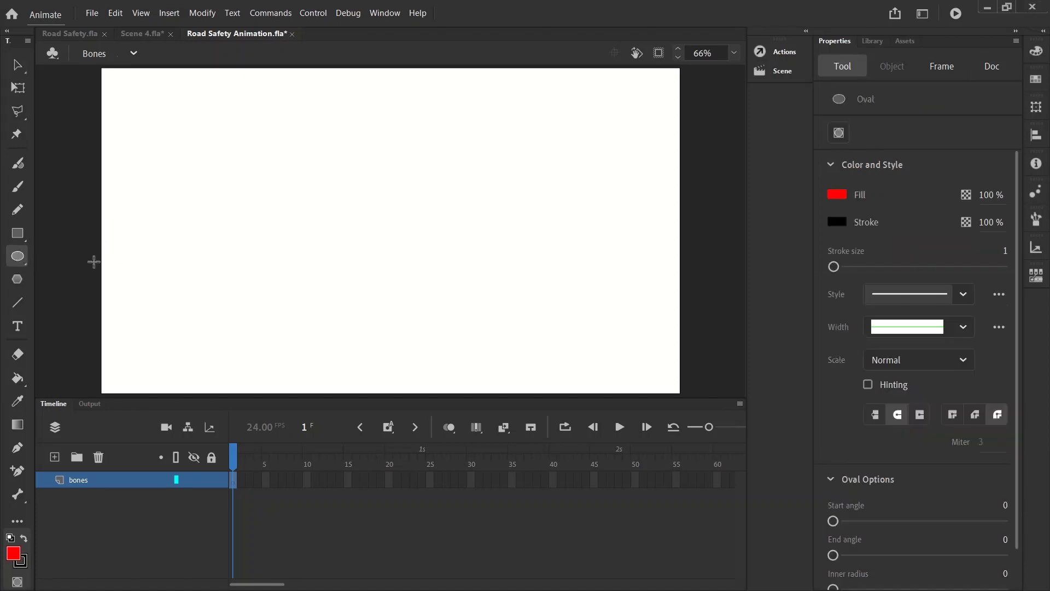
{"action": "left_click", "coordinate": [837, 195]}
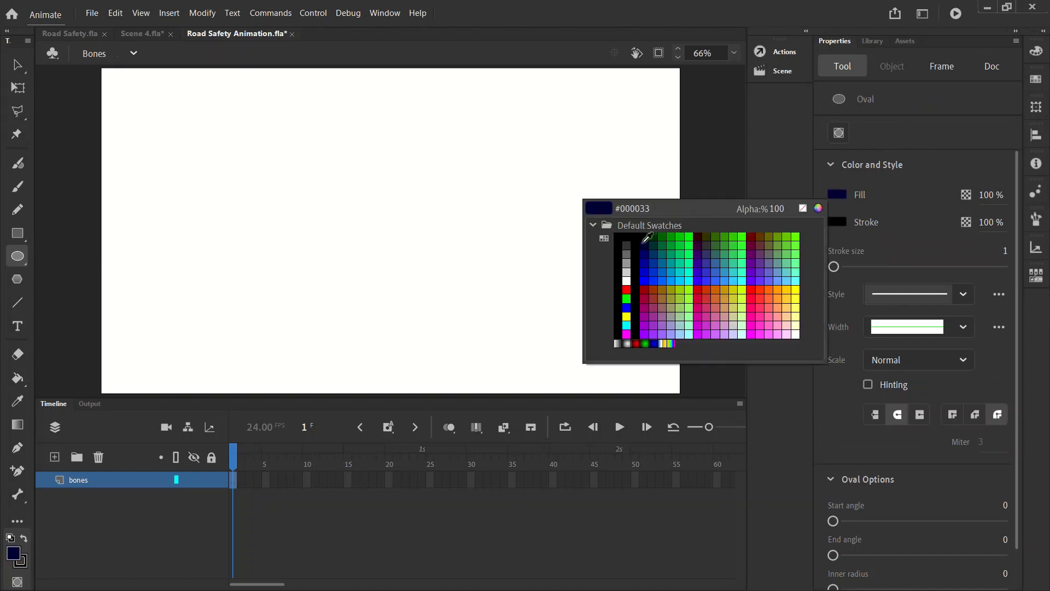
{"action": "left_click", "coordinate": [627, 237]}
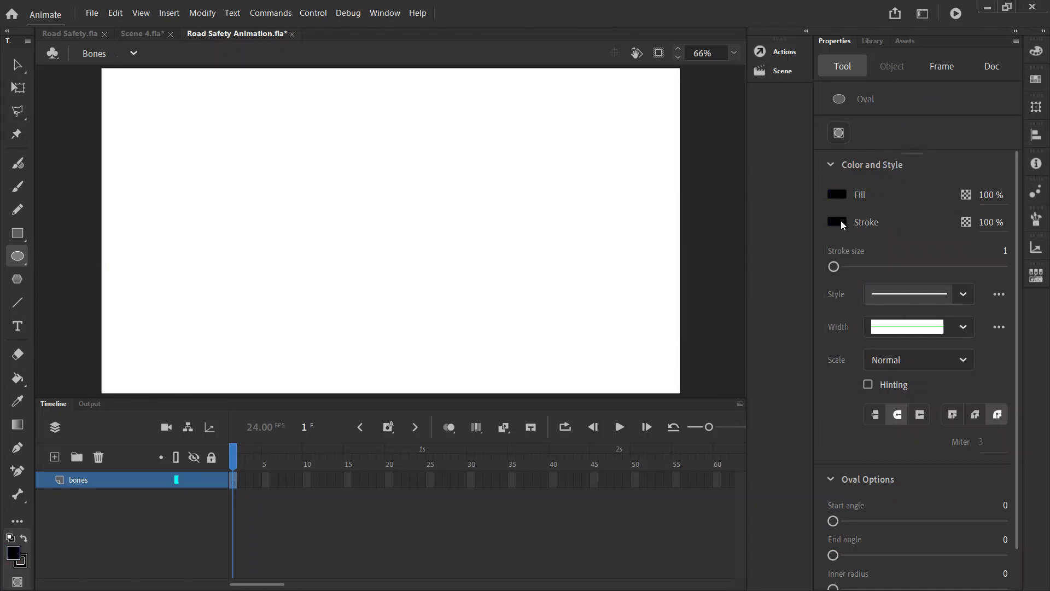
{"action": "left_click", "coordinate": [841, 221]}
{"action": "left_click", "coordinate": [803, 235]}
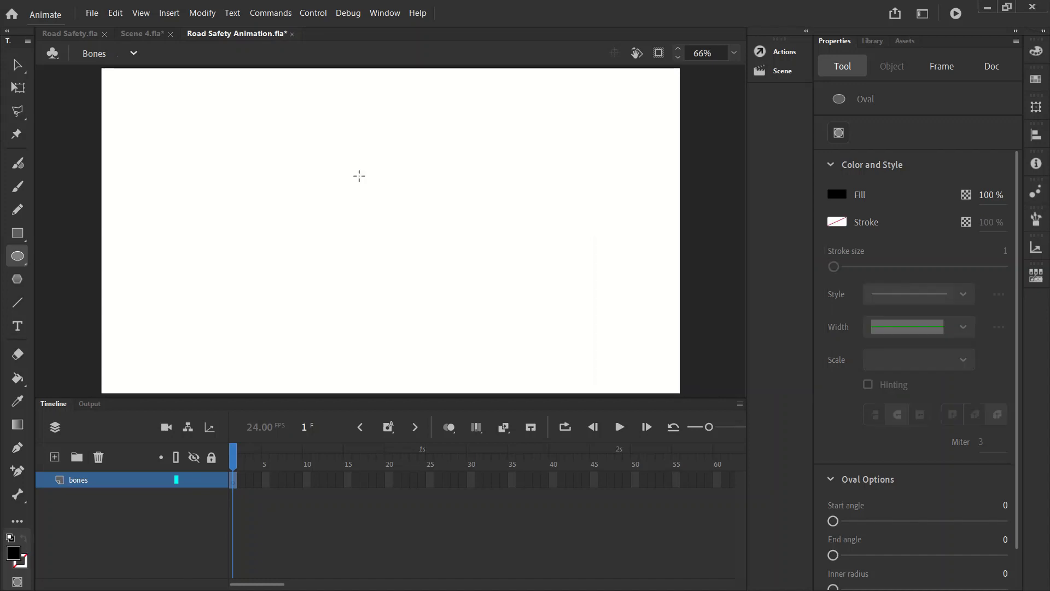
{"action": "mouse_move", "coordinate": [275, 133]}
{"action": "left_mouse_down"}
{"action": "mouse_move", "coordinate": [345, 204]}
{"action": "mouse_move", "coordinate": [359, 204]}
{"action": "mouse_move", "coordinate": [336, 183]}
{"action": "left_mouse_up"}
Duplicate the black circle horizontally so that the copy overlaps the original's right side.
{"action": "key", "text": "v"}
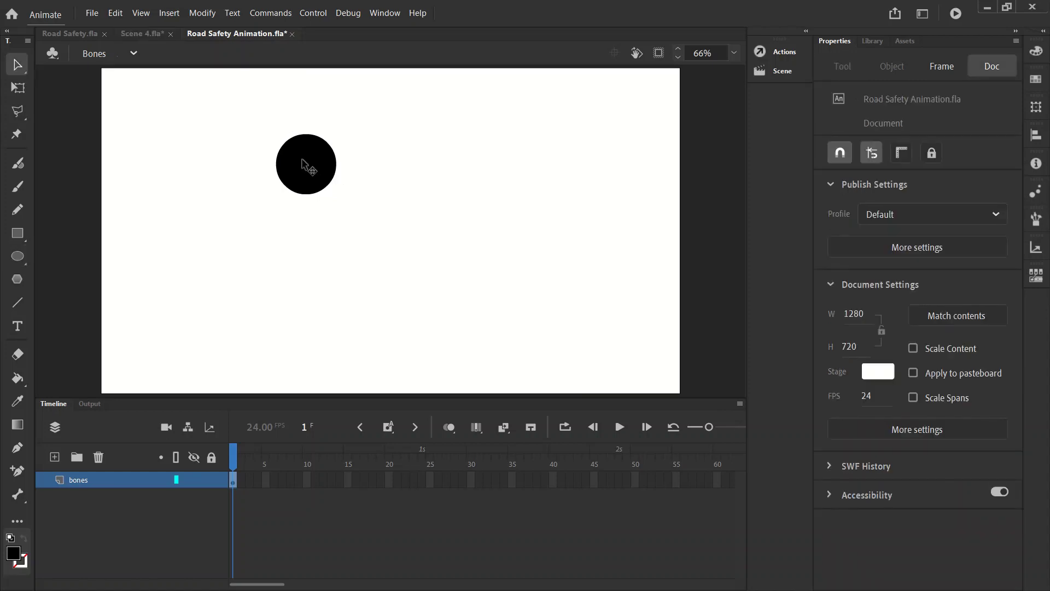
{"action": "left_click_drag", "start_coordinate": [305, 166], "coordinate": [358, 166]}
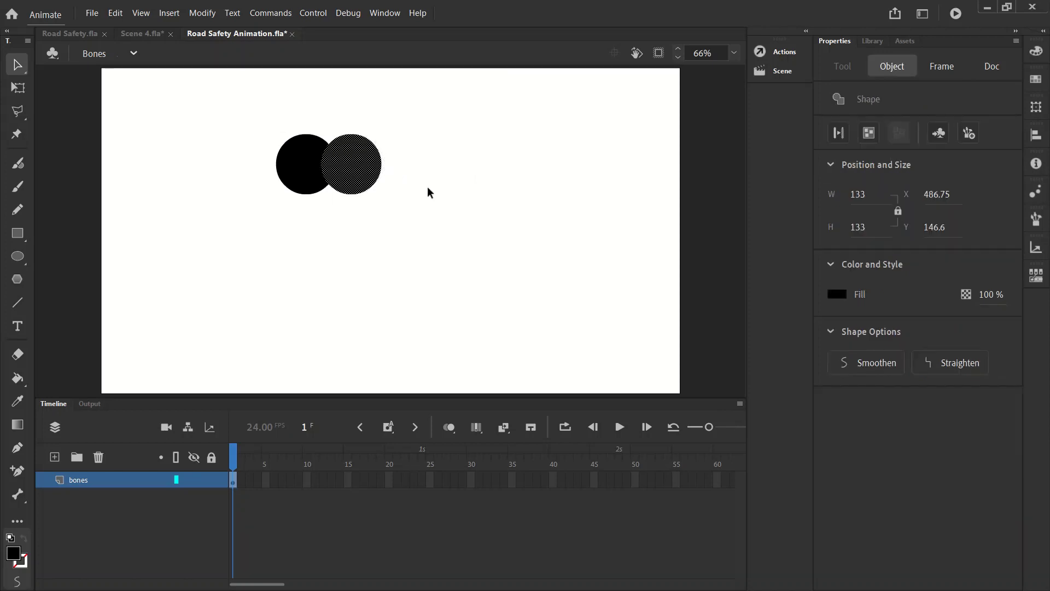
{"action": "left_click", "coordinate": [427, 186]}
Nudge the copied circle further right until the pair overlaps only slightly, about 245 px wide, and merge both into one shape.
{"action": "left_click", "coordinate": [353, 155]}
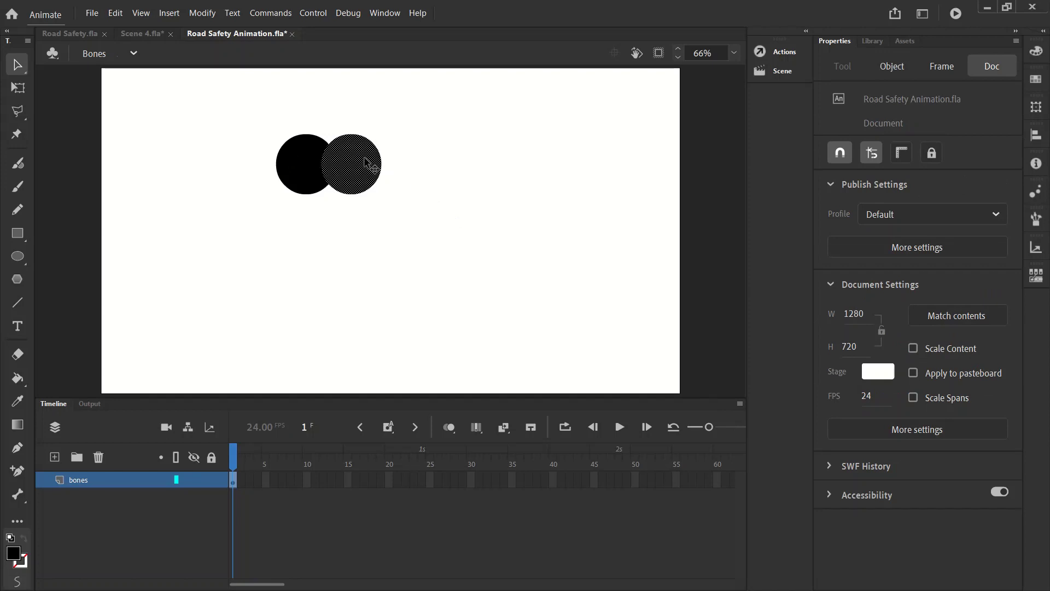
{"action": "key", "text": "Right"}
{"action": "key", "text": "Right"}
{"action": "key", "text": "Right"}
{"action": "key", "text": "Right"}
{"action": "key", "text": "Right"}
{"action": "key", "text": "Right"}
{"action": "key", "text": "Right"}
{"action": "key", "text": "Right"}
{"action": "key", "text": "Right"}
{"action": "key", "text": "Right"}
{"action": "key", "text": "Right"}
{"action": "key", "text": "Right"}
{"action": "key", "text": "Right"}
{"action": "key", "text": "Right"}
{"action": "key", "text": "Right"}
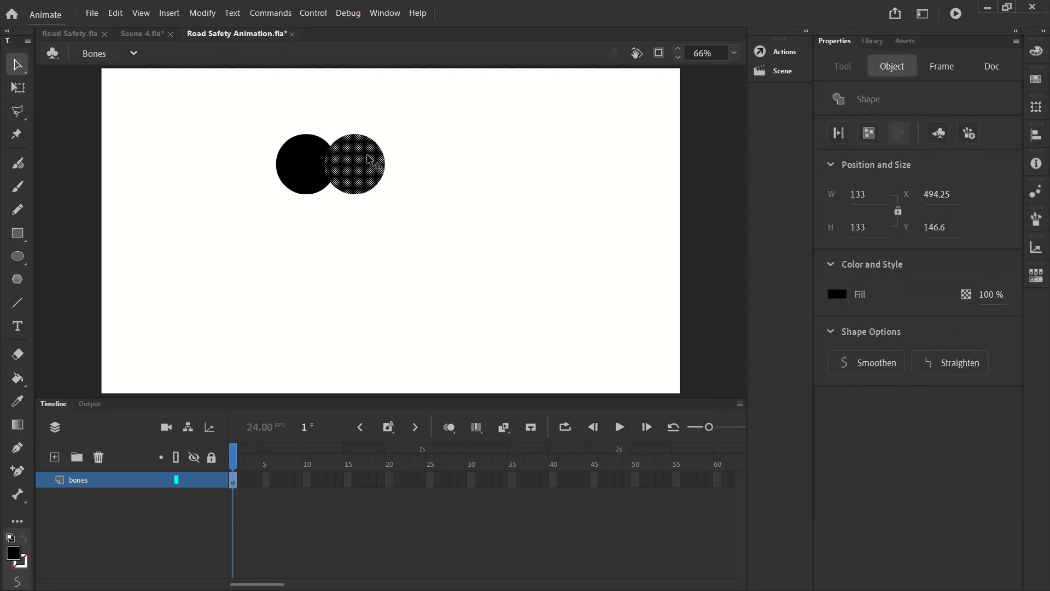
{"action": "left_click", "coordinate": [419, 161]}
{"action": "left_click", "coordinate": [306, 159]}
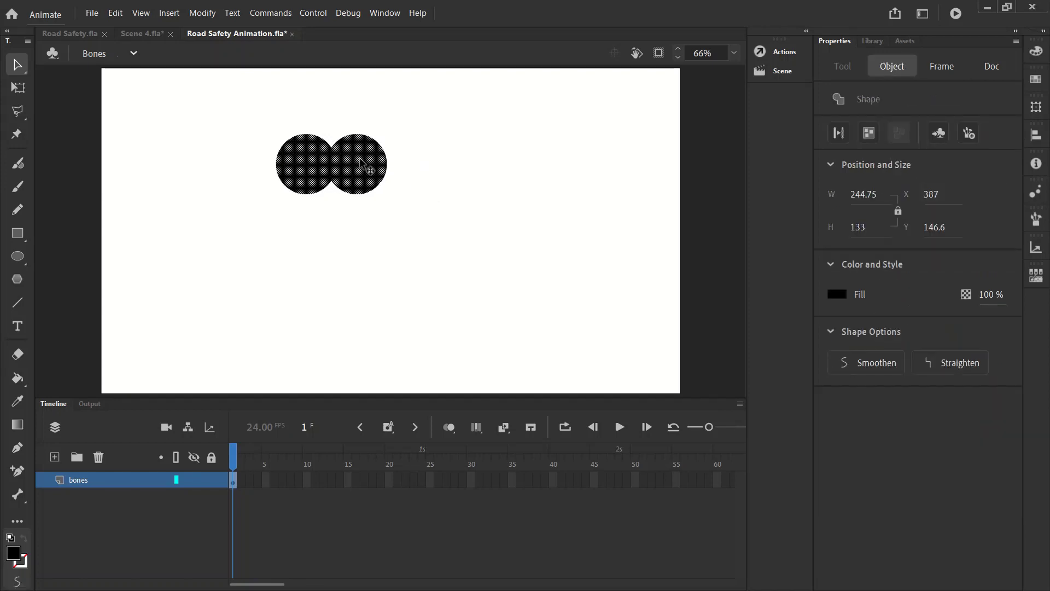
{"action": "left_click", "coordinate": [415, 162]}
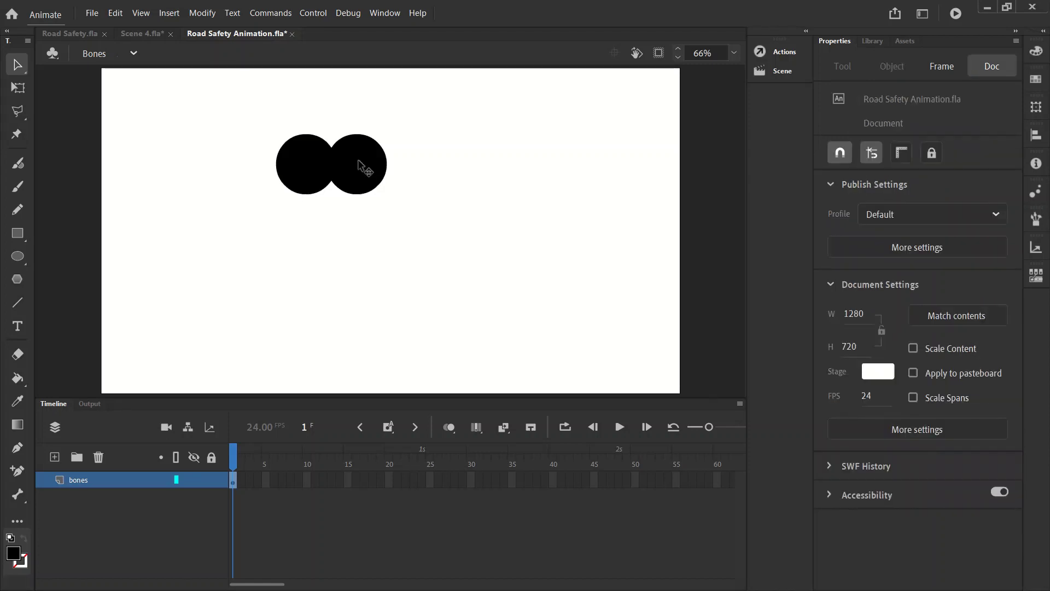
Duplicate the merged circle pair straight down to the lower part of the stage, and nudge the upper pair up to about Y 127.
{"action": "left_click_drag", "start_coordinate": [364, 169], "coordinate": [351, 320]}
{"action": "left_click", "coordinate": [451, 217]}
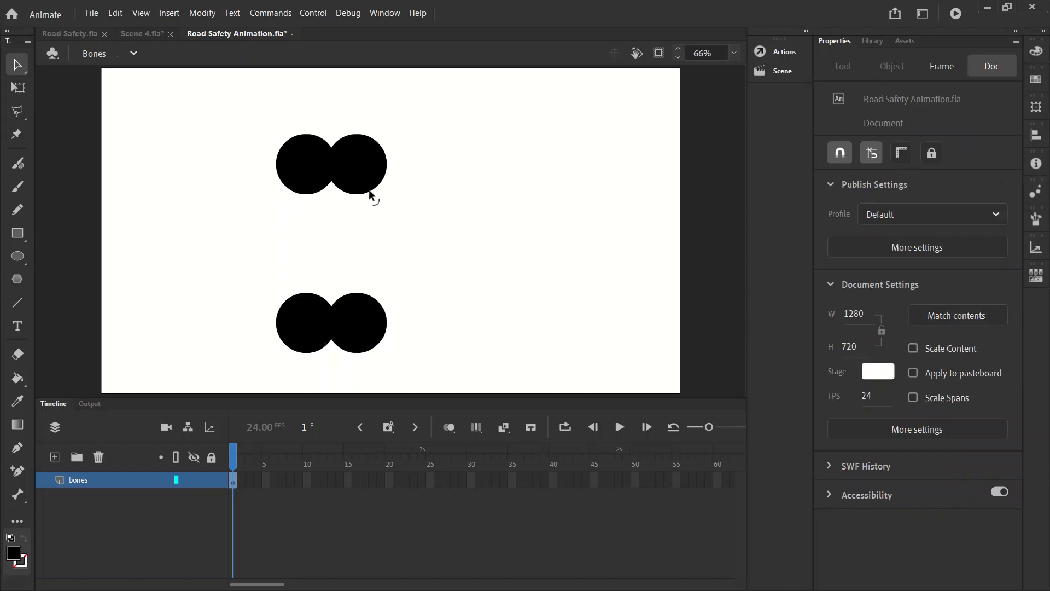
{"action": "left_click", "coordinate": [377, 159]}
{"action": "key", "text": "Up"}
{"action": "key", "text": "Up"}
{"action": "key", "text": "Up"}
{"action": "key", "text": "Up"}
{"action": "key", "text": "Up"}
{"action": "key", "text": "Up"}
{"action": "key", "text": "Up"}
{"action": "key", "text": "Up"}
{"action": "key", "text": "Up"}
{"action": "key", "text": "Up"}
{"action": "key", "text": "Up"}
{"action": "key", "text": "Up"}
{"action": "key", "text": "Up"}
{"action": "key", "text": "Up"}
{"action": "key", "text": "Up"}
{"action": "key", "text": "Up"}
{"action": "key", "text": "Up"}
{"action": "key", "text": "Up"}
{"action": "key", "text": "Up"}
{"action": "key", "text": "Up"}
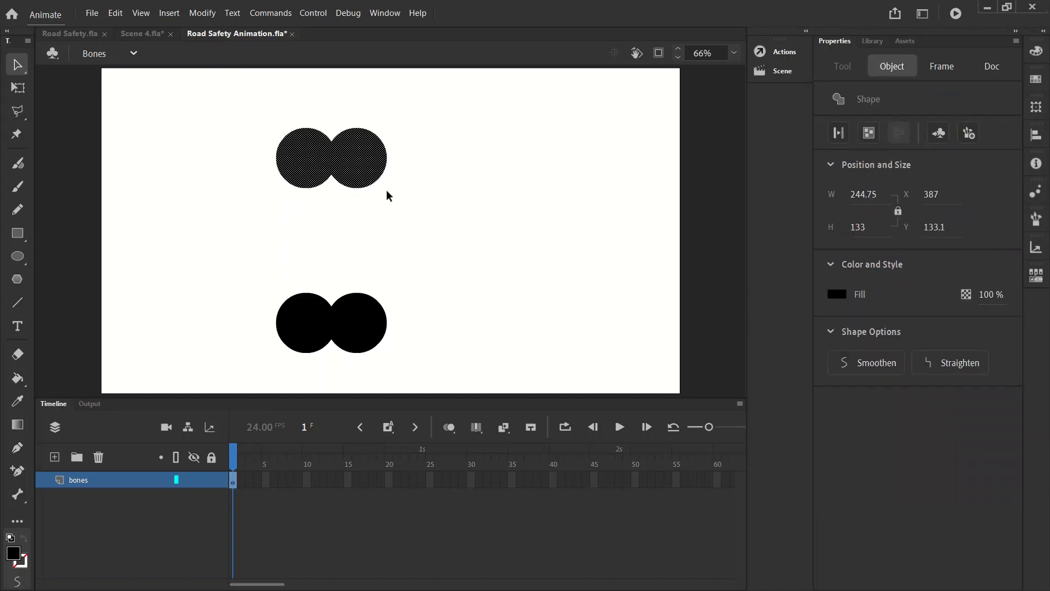
{"action": "left_click", "coordinate": [386, 192]}
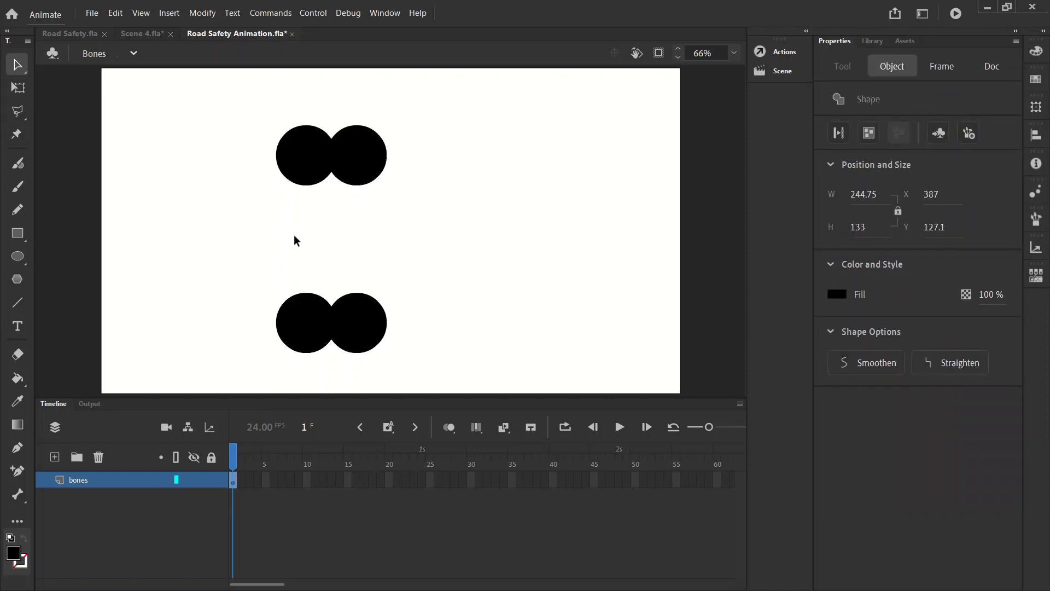
{"action": "left_click", "coordinate": [23, 233]}
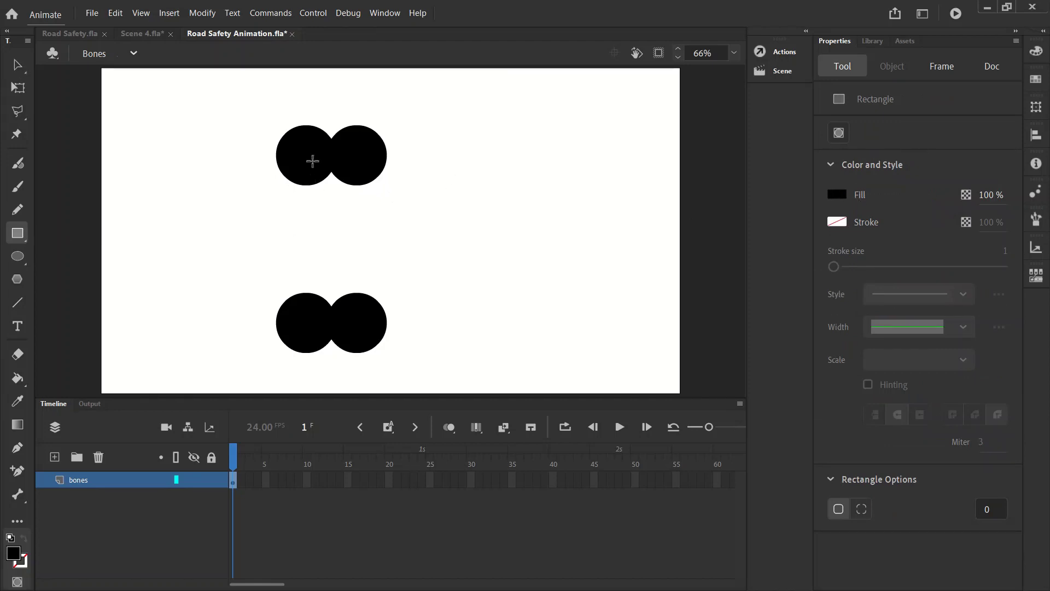
{"action": "left_click_drag", "start_coordinate": [317, 157], "coordinate": [347, 318]}
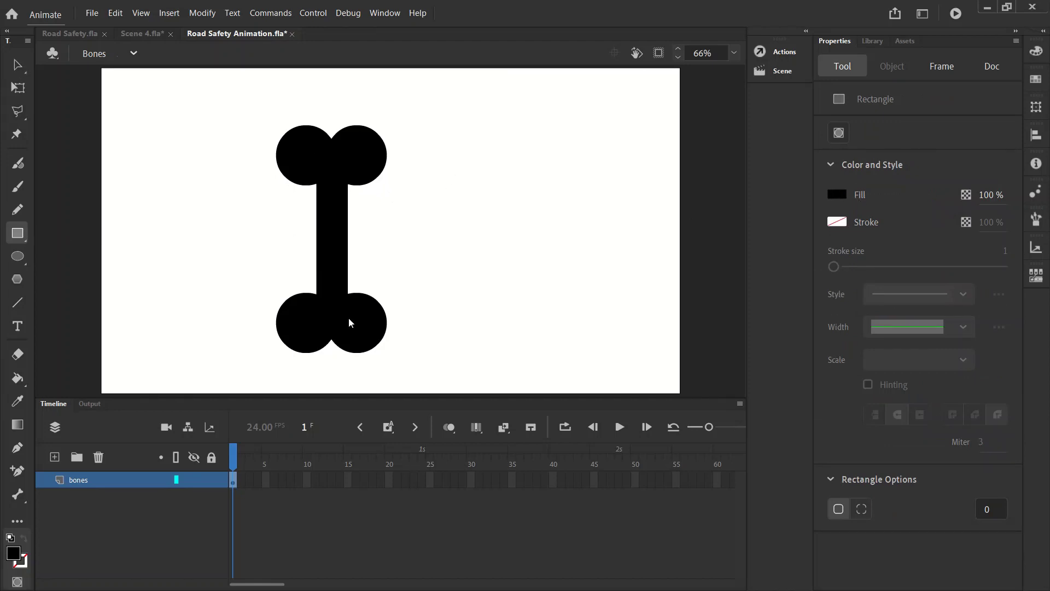
{"action": "key", "text": "ctrl+z"}
{"action": "left_click_drag", "start_coordinate": [317, 159], "coordinate": [217, 222]}
{"action": "key", "text": "ctrl+z"}
Move the upper and lower circle pairs to the left side of the stage, clearing its middle.
{"action": "left_click", "coordinate": [17, 65]}
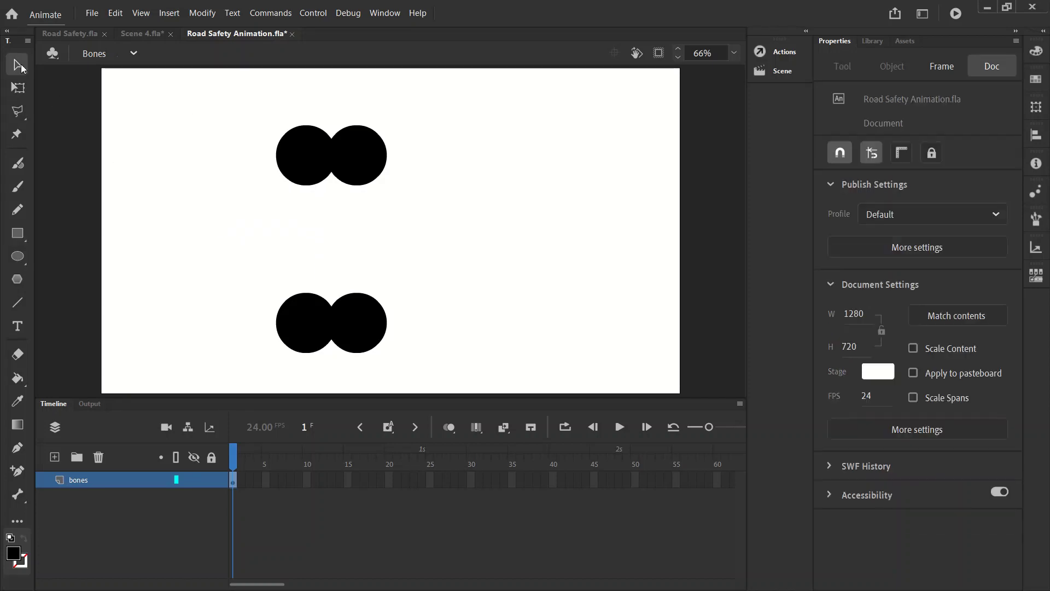
{"action": "left_click", "coordinate": [363, 157]}
{"action": "left_click_drag", "start_coordinate": [359, 158], "coordinate": [242, 157]}
{"action": "left_click_drag", "start_coordinate": [358, 327], "coordinate": [225, 327]}
{"action": "left_click", "coordinate": [89, 265]}
Draw a tall black rectangle about 53 by 387 px to the right of the circle pairs as the bone's shaft.
{"action": "left_click", "coordinate": [21, 235]}
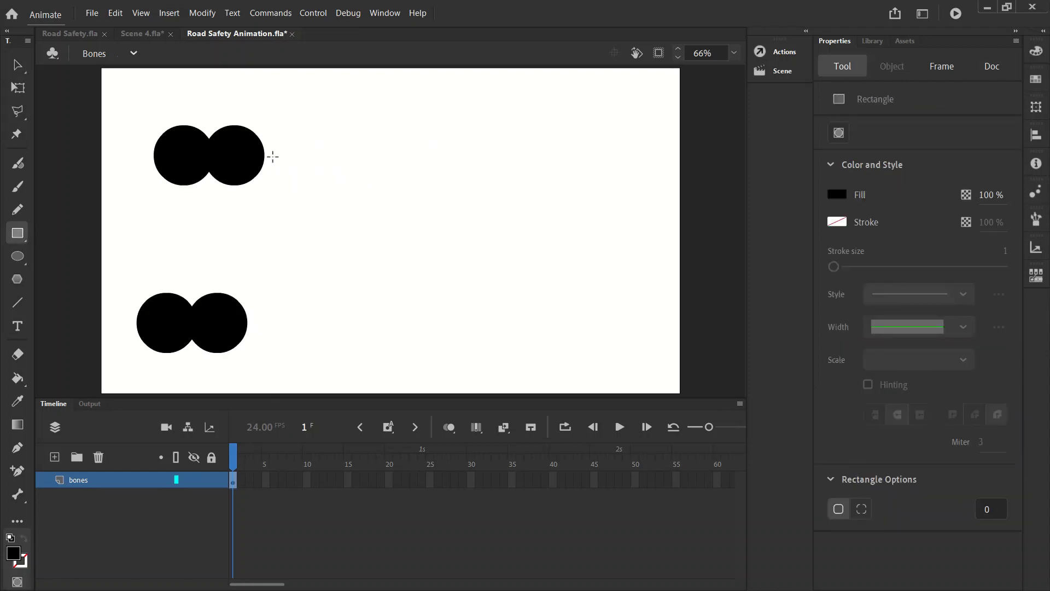
{"action": "left_click_drag", "start_coordinate": [291, 150], "coordinate": [314, 325]}
{"action": "left_click", "coordinate": [17, 64]}
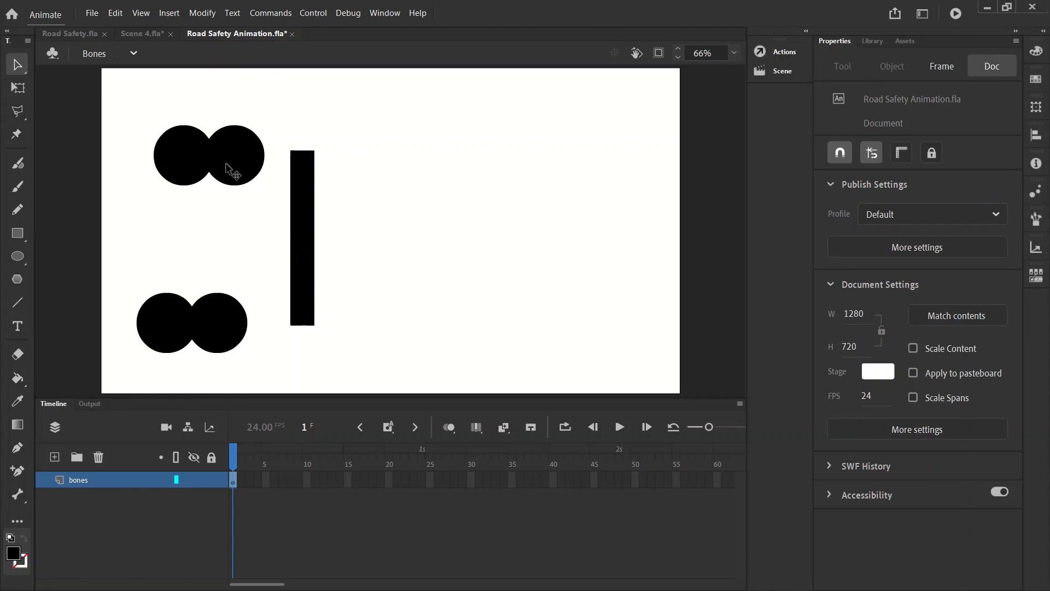
Centre the rectangle and both circle pairs horizontally on the stage so they merge into one bone shape.
{"action": "left_click", "coordinate": [305, 199]}
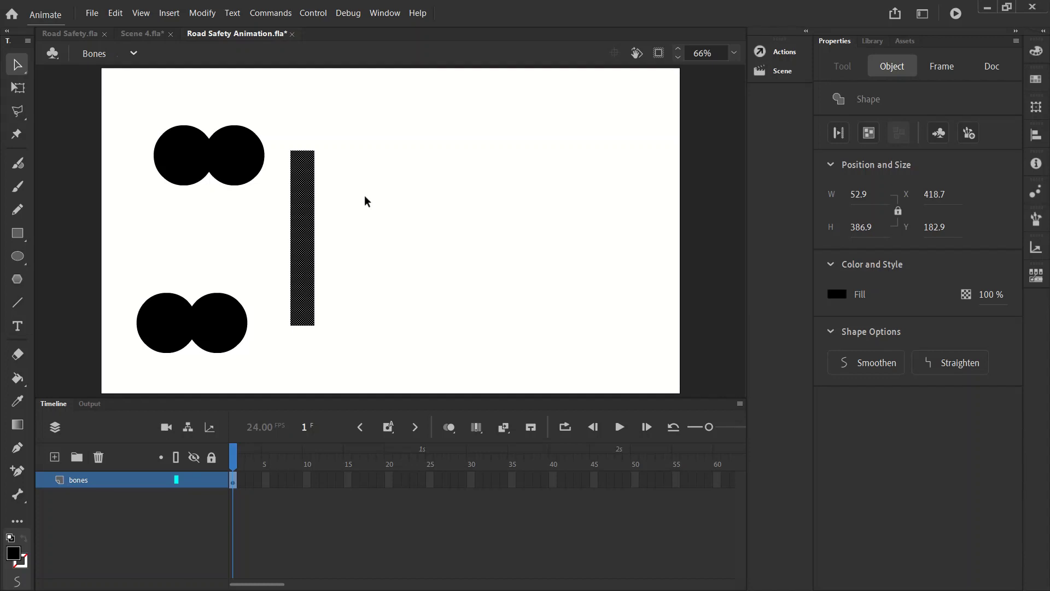
{"action": "key", "text": "ctrl+alt+2"}
{"action": "left_click", "coordinate": [487, 208]}
{"action": "left_click", "coordinate": [226, 155]}
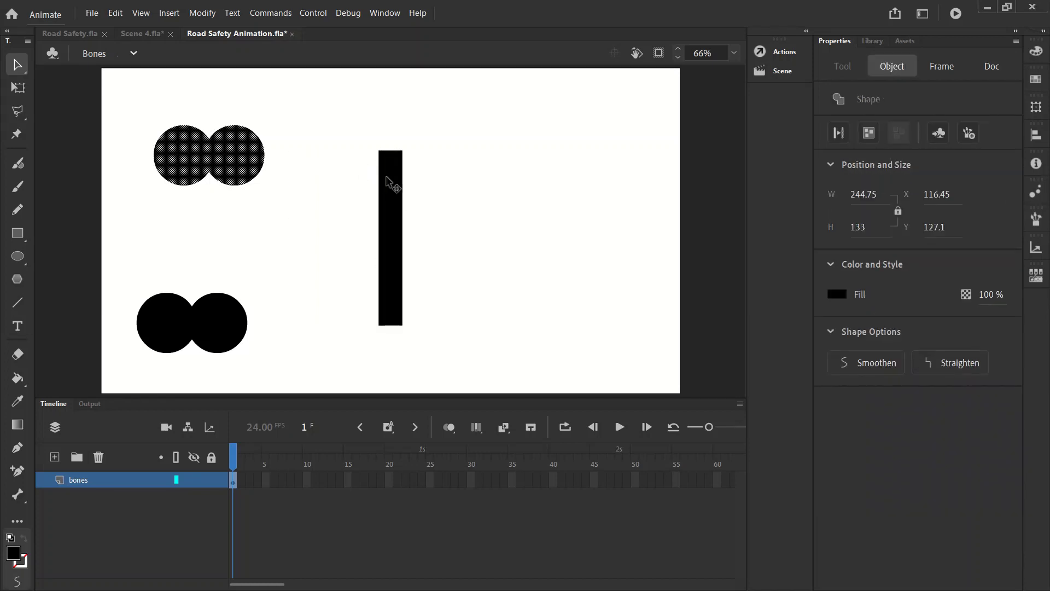
{"action": "key", "text": "ctrl+alt+2"}
{"action": "left_click", "coordinate": [475, 178]}
{"action": "left_click", "coordinate": [223, 331]}
{"action": "key", "text": "ctrl+alt+2"}
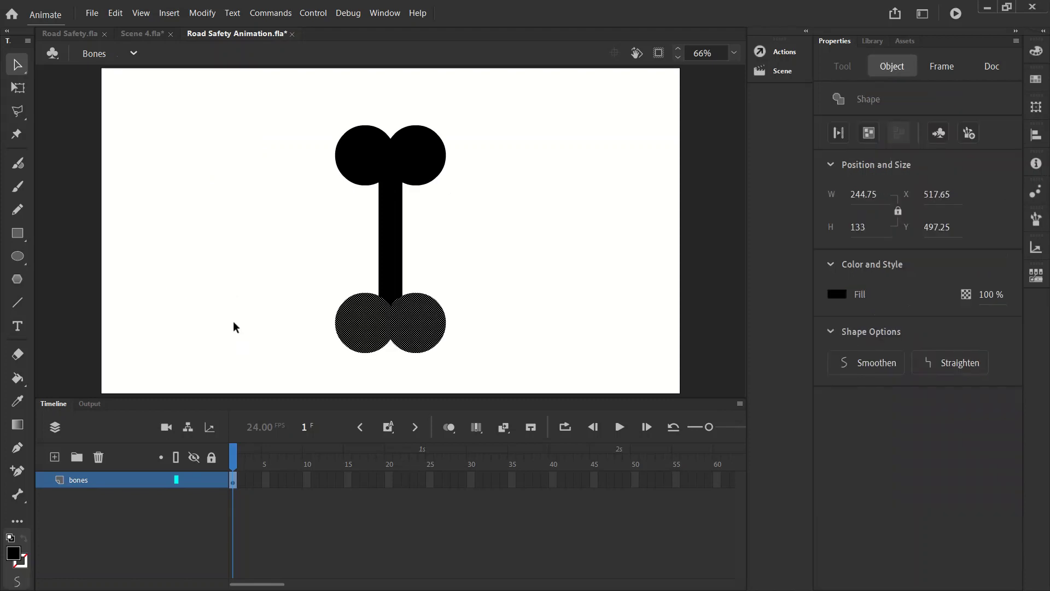
{"action": "left_click", "coordinate": [474, 269]}
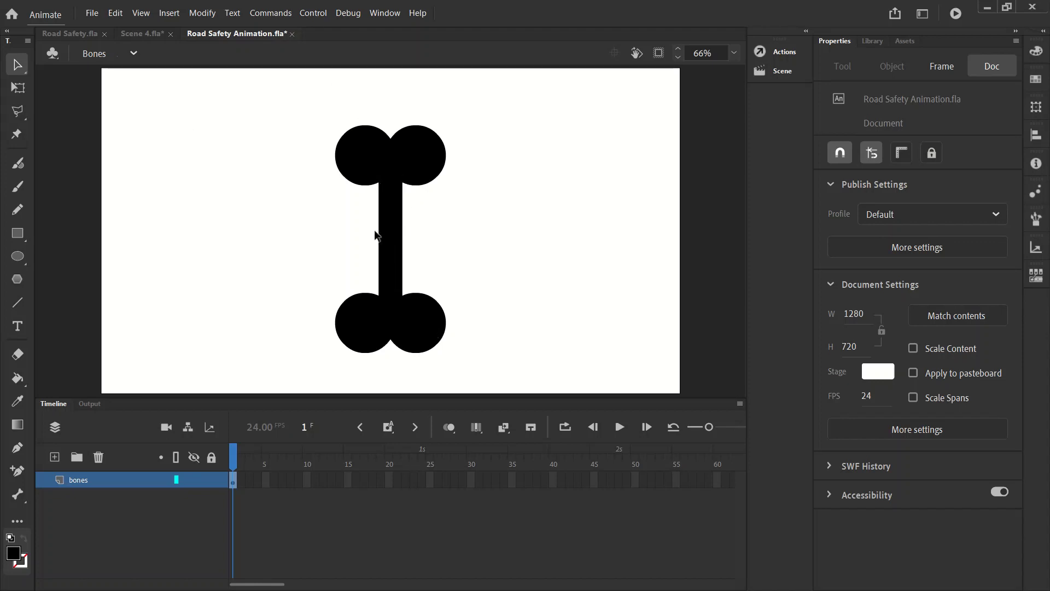
Bend both long edges of the bone's shaft inward into shallow curves.
{"action": "left_click_drag", "start_coordinate": [375, 234], "coordinate": [397, 232]}
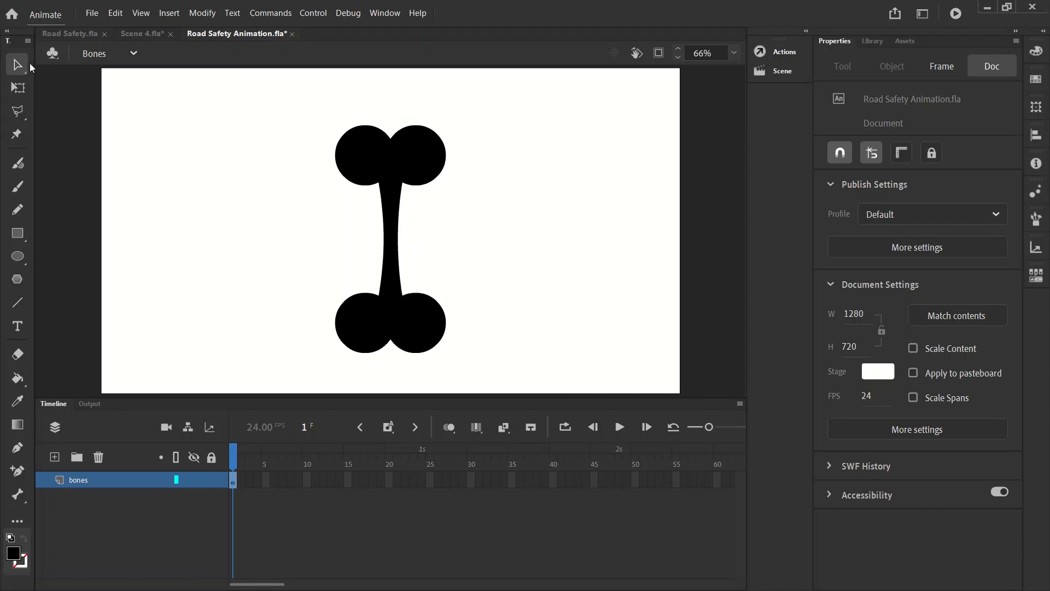
{"action": "left_click", "coordinate": [415, 176]}
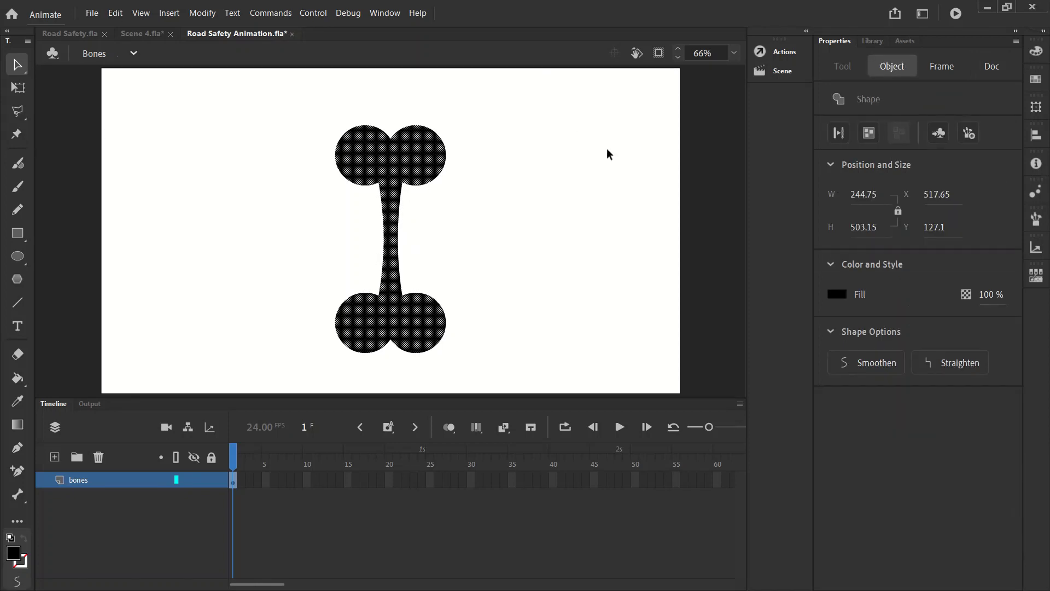
{"action": "left_click", "coordinate": [446, 146]}
Convert the bone shape into a Graphic symbol named bone.
{"action": "left_click", "coordinate": [422, 155]}
{"action": "key", "text": "F8"}
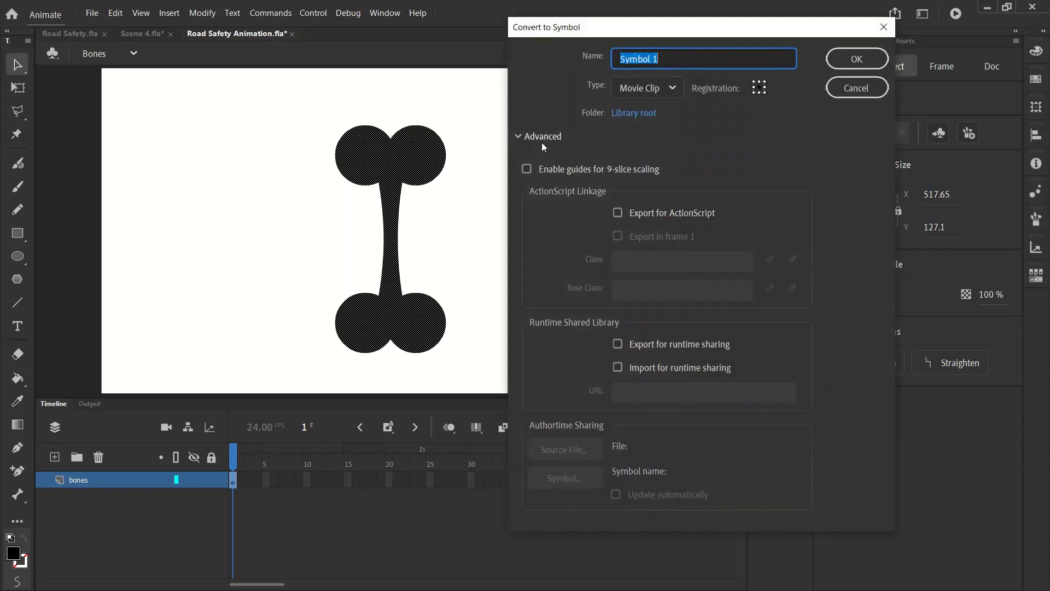
{"action": "left_click", "coordinate": [672, 88]}
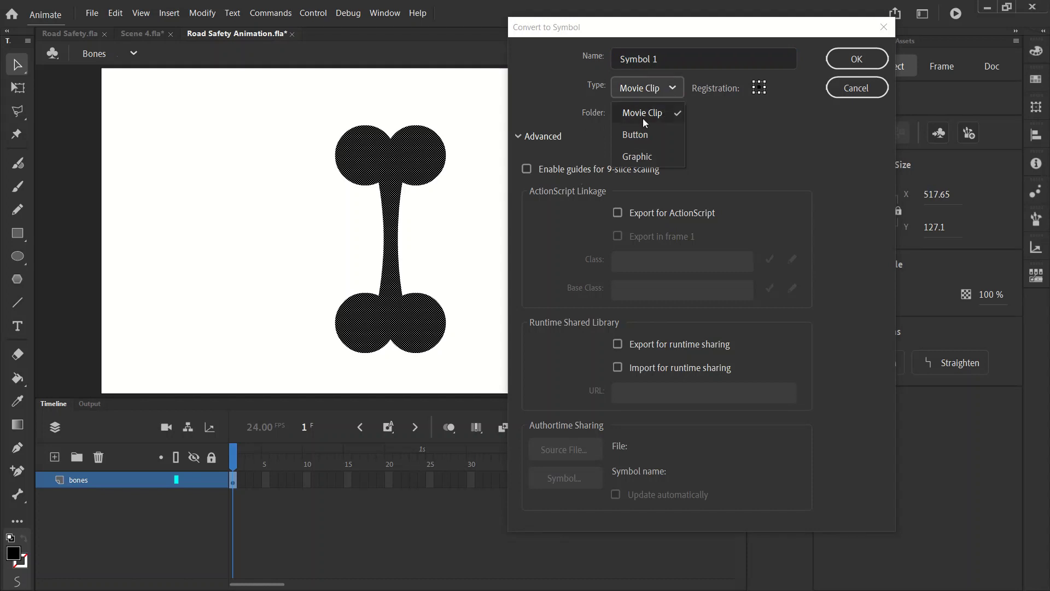
{"action": "left_click", "coordinate": [645, 157]}
{"action": "left_click", "coordinate": [679, 57]}
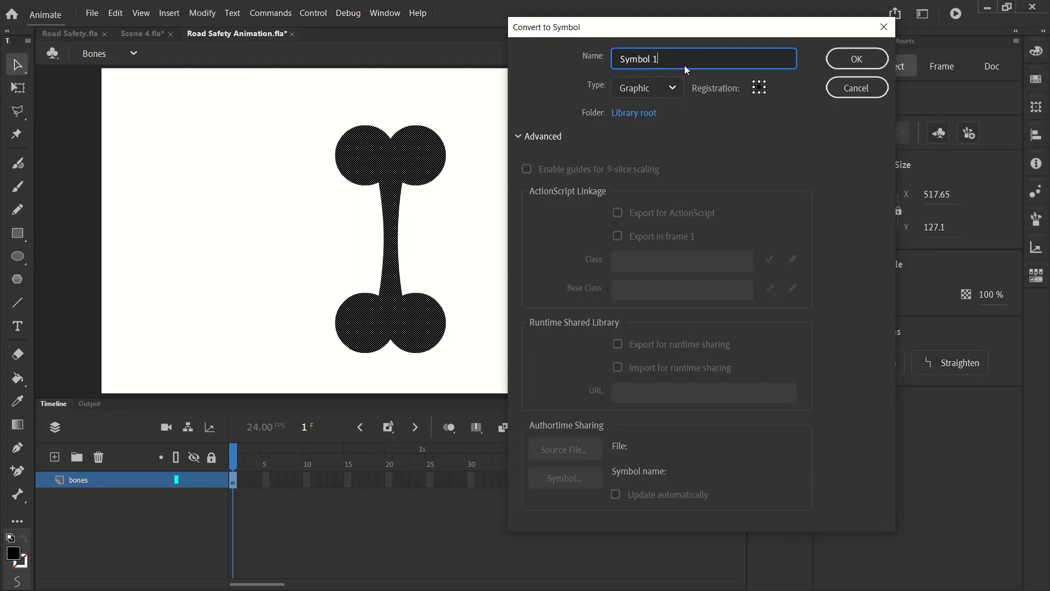
{"action": "key", "text": "ctrl+a"}
{"action": "type", "text": "bone"}
{"action": "left_click", "coordinate": [857, 59]}
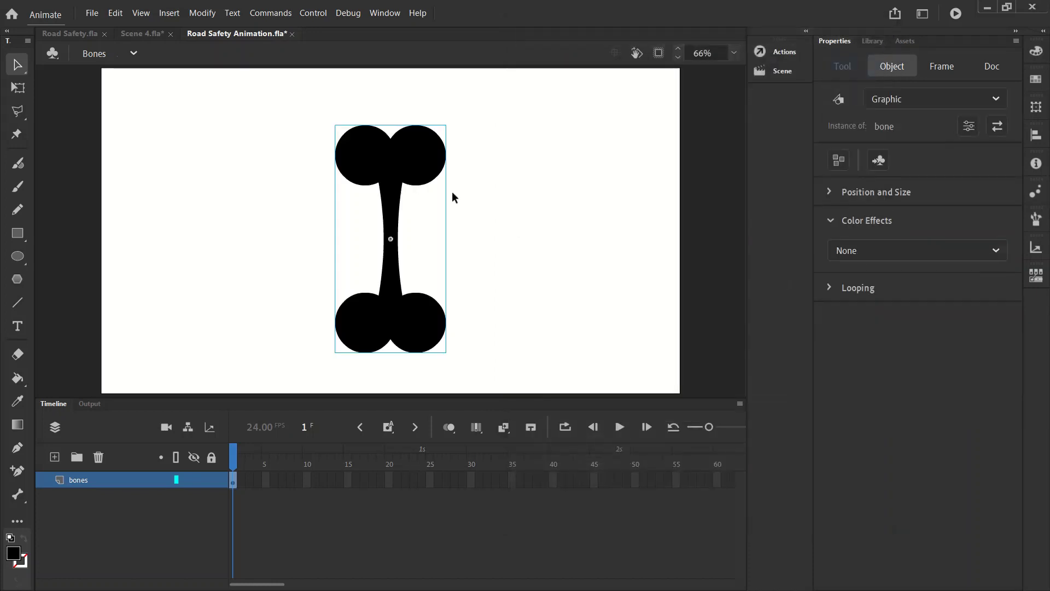
Move the bone instance slightly up and left, and collapse the Flower Parts and Background Images folders in the library.
{"action": "left_click_drag", "start_coordinate": [377, 149], "coordinate": [410, 148]}
{"action": "left_click", "coordinate": [872, 42]}
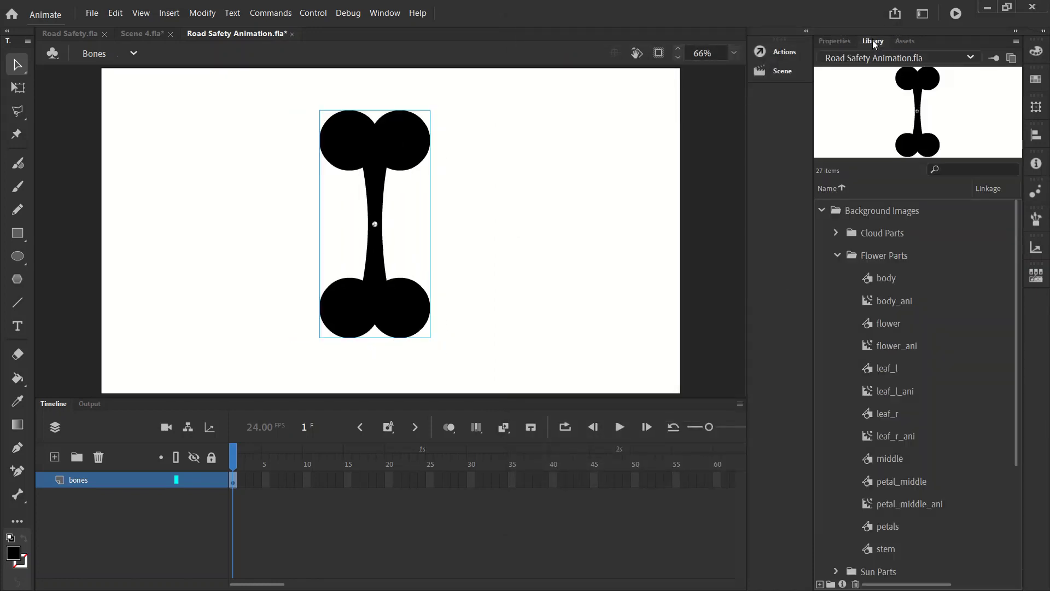
{"action": "left_click", "coordinate": [838, 255]}
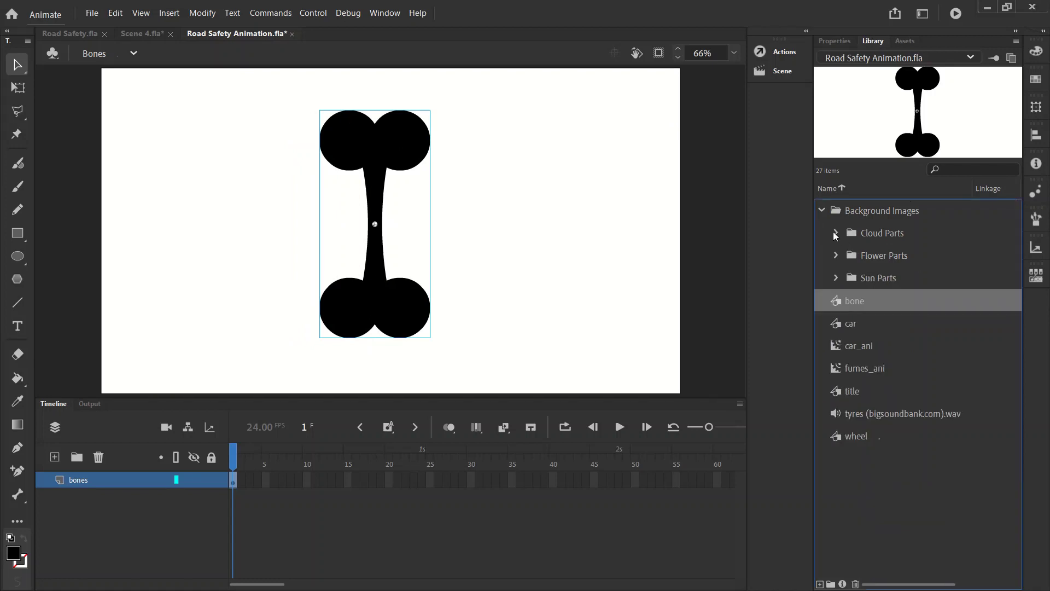
{"action": "left_click", "coordinate": [821, 210]}
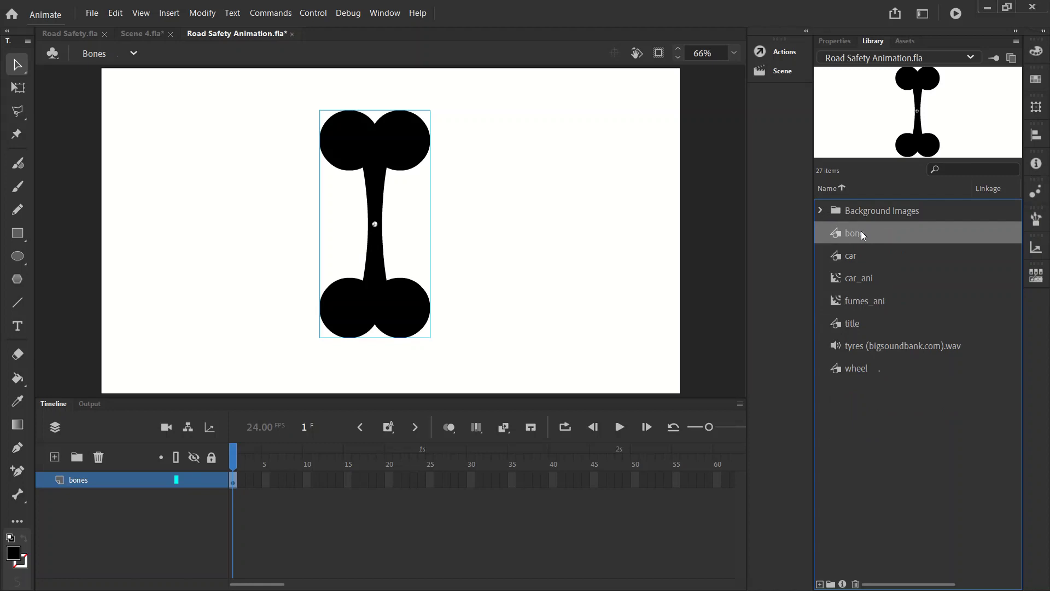
Try adding extra bone instances to the stage from the library and by duplicating one.
{"action": "left_click_drag", "start_coordinate": [861, 231], "coordinate": [544, 198]}
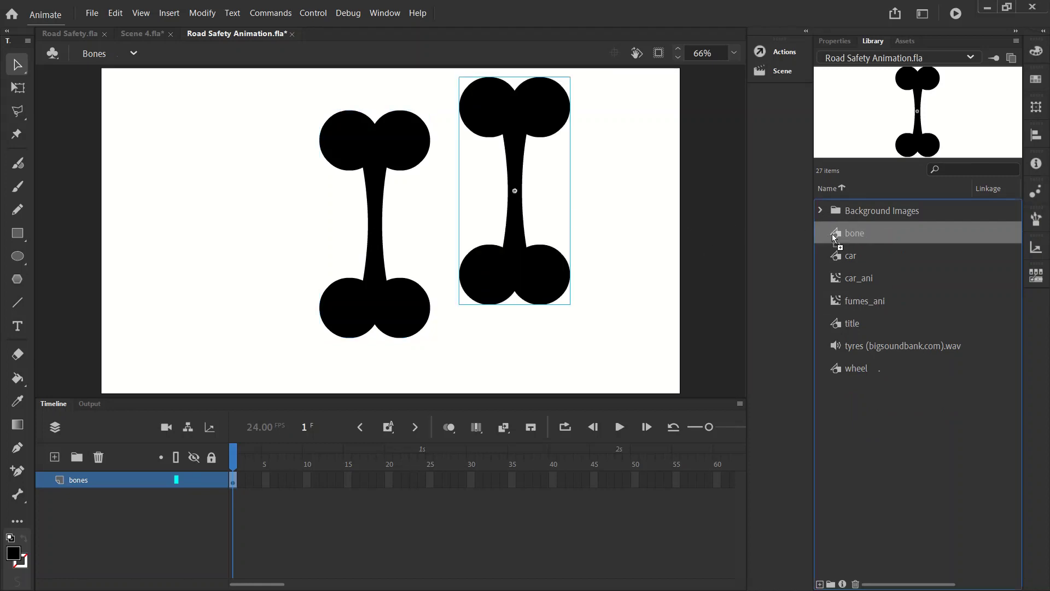
{"action": "left_click_drag", "start_coordinate": [835, 237], "coordinate": [604, 218]}
{"action": "key", "text": "ctrl+d"}
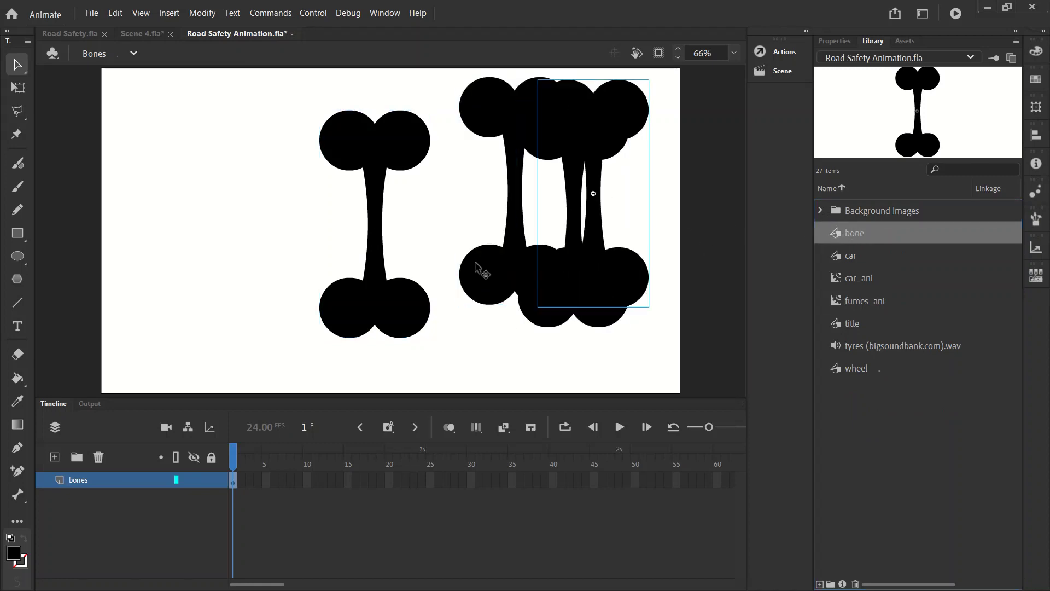
{"action": "key", "text": "ctrl+z"}
{"action": "key", "text": "ctrl+z"}
{"action": "key", "text": "ctrl+z"}
{"action": "left_click", "coordinate": [482, 261]}
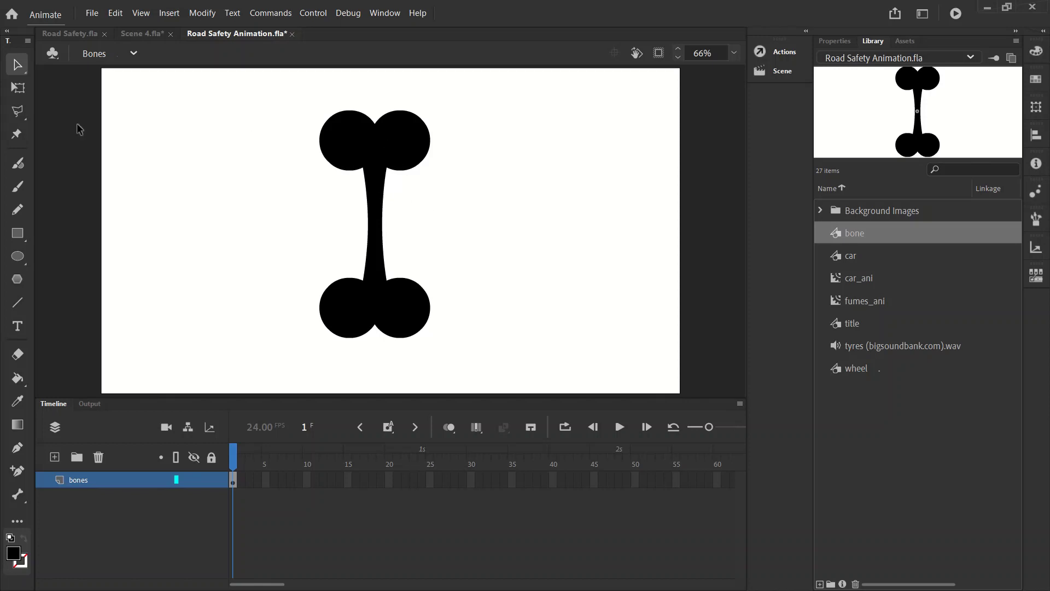
Scale the bone instance down proportionally to a small size and move it slightly up on the stage.
{"action": "left_click", "coordinate": [372, 145]}
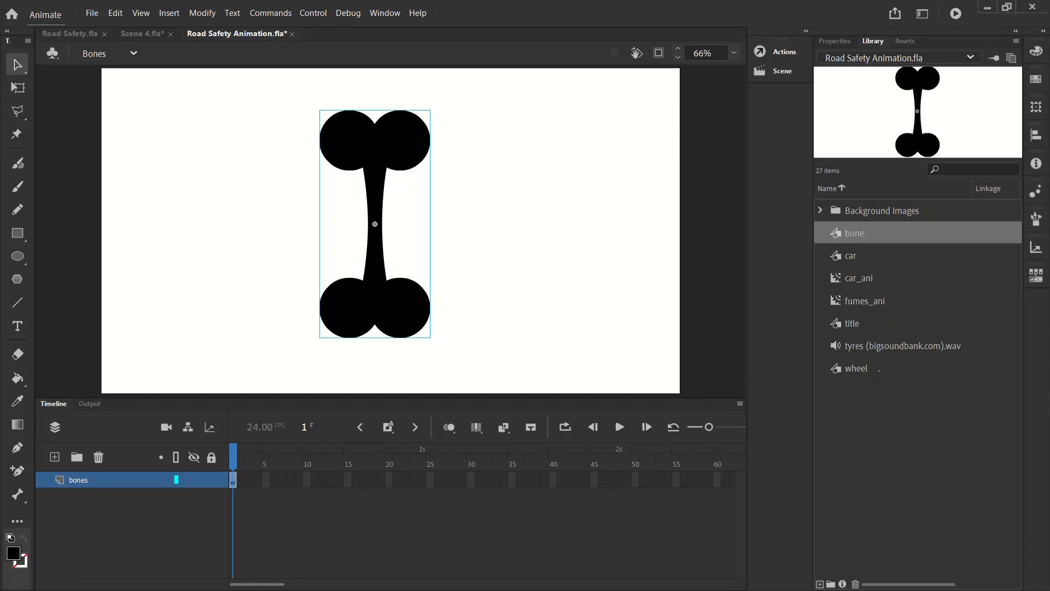
{"action": "left_click", "coordinate": [18, 88]}
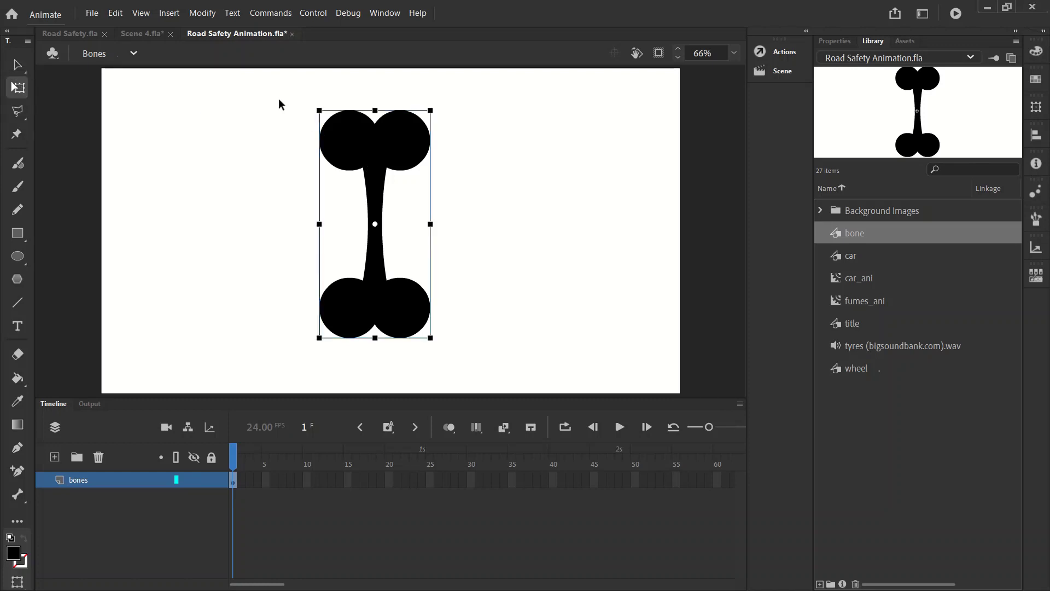
{"action": "left_click_drag", "start_coordinate": [319, 110], "coordinate": [362, 181]}
{"action": "left_click", "coordinate": [16, 65]}
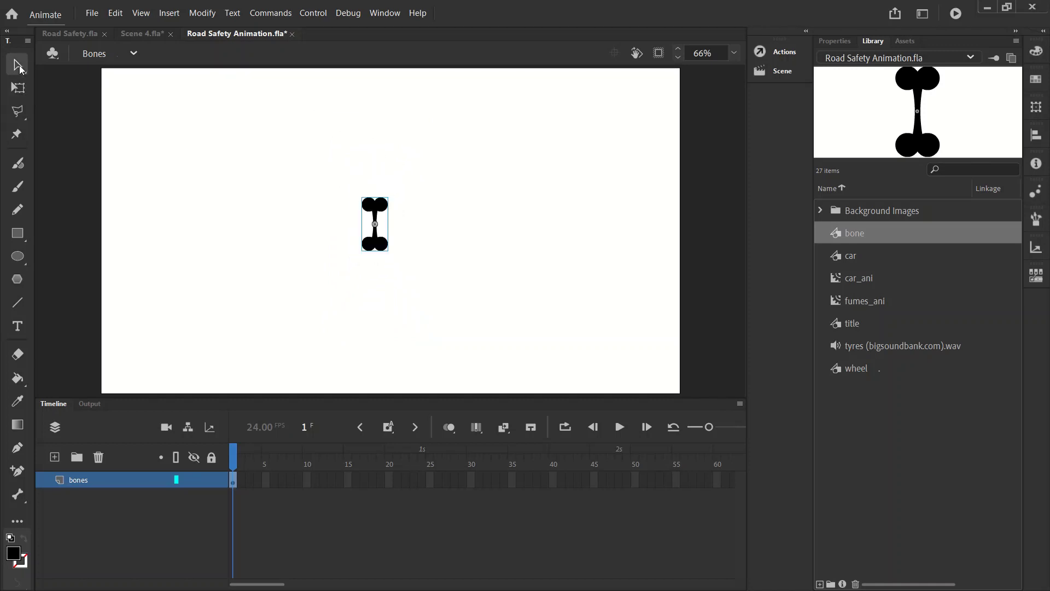
{"action": "left_click_drag", "start_coordinate": [381, 213], "coordinate": [393, 181]}
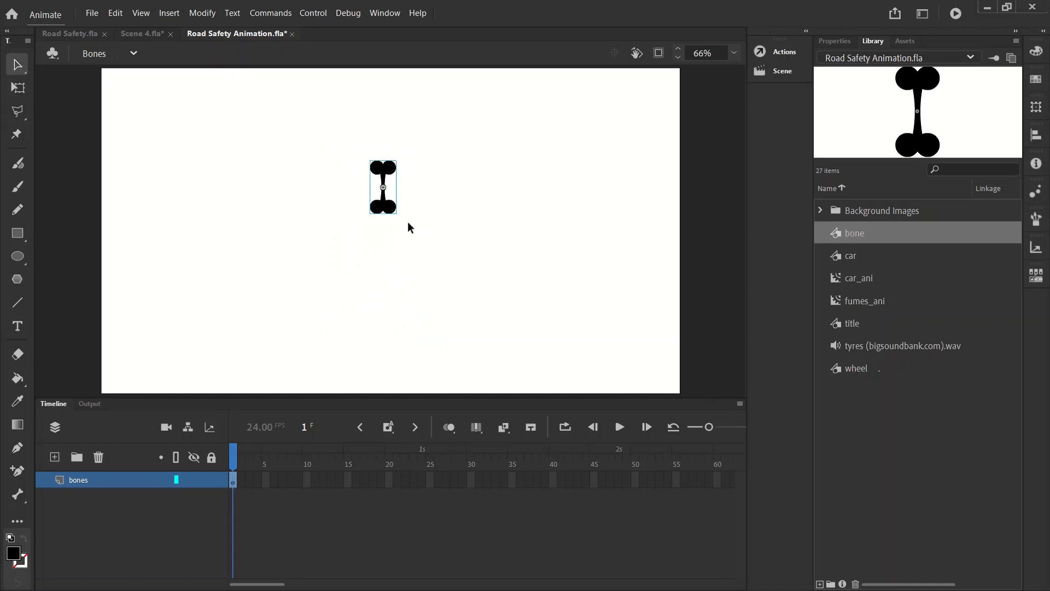
{"action": "left_click", "coordinate": [18, 88]}
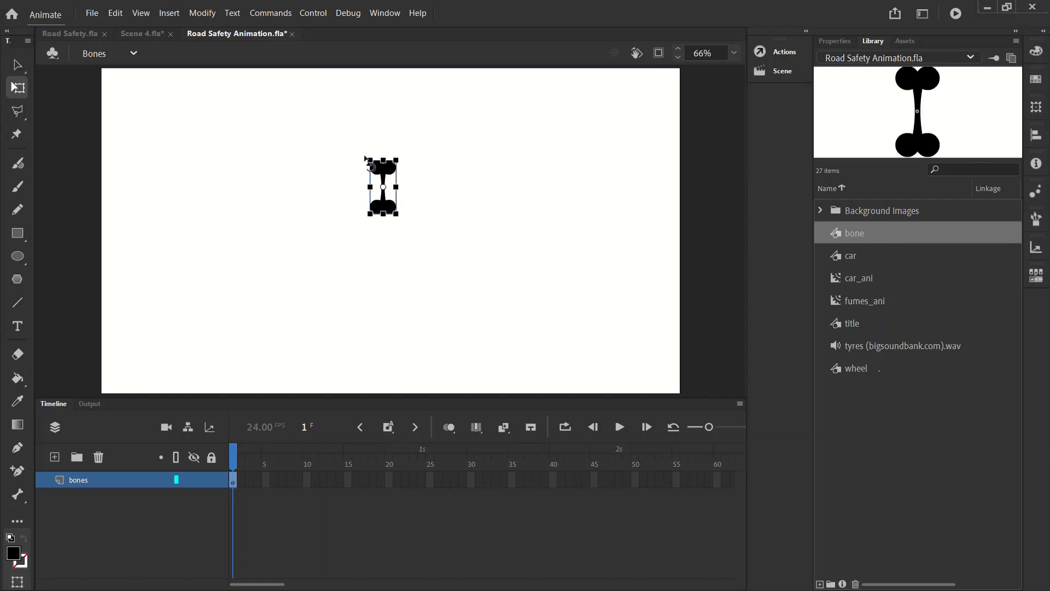
{"action": "left_click_drag", "start_coordinate": [368, 161], "coordinate": [370, 160]}
{"action": "left_click", "coordinate": [371, 220]}
Copy the small bone directly below itself, and place a further copy turned horizontal, centred just under the lower bone.
{"action": "left_click_drag", "start_coordinate": [387, 173], "coordinate": [390, 234]}
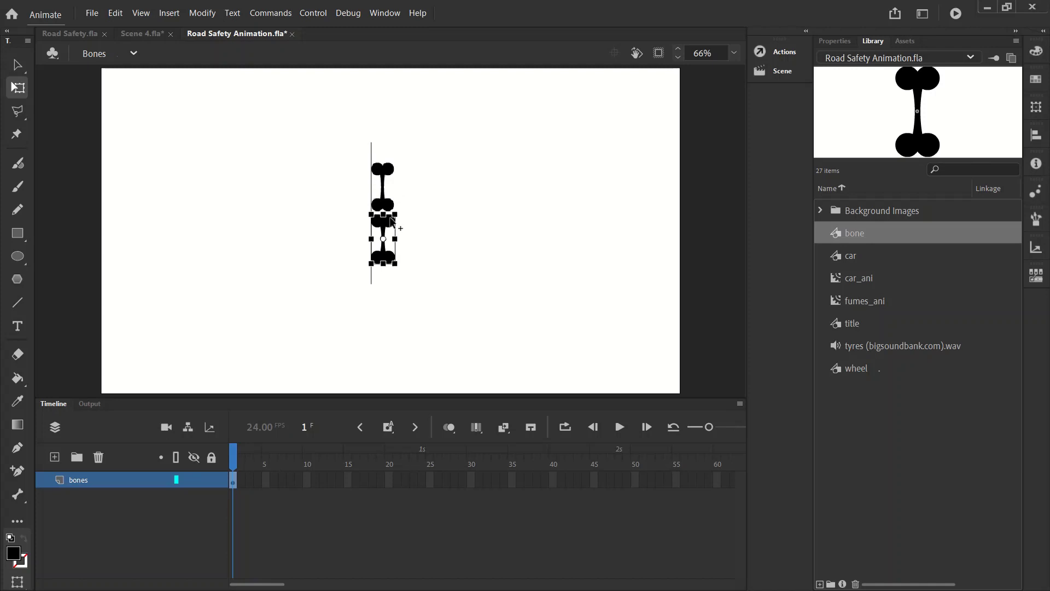
{"action": "left_click", "coordinate": [550, 396]}
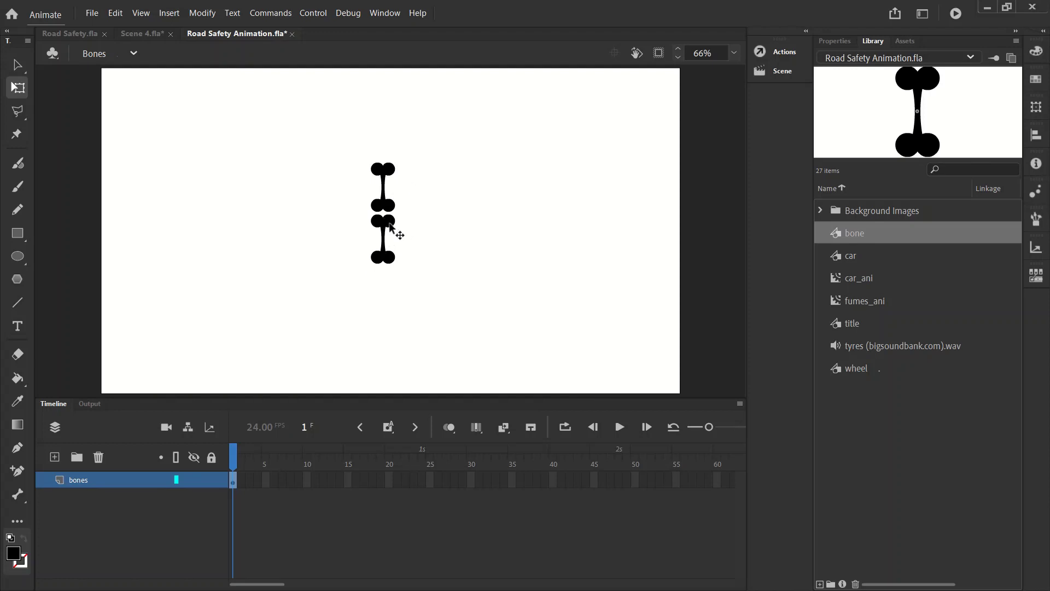
{"action": "left_click_drag", "start_coordinate": [389, 225], "coordinate": [419, 317]}
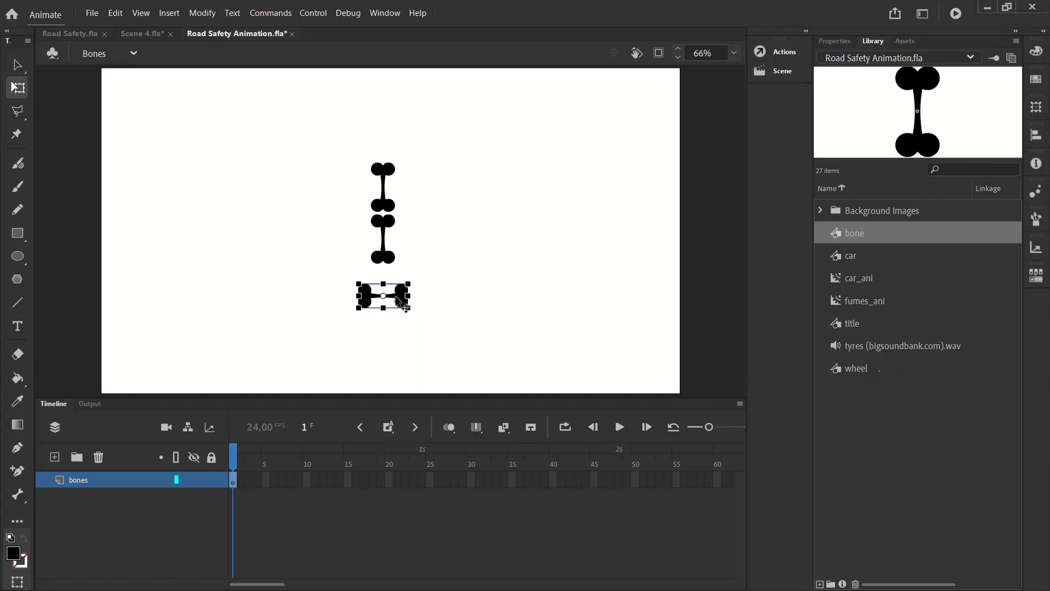
{"action": "key", "text": "shift+Up"}
{"action": "key", "text": "shift+Up"}
{"action": "key", "text": "shift+Up"}
{"action": "key", "text": "shift+Up"}
{"action": "key", "text": "shift+Up"}
{"action": "key", "text": "shift+Up"}
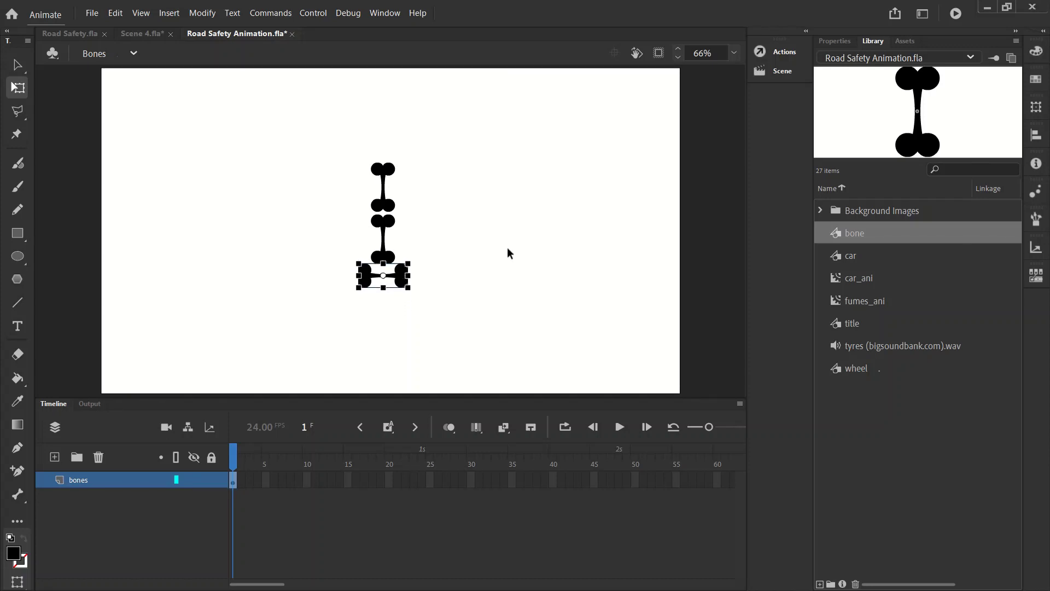
{"action": "left_click", "coordinate": [467, 271]}
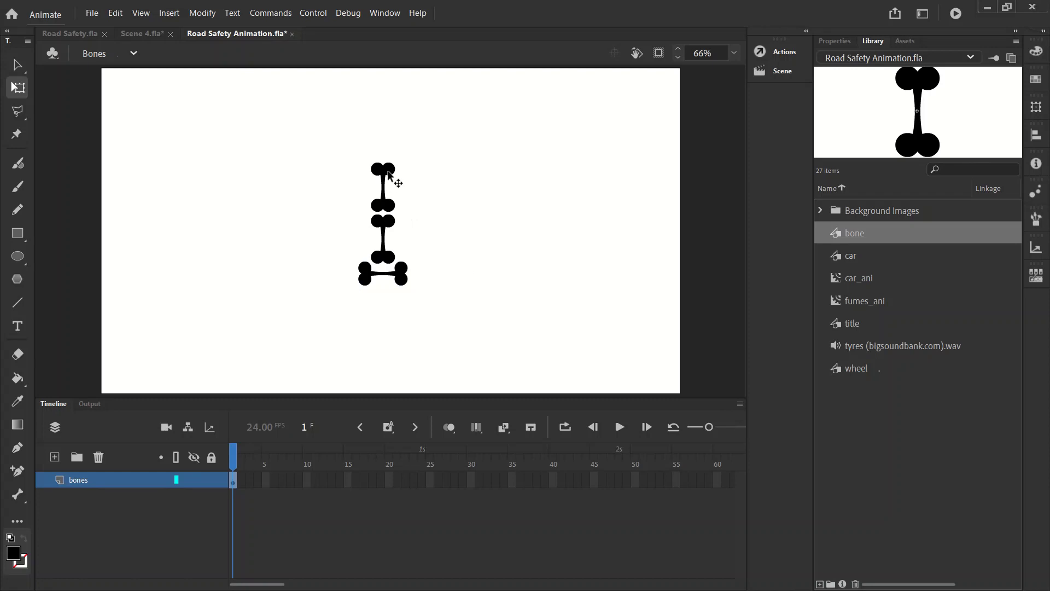
Copy the uppermost bone above itself, shrink the copy to a tiny neck bone, and set it just above the vertical column.
{"action": "left_click_drag", "start_coordinate": [386, 168], "coordinate": [386, 119]}
{"action": "left_click", "coordinate": [440, 132]}
{"action": "left_click", "coordinate": [382, 122]}
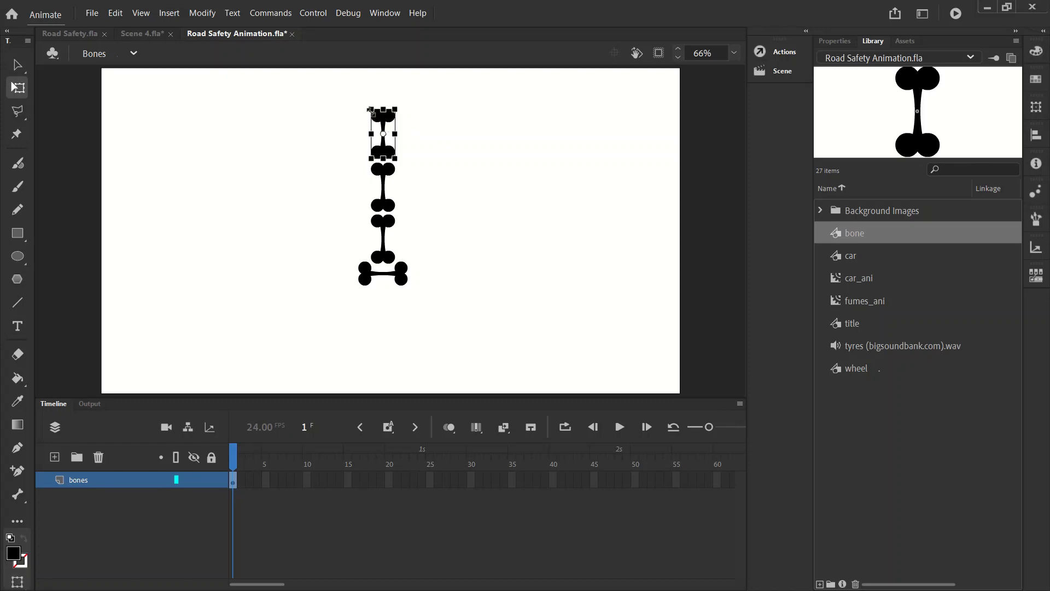
{"action": "left_click_drag", "start_coordinate": [370, 108], "coordinate": [376, 117]}
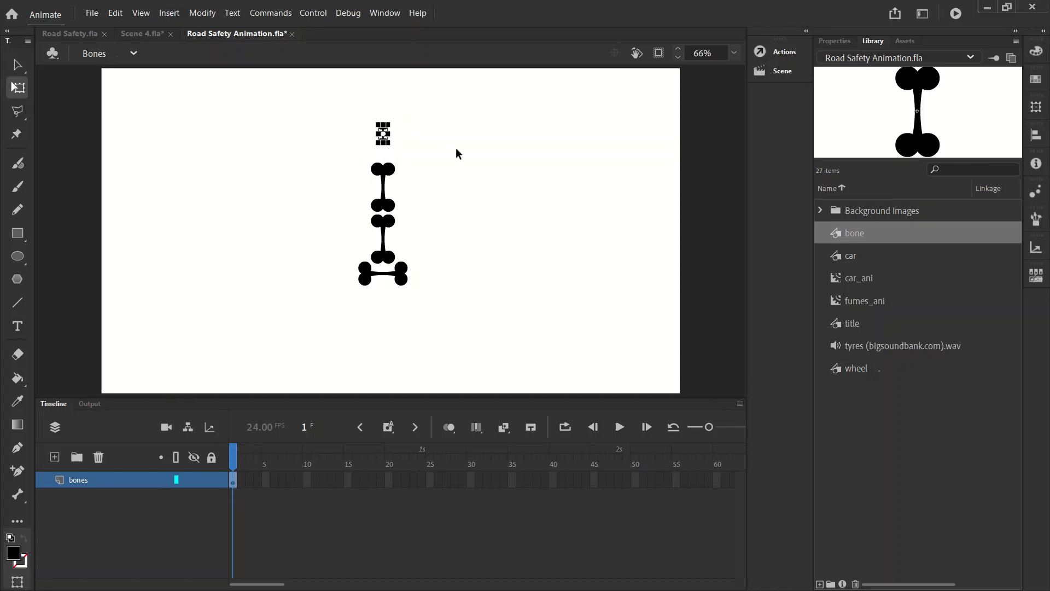
{"action": "left_click", "coordinate": [397, 149]}
{"action": "left_click", "coordinate": [384, 137]}
{"action": "left_click", "coordinate": [455, 170]}
{"action": "left_click", "coordinate": [381, 157]}
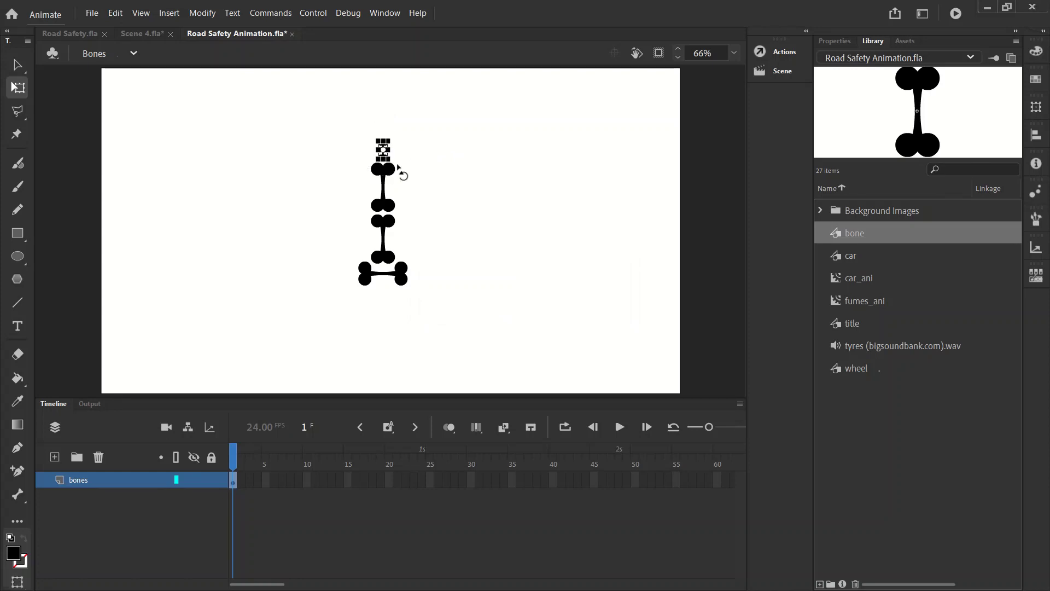
{"action": "left_click", "coordinate": [428, 169]}
Copy the upper spine bone to its right, scale it down as an upper arm, and align it near the spine bone's top.
{"action": "left_click_drag", "start_coordinate": [392, 168], "coordinate": [420, 168]}
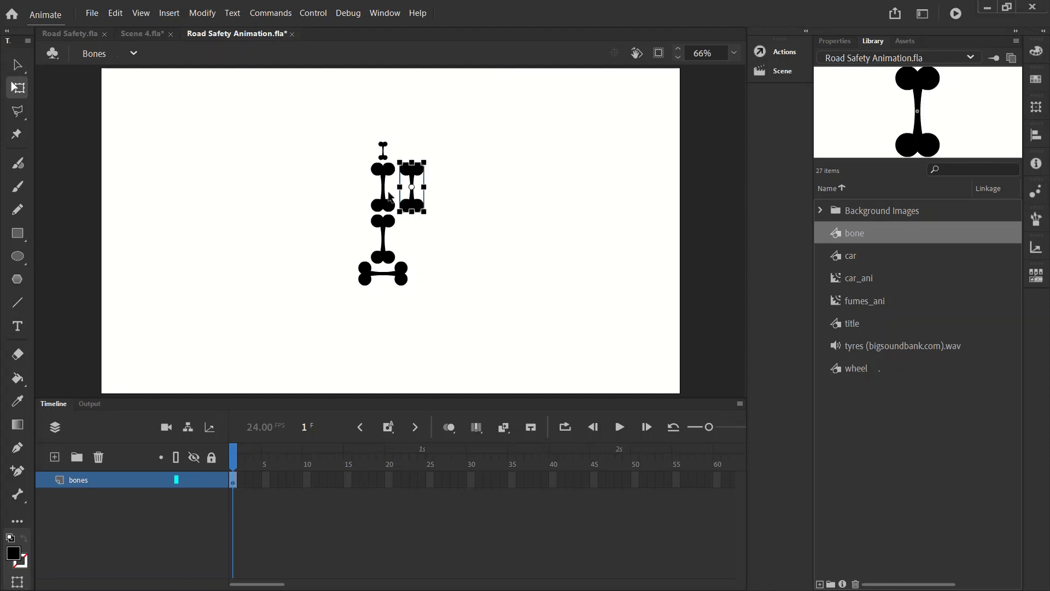
{"action": "left_click", "coordinate": [448, 193]}
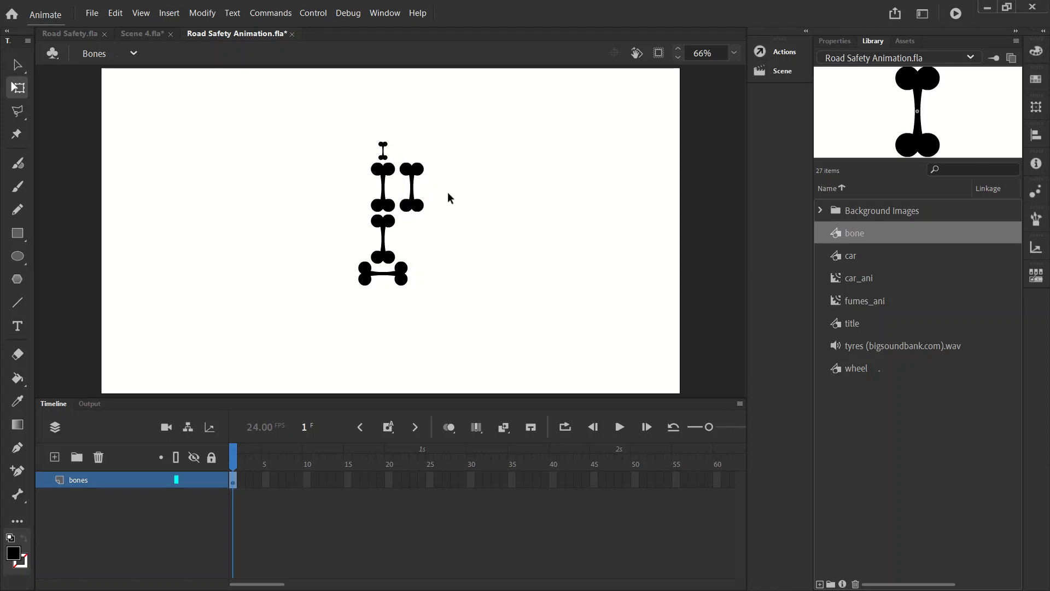
{"action": "left_click", "coordinate": [421, 183]}
{"action": "left_click_drag", "start_coordinate": [424, 211], "coordinate": [422, 204]}
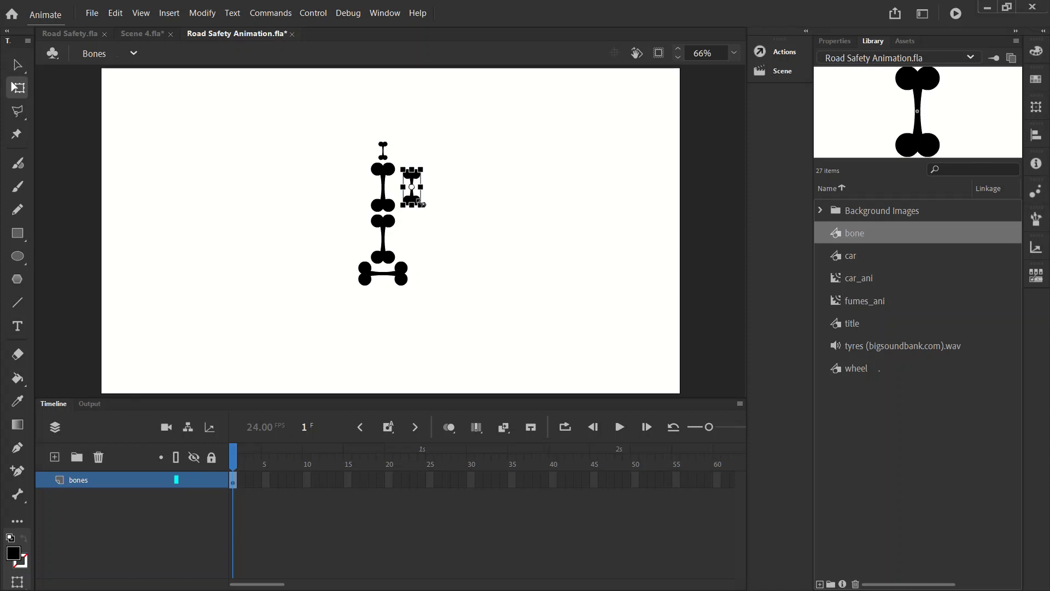
{"action": "left_click", "coordinate": [435, 207]}
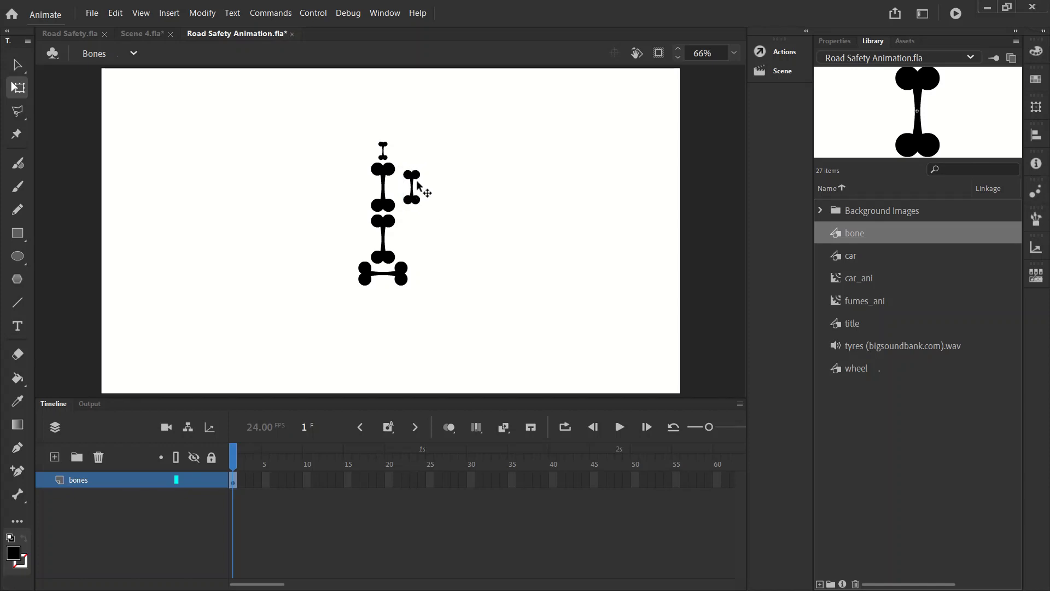
{"action": "left_click", "coordinate": [415, 176]}
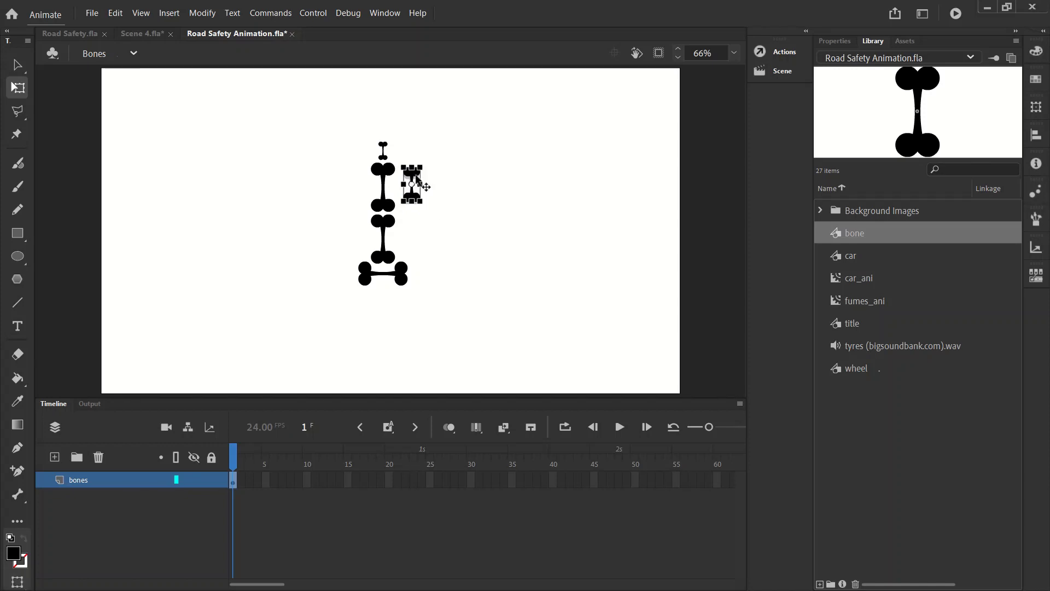
{"action": "left_click", "coordinate": [425, 174]}
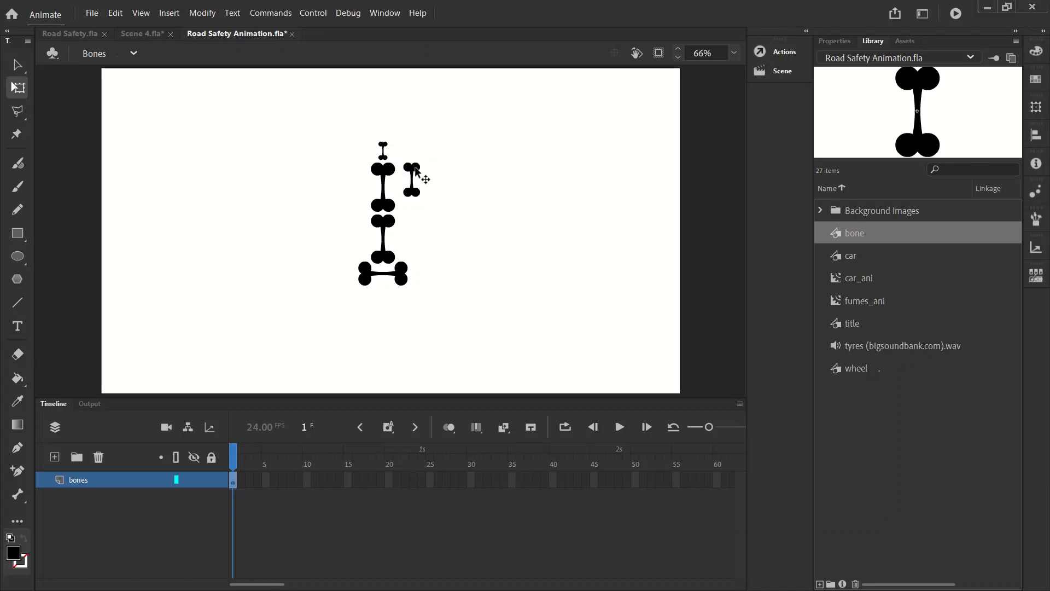
Copy the upper arm bone beneath itself as a smaller forearm, and place another copy of the forearm directly below.
{"action": "left_click_drag", "start_coordinate": [415, 171], "coordinate": [419, 228]}
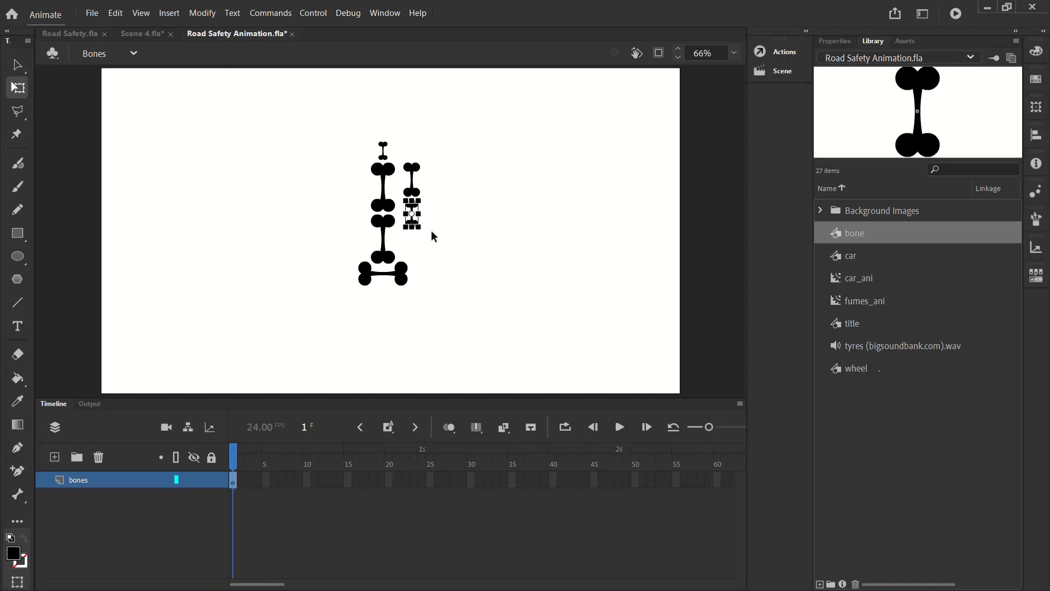
{"action": "left_click", "coordinate": [551, 346]}
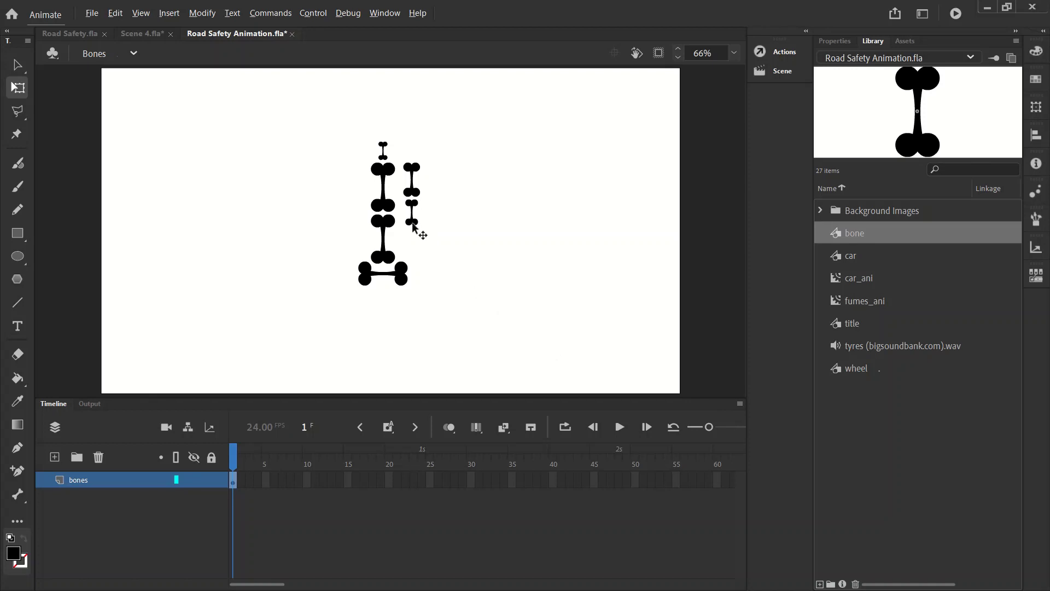
{"action": "mouse_move", "coordinate": [413, 226]}
{"action": "left_mouse_down"}
{"action": "mouse_move", "coordinate": [411, 255]}
{"action": "mouse_move", "coordinate": [416, 230]}
{"action": "left_mouse_up"}
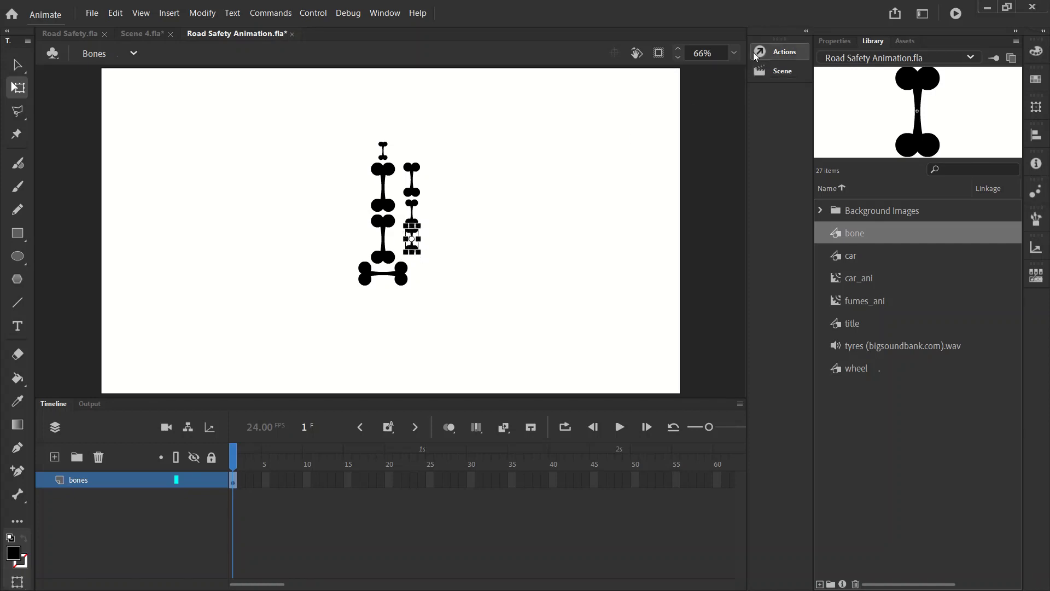
Try shrinking the lowest arm bone through its width property.
{"action": "left_click", "coordinate": [735, 53]}
{"action": "left_click", "coordinate": [751, 158]}
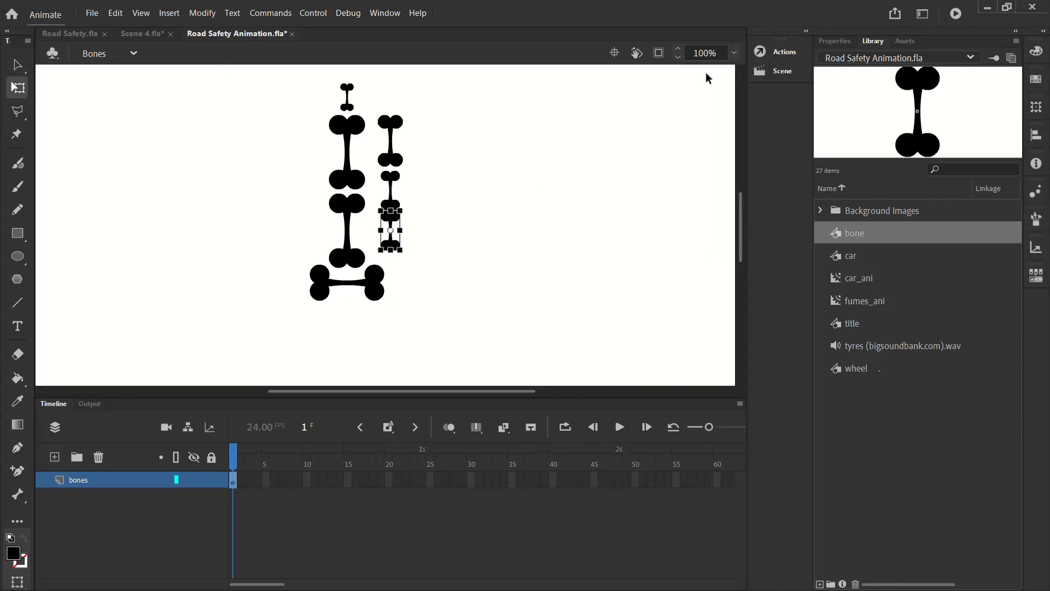
{"action": "left_click", "coordinate": [834, 41]}
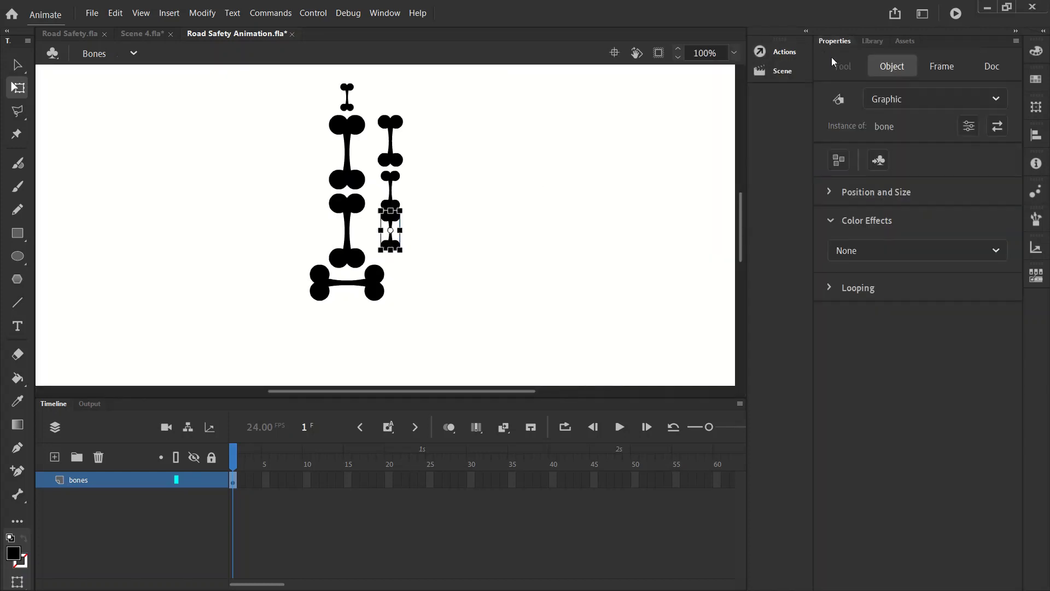
{"action": "left_click", "coordinate": [942, 66]}
{"action": "left_click", "coordinate": [891, 68]}
{"action": "left_click", "coordinate": [438, 221]}
{"action": "left_click", "coordinate": [392, 222]}
{"action": "left_click", "coordinate": [17, 64]}
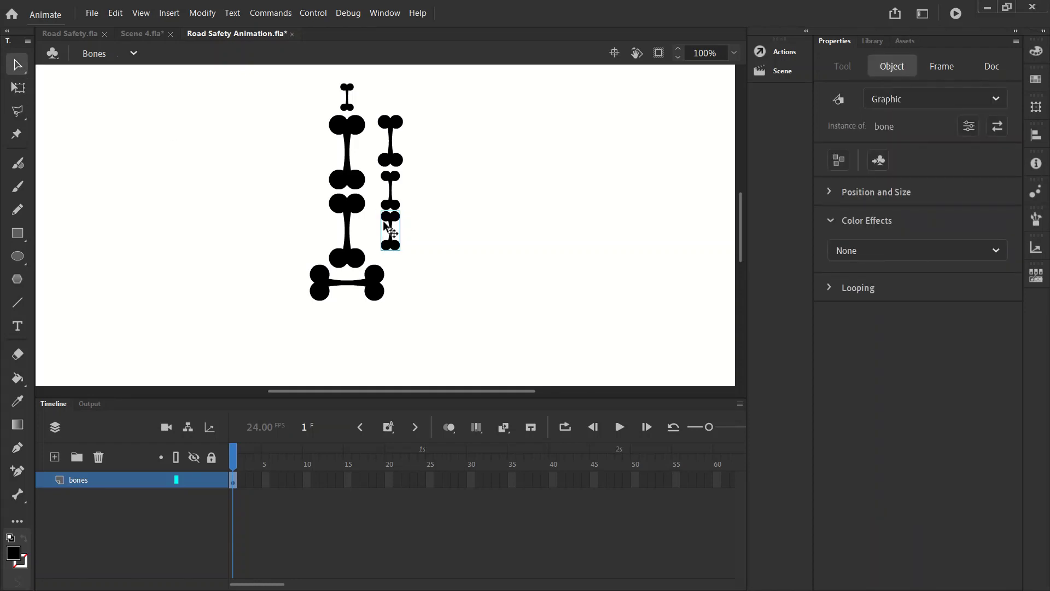
{"action": "left_click", "coordinate": [828, 189]}
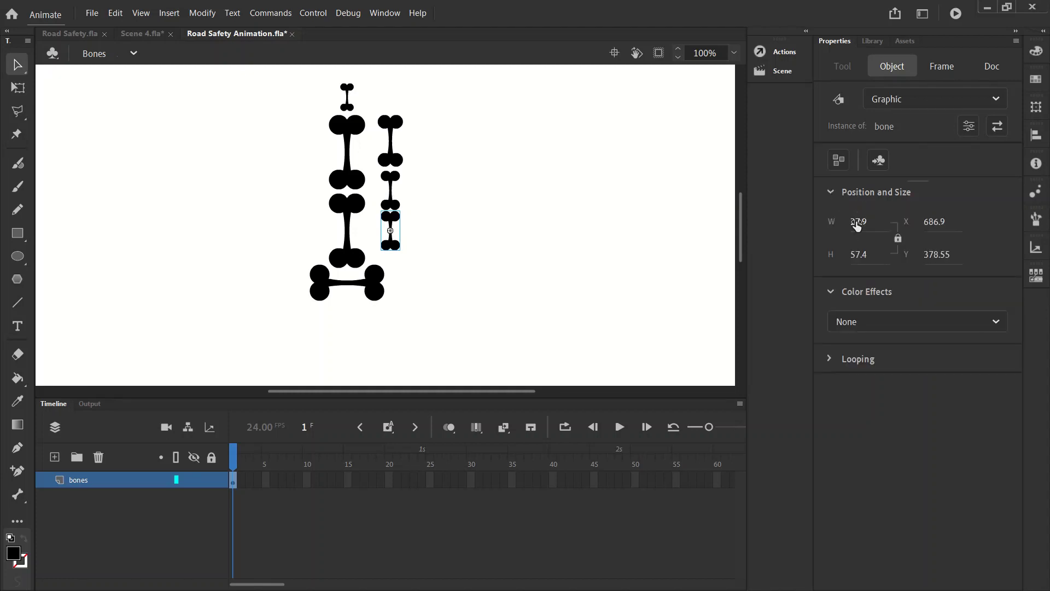
{"action": "mouse_move", "coordinate": [857, 226]}
{"action": "left_mouse_down"}
{"action": "mouse_move", "coordinate": [870, 225]}
{"action": "mouse_move", "coordinate": [854, 225]}
{"action": "left_mouse_up"}
{"action": "left_click", "coordinate": [546, 222]}
{"action": "key", "text": "ctrl+z"}
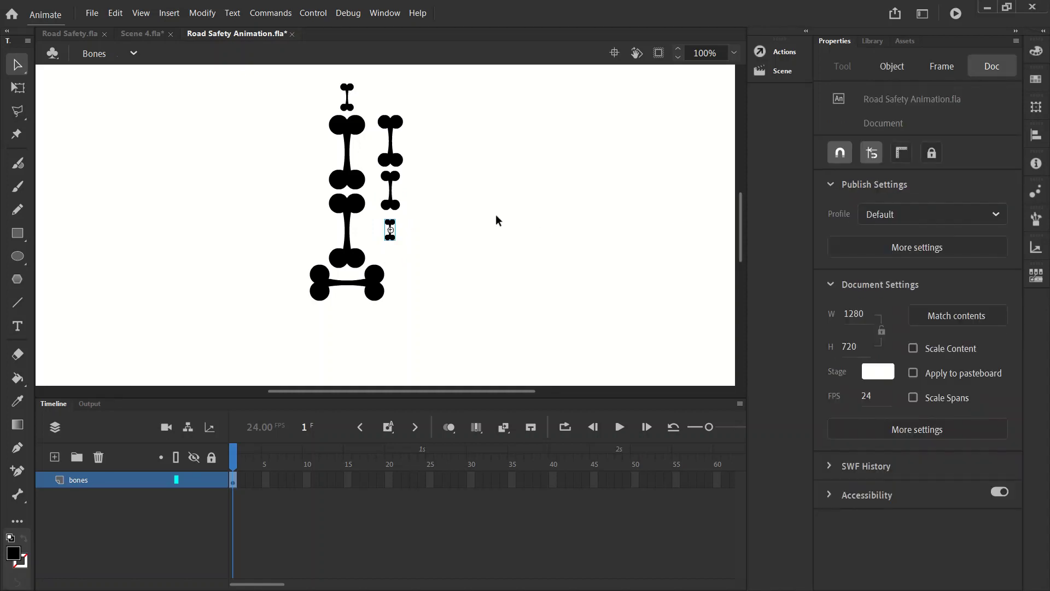
{"action": "key", "text": "ctrl+z"}
Scale the lowest arm bone down proportionally about its centre to about 15.6 by 32.15 as a hand bone.
{"action": "left_click", "coordinate": [734, 53]}
{"action": "left_click", "coordinate": [753, 172]}
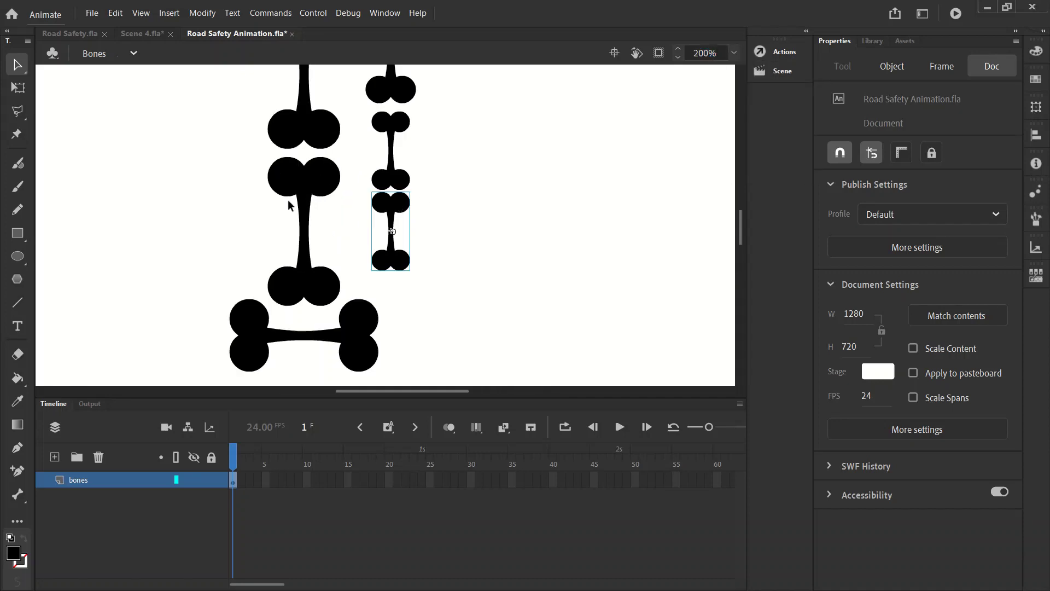
{"action": "left_click", "coordinate": [17, 87]}
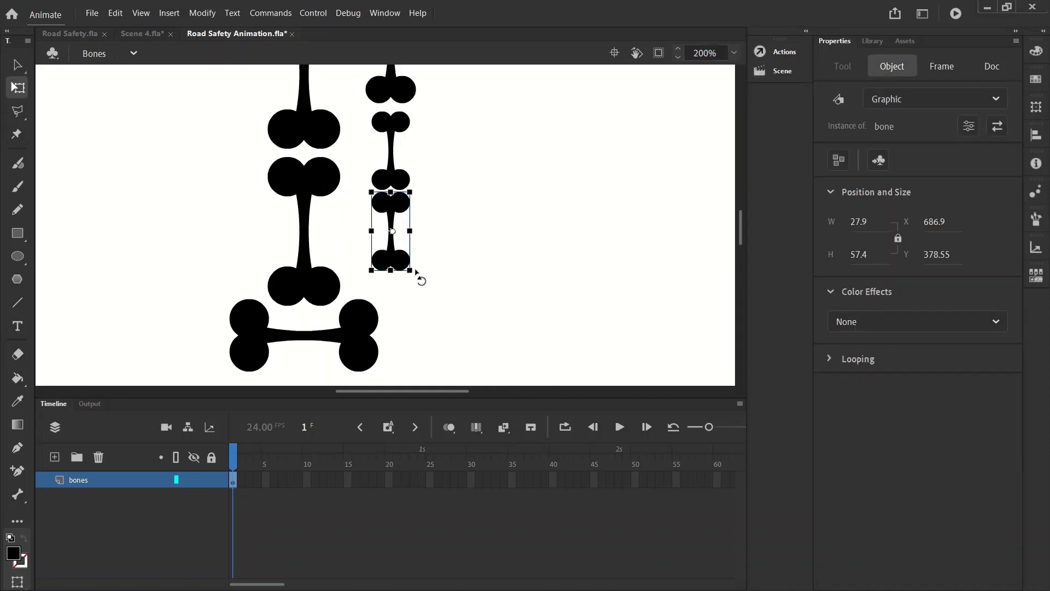
{"action": "left_click_drag", "start_coordinate": [410, 270], "coordinate": [402, 252]}
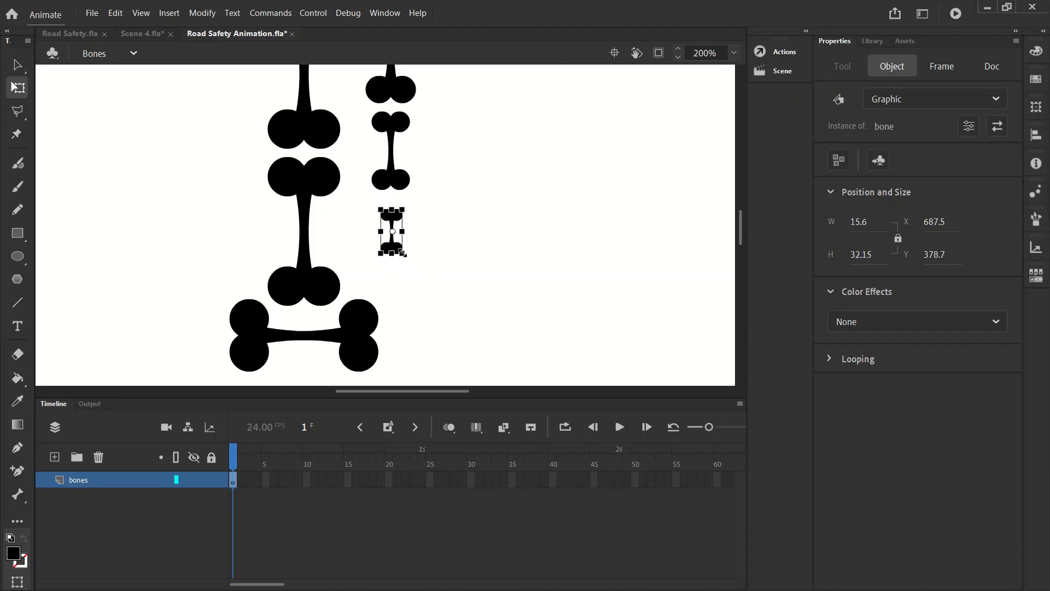
{"action": "left_click", "coordinate": [458, 236]}
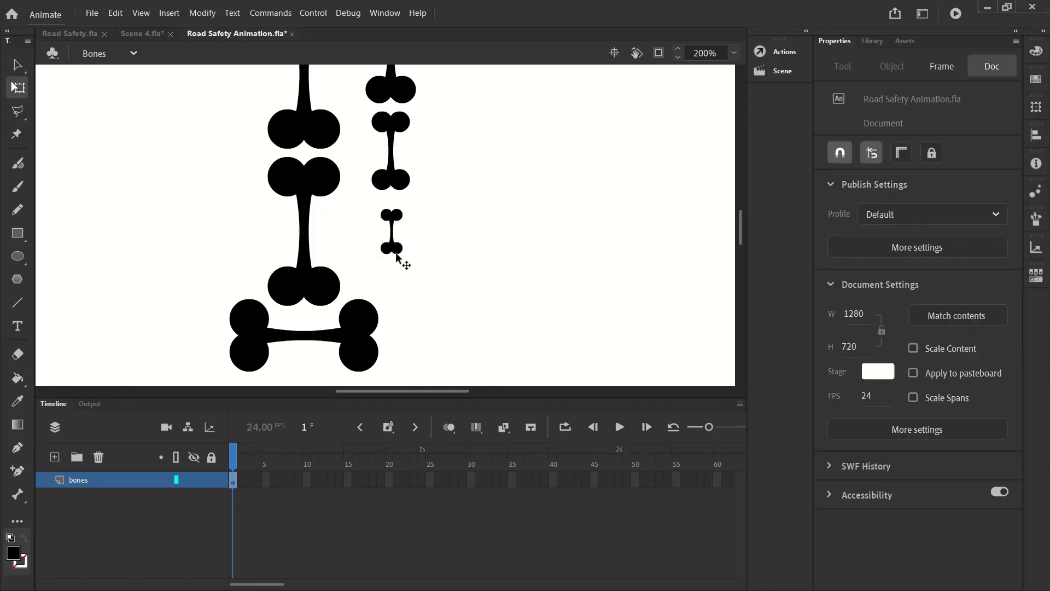
Nudge the small hand bone up to Y 368.7 so it sits just beneath the forearm.
{"action": "left_click", "coordinate": [392, 230]}
{"action": "key", "text": "Up"}
{"action": "key", "text": "Up"}
{"action": "key", "text": "Up"}
{"action": "key", "text": "Up"}
{"action": "key", "text": "Up"}
{"action": "key", "text": "Up"}
{"action": "key", "text": "Up"}
{"action": "key", "text": "Up"}
{"action": "key", "text": "Up"}
{"action": "key", "text": "Up"}
{"action": "key", "text": "Up"}
{"action": "key", "text": "Up"}
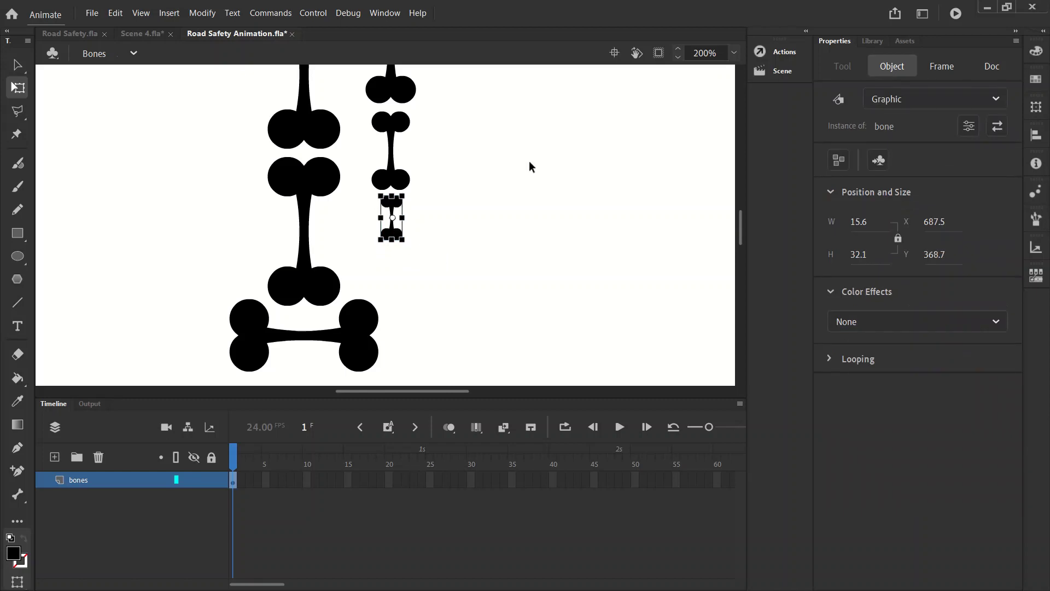
Copy the three-bone arm to the opposite side of the torso at the same height.
{"action": "left_click", "coordinate": [733, 53]}
{"action": "left_click", "coordinate": [749, 85]}
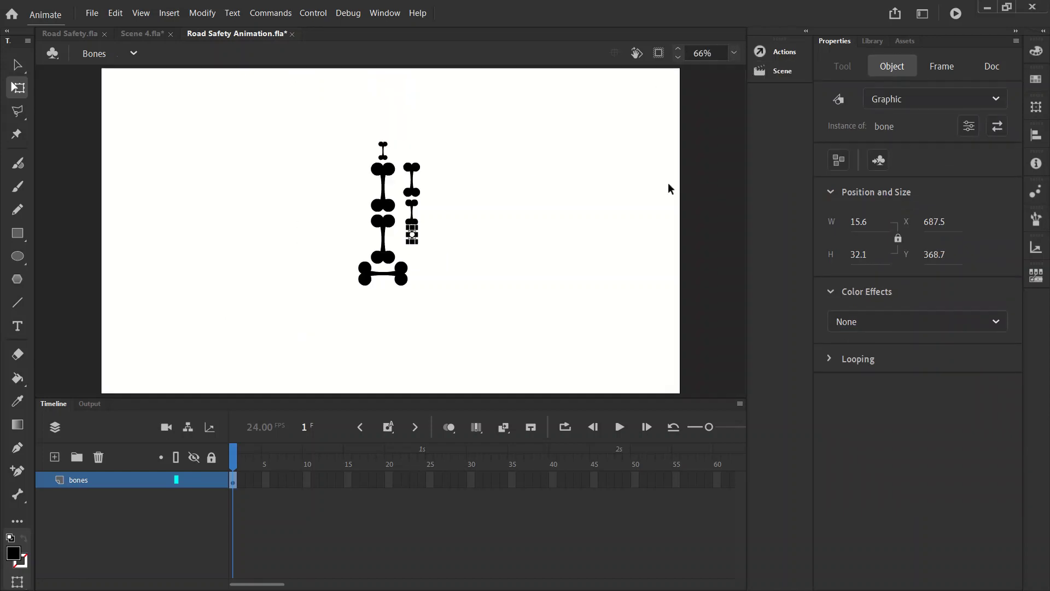
{"action": "left_click", "coordinate": [668, 183]}
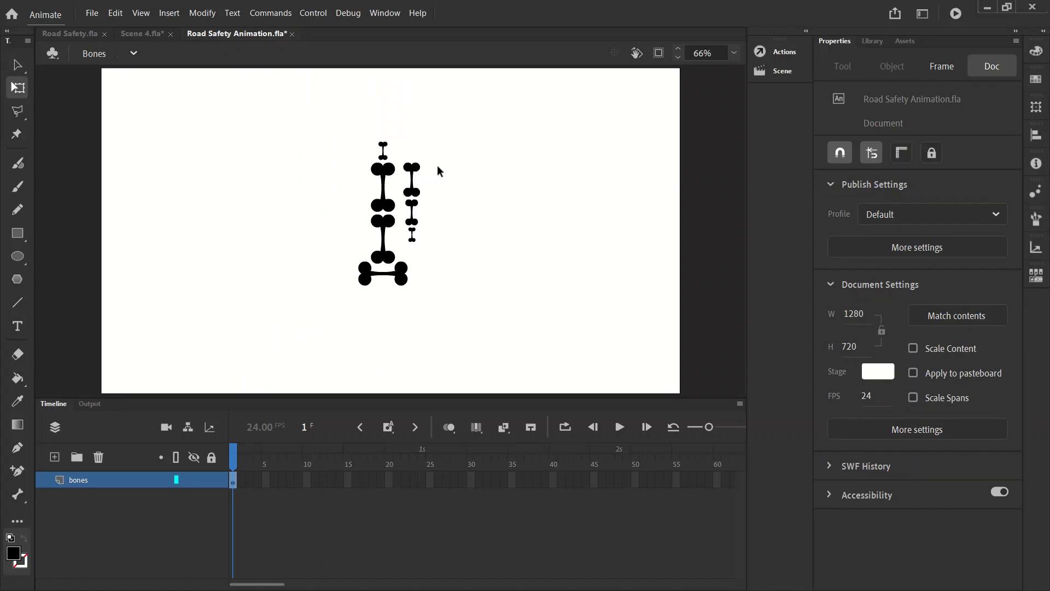
{"action": "left_click_drag", "start_coordinate": [446, 163], "coordinate": [408, 247]}
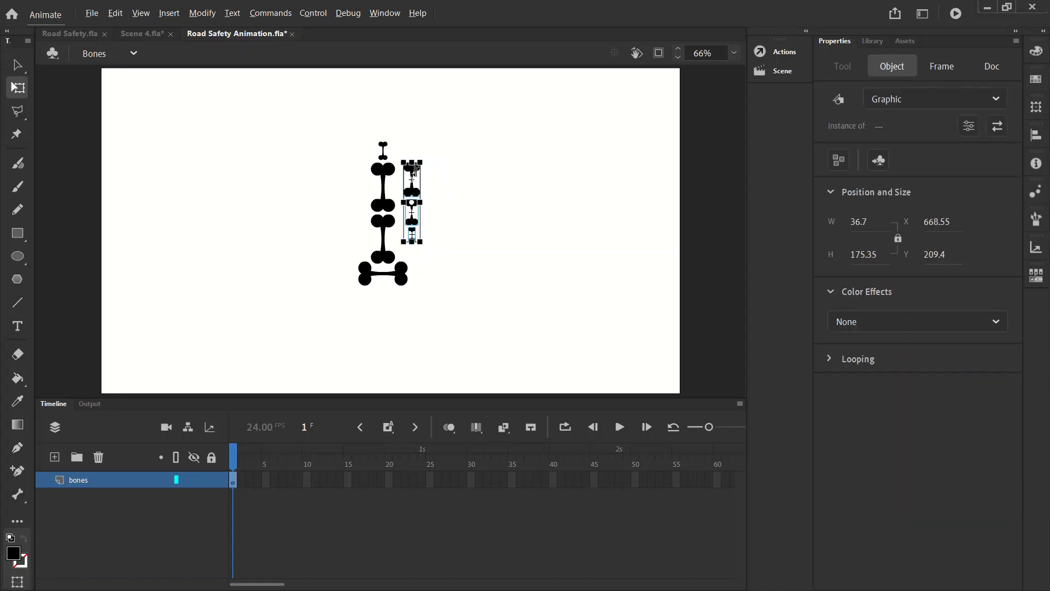
{"action": "left_click_drag", "start_coordinate": [413, 169], "coordinate": [350, 174]}
{"action": "left_click", "coordinate": [548, 360]}
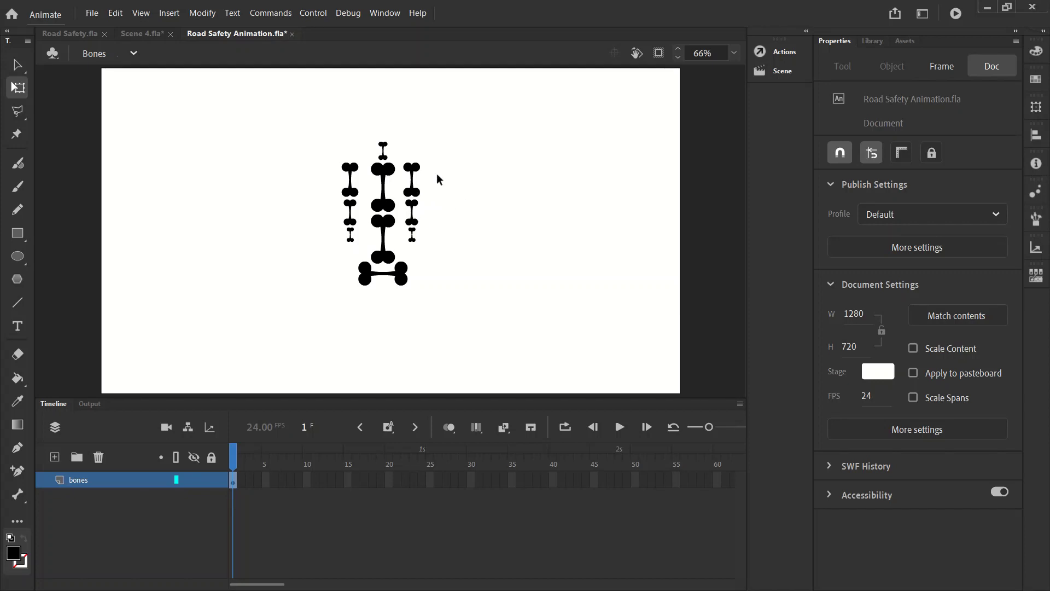
Copy the three-bone arm beneath the right end of the pelvis bone as a leg, at about X 645.35, Y 493.55.
{"action": "left_click_drag", "start_coordinate": [424, 182], "coordinate": [405, 254]}
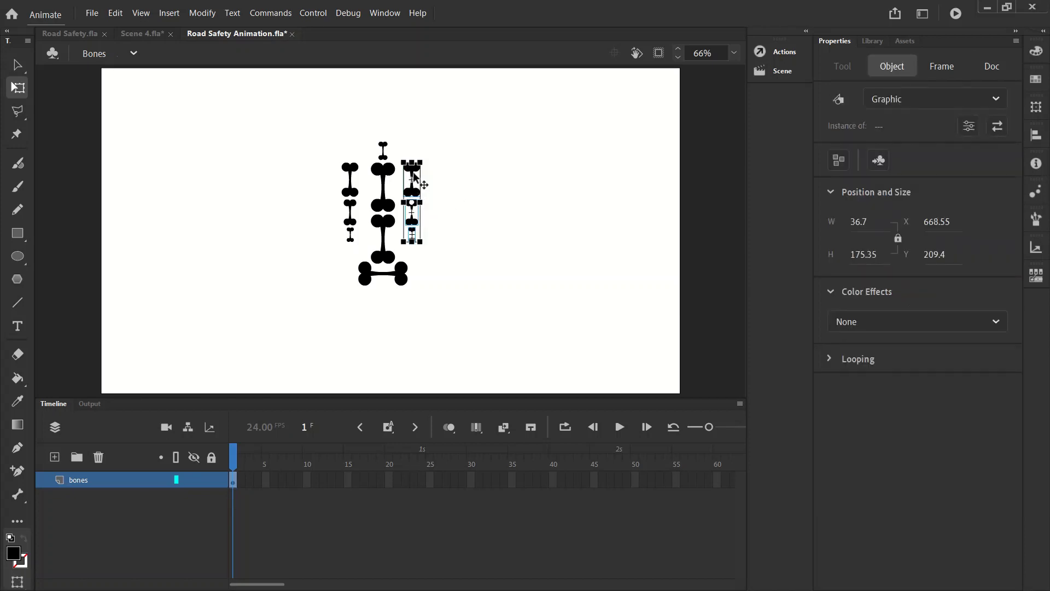
{"action": "left_click_drag", "start_coordinate": [415, 174], "coordinate": [407, 302]}
{"action": "key", "text": "Left"}
{"action": "key", "text": "Left"}
{"action": "key", "text": "Left"}
{"action": "key", "text": "Left"}
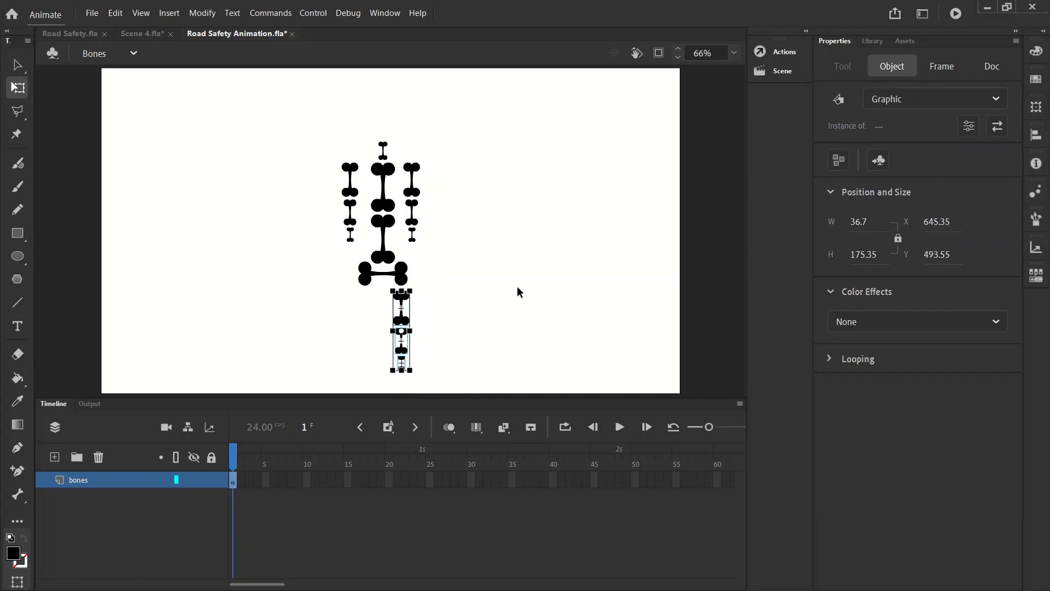
Scale the leg bones up proportionally about their centre to about 40.85 by 195.3.
{"action": "left_click", "coordinate": [734, 53]}
{"action": "left_click", "coordinate": [754, 173]}
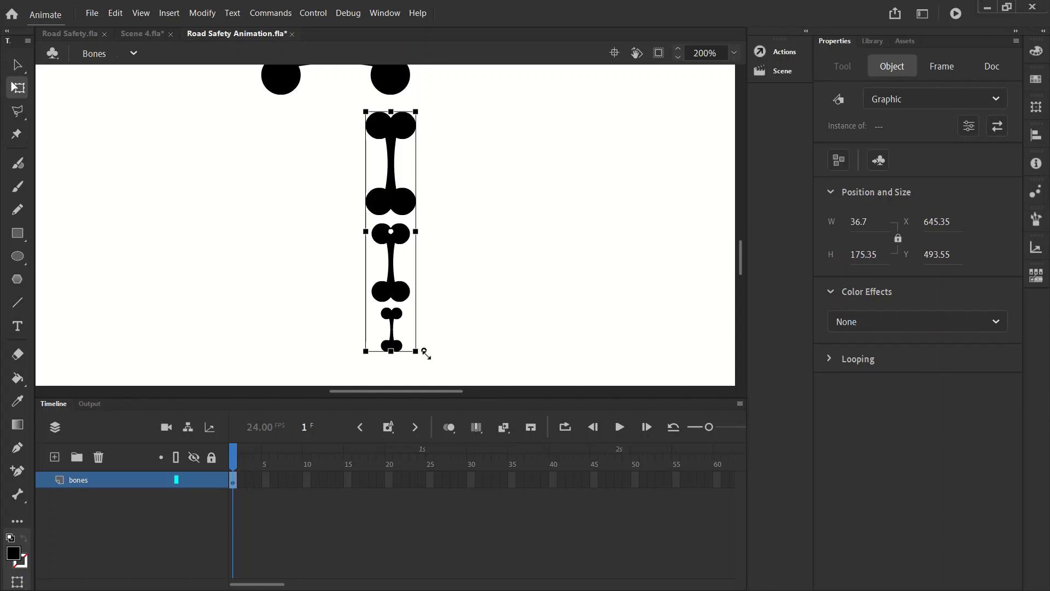
{"action": "left_click_drag", "start_coordinate": [430, 355], "coordinate": [443, 365]}
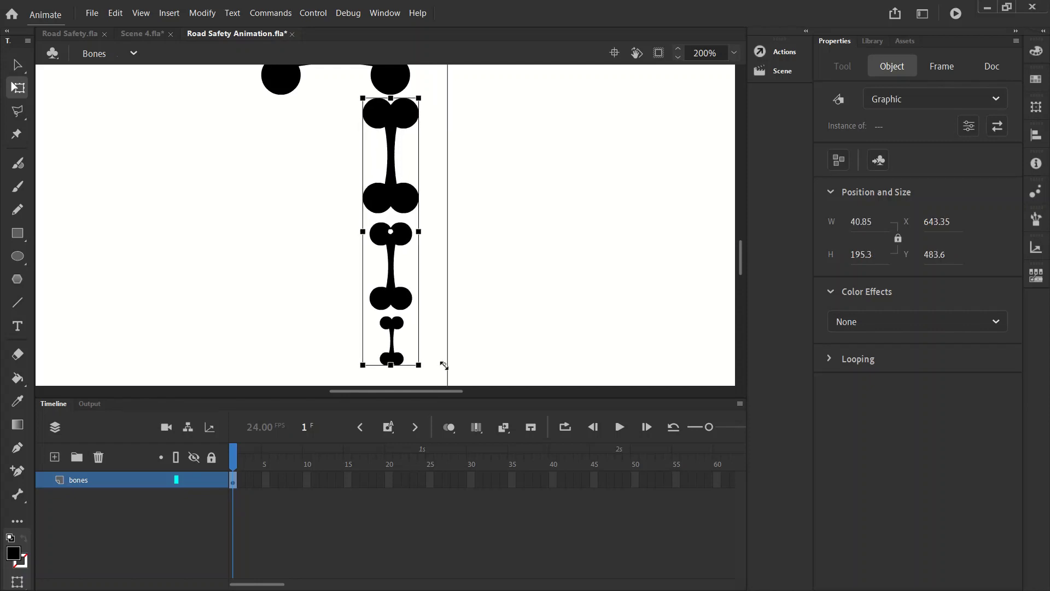
{"action": "left_click", "coordinate": [546, 181]}
Rotate the leg's lowest bone to horizontal and place it just beneath the shin, extending outward as a foot.
{"action": "left_click", "coordinate": [733, 53]}
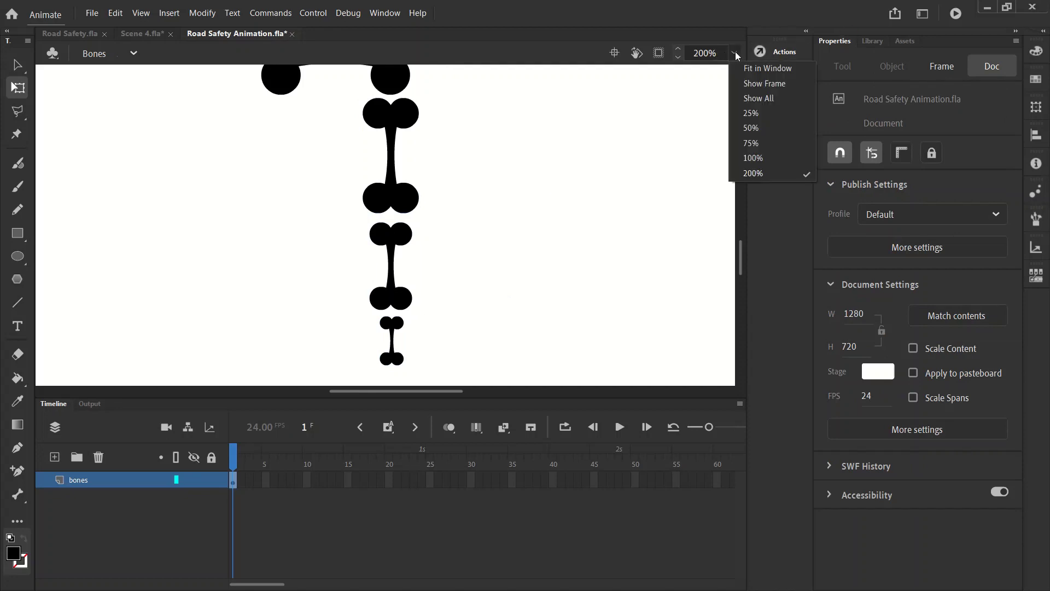
{"action": "left_click", "coordinate": [761, 70]}
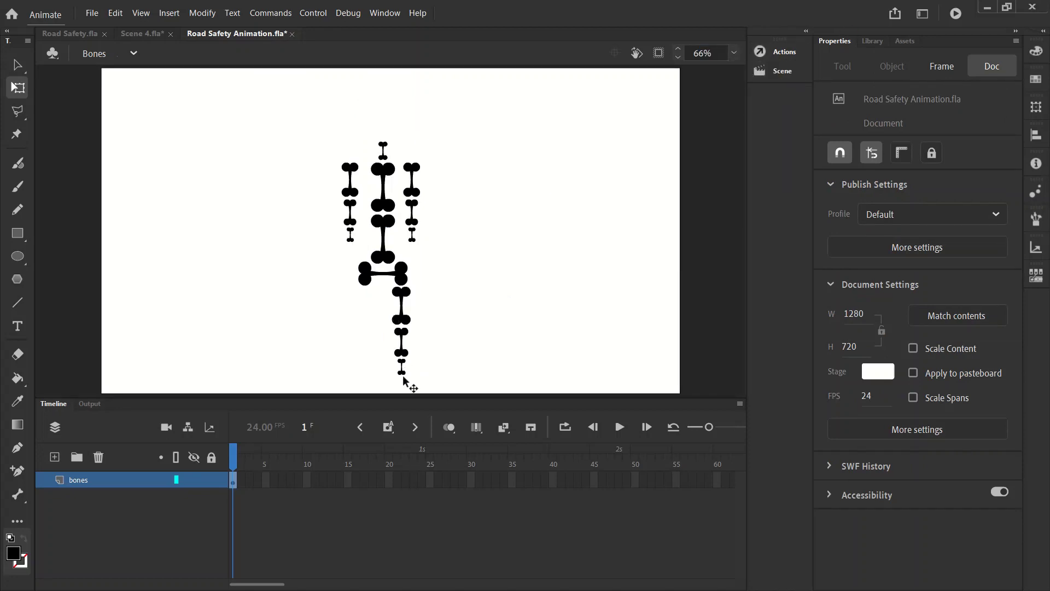
{"action": "left_click", "coordinate": [400, 373]}
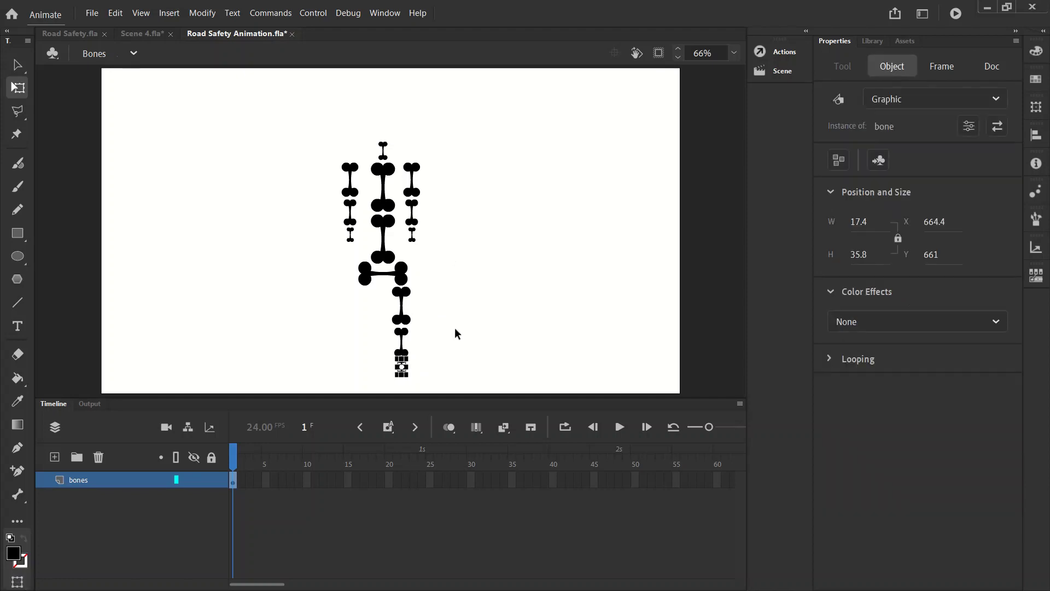
{"action": "left_click", "coordinate": [735, 53]}
{"action": "left_click", "coordinate": [752, 173]}
{"action": "left_click", "coordinate": [340, 235]}
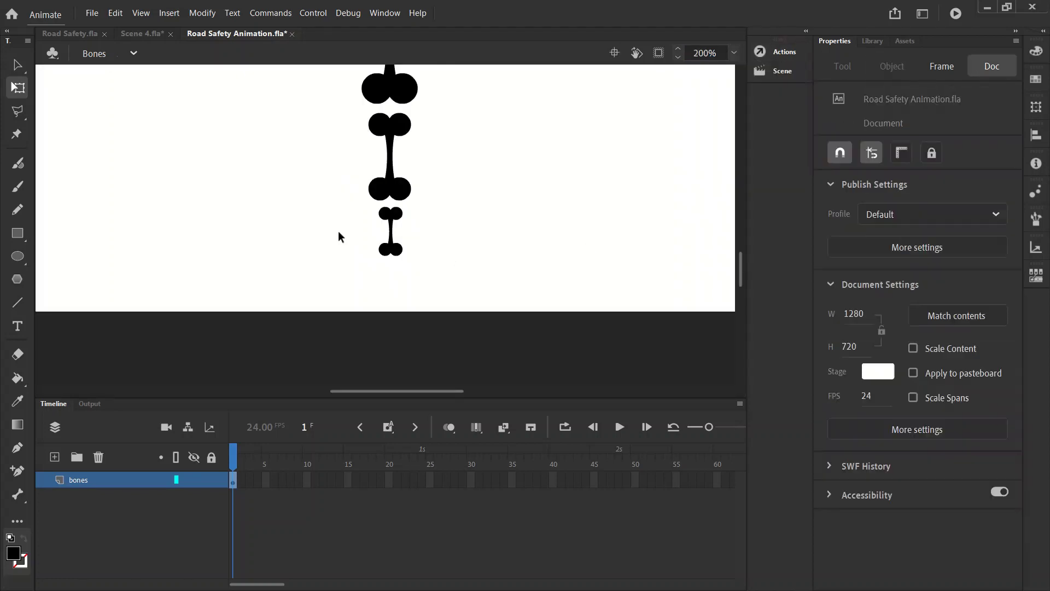
{"action": "left_click", "coordinate": [401, 251]}
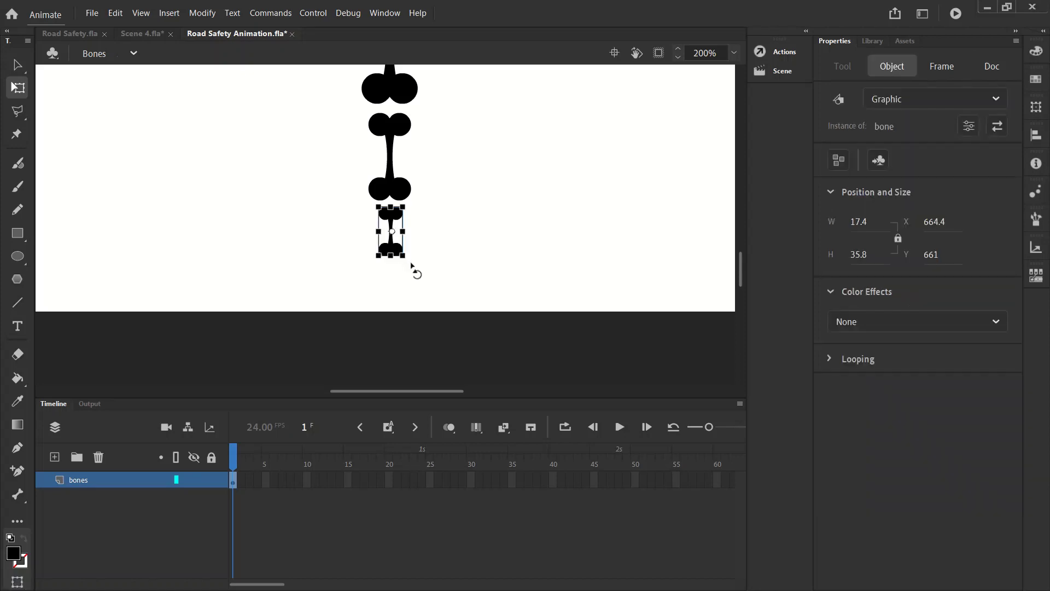
{"action": "left_click_drag", "start_coordinate": [411, 255], "coordinate": [431, 228]}
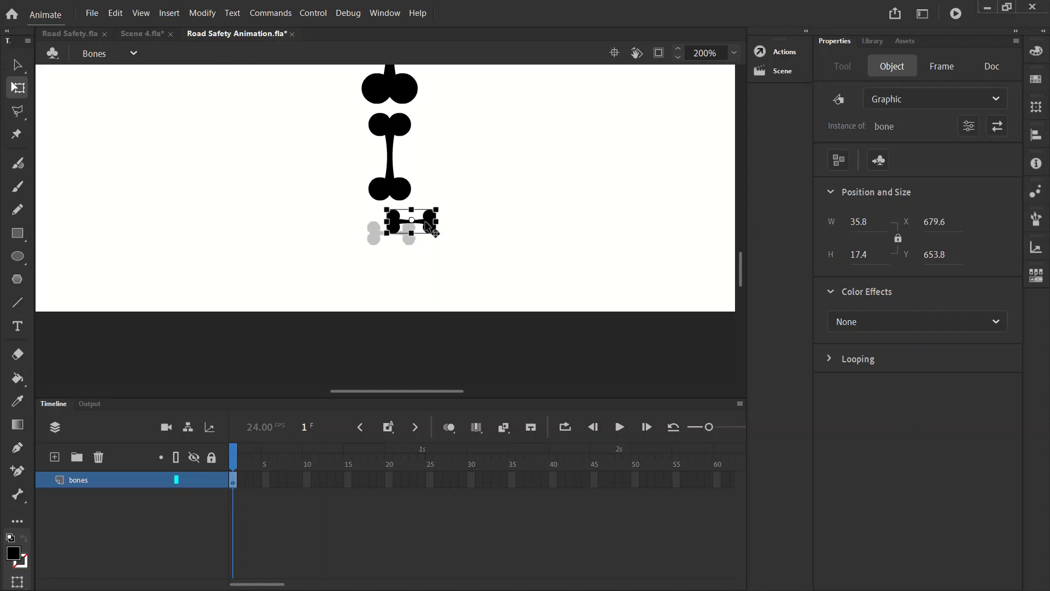
{"action": "left_click", "coordinate": [601, 171]}
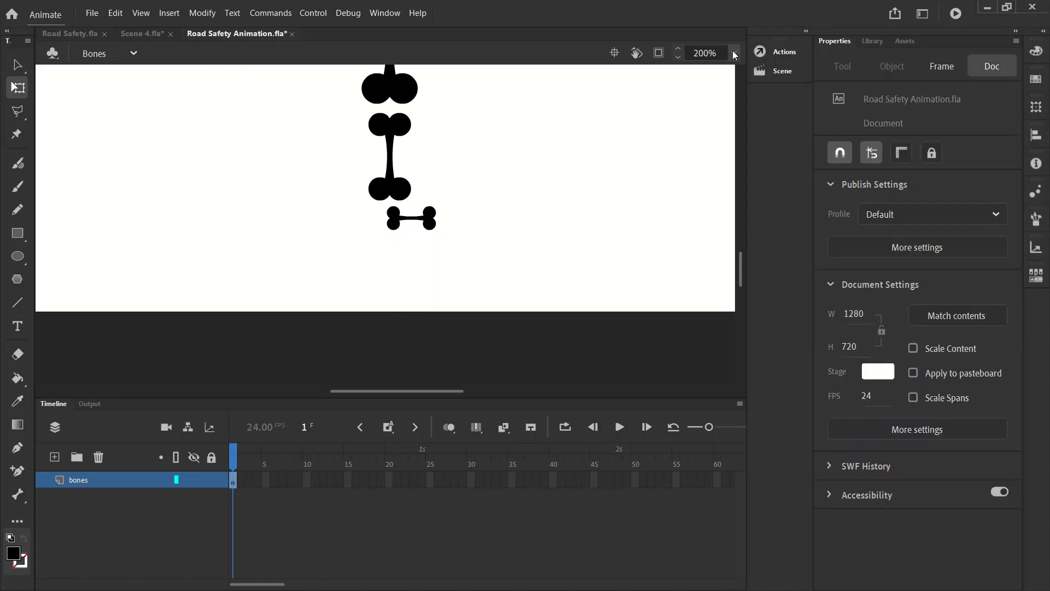
Copy the complete leg with its foot beneath the other end of the pelvis, at about X 559.35, Y 483.55.
{"action": "left_click", "coordinate": [734, 53]}
{"action": "left_click", "coordinate": [767, 68]}
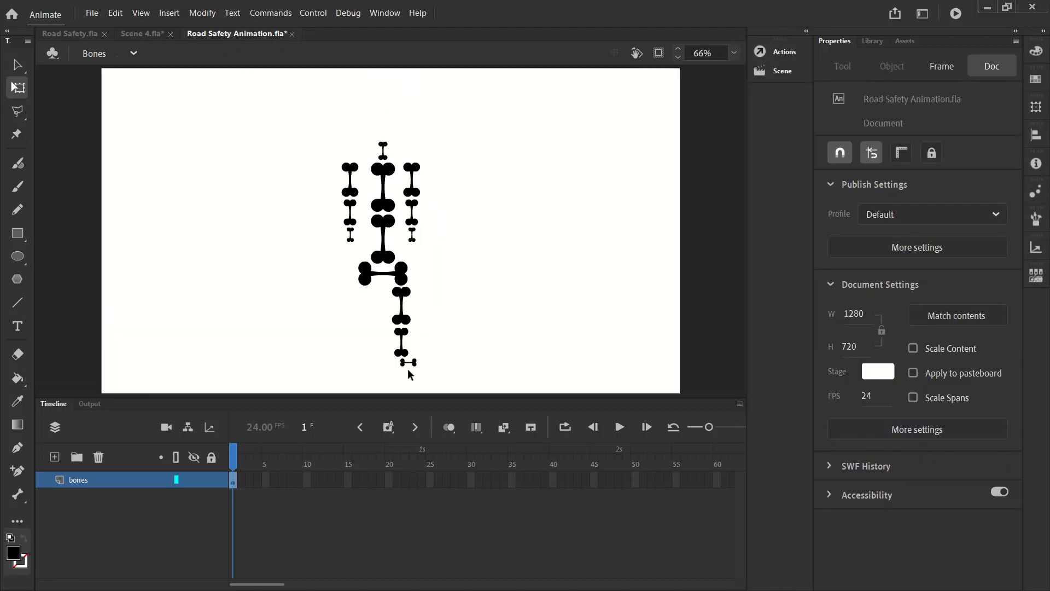
{"action": "left_click_drag", "start_coordinate": [422, 375], "coordinate": [371, 300]}
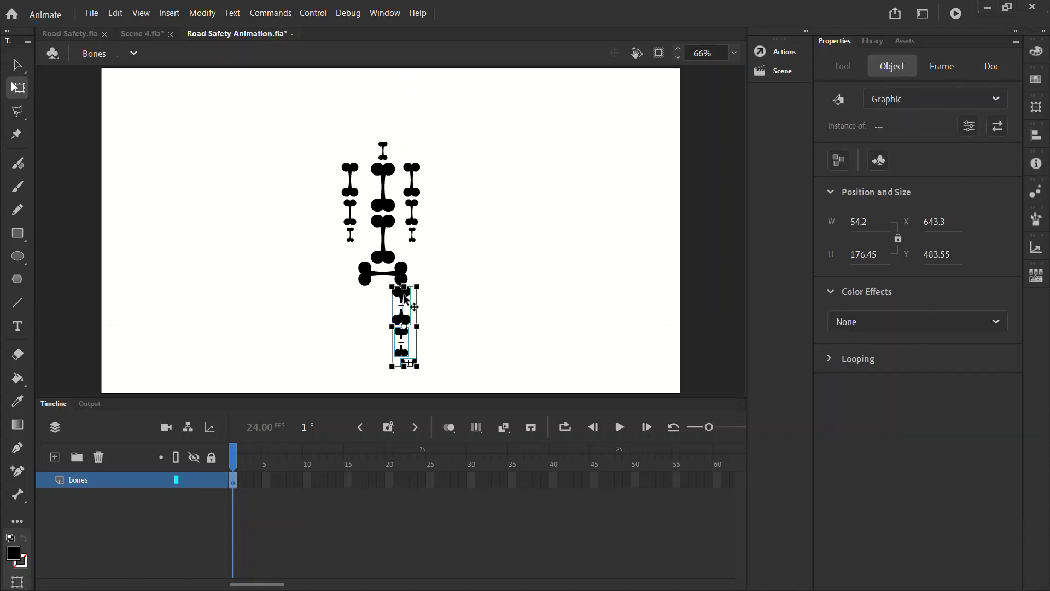
{"action": "left_click_drag", "start_coordinate": [404, 299], "coordinate": [366, 301]}
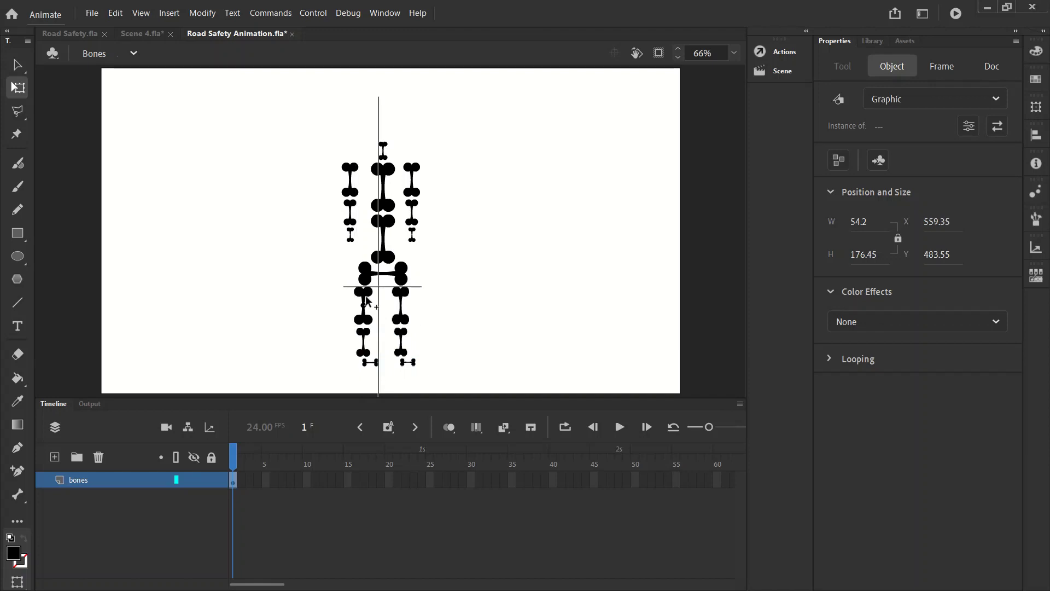
{"action": "left_click", "coordinate": [471, 313]}
Shift the copied leg's foot bone outward to about X 562.65 so it mirrors the other foot.
{"action": "left_click", "coordinate": [374, 362]}
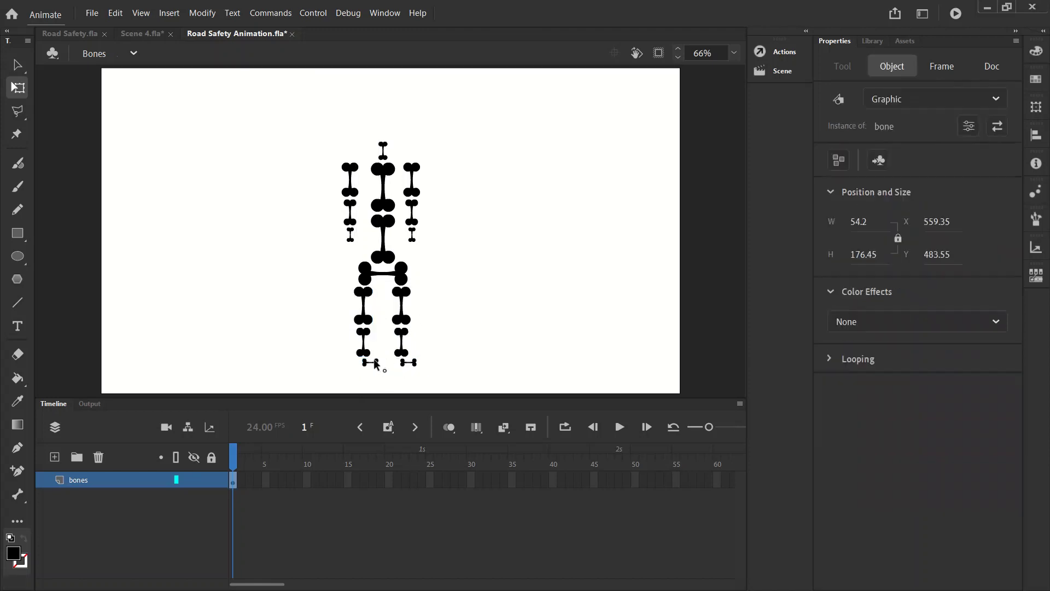
{"action": "key", "text": "shift+Left"}
{"action": "key", "text": "shift+Left"}
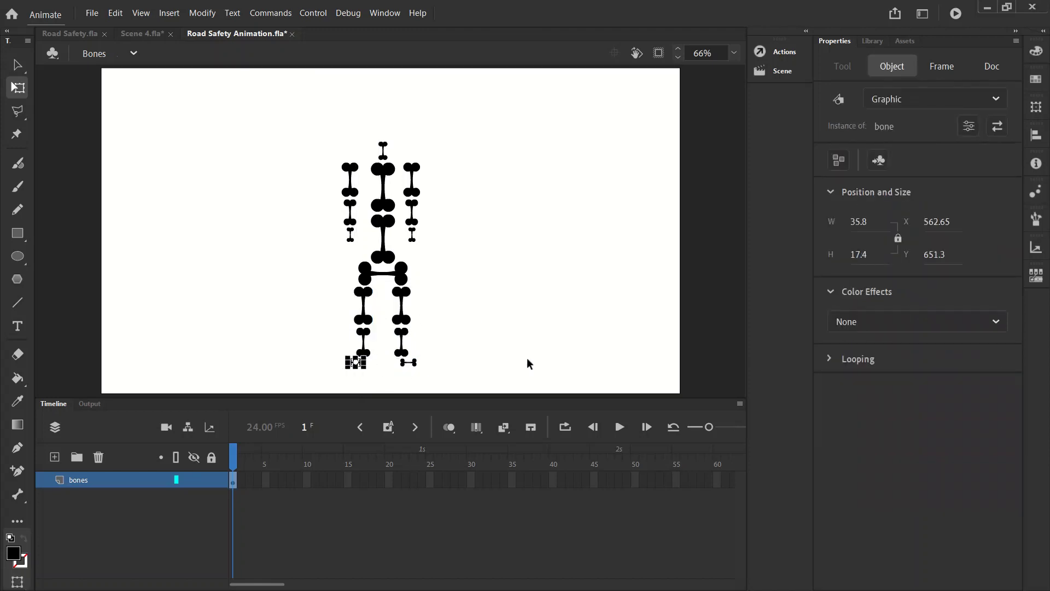
{"action": "left_click", "coordinate": [543, 405]}
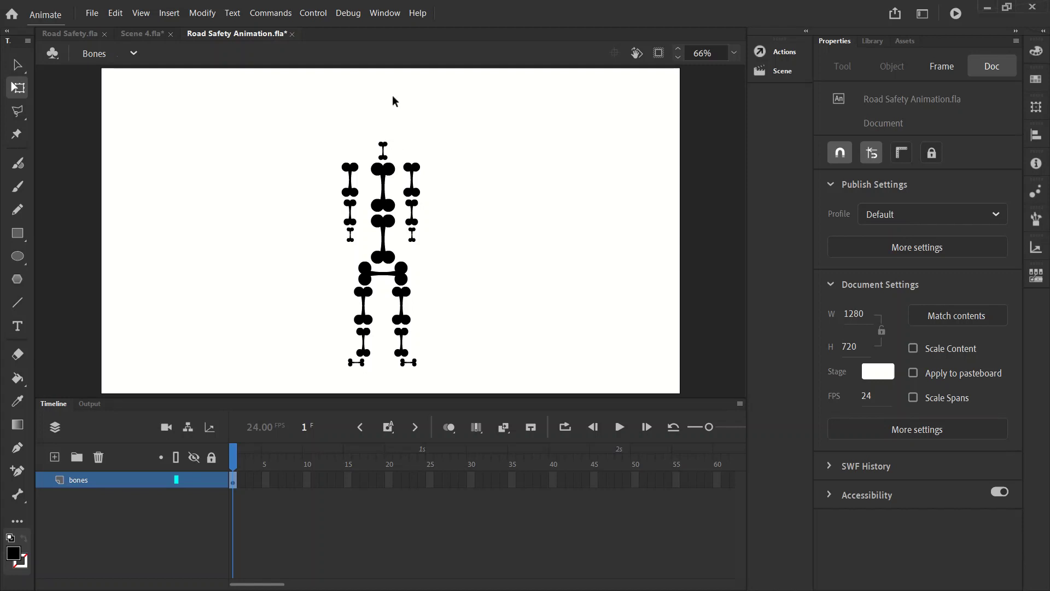
Draw a black upright oval about 59 by 84.7 above the neck bone as the head.
{"action": "left_click", "coordinate": [17, 256]}
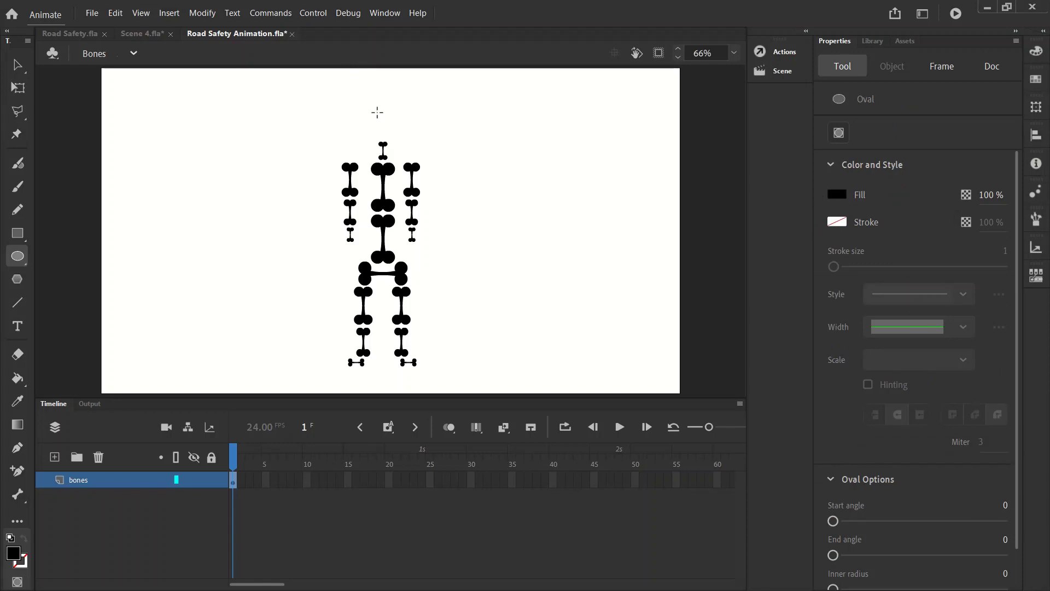
{"action": "left_click_drag", "start_coordinate": [369, 104], "coordinate": [396, 146]}
{"action": "left_click", "coordinate": [22, 67]}
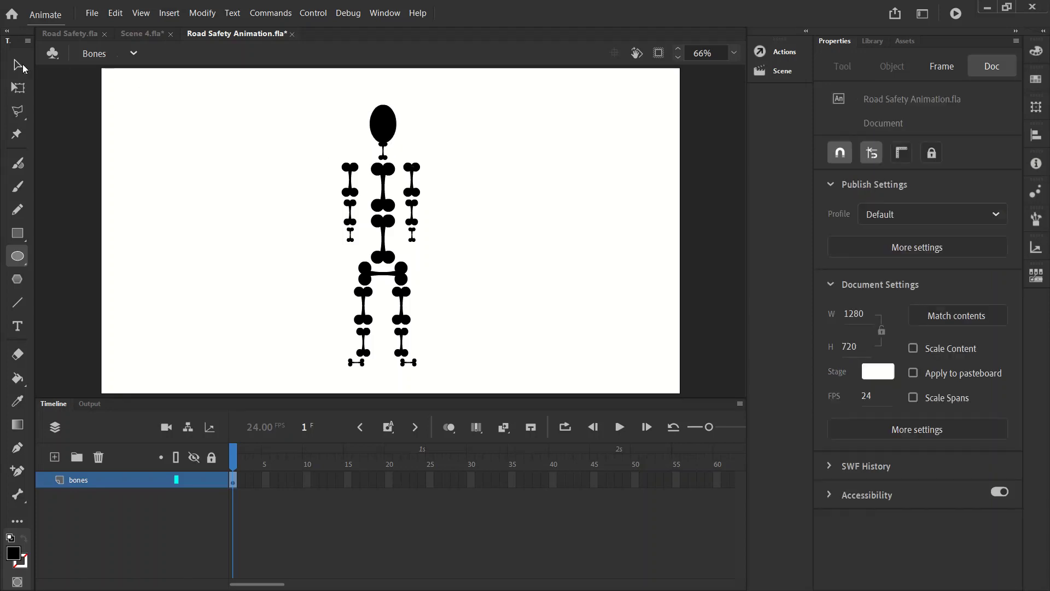
Move the head oval to about X 595.35, Y 72.4, leaving a small gap above the neck bone.
{"action": "left_click_drag", "start_coordinate": [392, 121], "coordinate": [389, 112]}
{"action": "key", "text": "Down"}
{"action": "key", "text": "Down"}
{"action": "key", "text": "Down"}
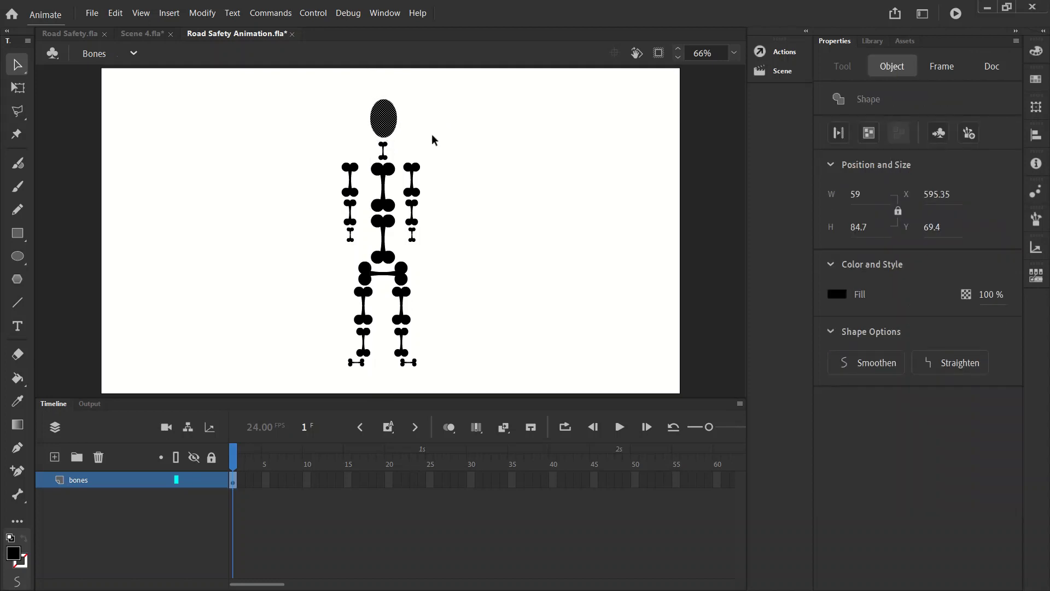
{"action": "key", "text": "Down"}
{"action": "key", "text": "Down"}
{"action": "left_click", "coordinate": [431, 133]}
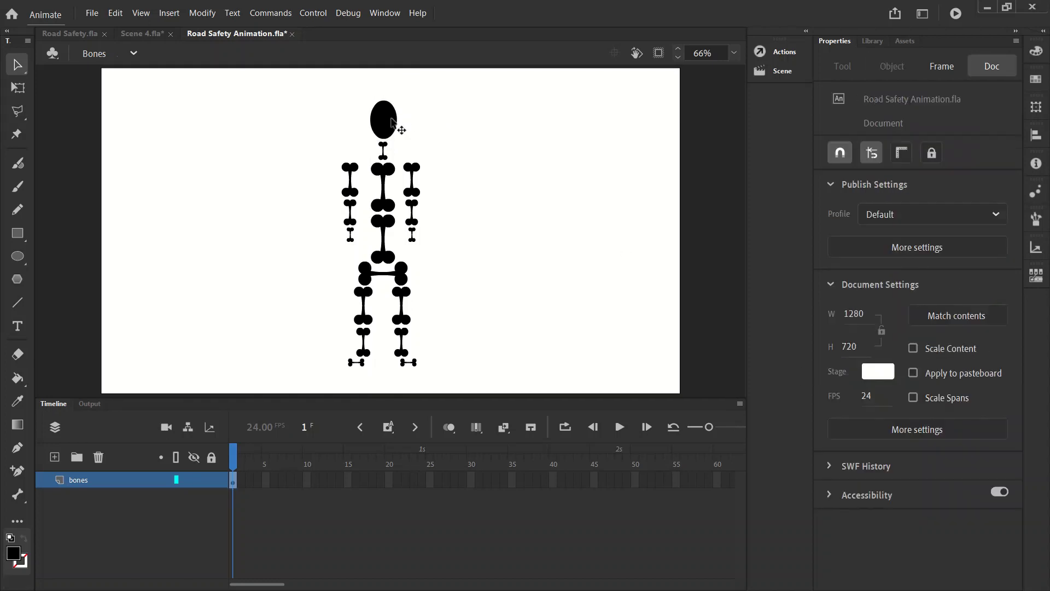
{"action": "left_click", "coordinate": [392, 120]}
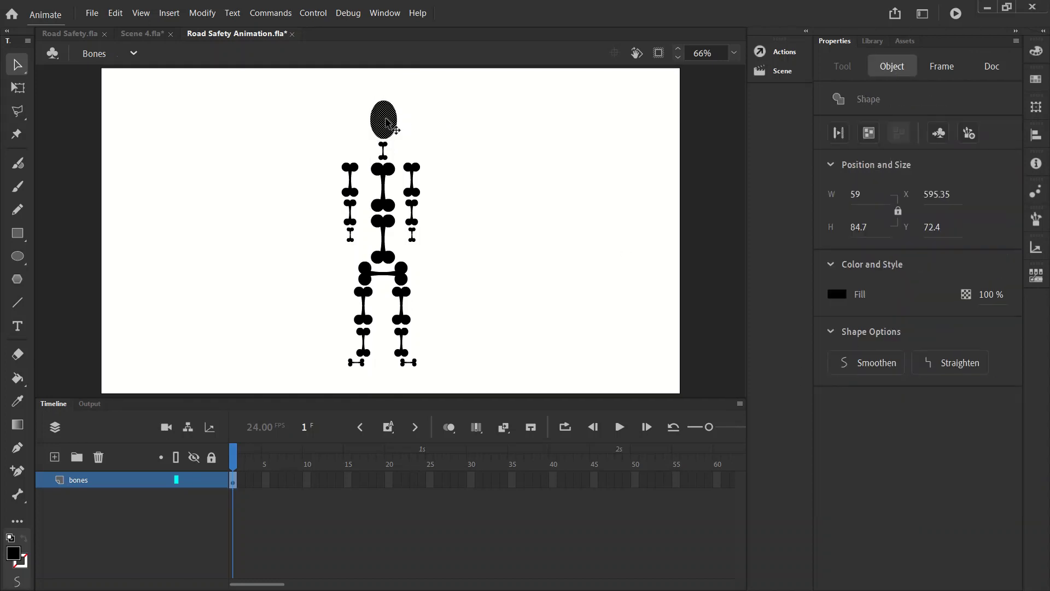
{"action": "left_click", "coordinate": [475, 151]}
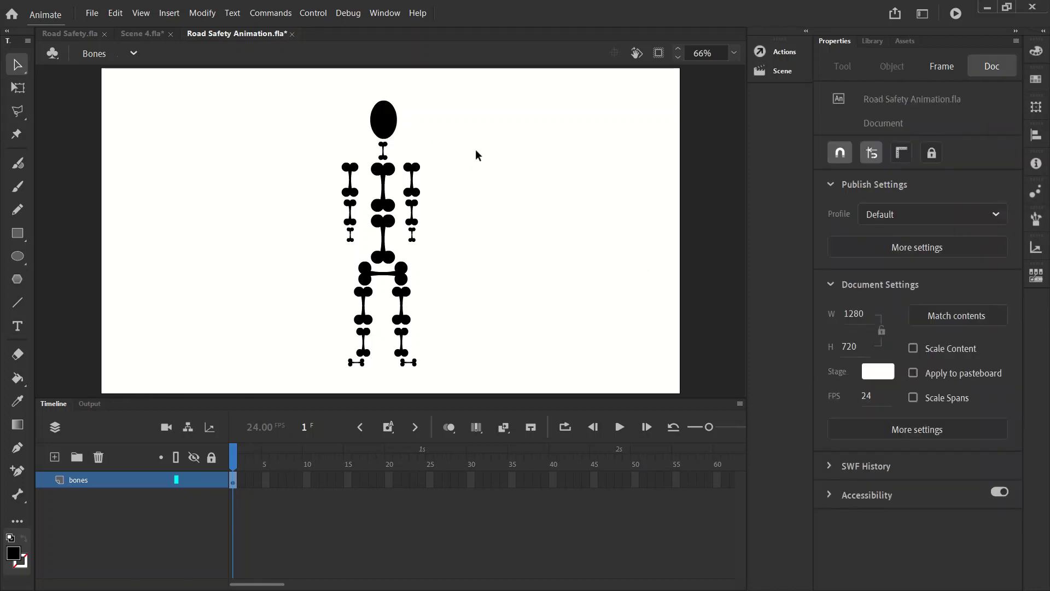
Convert the head oval to a graphic symbol named head.
{"action": "left_click", "coordinate": [395, 121]}
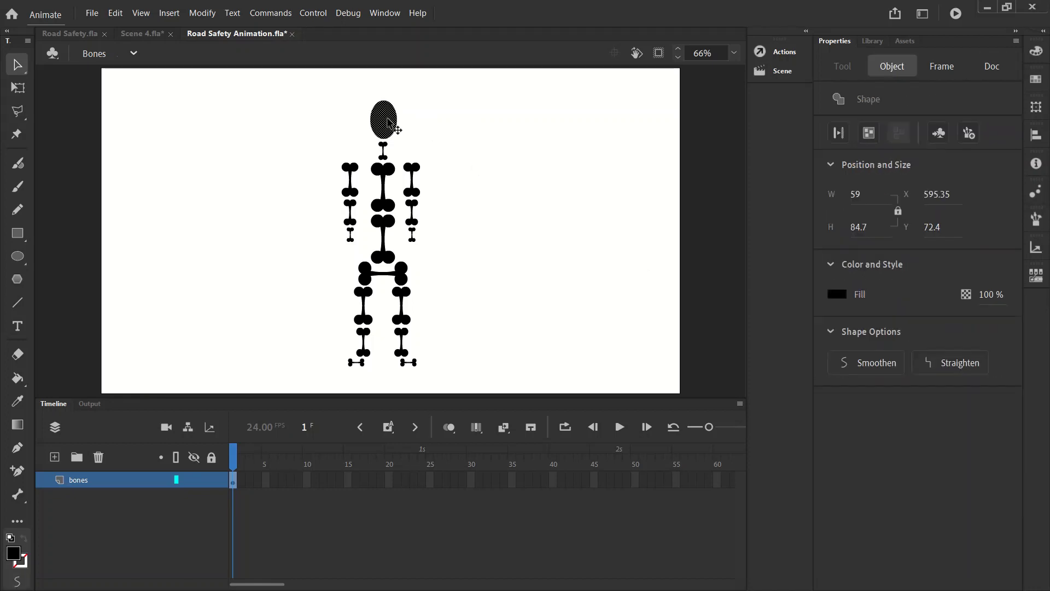
{"action": "key", "text": "F8"}
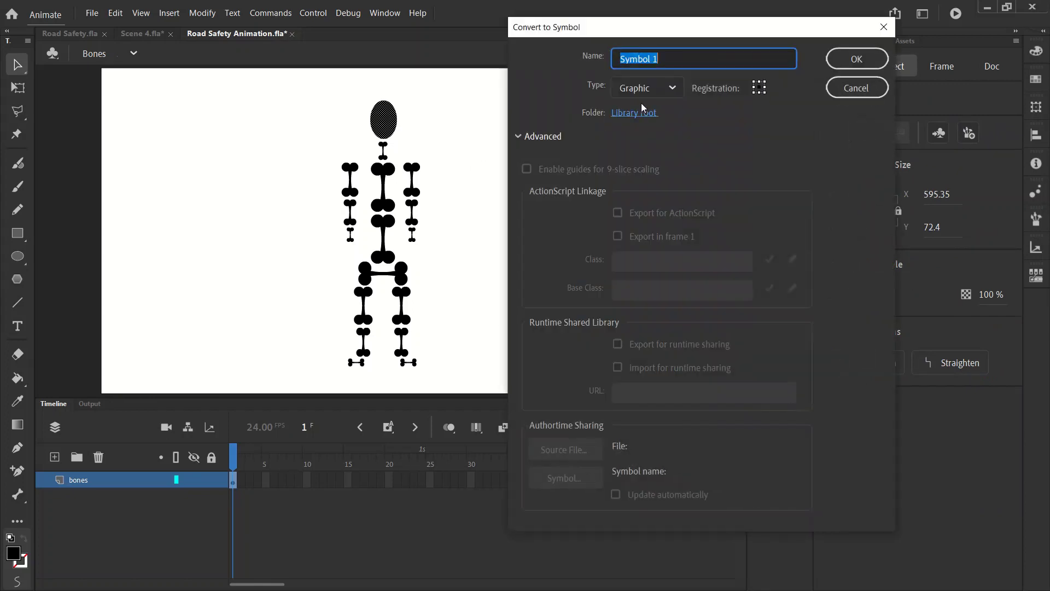
{"action": "left_click", "coordinate": [652, 92]}
{"action": "left_click", "coordinate": [647, 158]}
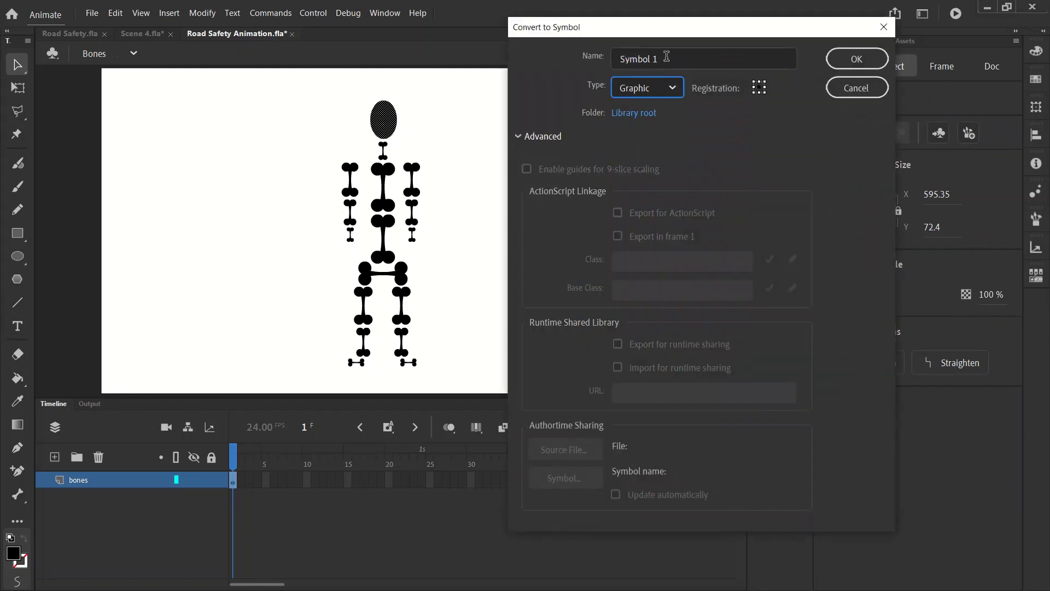
{"action": "left_click", "coordinate": [666, 56]}
{"action": "type", "text": "HEAD"}
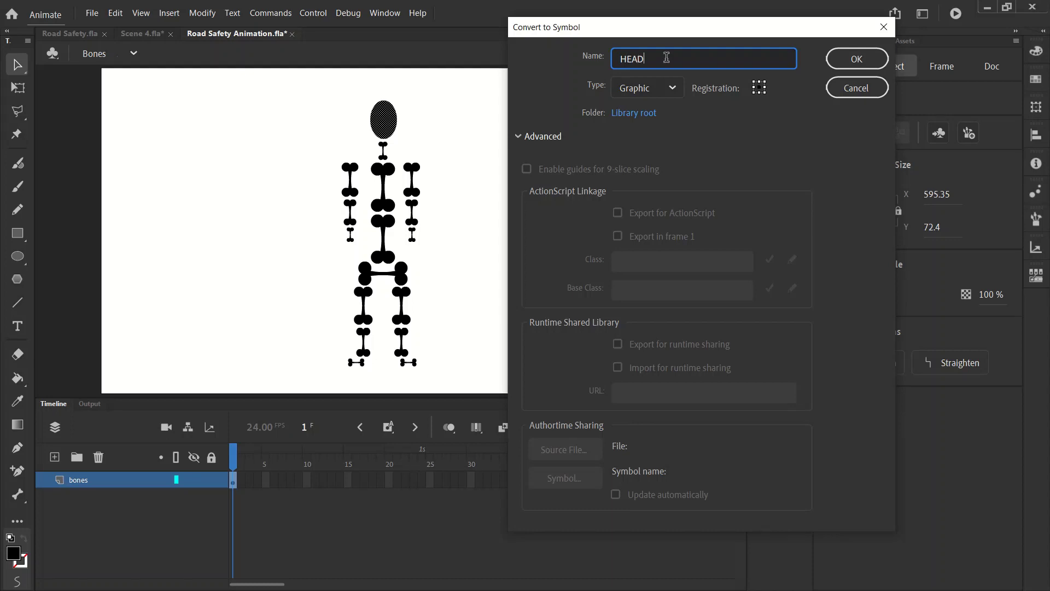
{"action": "key", "text": "BackSpace"}
{"action": "key", "text": "BackSpace"}
{"action": "key", "text": "BackSpace"}
{"action": "key", "text": "BackSpace"}
{"action": "type", "text": "head"}
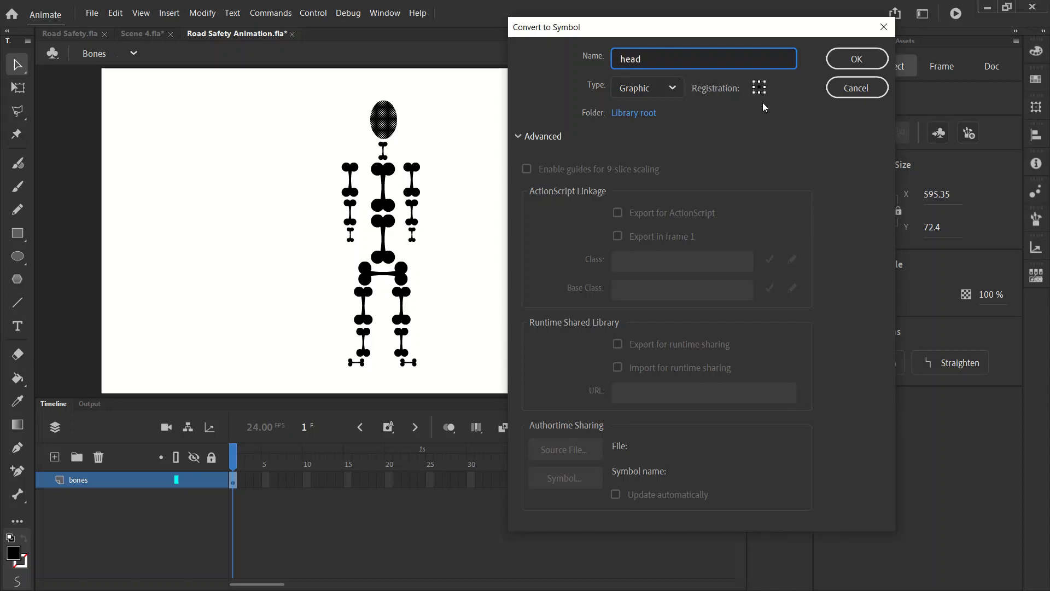
{"action": "left_click", "coordinate": [845, 58]}
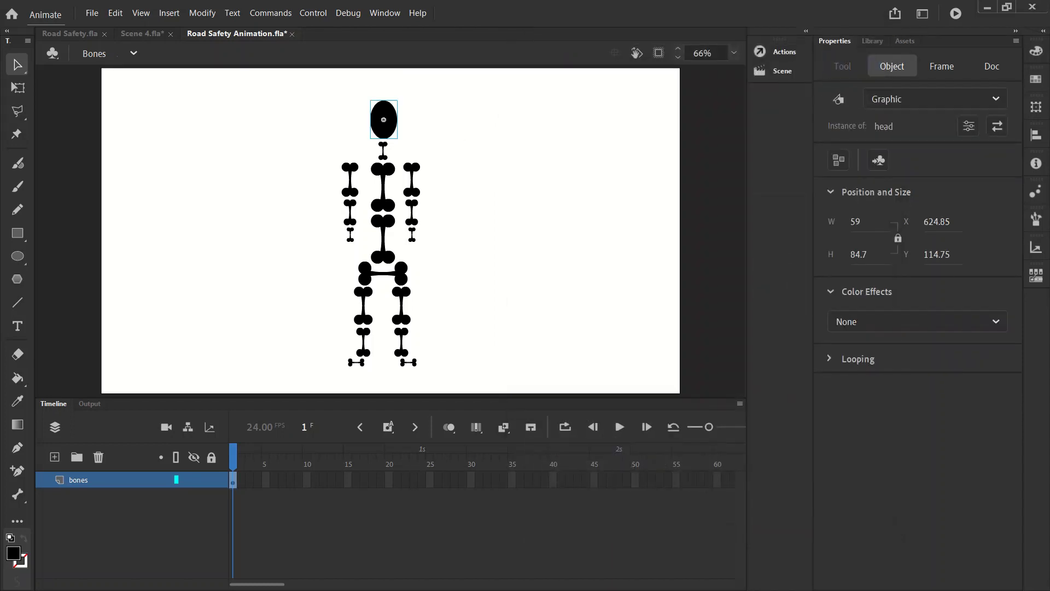
Show the document's library and shift the head instance slightly to the right of the neck bone.
{"action": "key", "text": "ctrl+l"}
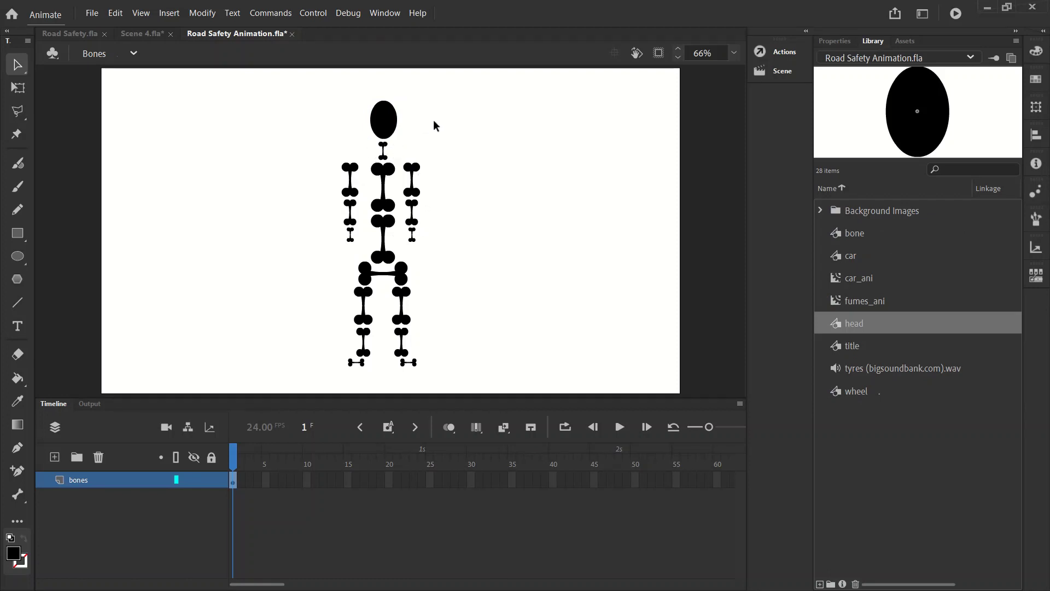
{"action": "left_click", "coordinate": [386, 120]}
{"action": "key", "text": "shift+Right"}
{"action": "key", "text": "shift+Right"}
{"action": "left_click", "coordinate": [480, 145]}
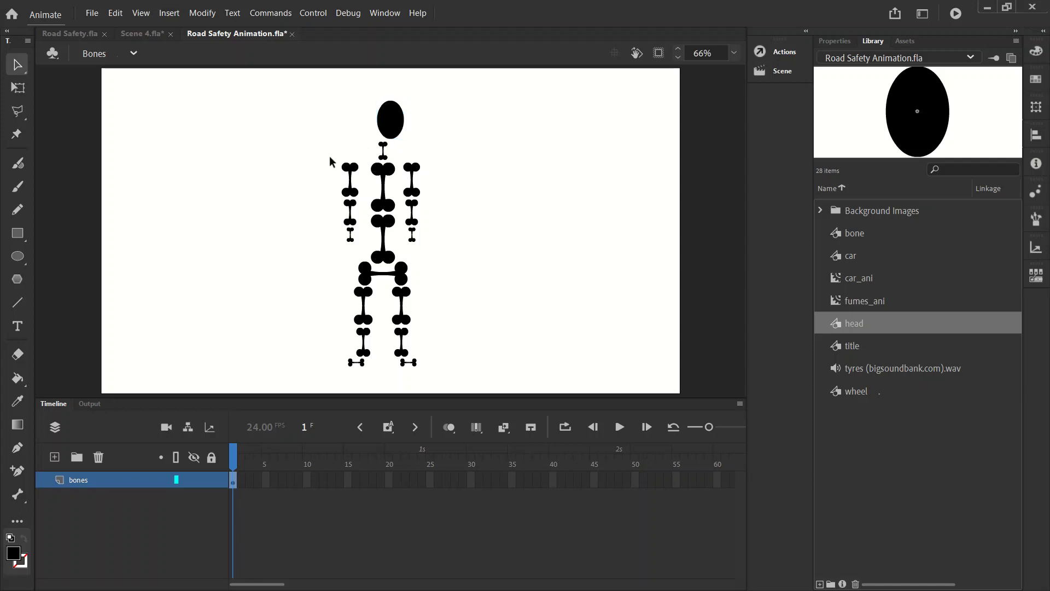
Try centring all the skeleton's bones horizontally on the stage at once.
{"action": "left_click_drag", "start_coordinate": [331, 154], "coordinate": [459, 402]}
{"action": "key", "text": "ctrl+alt+2"}
{"action": "left_click", "coordinate": [509, 261]}
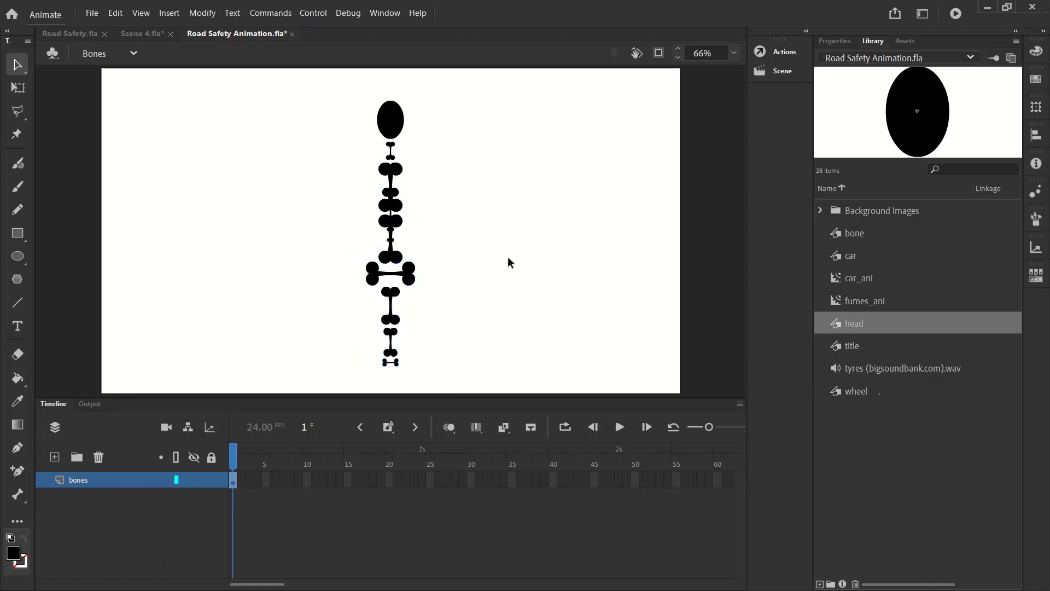
Undo the horizontal centring of all the bones and clear the selection.
{"action": "left_click", "coordinate": [114, 12]}
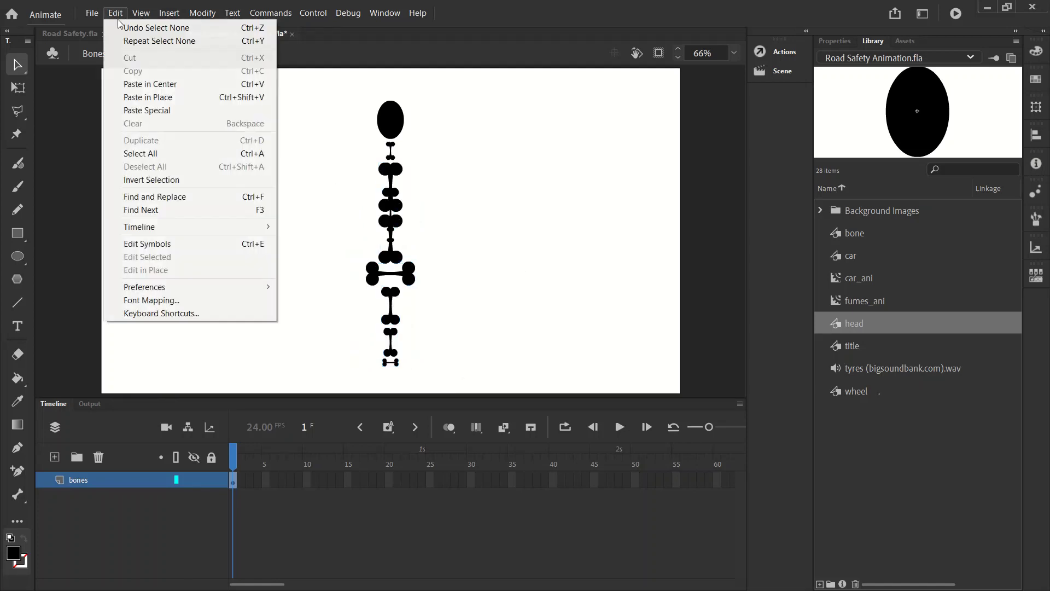
{"action": "left_click", "coordinate": [141, 24]}
{"action": "left_click", "coordinate": [260, 159]}
{"action": "left_click", "coordinate": [115, 12]}
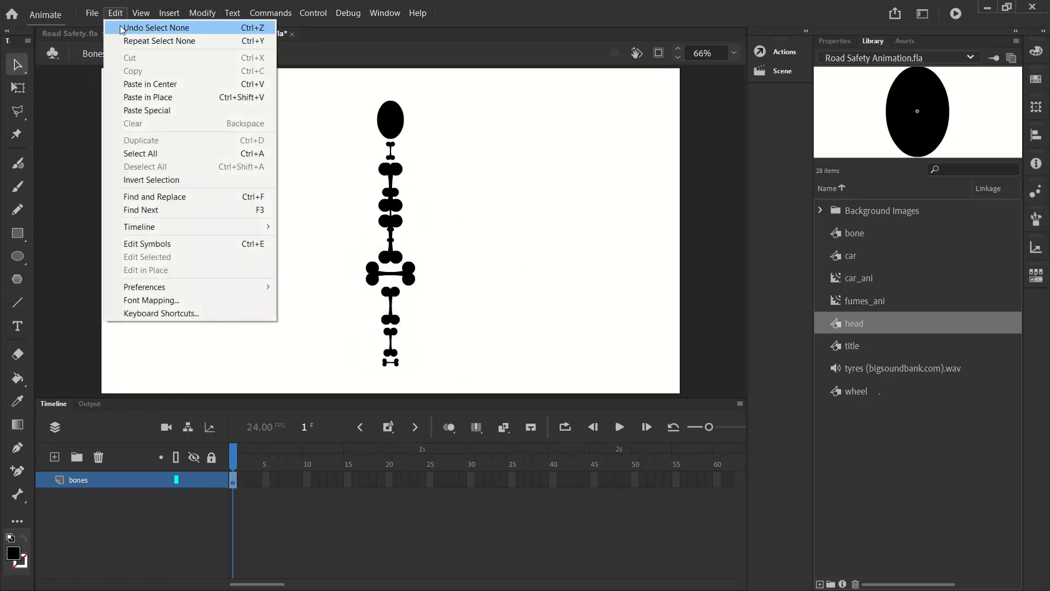
{"action": "left_click", "coordinate": [121, 27]}
{"action": "left_click", "coordinate": [115, 13]}
{"action": "left_click", "coordinate": [118, 28]}
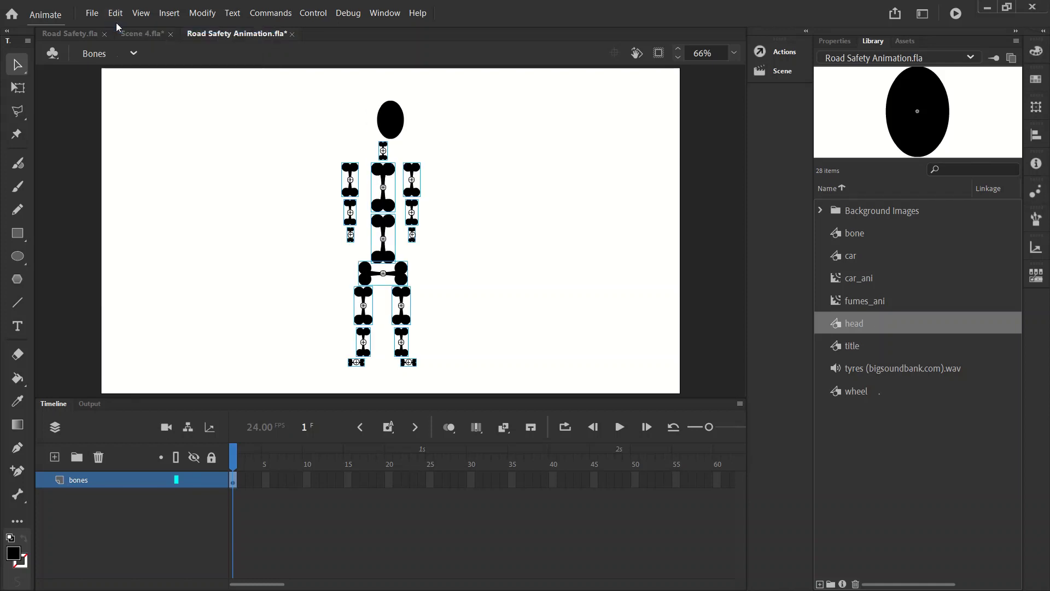
{"action": "left_click", "coordinate": [268, 166]}
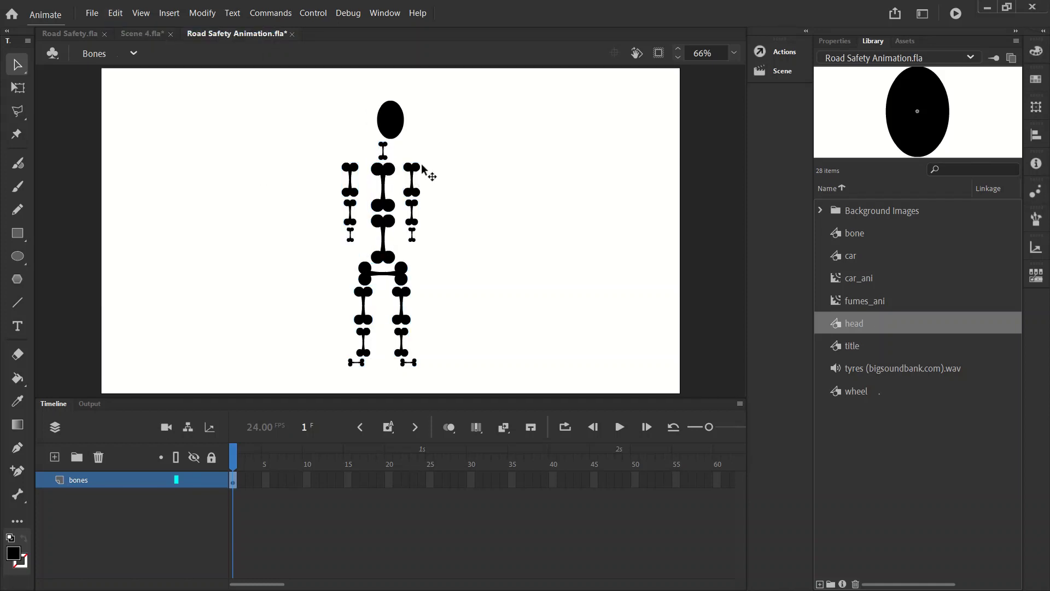
Centre the neck bone, both spine bones and the pelvis bone one by one beneath the head.
{"action": "left_click", "coordinate": [383, 153]}
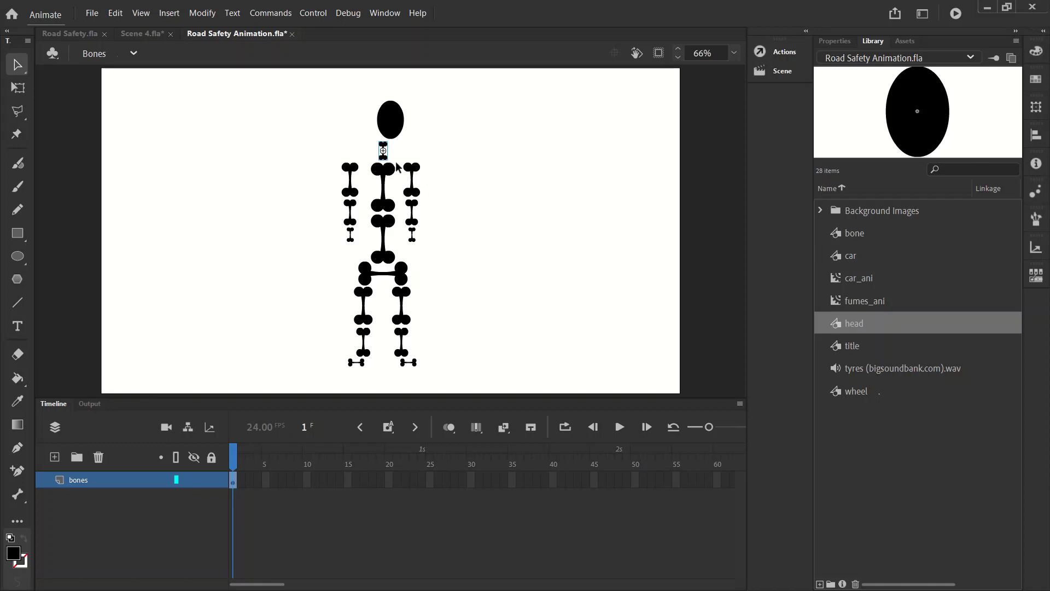
{"action": "left_click", "coordinate": [381, 174]}
{"action": "left_click_drag", "start_coordinate": [386, 229], "coordinate": [394, 230]}
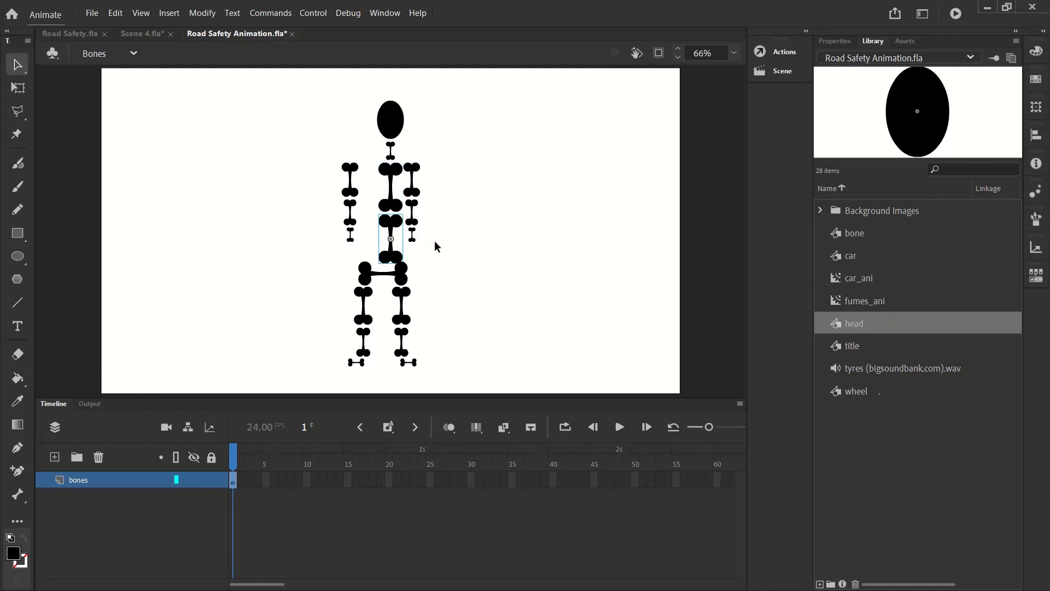
{"action": "left_click_drag", "start_coordinate": [411, 280], "coordinate": [419, 279]}
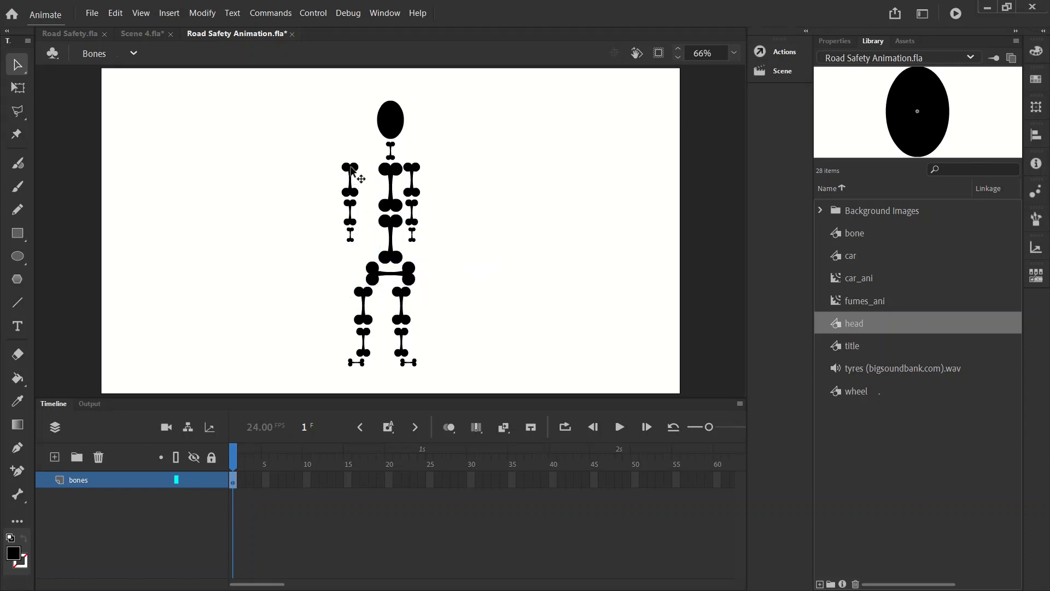
Shift the upper arm, forearm and hand bones of the arm on the left side of the figure inward, close to the spine.
{"action": "left_click", "coordinate": [351, 171]}
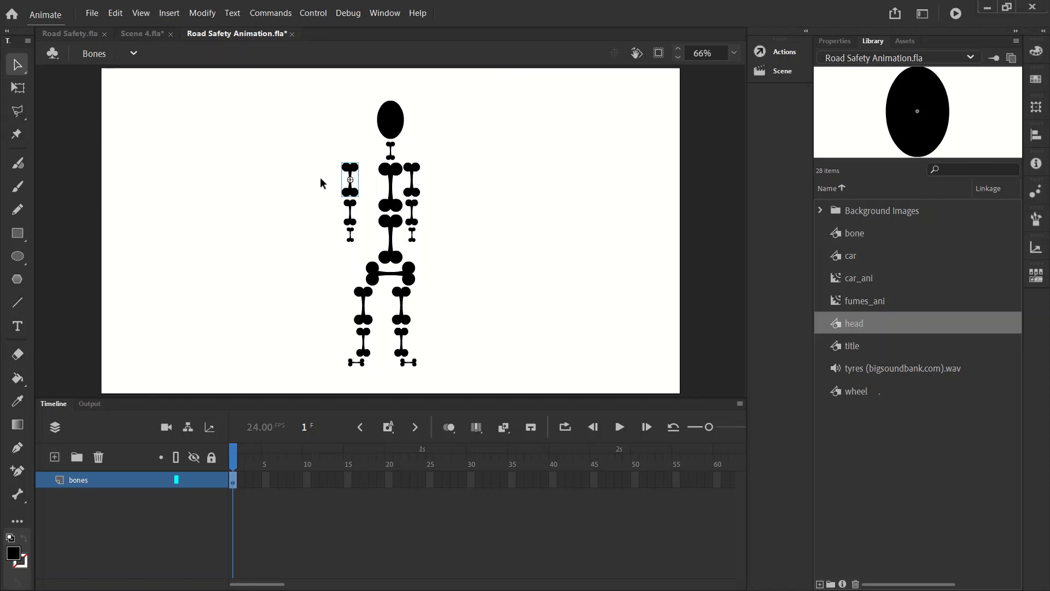
{"action": "left_click_drag", "start_coordinate": [309, 156], "coordinate": [369, 255]}
{"action": "key", "text": "shift+Right"}
{"action": "key", "text": "shift+Right"}
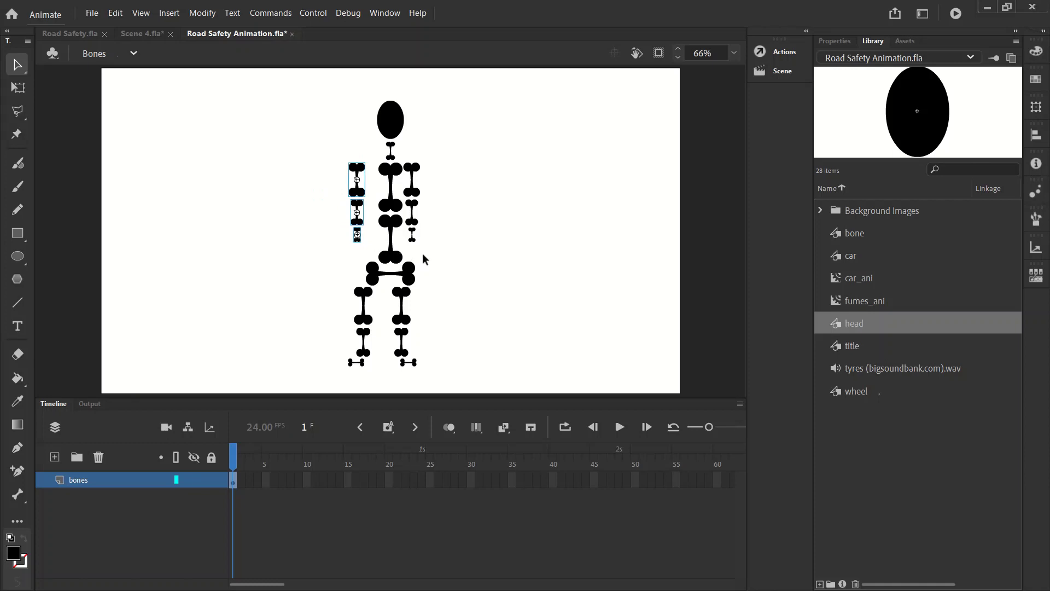
{"action": "key", "text": "shift+Right"}
{"action": "key", "text": "shift+Right"}
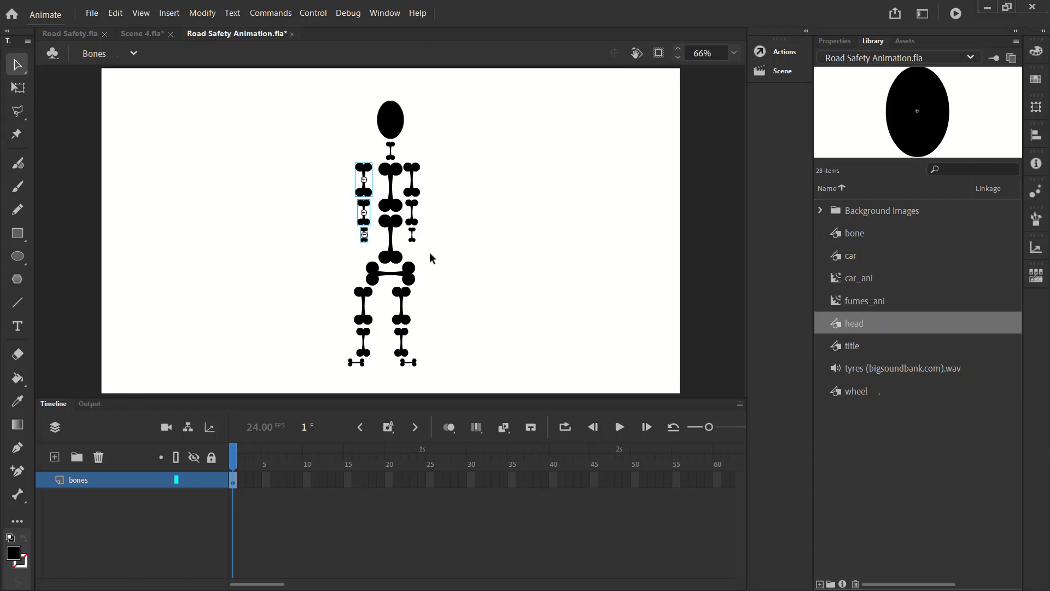
{"action": "key", "text": "shift+Right"}
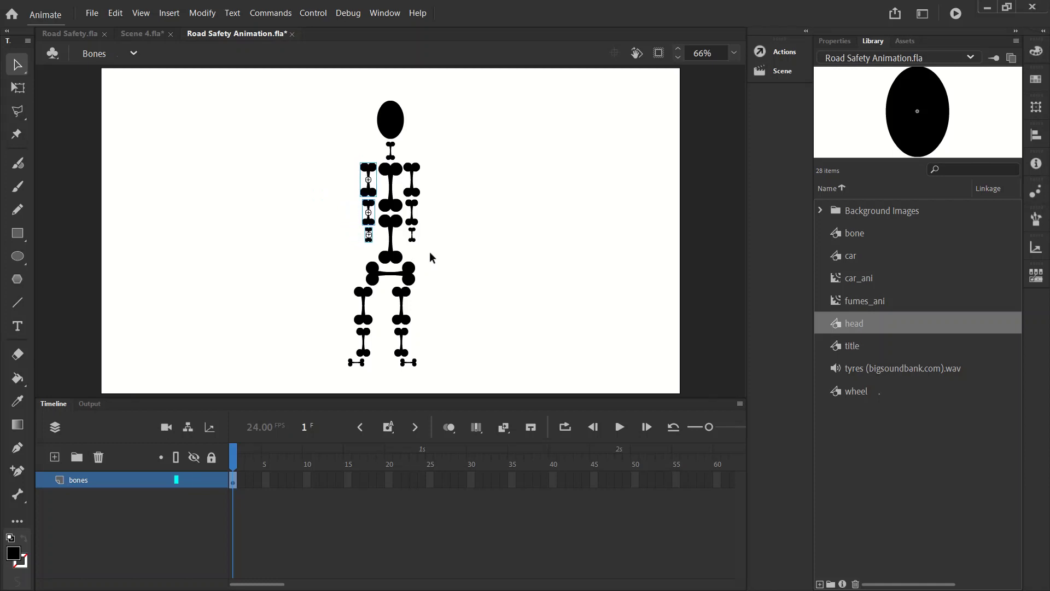
{"action": "key", "text": "Left"}
Group the six bones of both arms and centre the group horizontally on the stage.
{"action": "left_click_drag", "start_coordinate": [346, 160], "coordinate": [377, 258]}
{"action": "left_click_drag", "start_coordinate": [430, 162], "coordinate": [408, 256]}
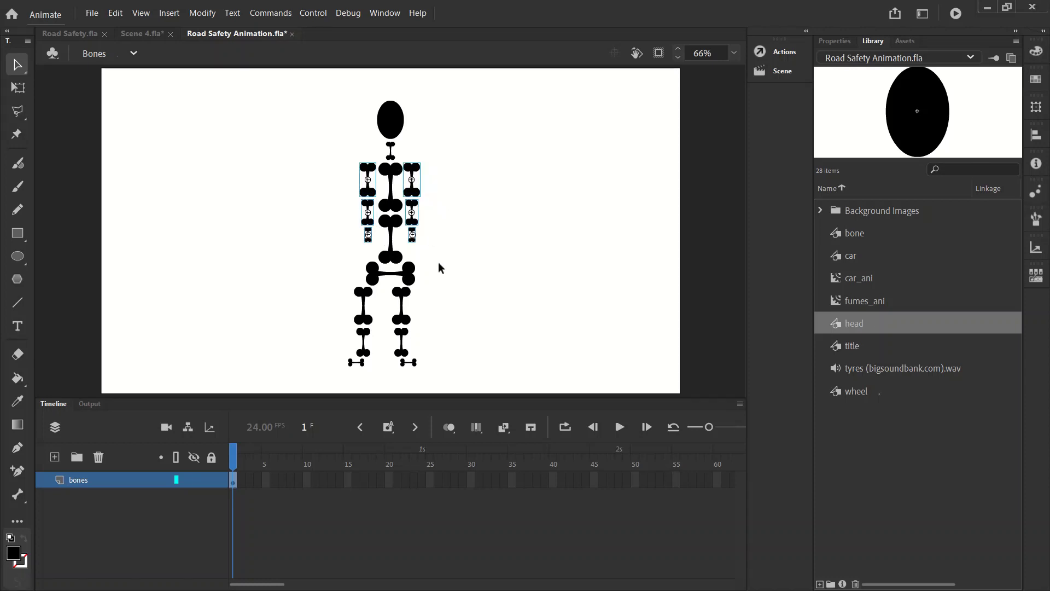
{"action": "left_click", "coordinate": [186, 13]}
{"action": "left_click", "coordinate": [233, 203]}
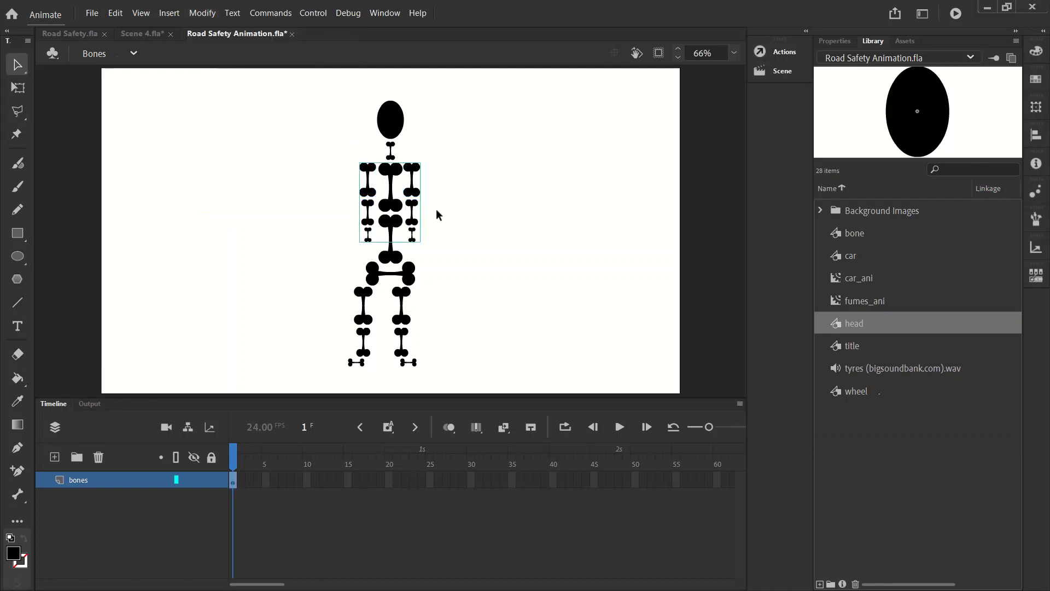
{"action": "left_click", "coordinate": [436, 211]}
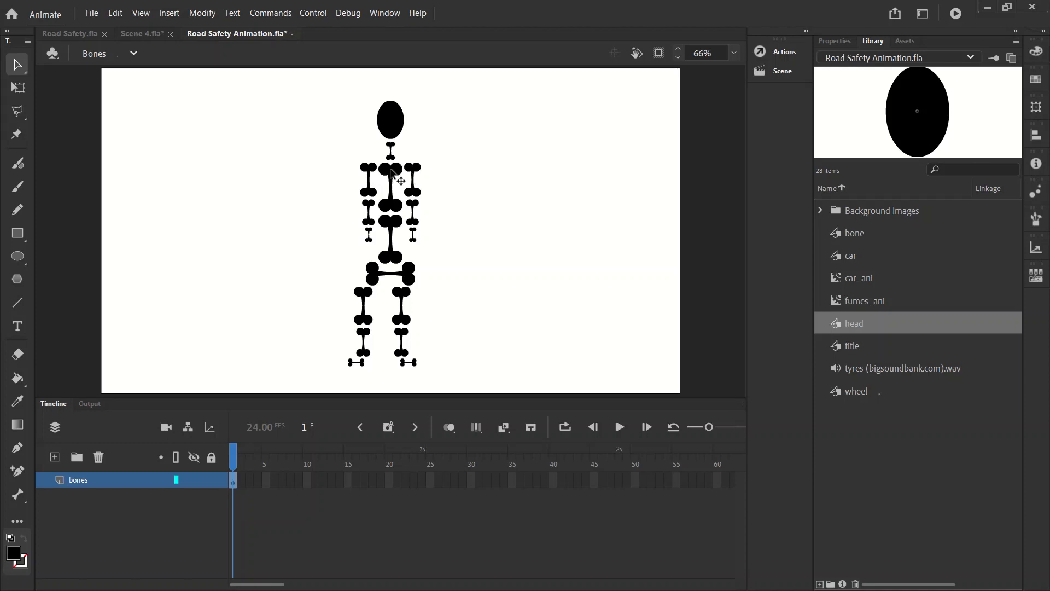
Ungroup the arm bones into separate instances.
{"action": "left_click", "coordinate": [387, 192]}
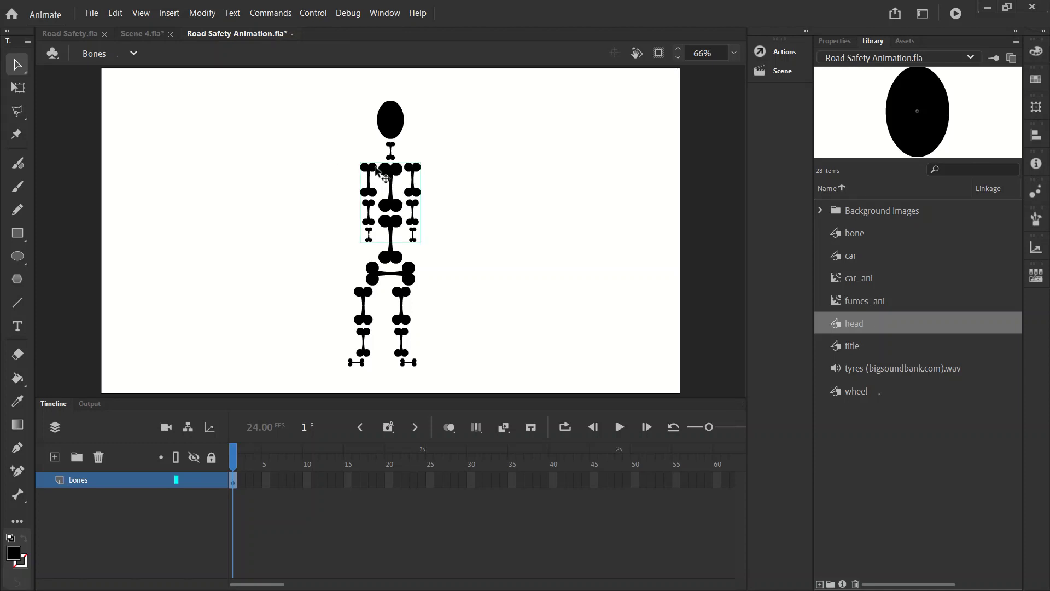
{"action": "left_click", "coordinate": [203, 13]}
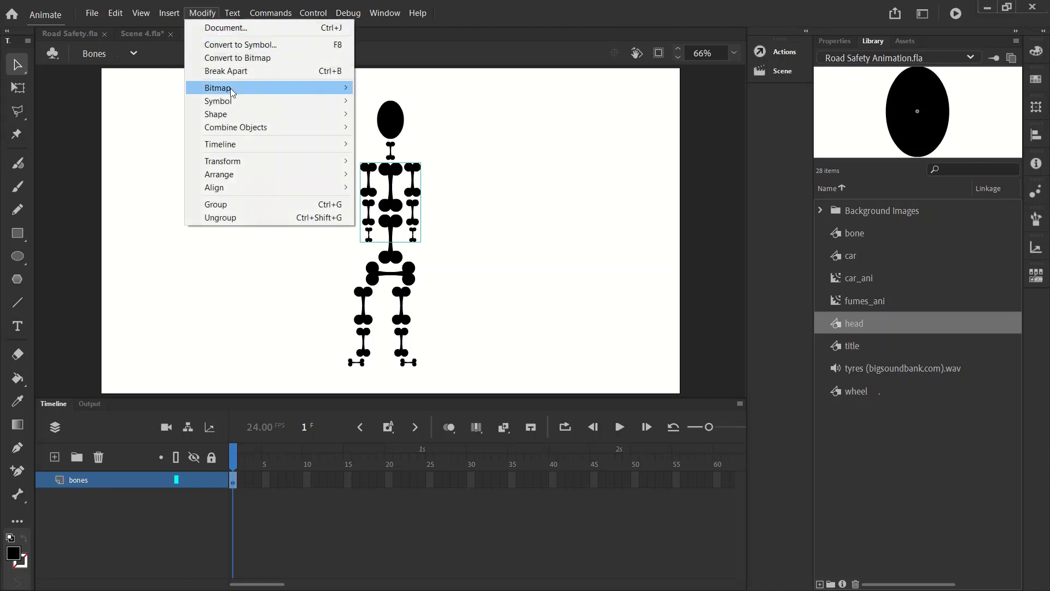
{"action": "left_click", "coordinate": [260, 217]}
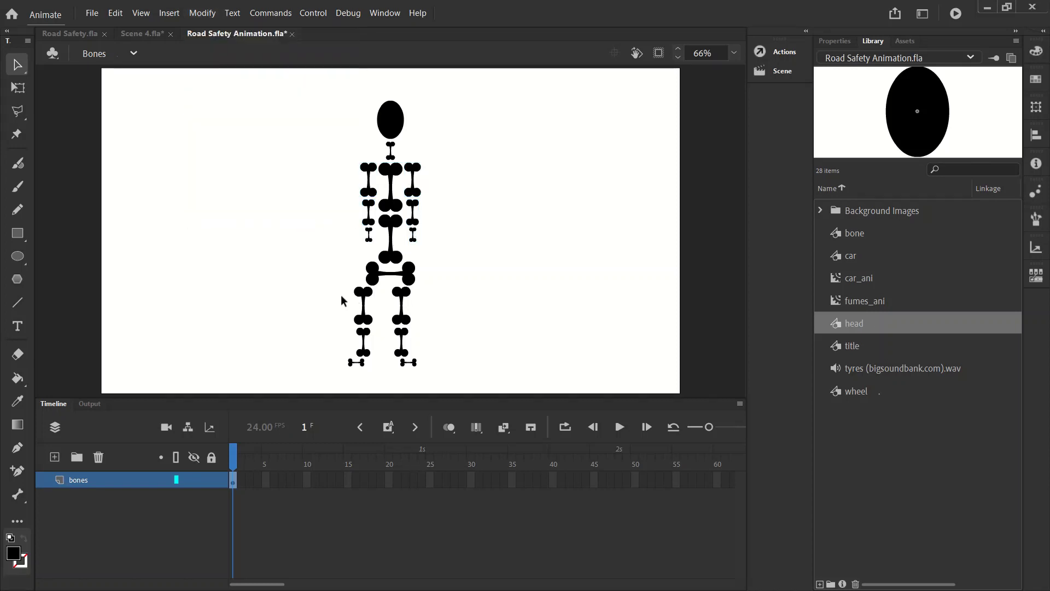
Group the six leg and foot bones and centre the group horizontally beneath the pelvis.
{"action": "left_click_drag", "start_coordinate": [342, 300], "coordinate": [453, 387]}
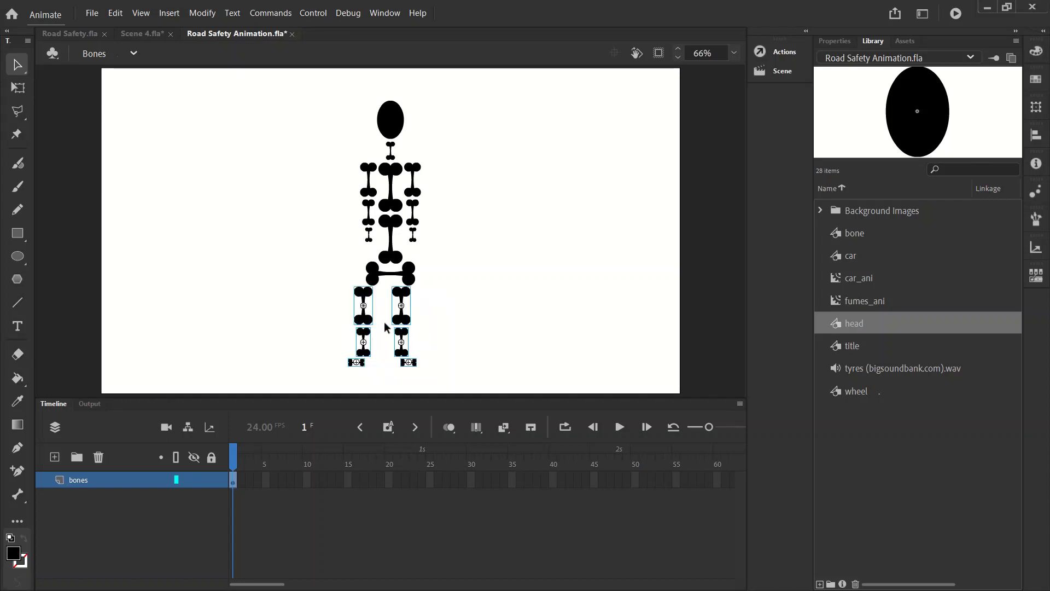
{"action": "left_click", "coordinate": [198, 13]}
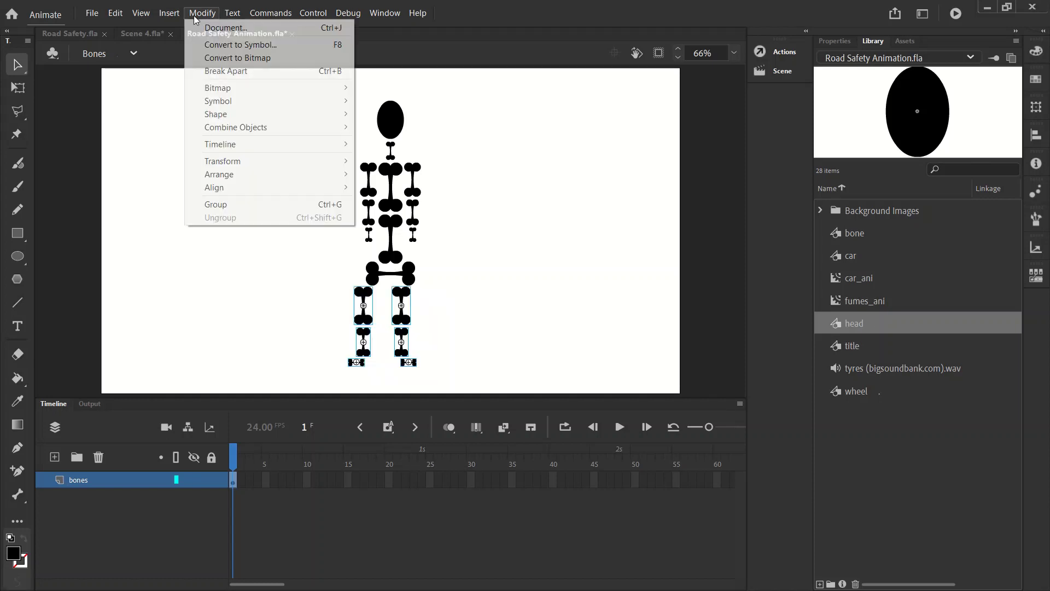
{"action": "left_click", "coordinate": [234, 205]}
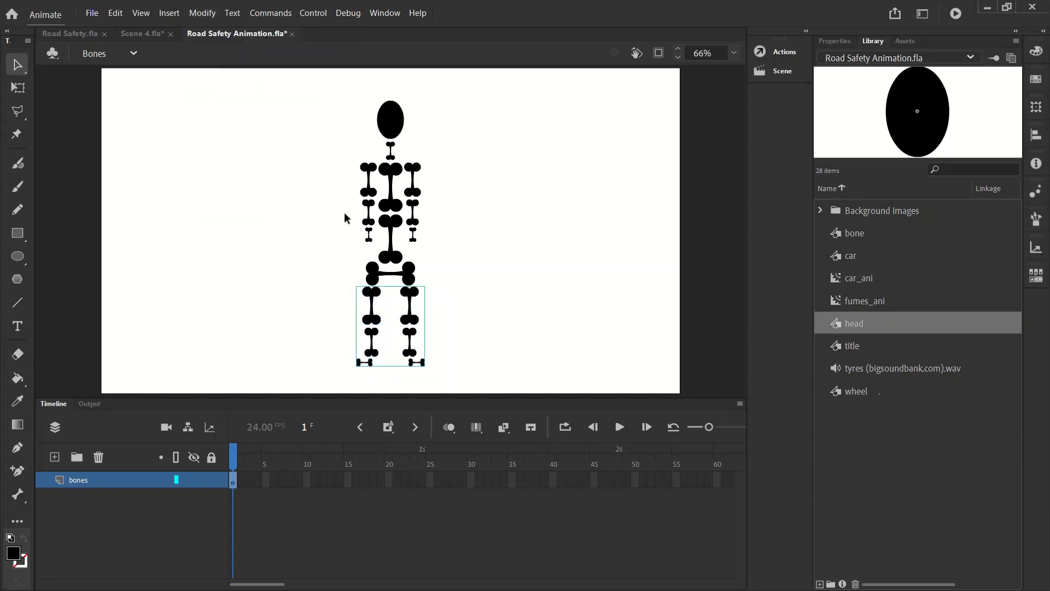
{"action": "left_click", "coordinate": [500, 224]}
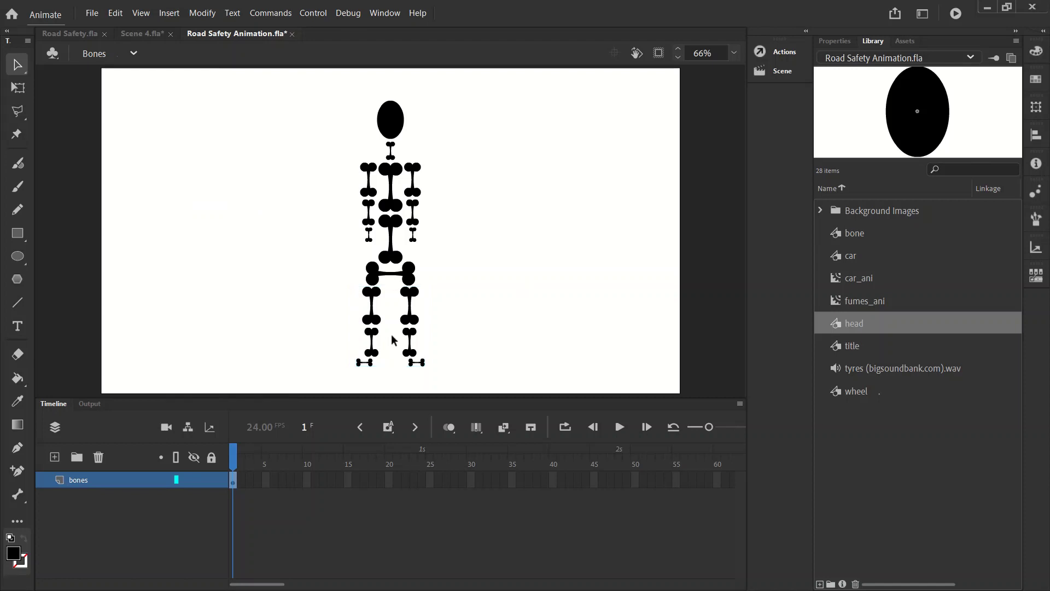
Ungroup the leg and foot bones into separate instances.
{"action": "left_click", "coordinate": [398, 291]}
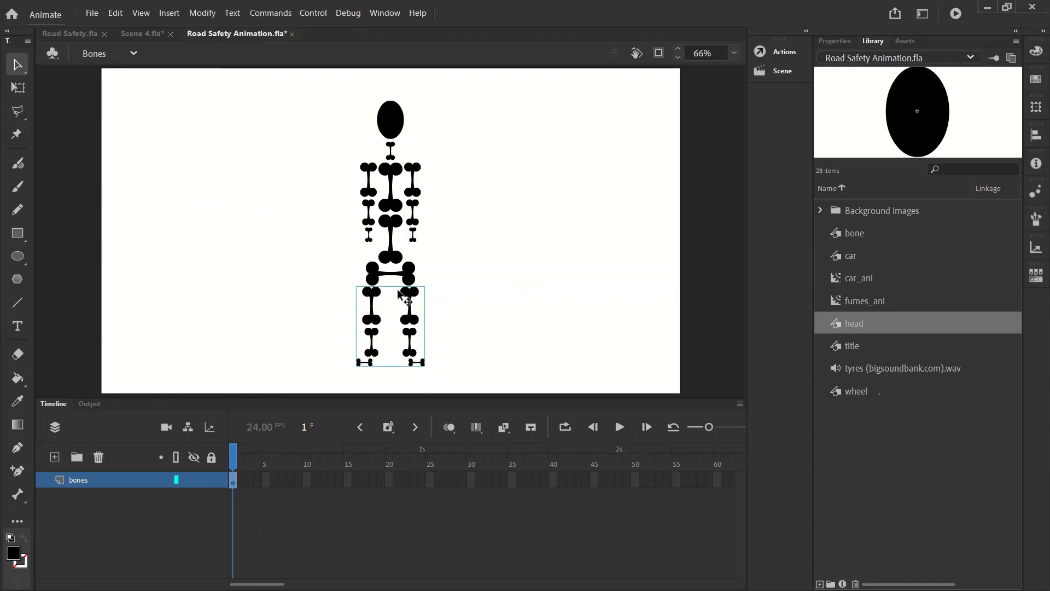
{"action": "left_click", "coordinate": [202, 13]}
{"action": "left_click", "coordinate": [261, 214]}
{"action": "left_click", "coordinate": [506, 379]}
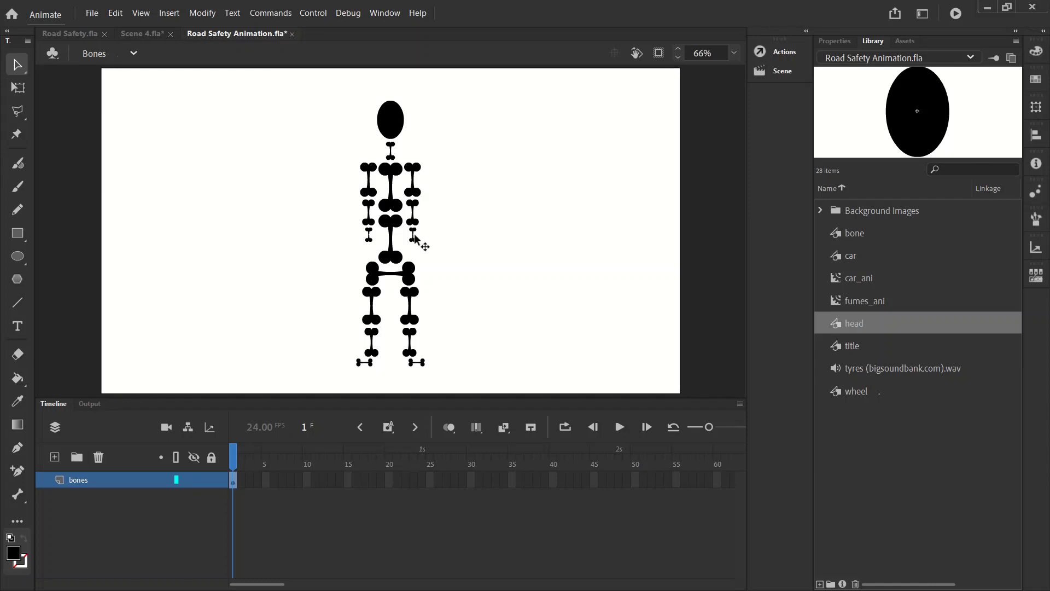
Try moving the hand bone on the right side of the figure away from its forearm, and undo the moves.
{"action": "left_click_drag", "start_coordinate": [414, 236], "coordinate": [446, 244]}
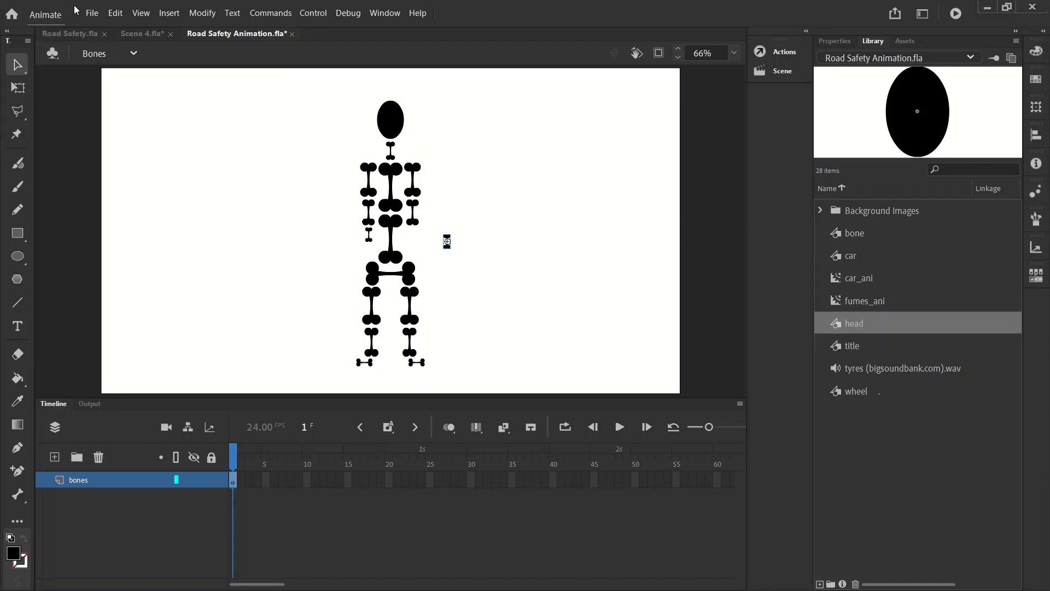
{"action": "left_click", "coordinate": [92, 13]}
{"action": "key", "text": "Escape"}
{"action": "left_click", "coordinate": [115, 13]}
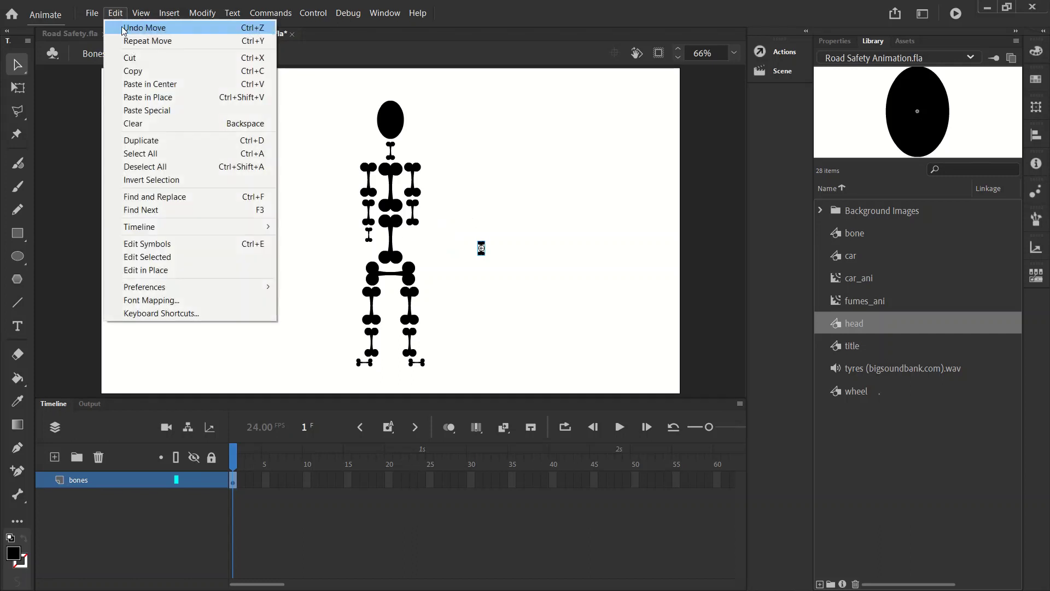
{"action": "left_click", "coordinate": [143, 27]}
{"action": "left_click", "coordinate": [115, 13]}
{"action": "left_click", "coordinate": [144, 27]}
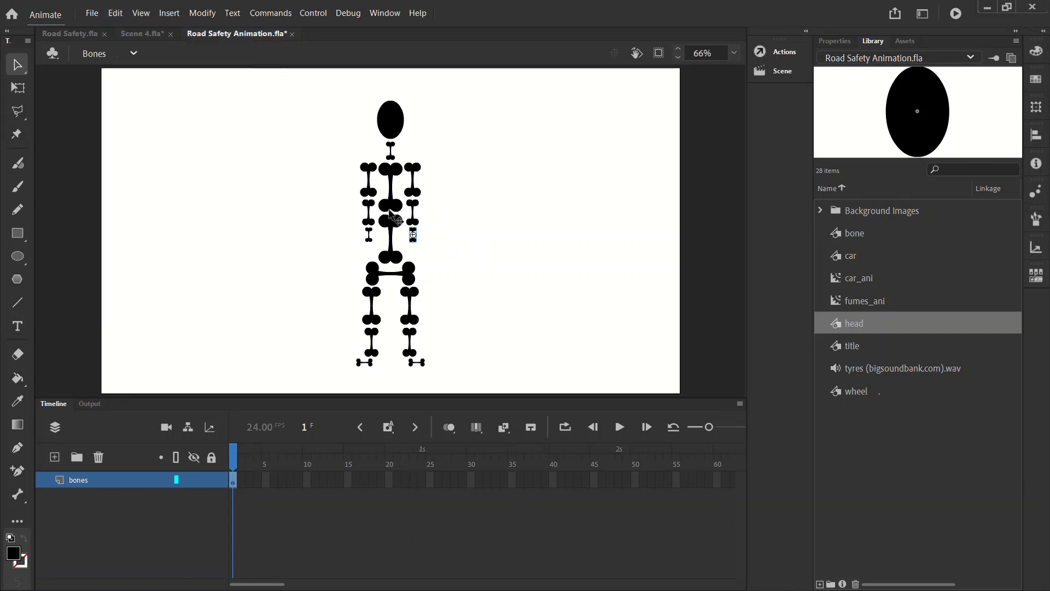
{"action": "left_click", "coordinate": [417, 246]}
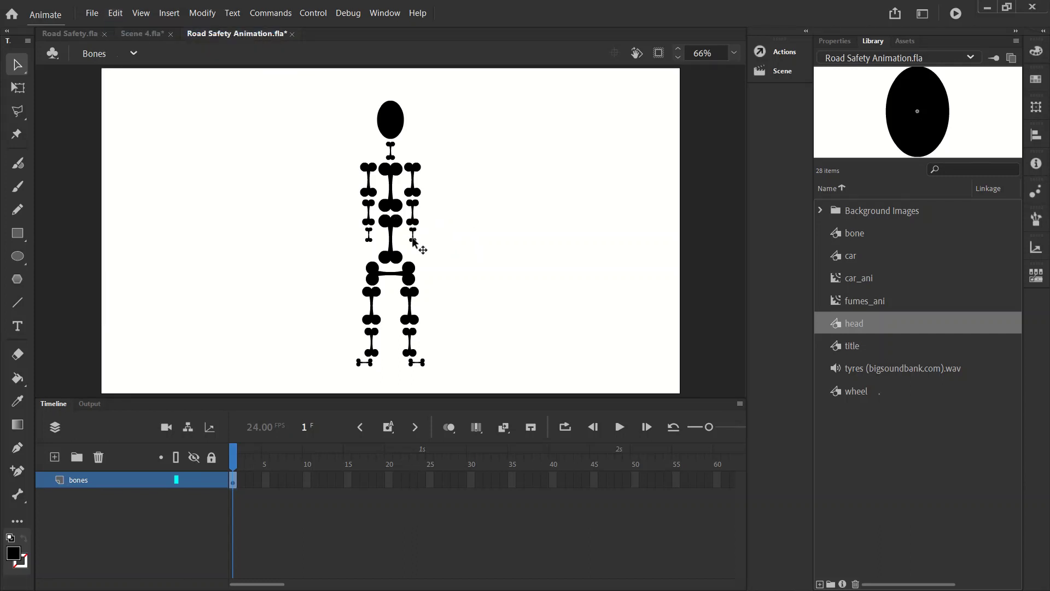
Shift the same hand bone slightly outward and undo that move.
{"action": "mouse_move", "coordinate": [413, 240]}
{"action": "left_mouse_down"}
{"action": "mouse_move", "coordinate": [457, 216]}
{"action": "mouse_move", "coordinate": [425, 244]}
{"action": "left_mouse_up"}
{"action": "left_click", "coordinate": [115, 12]}
{"action": "left_click", "coordinate": [143, 27]}
{"action": "left_click", "coordinate": [447, 203]}
Draw a red-filled circle without a stroke, about 28 by 28, just above the head.
{"action": "left_click", "coordinate": [17, 256]}
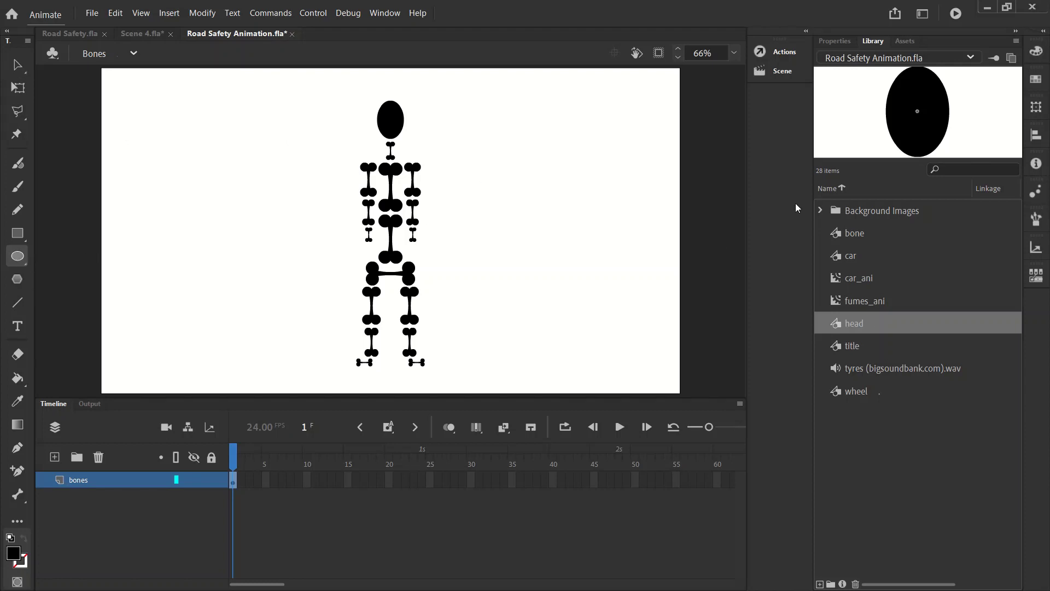
{"action": "left_click", "coordinate": [832, 41]}
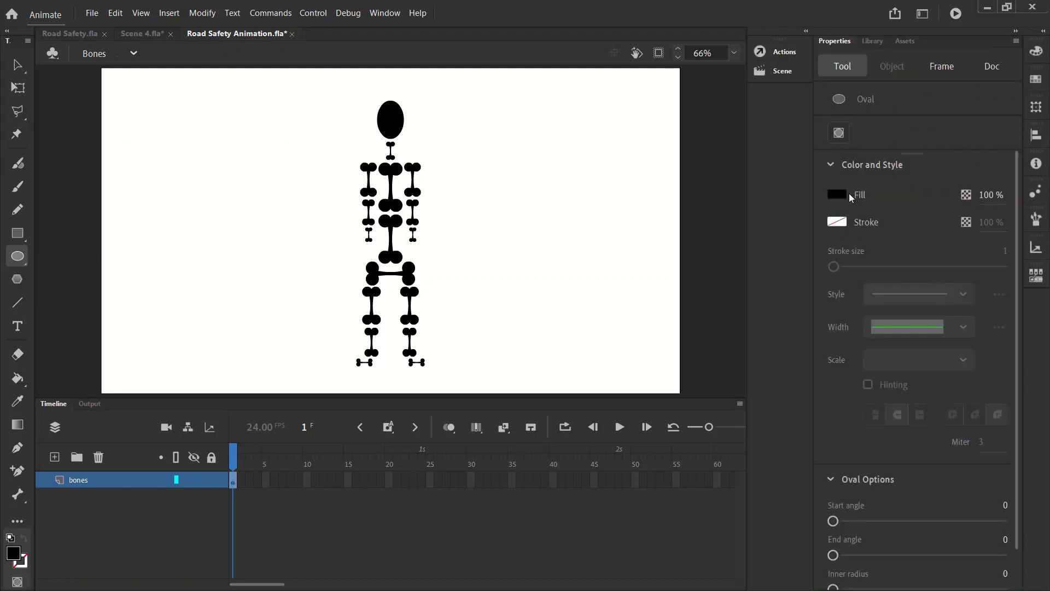
{"action": "left_click", "coordinate": [837, 194]}
{"action": "left_click", "coordinate": [609, 300]}
{"action": "left_click_drag", "start_coordinate": [384, 80], "coordinate": [397, 91]}
Convert the red circle to a graphic symbol named control_point.
{"action": "left_click", "coordinate": [16, 65]}
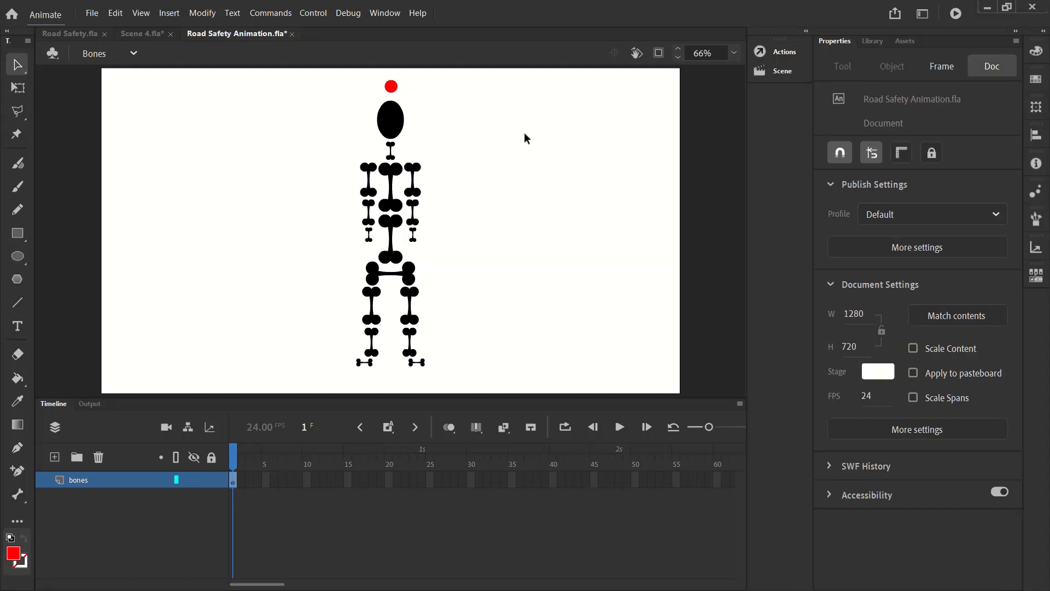
{"action": "left_click", "coordinate": [392, 88]}
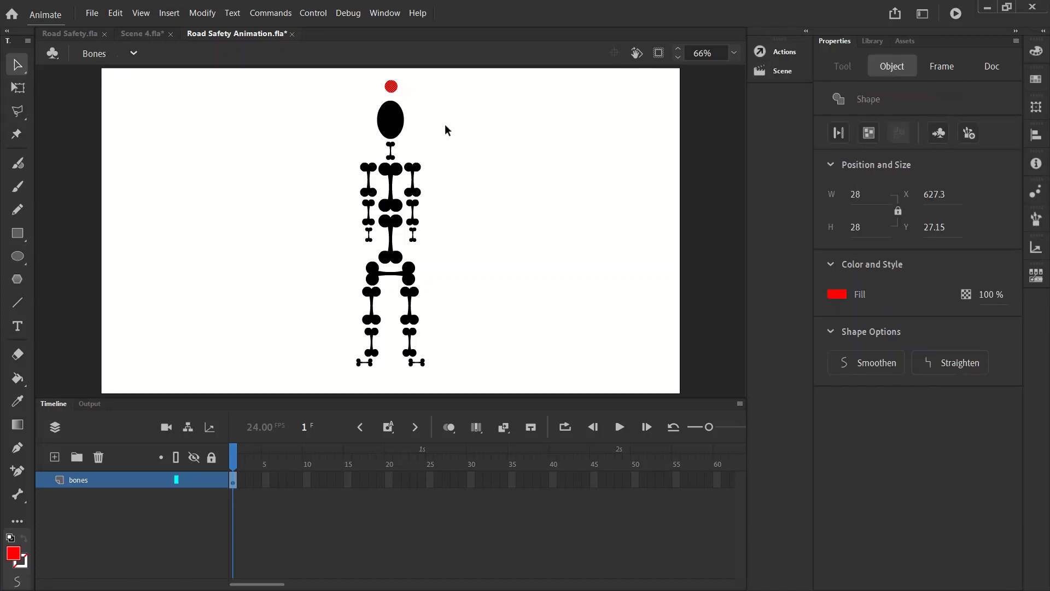
{"action": "key", "text": "F8"}
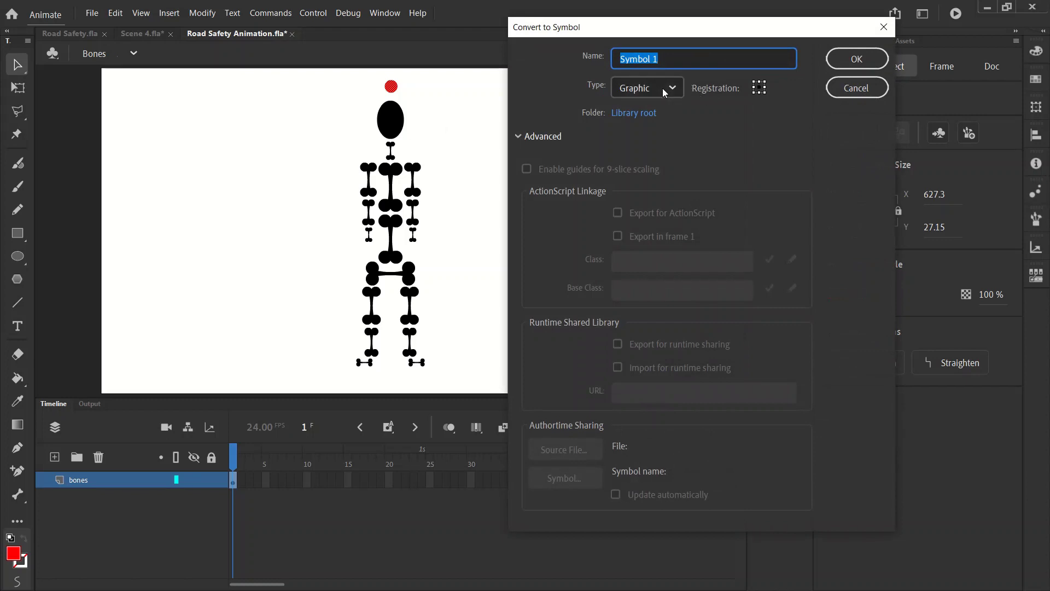
{"action": "triple_click", "coordinate": [669, 57]}
{"action": "type", "text": "control_point"}
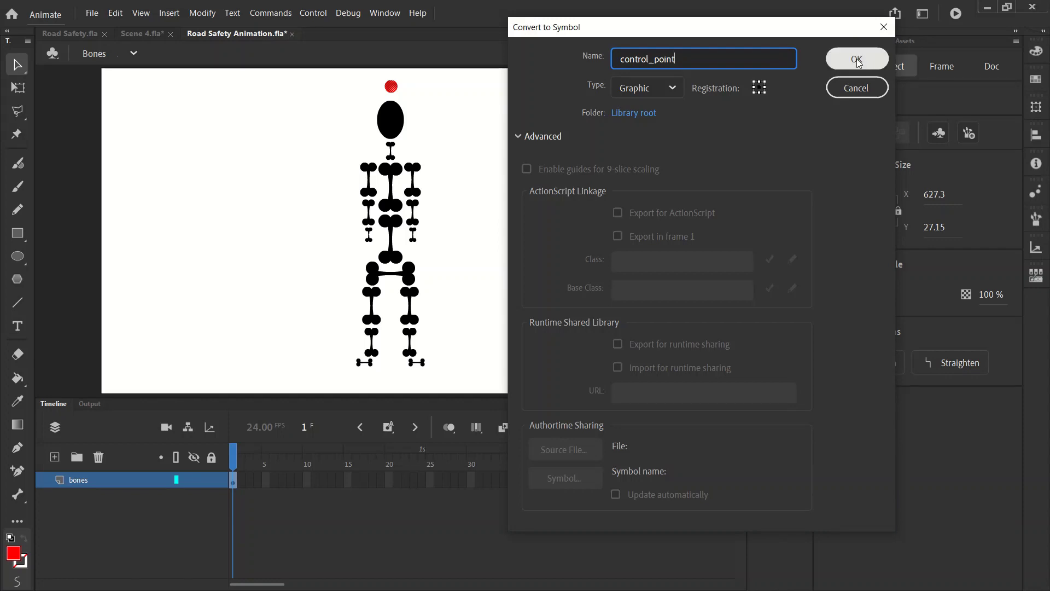
{"action": "left_click", "coordinate": [856, 58]}
{"action": "left_click", "coordinate": [419, 91]}
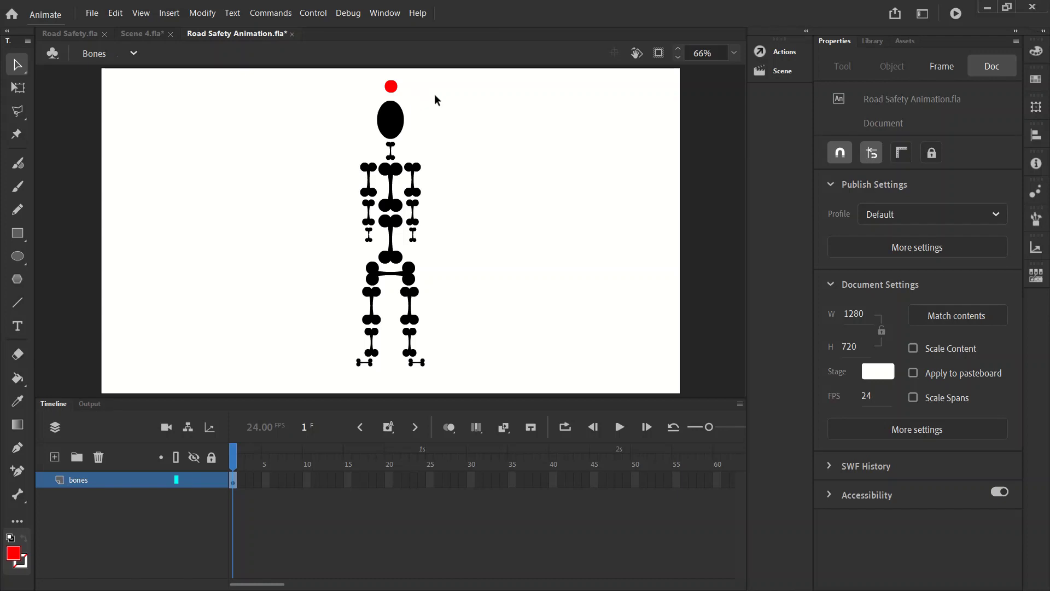
Centre the control_point symbol above the head and move it slightly closer, to about X 640, Y 45.65.
{"action": "left_click", "coordinate": [396, 94]}
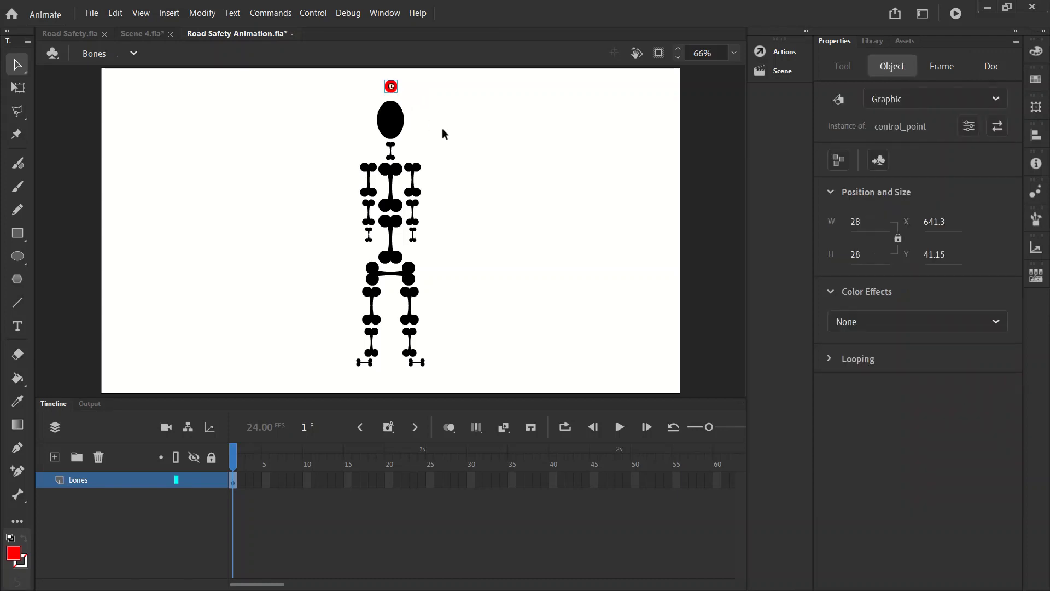
{"action": "key", "text": "ctrl+z"}
{"action": "left_click", "coordinate": [432, 107]}
{"action": "left_click", "coordinate": [405, 102]}
{"action": "key", "text": "Down"}
{"action": "key", "text": "Down"}
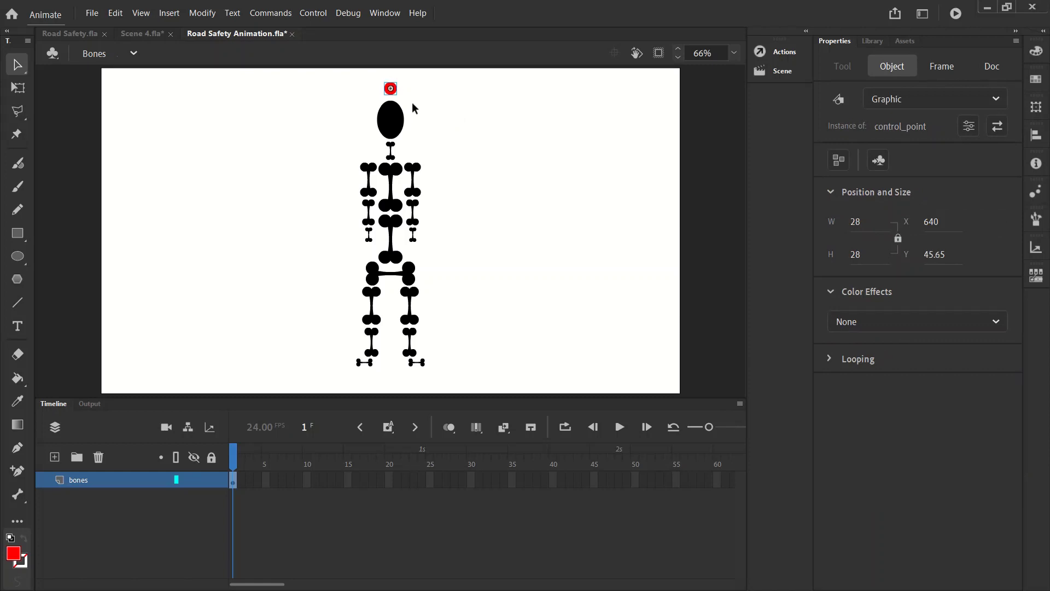
{"action": "left_click", "coordinate": [413, 103]}
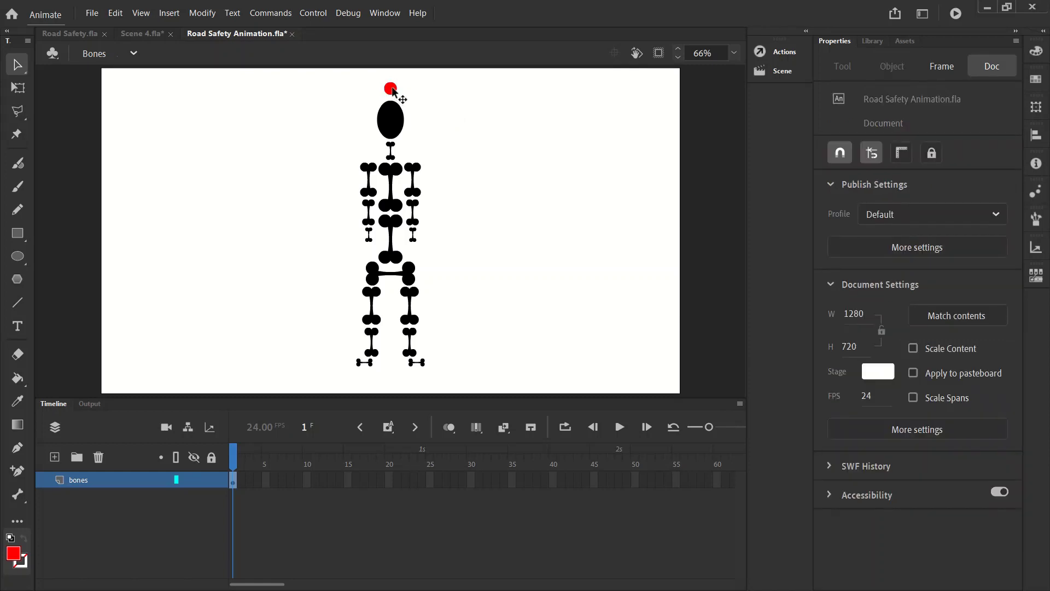
Place copies of the control_point symbol just below both hand bones, centred under each, at about Y 406.85.
{"action": "left_click_drag", "start_coordinate": [392, 91], "coordinate": [415, 249]}
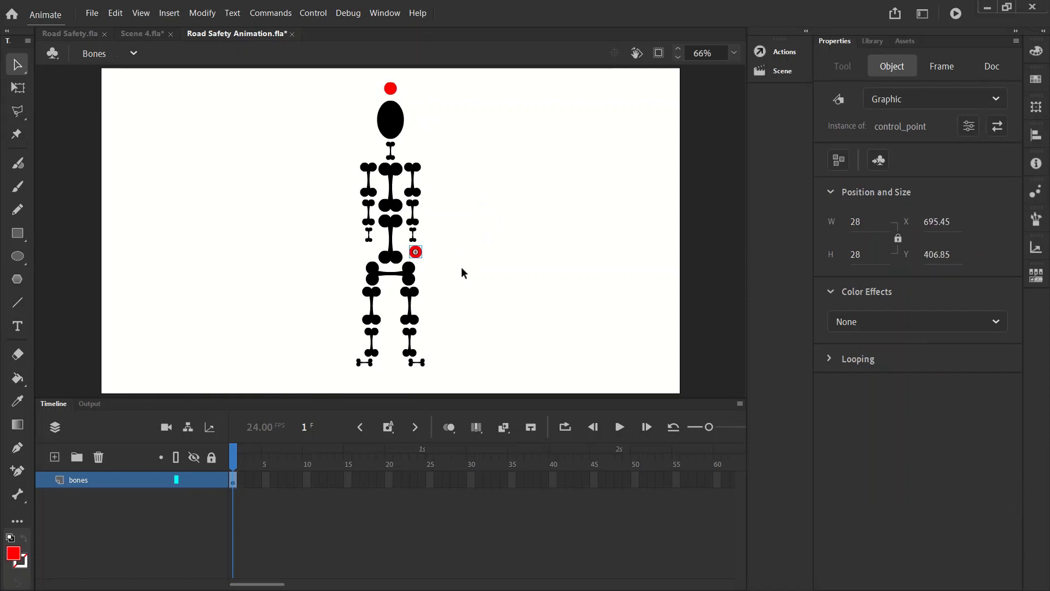
{"action": "key", "text": "Left"}
{"action": "key", "text": "Left"}
{"action": "key", "text": "Left"}
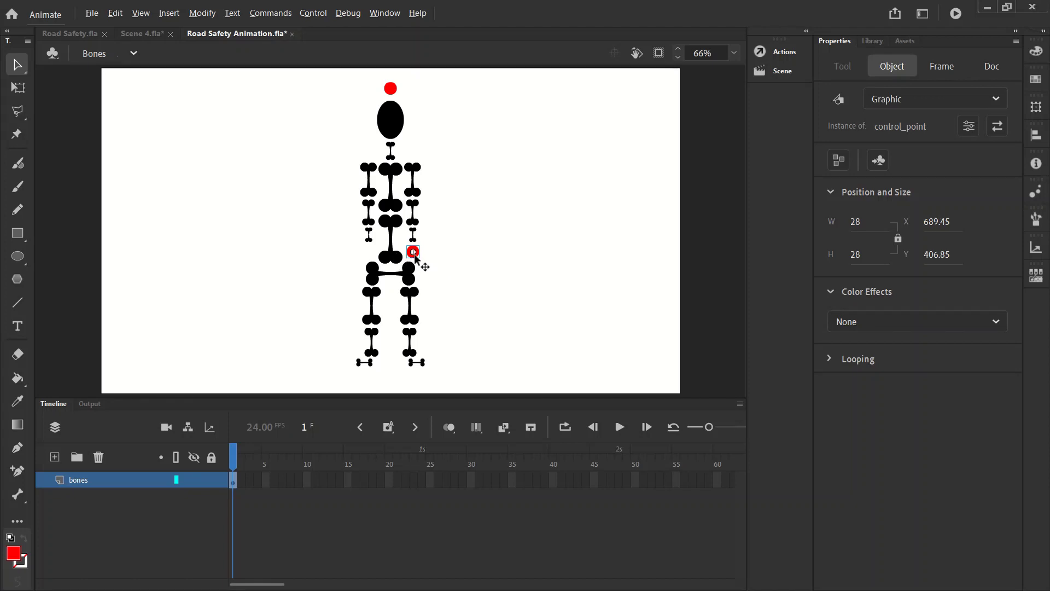
{"action": "left_click_drag", "start_coordinate": [413, 252], "coordinate": [371, 259]}
{"action": "left_click", "coordinate": [465, 256]}
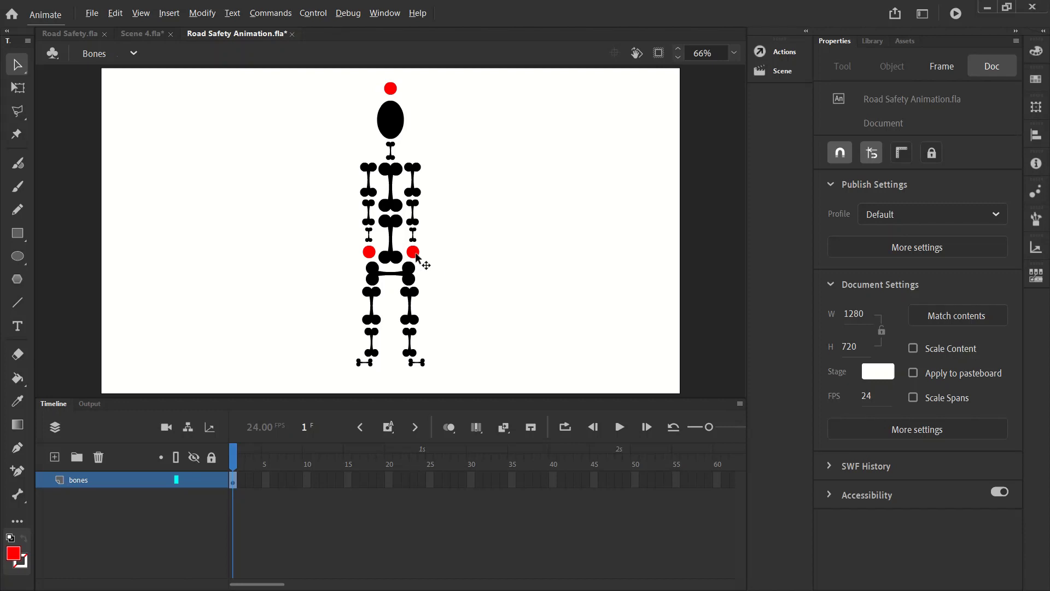
Place copies of the control_point symbol just beyond the outer ends of both foot bones, level with the feet.
{"action": "left_click_drag", "start_coordinate": [417, 257], "coordinate": [440, 370]}
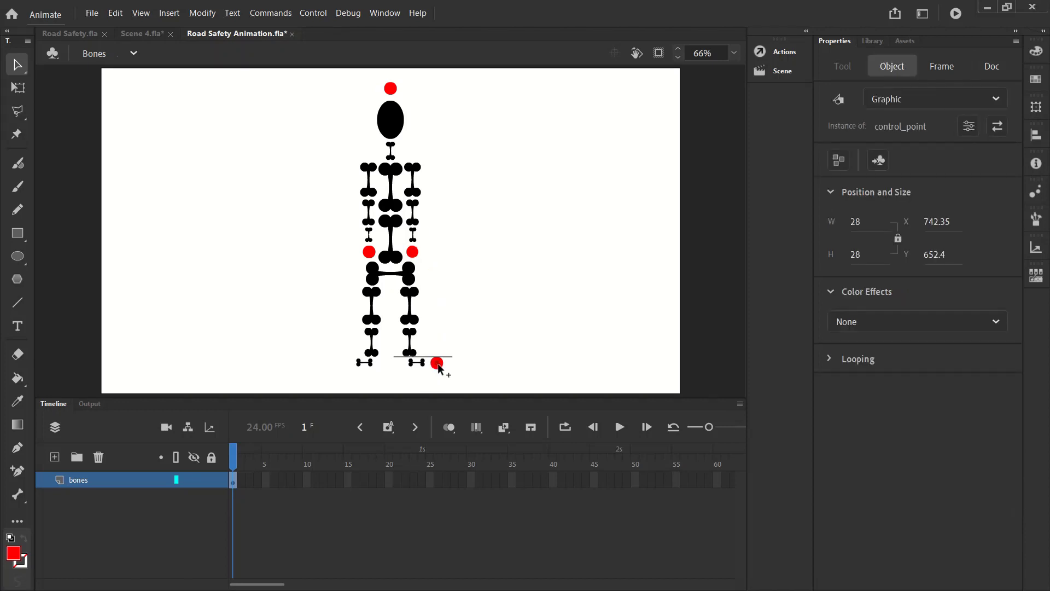
{"action": "key", "text": "Up"}
{"action": "key", "text": "Right"}
{"action": "key", "text": "Right"}
{"action": "key", "text": "Left"}
{"action": "left_click_drag", "start_coordinate": [442, 366], "coordinate": [349, 366]}
{"action": "key", "text": "Left"}
{"action": "left_click", "coordinate": [479, 354]}
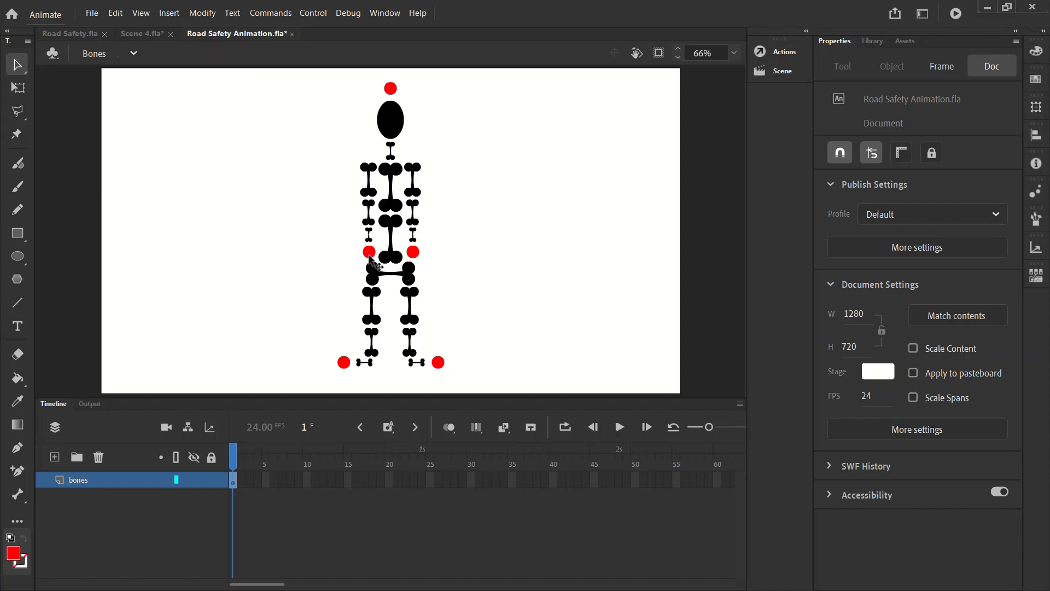
Try moving the control point below the hand on the figure's left side outward, and undo the move.
{"action": "left_click_drag", "start_coordinate": [371, 254], "coordinate": [305, 214]}
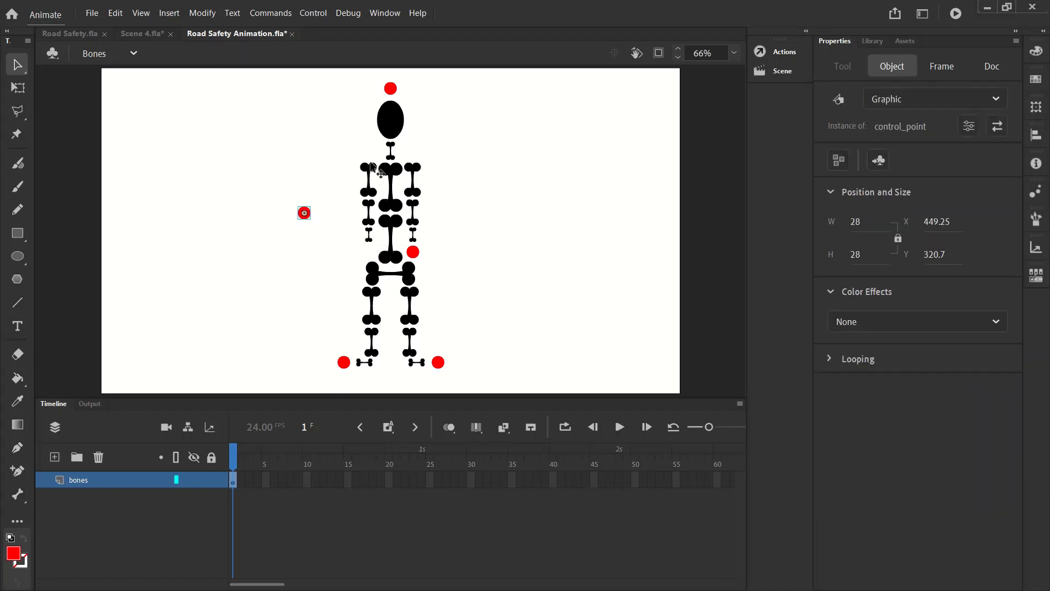
{"action": "left_click", "coordinate": [115, 20]}
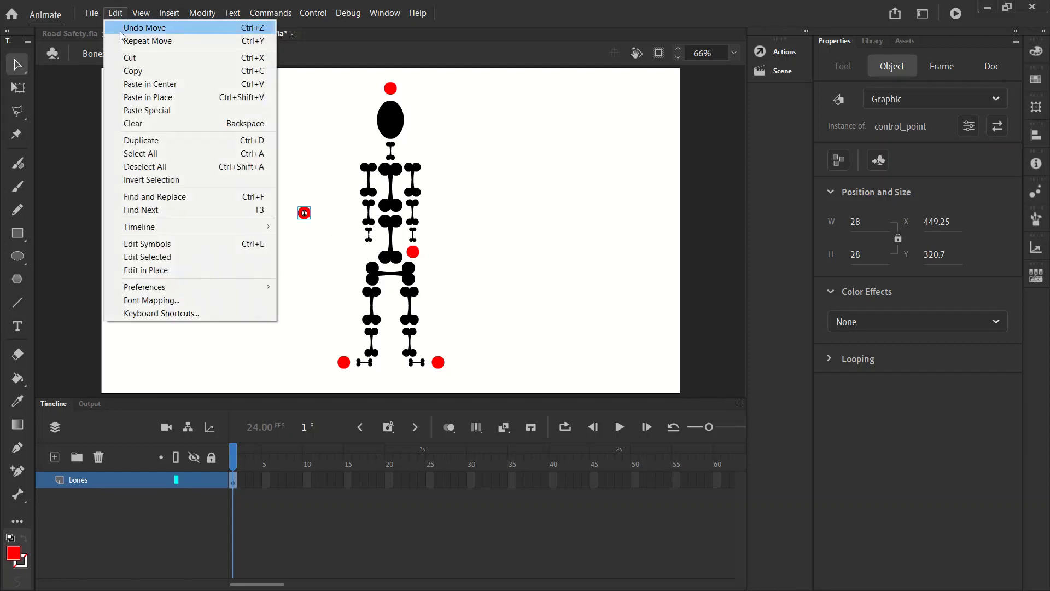
{"action": "left_click", "coordinate": [139, 25]}
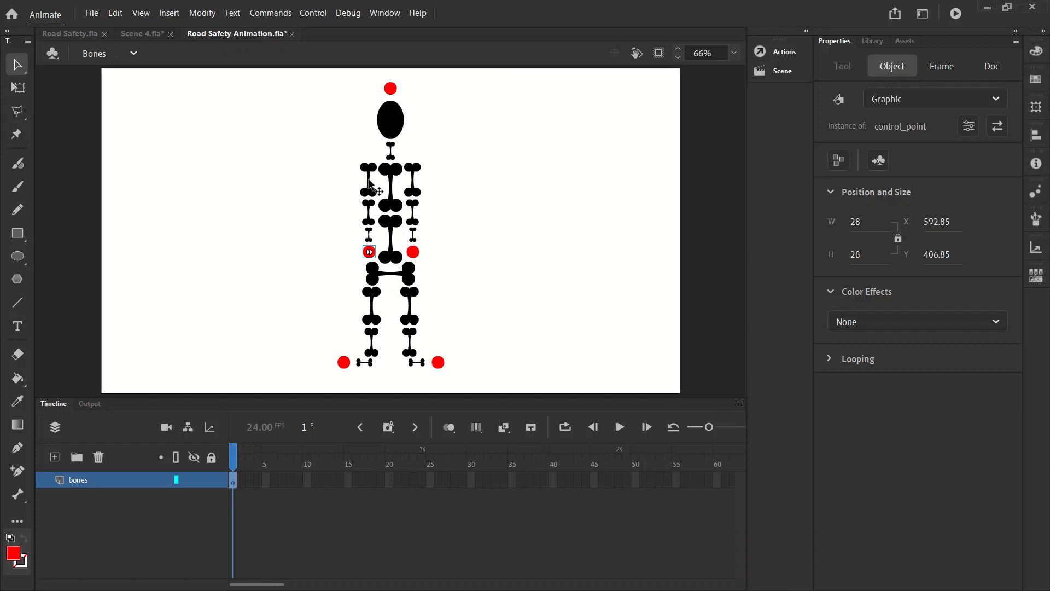
Move the head's transformation point to its bottom centre with Free Transform, working at 200% zoom.
{"action": "left_click", "coordinate": [734, 53]}
{"action": "left_click", "coordinate": [753, 172]}
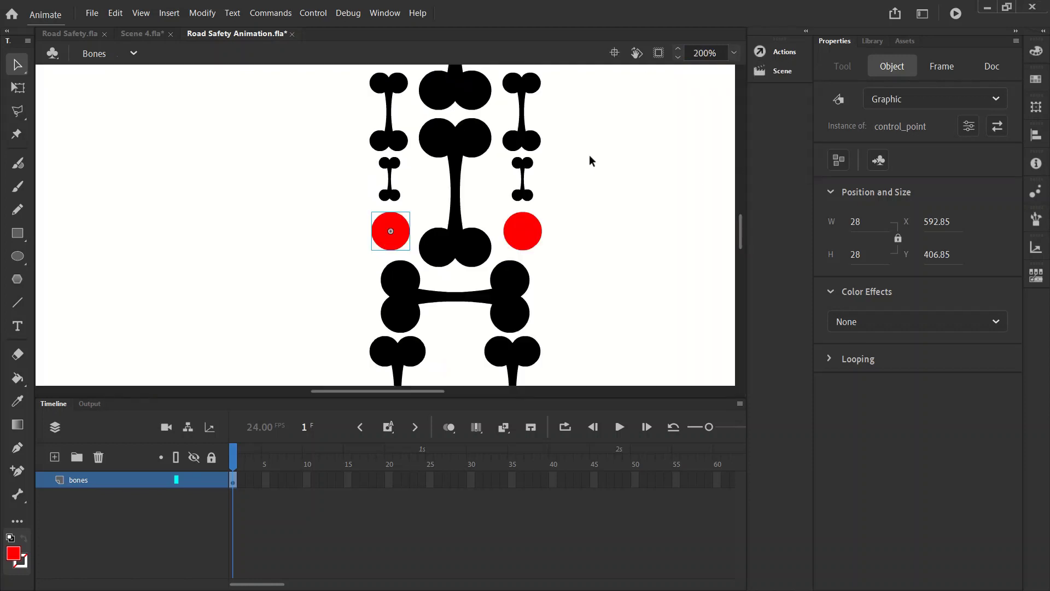
{"action": "scroll", "coordinate": [589, 157], "scroll_direction": "up", "scroll_amount": 5}
{"action": "left_click", "coordinate": [458, 192]}
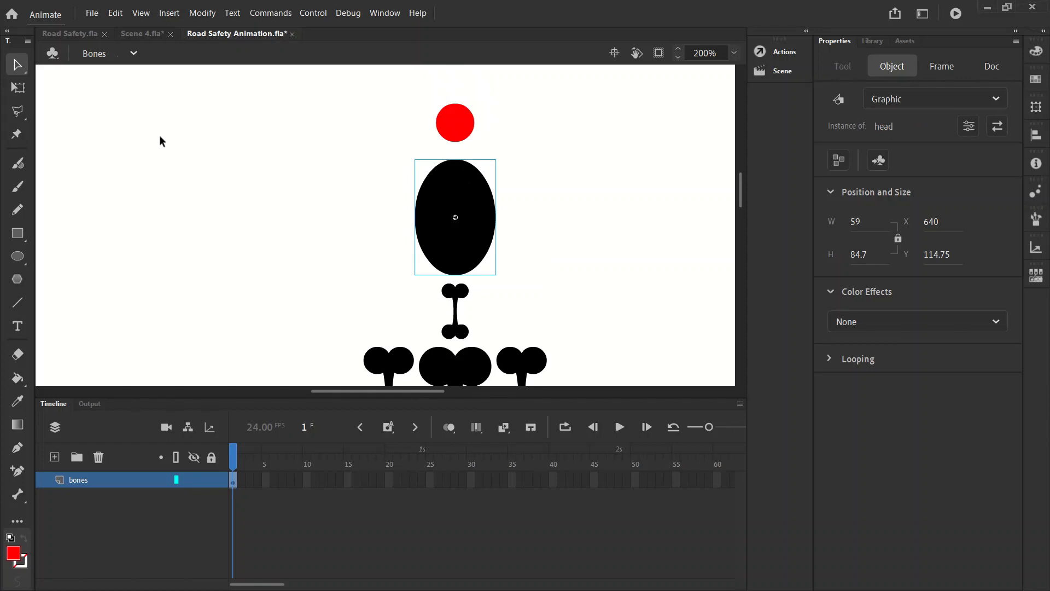
{"action": "left_click", "coordinate": [18, 87]}
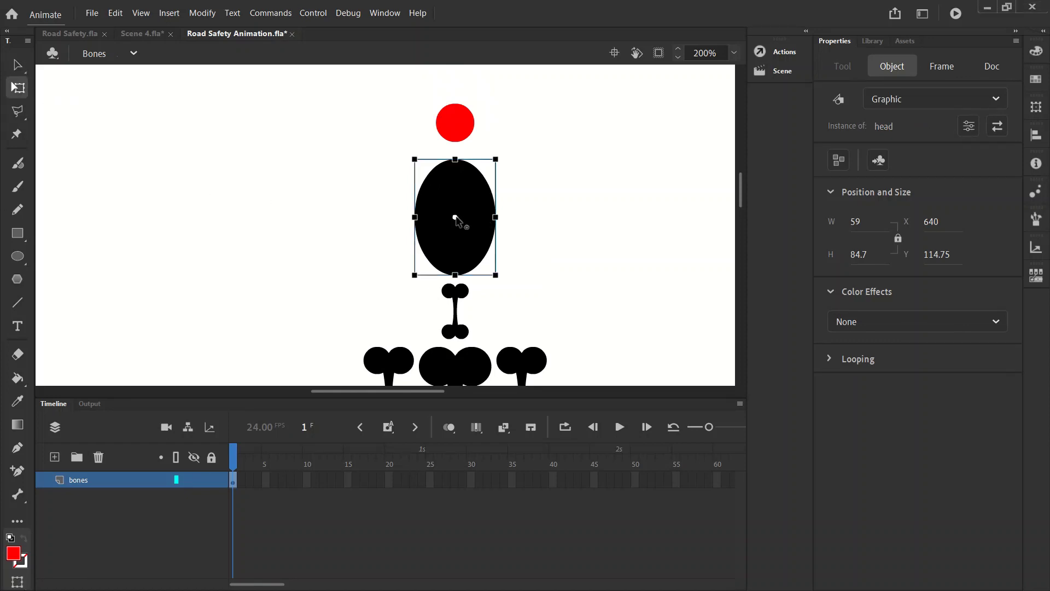
{"action": "left_click_drag", "start_coordinate": [455, 218], "coordinate": [455, 276]}
Move the neck bone's transformation point to its bottom centre.
{"action": "left_click", "coordinate": [464, 296]}
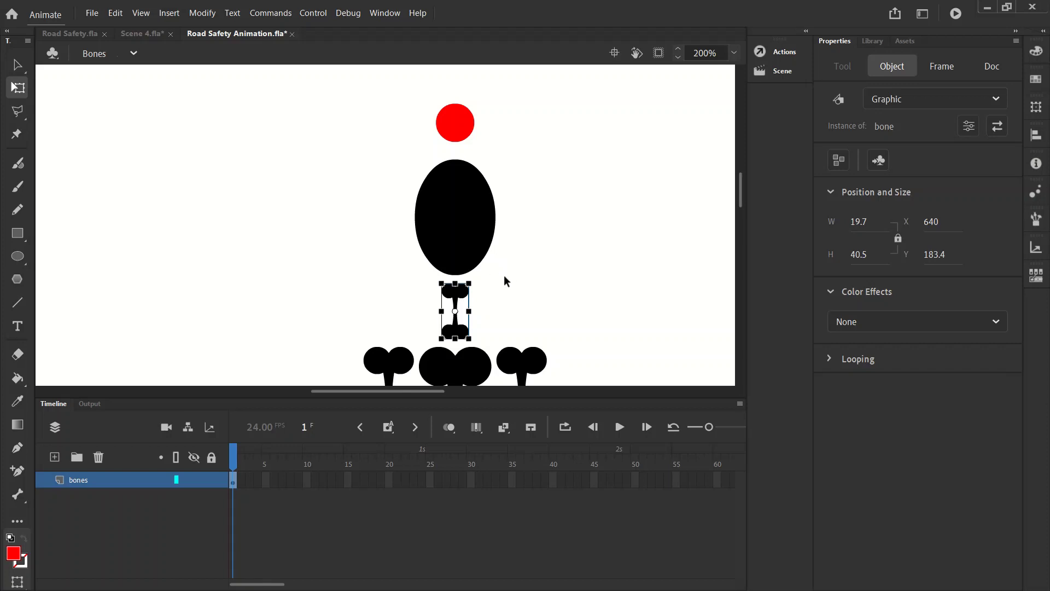
{"action": "scroll", "coordinate": [504, 275], "scroll_direction": "down", "scroll_amount": 3}
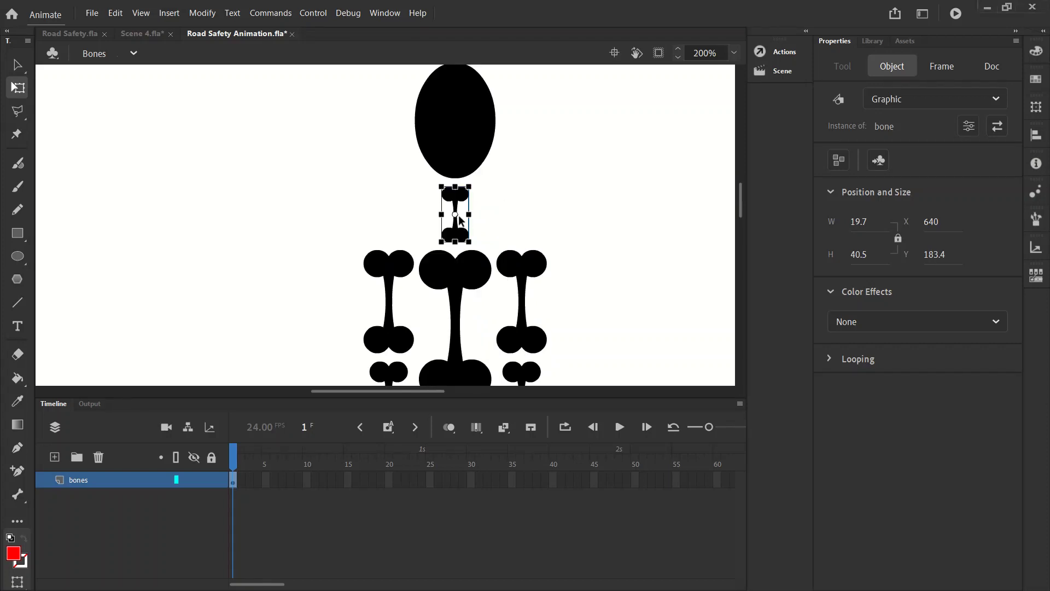
{"action": "left_click_drag", "start_coordinate": [456, 215], "coordinate": [457, 245]}
Move the transformation points of both upper arm bones to their upper inner knobs, at the shoulder joints.
{"action": "scroll", "coordinate": [569, 207], "scroll_direction": "down", "scroll_amount": 3}
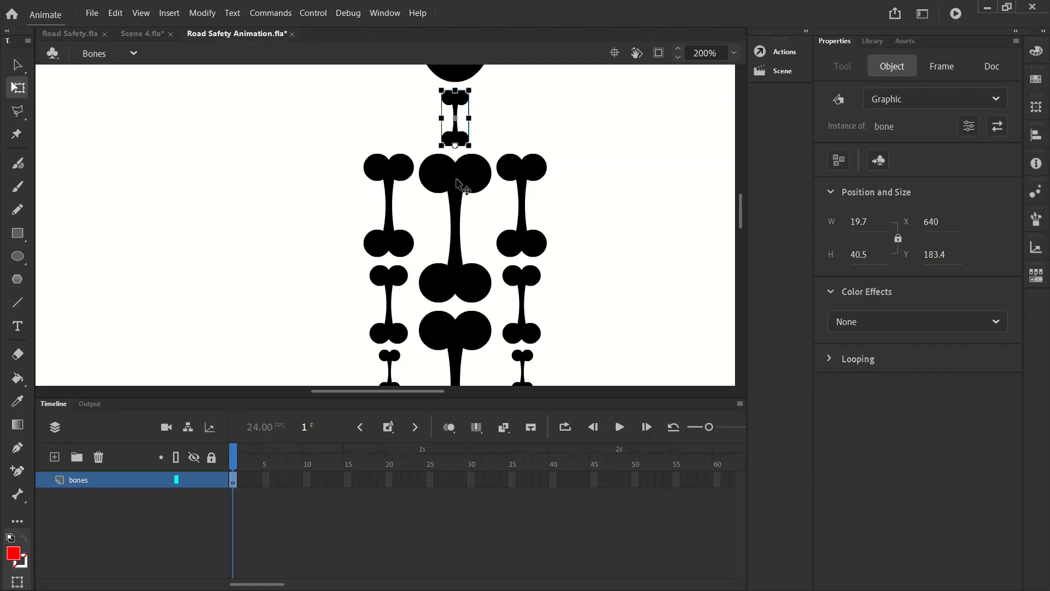
{"action": "left_click", "coordinate": [477, 186]}
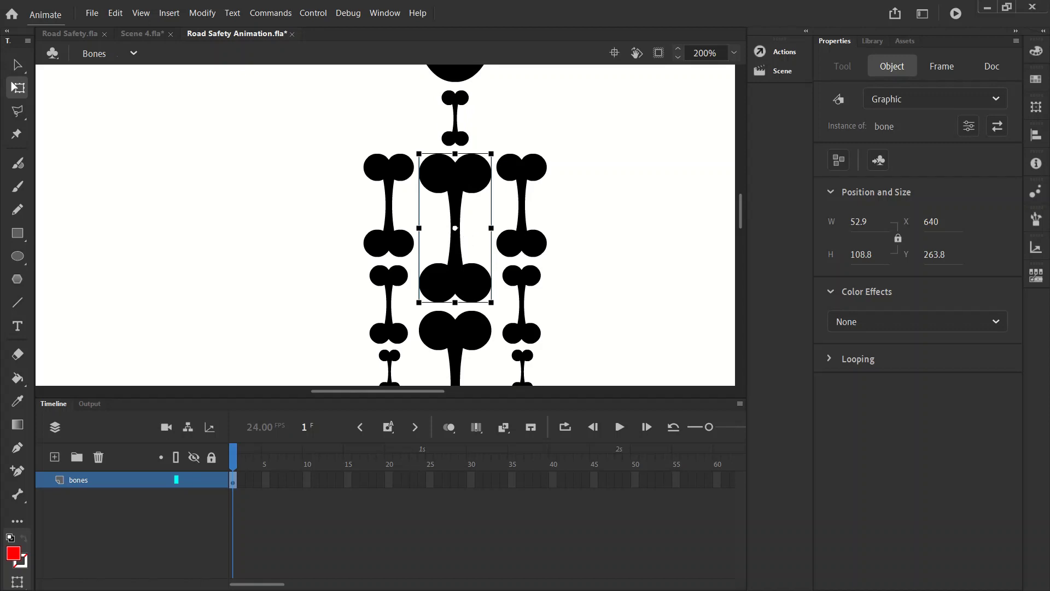
{"action": "left_click", "coordinate": [395, 180]}
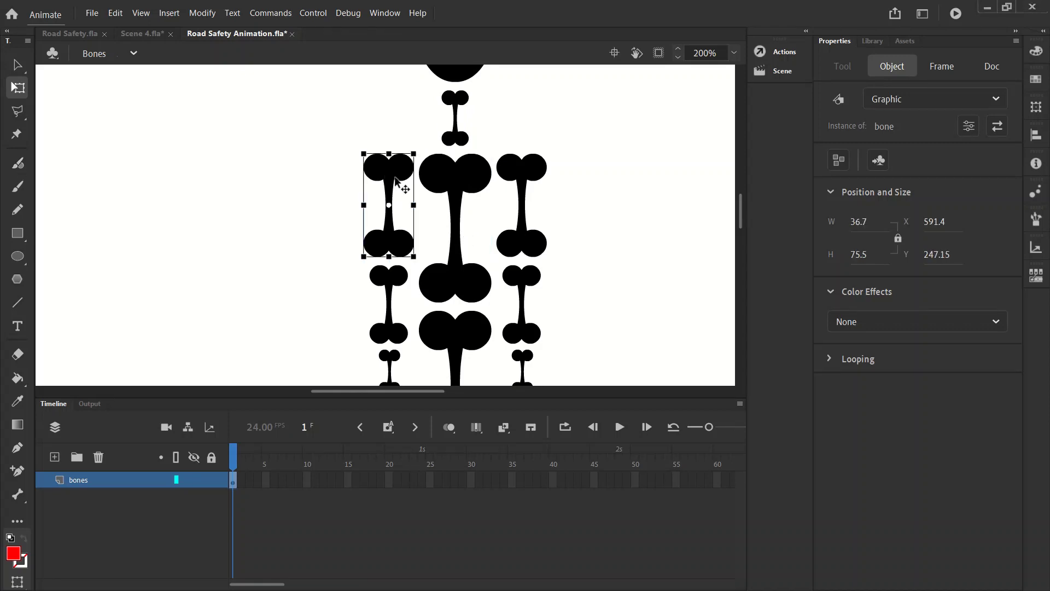
{"action": "left_click_drag", "start_coordinate": [389, 205], "coordinate": [407, 164]}
{"action": "left_click", "coordinate": [533, 242]}
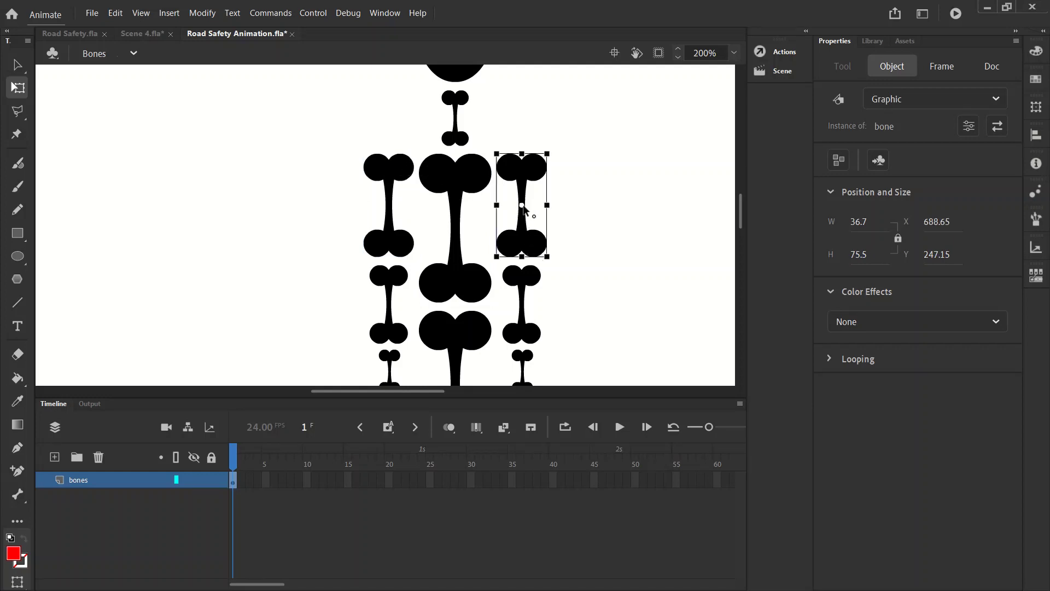
{"action": "left_click_drag", "start_coordinate": [522, 206], "coordinate": [506, 162]}
Move the transformation points of both forearm bones to their top centres.
{"action": "left_click", "coordinate": [395, 283]}
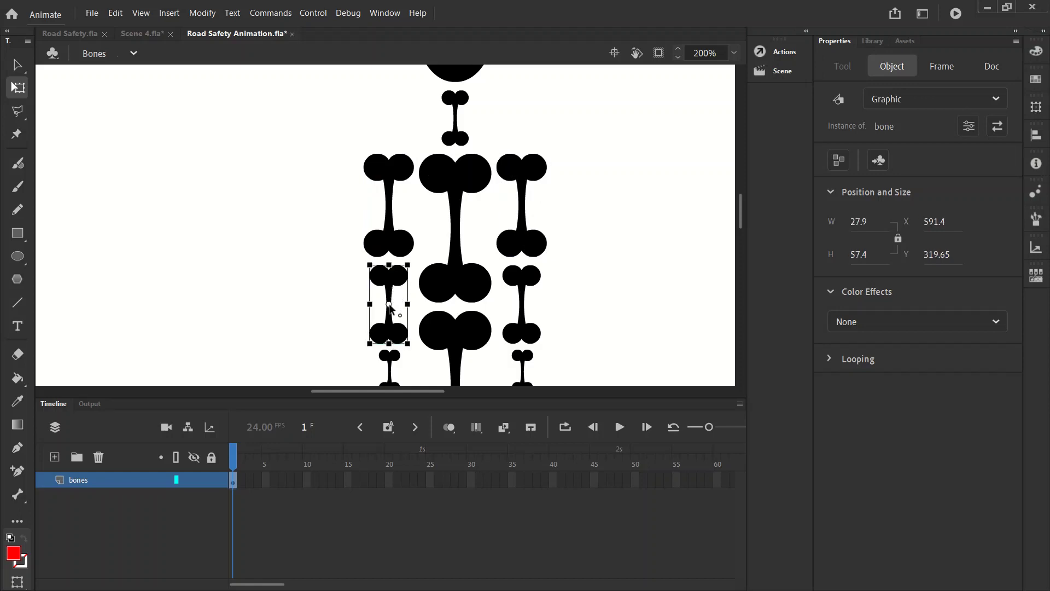
{"action": "left_click_drag", "start_coordinate": [389, 305], "coordinate": [388, 266]}
{"action": "left_click", "coordinate": [523, 306]}
{"action": "left_click_drag", "start_coordinate": [522, 304], "coordinate": [522, 265]}
Move the transformation points of both hand bones to their top centres.
{"action": "scroll", "coordinate": [563, 247], "scroll_direction": "down", "scroll_amount": 3}
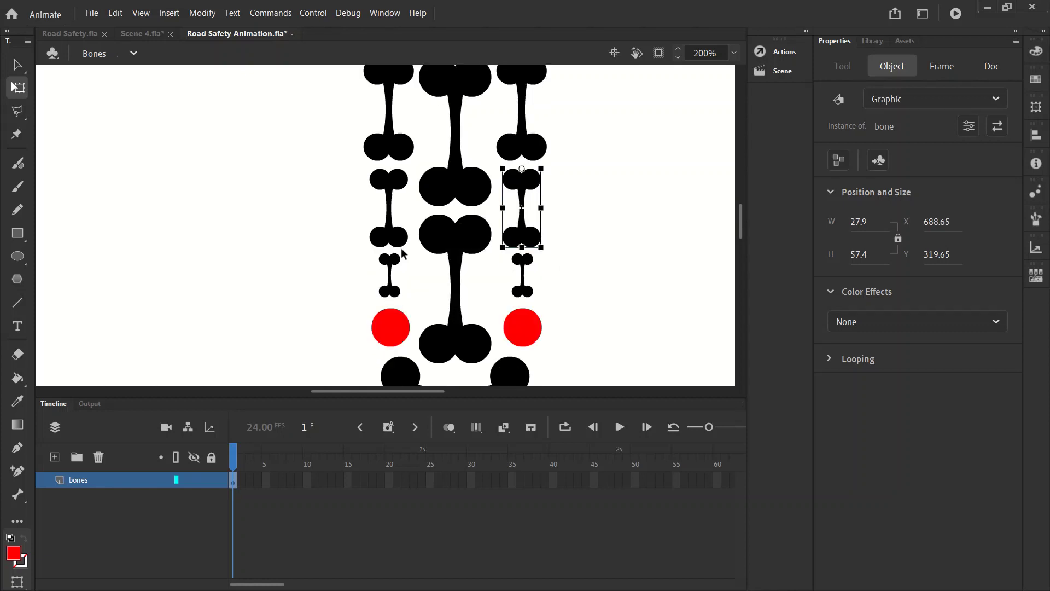
{"action": "left_click", "coordinate": [389, 260]}
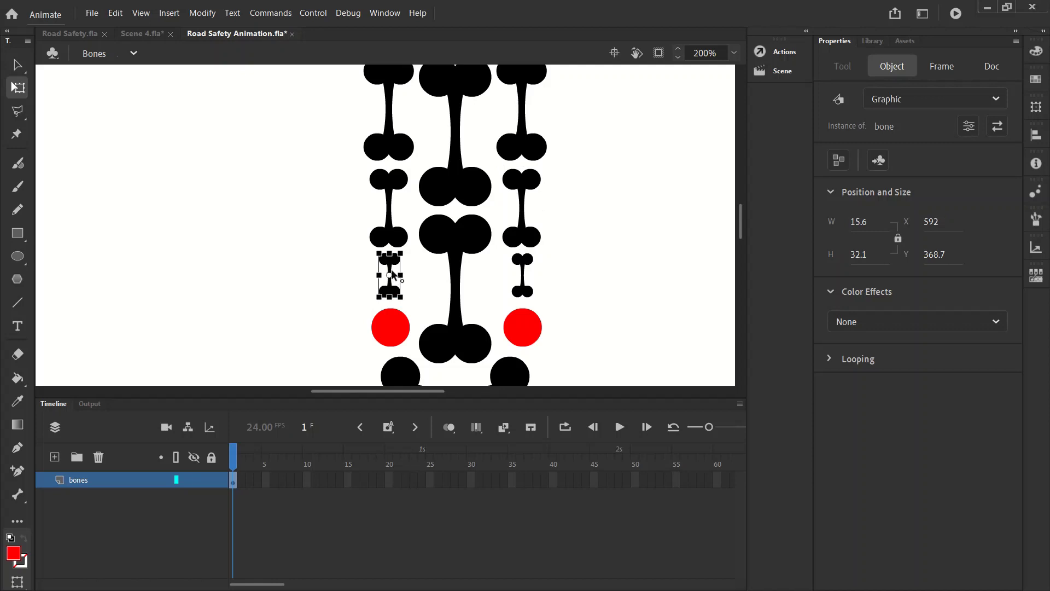
{"action": "left_click_drag", "start_coordinate": [390, 275], "coordinate": [390, 253]}
{"action": "left_click", "coordinate": [525, 272]}
{"action": "left_click_drag", "start_coordinate": [522, 275], "coordinate": [523, 257]}
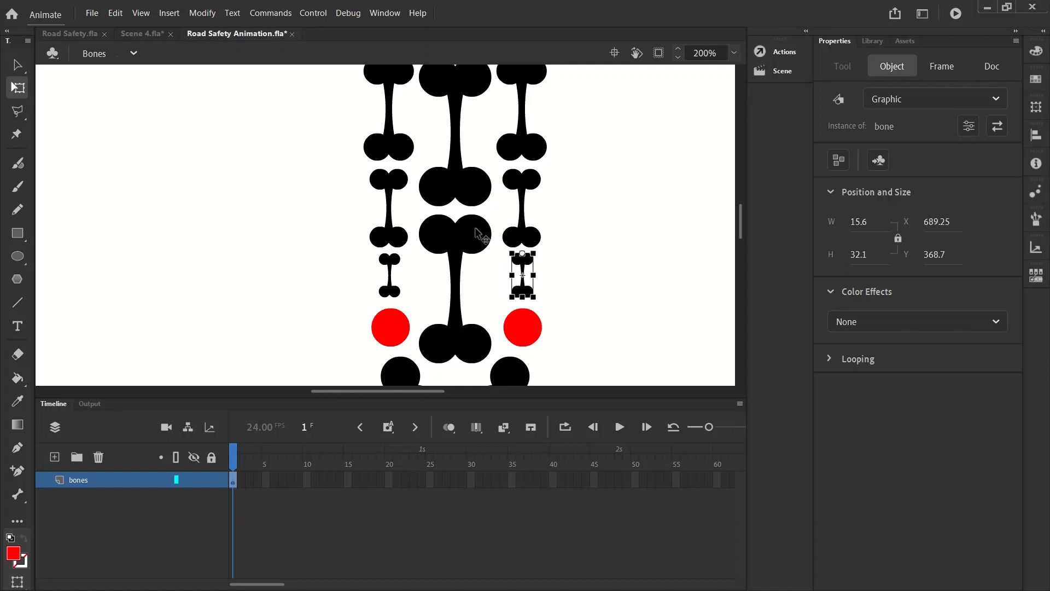
Move the lower spine bone's transformation point to its top centre, and select the horizontal pelvis bone.
{"action": "left_click", "coordinate": [475, 231]}
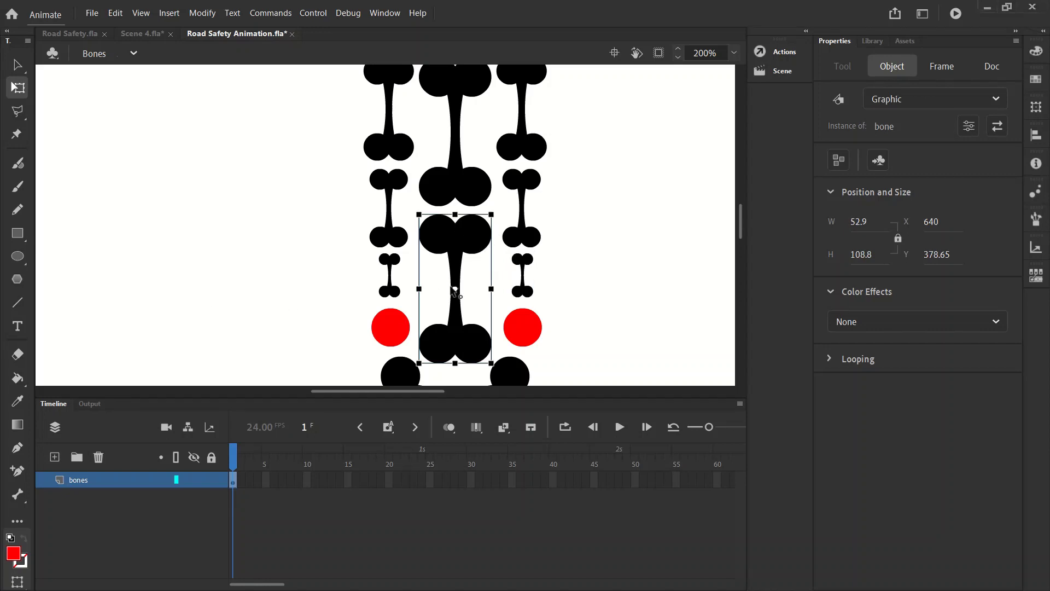
{"action": "left_click_drag", "start_coordinate": [455, 289], "coordinate": [455, 214]}
{"action": "scroll", "coordinate": [457, 219], "scroll_direction": "down", "scroll_amount": 3}
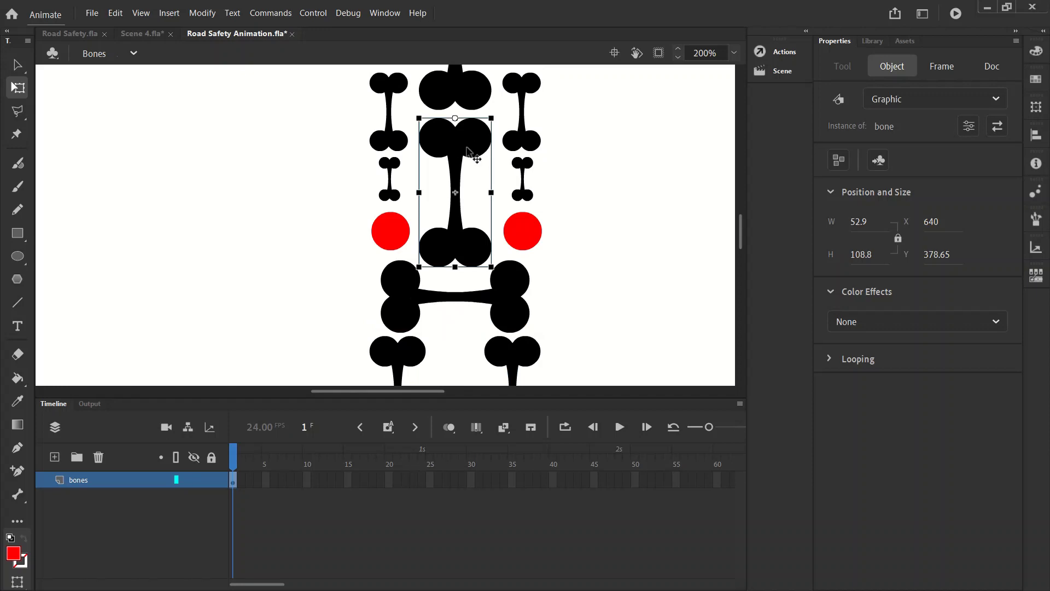
{"action": "scroll", "coordinate": [451, 246], "scroll_direction": "down", "scroll_amount": 3}
{"action": "left_click", "coordinate": [454, 201]}
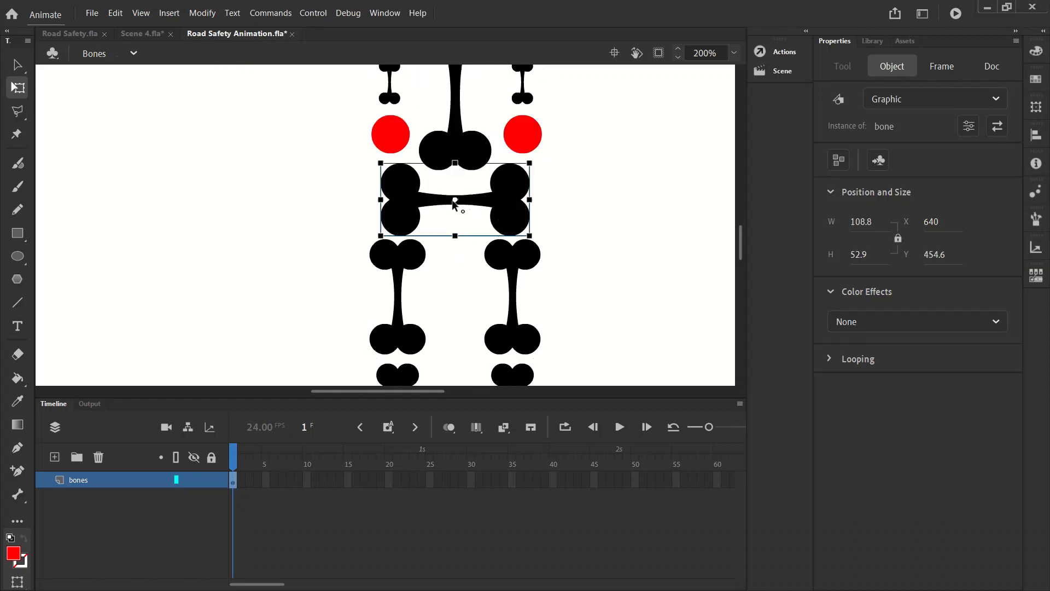
Move the transformation points of both thigh bones to their top centres.
{"action": "scroll", "coordinate": [457, 202], "scroll_direction": "down", "scroll_amount": 3}
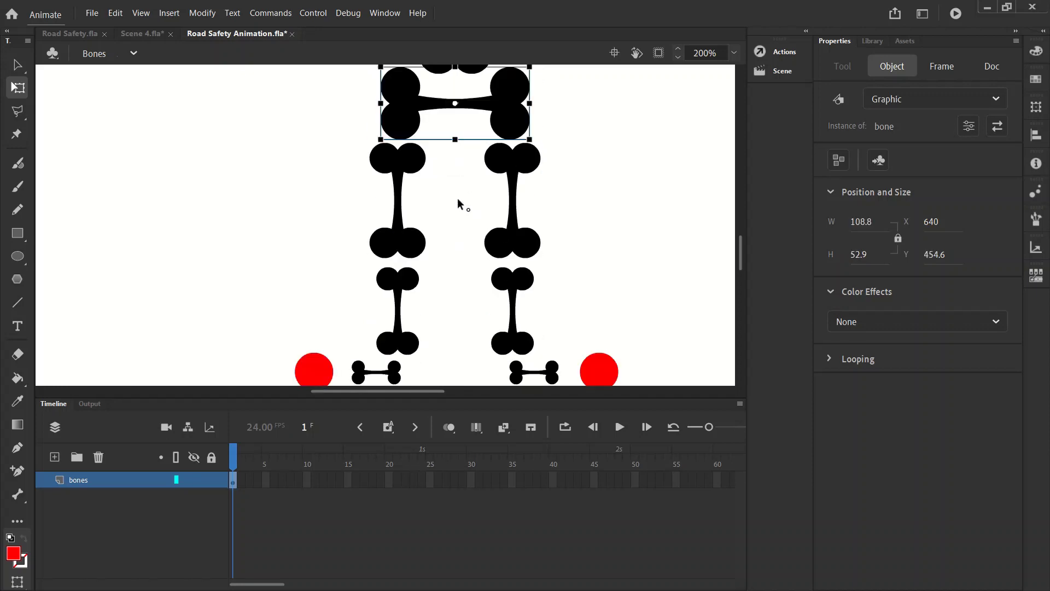
{"action": "left_click", "coordinate": [421, 176]}
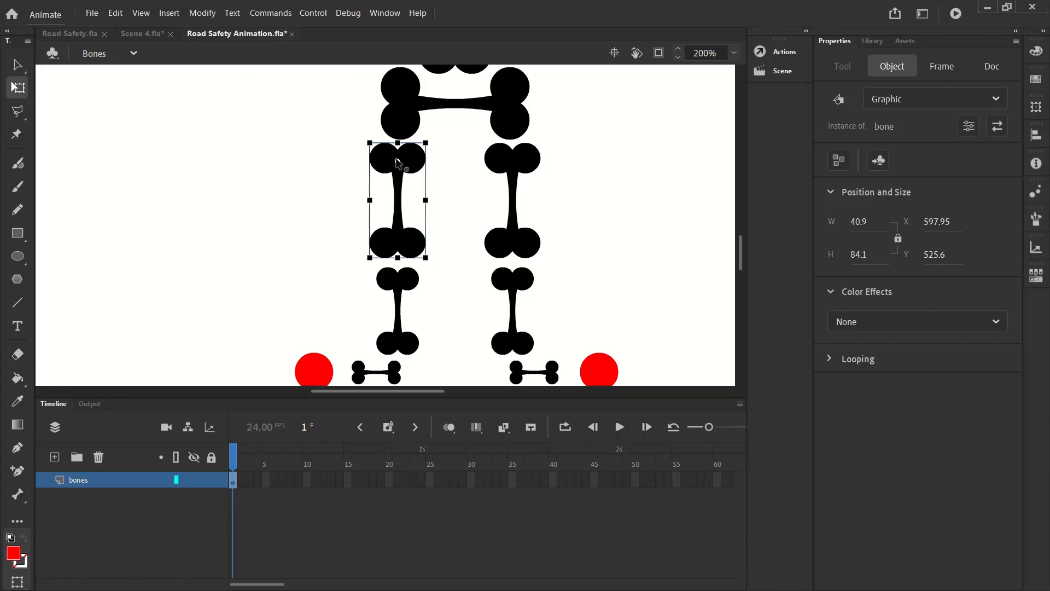
{"action": "left_click", "coordinate": [517, 227]}
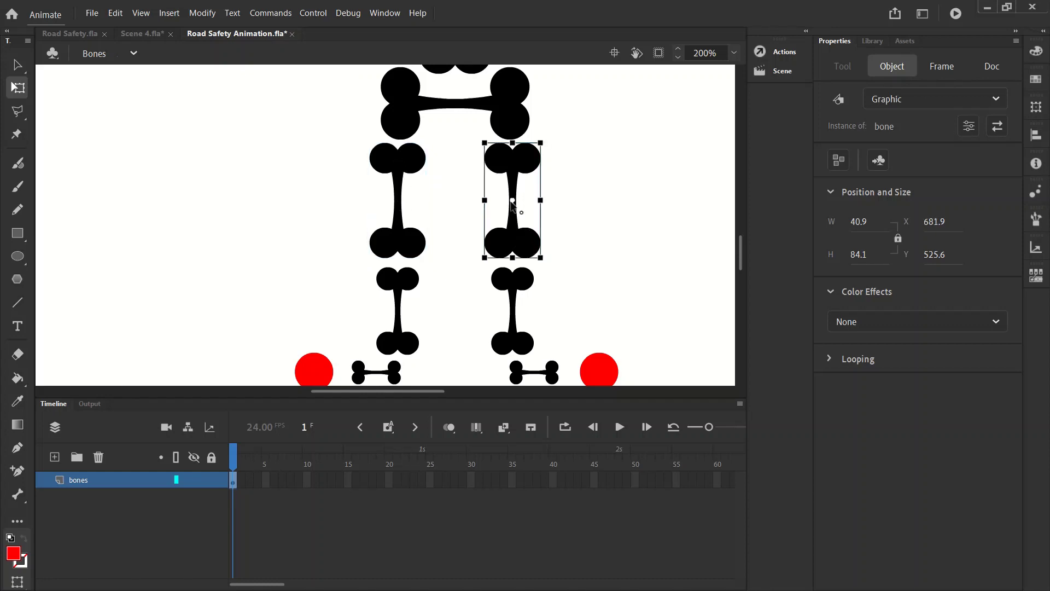
{"action": "left_click_drag", "start_coordinate": [512, 200], "coordinate": [513, 143]}
Move the transformation points of both shin bones to their top centres.
{"action": "left_click", "coordinate": [403, 284]}
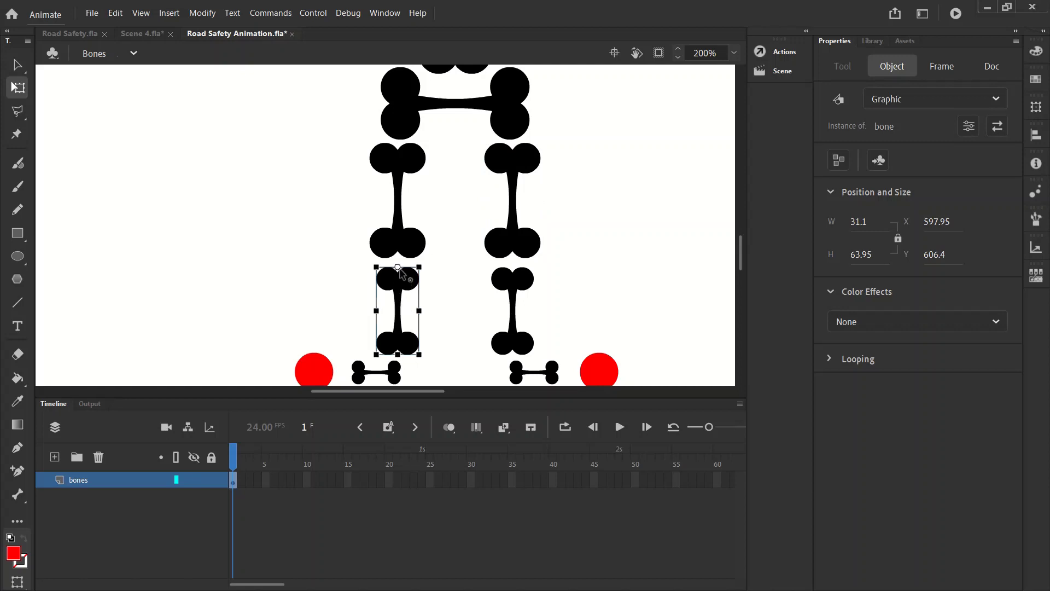
{"action": "left_click", "coordinate": [513, 314]}
{"action": "left_click_drag", "start_coordinate": [512, 311], "coordinate": [513, 267]}
Move the transformation points of both foot bones to their top inner corners, at the ankles, and deselect.
{"action": "left_click", "coordinate": [395, 375]}
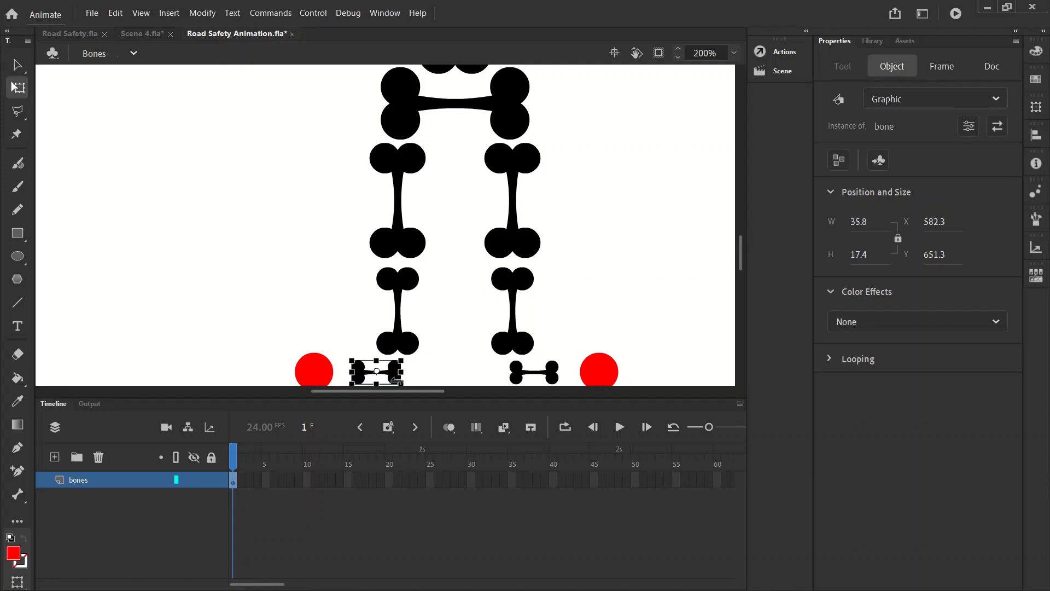
{"action": "left_click_drag", "start_coordinate": [376, 371], "coordinate": [398, 362]}
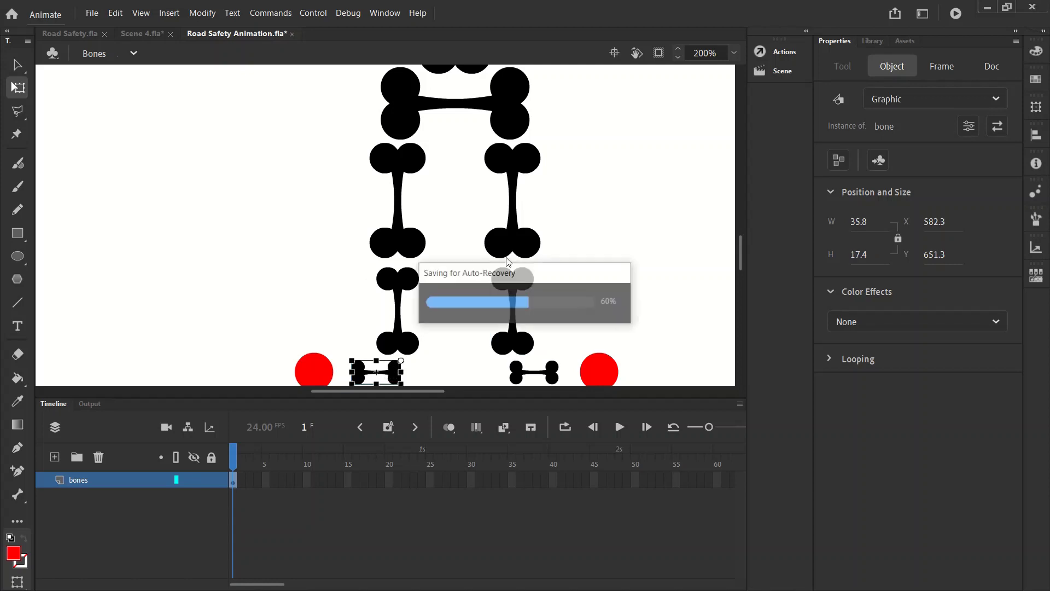
{"action": "left_click", "coordinate": [522, 373]}
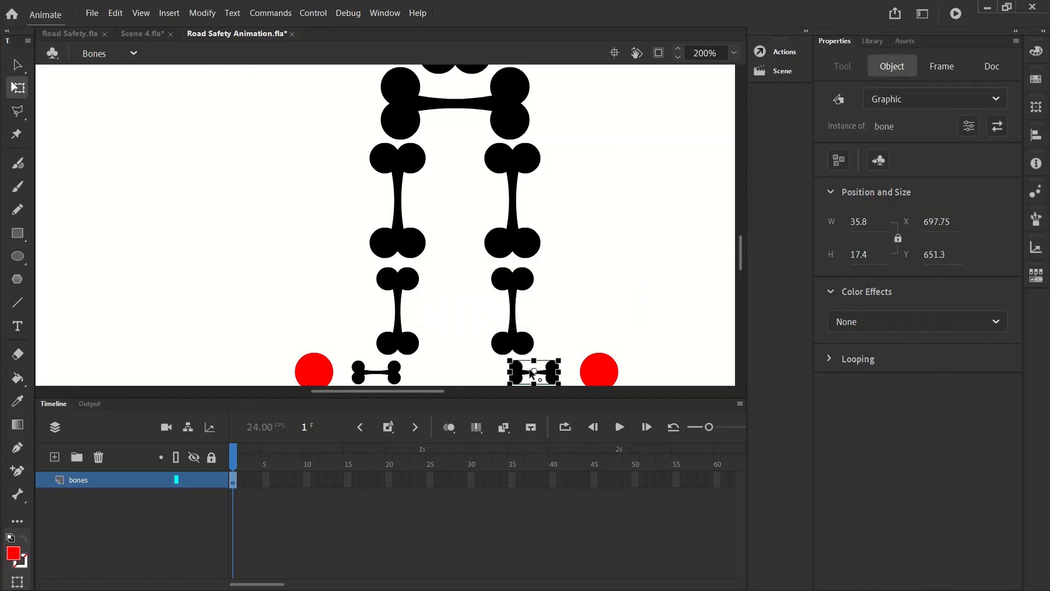
{"action": "left_click_drag", "start_coordinate": [533, 371], "coordinate": [510, 360]}
{"action": "left_click", "coordinate": [564, 311]}
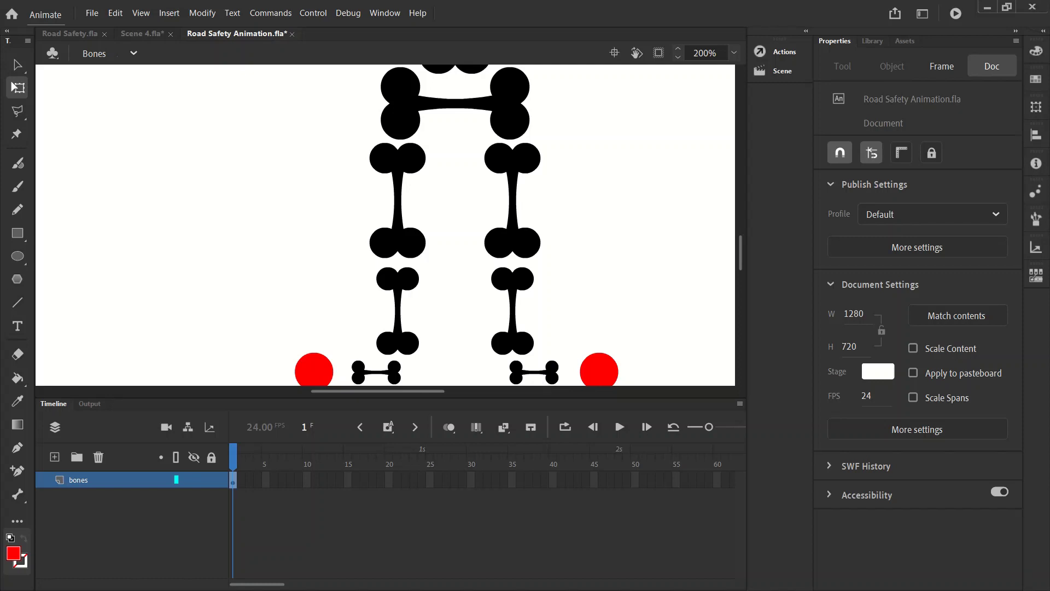
Open the Subheading scene and go to frame 384 of the subheading layer, where the STOP sign stands.
{"action": "left_click", "coordinate": [17, 64]}
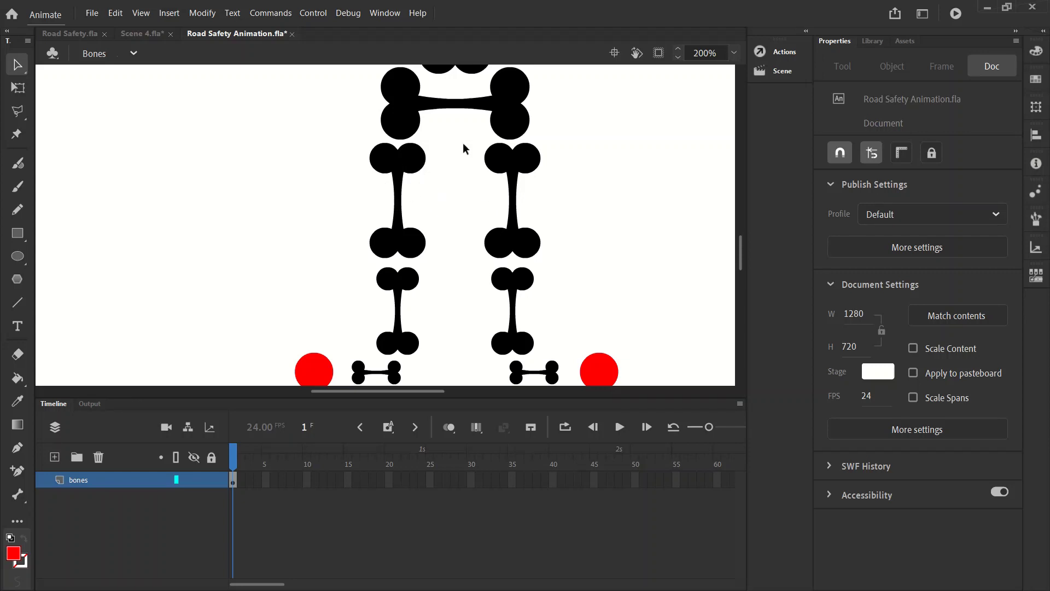
{"action": "left_click", "coordinate": [734, 53]}
{"action": "left_click", "coordinate": [752, 69]}
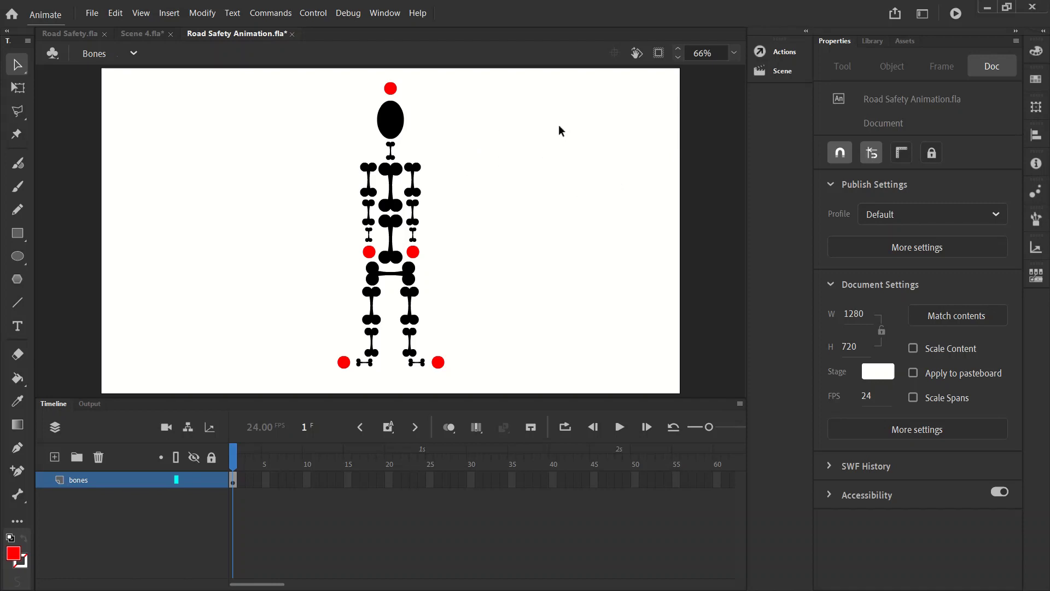
{"action": "left_click", "coordinate": [790, 71]}
{"action": "left_click", "coordinate": [654, 106]}
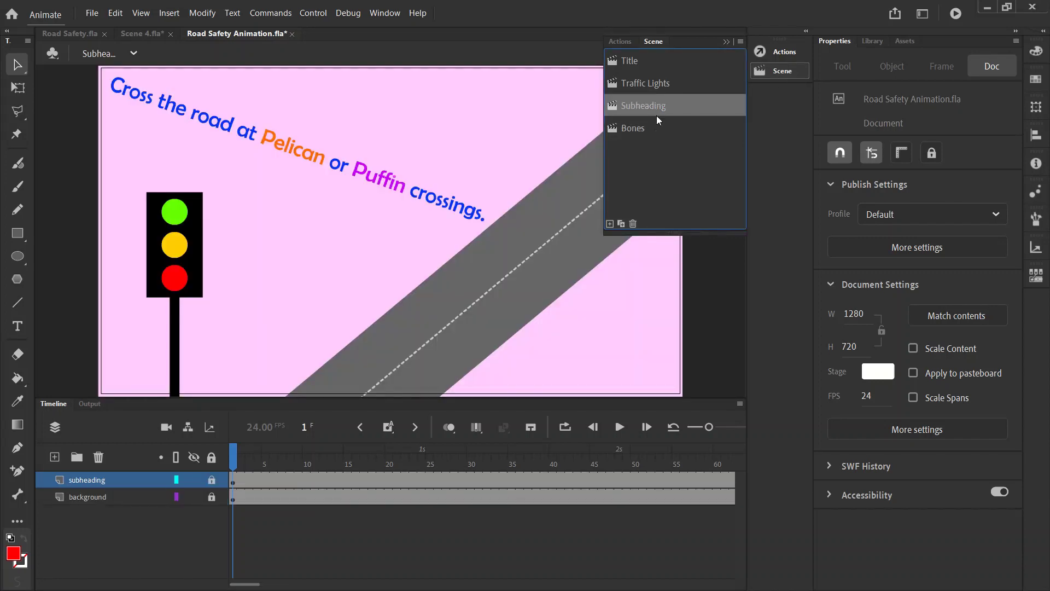
{"action": "scroll", "coordinate": [387, 479], "scroll_direction": "right", "scroll_amount": 10}
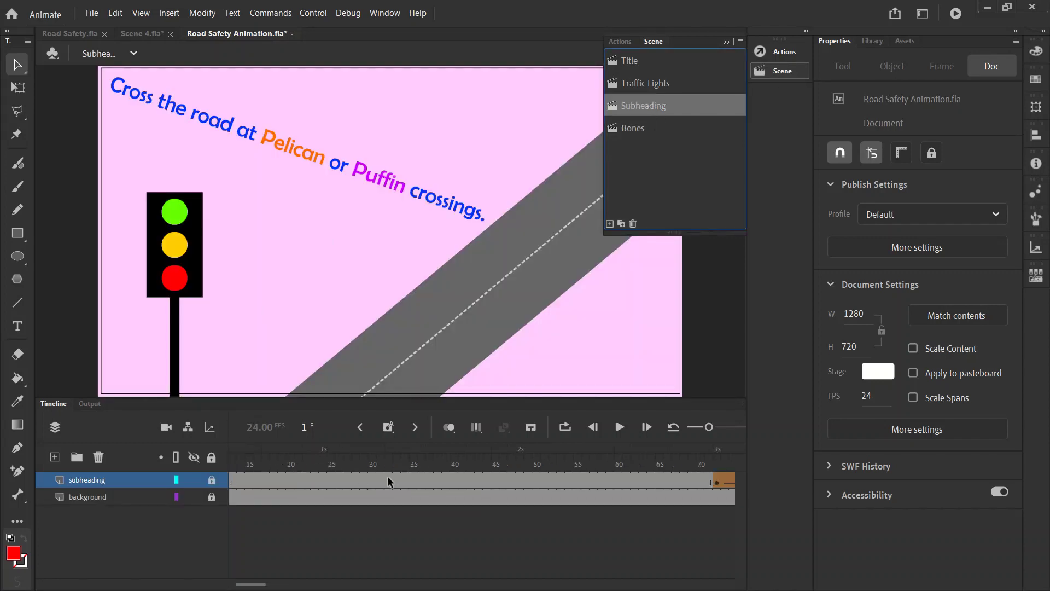
{"action": "scroll", "coordinate": [387, 479], "scroll_direction": "right", "scroll_amount": 10}
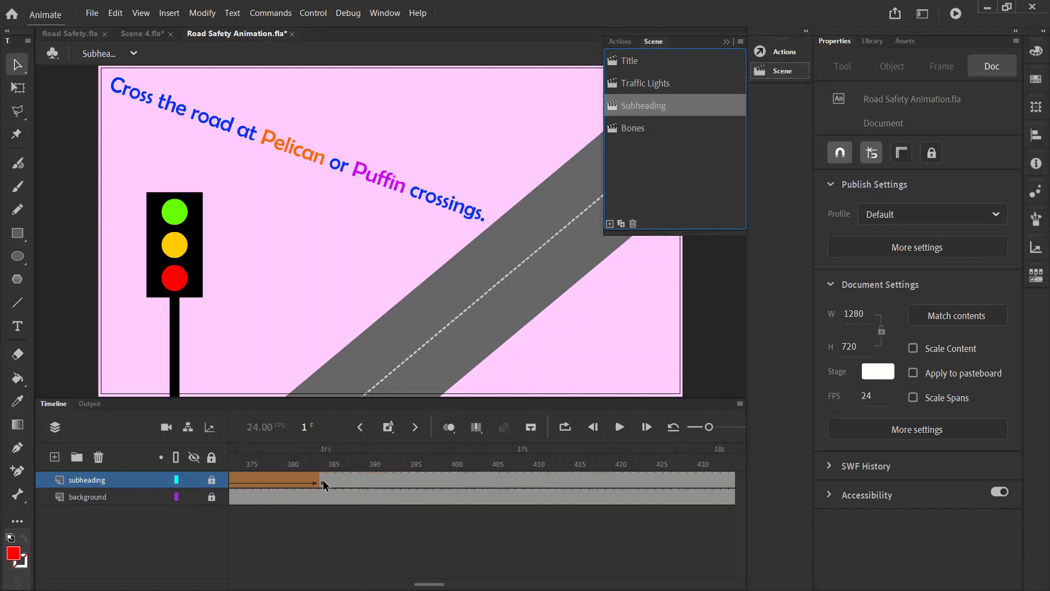
{"action": "left_click", "coordinate": [323, 480]}
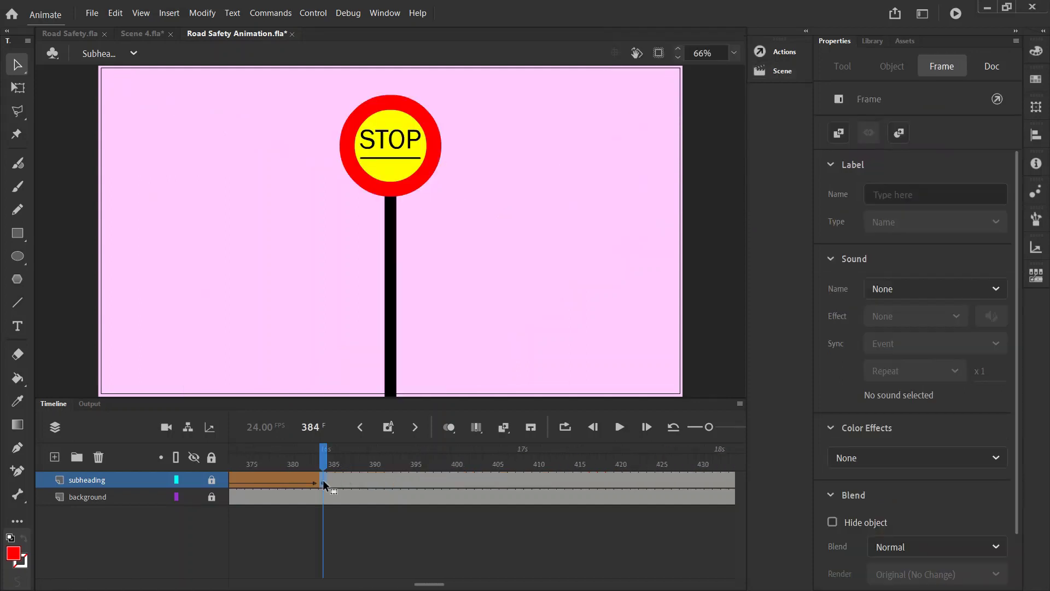
Unlock the subheading layer, copy the whole STOP sign with its pole, and lock the layer again.
{"action": "left_click", "coordinate": [212, 480]}
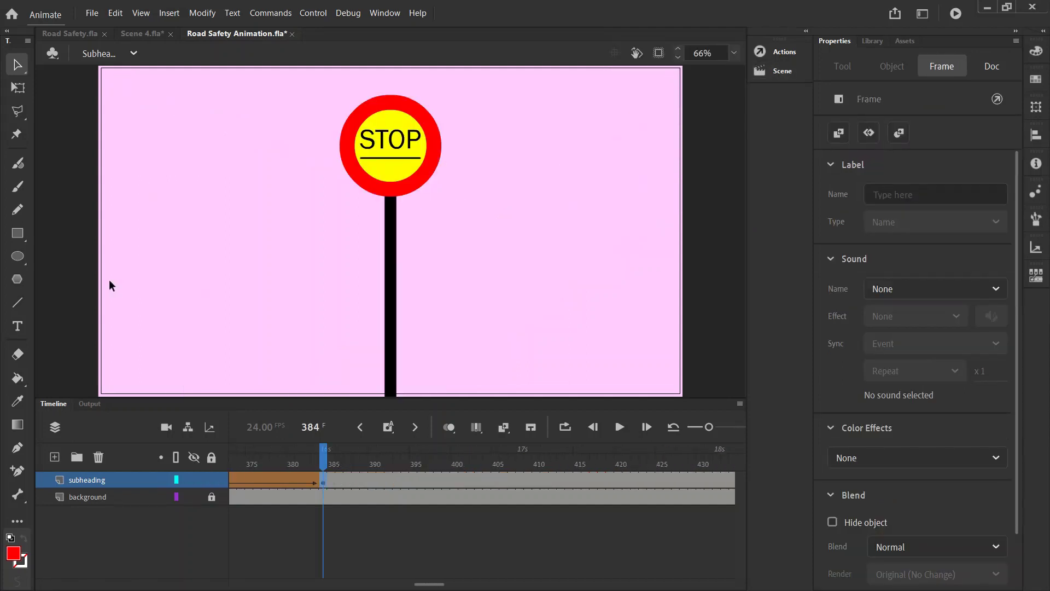
{"action": "left_click", "coordinate": [425, 125]}
{"action": "left_click", "coordinate": [454, 116]}
{"action": "left_click_drag", "start_coordinate": [469, 80], "coordinate": [297, 461]}
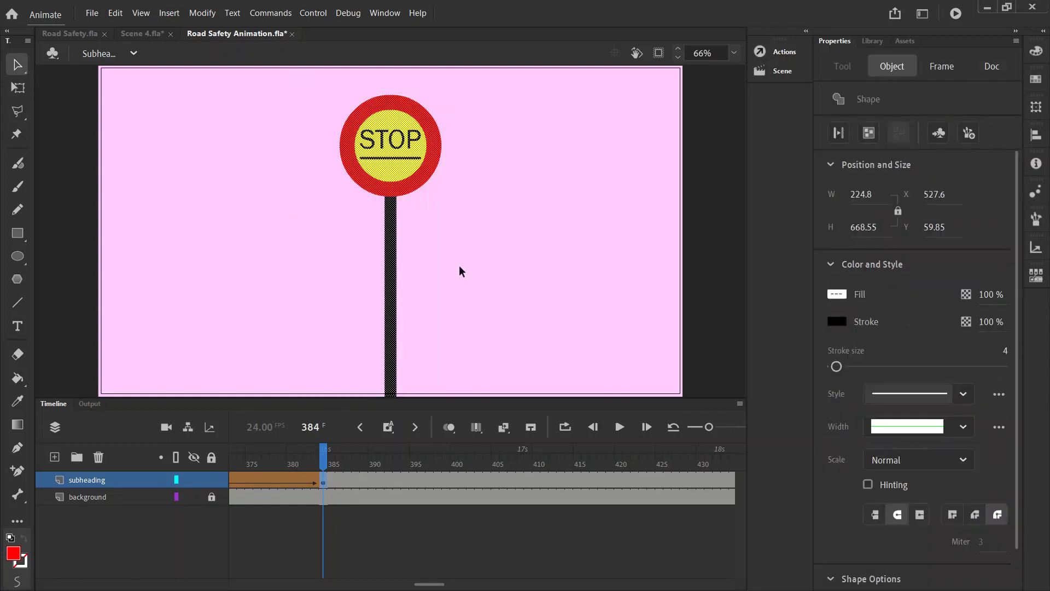
{"action": "left_click", "coordinate": [120, 15]}
{"action": "left_click", "coordinate": [133, 70]}
{"action": "left_click", "coordinate": [212, 481]}
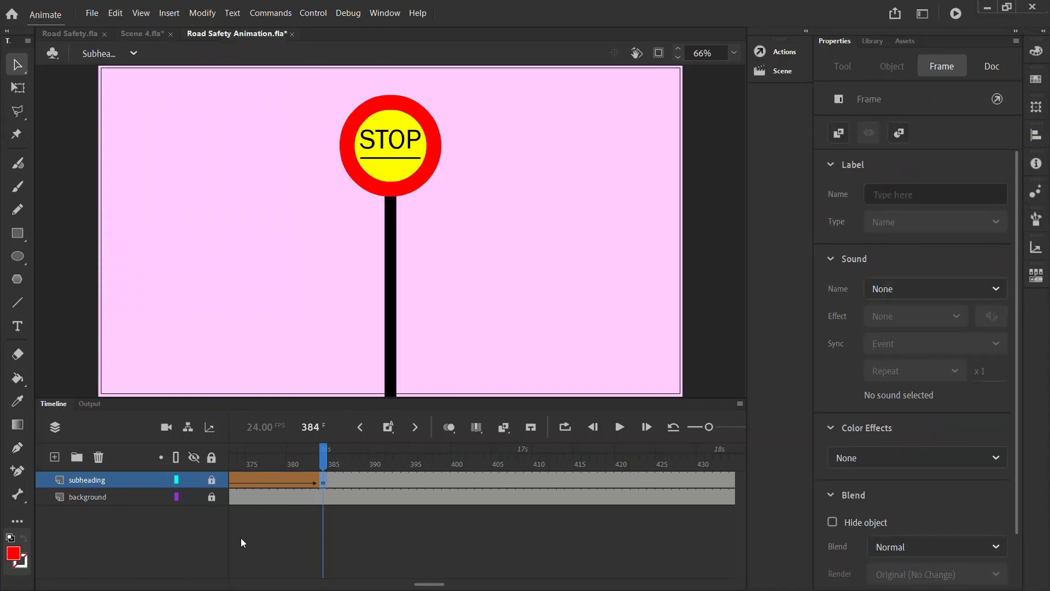
Return the Subheading scene to frame 1 and reopen the Bones scene.
{"action": "left_click_drag", "start_coordinate": [436, 585], "coordinate": [176, 573]}
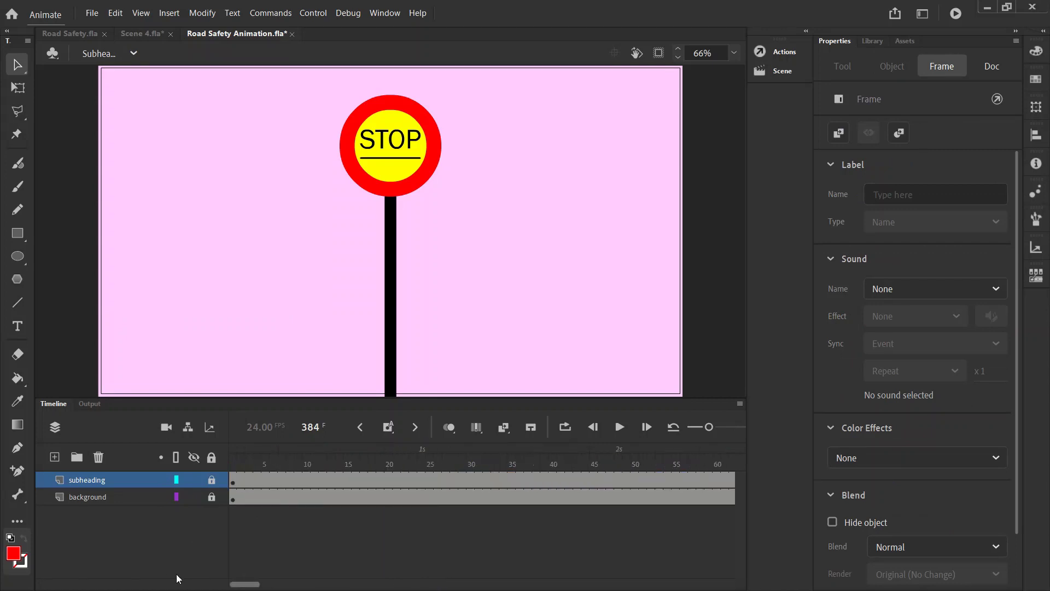
{"action": "left_click", "coordinate": [236, 480]}
{"action": "left_click", "coordinate": [779, 71]}
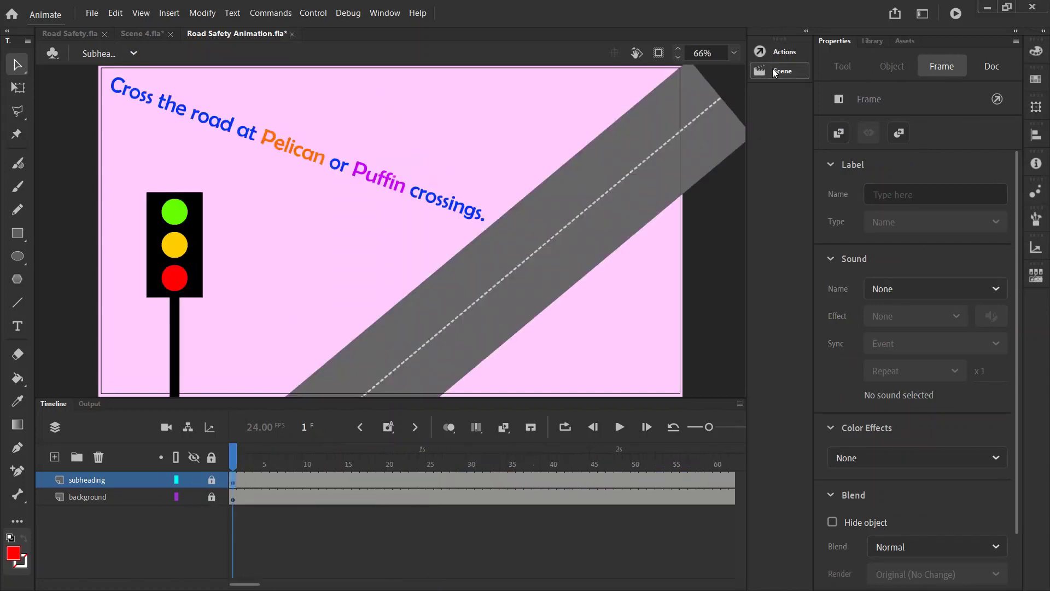
{"action": "left_click", "coordinate": [634, 129]}
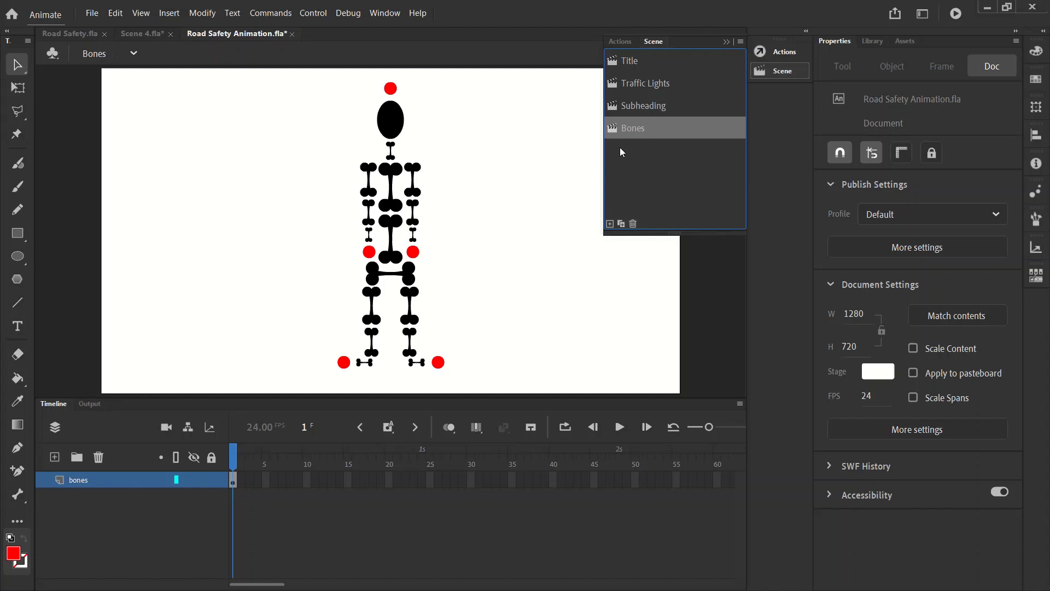
Paste the STOP sign in place in the Bones scene and move it to the right of the skeleton.
{"action": "left_click", "coordinate": [497, 174]}
{"action": "right_click", "coordinate": [581, 133]}
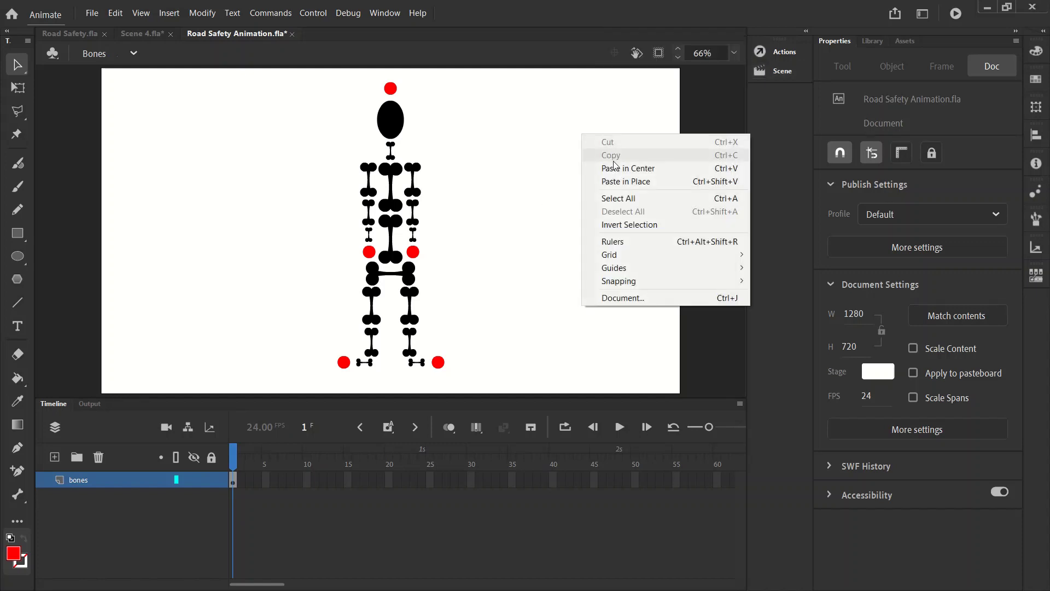
{"action": "left_click", "coordinate": [631, 181]}
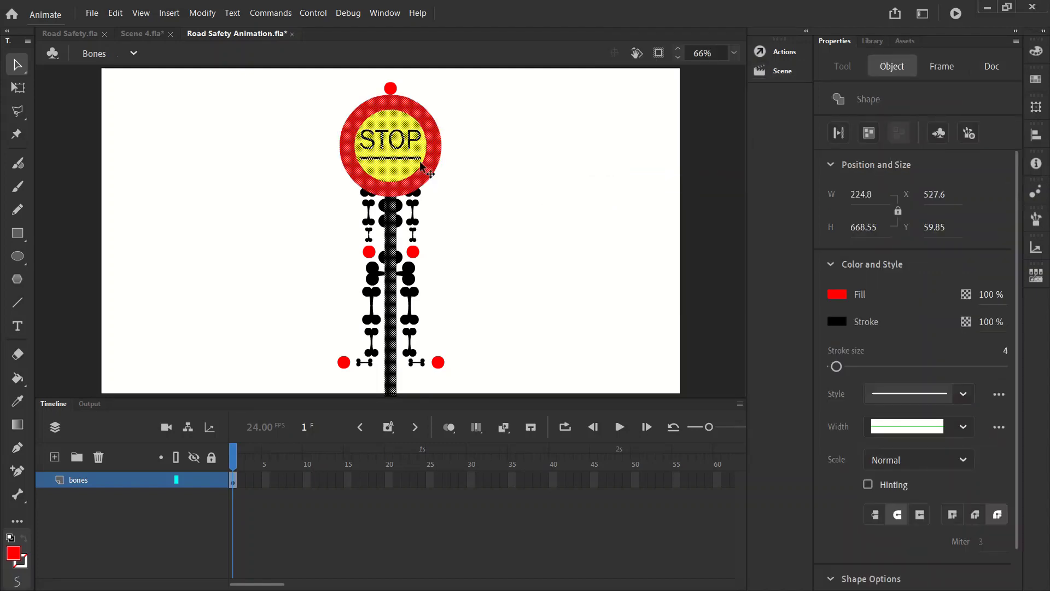
{"action": "left_click_drag", "start_coordinate": [421, 167], "coordinate": [602, 156]}
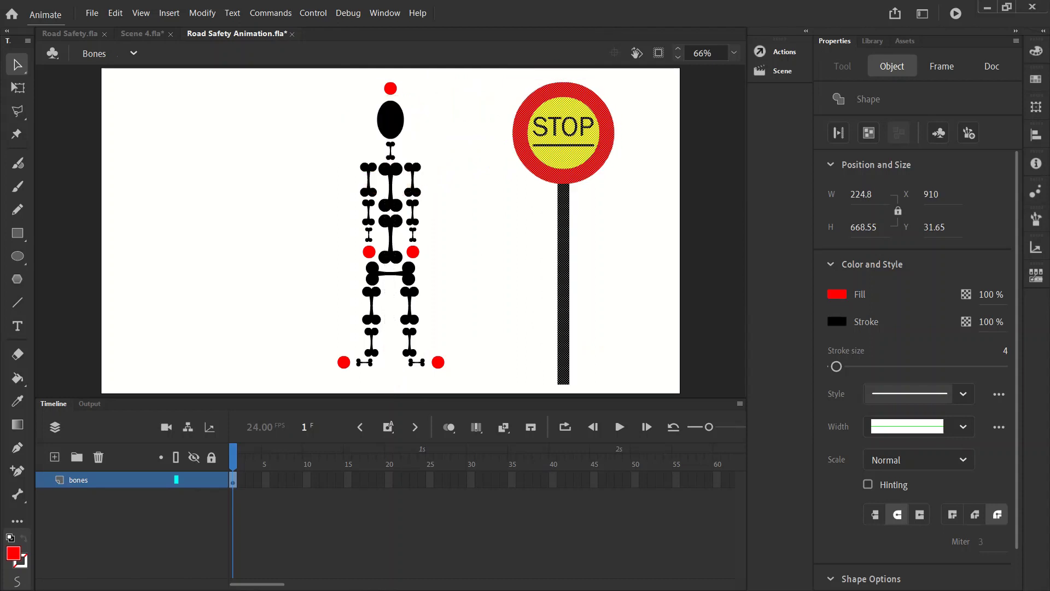
Move the STOP sign closer to the skeleton, scale it down slightly with Free Transform, and deselect it.
{"action": "key", "text": "ctrl+l"}
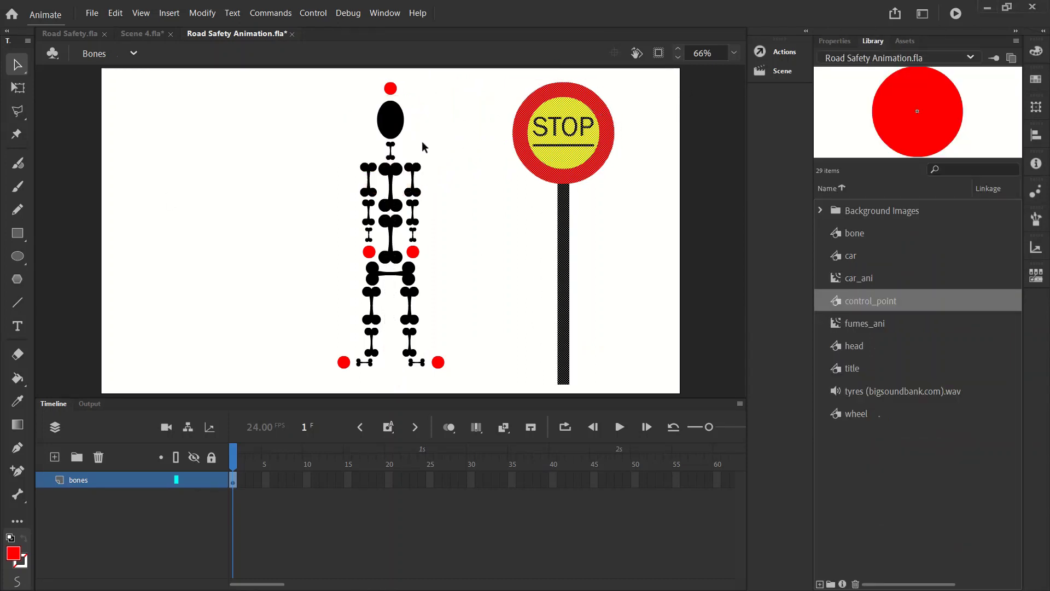
{"action": "left_click", "coordinate": [23, 92]}
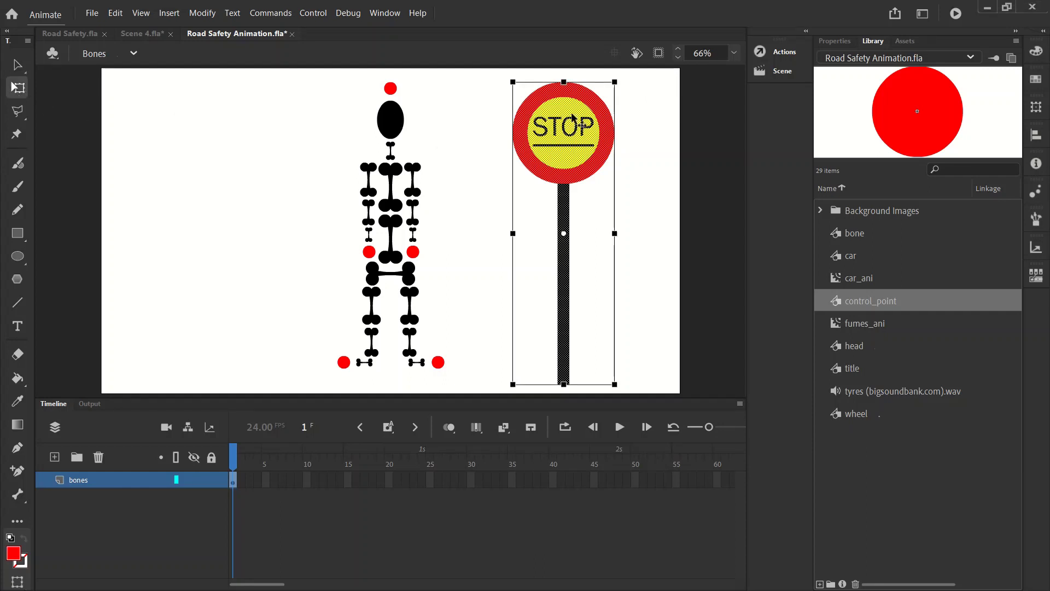
{"action": "left_click_drag", "start_coordinate": [606, 109], "coordinate": [533, 101]}
{"action": "left_click_drag", "start_coordinate": [444, 67], "coordinate": [447, 77]}
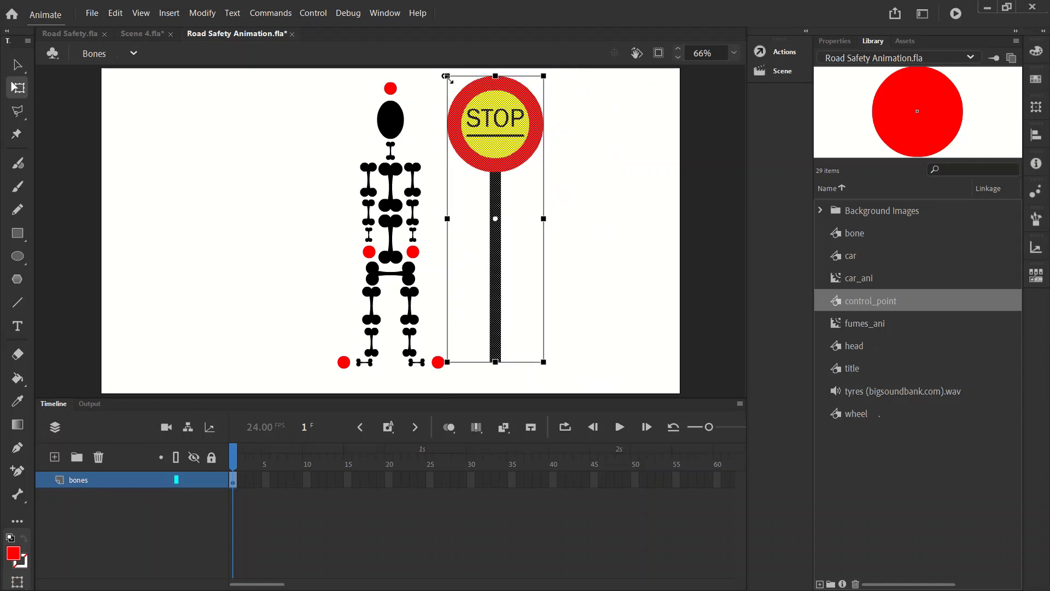
{"action": "left_click", "coordinate": [563, 153]}
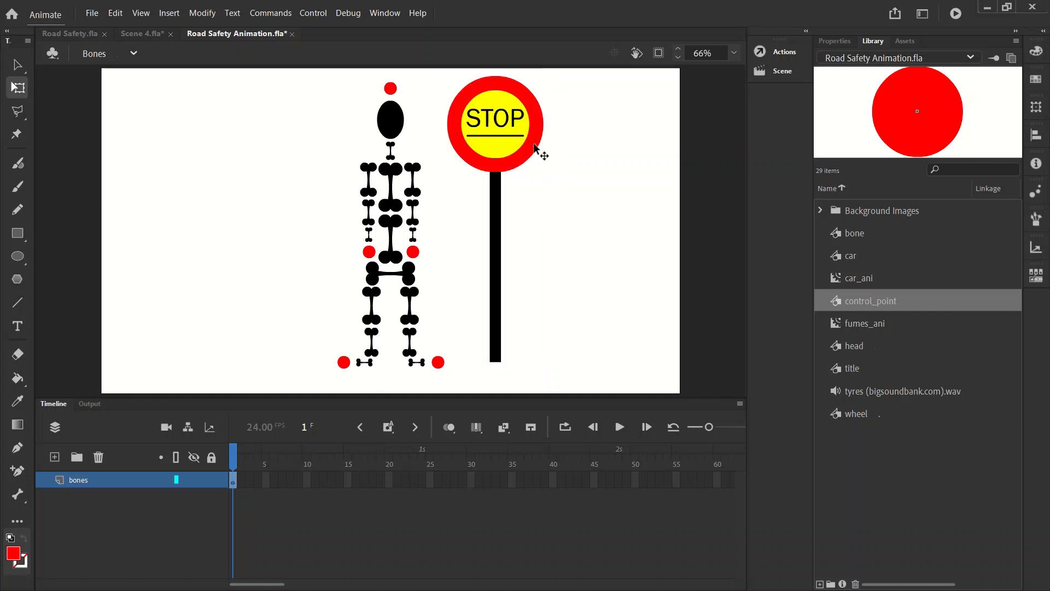
{"action": "left_click", "coordinate": [531, 139]}
{"action": "left_click", "coordinate": [556, 83]}
{"action": "left_click_drag", "start_coordinate": [530, 83], "coordinate": [459, 377]}
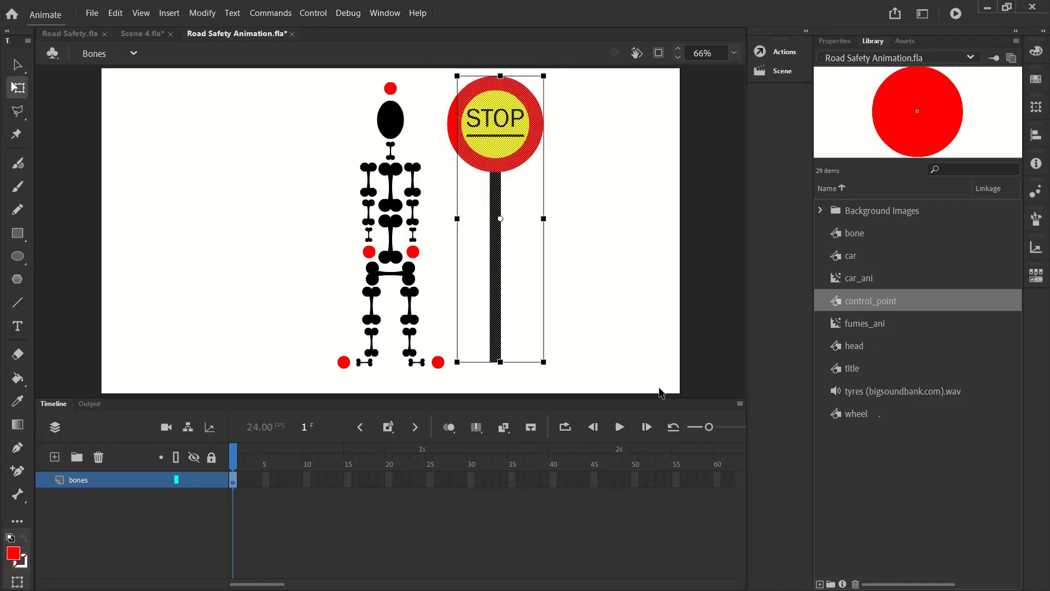
{"action": "left_click", "coordinate": [566, 371]}
Select the STOP disc together with its pole, nudge them slightly left and down beside the skeleton, and deselect.
{"action": "left_click", "coordinate": [502, 164]}
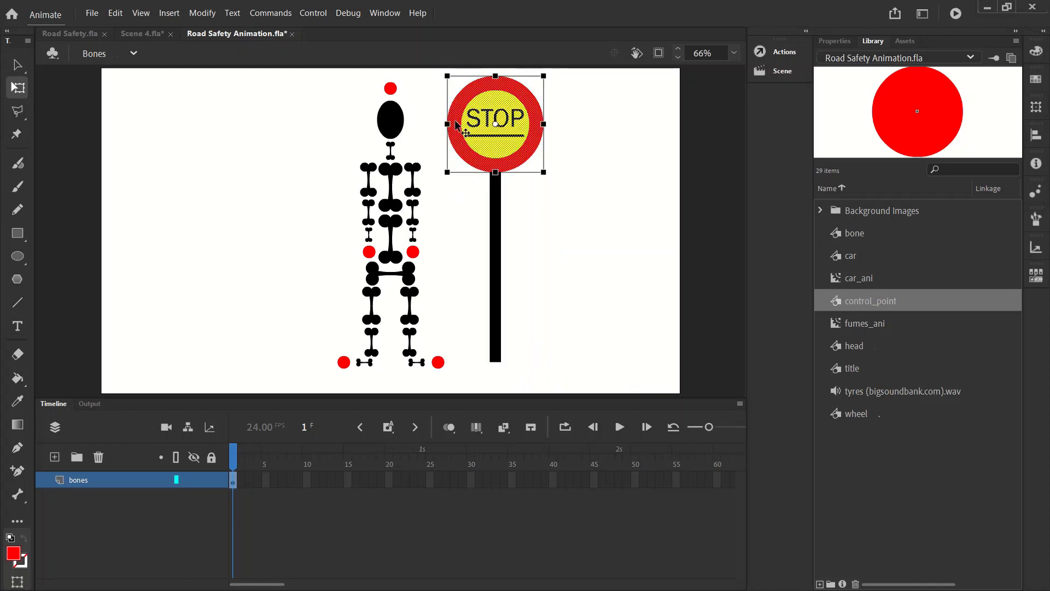
{"action": "left_click", "coordinate": [498, 198], "text": "shift"}
{"action": "left_click", "coordinate": [499, 201], "text": "shift"}
{"action": "left_click", "coordinate": [500, 202], "text": "shift"}
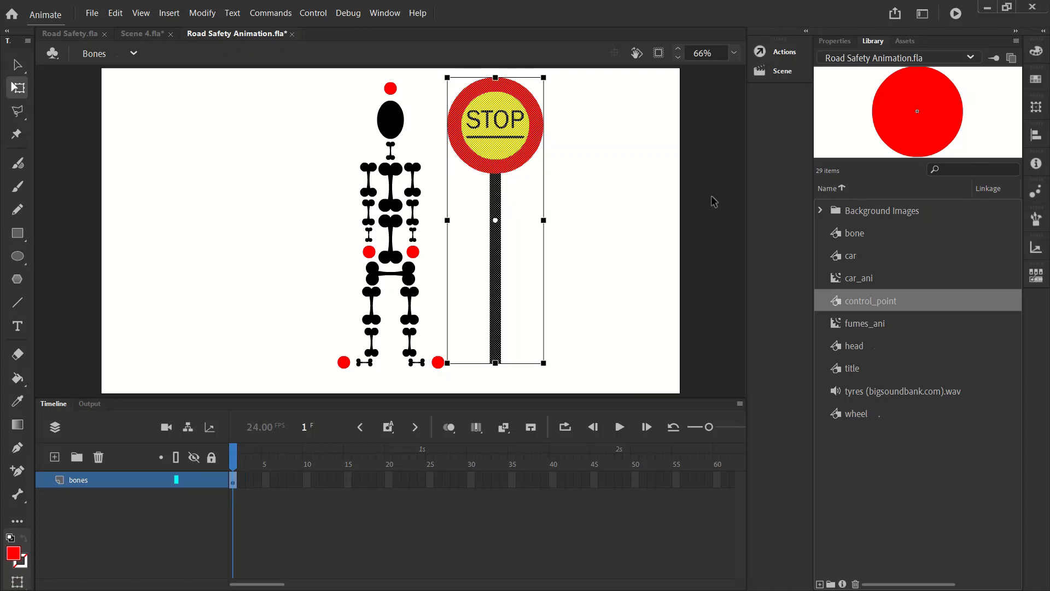
{"action": "key", "text": "Left"}
{"action": "key", "text": "Left"}
{"action": "key", "text": "Left"}
{"action": "key", "text": "Left"}
{"action": "key", "text": "Left"}
{"action": "key", "text": "Left"}
{"action": "key", "text": "Left"}
{"action": "key", "text": "Left"}
{"action": "key", "text": "Left"}
{"action": "key", "text": "Left"}
{"action": "key", "text": "Left"}
{"action": "key", "text": "Left"}
{"action": "key", "text": "Left"}
{"action": "key", "text": "Left"}
{"action": "key", "text": "Left"}
{"action": "key", "text": "Down"}
{"action": "key", "text": "Down"}
{"action": "key", "text": "Down"}
{"action": "key", "text": "Down"}
{"action": "key", "text": "Down"}
{"action": "key", "text": "Down"}
{"action": "key", "text": "Down"}
{"action": "key", "text": "Down"}
{"action": "key", "text": "Down"}
{"action": "key", "text": "Down"}
{"action": "key", "text": "Down"}
{"action": "key", "text": "Down"}
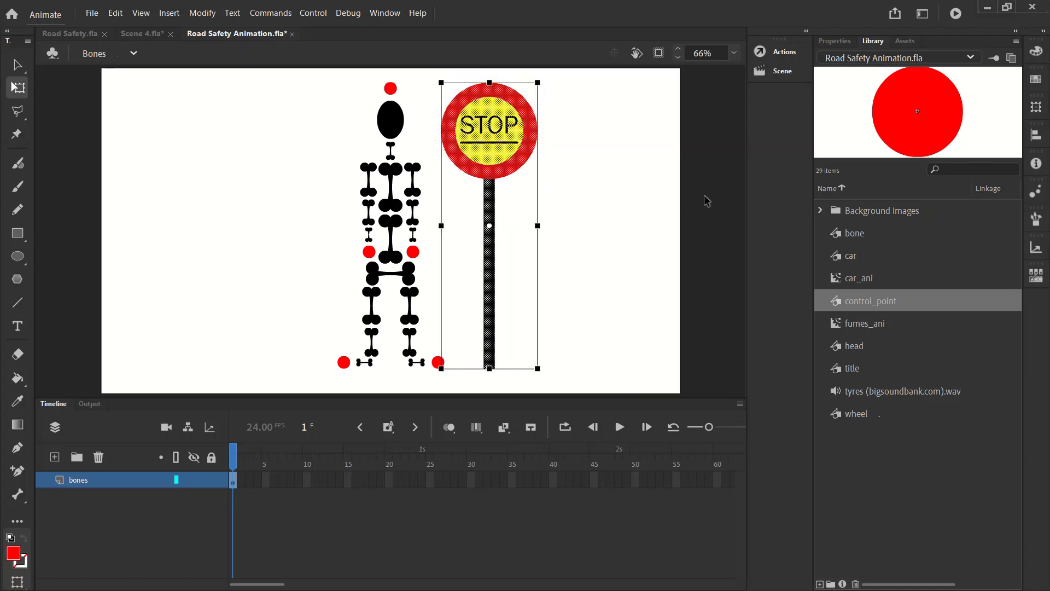
{"action": "key", "text": "Left"}
{"action": "key", "text": "Left"}
{"action": "key", "text": "Left"}
{"action": "key", "text": "Left"}
{"action": "key", "text": "Left"}
{"action": "key", "text": "Left"}
{"action": "key", "text": "Left"}
{"action": "key", "text": "Left"}
{"action": "key", "text": "Left"}
{"action": "key", "text": "Left"}
{"action": "key", "text": "Left"}
{"action": "key", "text": "Left"}
{"action": "key", "text": "Up"}
{"action": "key", "text": "Up"}
{"action": "key", "text": "Up"}
{"action": "key", "text": "Up"}
{"action": "key", "text": "Up"}
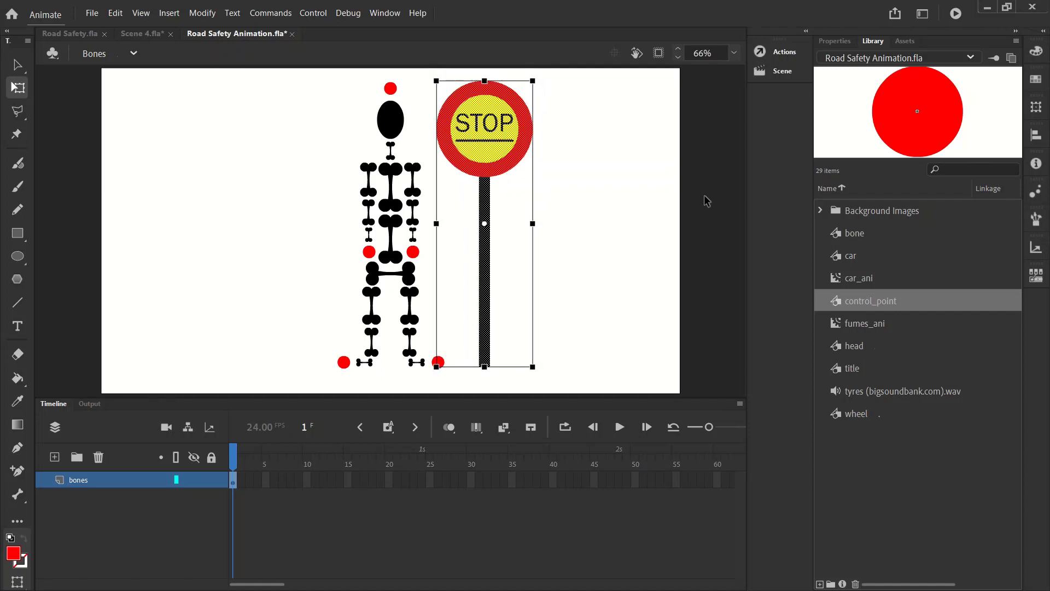
{"action": "key", "text": "Left"}
{"action": "key", "text": "Left"}
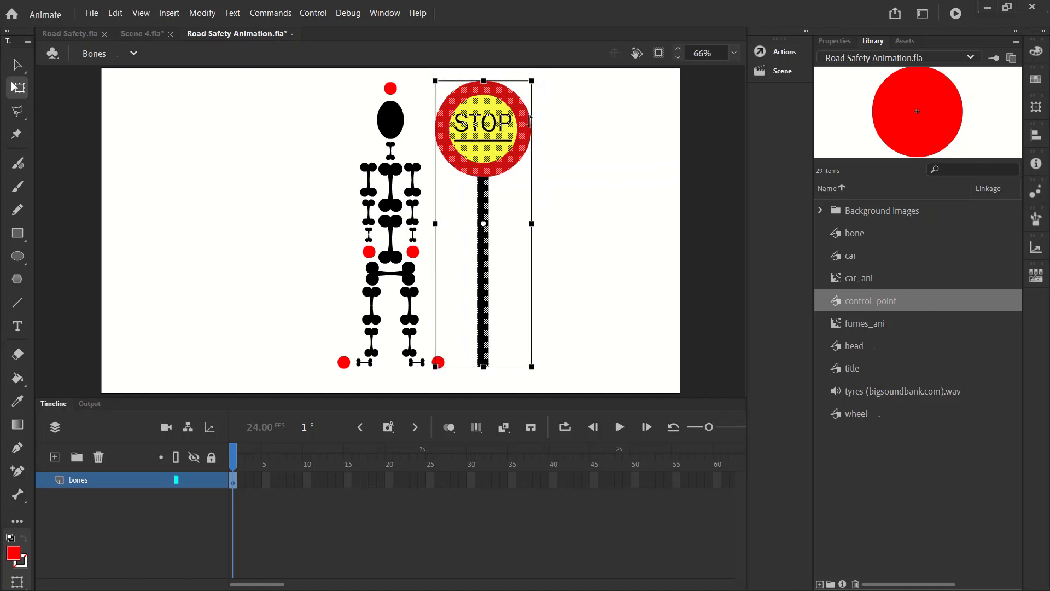
{"action": "left_click", "coordinate": [551, 142]}
Narrow the sign's pole to about half its width and scale the STOP disc down about its centre.
{"action": "left_click", "coordinate": [487, 192]}
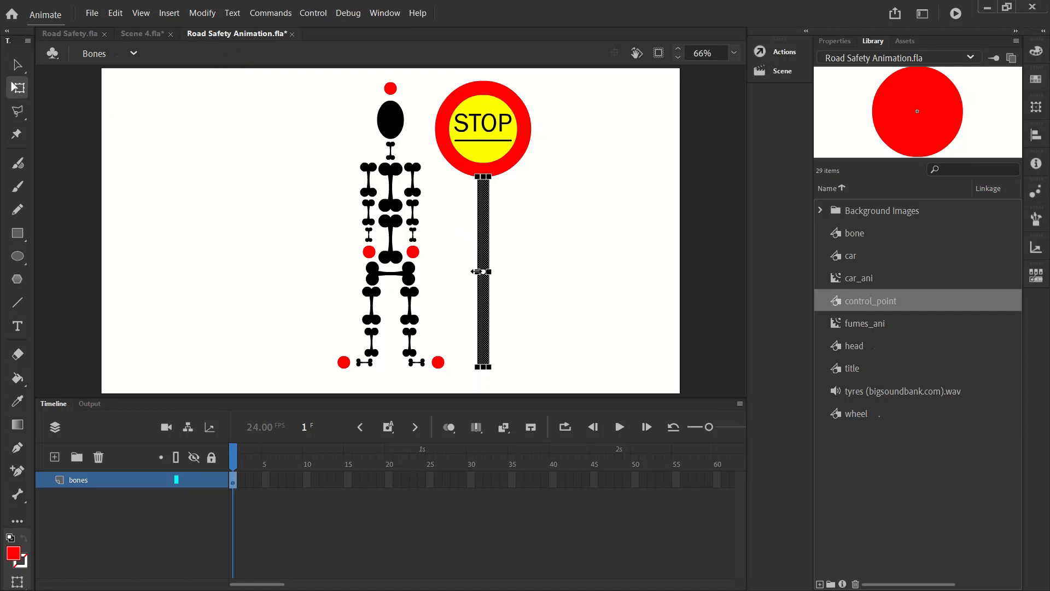
{"action": "left_click_drag", "start_coordinate": [474, 271], "coordinate": [478, 271]}
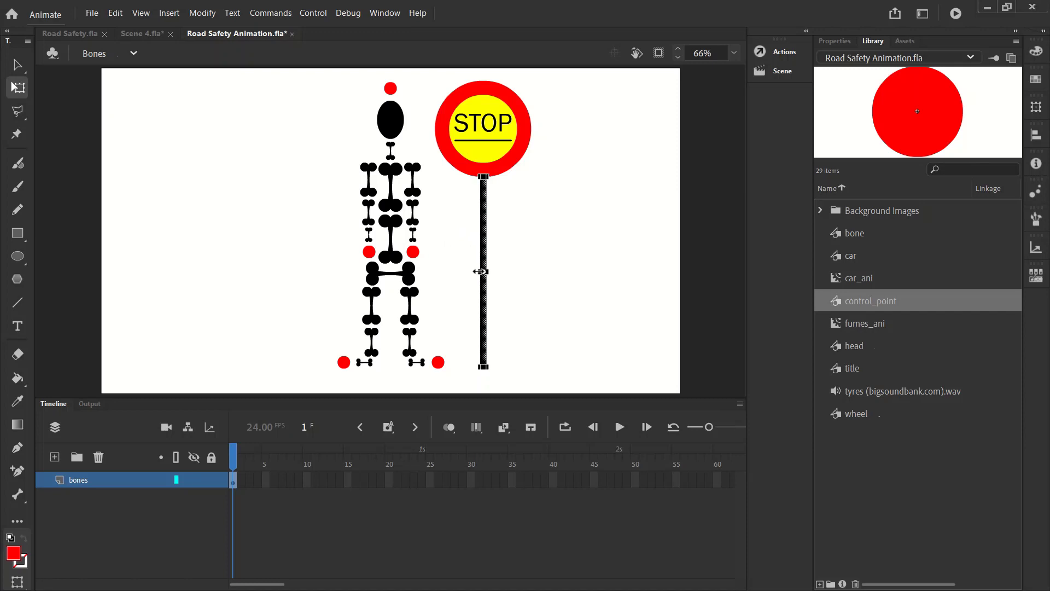
{"action": "left_click", "coordinate": [520, 265]}
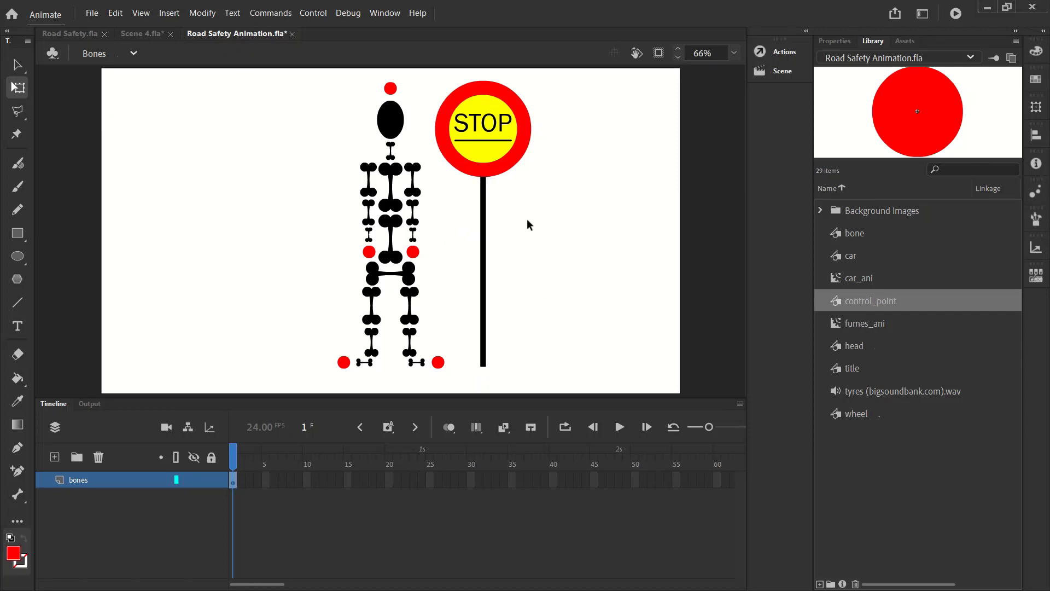
{"action": "left_click", "coordinate": [514, 159]}
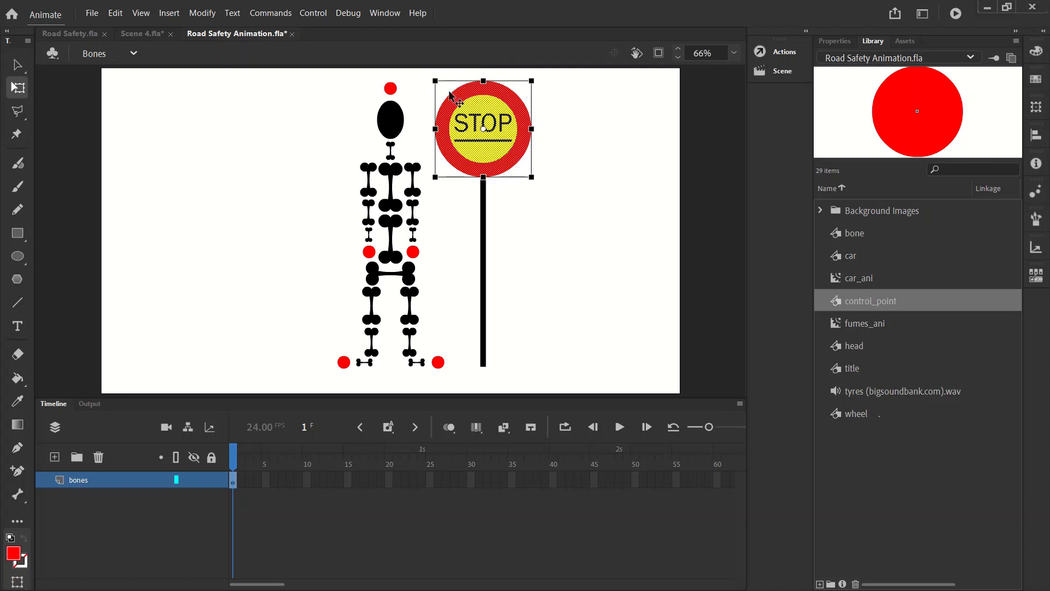
{"action": "left_click_drag", "start_coordinate": [435, 80], "coordinate": [443, 89]}
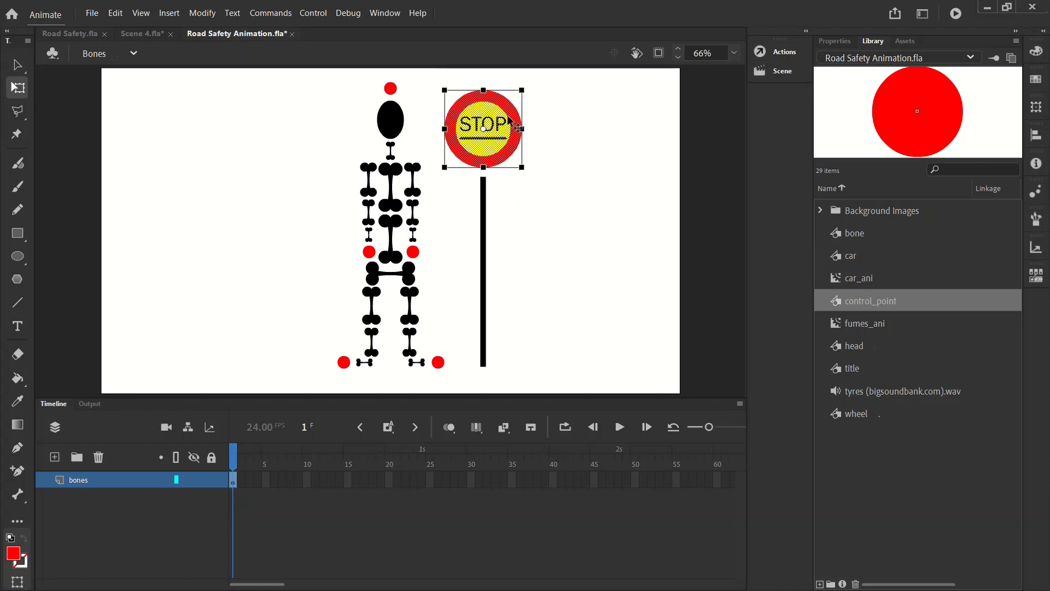
Nudge the pole up and the STOP disc down so that they meet, and deselect.
{"action": "left_click", "coordinate": [489, 200]}
{"action": "left_click", "coordinate": [484, 203]}
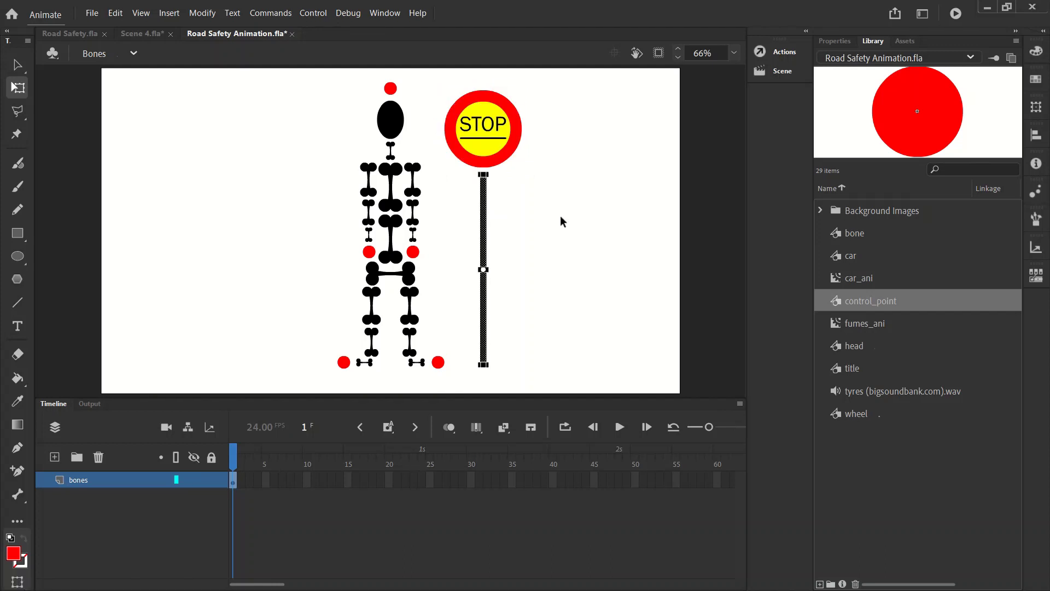
{"action": "left_click", "coordinate": [536, 202]}
{"action": "left_click", "coordinate": [510, 161]}
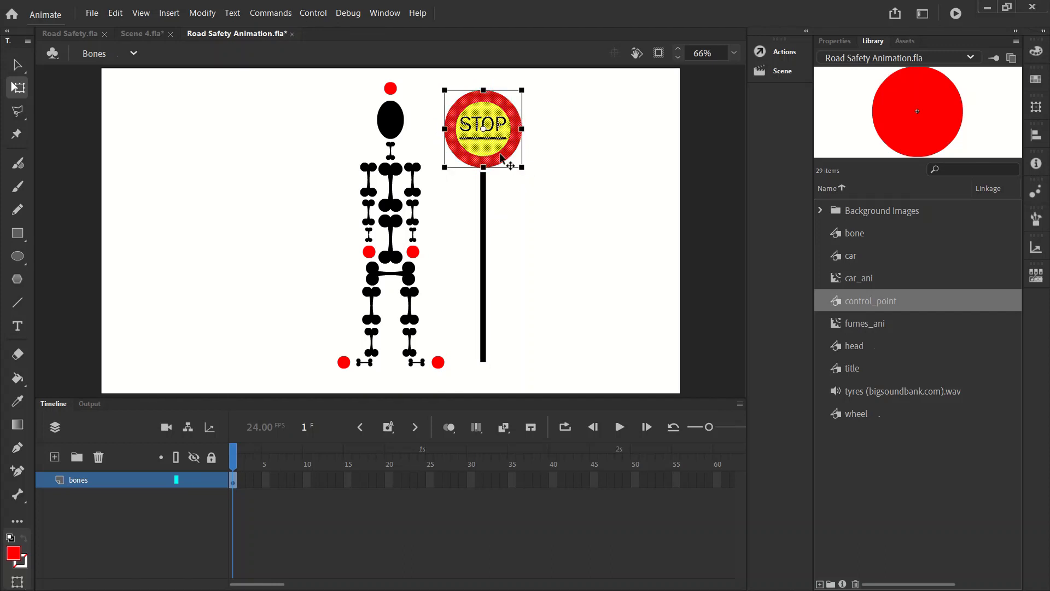
{"action": "left_click", "coordinate": [561, 182]}
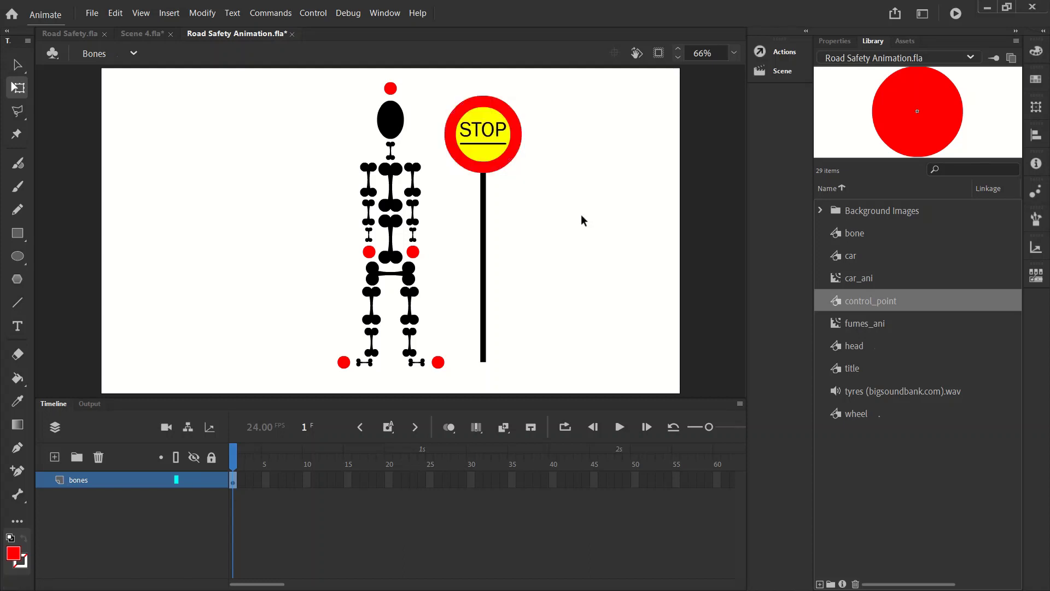
Lengthen the sign's pole downwards, nudge it down slightly, and deselect it.
{"action": "left_click", "coordinate": [486, 184]}
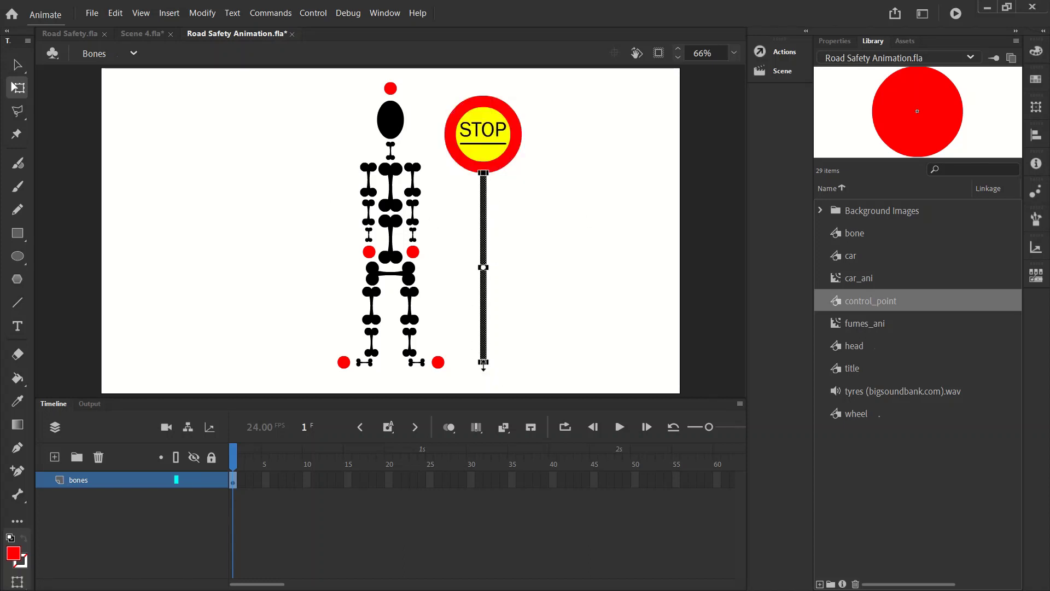
{"action": "left_click_drag", "start_coordinate": [484, 363], "coordinate": [483, 370]}
{"action": "key", "text": "shift+Down"}
{"action": "key", "text": "shift+Down"}
{"action": "key", "text": "shift+Down"}
{"action": "key", "text": "shift+Down"}
{"action": "left_click", "coordinate": [522, 245]}
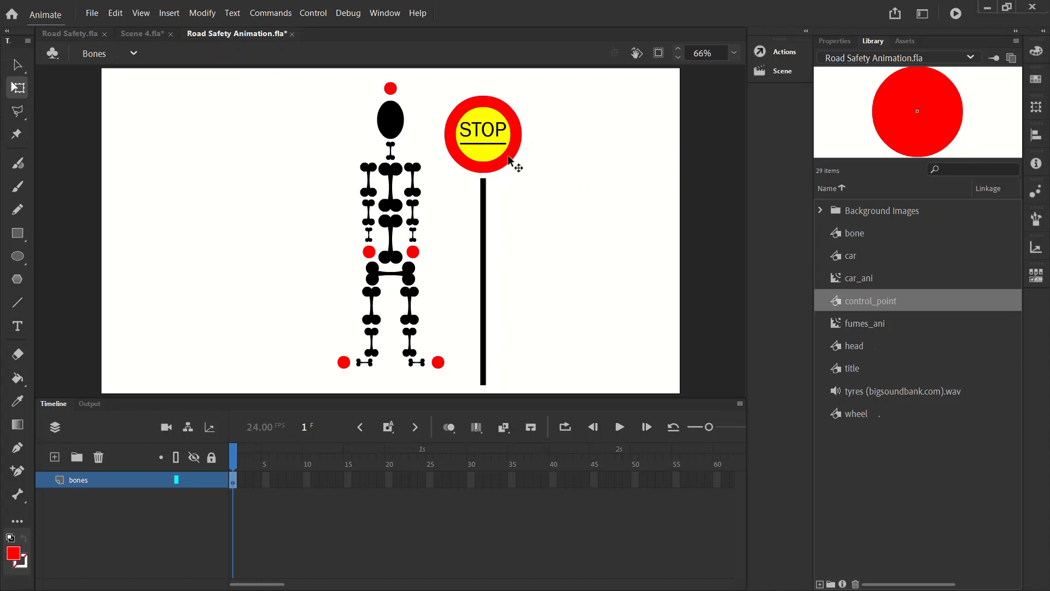
Nudge the STOP disc down so that it meets the top of the pole, and deselect it.
{"action": "left_click", "coordinate": [507, 156]}
{"action": "key", "text": "Down"}
{"action": "key", "text": "Down"}
{"action": "key", "text": "Down"}
{"action": "key", "text": "Down"}
{"action": "key", "text": "Down"}
{"action": "key", "text": "Down"}
{"action": "key", "text": "Down"}
{"action": "key", "text": "Down"}
{"action": "key", "text": "Down"}
{"action": "key", "text": "Down"}
{"action": "key", "text": "Down"}
{"action": "key", "text": "Down"}
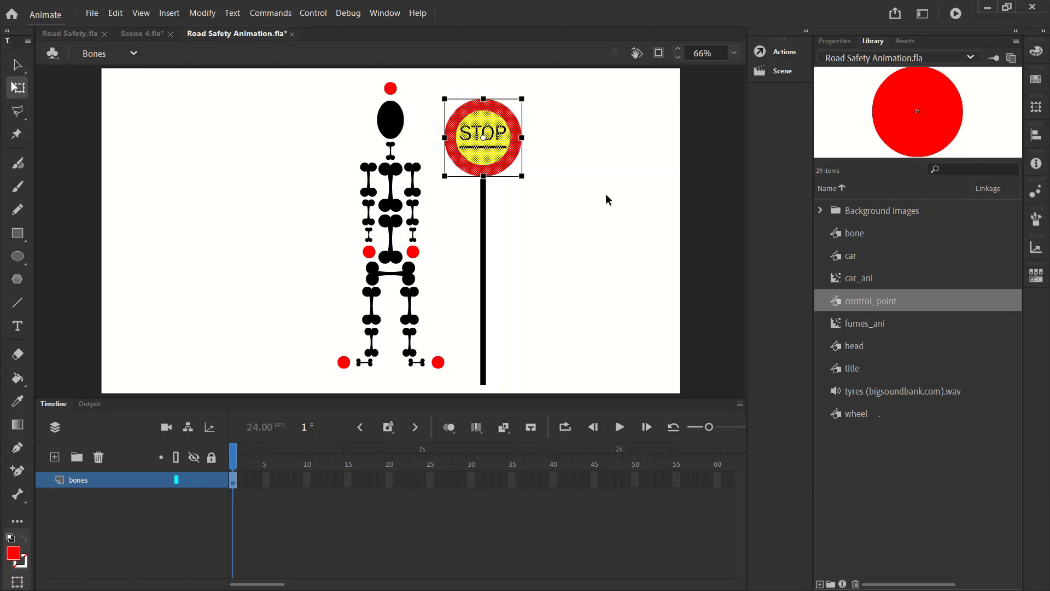
{"action": "left_click", "coordinate": [612, 242]}
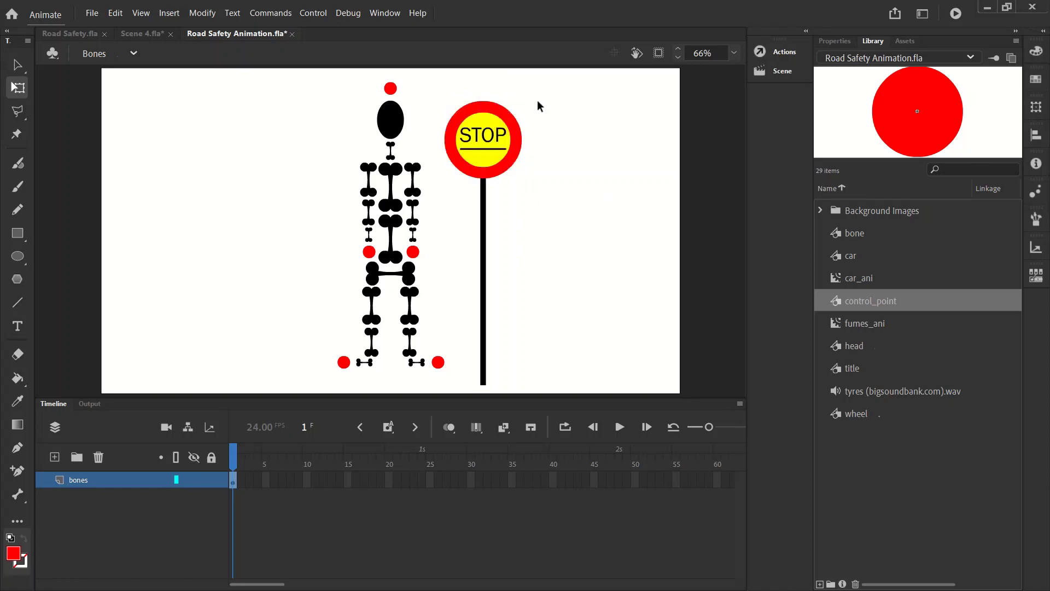
Select the STOP disc together with its pole, nudge them up and slightly left towards the skeleton, and deselect.
{"action": "left_click_drag", "start_coordinate": [541, 93], "coordinate": [541, 361]}
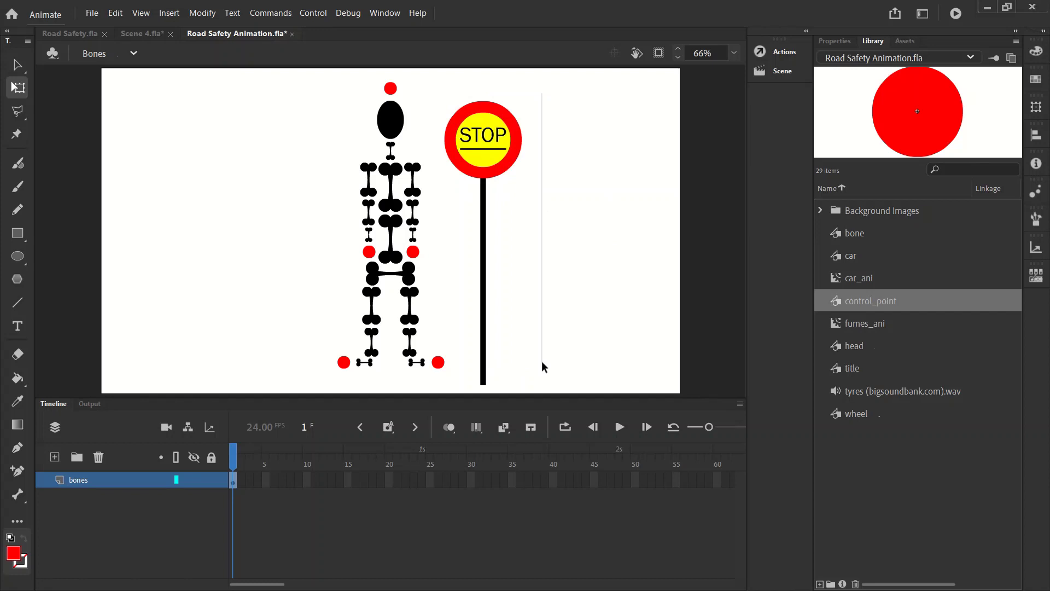
{"action": "left_click", "coordinate": [516, 150]}
{"action": "left_click", "coordinate": [484, 195], "text": "shift"}
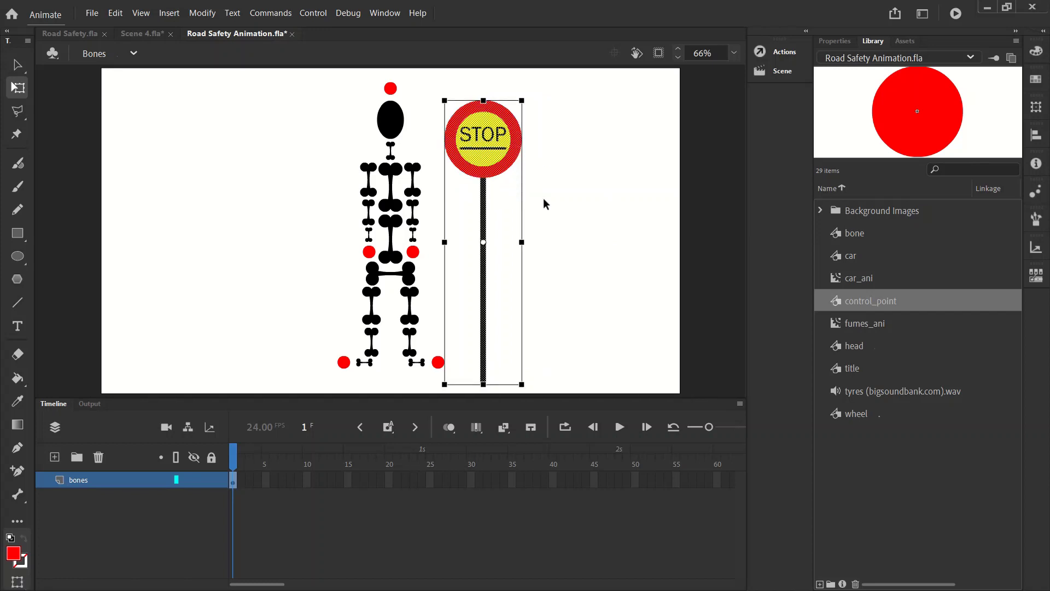
{"action": "key", "text": "Up"}
{"action": "key", "text": "Up"}
{"action": "key", "text": "Up"}
{"action": "key", "text": "Up"}
{"action": "key", "text": "Up"}
{"action": "key", "text": "Up"}
{"action": "key", "text": "Up"}
{"action": "key", "text": "Up"}
{"action": "key", "text": "Up"}
{"action": "key", "text": "Up"}
{"action": "key", "text": "Up"}
{"action": "key", "text": "Up"}
{"action": "key", "text": "Up"}
{"action": "key", "text": "Up"}
{"action": "key", "text": "Up"}
{"action": "key", "text": "Up"}
{"action": "key", "text": "Up"}
{"action": "key", "text": "Up"}
{"action": "key", "text": "Up"}
{"action": "key", "text": "Up"}
{"action": "key", "text": "Left"}
{"action": "key", "text": "Left"}
{"action": "key", "text": "Left"}
{"action": "key", "text": "Left"}
{"action": "key", "text": "Left"}
{"action": "key", "text": "Left"}
{"action": "key", "text": "Left"}
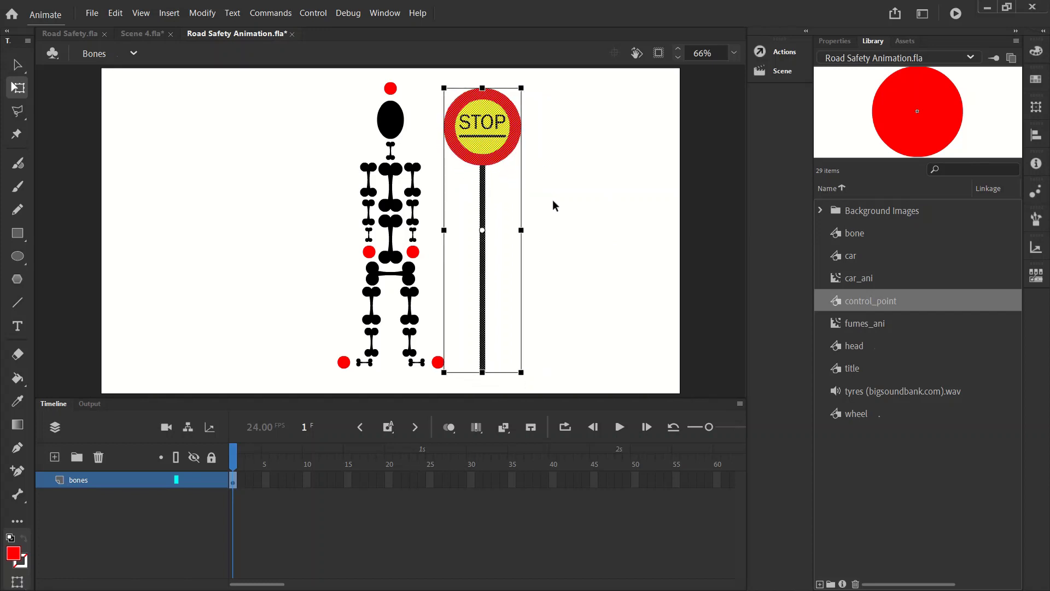
{"action": "key", "text": "Up"}
{"action": "key", "text": "Up"}
{"action": "key", "text": "Up"}
{"action": "key", "text": "Up"}
{"action": "key", "text": "Up"}
{"action": "key", "text": "Up"}
{"action": "key", "text": "Up"}
{"action": "key", "text": "Up"}
{"action": "key", "text": "Up"}
{"action": "key", "text": "Up"}
{"action": "key", "text": "Up"}
{"action": "key", "text": "Up"}
{"action": "key", "text": "Up"}
{"action": "key", "text": "Up"}
{"action": "key", "text": "Up"}
{"action": "key", "text": "Up"}
{"action": "key", "text": "Up"}
{"action": "key", "text": "Up"}
{"action": "key", "text": "Up"}
{"action": "key", "text": "Up"}
{"action": "key", "text": "Up"}
{"action": "key", "text": "Up"}
{"action": "key", "text": "Up"}
{"action": "key", "text": "Up"}
{"action": "key", "text": "Up"}
{"action": "key", "text": "Up"}
{"action": "key", "text": "Up"}
{"action": "key", "text": "Up"}
{"action": "key", "text": "Up"}
{"action": "key", "text": "Up"}
{"action": "key", "text": "Up"}
{"action": "key", "text": "Up"}
{"action": "key", "text": "Up"}
{"action": "key", "text": "Up"}
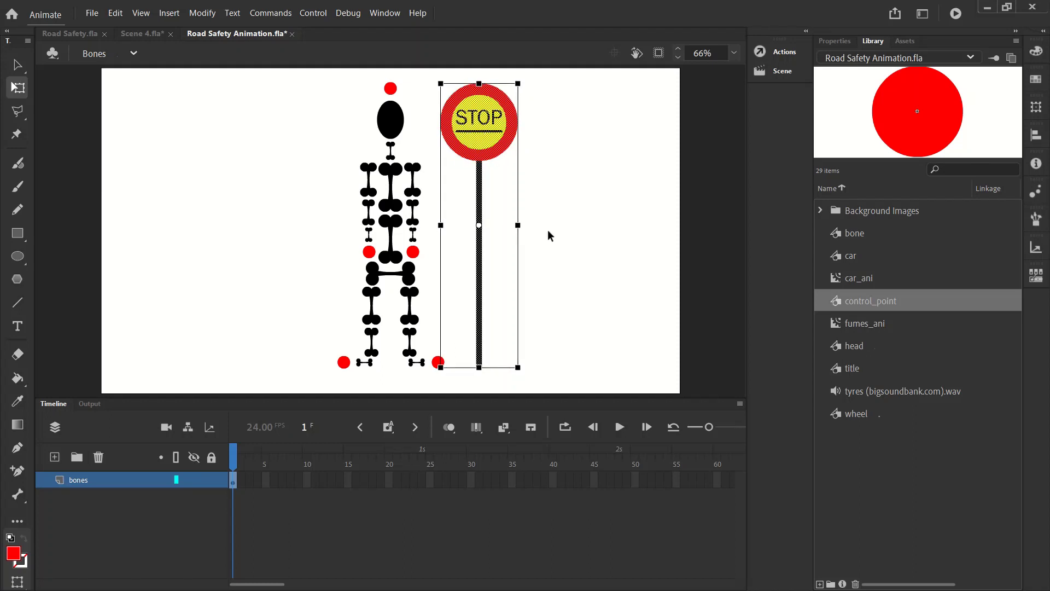
{"action": "key", "text": "Left"}
{"action": "key", "text": "Left"}
{"action": "key", "text": "Left"}
{"action": "key", "text": "Left"}
{"action": "key", "text": "Left"}
{"action": "key", "text": "Left"}
{"action": "key", "text": "Left"}
{"action": "key", "text": "Left"}
{"action": "key", "text": "Left"}
{"action": "key", "text": "Left"}
{"action": "key", "text": "Left"}
{"action": "key", "text": "Left"}
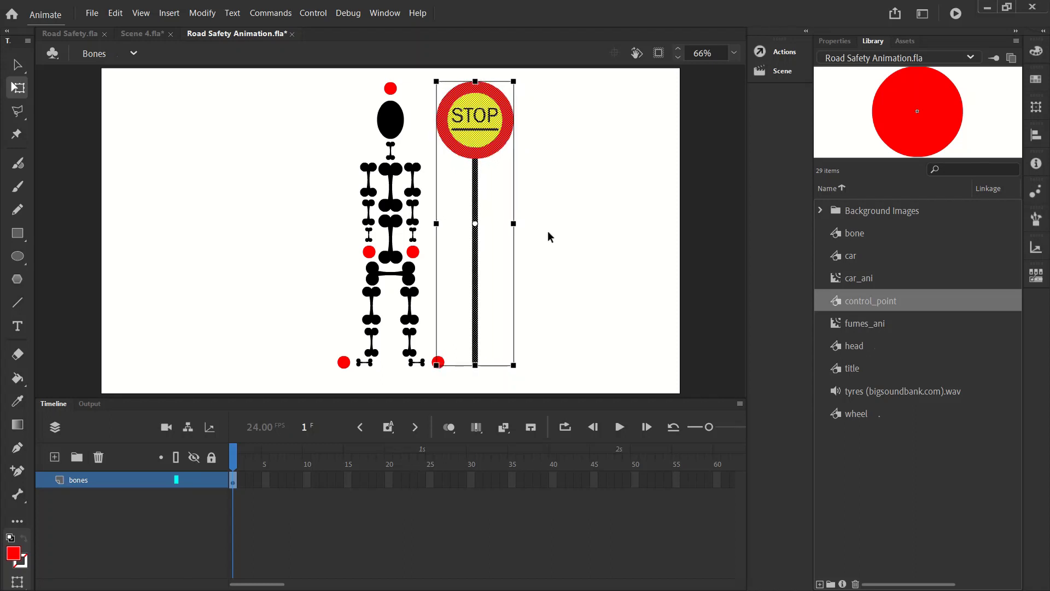
{"action": "left_click", "coordinate": [539, 220]}
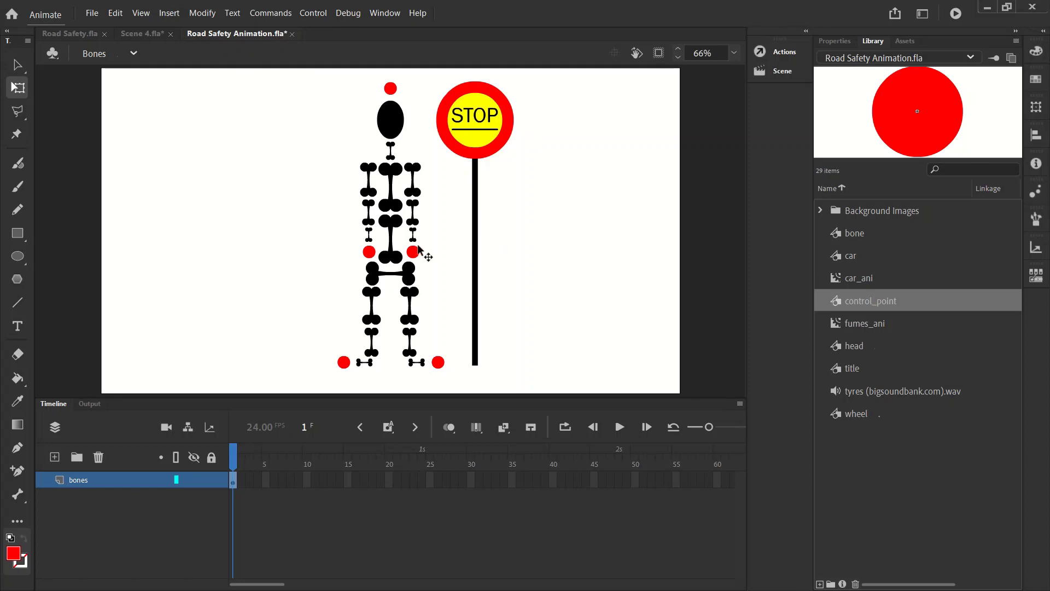
{"action": "left_click_drag", "start_coordinate": [414, 244], "coordinate": [473, 232]}
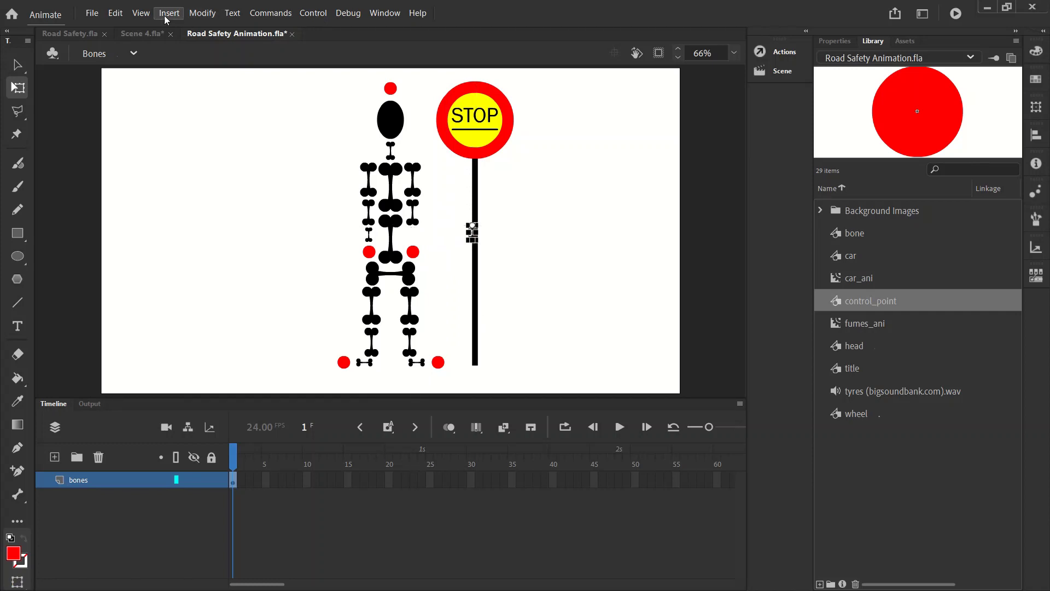
{"action": "left_click", "coordinate": [115, 13]}
{"action": "left_click", "coordinate": [134, 27]}
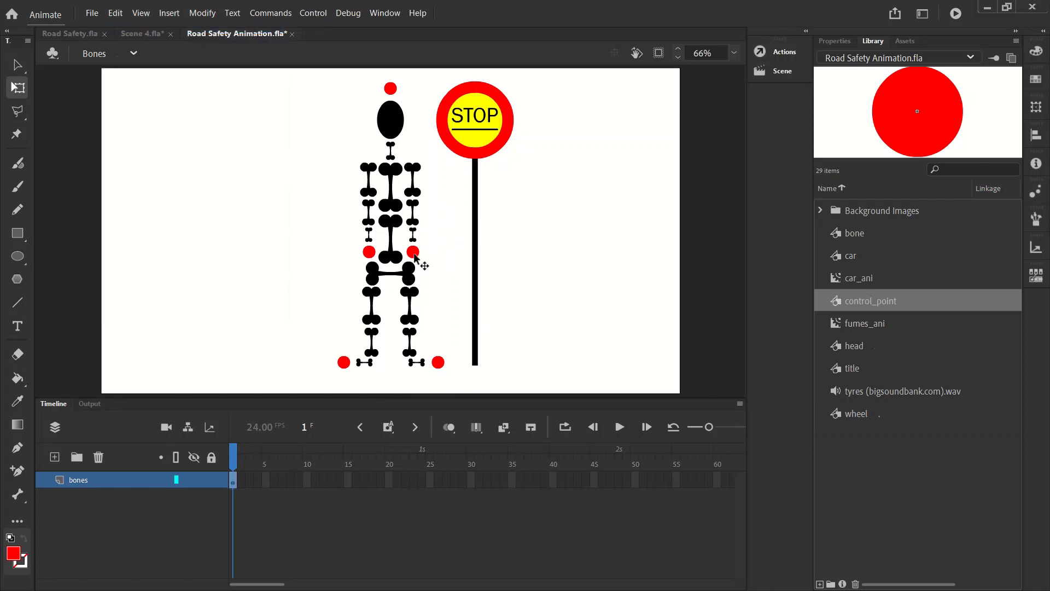
Move the control point below the sign-side hand to just under the pole's base, and align it with the pole and disc by horizontal centres.
{"action": "left_click_drag", "start_coordinate": [414, 254], "coordinate": [474, 377]}
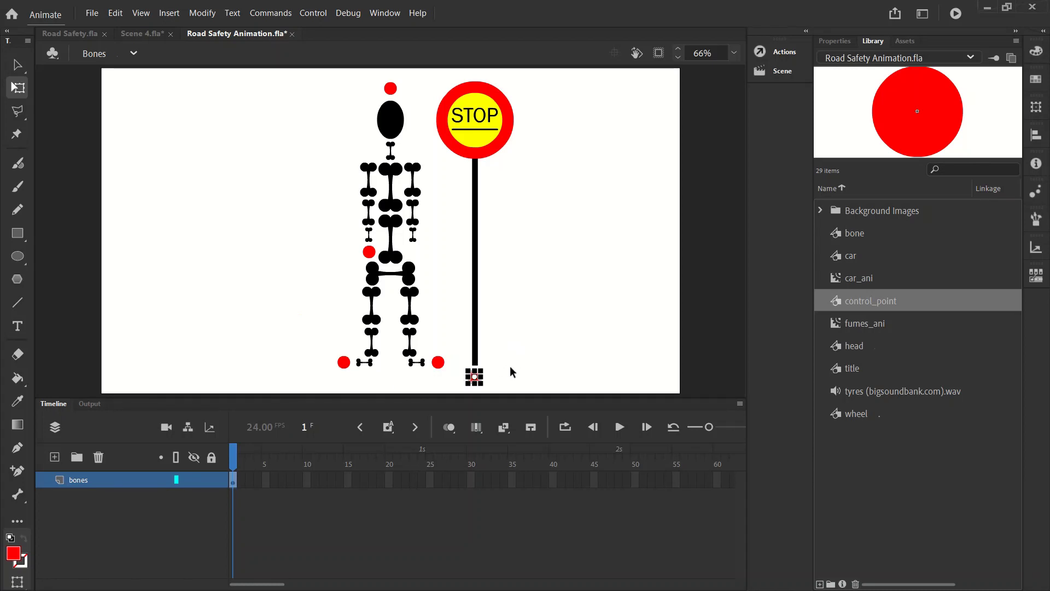
{"action": "left_click", "coordinate": [475, 324]}
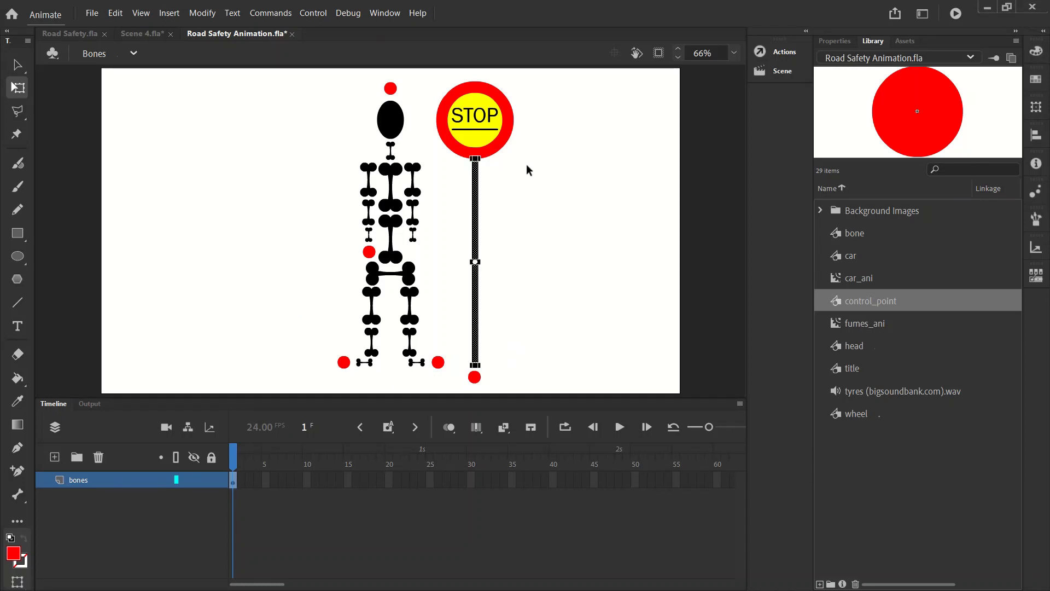
{"action": "left_click", "coordinate": [16, 70]}
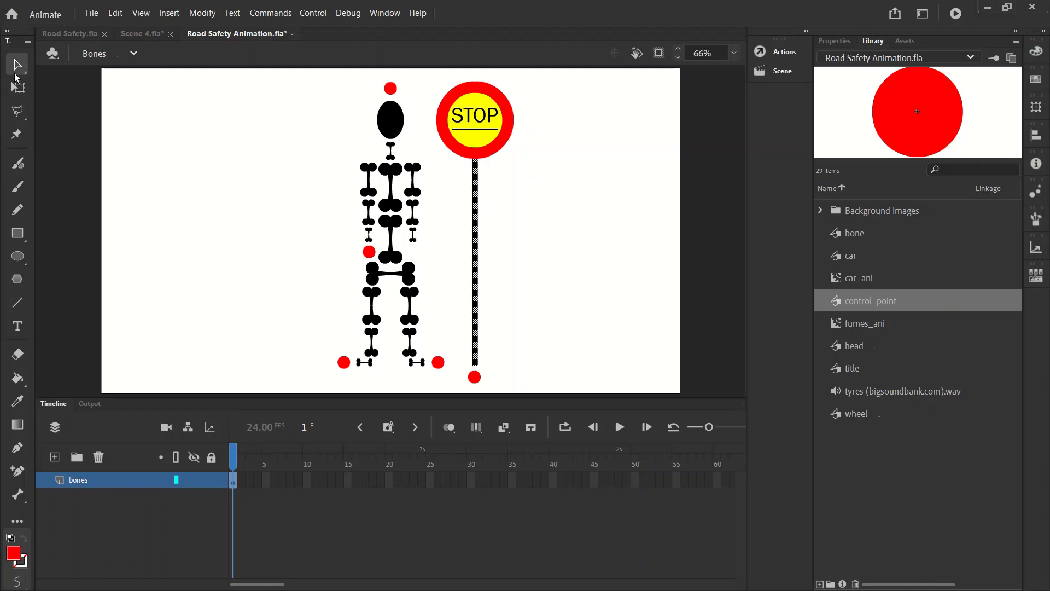
{"action": "left_click", "coordinate": [509, 137]}
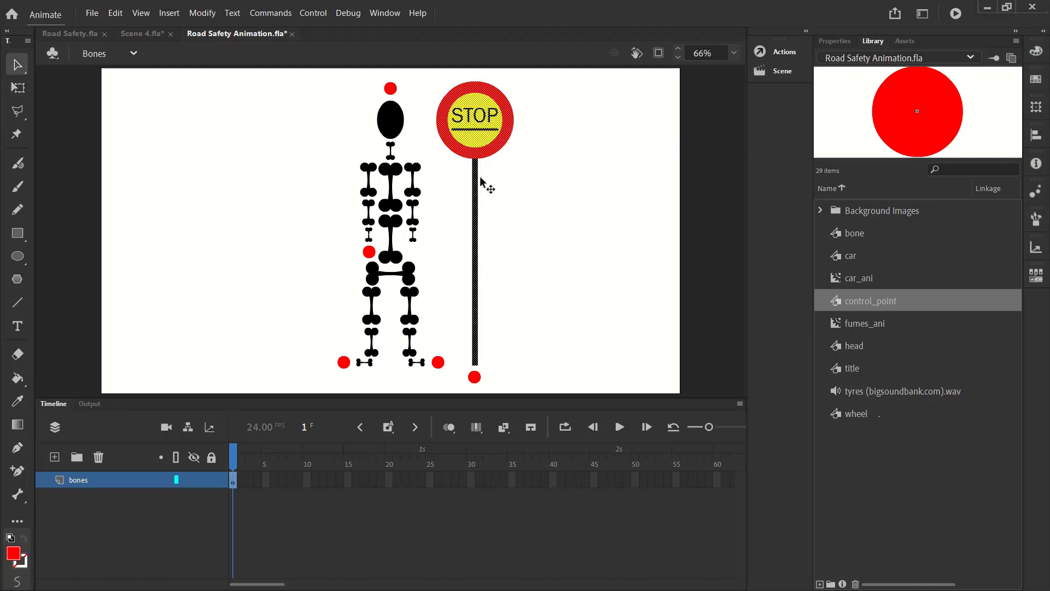
{"action": "left_click", "coordinate": [475, 378], "text": "shift"}
{"action": "left_click", "coordinate": [1035, 135]}
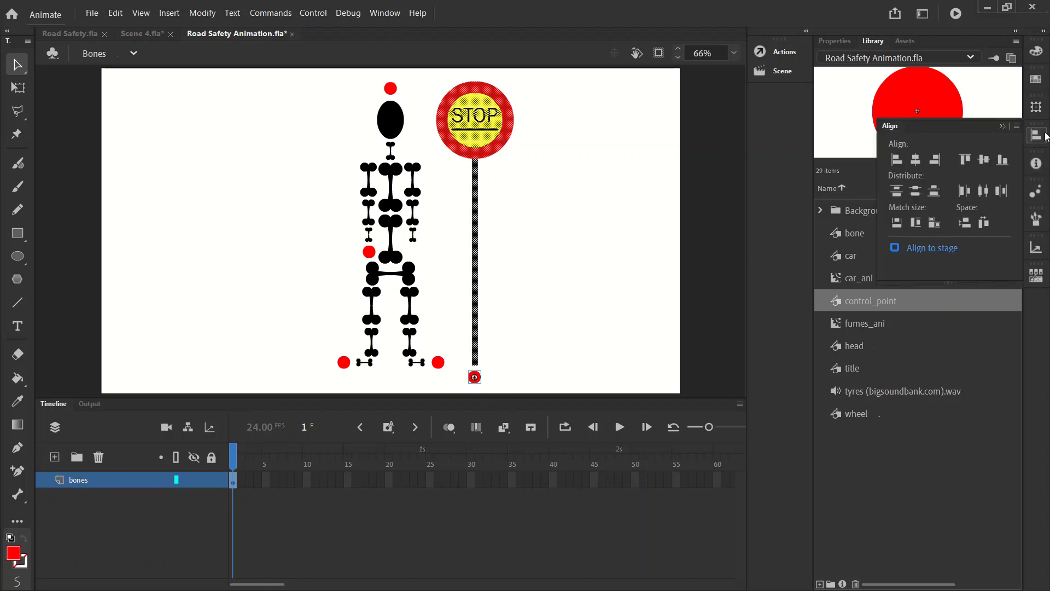
{"action": "left_click", "coordinate": [918, 159]}
{"action": "left_click", "coordinate": [903, 249]}
{"action": "left_click", "coordinate": [606, 192]}
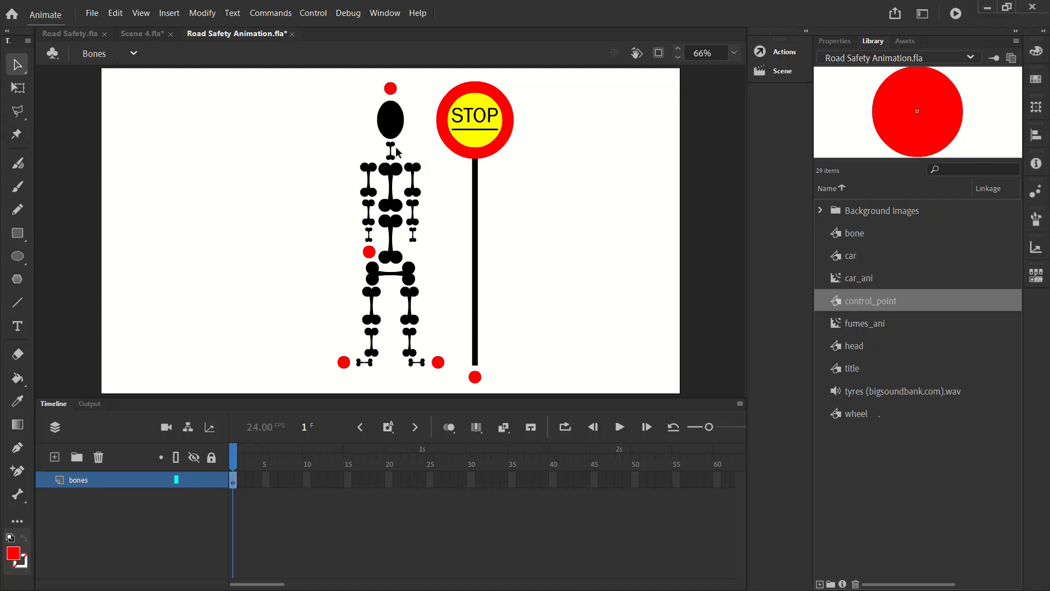
Nudge the neck bone up so that it touches the skeleton's head, and deselect it.
{"action": "left_click", "coordinate": [391, 151]}
{"action": "key", "text": "Up"}
{"action": "key", "text": "Up"}
{"action": "key", "text": "Up"}
{"action": "key", "text": "Up"}
{"action": "key", "text": "Up"}
{"action": "key", "text": "Up"}
{"action": "left_click", "coordinate": [429, 180]}
Select all bones below the neck with their hand and foot control points, nudge them up to meet the neck bone, and deselect.
{"action": "left_click_drag", "start_coordinate": [336, 176], "coordinate": [458, 390]}
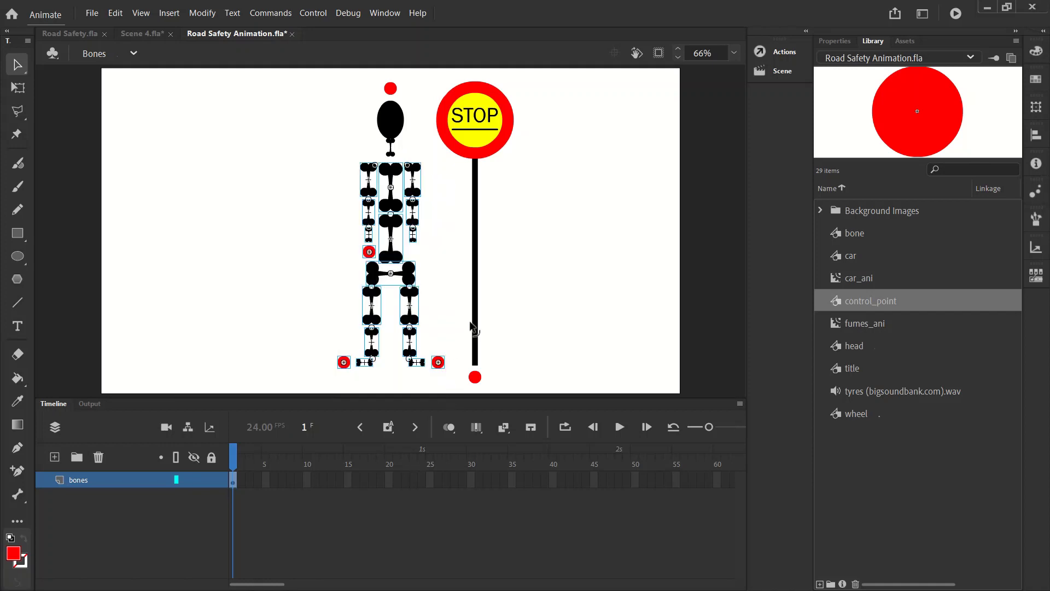
{"action": "key", "text": "Up"}
{"action": "key", "text": "Up"}
{"action": "key", "text": "Up"}
{"action": "key", "text": "Up"}
{"action": "key", "text": "Up"}
{"action": "key", "text": "Up"}
{"action": "key", "text": "Up"}
{"action": "key", "text": "Up"}
{"action": "key", "text": "Up"}
{"action": "key", "text": "Up"}
{"action": "key", "text": "Up"}
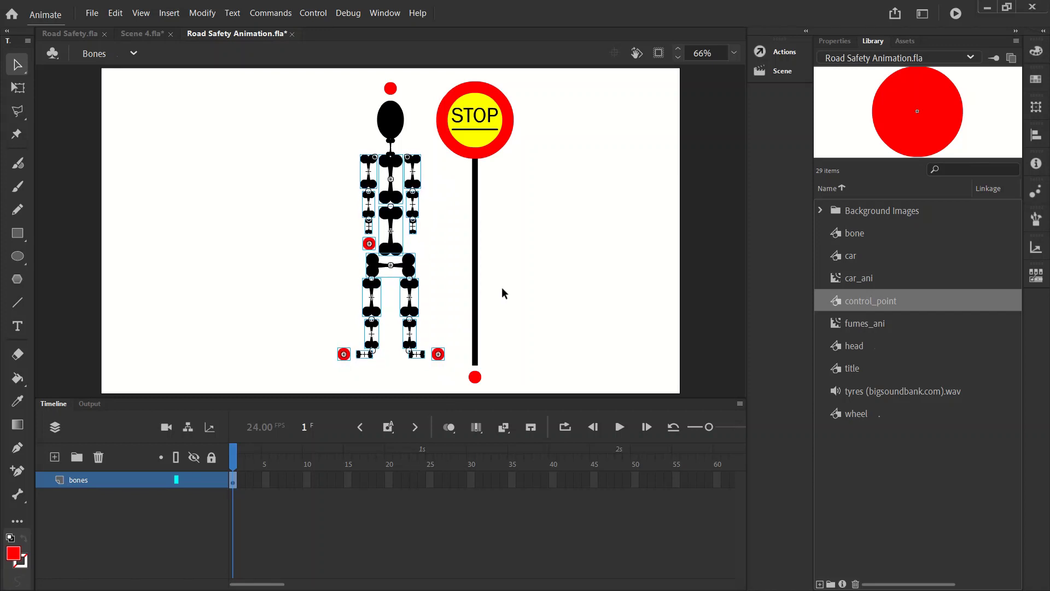
{"action": "left_click", "coordinate": [501, 288]}
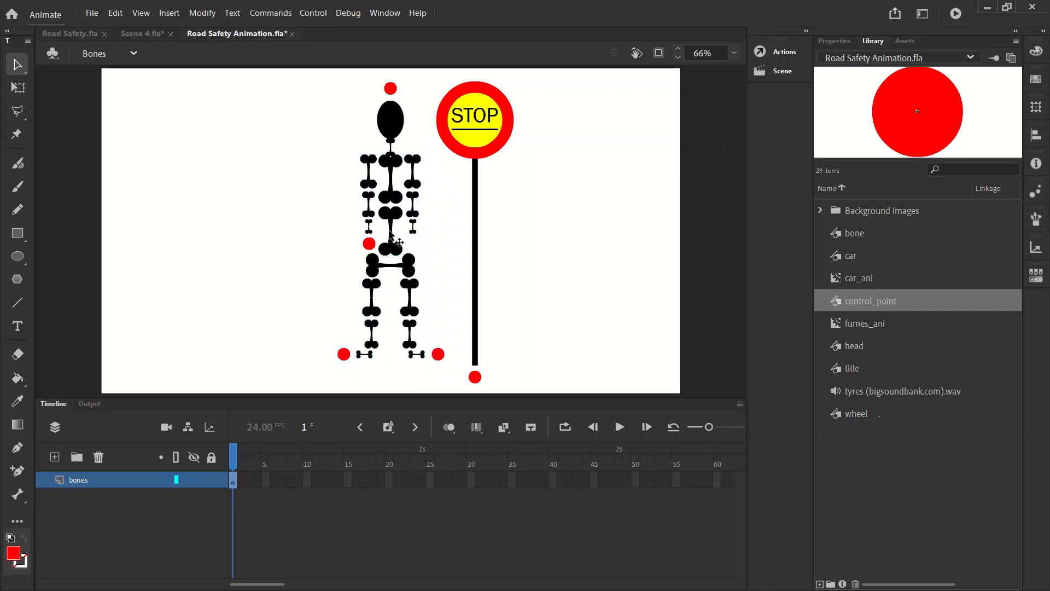
Nudge the lower spine bone up against the upper spine bone, and the hip bone up onto the lower spine bone's end.
{"action": "left_click", "coordinate": [391, 236]}
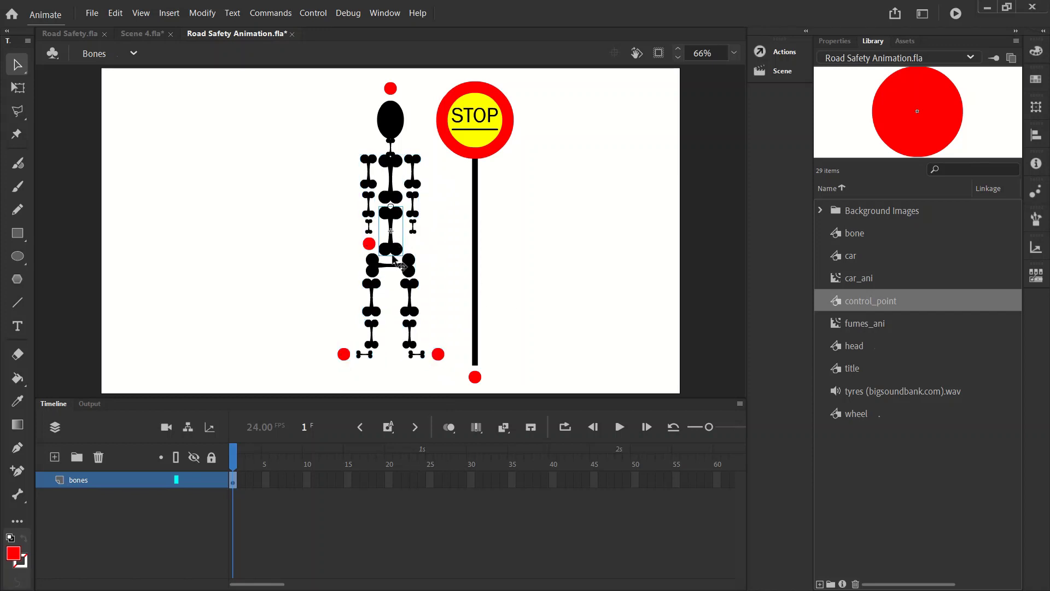
{"action": "left_click", "coordinate": [423, 280]}
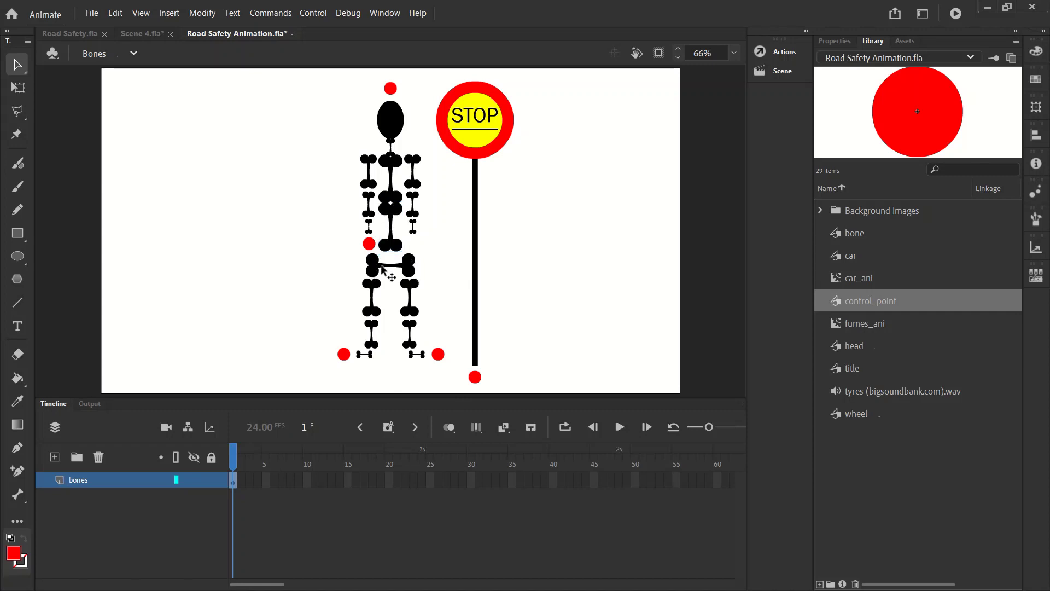
{"action": "left_click", "coordinate": [381, 266]}
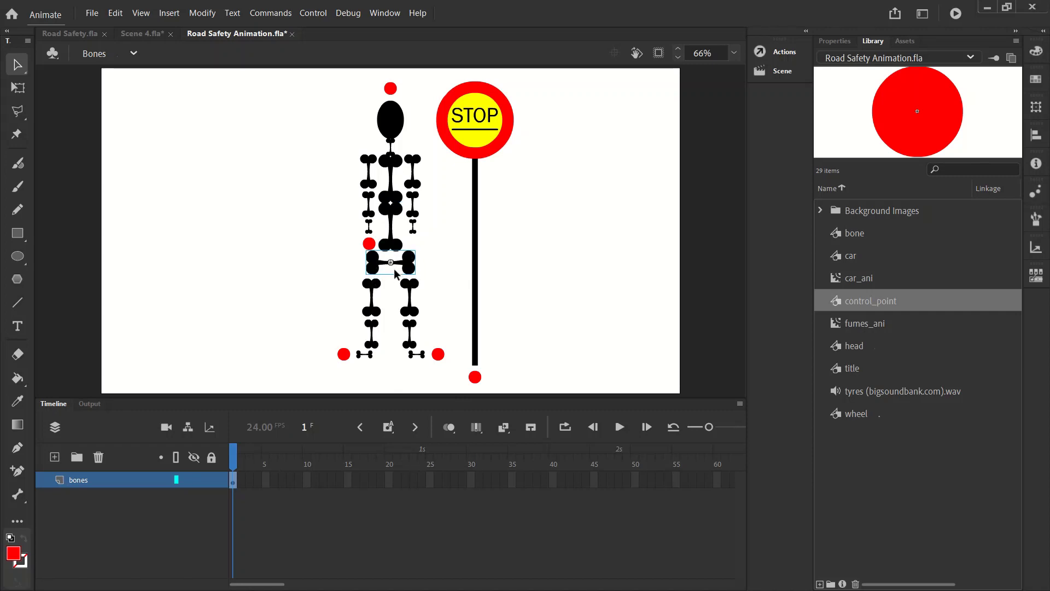
{"action": "key", "text": "Up"}
{"action": "key", "text": "Up"}
{"action": "key", "text": "Up"}
{"action": "key", "text": "Up"}
{"action": "key", "text": "Up"}
{"action": "key", "text": "Up"}
{"action": "key", "text": "Up"}
{"action": "key", "text": "Up"}
{"action": "key", "text": "Up"}
{"action": "key", "text": "Up"}
{"action": "key", "text": "Up"}
{"action": "key", "text": "Up"}
{"action": "key", "text": "Up"}
{"action": "key", "text": "Up"}
{"action": "key", "text": "Up"}
{"action": "key", "text": "Up"}
{"action": "key", "text": "Up"}
{"action": "key", "text": "Up"}
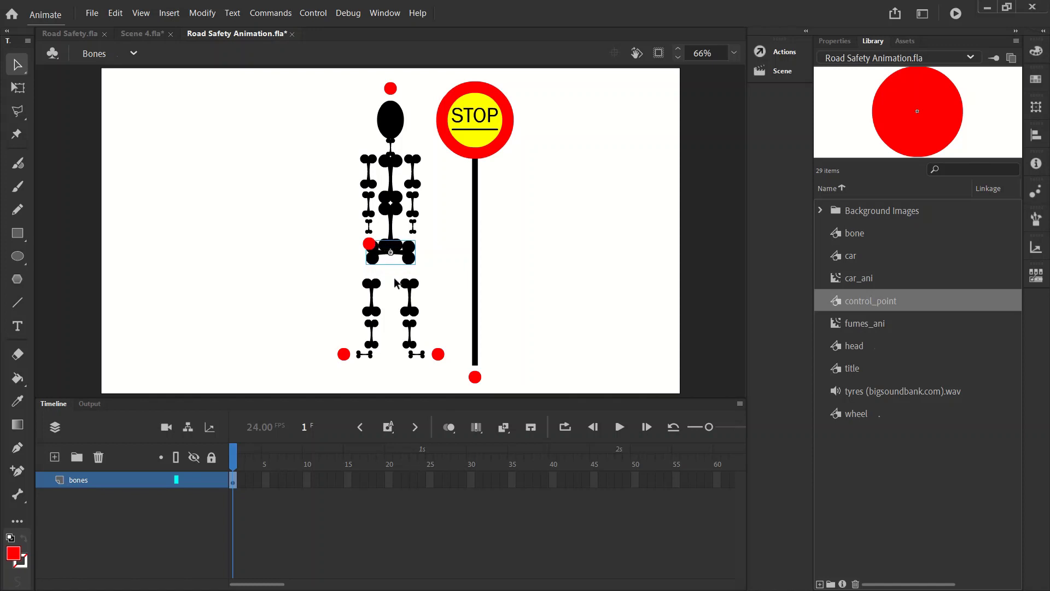
Select all leg and foot bones with their foot control points, and nudge them up to meet the hip bone's ends.
{"action": "left_click", "coordinate": [382, 294]}
{"action": "left_click_drag", "start_coordinate": [322, 287], "coordinate": [455, 378]}
{"action": "key", "text": "Up"}
{"action": "key", "text": "Up"}
{"action": "key", "text": "Up"}
{"action": "key", "text": "Up"}
{"action": "key", "text": "Up"}
{"action": "key", "text": "Up"}
{"action": "key", "text": "Up"}
{"action": "key", "text": "Up"}
{"action": "key", "text": "Up"}
{"action": "key", "text": "Up"}
{"action": "key", "text": "Up"}
{"action": "key", "text": "Up"}
{"action": "key", "text": "Up"}
{"action": "key", "text": "Up"}
{"action": "key", "text": "Up"}
{"action": "key", "text": "Up"}
{"action": "key", "text": "Up"}
{"action": "key", "text": "Up"}
{"action": "key", "text": "Up"}
{"action": "key", "text": "Up"}
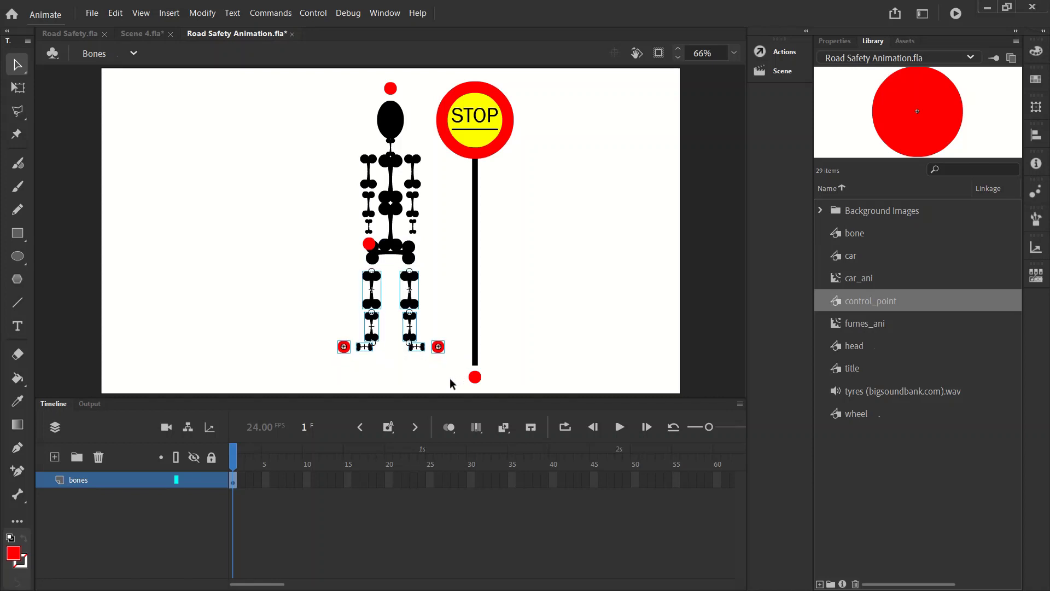
{"action": "key", "text": "Up"}
{"action": "key", "text": "Up"}
{"action": "key", "text": "Up"}
{"action": "key", "text": "Up"}
{"action": "key", "text": "Up"}
{"action": "key", "text": "Up"}
{"action": "key", "text": "Up"}
{"action": "key", "text": "Up"}
{"action": "key", "text": "Up"}
{"action": "key", "text": "Up"}
{"action": "key", "text": "Up"}
{"action": "key", "text": "Up"}
{"action": "key", "text": "Up"}
{"action": "key", "text": "Up"}
{"action": "key", "text": "Up"}
{"action": "key", "text": "Up"}
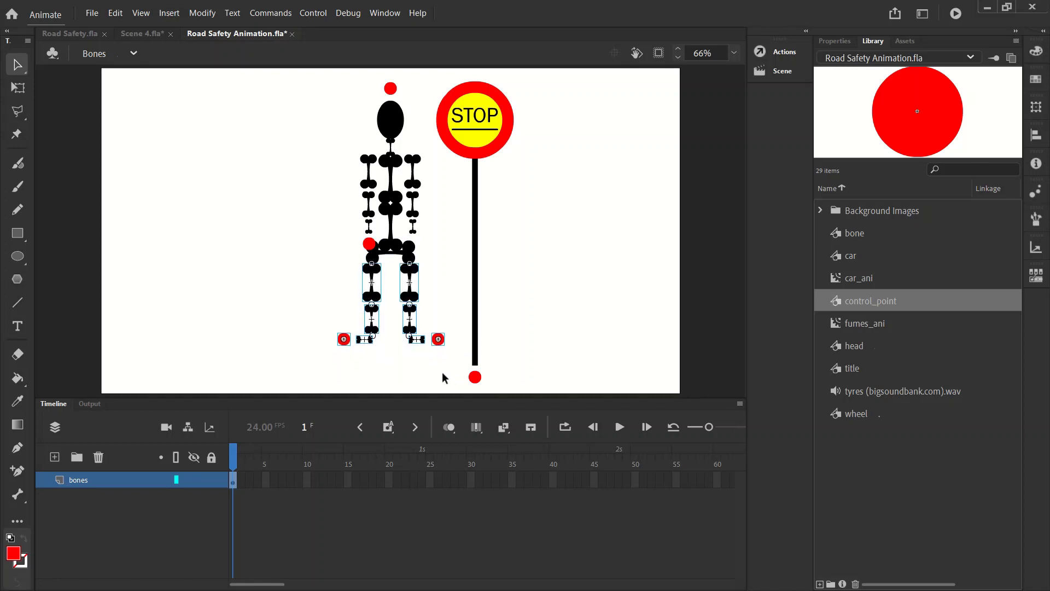
{"action": "left_click", "coordinate": [372, 280]}
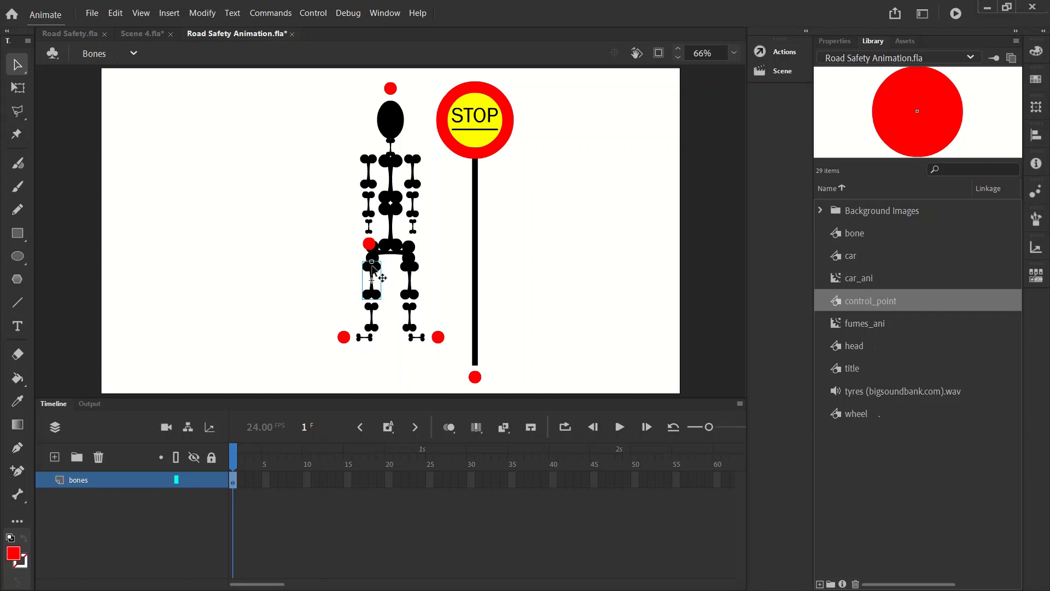
Select the lower leg bones, foot bones and foot control points, nudge them up against the upper leg bones, and deselect.
{"action": "left_click_drag", "start_coordinate": [326, 320], "coordinate": [451, 359]}
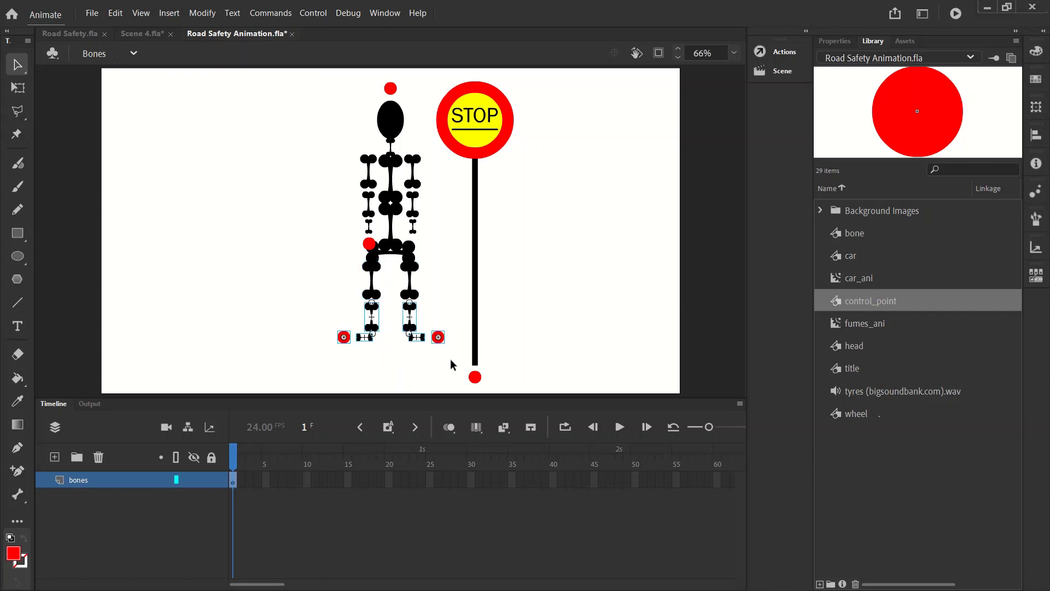
{"action": "key", "text": "Up"}
{"action": "key", "text": "Up"}
{"action": "key", "text": "Up"}
{"action": "key", "text": "Up"}
{"action": "key", "text": "Up"}
{"action": "key", "text": "Up"}
{"action": "key", "text": "Up"}
{"action": "key", "text": "Up"}
{"action": "key", "text": "Up"}
{"action": "key", "text": "Up"}
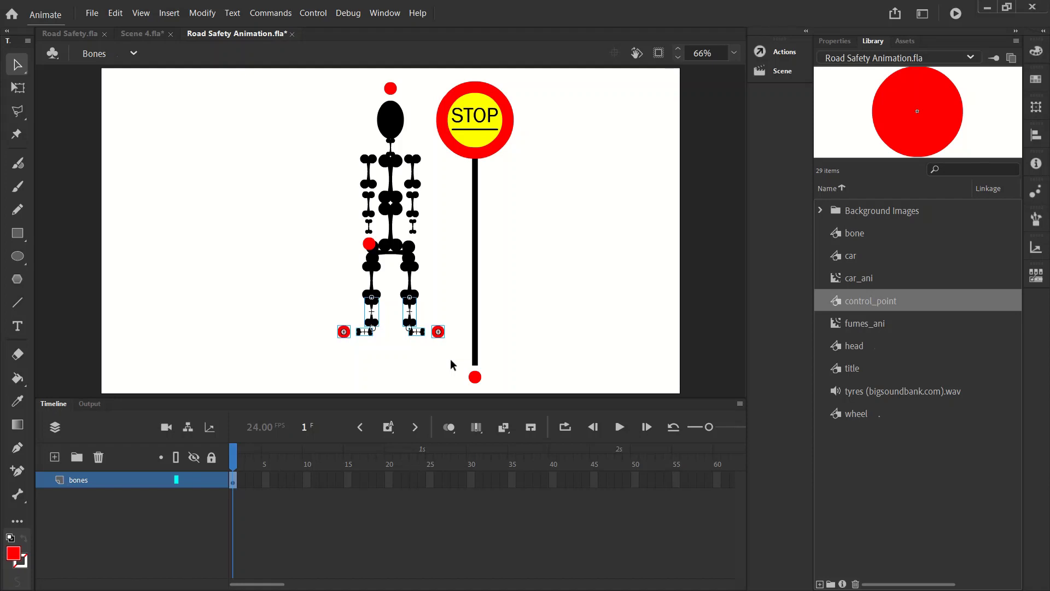
{"action": "left_click", "coordinate": [420, 342]}
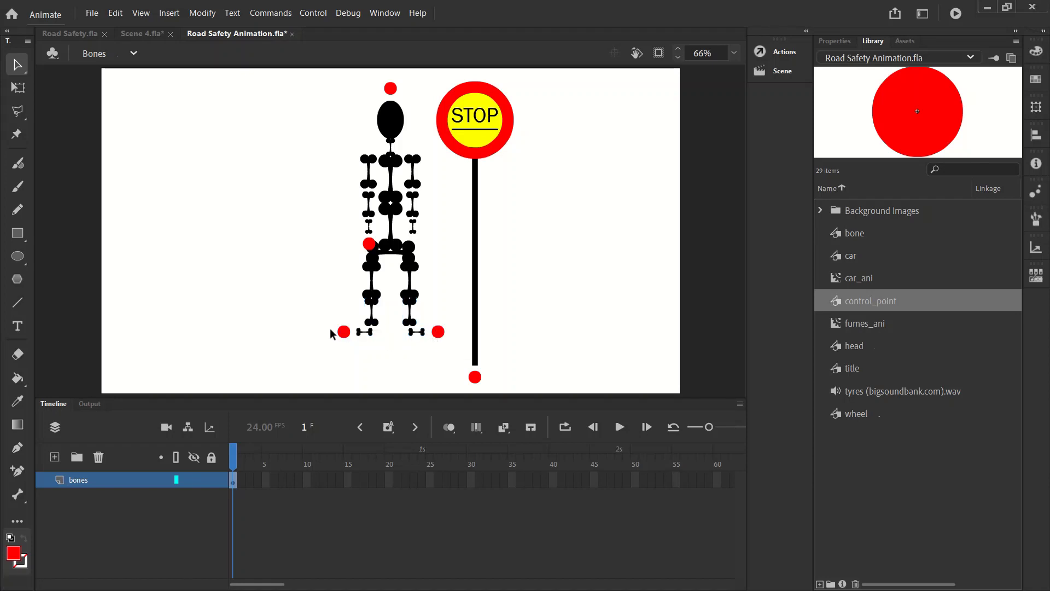
Nudge the foot bones and their control points up to the ends of the lower leg bones, and deselect.
{"action": "left_click_drag", "start_coordinate": [330, 329], "coordinate": [447, 344]}
{"action": "key", "text": "Up"}
{"action": "key", "text": "Up"}
{"action": "key", "text": "Up"}
{"action": "key", "text": "Up"}
{"action": "key", "text": "Up"}
{"action": "key", "text": "Up"}
{"action": "key", "text": "Up"}
{"action": "key", "text": "Up"}
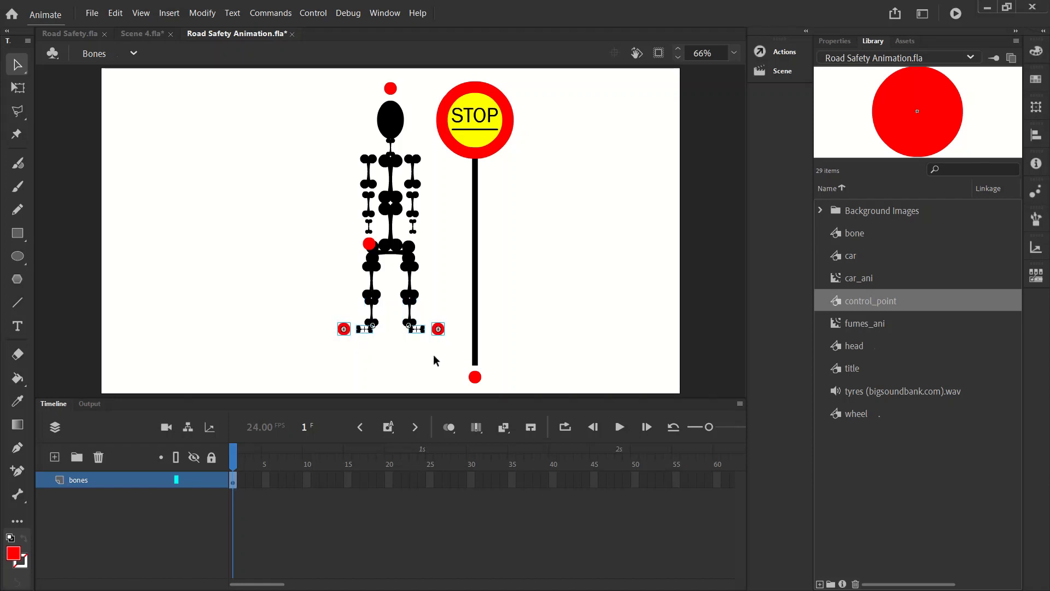
{"action": "left_click", "coordinate": [433, 354]}
Shift each foot bone slightly inward to touch its lower leg bone, and align the foot control points with the feet.
{"action": "left_click", "coordinate": [420, 329]}
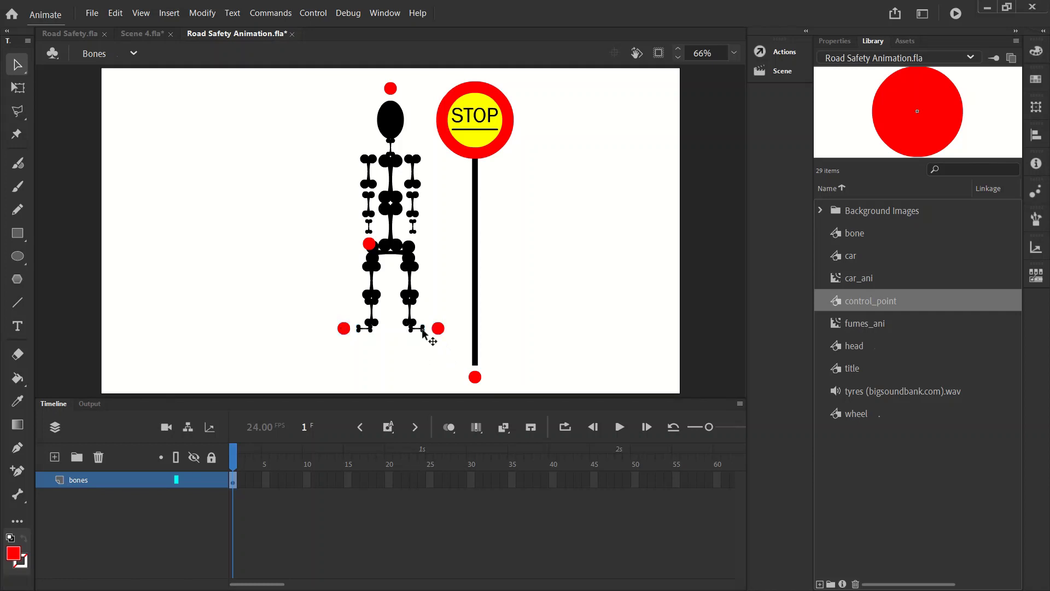
{"action": "left_click", "coordinate": [365, 328]}
{"action": "left_click", "coordinate": [343, 328]}
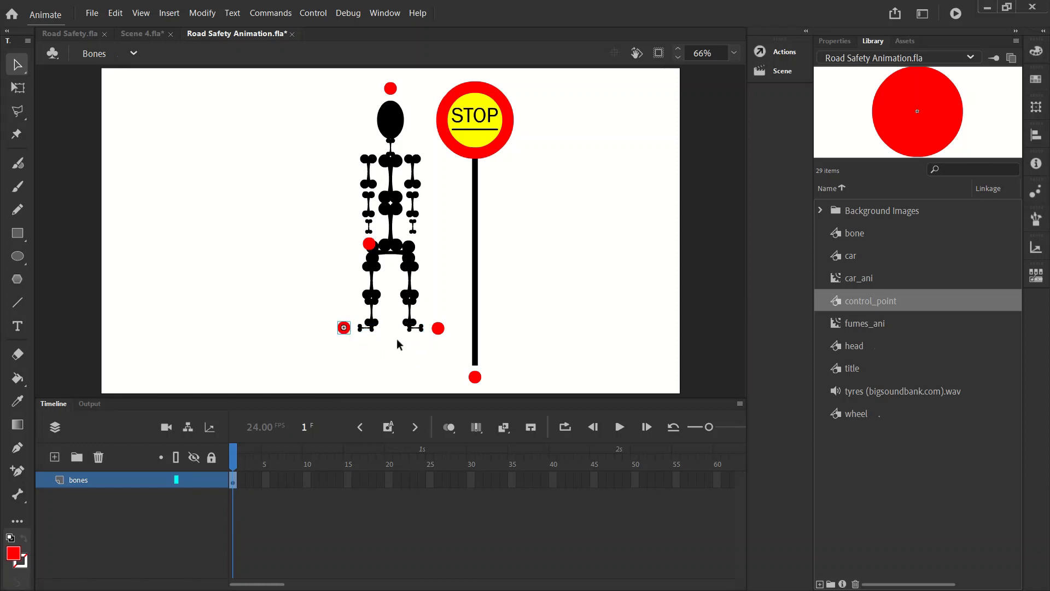
{"action": "left_click", "coordinate": [443, 339]}
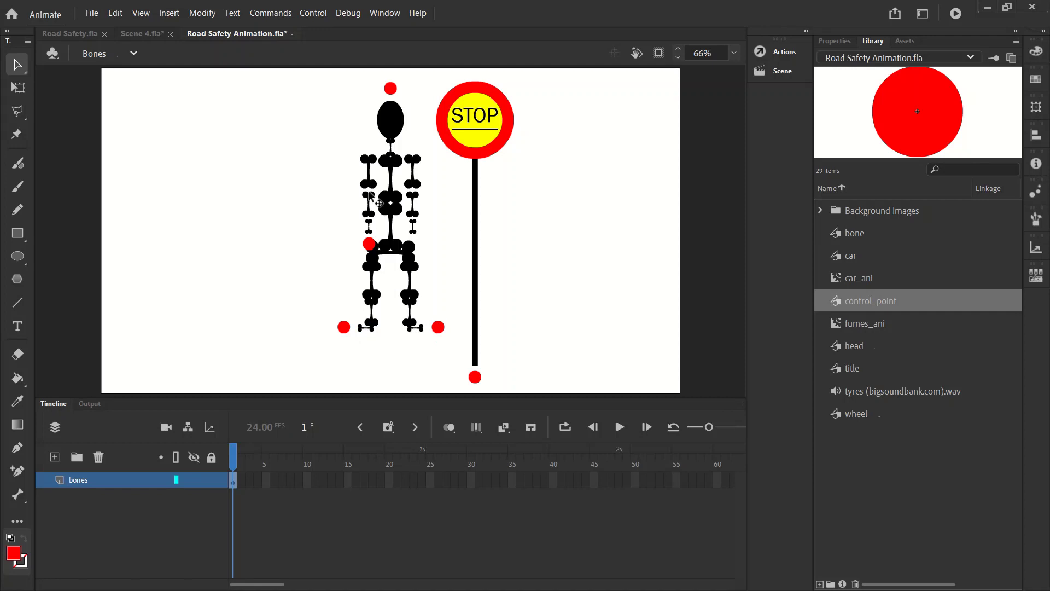
Lower both upper arm bones slightly and move them inward so that they meet the upper spine bone at the shoulders.
{"action": "left_click", "coordinate": [369, 174]}
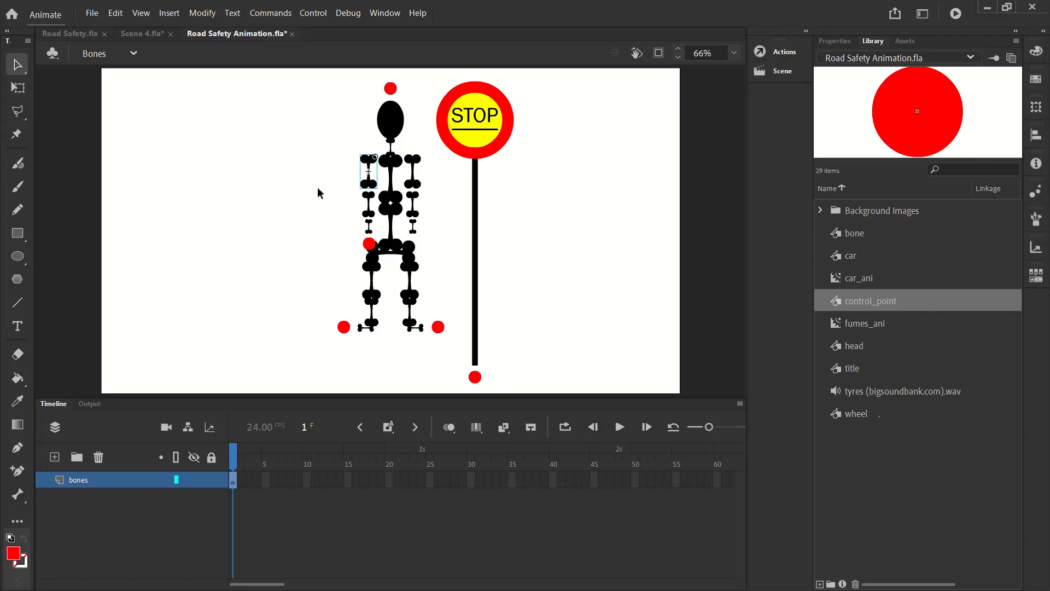
{"action": "left_click", "coordinate": [414, 174], "text": "shift"}
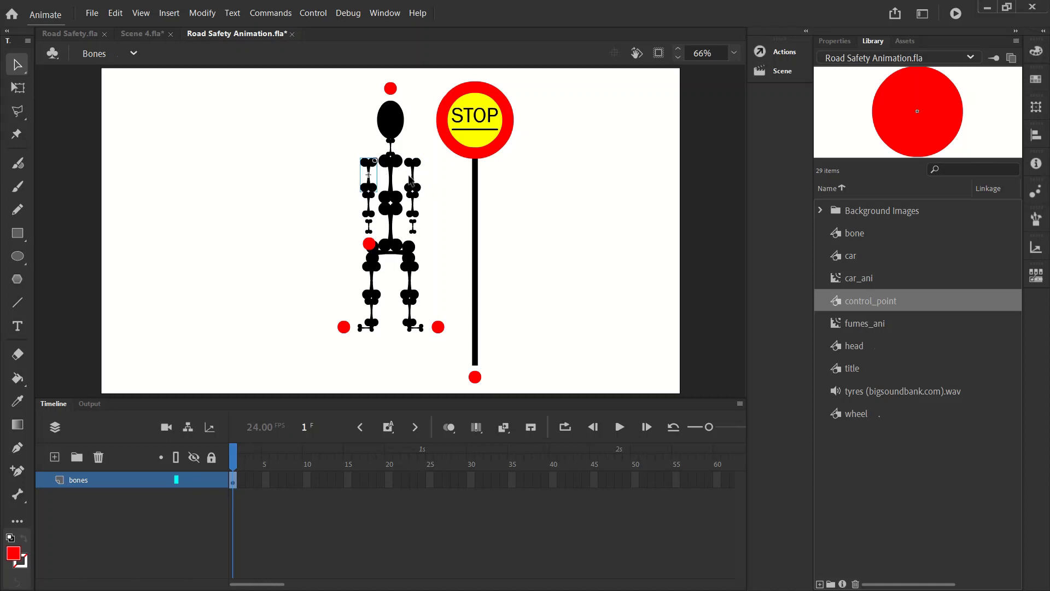
{"action": "left_click_drag", "start_coordinate": [416, 180], "coordinate": [418, 186]}
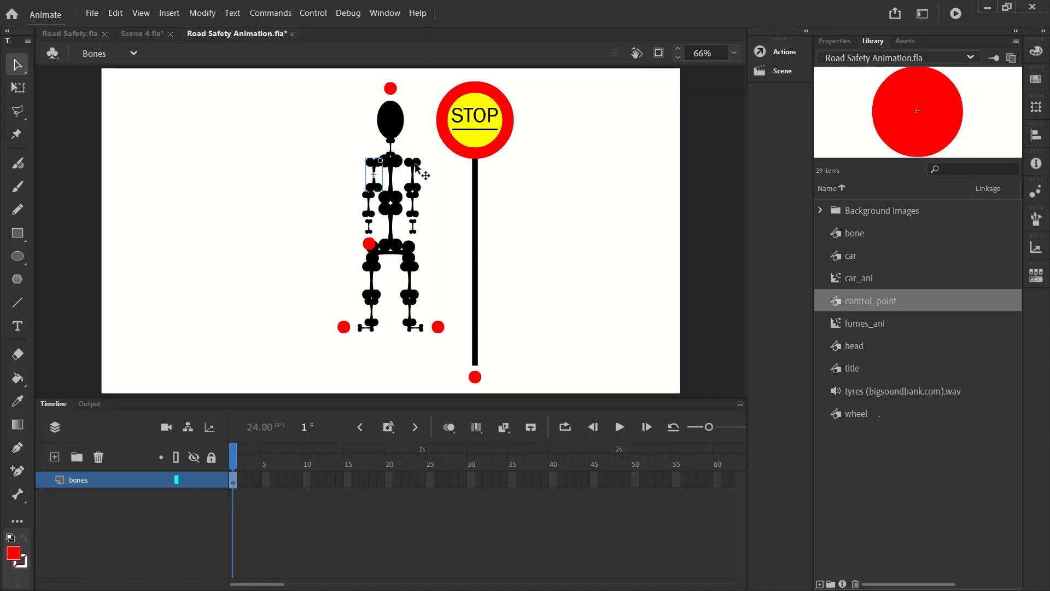
{"action": "left_click", "coordinate": [419, 174]}
{"action": "key", "text": "Left"}
{"action": "key", "text": "Left"}
{"action": "key", "text": "Left"}
{"action": "key", "text": "Left"}
{"action": "key", "text": "Left"}
{"action": "key", "text": "Left"}
{"action": "key", "text": "Left"}
{"action": "left_click", "coordinate": [425, 192]}
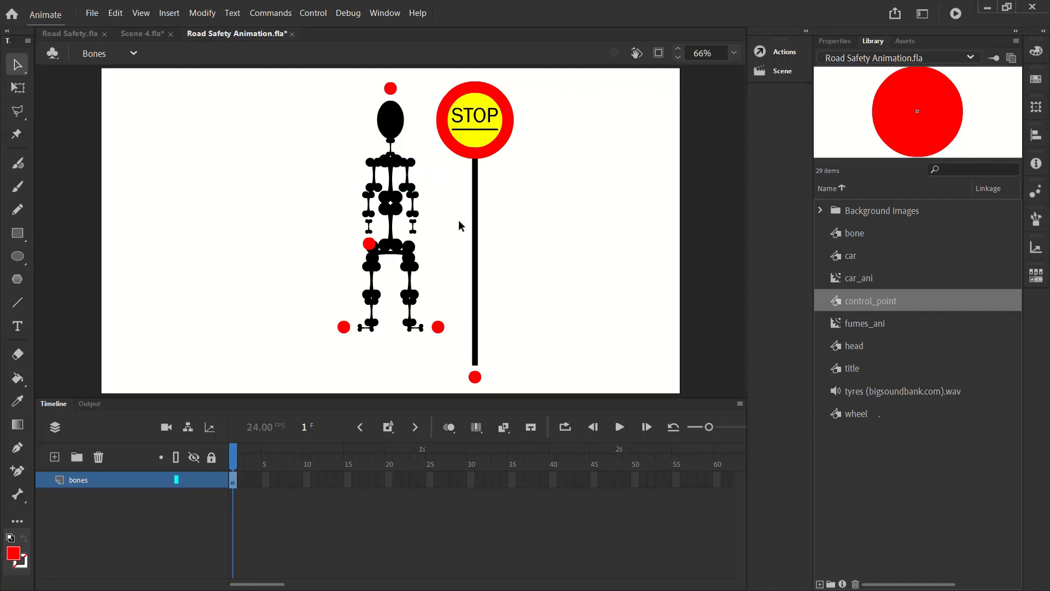
Nudge both forearm bones inward to line up beneath the upper arm bones.
{"action": "left_click", "coordinate": [369, 203]}
{"action": "key", "text": "Right"}
{"action": "key", "text": "Right"}
{"action": "key", "text": "Right"}
{"action": "key", "text": "Right"}
{"action": "key", "text": "Right"}
{"action": "key", "text": "Right"}
{"action": "key", "text": "Right"}
{"action": "key", "text": "Right"}
{"action": "key", "text": "Right"}
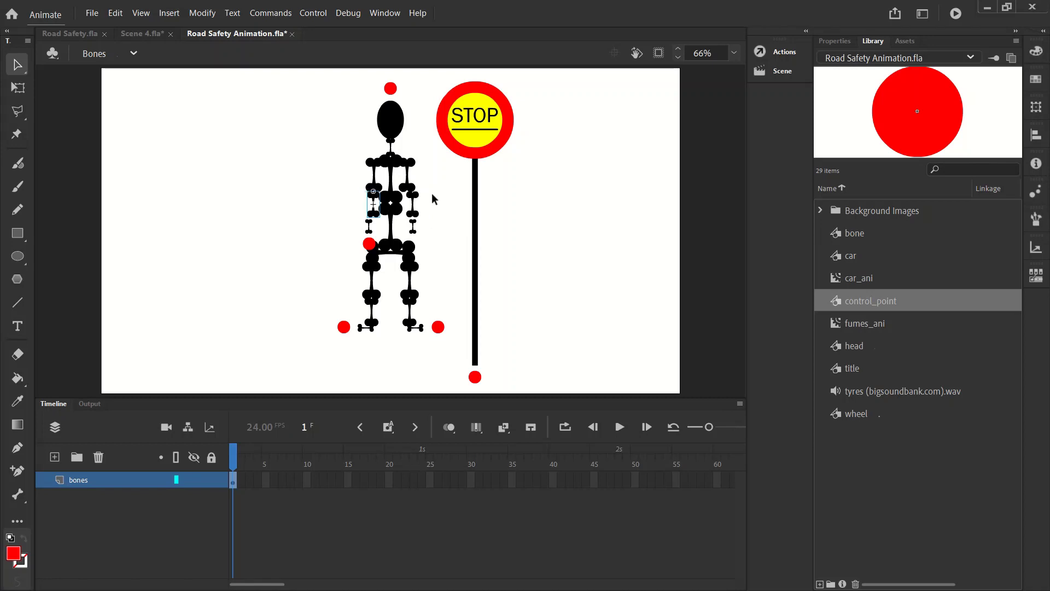
{"action": "key", "text": "Right"}
{"action": "key", "text": "Right"}
{"action": "left_click", "coordinate": [411, 204]}
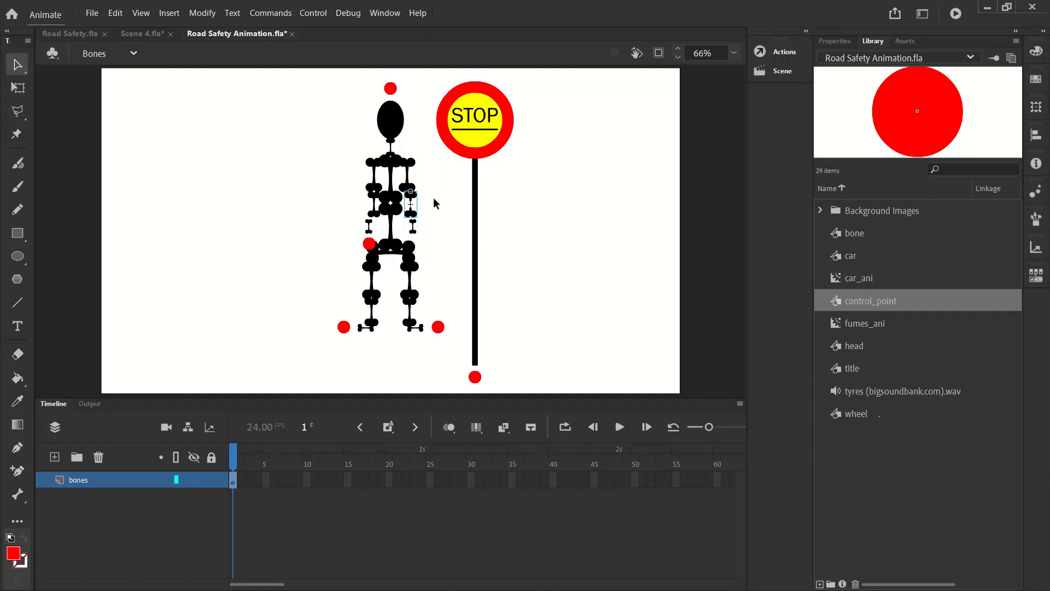
{"action": "left_click", "coordinate": [433, 199]}
{"action": "key", "text": "ctrl+z"}
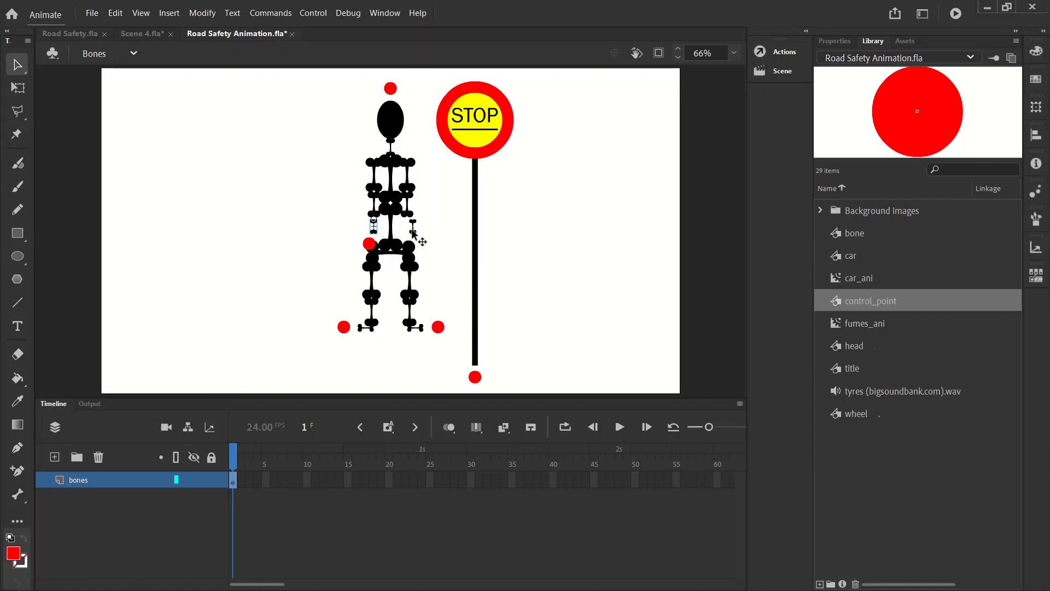
Move both hand bones inward and up to join the ends of the forearm bones.
{"action": "left_click", "coordinate": [411, 226]}
{"action": "left_click", "coordinate": [424, 233]}
{"action": "left_click", "coordinate": [411, 229]}
{"action": "left_click", "coordinate": [414, 236]}
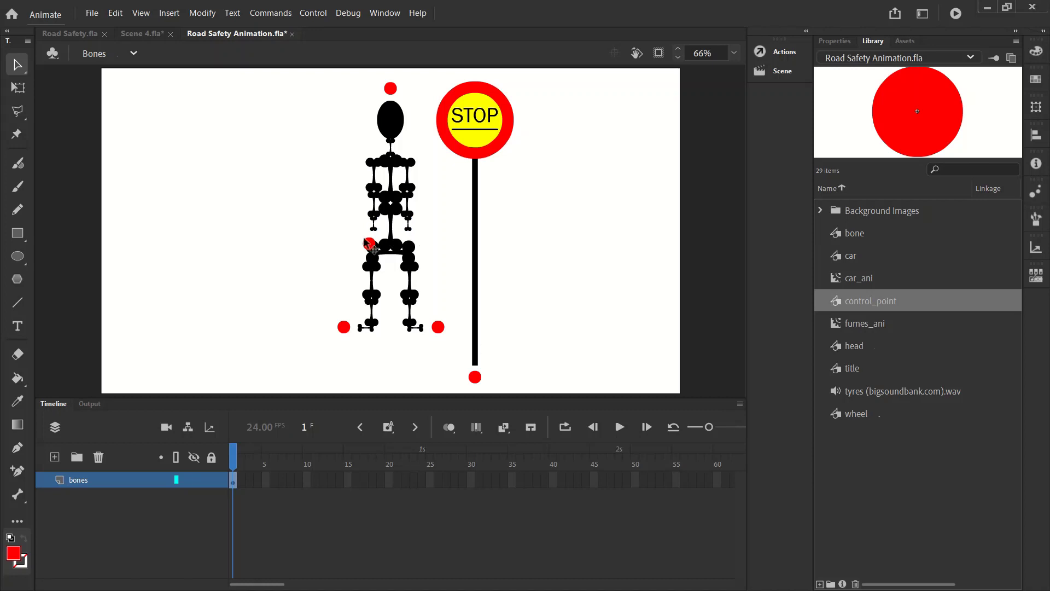
Center the hand's control point just below the hand bone, and lower the head's control point closer to the skull.
{"action": "mouse_move", "coordinate": [371, 246]}
{"action": "left_mouse_down"}
{"action": "mouse_move", "coordinate": [351, 228]}
{"action": "mouse_move", "coordinate": [374, 244]}
{"action": "left_mouse_up"}
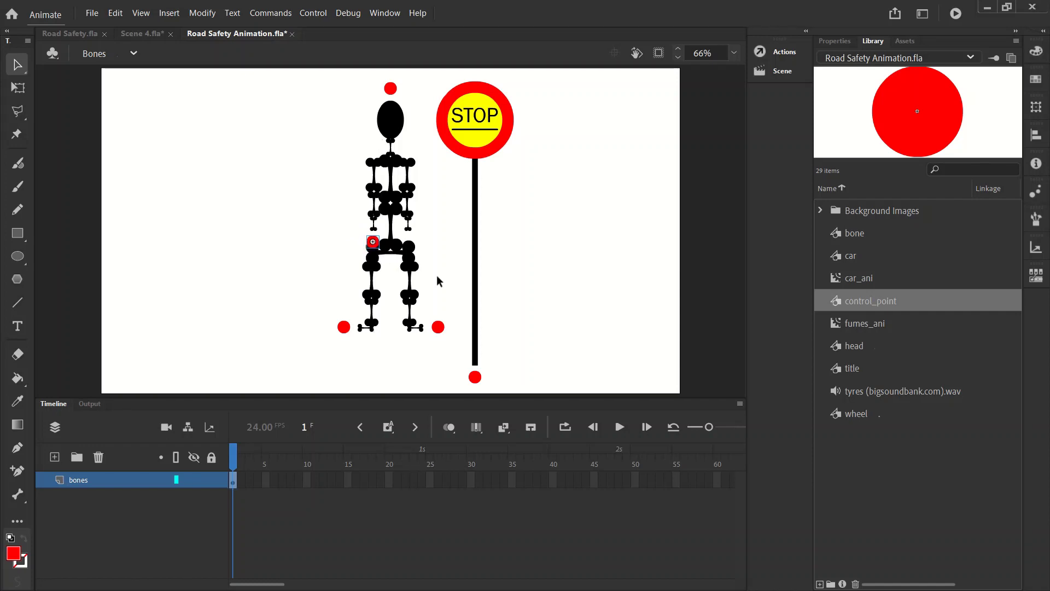
{"action": "left_click", "coordinate": [391, 89]}
{"action": "left_click", "coordinate": [433, 192]}
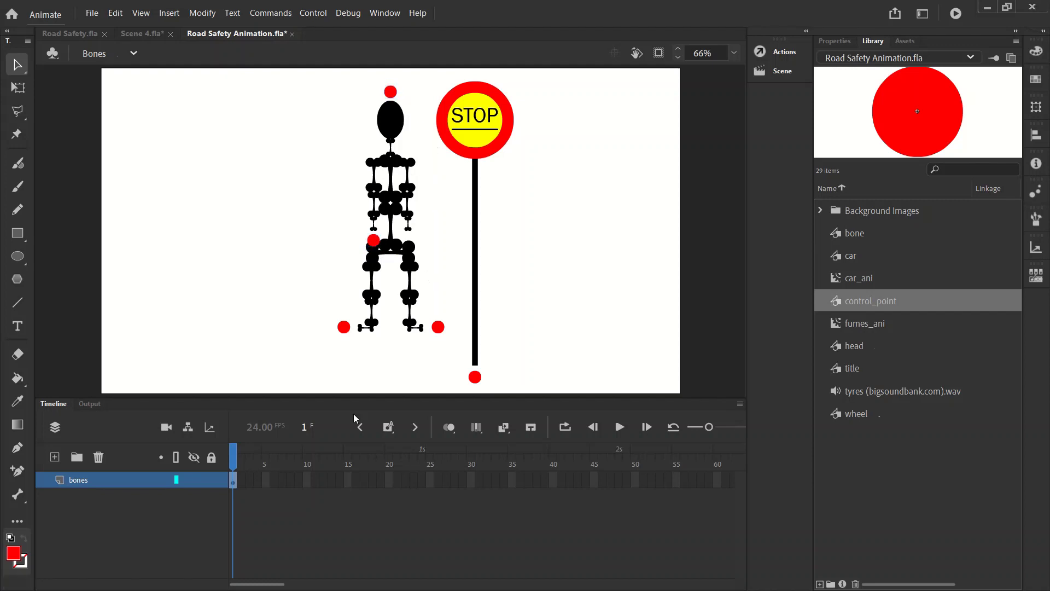
Move both foot control points slightly inward toward the foot bones, and deselect.
{"action": "left_click", "coordinate": [343, 328]}
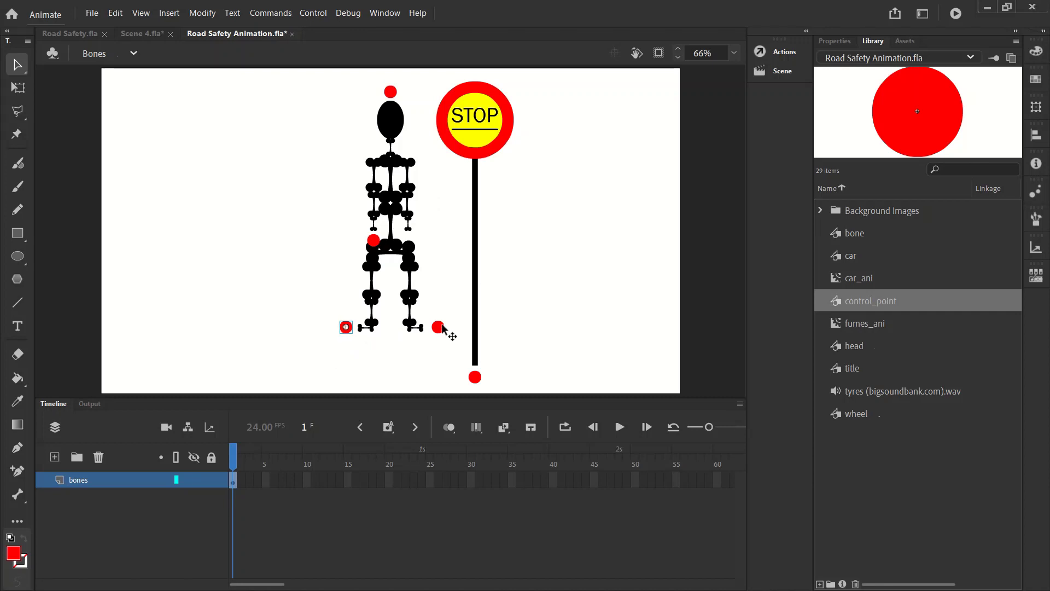
{"action": "left_click_drag", "start_coordinate": [439, 328], "coordinate": [436, 328]}
{"action": "left_click", "coordinate": [538, 336]}
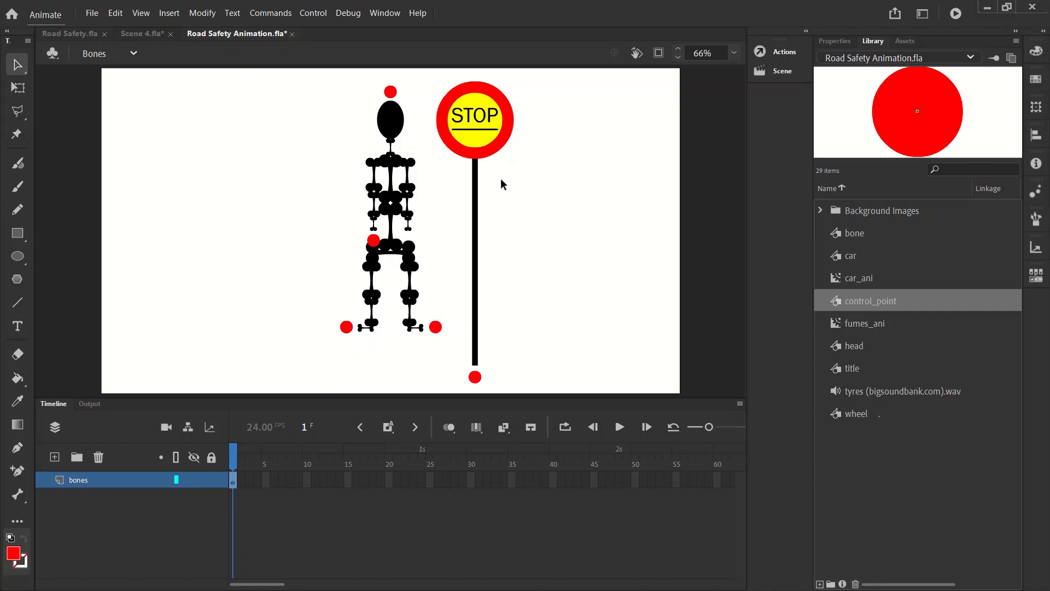
{"action": "left_click", "coordinate": [485, 149]}
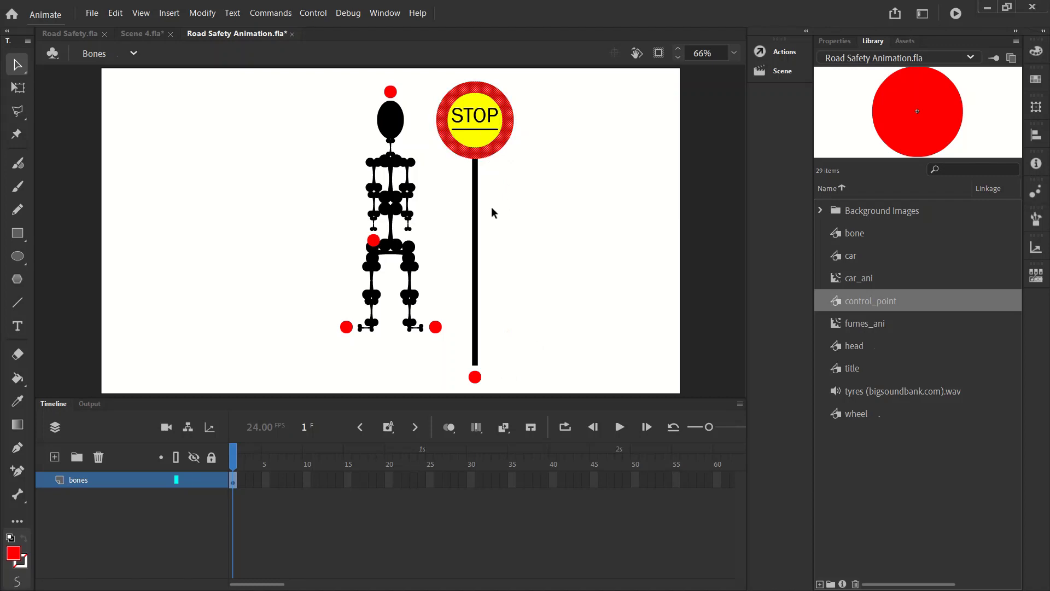
{"action": "left_click", "coordinate": [474, 196]}
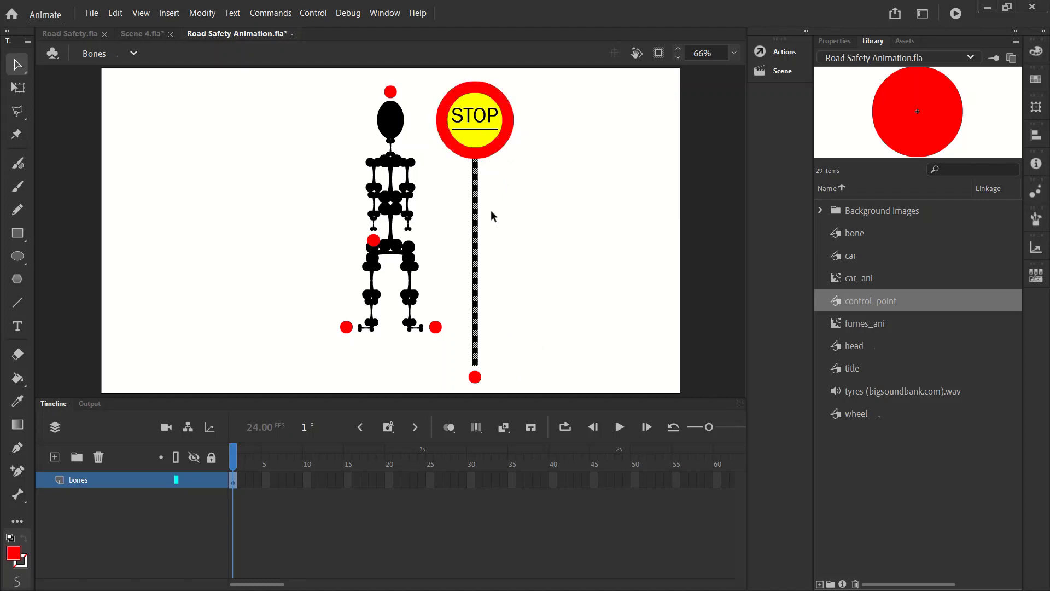
{"action": "left_click", "coordinate": [498, 168]}
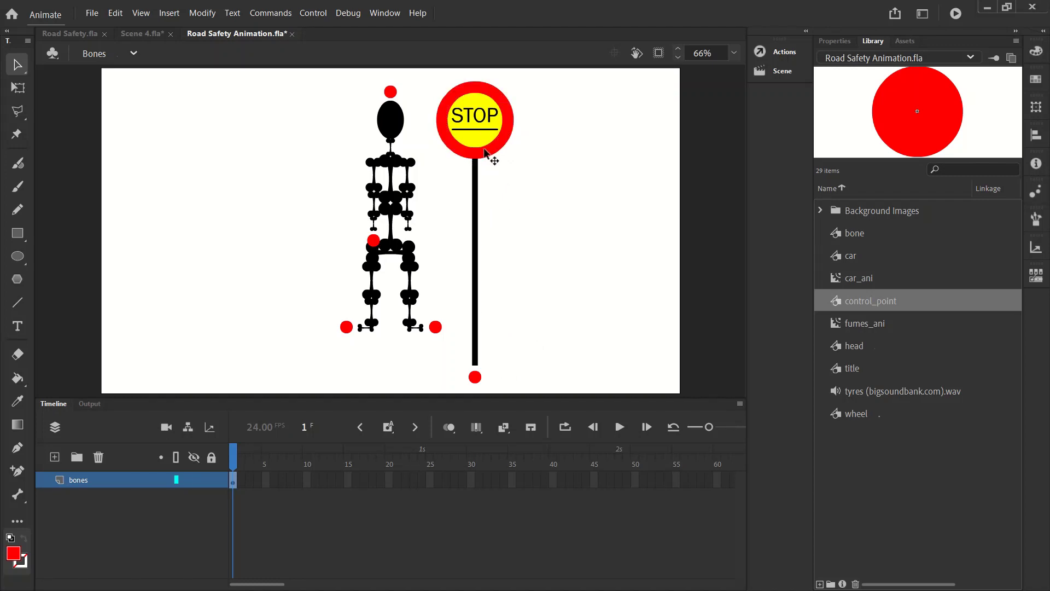
Shorten the STOP sign's pole with Free Transform and shift it up, and lower the disc onto the pole's upper end.
{"action": "left_click", "coordinate": [475, 220]}
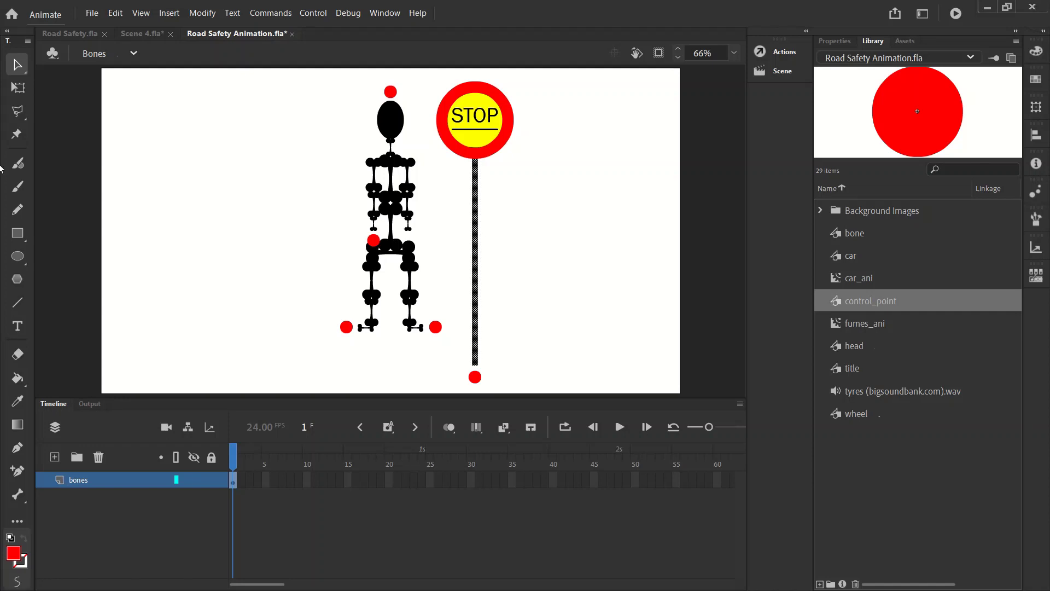
{"action": "left_click", "coordinate": [16, 87]}
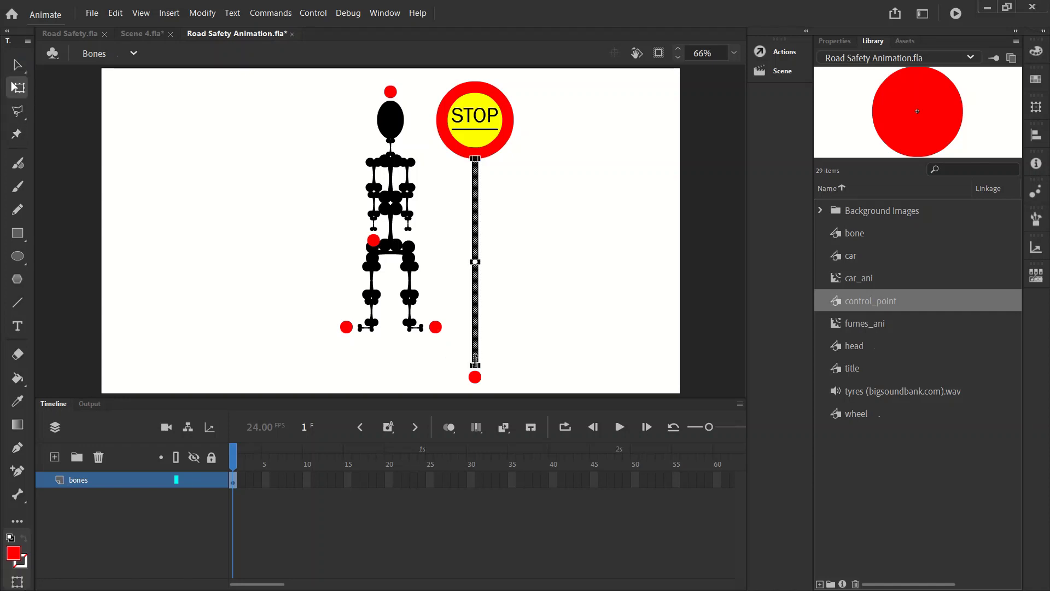
{"action": "left_click_drag", "start_coordinate": [475, 365], "coordinate": [474, 352]}
{"action": "left_click", "coordinate": [543, 324]}
{"action": "left_click", "coordinate": [475, 213]}
{"action": "left_click_drag", "start_coordinate": [475, 160], "coordinate": [474, 170]}
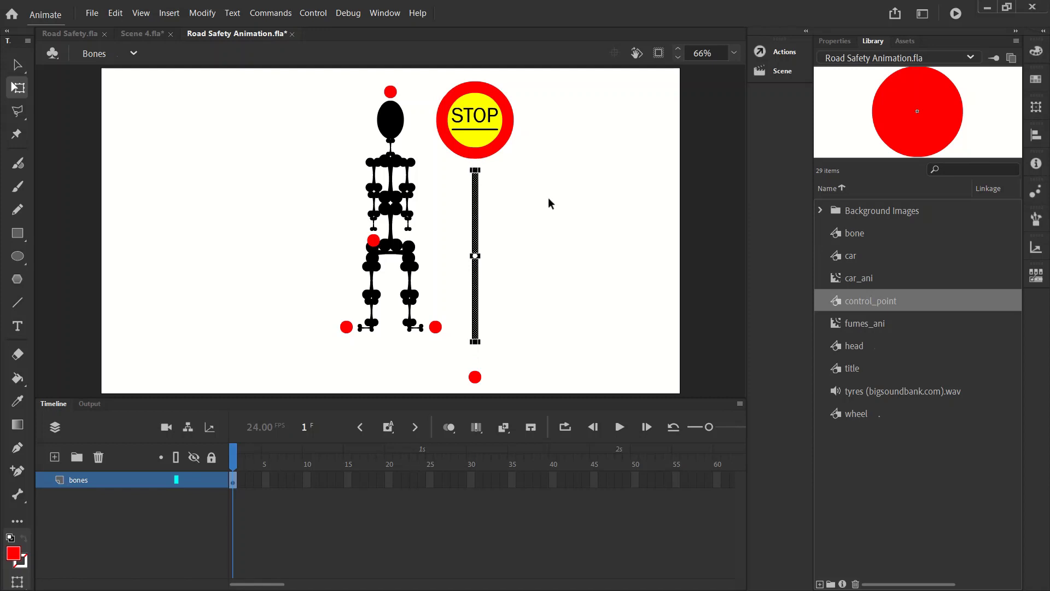
{"action": "left_click", "coordinate": [554, 231]}
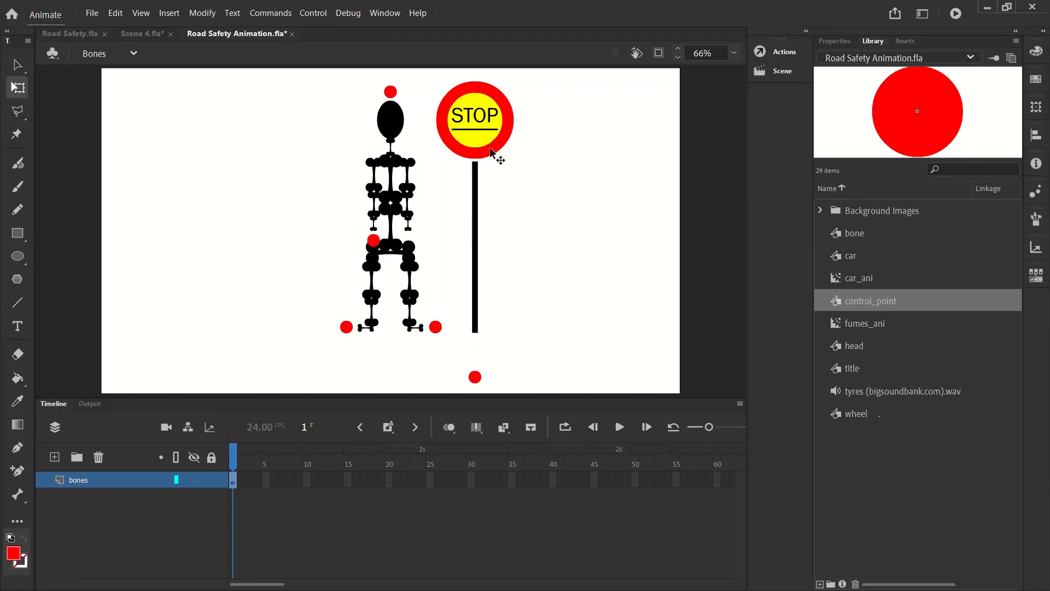
{"action": "left_click", "coordinate": [491, 148]}
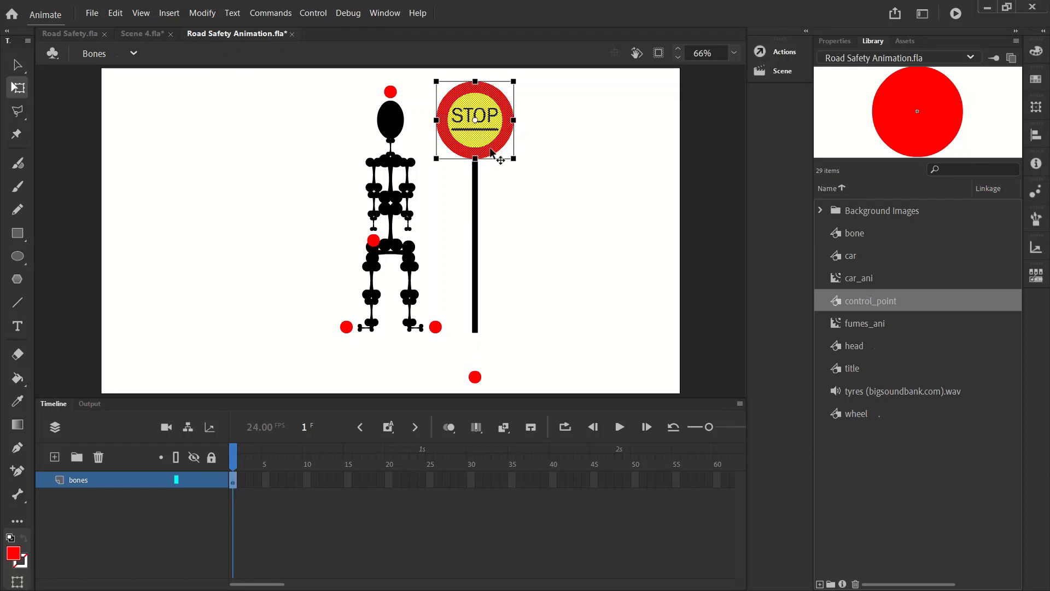
{"action": "left_click", "coordinate": [520, 202]}
Move the STOP disc and pole together closer to the skeleton, and center the sign's control point just under the pole's base.
{"action": "left_click", "coordinate": [475, 295]}
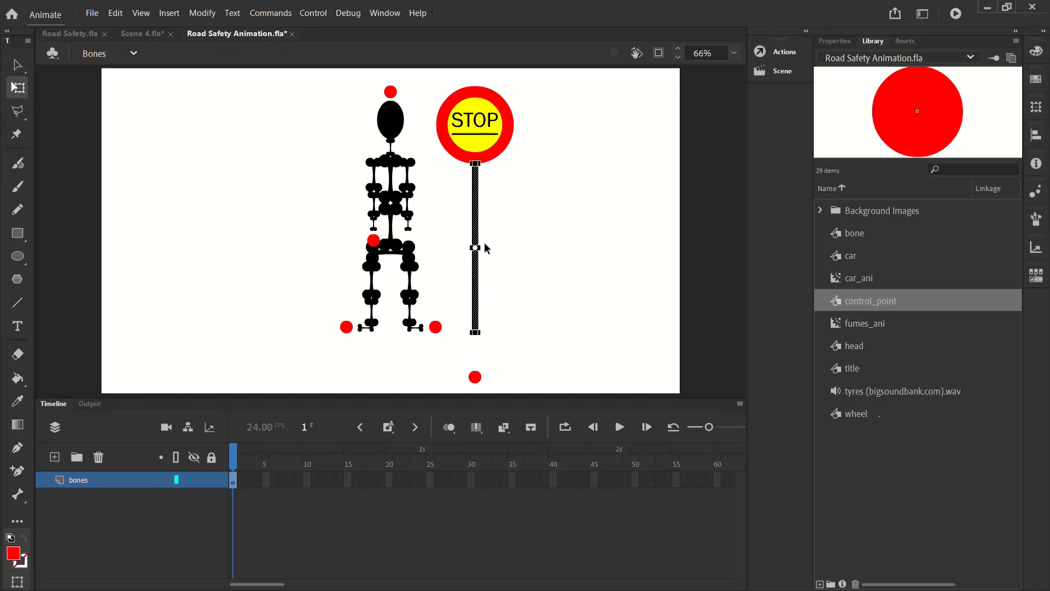
{"action": "left_click", "coordinate": [496, 150], "text": "shift"}
{"action": "key", "text": "shift+Left"}
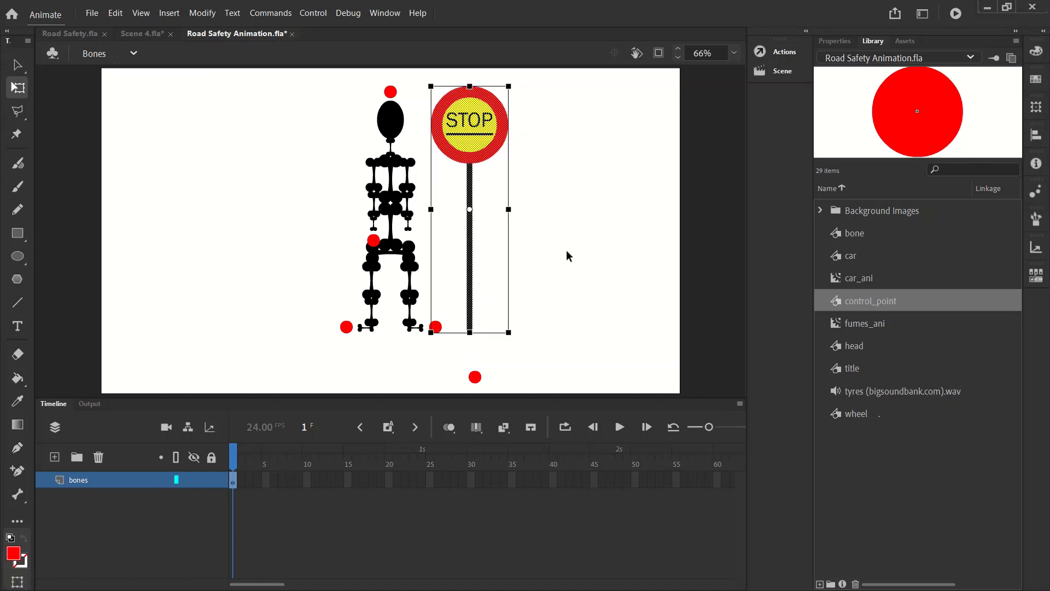
{"action": "key", "text": "shift+Left"}
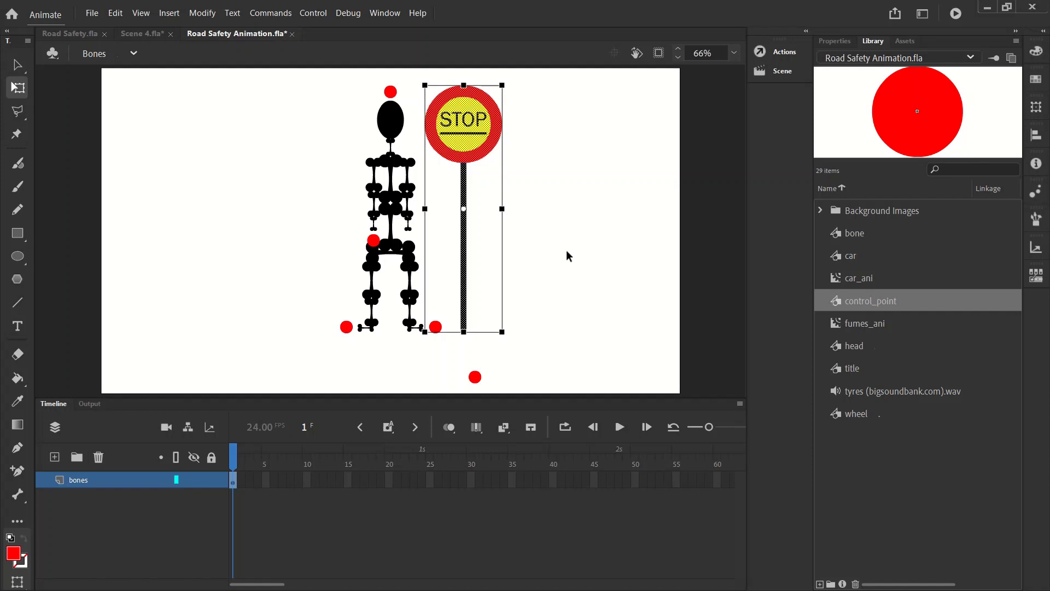
{"action": "left_click", "coordinate": [577, 289]}
{"action": "left_click_drag", "start_coordinate": [474, 376], "coordinate": [466, 346]}
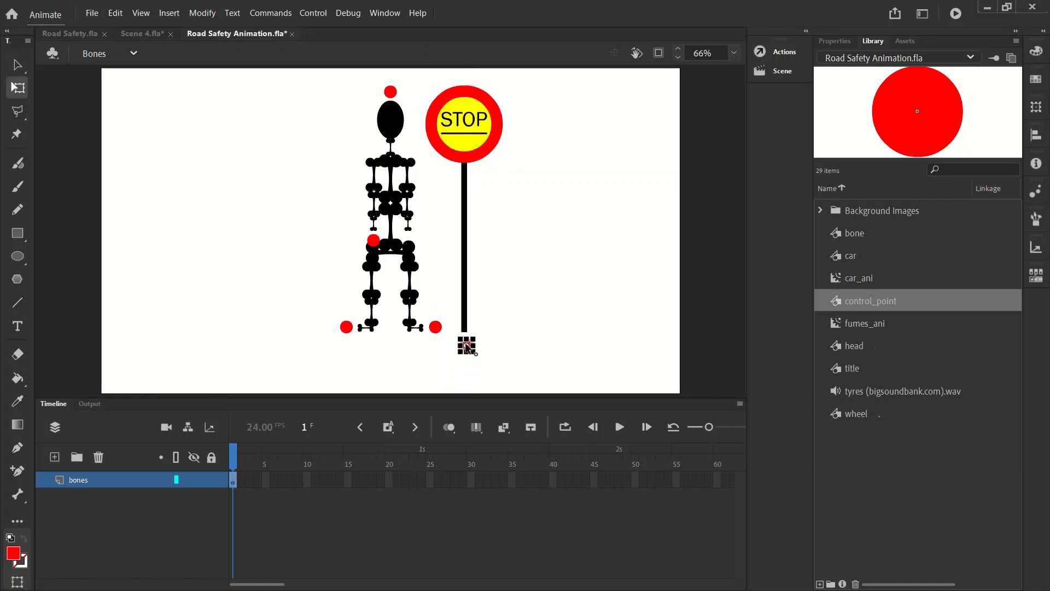
{"action": "left_click", "coordinate": [501, 349]}
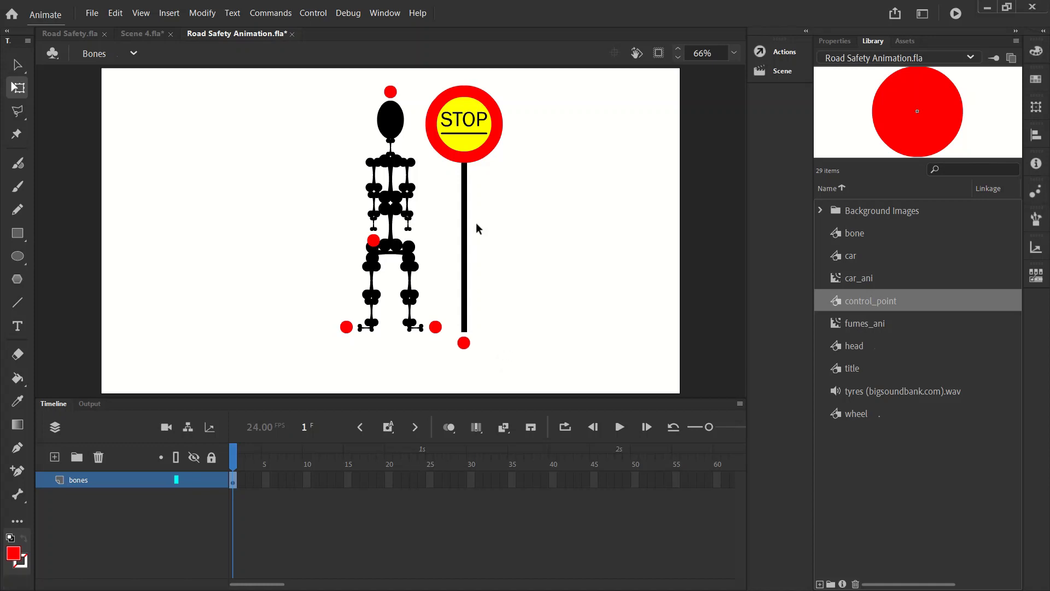
Convert the STOP disc and its pole together into a graphic symbol named lollipop_stick, and deselect it.
{"action": "left_click", "coordinate": [499, 135]}
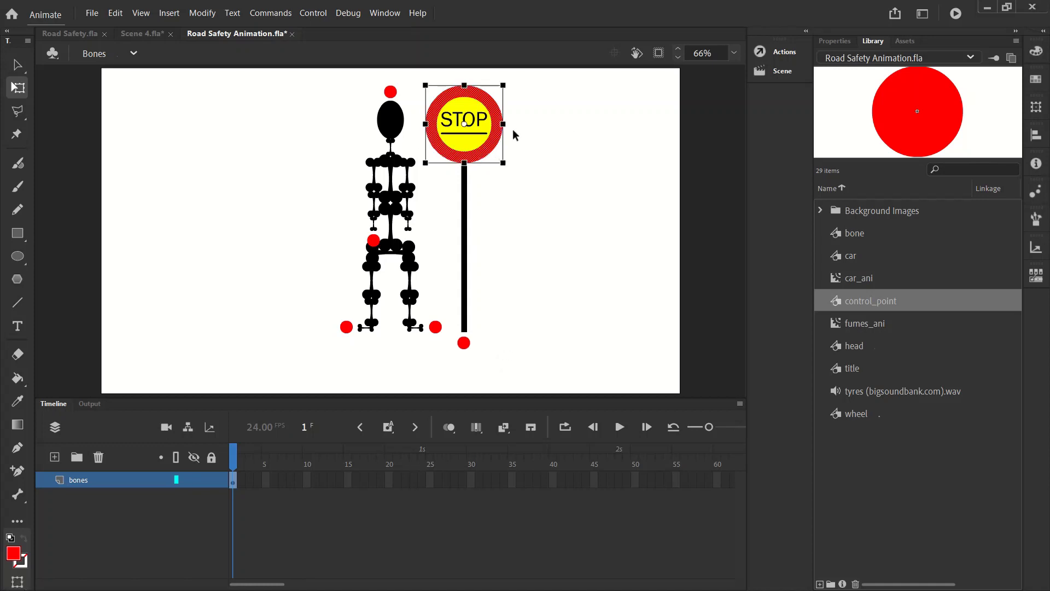
{"action": "left_click", "coordinate": [530, 125]}
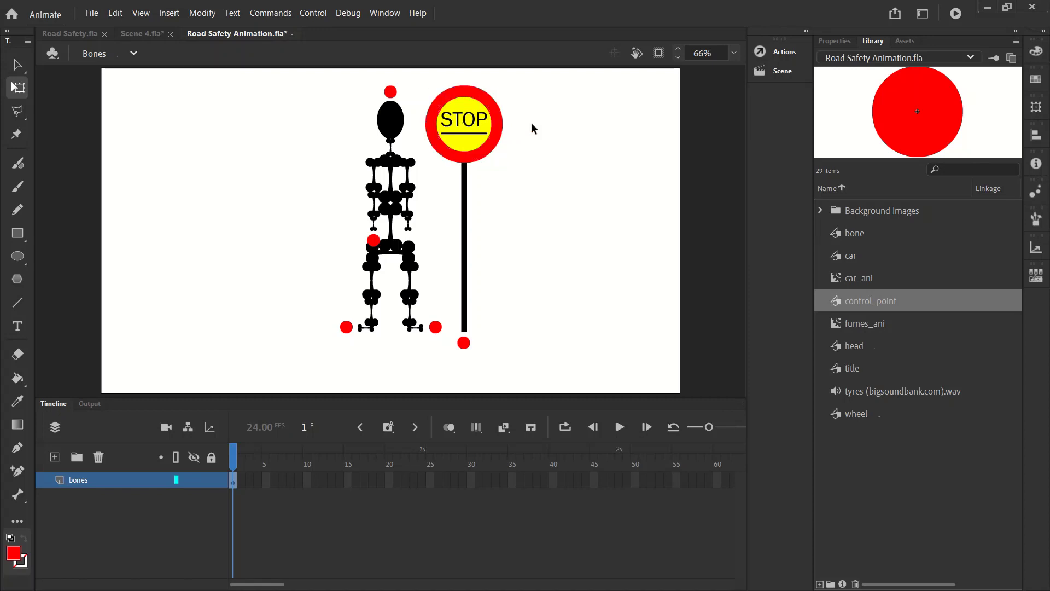
{"action": "left_click", "coordinate": [500, 128]}
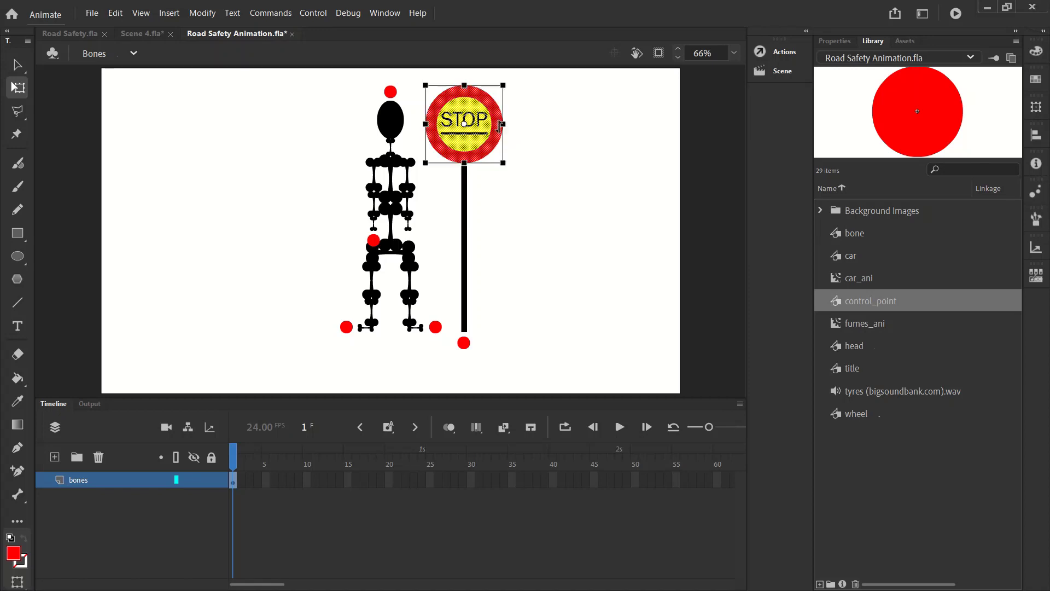
{"action": "left_click", "coordinate": [466, 175], "text": "shift"}
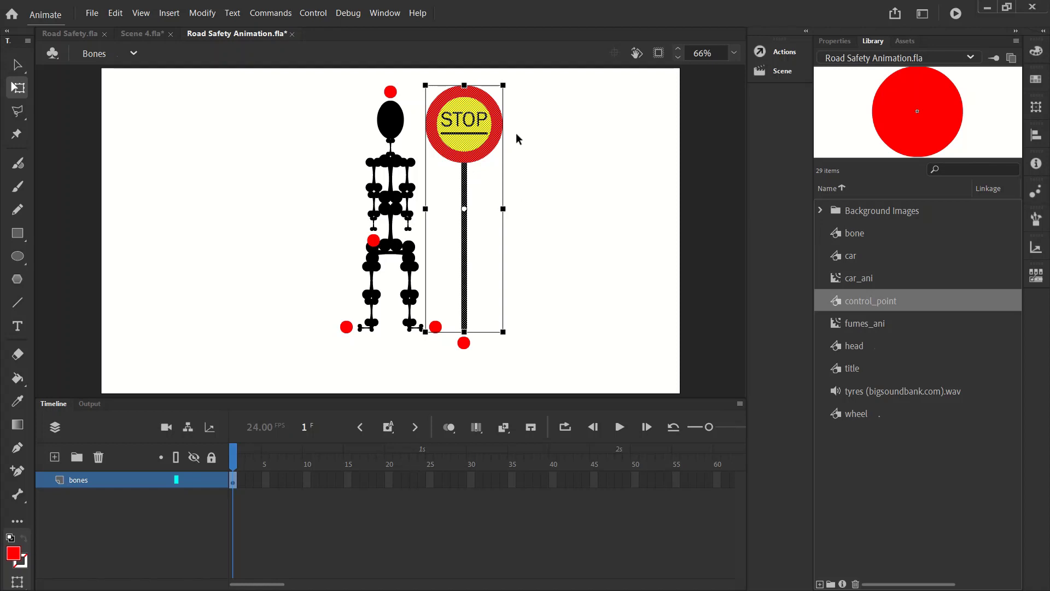
{"action": "key", "text": "F8"}
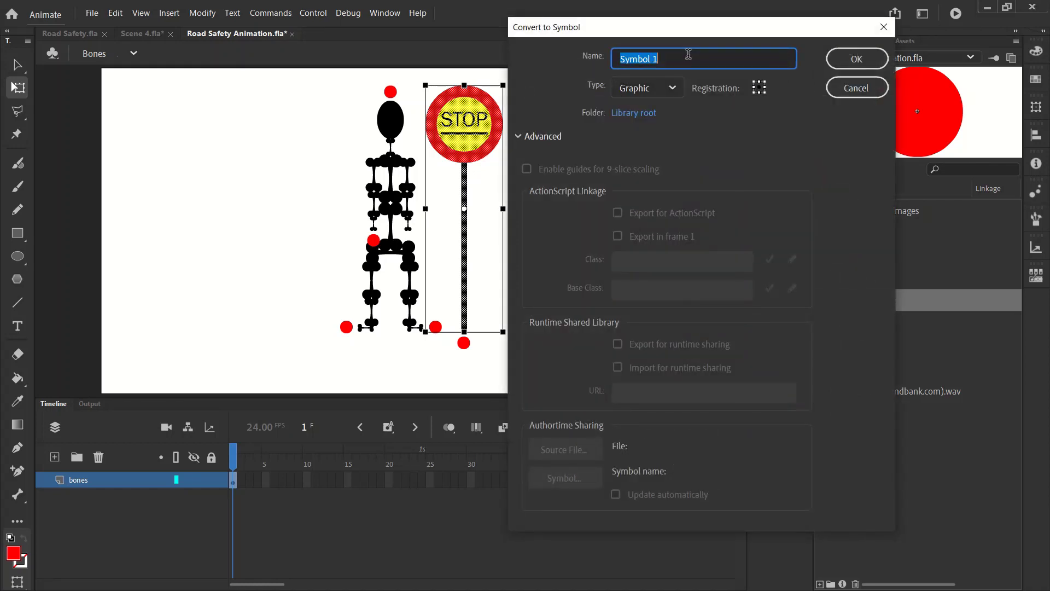
{"action": "type", "text": "lollipop_stick"}
{"action": "left_click", "coordinate": [856, 59]}
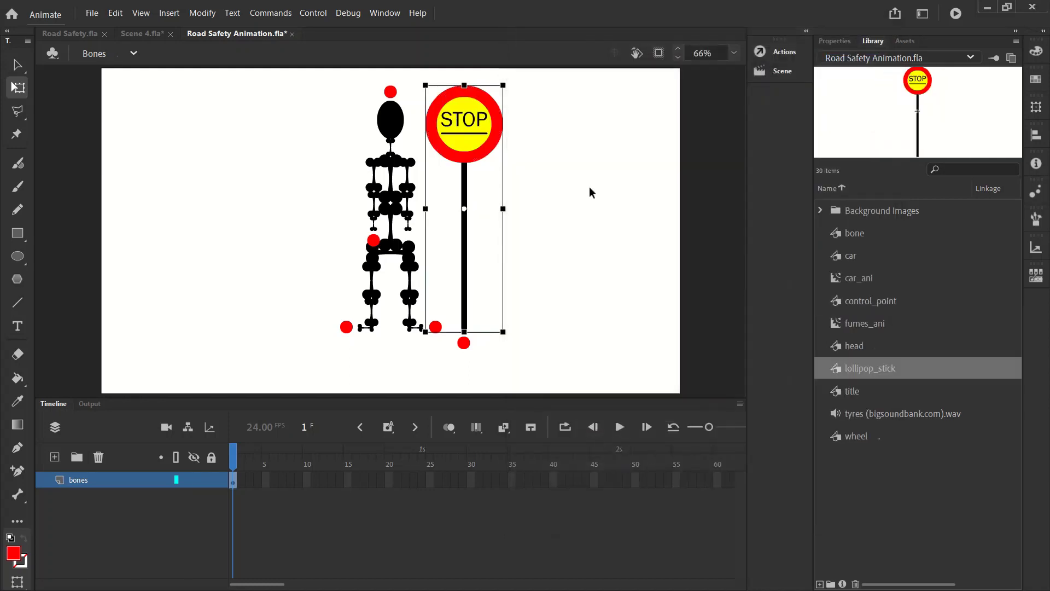
{"action": "left_click", "coordinate": [508, 200]}
Enlarge the three bones of the arm farther from the STOP sign to about 46 × 204 with Free Transform, and move them clear of the torso.
{"action": "left_click", "coordinate": [17, 65]}
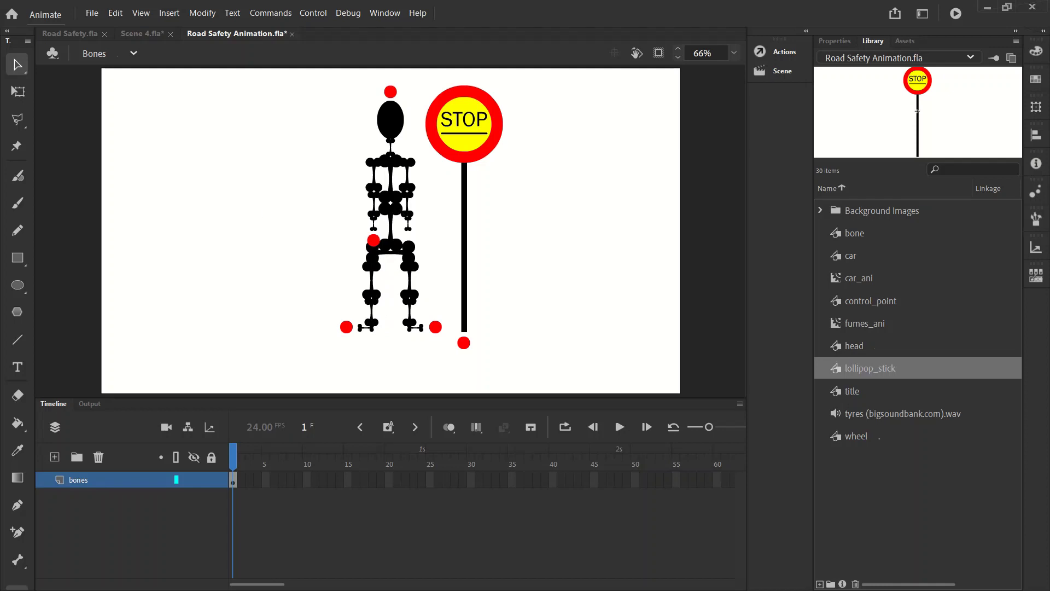
{"action": "key", "text": "ctrl+F3"}
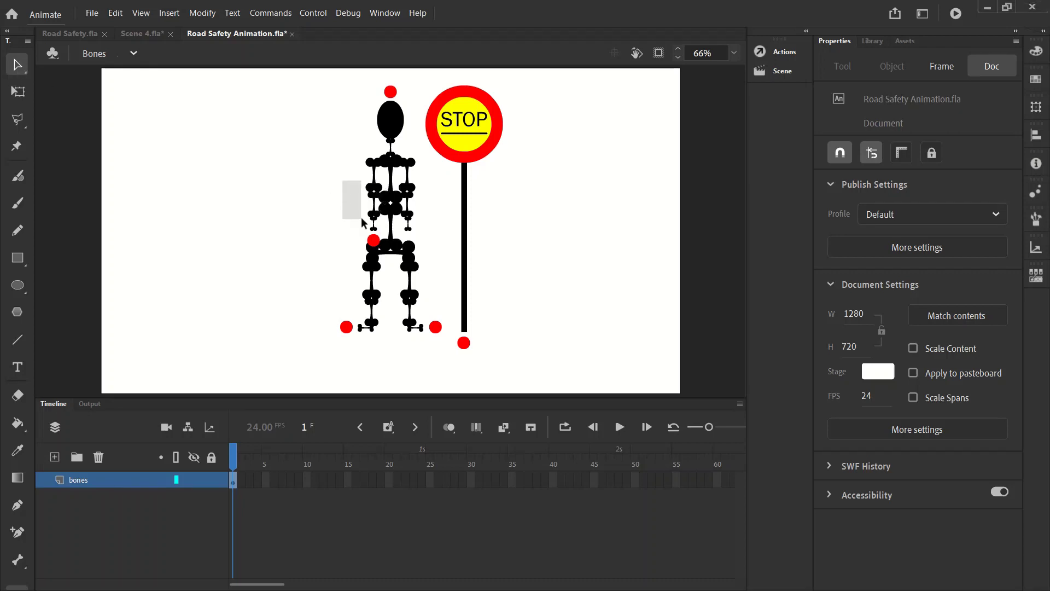
{"action": "left_click_drag", "start_coordinate": [361, 218], "coordinate": [382, 236]}
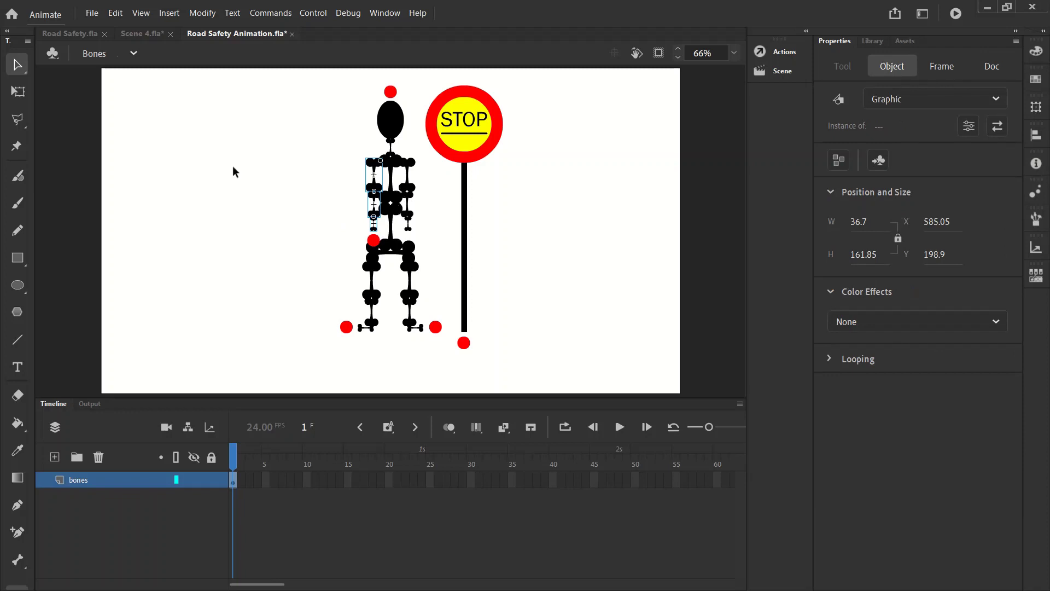
{"action": "left_click", "coordinate": [18, 91]}
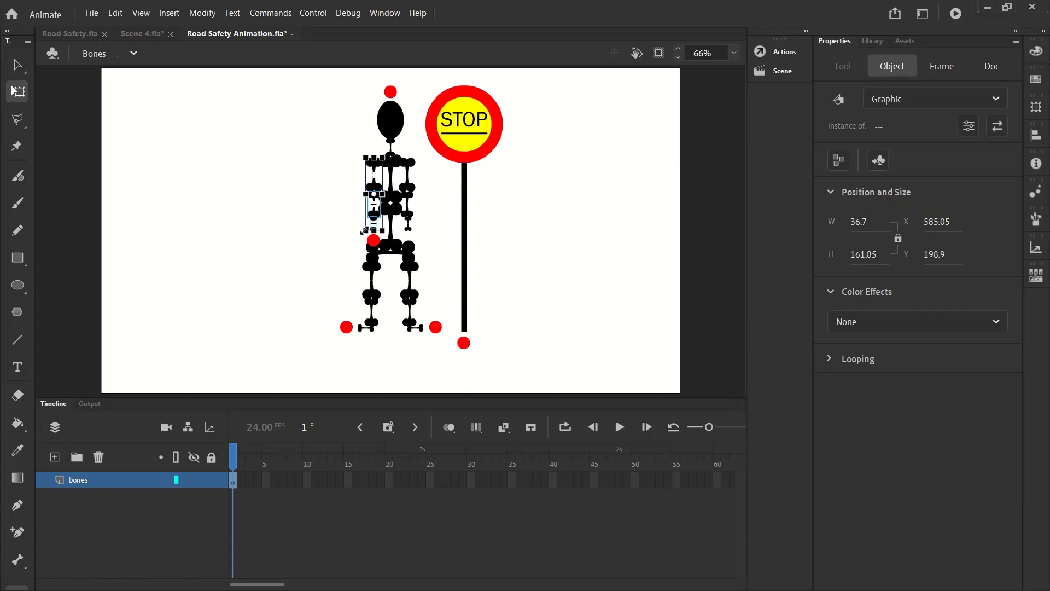
{"action": "left_click_drag", "start_coordinate": [364, 231], "coordinate": [365, 233]}
{"action": "left_click_drag", "start_coordinate": [356, 233], "coordinate": [355, 237]}
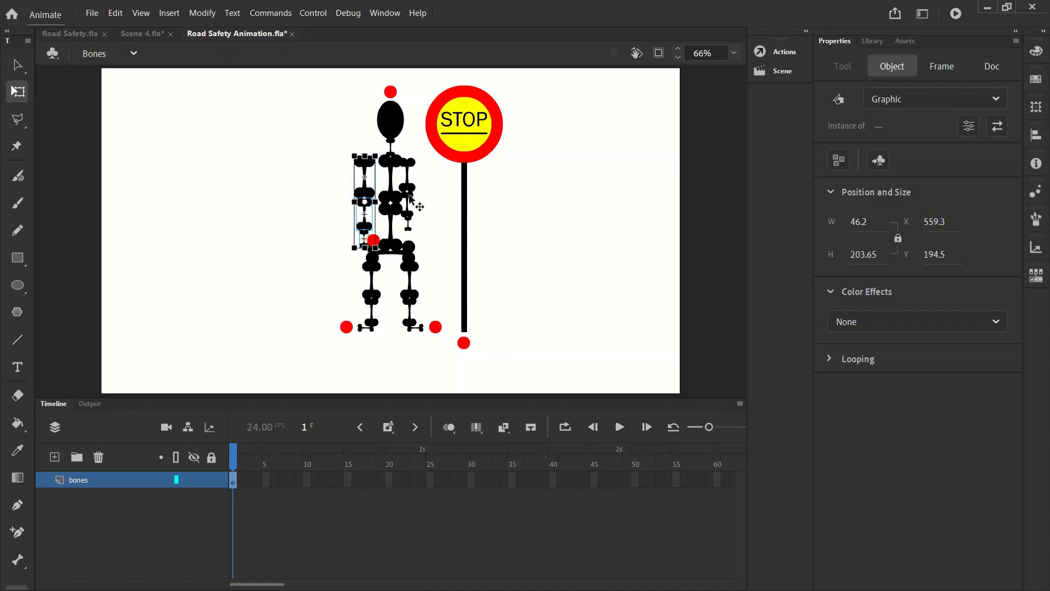
{"action": "left_click", "coordinate": [375, 197]}
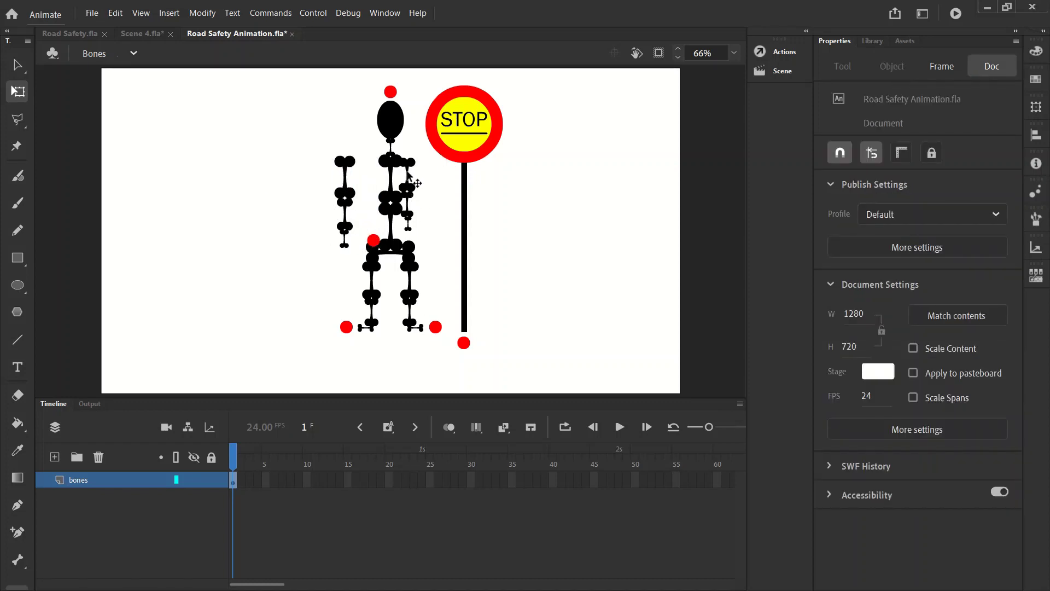
Delete the three smaller bones of the arm nearer the STOP sign.
{"action": "left_click", "coordinate": [349, 174]}
{"action": "left_click_drag", "start_coordinate": [349, 181], "coordinate": [353, 231]}
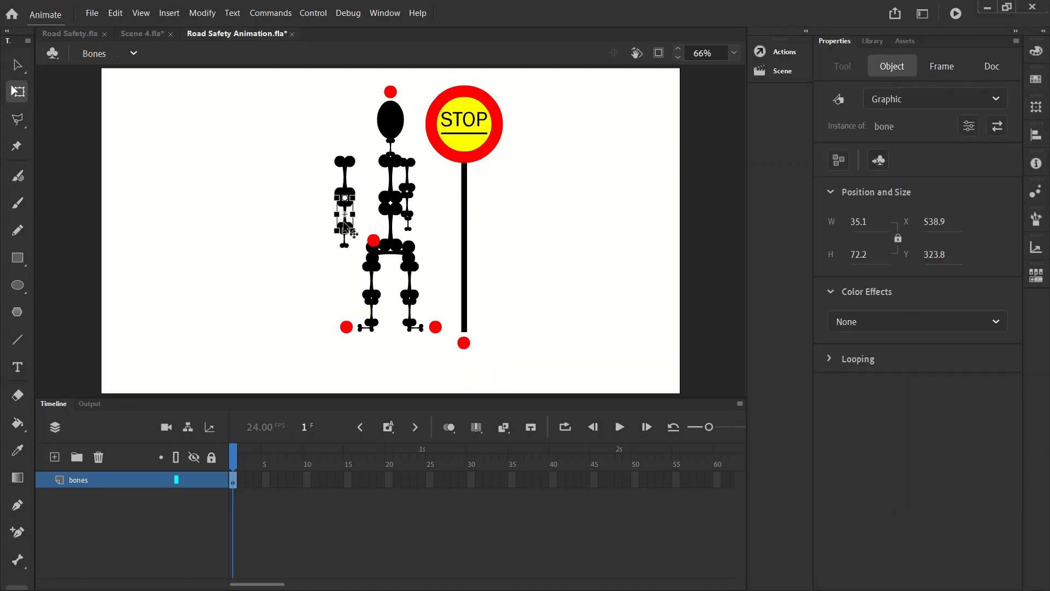
{"action": "left_click", "coordinate": [344, 241]}
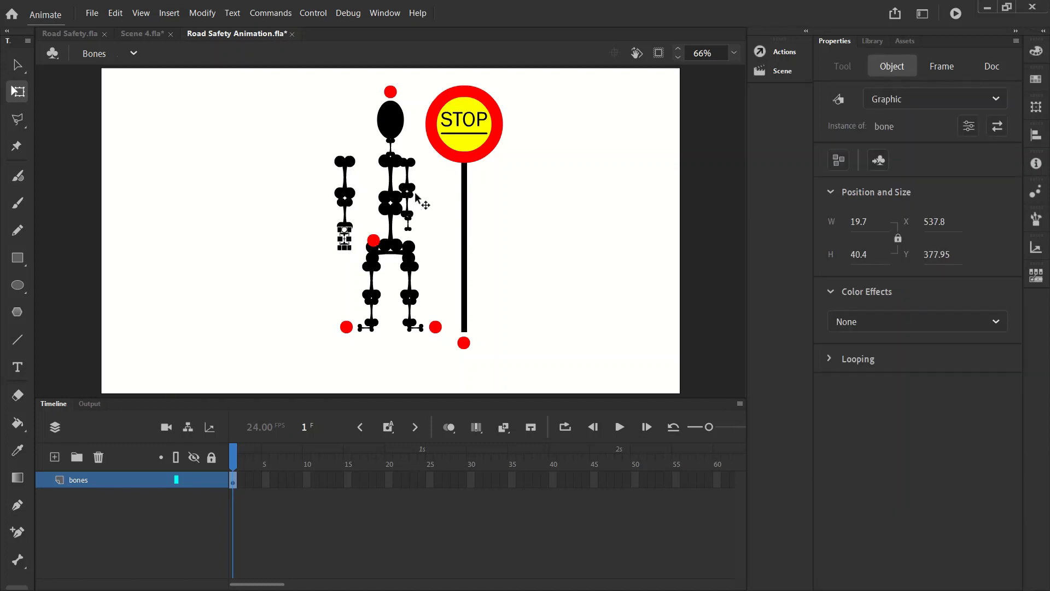
{"action": "left_click_drag", "start_coordinate": [432, 179], "coordinate": [411, 227]}
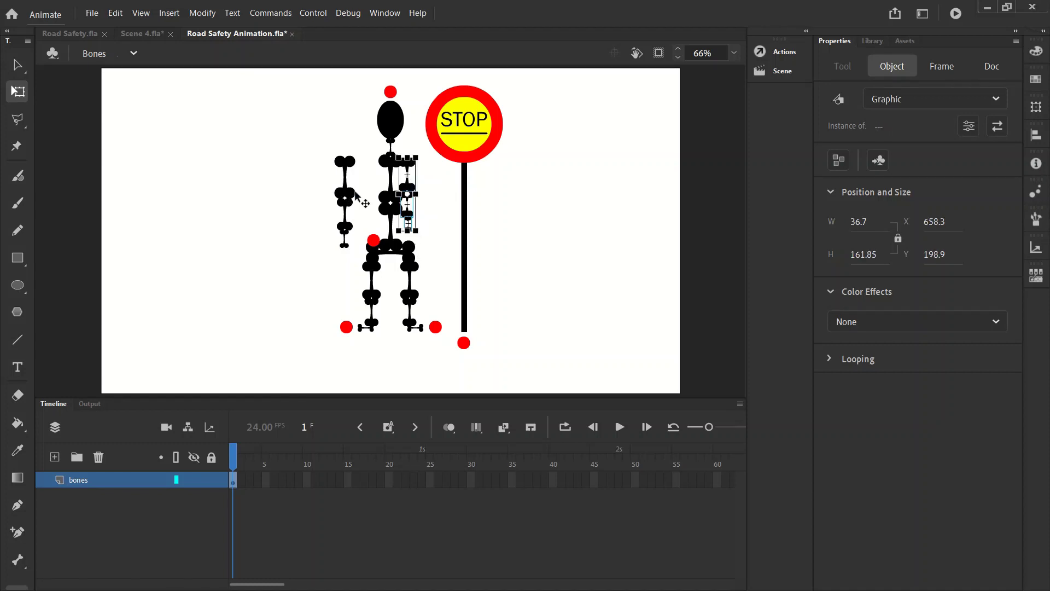
{"action": "left_click", "coordinate": [422, 201]}
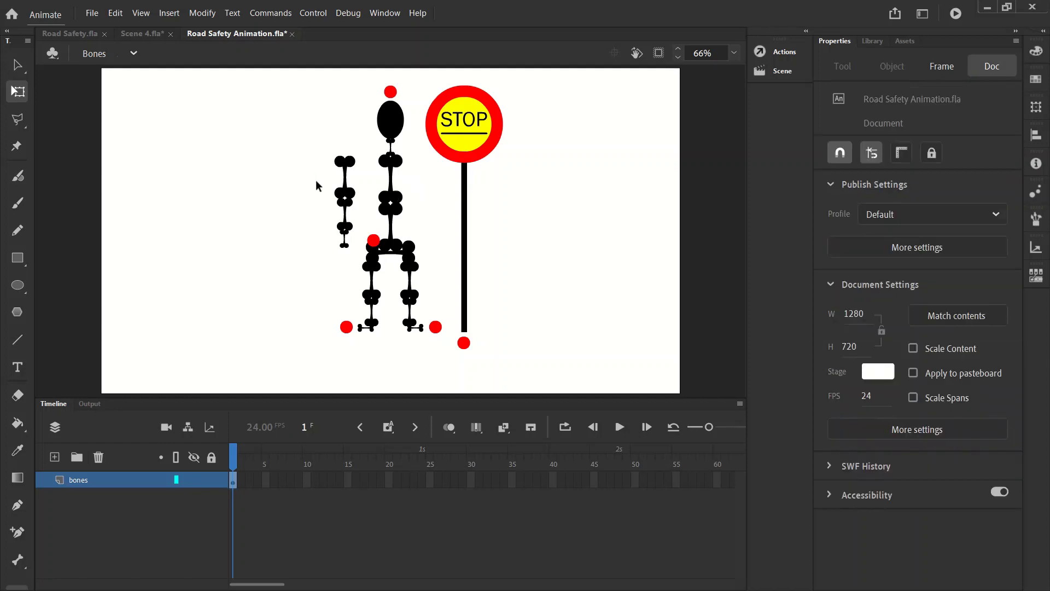
Duplicate the enlarged arm's three bones and place the copy between the torso and the STOP sign's pole.
{"action": "left_click_drag", "start_coordinate": [310, 171], "coordinate": [359, 260]}
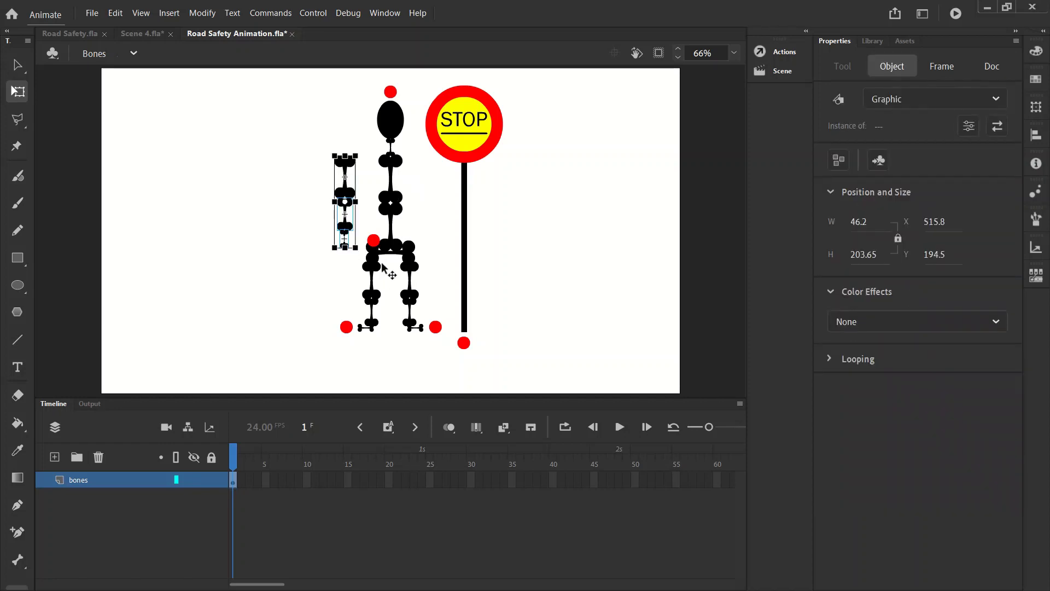
{"action": "key", "text": "ctrl+c"}
{"action": "left_click", "coordinate": [385, 267]}
{"action": "key", "text": "ctrl+v"}
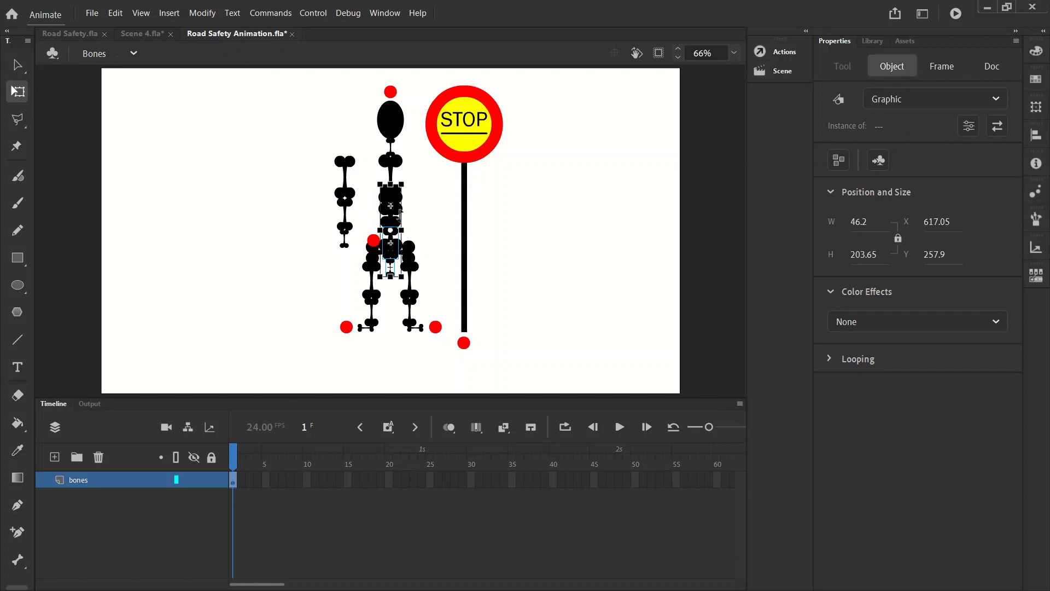
{"action": "left_click_drag", "start_coordinate": [393, 208], "coordinate": [438, 209]}
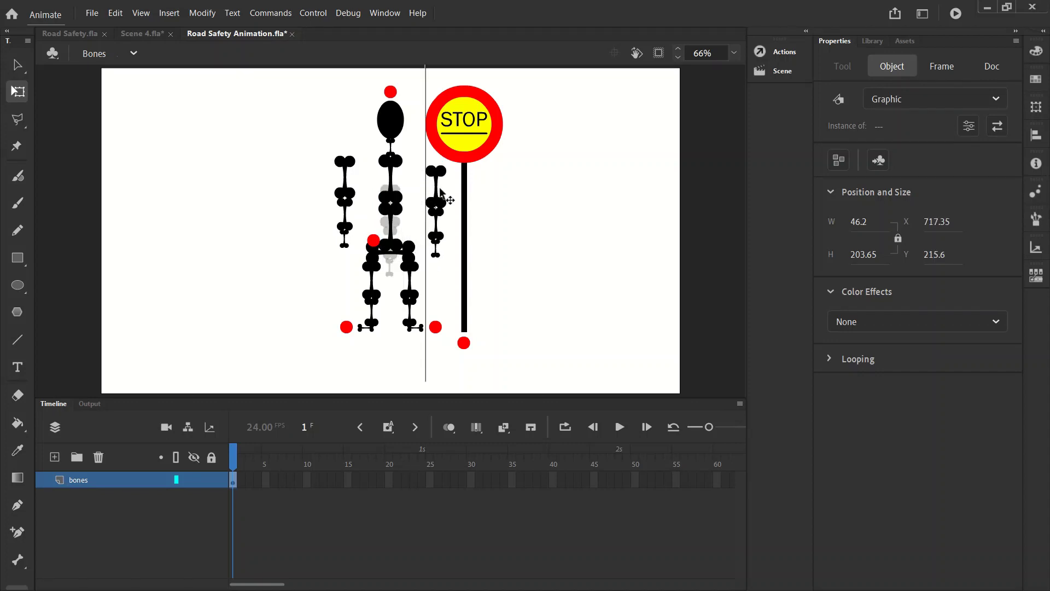
{"action": "left_click", "coordinate": [526, 182]}
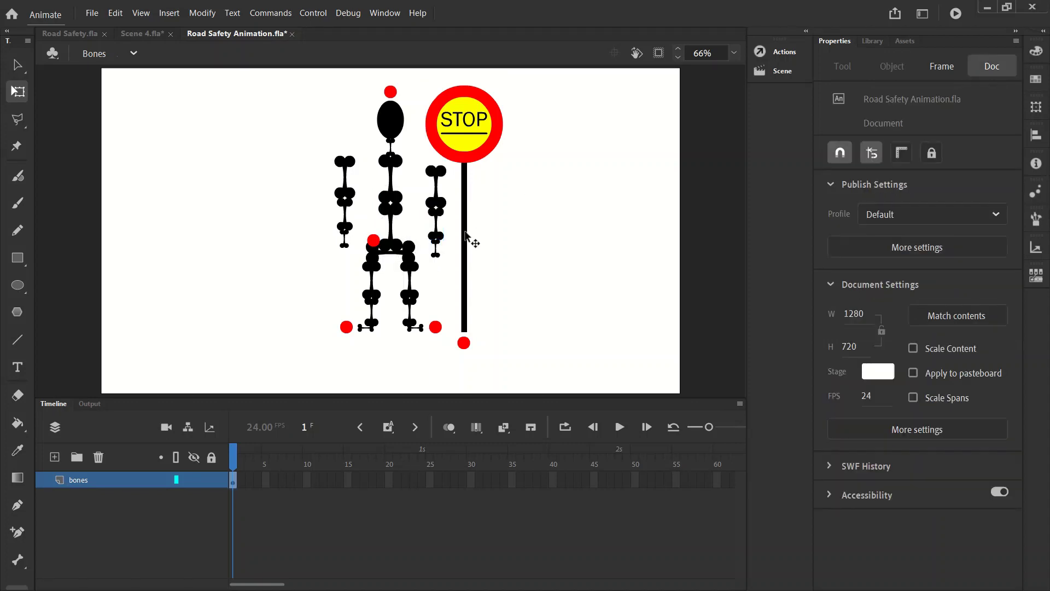
Try to flip the copied arm's upper bone horizontally.
{"action": "left_click", "coordinate": [439, 252]}
{"action": "left_click_drag", "start_coordinate": [439, 219], "coordinate": [443, 172]}
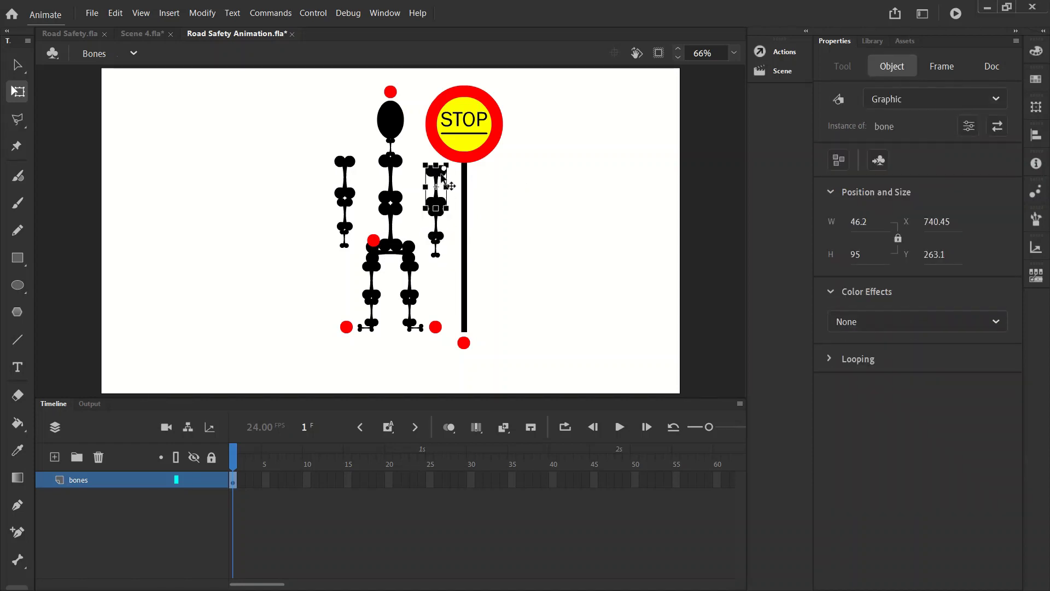
{"action": "left_click", "coordinate": [201, 13]}
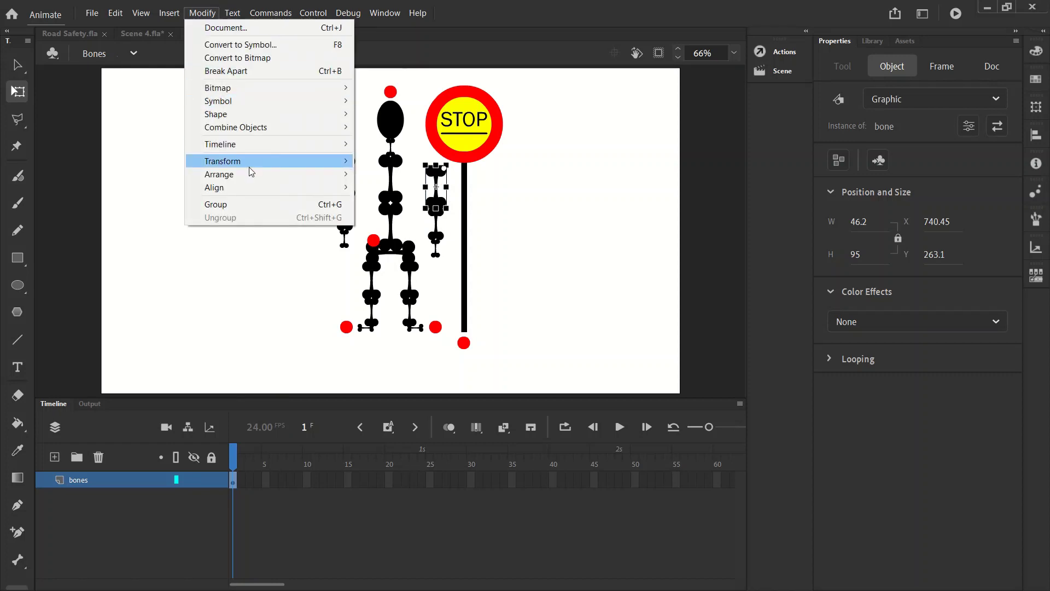
{"action": "mouse_move", "coordinate": [251, 161]}
{"action": "left_click", "coordinate": [391, 285]}
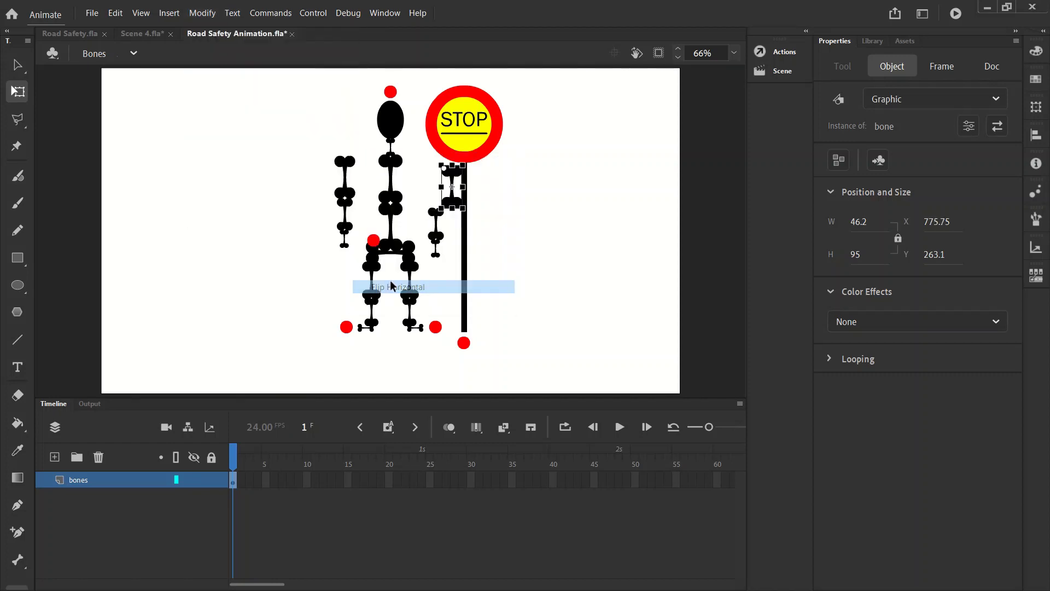
{"action": "key", "text": "ctrl+z"}
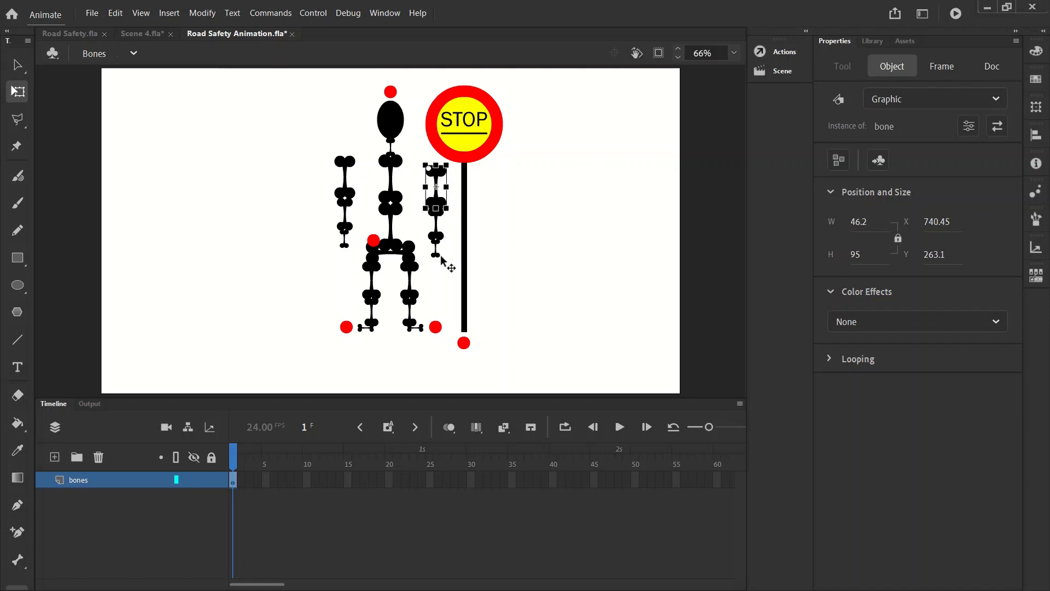
Move the copied arm's three bones against the shoulder on the STOP sign's side of the torso.
{"action": "left_click_drag", "start_coordinate": [432, 183], "coordinate": [411, 168]}
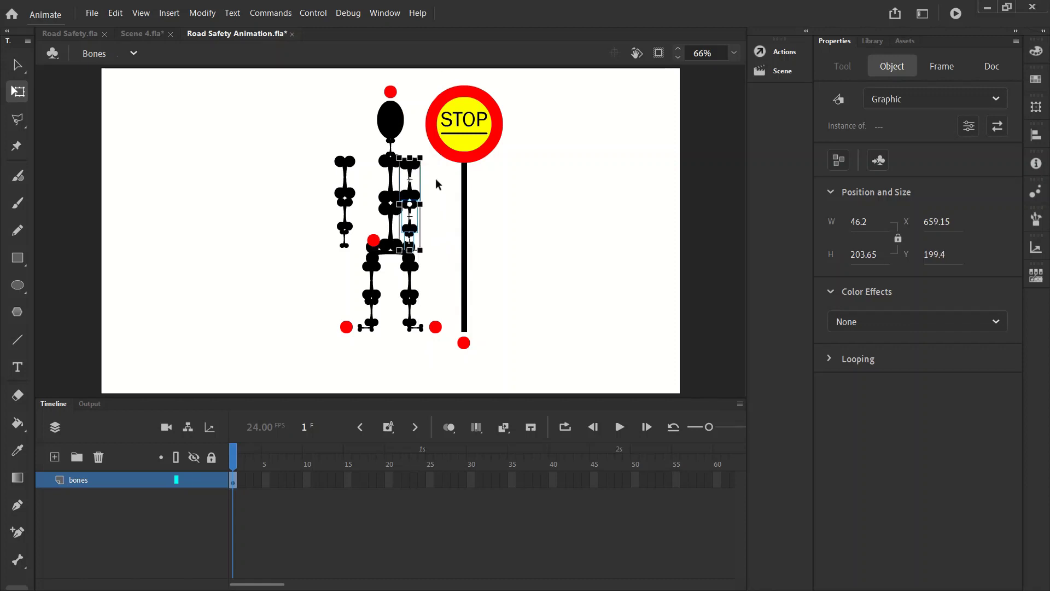
{"action": "left_click", "coordinate": [480, 298]}
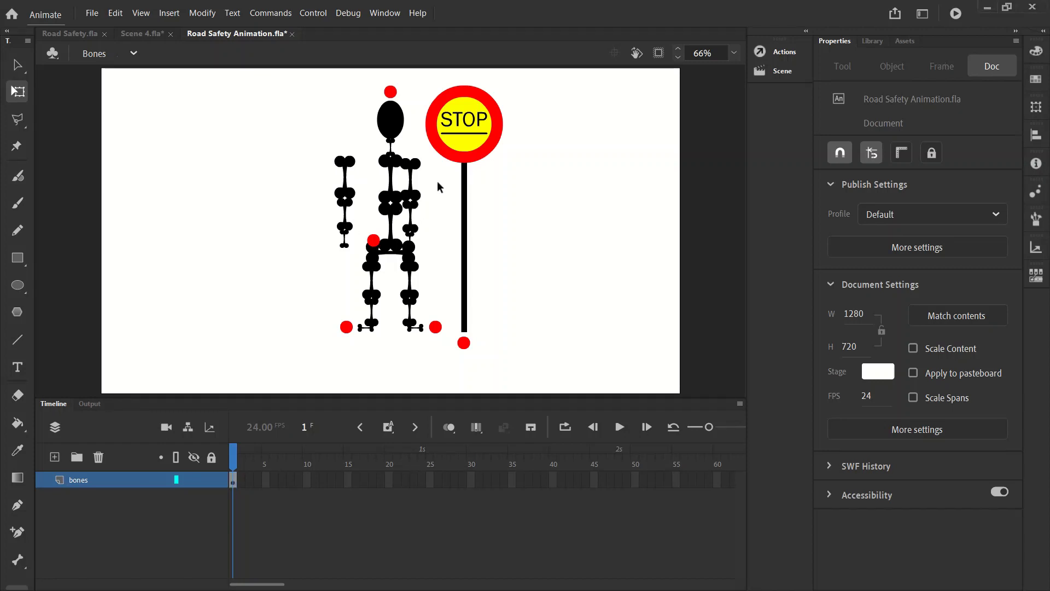
{"action": "left_click", "coordinate": [410, 235]}
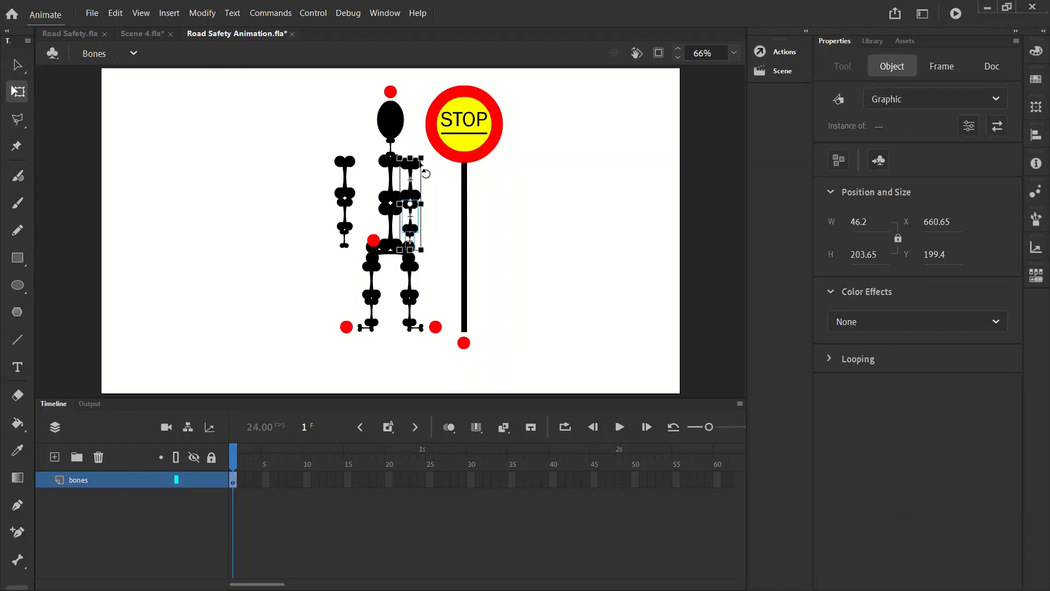
{"action": "left_click", "coordinate": [432, 185]}
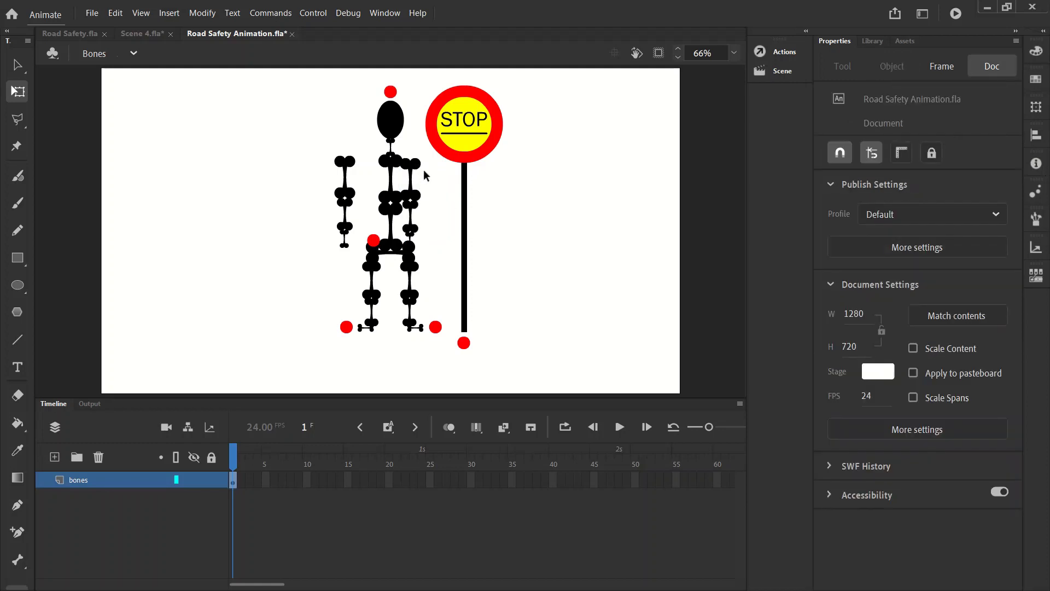
Align the copied arm's upper bone with the shoulder and rotate it outward toward the STOP sign.
{"action": "left_click", "coordinate": [424, 172]}
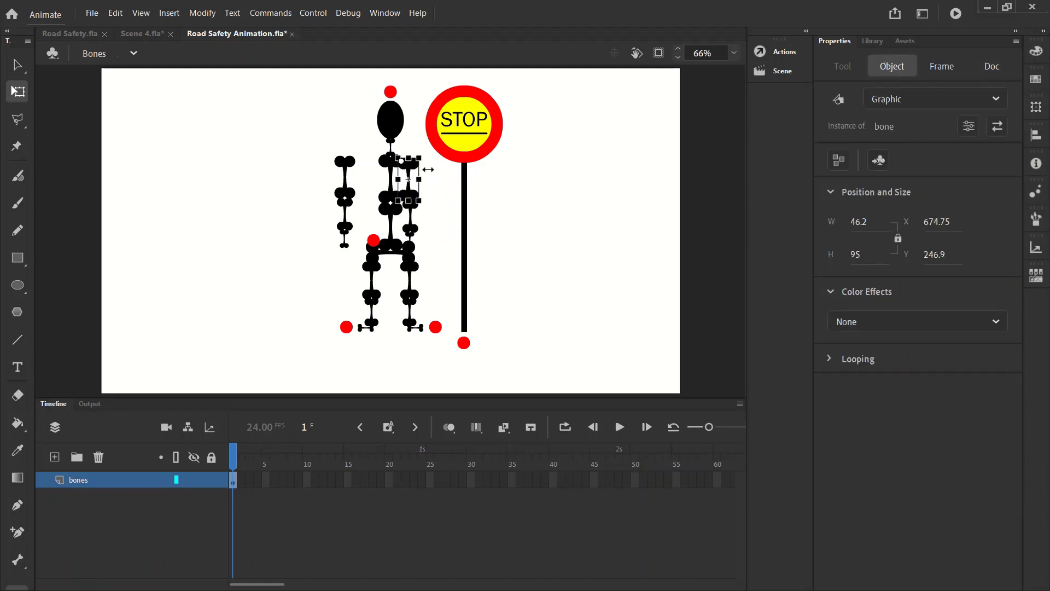
{"action": "left_click", "coordinate": [436, 200]}
{"action": "left_click", "coordinate": [411, 202]}
{"action": "left_click_drag", "start_coordinate": [432, 200], "coordinate": [431, 206]}
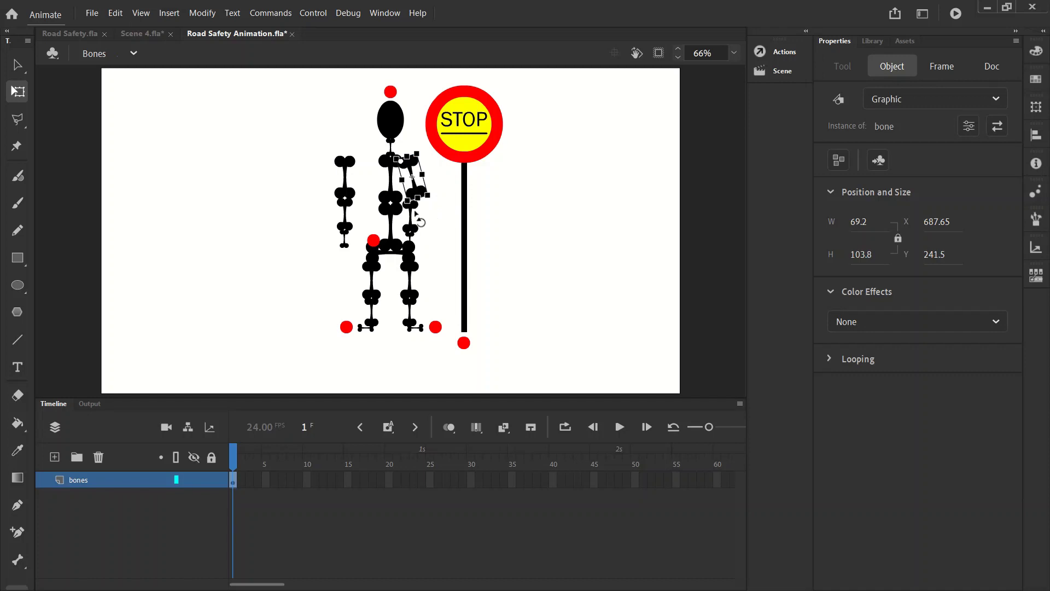
{"action": "left_click", "coordinate": [430, 218]}
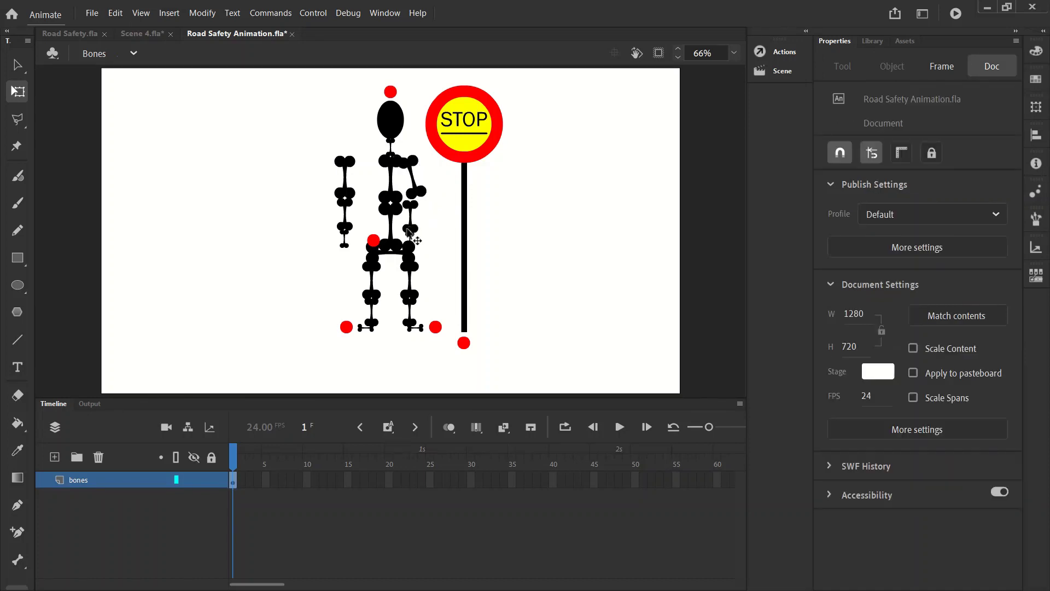
Attach the forearm bone to the elbow of the rotated upper arm and angle it toward the sign's pole.
{"action": "left_click_drag", "start_coordinate": [410, 232], "coordinate": [447, 220]}
{"action": "left_click", "coordinate": [483, 241]}
{"action": "left_click", "coordinate": [458, 220]}
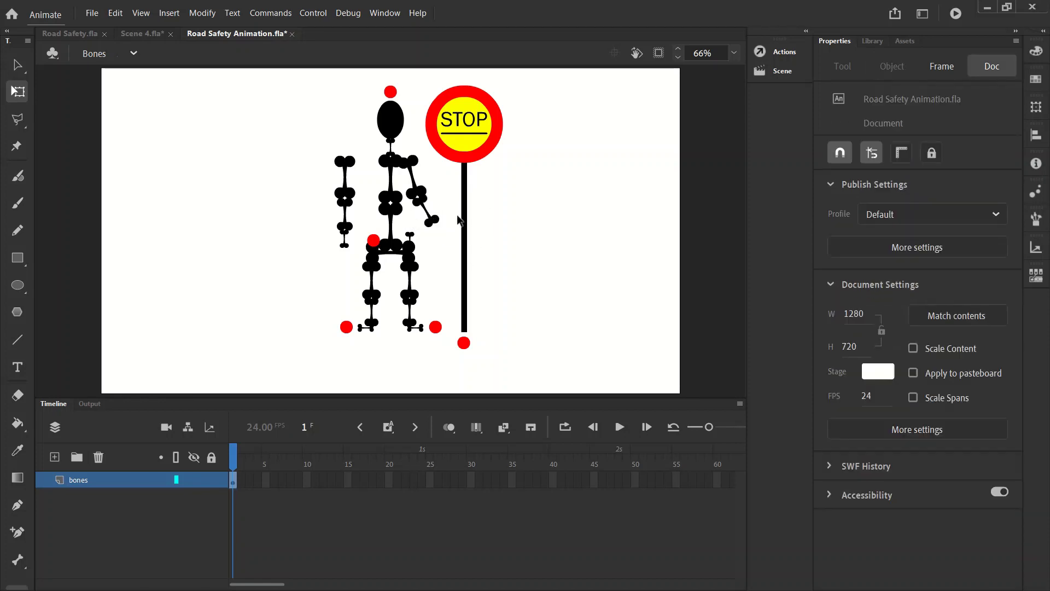
Move the hand bone to the end of the angled forearm and rotate it outward until it points at the sign's pole.
{"action": "left_click", "coordinate": [411, 238]}
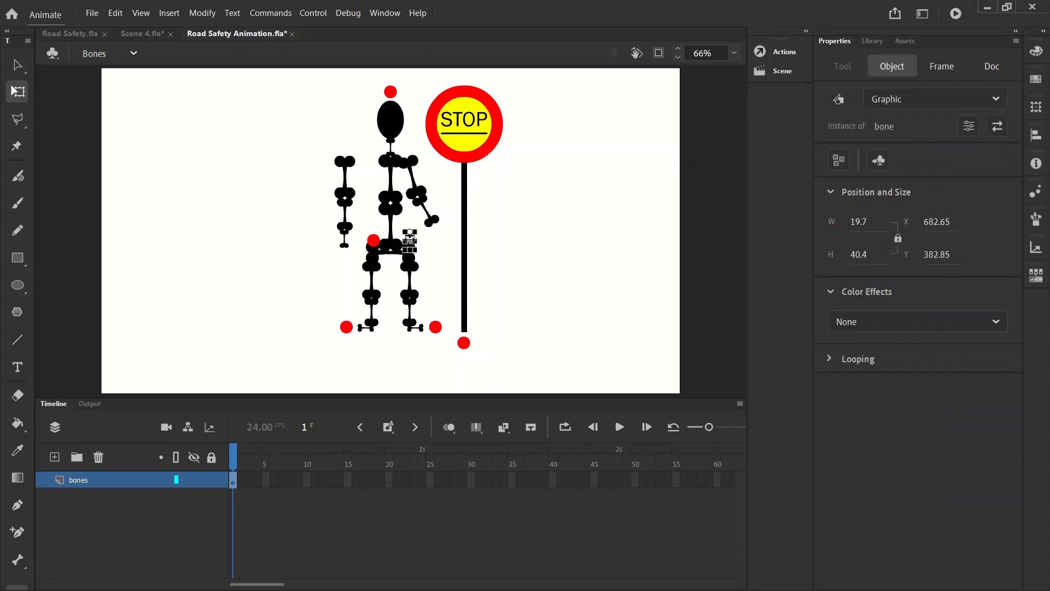
{"action": "key", "text": "shift+Right"}
{"action": "key", "text": "shift+Right"}
{"action": "key", "text": "shift+Right"}
{"action": "key", "text": "shift+Right"}
{"action": "key", "text": "shift+Right"}
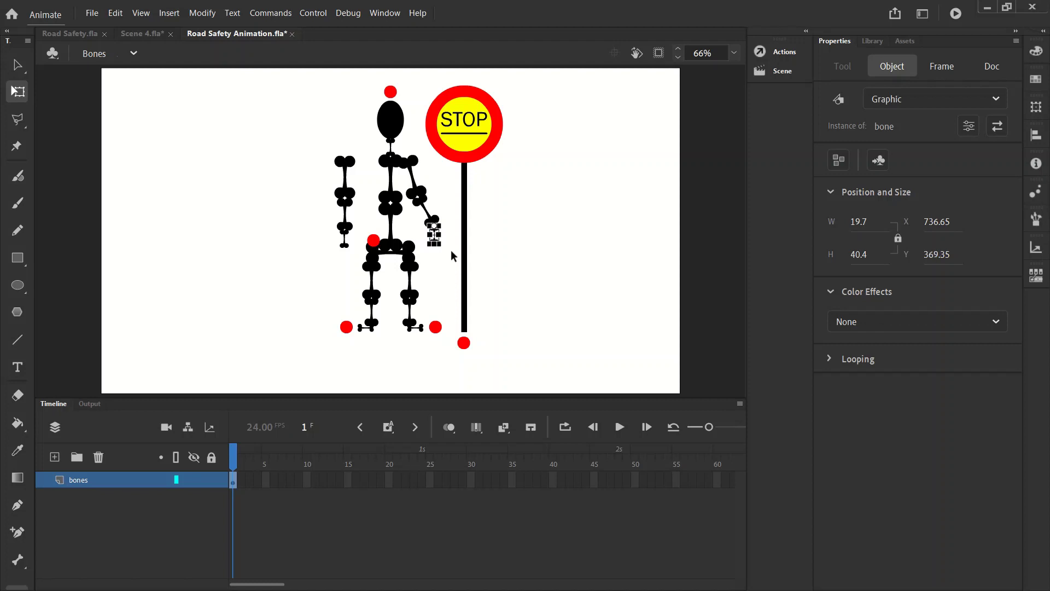
{"action": "left_click", "coordinate": [444, 261]}
{"action": "mouse_move", "coordinate": [439, 239]}
{"action": "left_mouse_down"}
{"action": "mouse_move", "coordinate": [443, 249]}
{"action": "mouse_move", "coordinate": [457, 233]}
{"action": "mouse_move", "coordinate": [445, 236]}
{"action": "left_mouse_up"}
{"action": "left_click", "coordinate": [498, 234]}
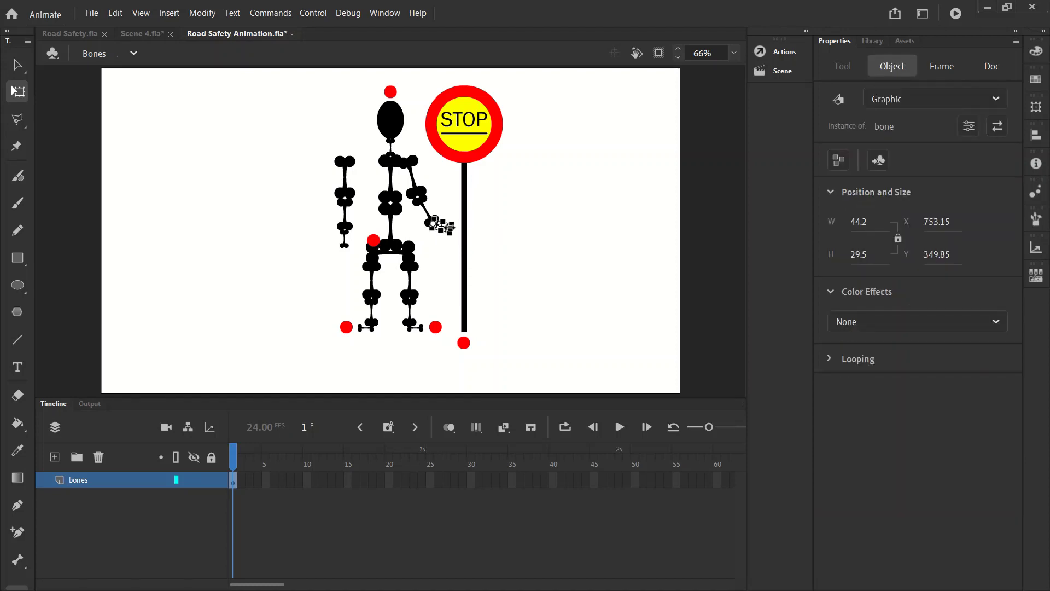
Fine-tune the position of the sign-side hand bone so it sits on the end of the forearm.
{"action": "left_click", "coordinate": [478, 249]}
{"action": "left_click", "coordinate": [453, 231]}
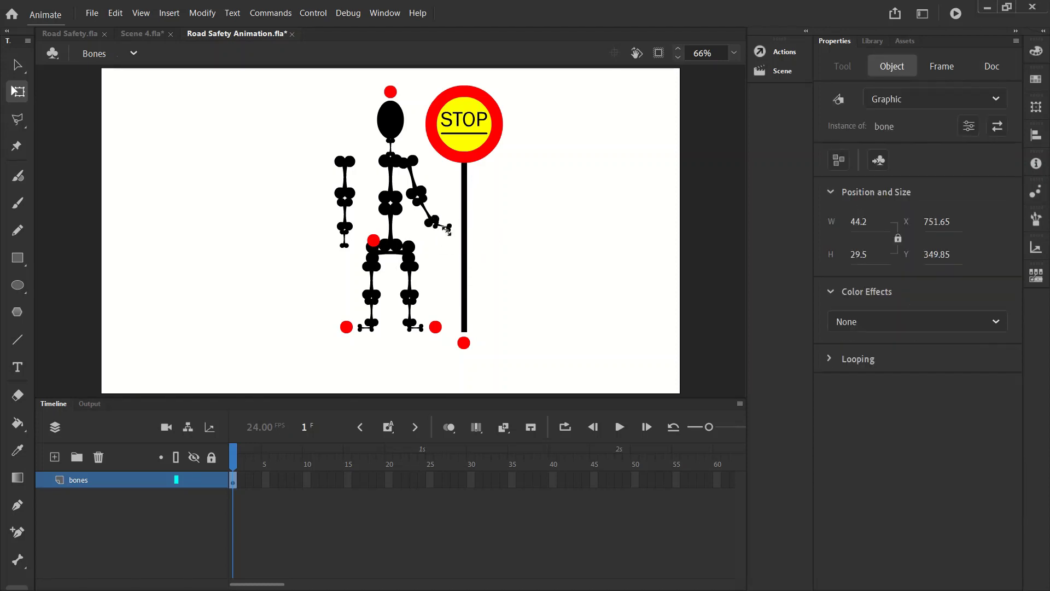
{"action": "left_click", "coordinate": [508, 229]}
{"action": "left_click", "coordinate": [448, 230]}
{"action": "left_click", "coordinate": [489, 231]}
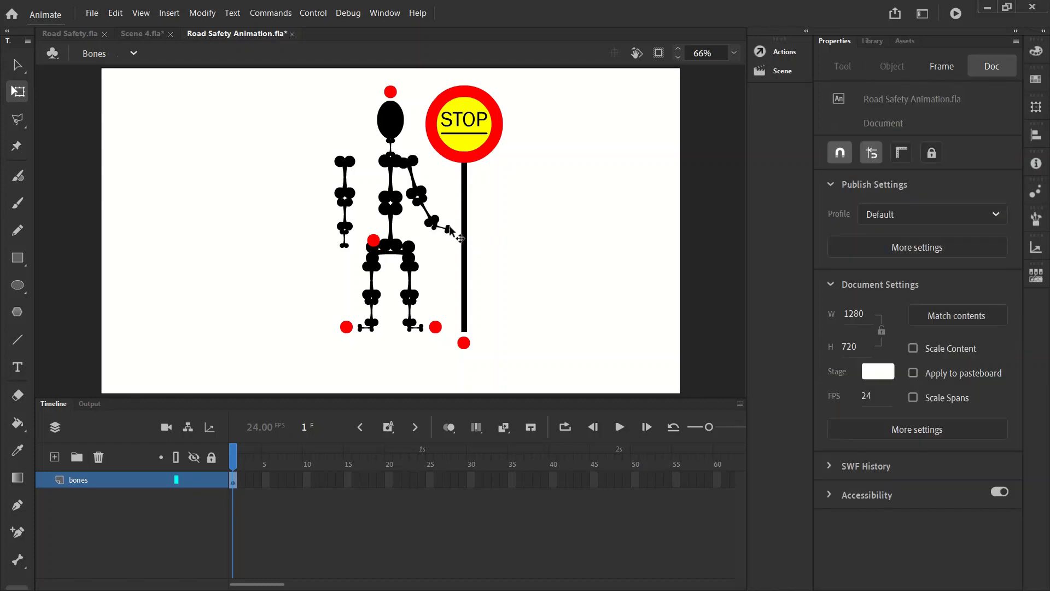
{"action": "left_click", "coordinate": [453, 226]}
{"action": "left_click", "coordinate": [484, 237]}
{"action": "left_click", "coordinate": [450, 226]}
Rotate the sign-side forearm further outward and move the hand bone to its new end.
{"action": "left_click", "coordinate": [425, 208]}
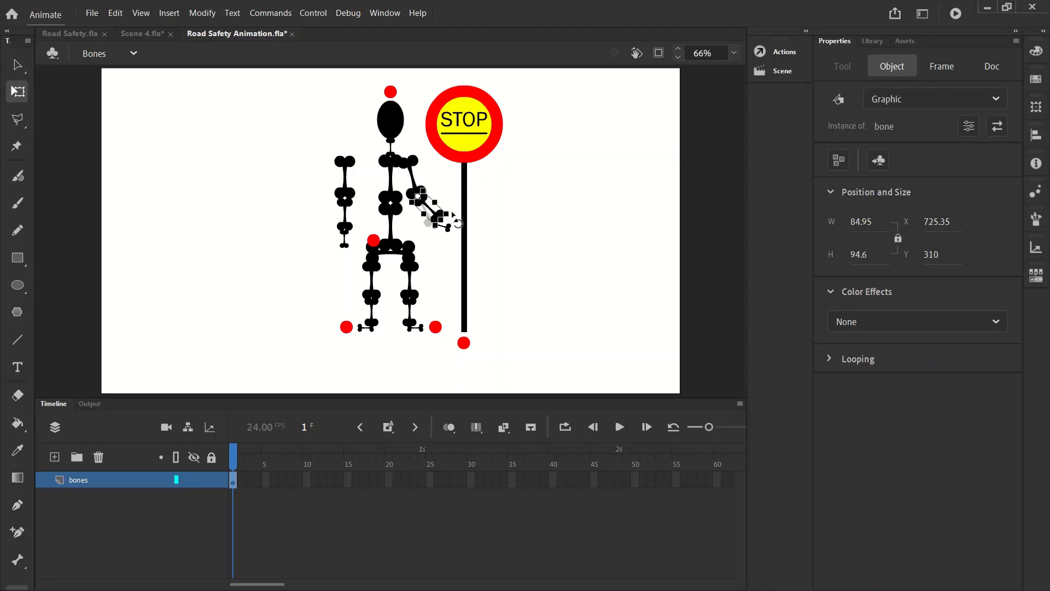
{"action": "left_click", "coordinate": [448, 236]}
{"action": "left_click_drag", "start_coordinate": [447, 236], "coordinate": [475, 229]}
{"action": "left_click", "coordinate": [487, 231]}
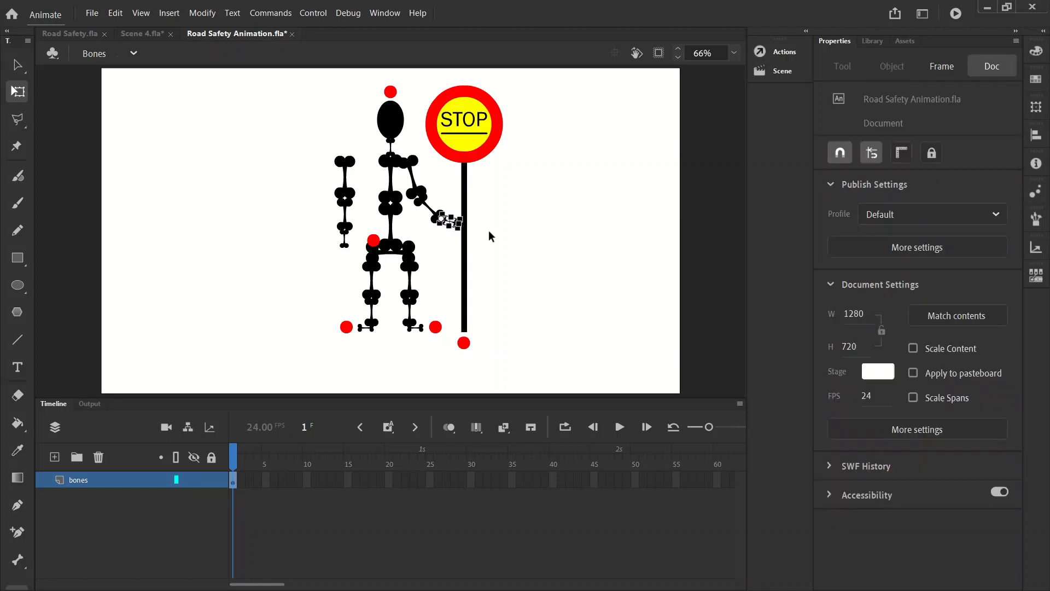
Rotate the sign-side hand bone until it lies horizontal, pointing at the pole.
{"action": "left_click", "coordinate": [452, 226]}
{"action": "left_click", "coordinate": [481, 237]}
{"action": "left_click", "coordinate": [452, 224]}
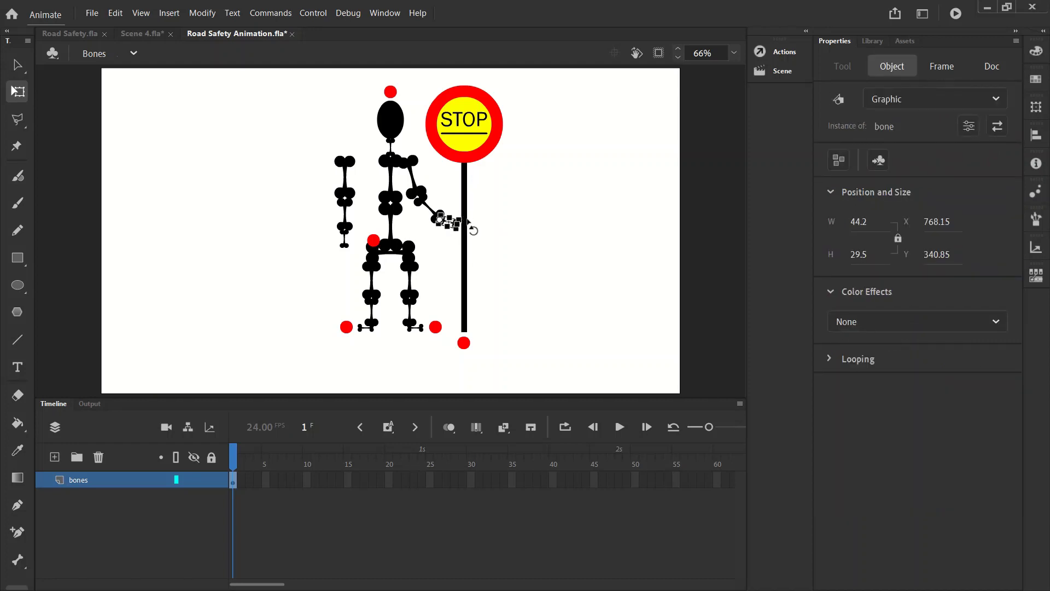
{"action": "left_click", "coordinate": [556, 293]}
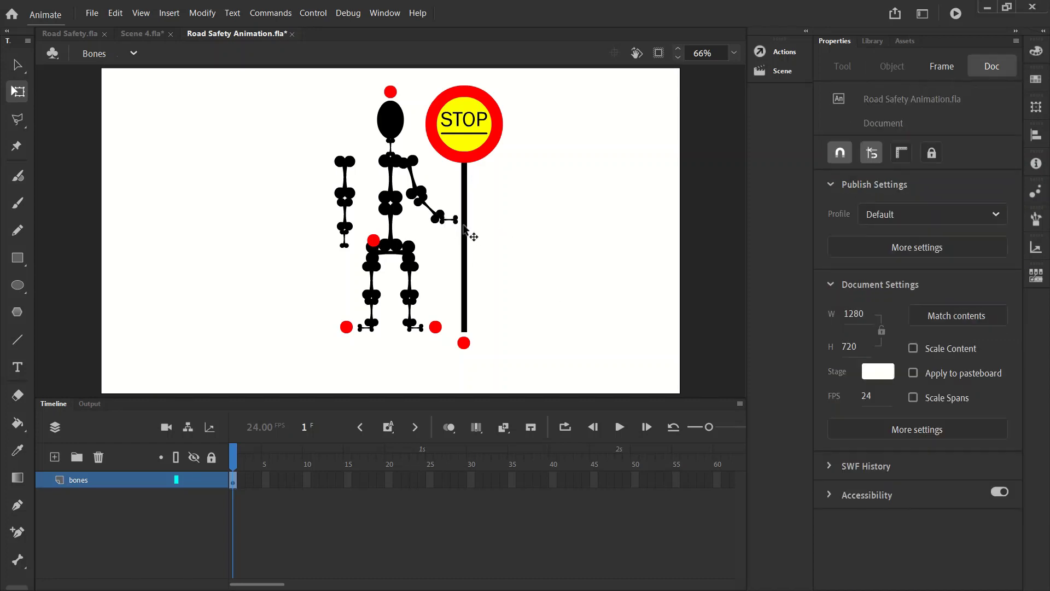
{"action": "left_click", "coordinate": [453, 222]}
{"action": "left_click", "coordinate": [529, 331]}
Move the detached arm's three bones together against the shoulder on the side away from the STOP sign.
{"action": "left_click_drag", "start_coordinate": [305, 160], "coordinate": [355, 236]}
{"action": "left_click_drag", "start_coordinate": [311, 178], "coordinate": [369, 268]}
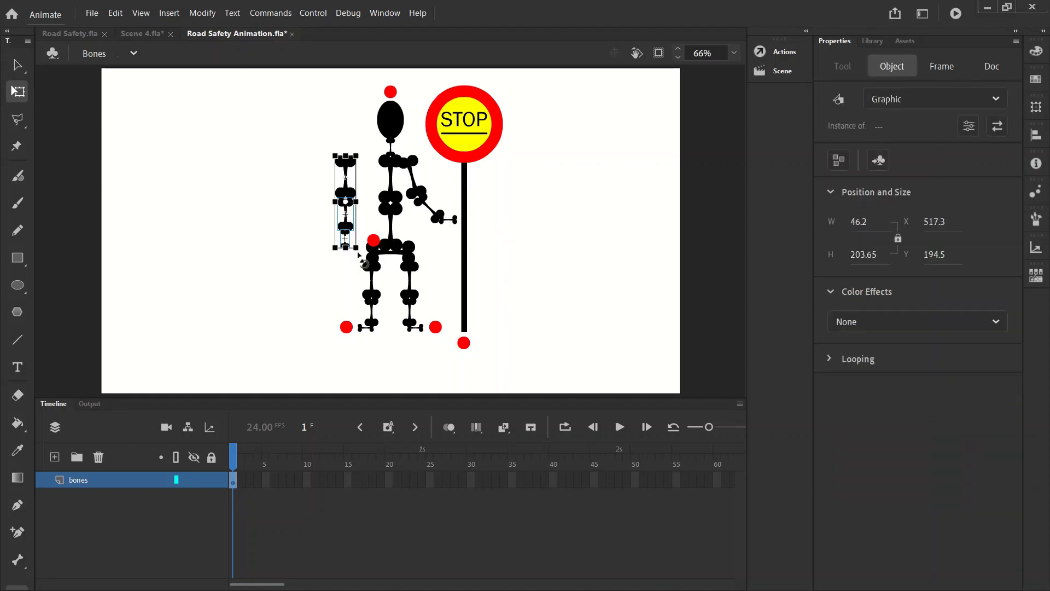
{"action": "key", "text": "Right"}
{"action": "key", "text": "Right"}
{"action": "key", "text": "Right"}
{"action": "key", "text": "Right"}
{"action": "key", "text": "Right"}
{"action": "key", "text": "Right"}
{"action": "key", "text": "Right"}
{"action": "key", "text": "Right"}
{"action": "key", "text": "Right"}
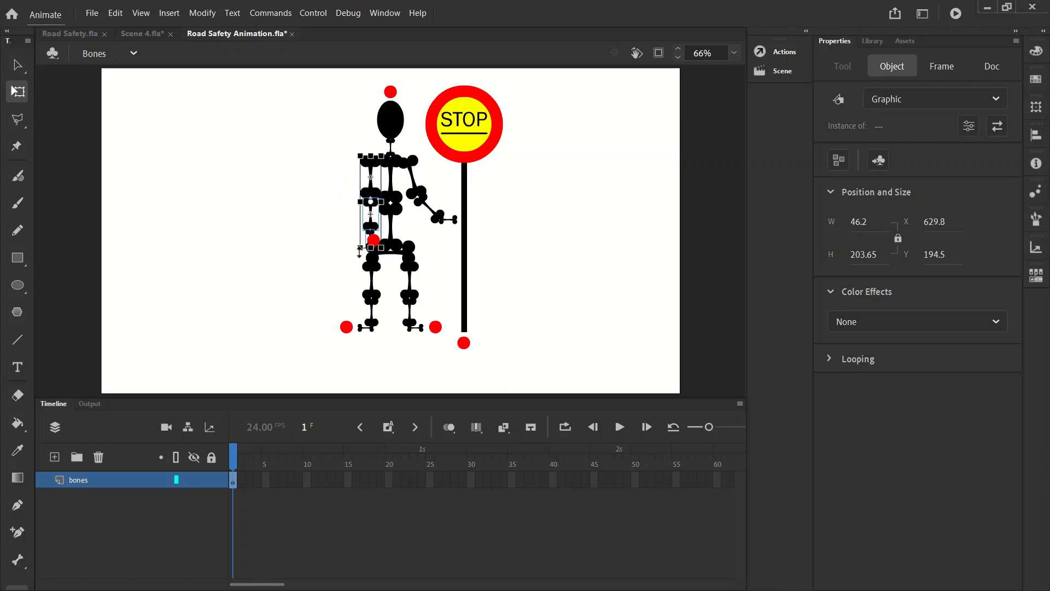
Align the upper bone of the arm away from the sign with the end of the shoulder bone.
{"action": "left_click", "coordinate": [316, 208]}
{"action": "left_click", "coordinate": [375, 170]}
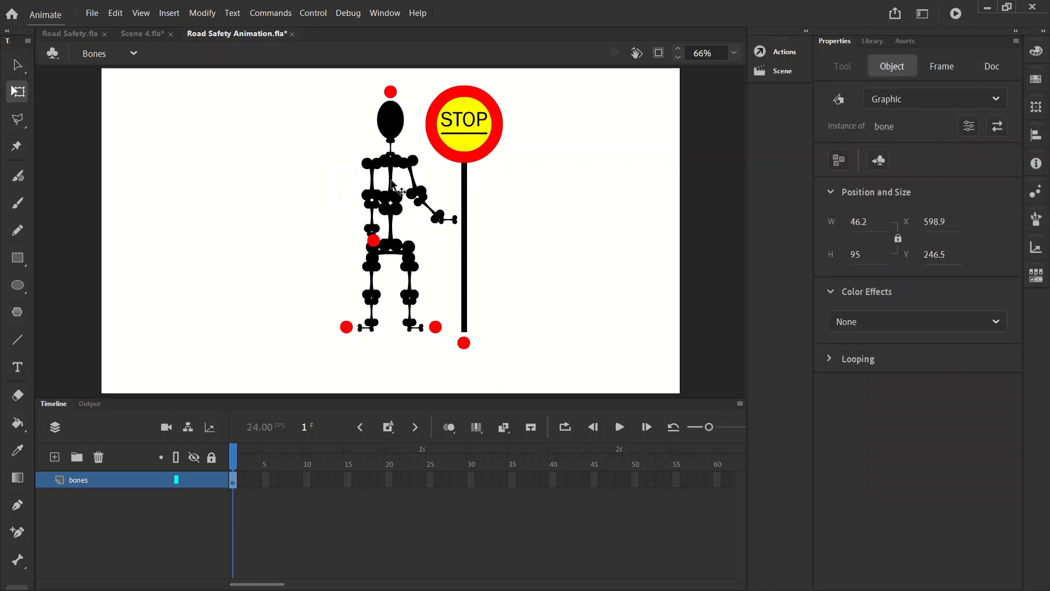
{"action": "key", "text": "Right"}
{"action": "key", "text": "Right"}
{"action": "left_click", "coordinate": [403, 182]}
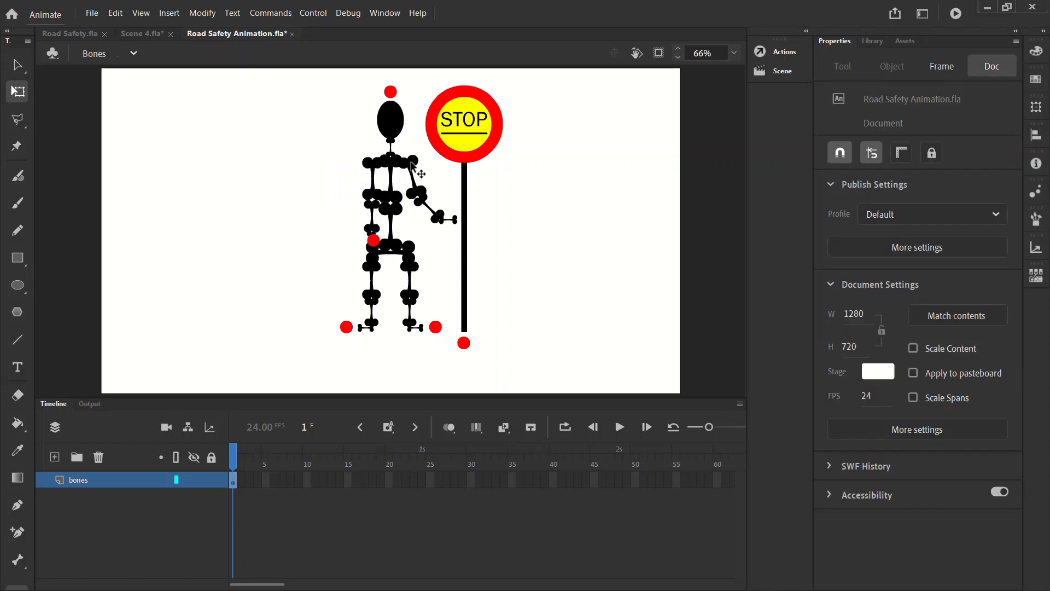
{"action": "left_click", "coordinate": [412, 176]}
{"action": "left_click", "coordinate": [438, 182]}
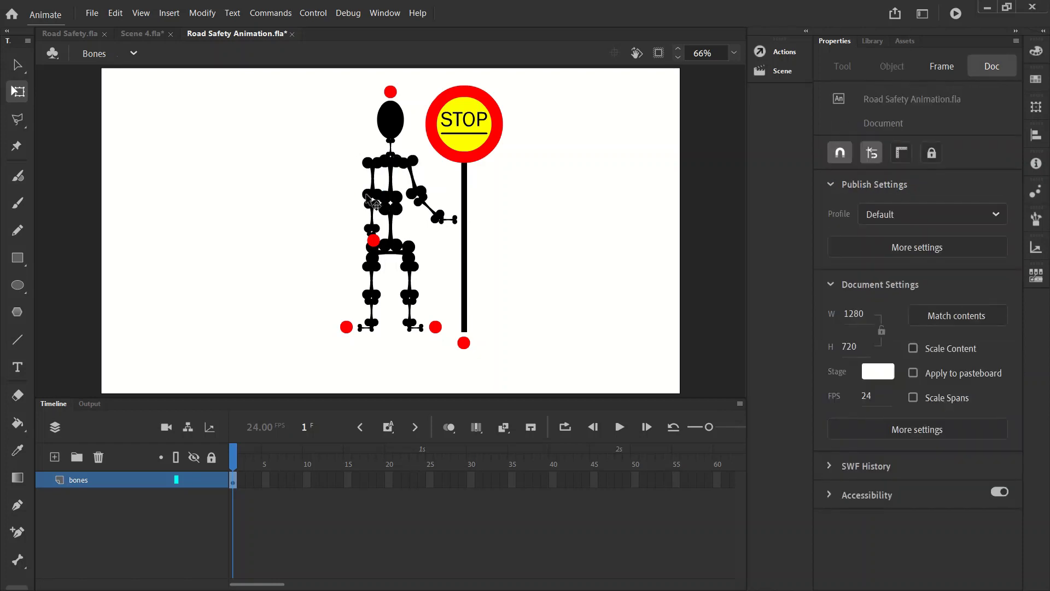
Rotate the upper arm bone away from the sign outward around its shoulder joint.
{"action": "left_click", "coordinate": [369, 199]}
{"action": "left_click_drag", "start_coordinate": [351, 196], "coordinate": [347, 194]}
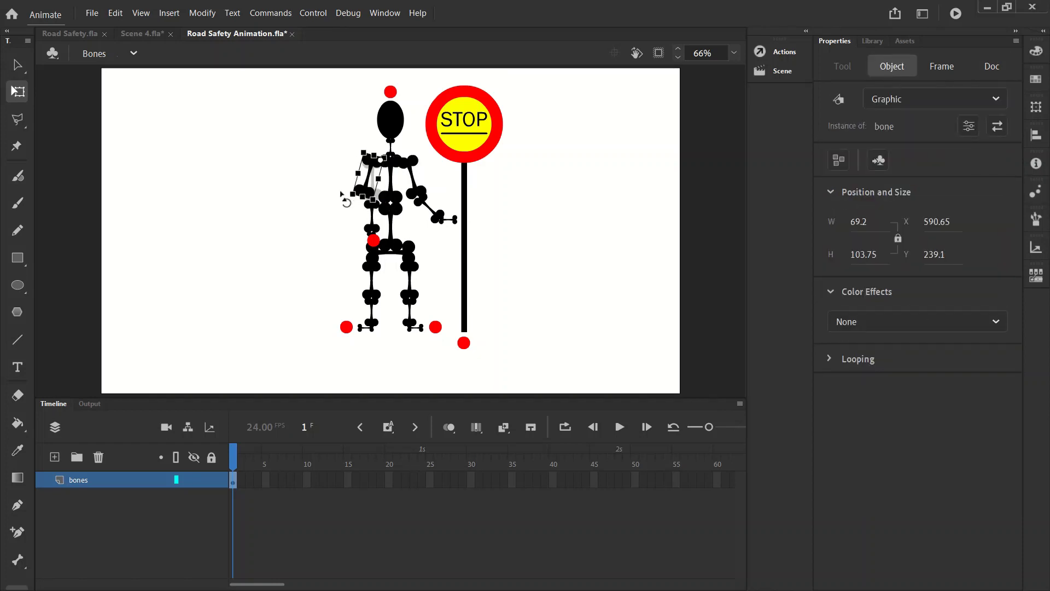
{"action": "left_click", "coordinate": [334, 208]}
Attach the forearm to the outward-rotated upper arm away from the sign, and place the hand bone vertically at its end.
{"action": "left_click", "coordinate": [372, 221]}
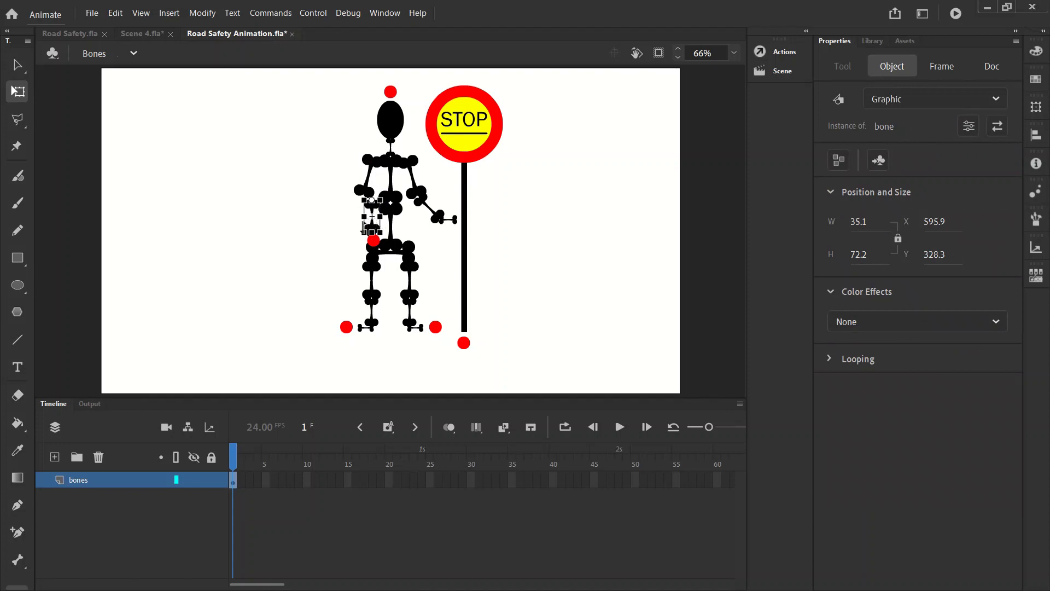
{"action": "left_click_drag", "start_coordinate": [362, 224], "coordinate": [353, 244]}
{"action": "left_click", "coordinate": [307, 233]}
{"action": "left_click", "coordinate": [316, 241]}
{"action": "left_click", "coordinate": [283, 251]}
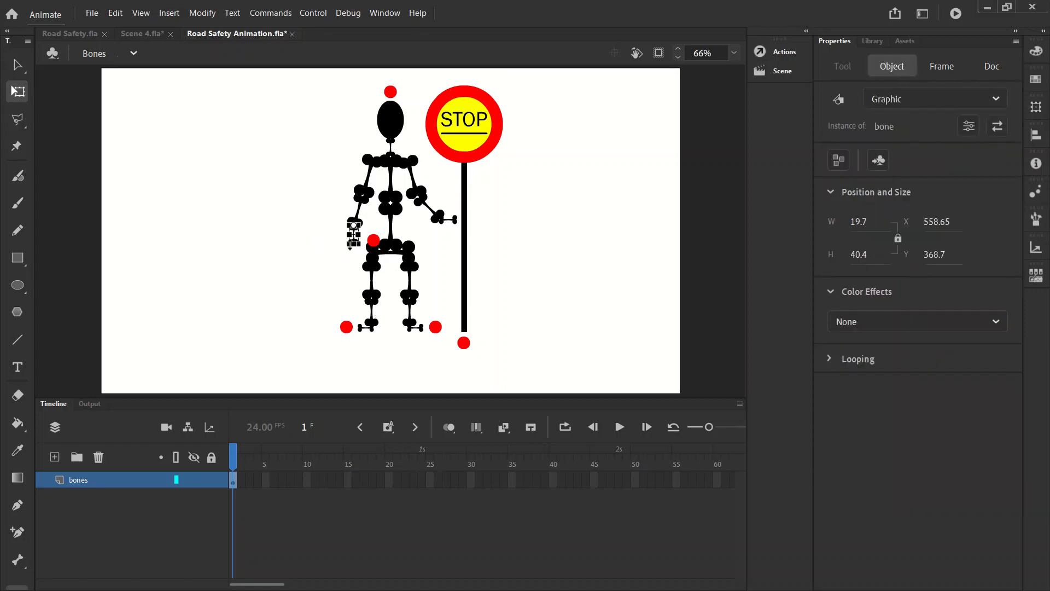
Move the red control point from the hip to just below the free hand bone.
{"action": "left_click", "coordinate": [323, 249]}
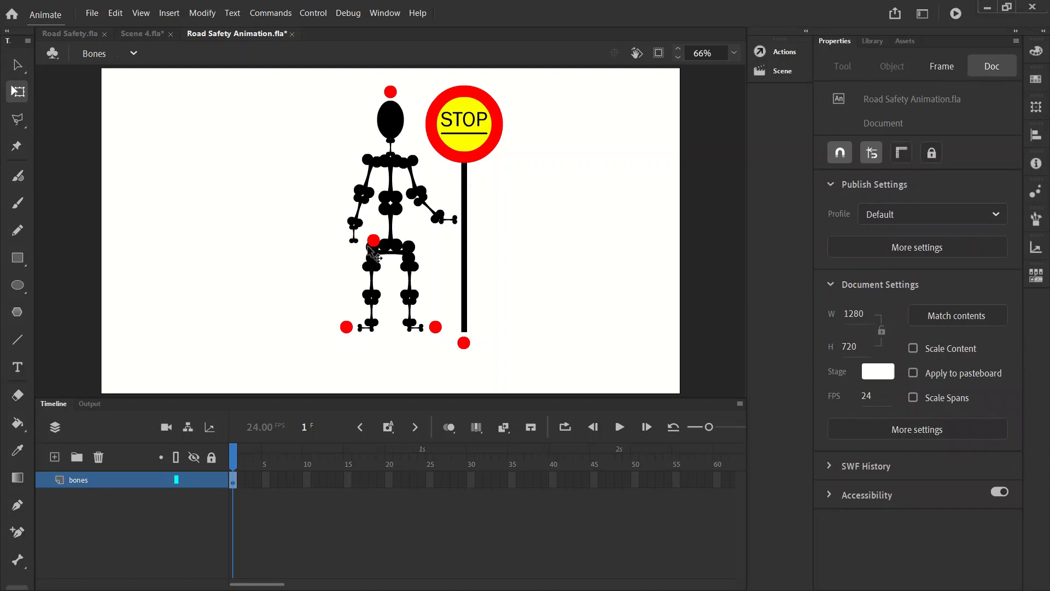
{"action": "left_click_drag", "start_coordinate": [373, 240], "coordinate": [353, 253]}
{"action": "left_click", "coordinate": [326, 270]}
Rotate the sign-side upper arm further outward and reattach the forearm at its elbow.
{"action": "left_click", "coordinate": [427, 196]}
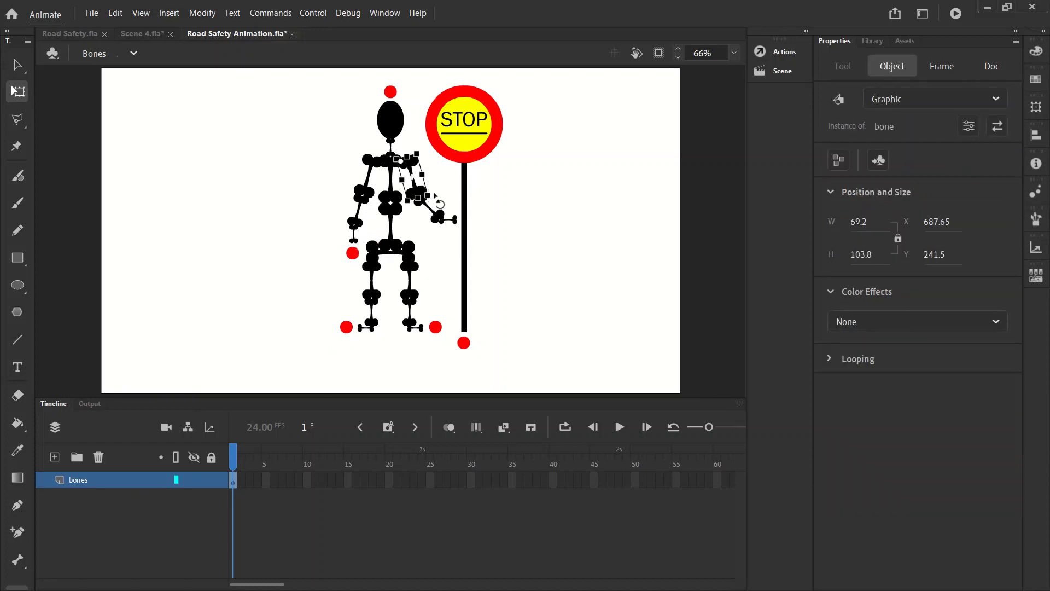
{"action": "left_click_drag", "start_coordinate": [436, 194], "coordinate": [448, 198]}
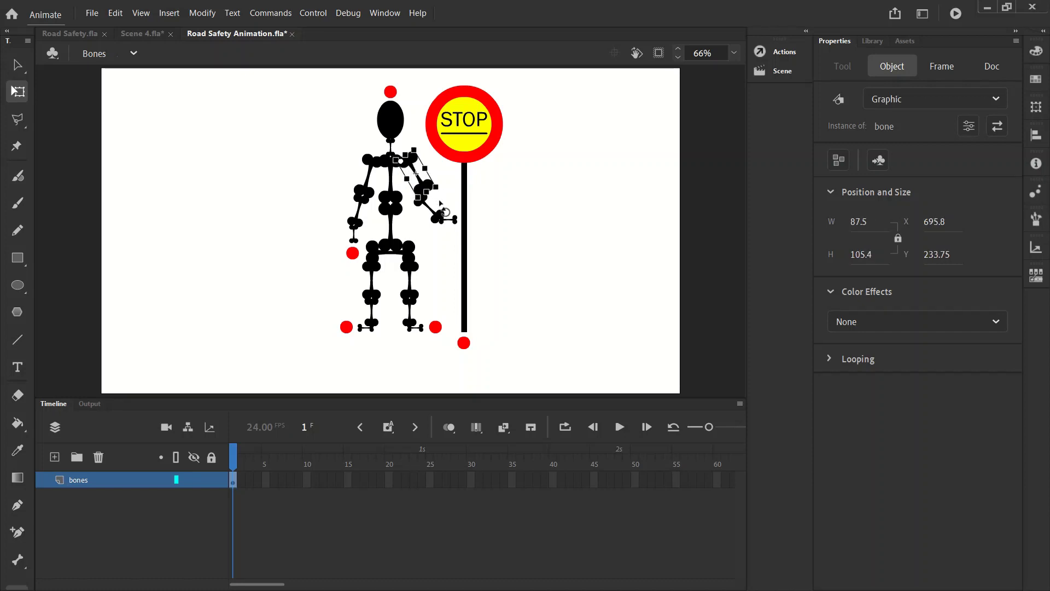
{"action": "left_click", "coordinate": [441, 214]}
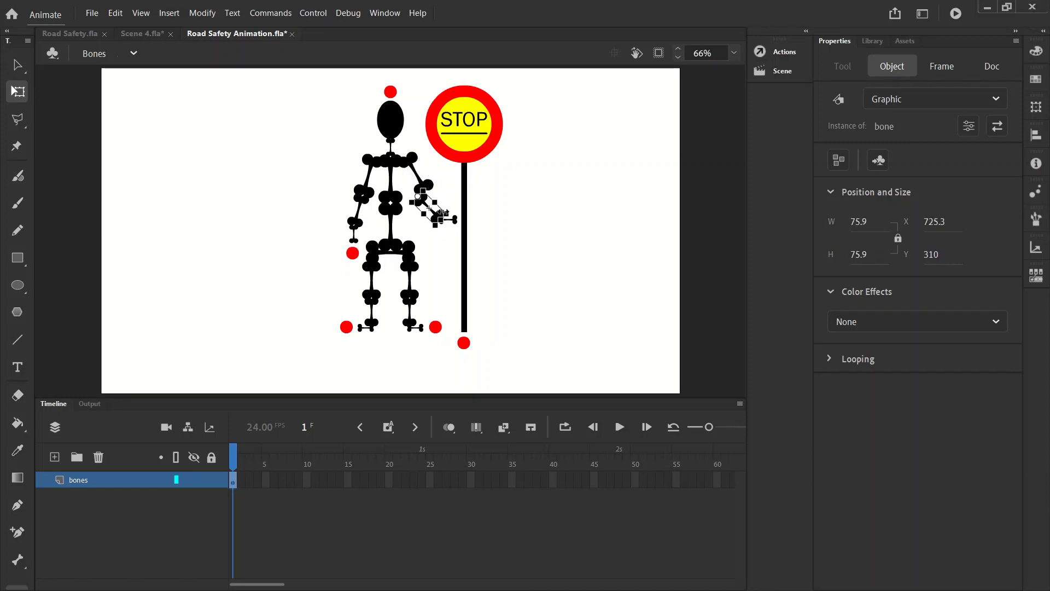
{"action": "left_click", "coordinate": [501, 208]}
{"action": "left_click_drag", "start_coordinate": [436, 216], "coordinate": [449, 217]}
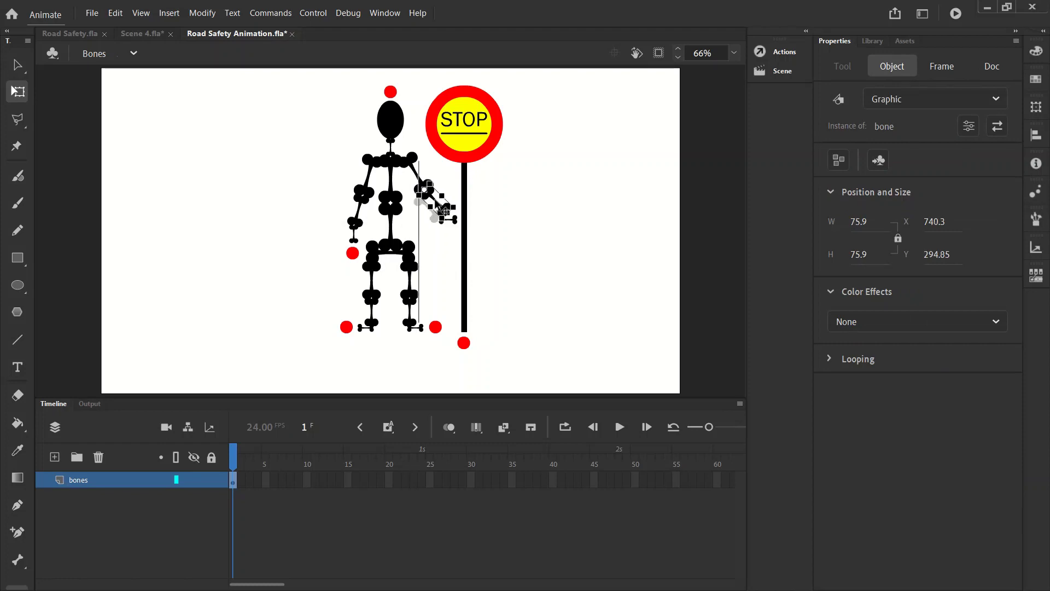
{"action": "left_click", "coordinate": [505, 218]}
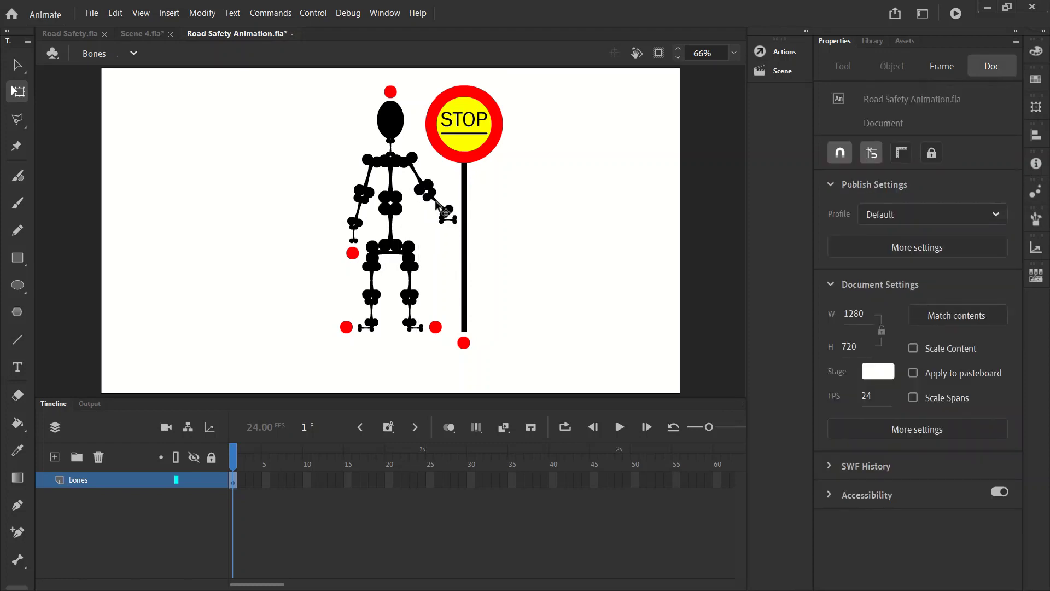
Move the sign-side hand bone to the repositioned forearm's wrist so it reaches the pole.
{"action": "left_click", "coordinate": [443, 213]}
{"action": "left_click", "coordinate": [497, 218]}
{"action": "left_click", "coordinate": [445, 216]}
{"action": "left_click", "coordinate": [506, 208]}
{"action": "left_click_drag", "start_coordinate": [465, 225], "coordinate": [466, 217]}
{"action": "key", "text": "Right"}
{"action": "key", "text": "Down"}
{"action": "key", "text": "Down"}
{"action": "key", "text": "Down"}
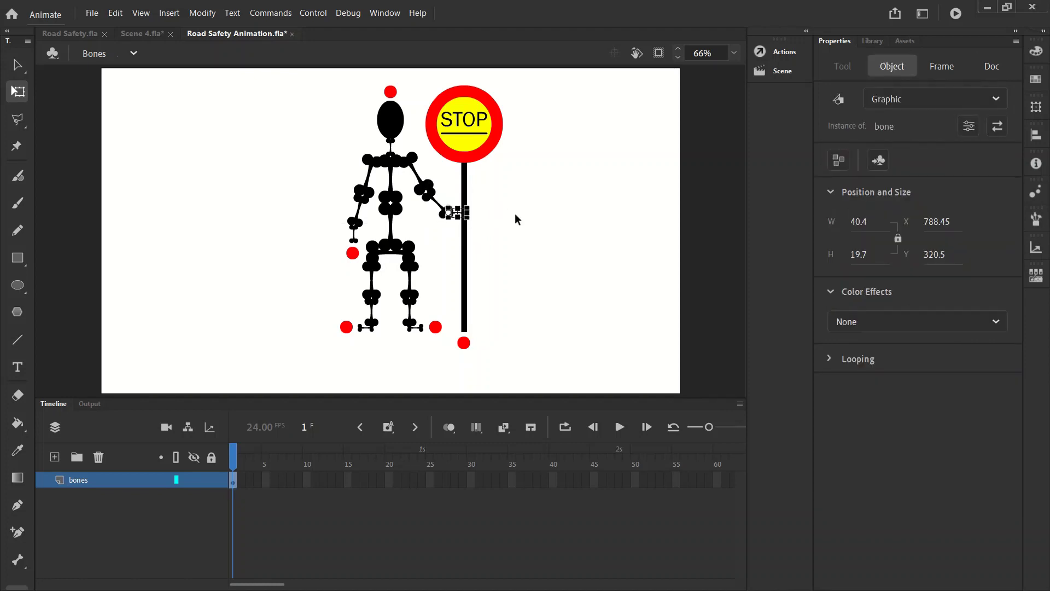
{"action": "left_click", "coordinate": [518, 221]}
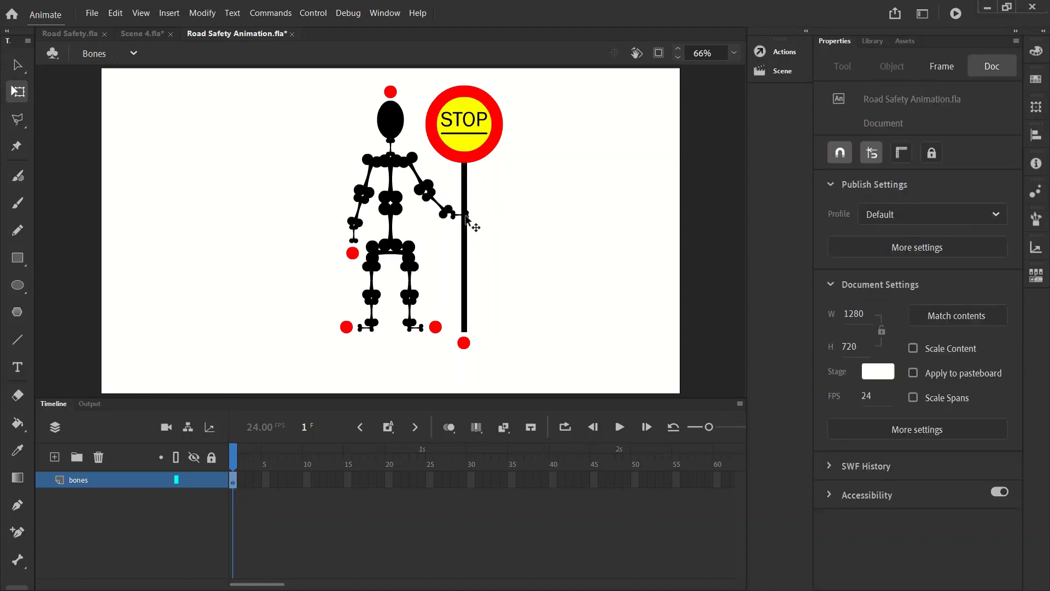
Fine-tune the sign-side hand bone so its outer end meets the STOP sign's pole.
{"action": "left_click", "coordinate": [469, 223]}
{"action": "key", "text": "Up"}
{"action": "left_click", "coordinate": [491, 227]}
{"action": "left_click_drag", "start_coordinate": [469, 222], "coordinate": [461, 223]}
{"action": "left_click", "coordinate": [505, 221]}
Nudge the STOP sign and the control point under its pole slightly toward the figure.
{"action": "left_click", "coordinate": [465, 259]}
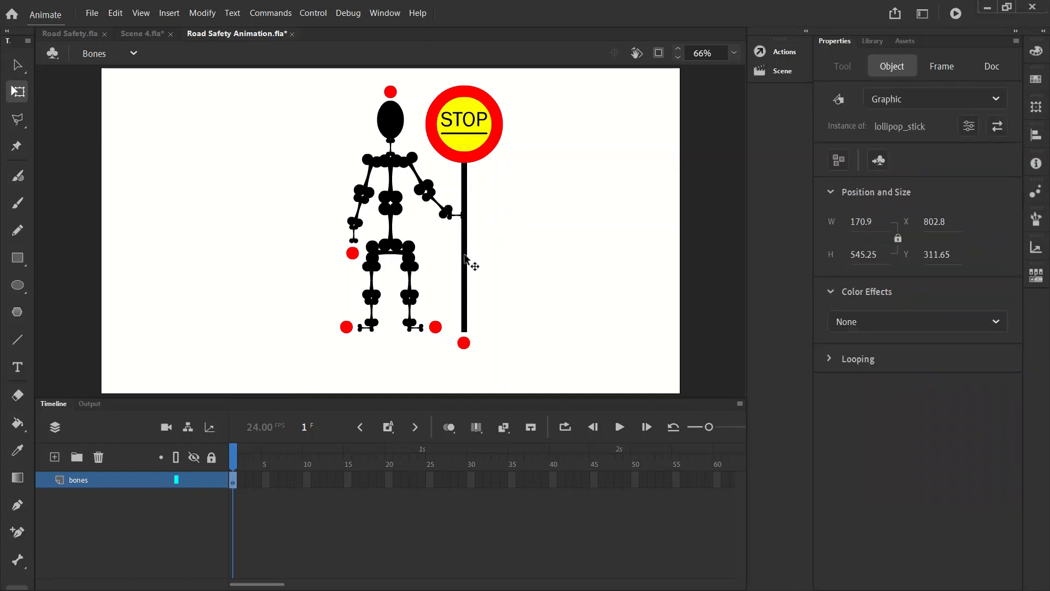
{"action": "left_click", "coordinate": [464, 343]}
{"action": "left_click", "coordinate": [481, 344]}
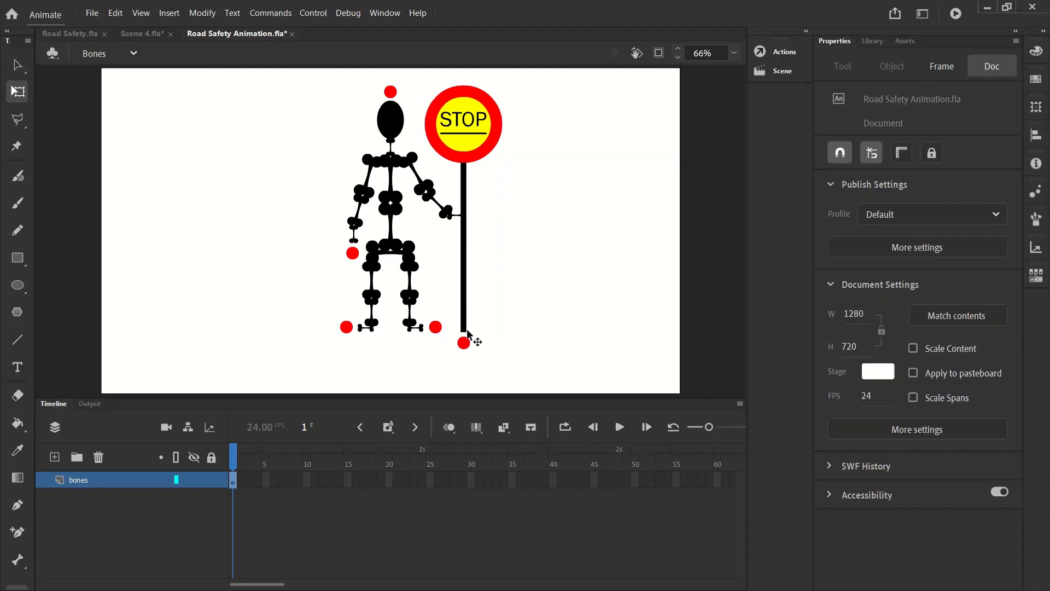
{"action": "left_click_drag", "start_coordinate": [464, 345], "coordinate": [463, 345]}
{"action": "left_click", "coordinate": [509, 328]}
Move the STOP sign together with its control point toward the figure and slightly up, until the pole crosses the hand bone.
{"action": "left_click", "coordinate": [464, 307]}
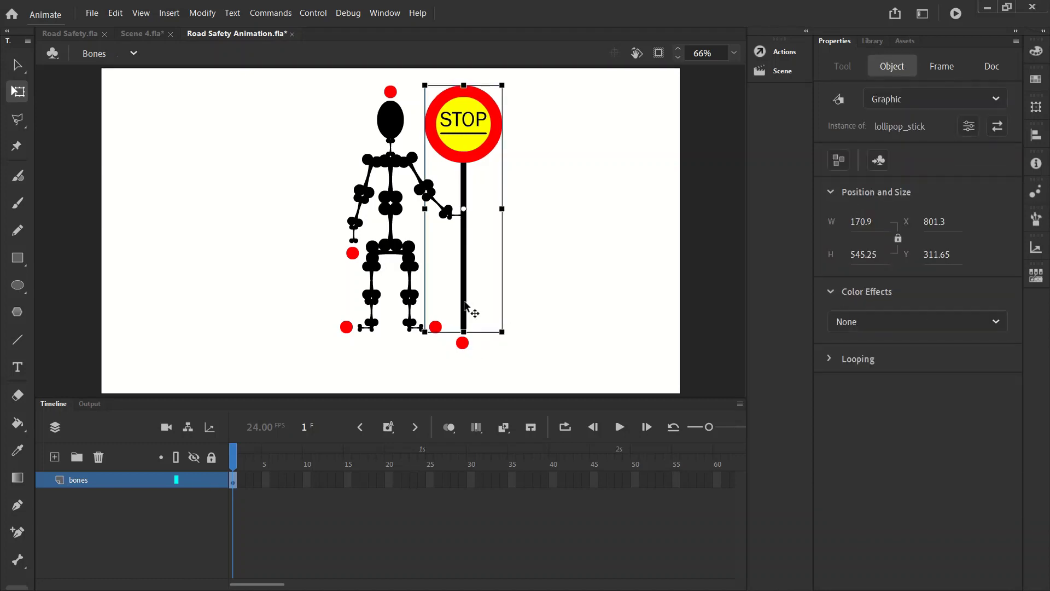
{"action": "left_click", "coordinate": [465, 343], "text": "shift"}
{"action": "key", "text": "Left"}
{"action": "key", "text": "Left"}
{"action": "key", "text": "Left"}
{"action": "key", "text": "Left"}
{"action": "key", "text": "Left"}
{"action": "key", "text": "Left"}
{"action": "key", "text": "Left"}
{"action": "key", "text": "Left"}
{"action": "key", "text": "Left"}
{"action": "key", "text": "Left"}
{"action": "key", "text": "Left"}
{"action": "key", "text": "Left"}
{"action": "key", "text": "Left"}
{"action": "key", "text": "Left"}
{"action": "key", "text": "Left"}
{"action": "key", "text": "Left"}
{"action": "key", "text": "Left"}
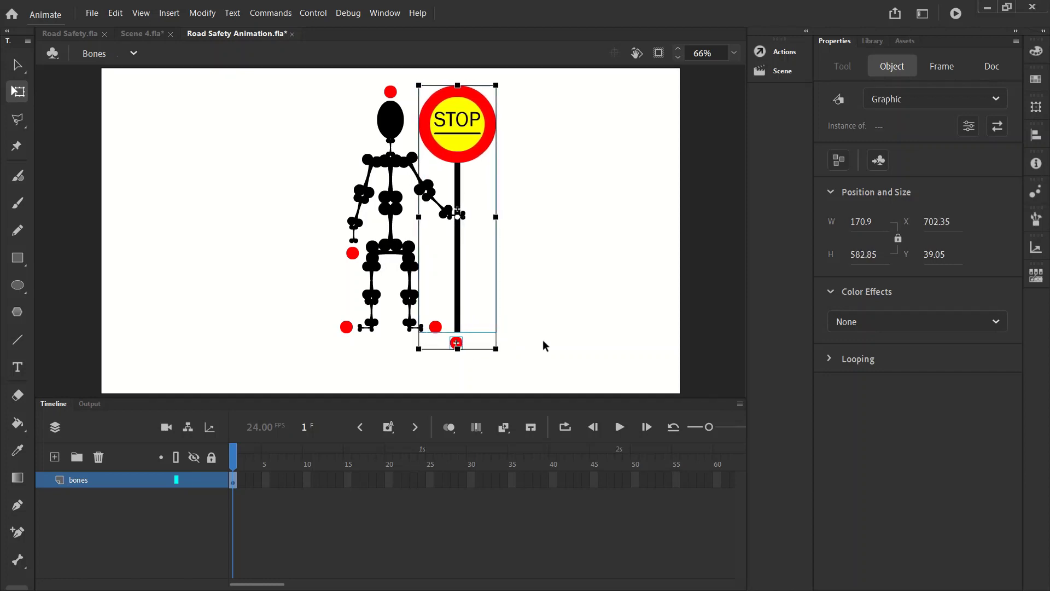
{"action": "key", "text": "Up"}
{"action": "key", "text": "Up"}
{"action": "key", "text": "Left"}
{"action": "key", "text": "Up"}
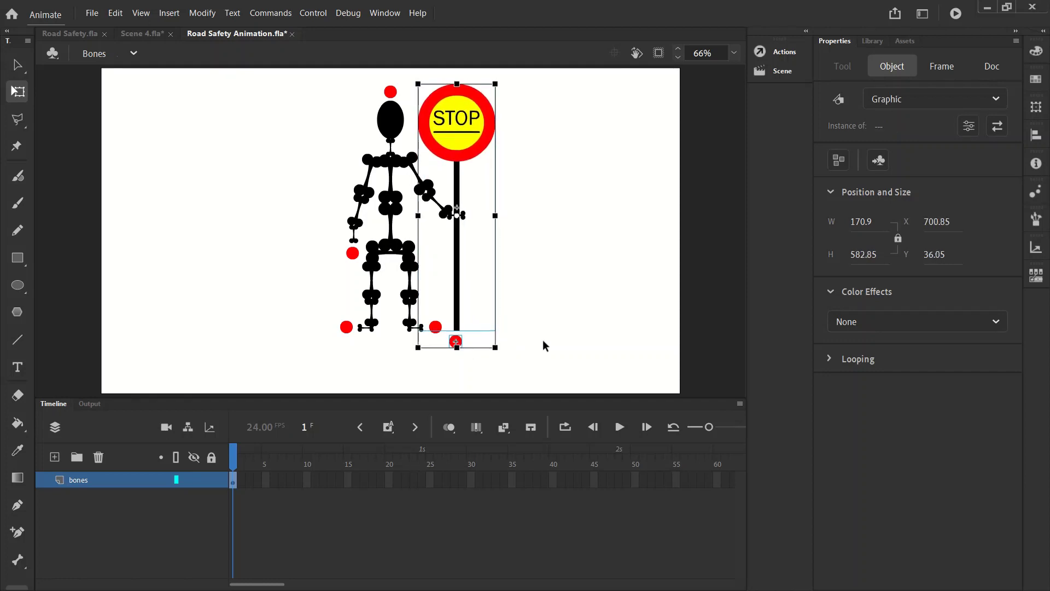
{"action": "left_click", "coordinate": [543, 341]}
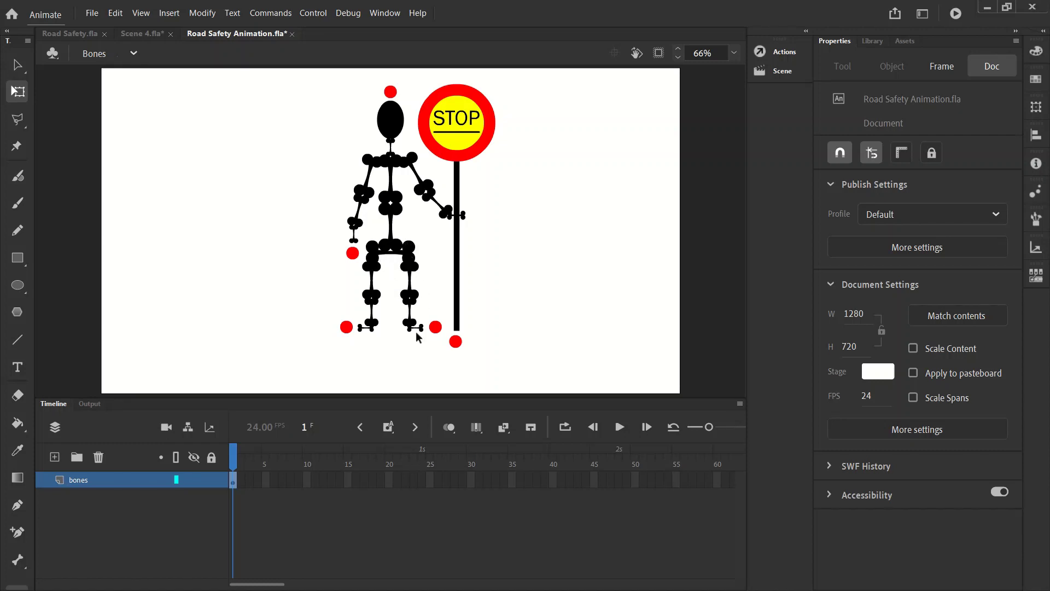
Nudge the horizontal pelvis bone slightly down beneath the base of the spine.
{"action": "left_click", "coordinate": [374, 273]}
{"action": "left_click", "coordinate": [417, 253]}
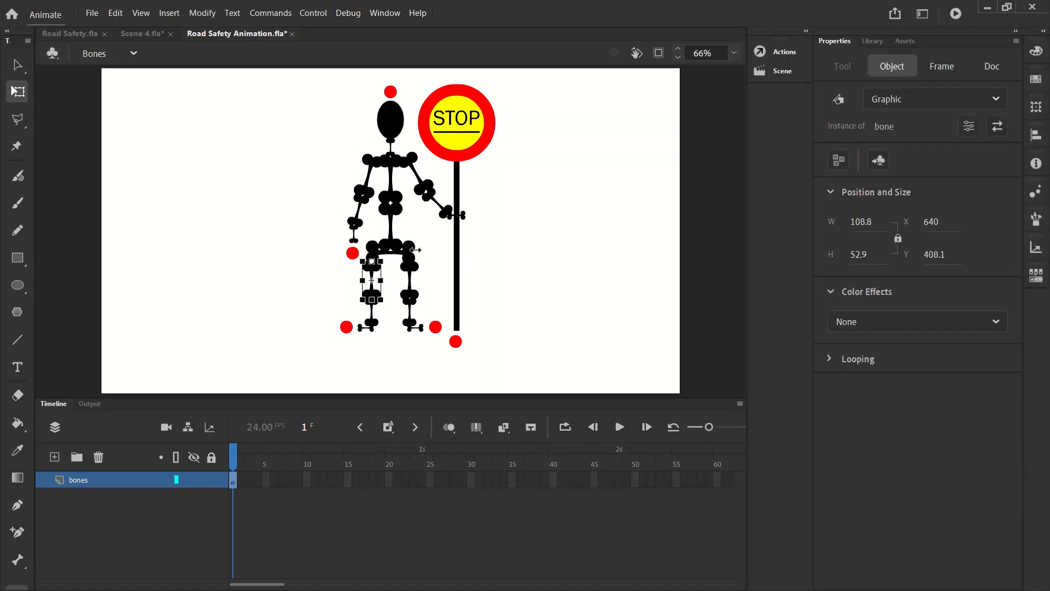
{"action": "left_click", "coordinate": [518, 243]}
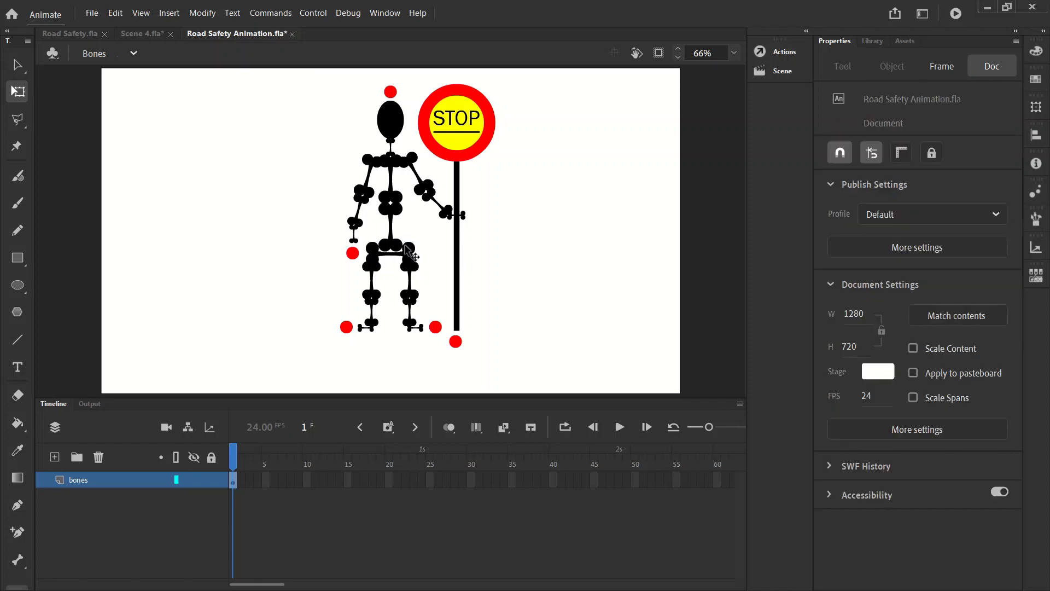
{"action": "left_click", "coordinate": [391, 184]}
{"action": "left_click", "coordinate": [429, 267]}
Nudge the thigh and shin bones of the leg away from the sign down into line with the pelvis.
{"action": "left_click", "coordinate": [375, 279]}
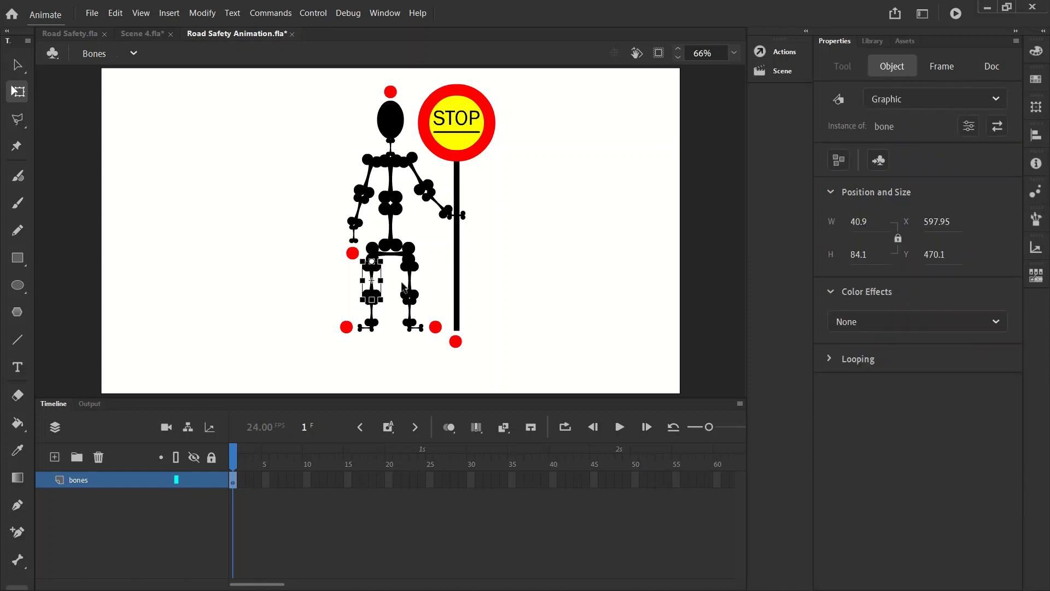
{"action": "left_click", "coordinate": [419, 283]}
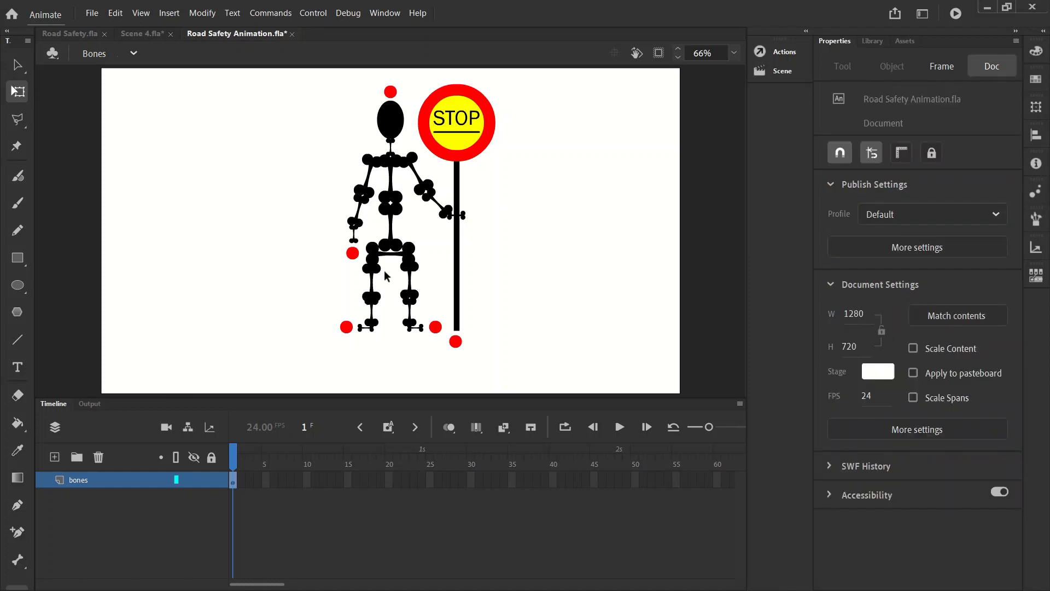
{"action": "left_click", "coordinate": [372, 269]}
{"action": "left_click", "coordinate": [389, 279]}
{"action": "left_click", "coordinate": [409, 276]}
{"action": "left_click", "coordinate": [401, 280]}
{"action": "left_click", "coordinate": [372, 315]}
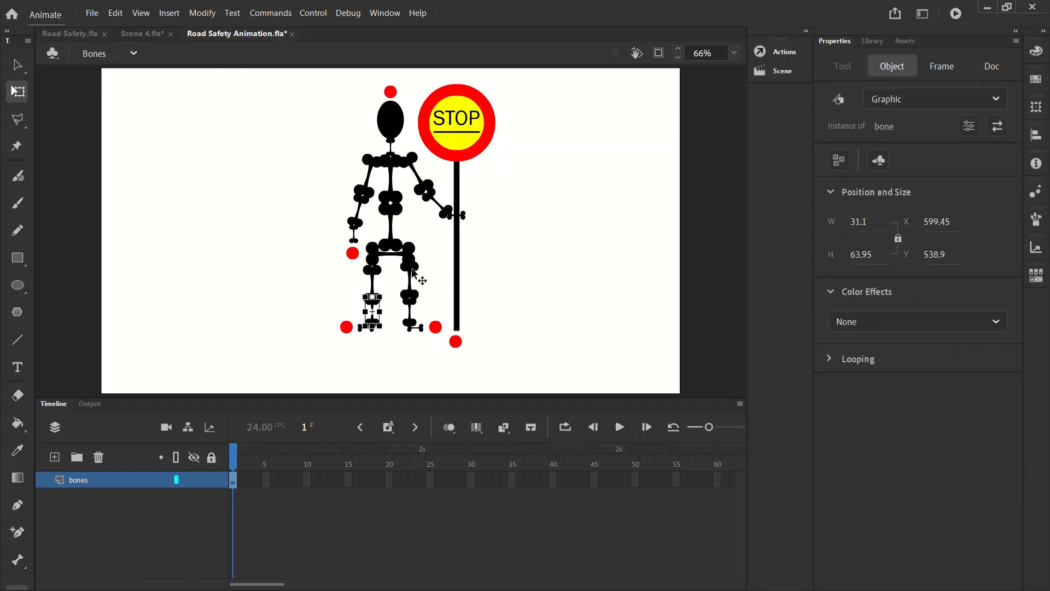
Nudge the thigh and shin bones of the leg beside the sign into line with the pelvis and each other.
{"action": "left_click", "coordinate": [413, 268]}
{"action": "left_click", "coordinate": [422, 304]}
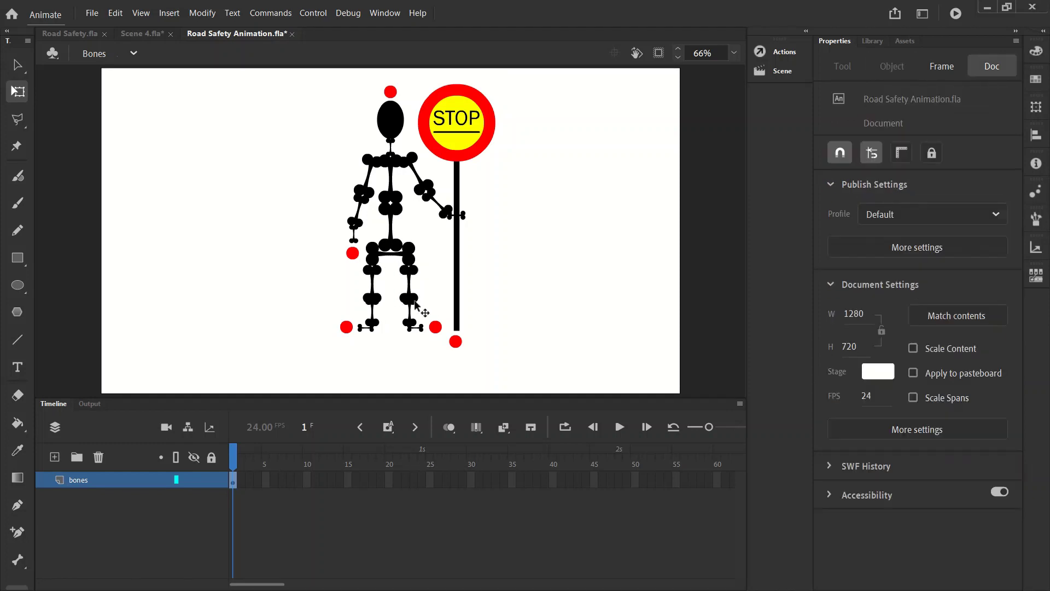
{"action": "left_click", "coordinate": [409, 311]}
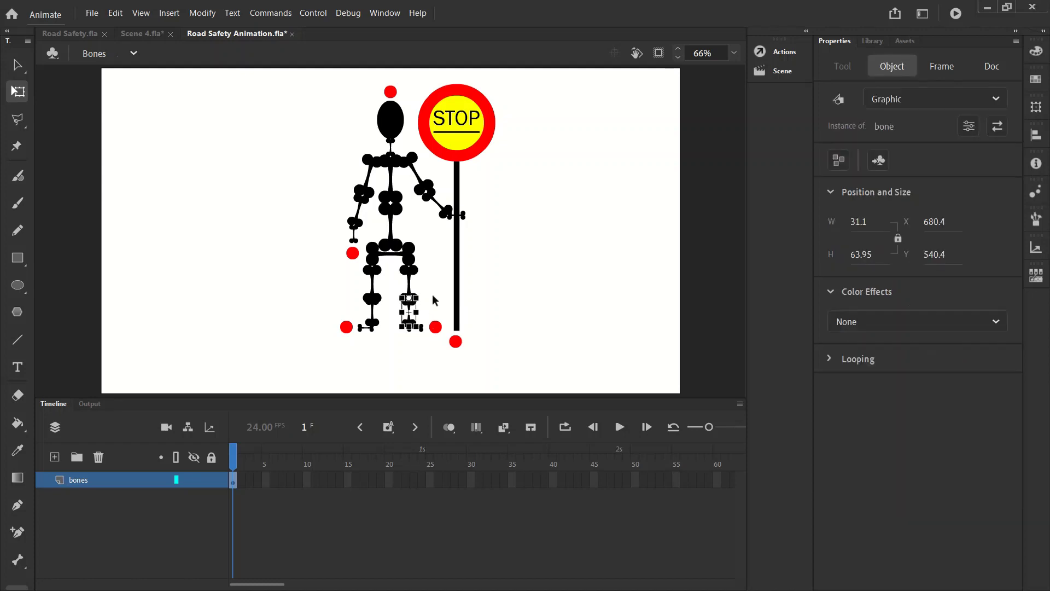
{"action": "left_click", "coordinate": [415, 316]}
{"action": "left_click", "coordinate": [441, 300]}
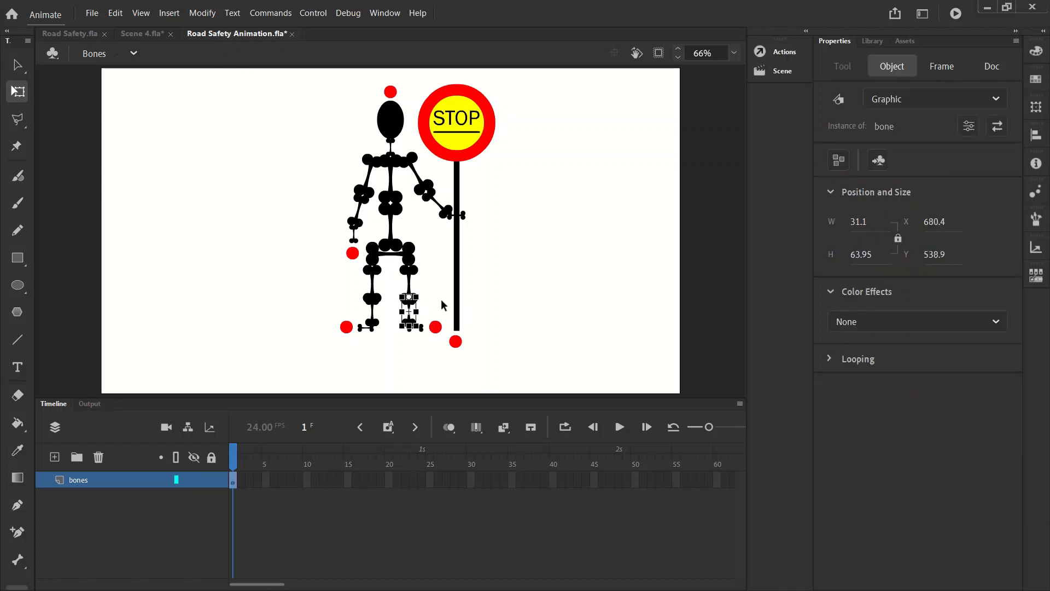
{"action": "left_click", "coordinate": [444, 349]}
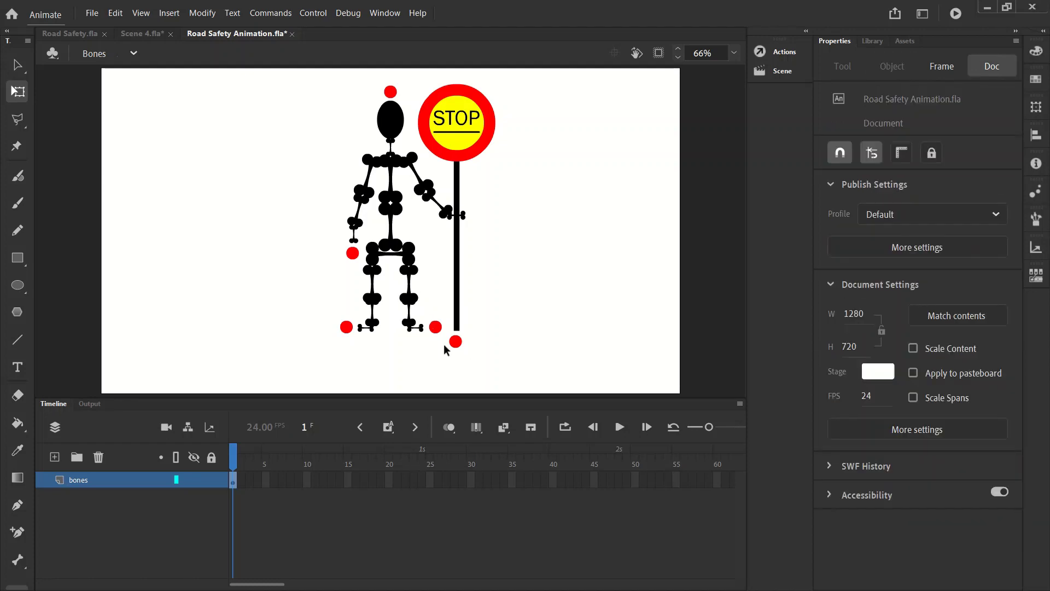
Nudge the shin, foot bone and foot control point of the leg away from the sign slightly down.
{"action": "left_click", "coordinate": [376, 322]}
{"action": "left_click_drag", "start_coordinate": [381, 347], "coordinate": [318, 298]}
{"action": "key", "text": "Down"}
{"action": "key", "text": "Down"}
{"action": "key", "text": "Down"}
{"action": "key", "text": "Down"}
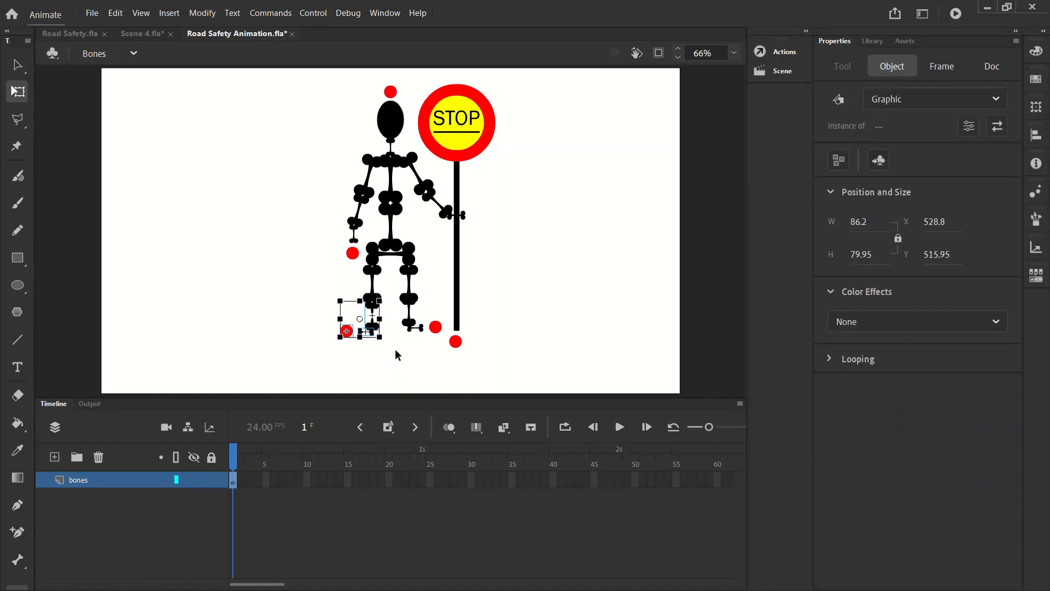
Nudge the shin, foot bone and foot control point of the sign-side leg down level with the other leg.
{"action": "left_click_drag", "start_coordinate": [442, 355], "coordinate": [399, 295]}
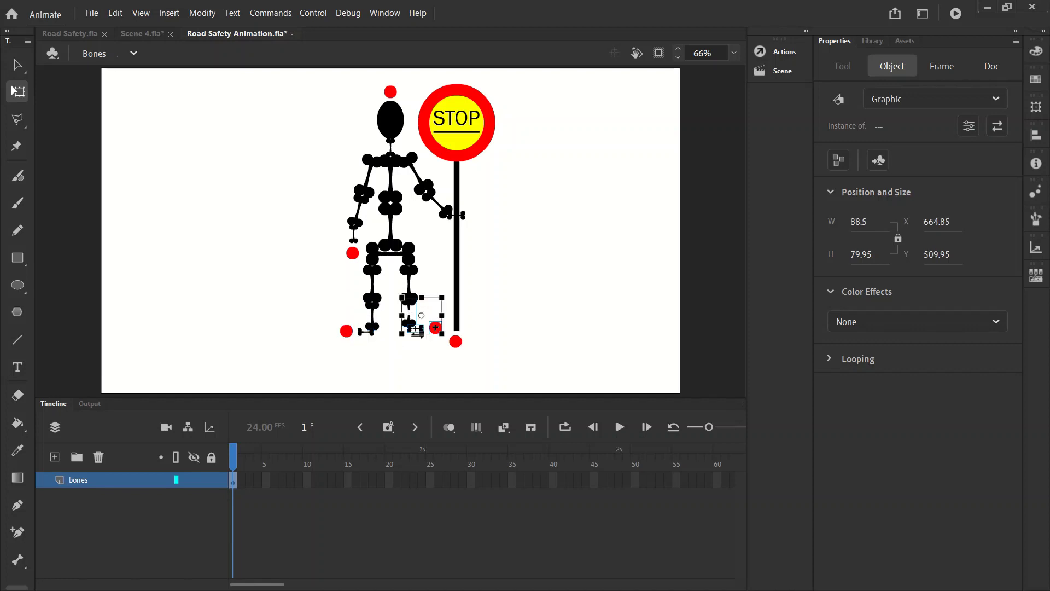
{"action": "left_click", "coordinate": [405, 342]}
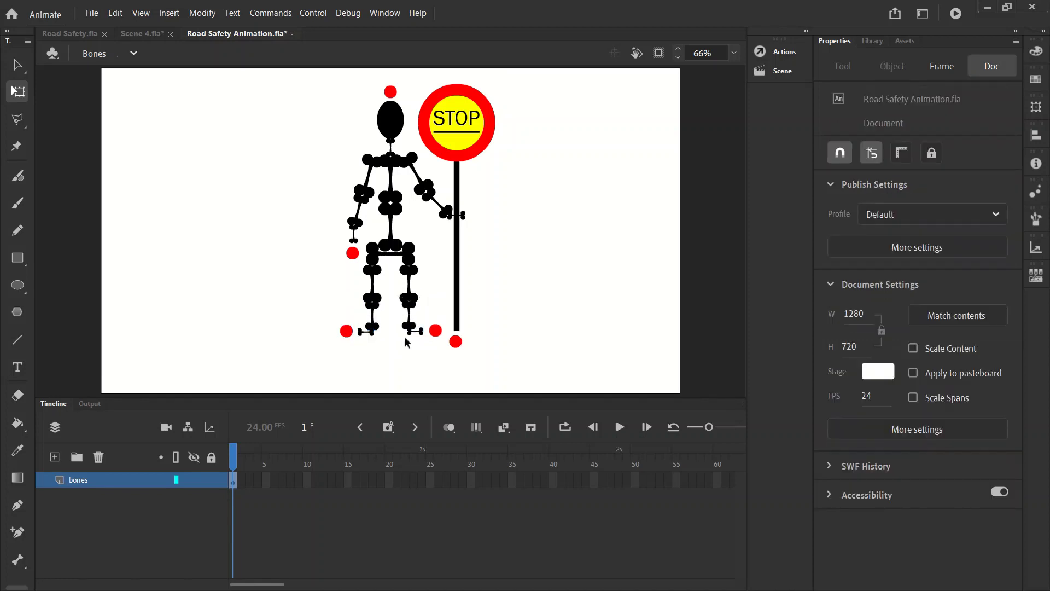
{"action": "left_click_drag", "start_coordinate": [438, 356], "coordinate": [398, 298]}
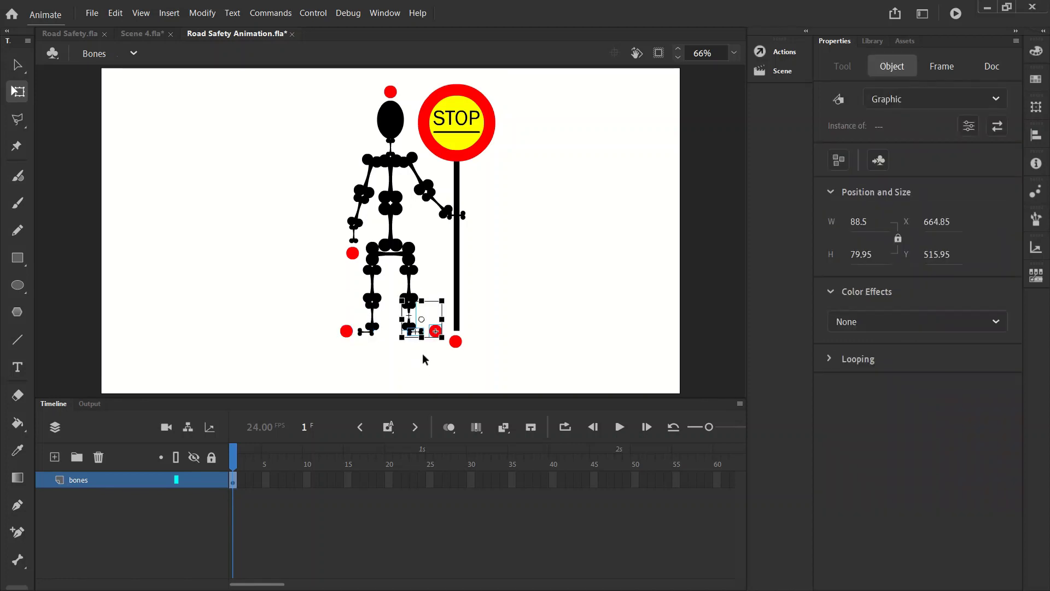
{"action": "left_click", "coordinate": [432, 386]}
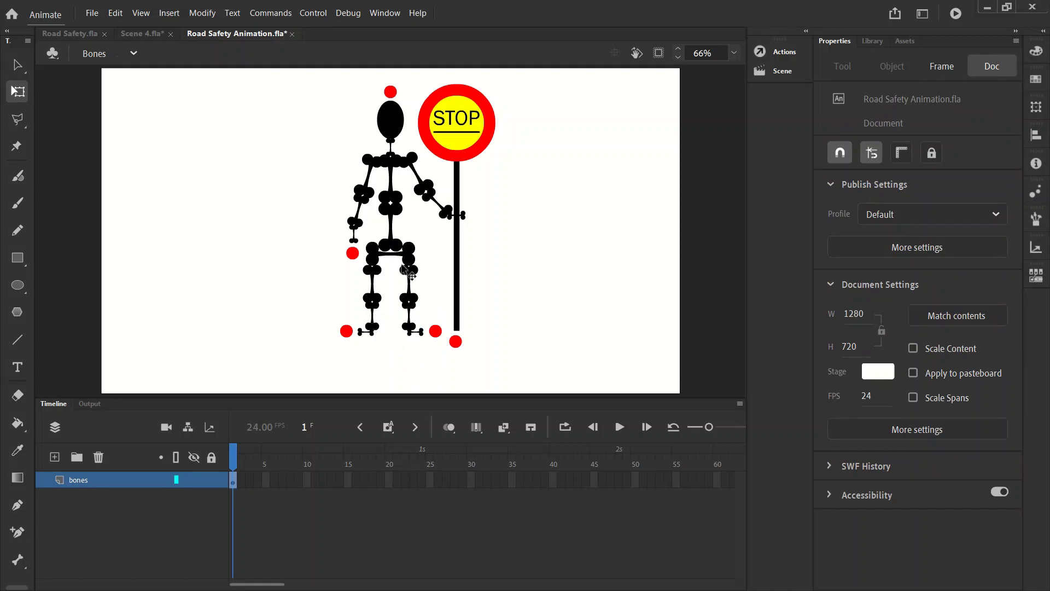
Move the foot control point away from the sign farther outward and enlarge that leg's thigh, shin and foot bones to about 62.6 by 187.25.
{"action": "left_click_drag", "start_coordinate": [346, 331], "coordinate": [349, 282]}
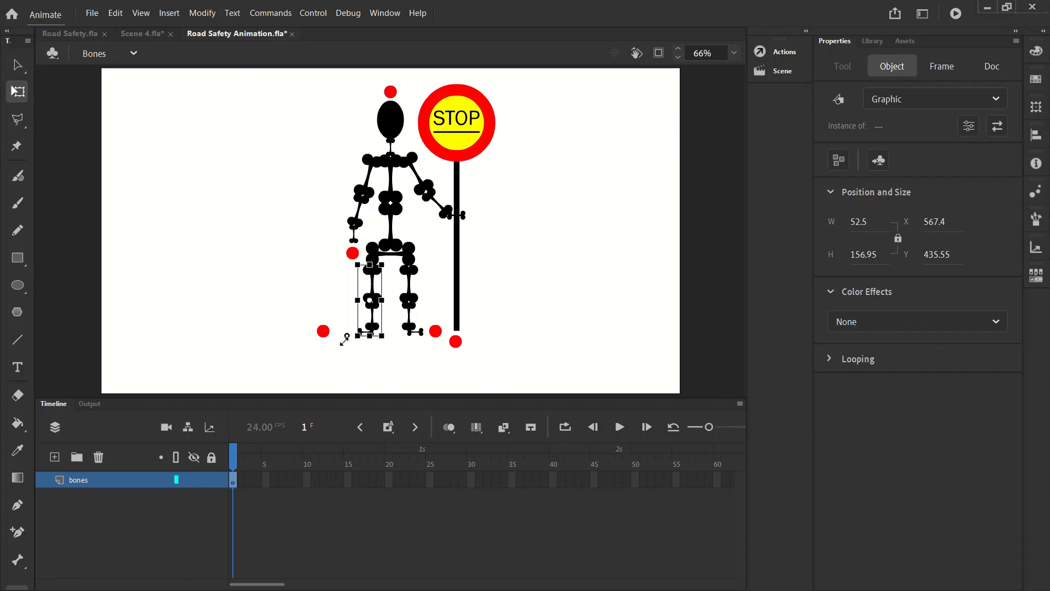
{"action": "left_click_drag", "start_coordinate": [346, 338], "coordinate": [335, 298]}
{"action": "left_click", "coordinate": [398, 357]}
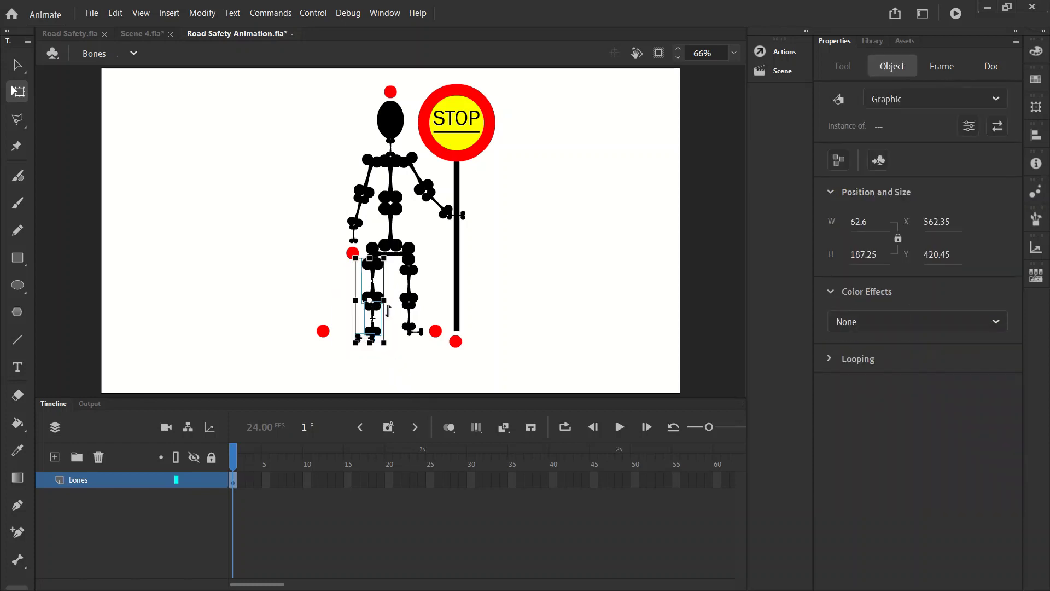
Nudge the enlarged leg bones down beneath the pelvis joint, to a Y position of about 435.45.
{"action": "key", "text": "Down"}
{"action": "key", "text": "Down"}
{"action": "key", "text": "Down"}
{"action": "key", "text": "Down"}
{"action": "key", "text": "Down"}
{"action": "key", "text": "Down"}
{"action": "key", "text": "Down"}
{"action": "key", "text": "Down"}
{"action": "key", "text": "Down"}
{"action": "key", "text": "Down"}
{"action": "key", "text": "Down"}
{"action": "key", "text": "Down"}
{"action": "key", "text": "Down"}
{"action": "key", "text": "Down"}
{"action": "key", "text": "Down"}
{"action": "key", "text": "Down"}
{"action": "key", "text": "Down"}
{"action": "key", "text": "Down"}
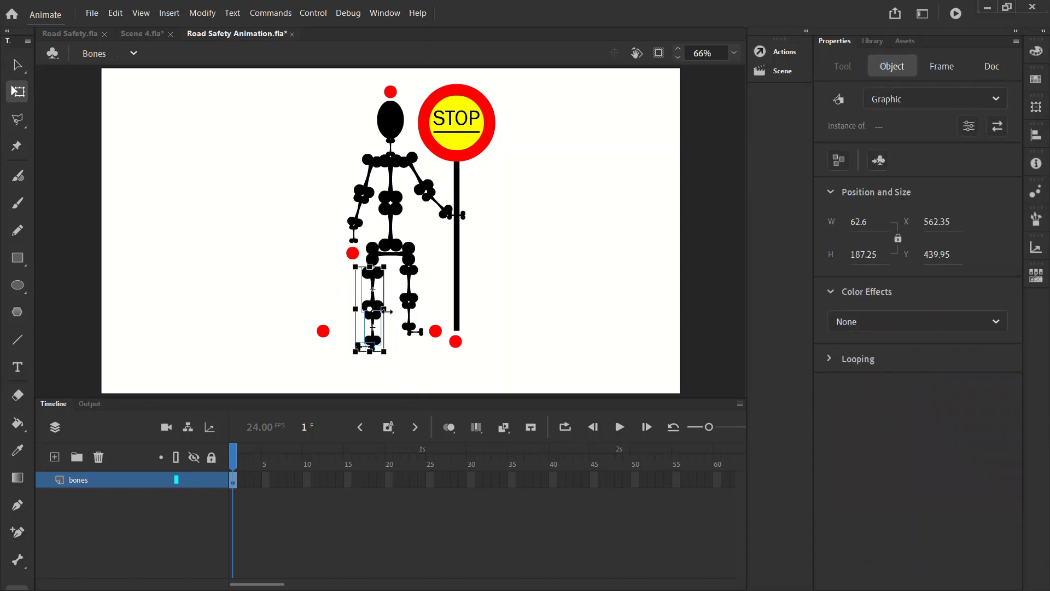
{"action": "left_click", "coordinate": [393, 294]}
{"action": "left_click_drag", "start_coordinate": [379, 356], "coordinate": [346, 293]}
{"action": "left_click", "coordinate": [409, 366]}
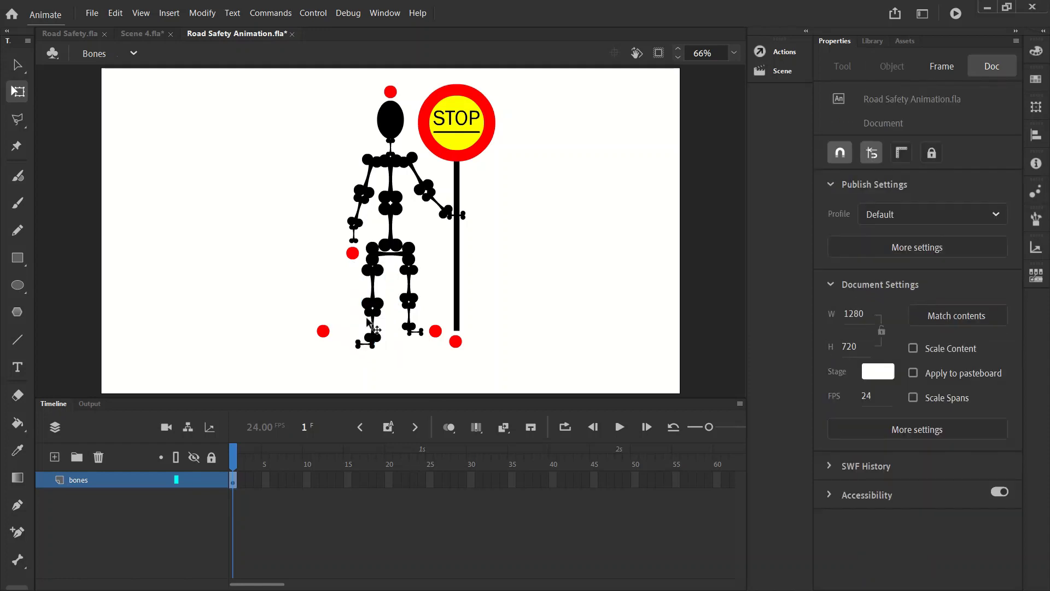
{"action": "left_click", "coordinate": [370, 346]}
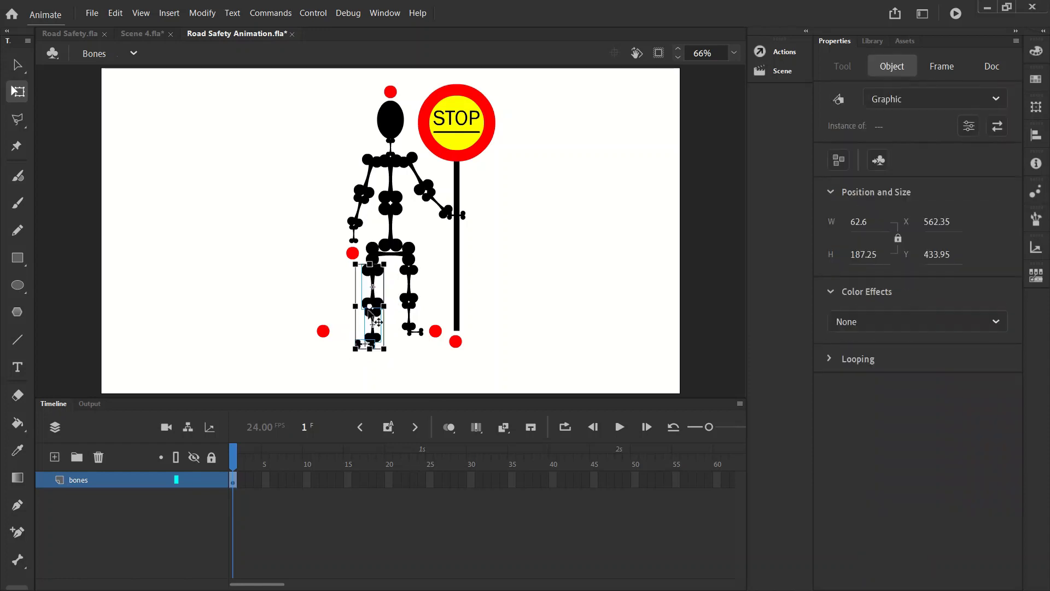
{"action": "left_click", "coordinate": [399, 356]}
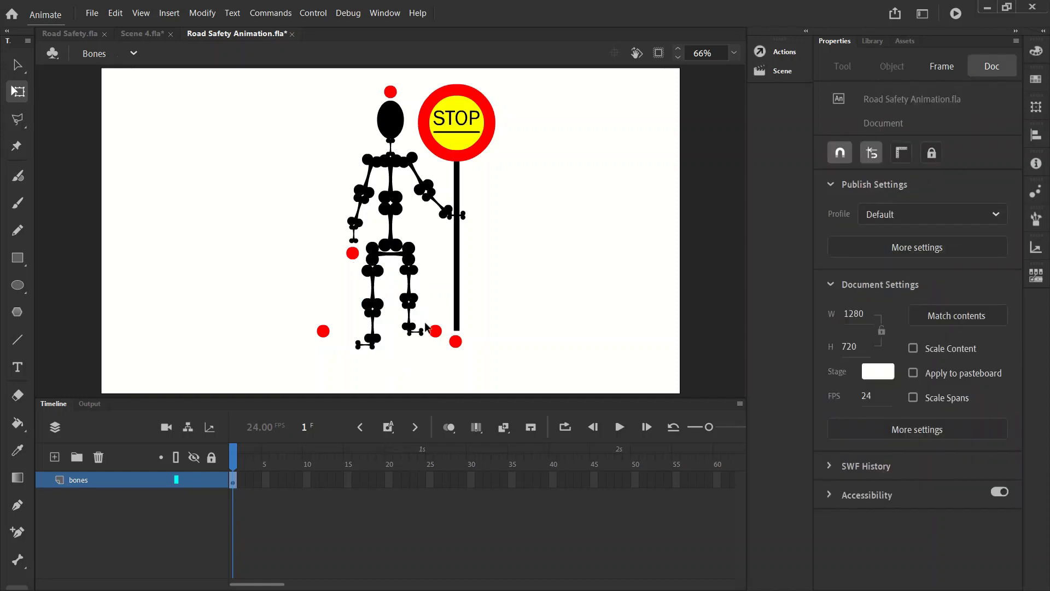
Move the sign-side foot control point outward past the pole and delete that leg's smaller thigh, shin and foot bones.
{"action": "left_click_drag", "start_coordinate": [435, 330], "coordinate": [483, 311]}
{"action": "left_click_drag", "start_coordinate": [427, 348], "coordinate": [392, 280]}
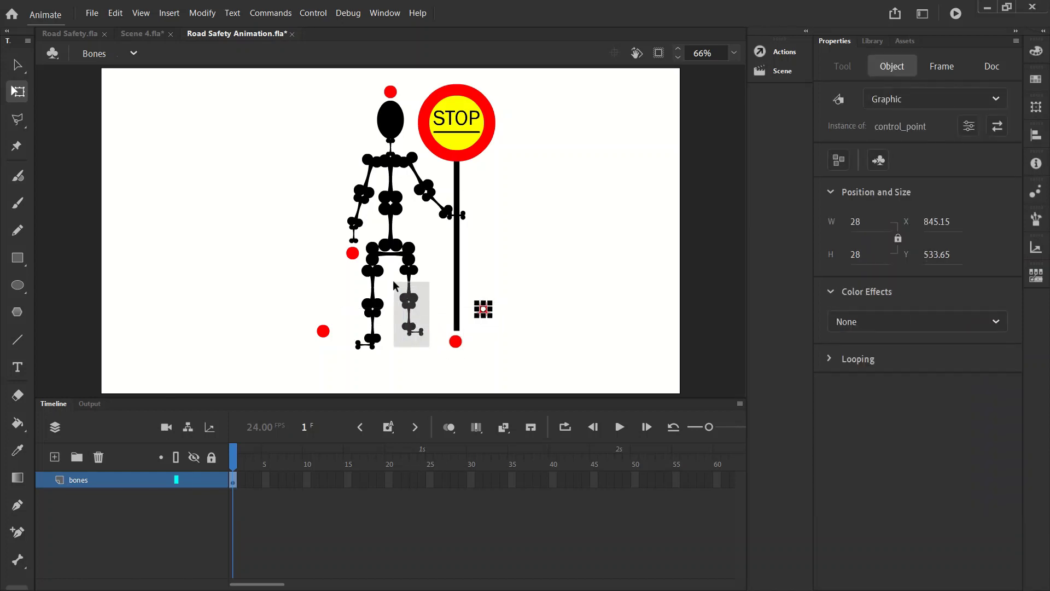
{"action": "key", "text": "Delete"}
Select the enlarged thigh, shin and foot bones of the remaining leg.
{"action": "left_click_drag", "start_coordinate": [397, 356], "coordinate": [344, 270]}
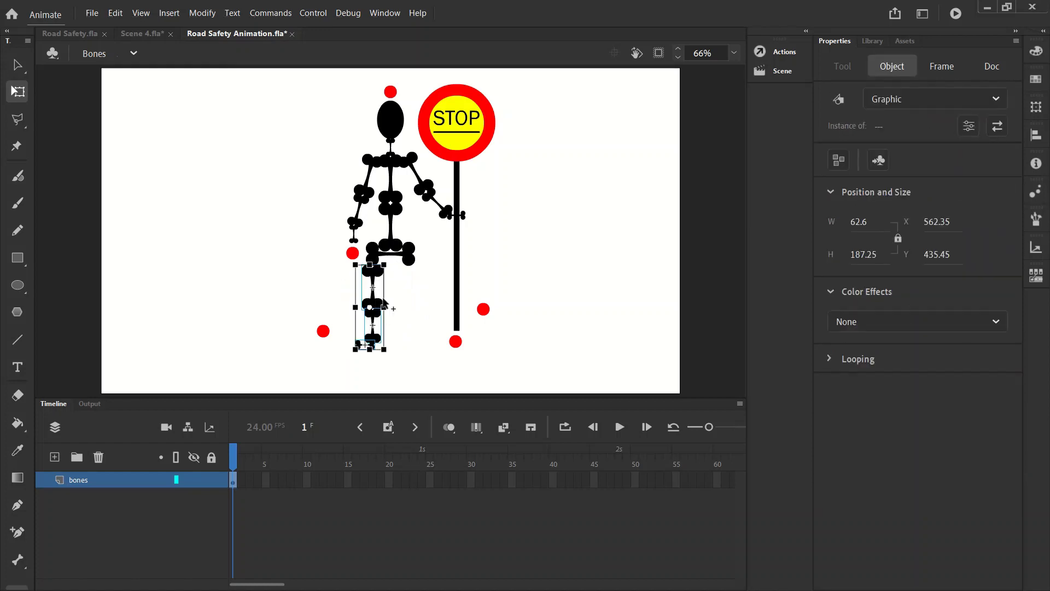
Duplicate the leg bones and place the copy beneath the skeleton's other hip.
{"action": "left_click_drag", "start_coordinate": [383, 304], "coordinate": [415, 302]}
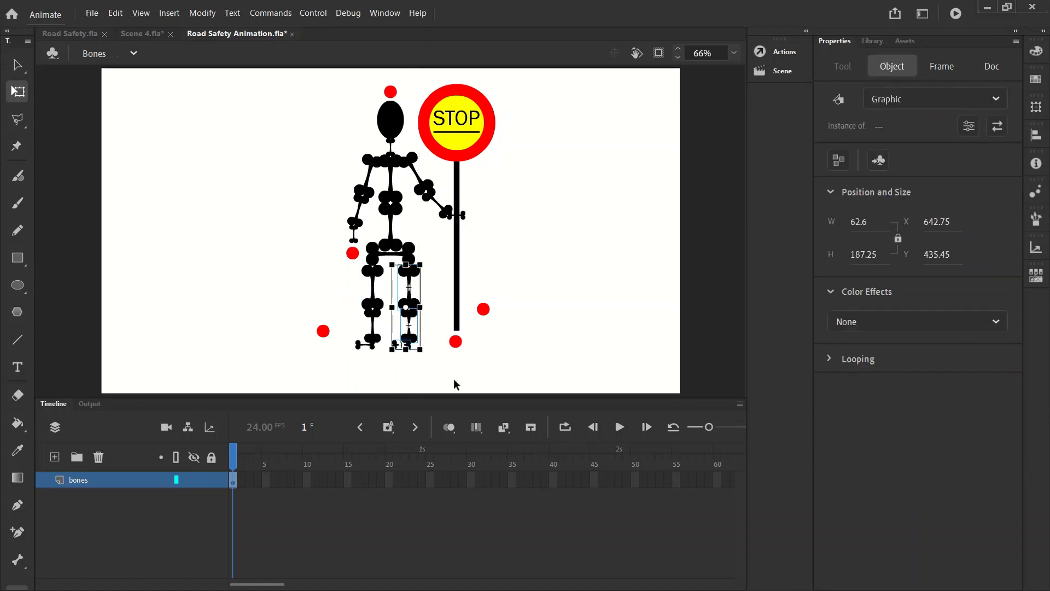
{"action": "left_click", "coordinate": [454, 378]}
{"action": "left_click", "coordinate": [409, 317]}
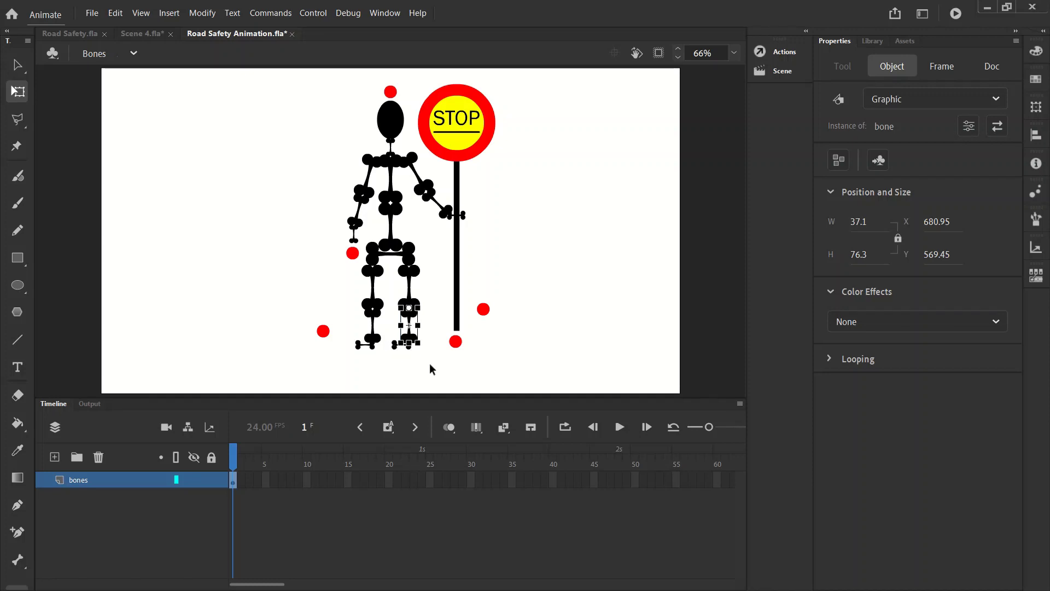
Turn the copied leg's foot bone to point outward and position it at the base of its shin.
{"action": "left_click_drag", "start_coordinate": [431, 369], "coordinate": [403, 356]}
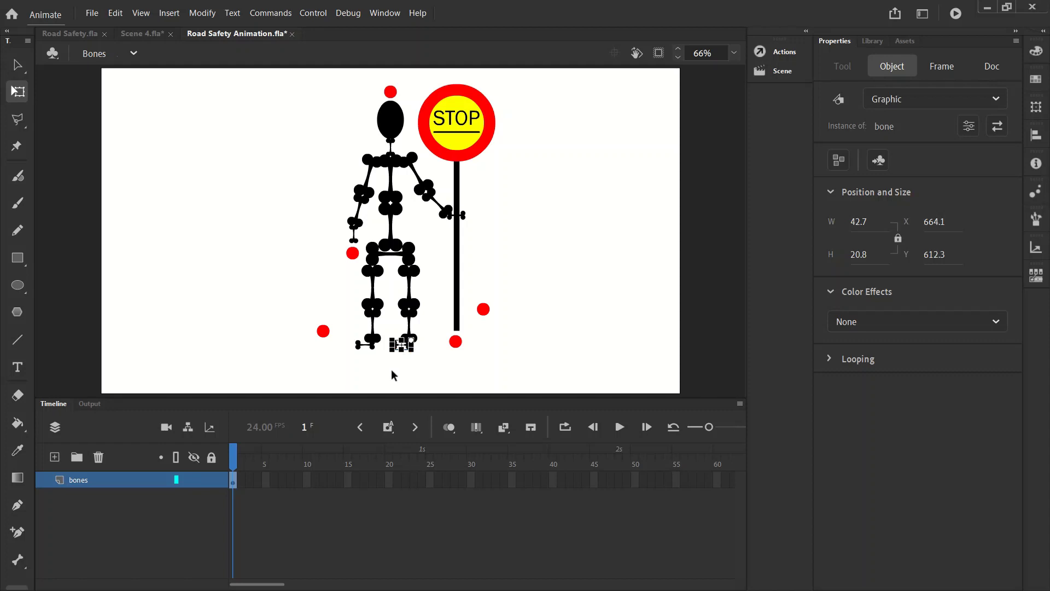
{"action": "left_click", "coordinate": [391, 375]}
{"action": "left_click_drag", "start_coordinate": [418, 356], "coordinate": [426, 353]}
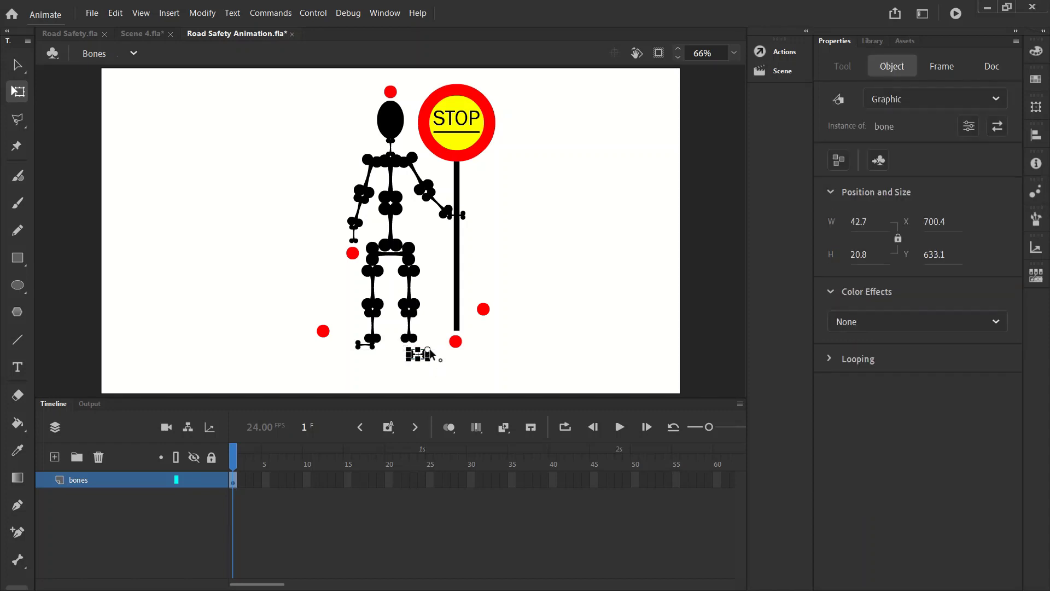
{"action": "left_click", "coordinate": [423, 359]}
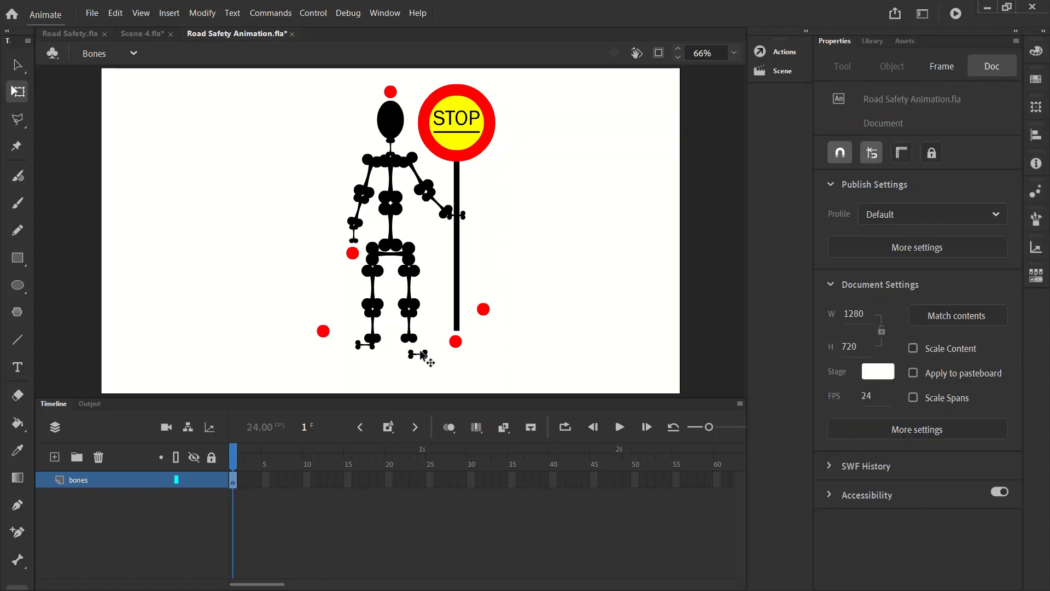
{"action": "left_click_drag", "start_coordinate": [426, 359], "coordinate": [502, 380]}
{"action": "left_click", "coordinate": [444, 365]}
{"action": "left_click", "coordinate": [440, 360]}
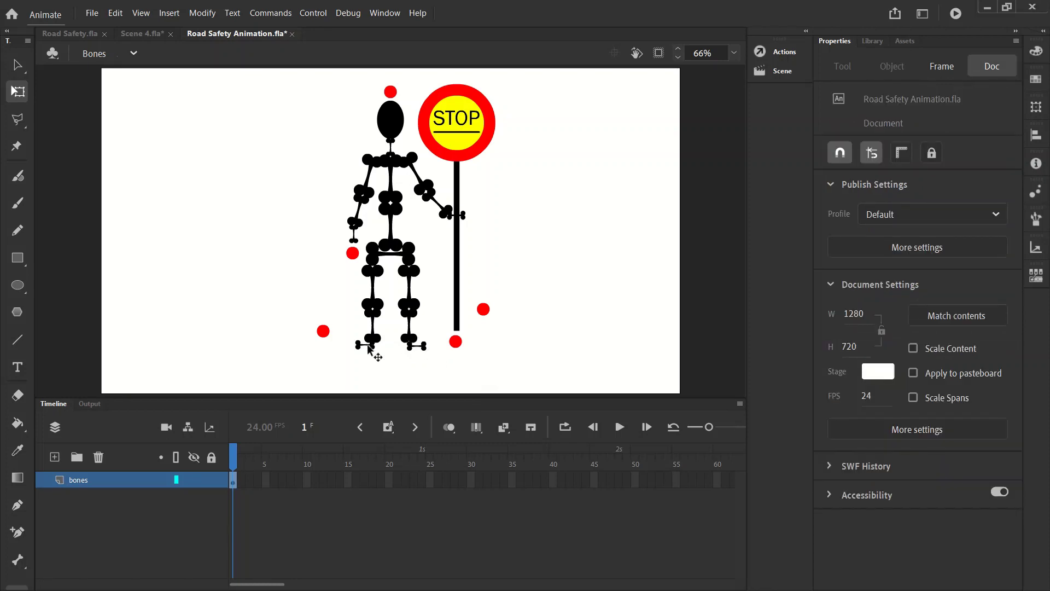
Nudge the original leg's foot bone so it lines up level with the copied foot.
{"action": "left_click", "coordinate": [370, 351]}
{"action": "left_click", "coordinate": [426, 388]}
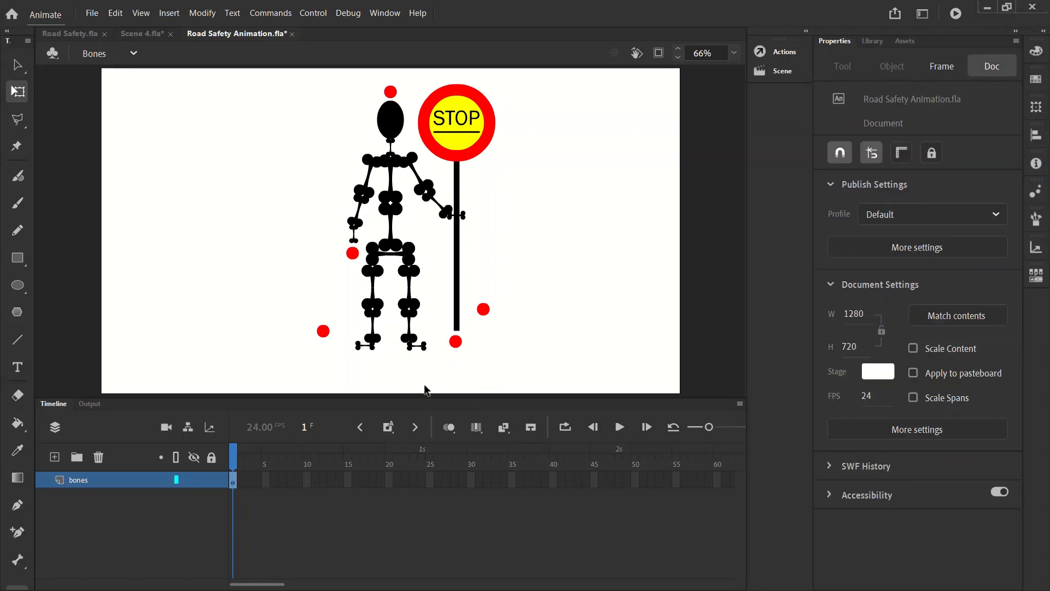
{"action": "left_click", "coordinate": [374, 348]}
{"action": "left_click", "coordinate": [391, 360]}
Move the two lowest red control points so each sits just beyond the outer tip of a foot bone.
{"action": "left_click_drag", "start_coordinate": [324, 332], "coordinate": [339, 348]}
{"action": "left_click_drag", "start_coordinate": [456, 343], "coordinate": [440, 349]}
{"action": "left_click", "coordinate": [393, 369]}
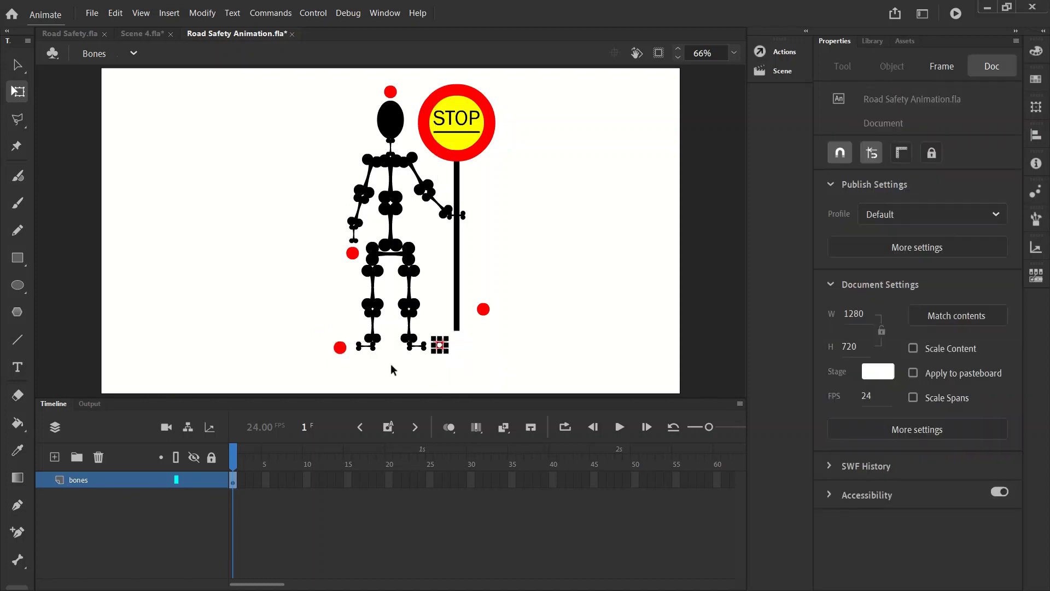
{"action": "left_click", "coordinate": [345, 355]}
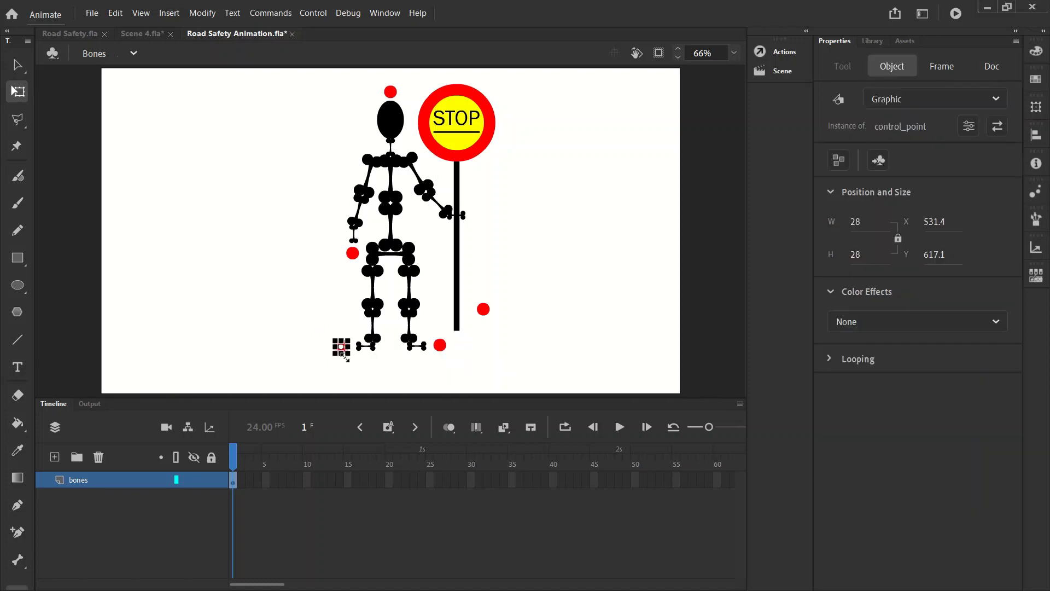
{"action": "left_click", "coordinate": [411, 357]}
{"action": "left_click", "coordinate": [345, 347]}
{"action": "left_click", "coordinate": [443, 350]}
{"action": "left_click", "coordinate": [490, 353]}
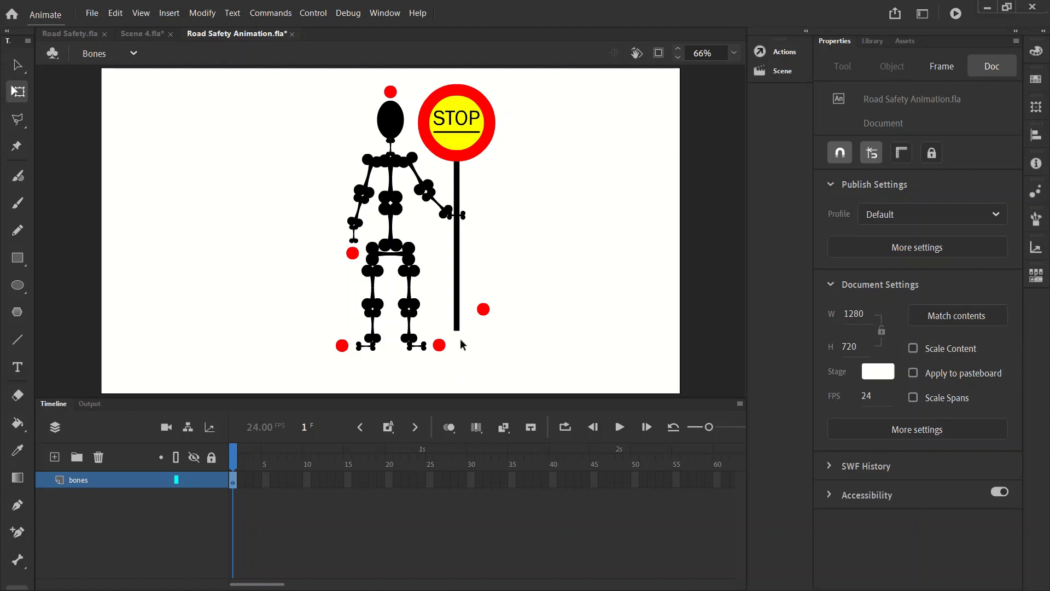
Lower the lollipop stick to Y 320.65 while keeping it horizontally in line with the hand.
{"action": "left_click", "coordinate": [460, 274]}
{"action": "key", "text": "Down"}
{"action": "key", "text": "Down"}
{"action": "key", "text": "Down"}
{"action": "key", "text": "Down"}
{"action": "key", "text": "Down"}
{"action": "key", "text": "Down"}
{"action": "key", "text": "Down"}
{"action": "key", "text": "Down"}
{"action": "key", "text": "Down"}
{"action": "key", "text": "Down"}
{"action": "key", "text": "Down"}
{"action": "key", "text": "Down"}
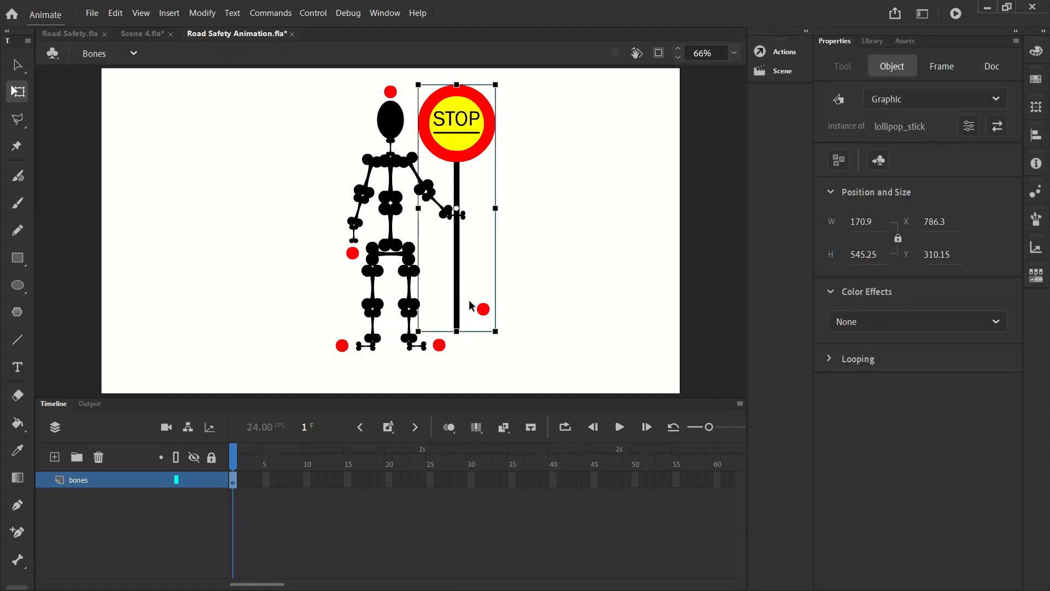
{"action": "left_click_drag", "start_coordinate": [463, 339], "coordinate": [463, 339]}
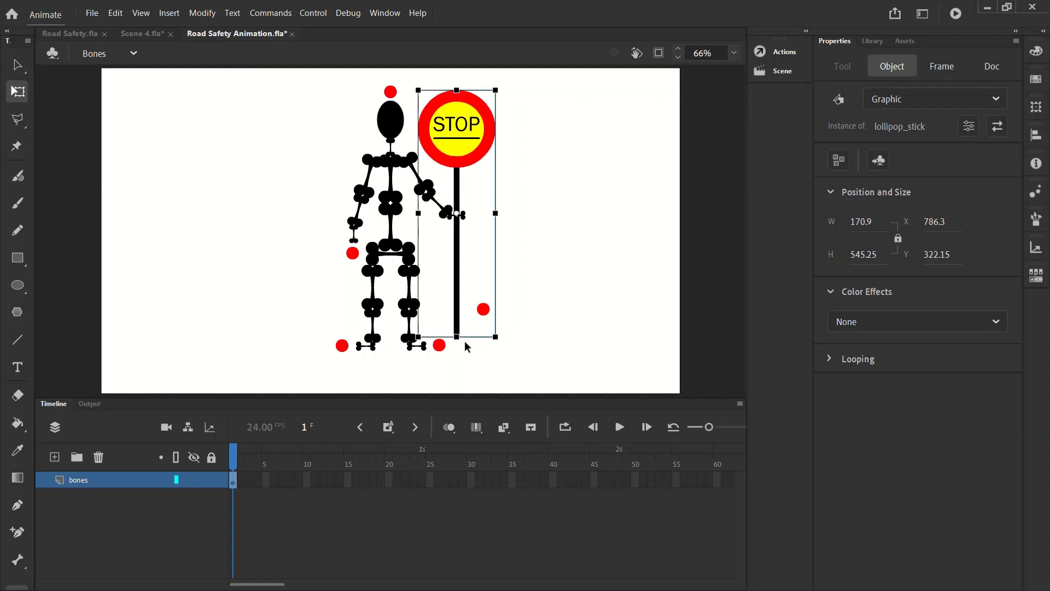
{"action": "left_click", "coordinate": [469, 327]}
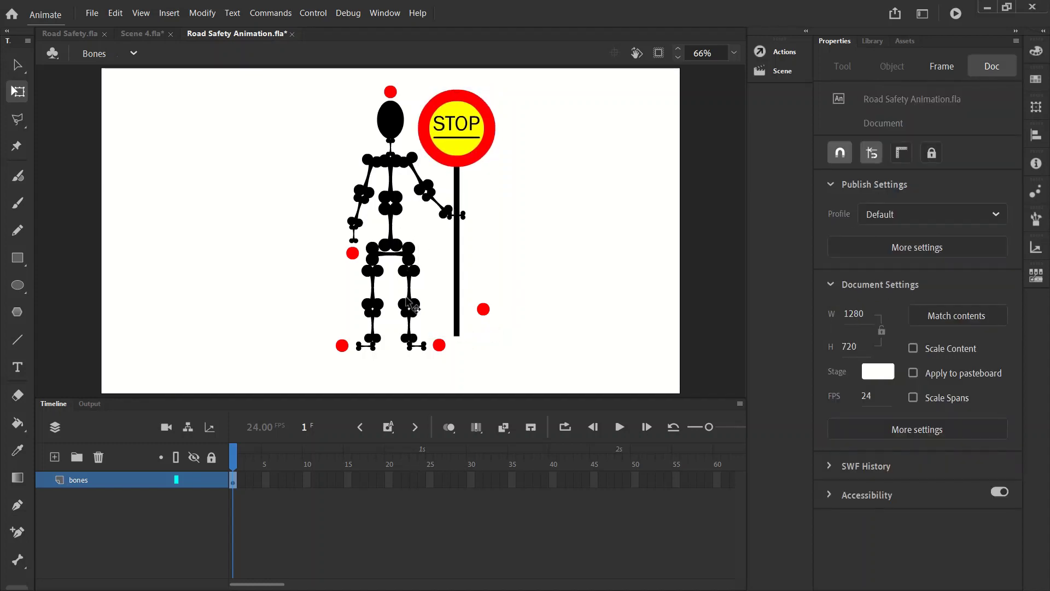
Try to stretch the whole lollipop stick instance down past the feet, and undo the stretch.
{"action": "left_click", "coordinate": [473, 155]}
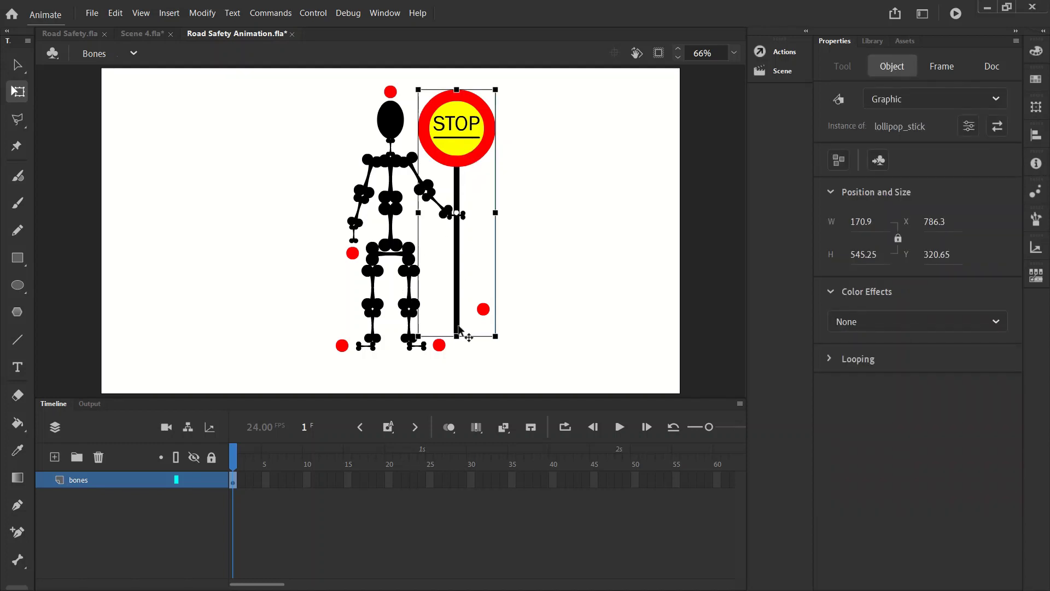
{"action": "left_click_drag", "start_coordinate": [457, 335], "coordinate": [460, 353]}
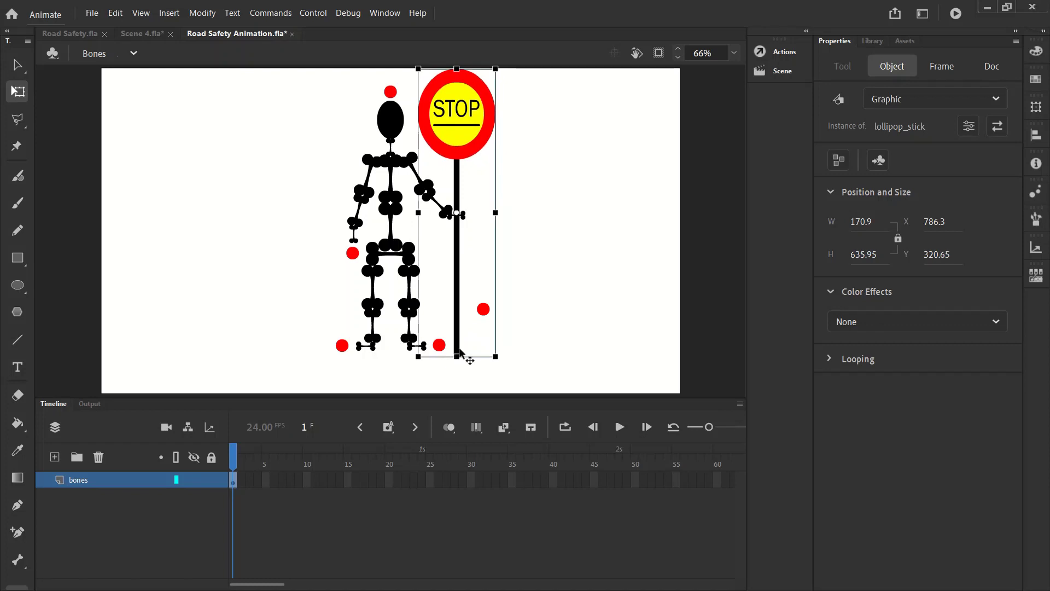
{"action": "key", "text": "ctrl+z"}
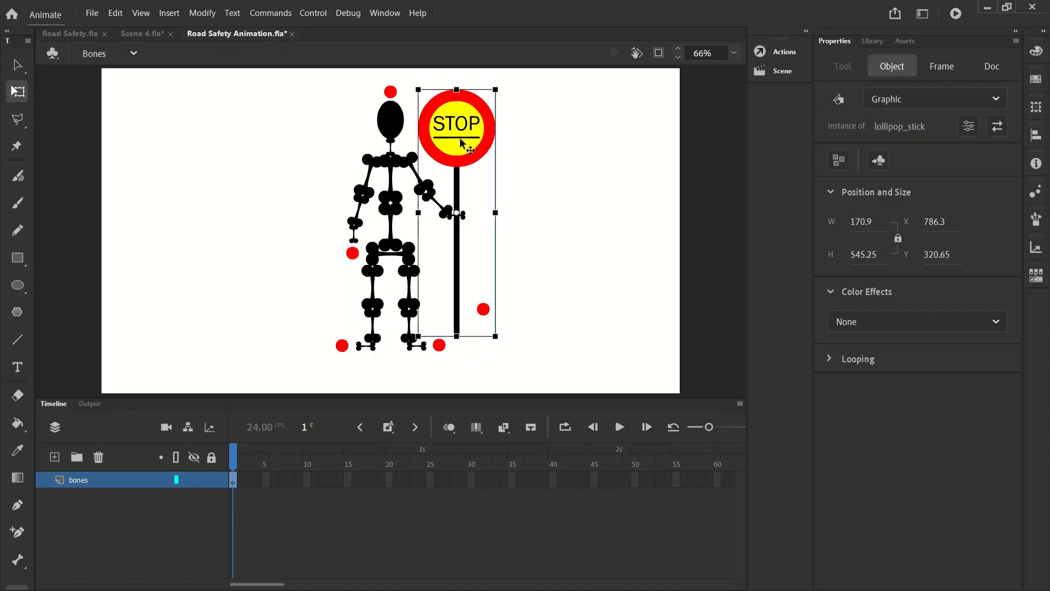
Open the lollipop_stick symbol for editing in place.
{"action": "left_click", "coordinate": [470, 147]}
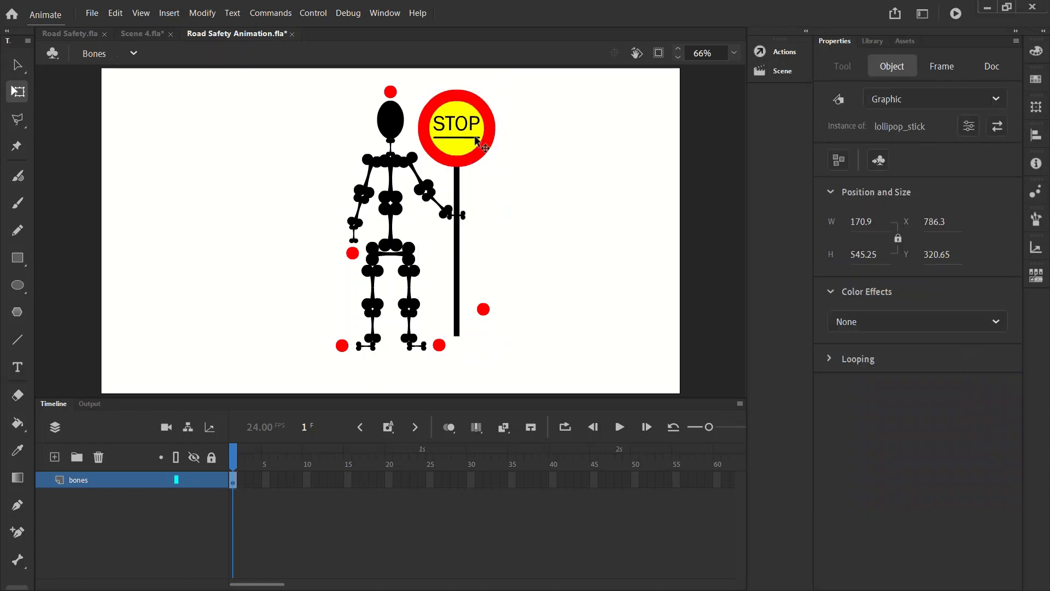
{"action": "double_click", "coordinate": [470, 148]}
{"action": "left_click", "coordinate": [585, 239]}
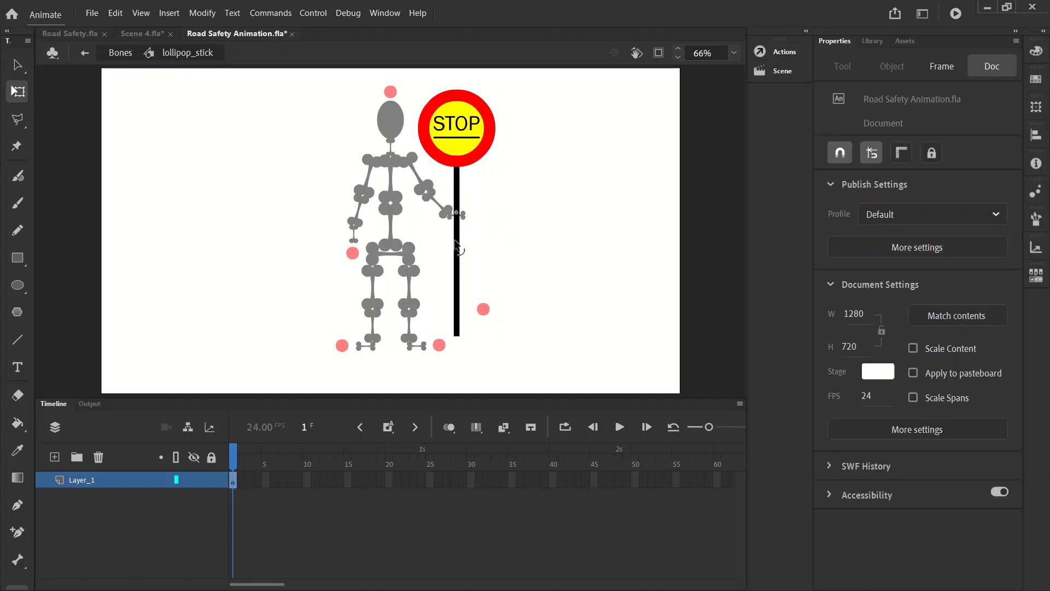
Try to lengthen the black pole to about 429 px high from its centre, and undo the change.
{"action": "left_click", "coordinate": [458, 247]}
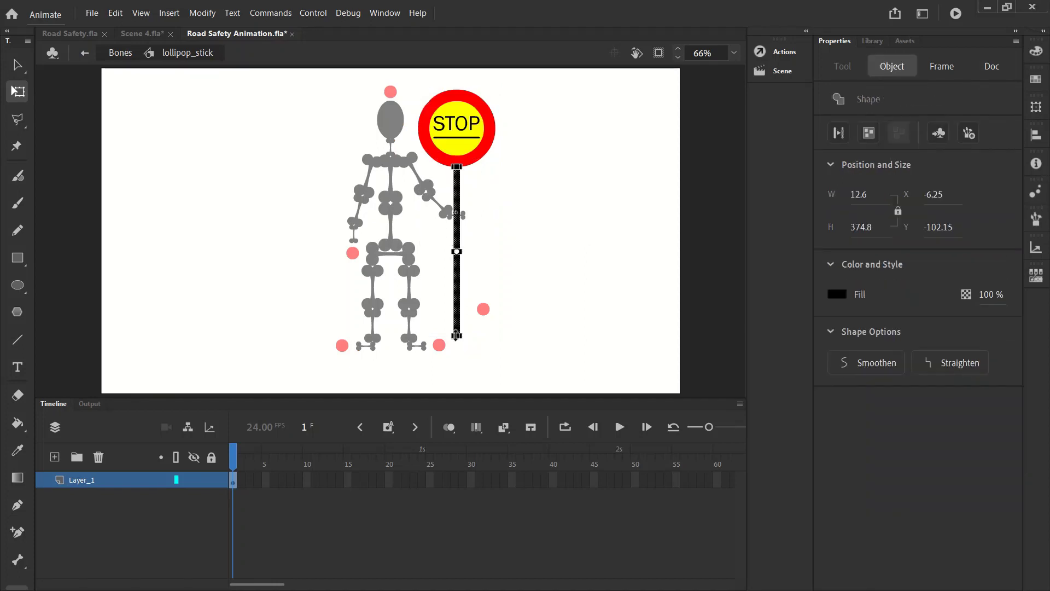
{"action": "left_click_drag", "start_coordinate": [457, 336], "coordinate": [457, 348]}
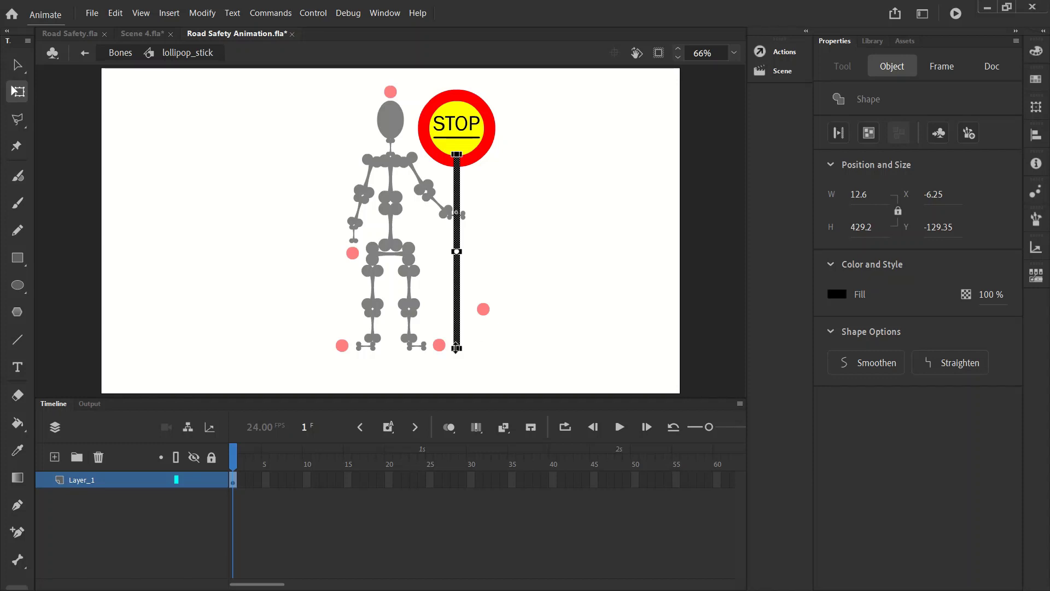
{"action": "left_click", "coordinate": [539, 263]}
{"action": "key", "text": "ctrl+a"}
{"action": "key", "text": "ctrl+z"}
{"action": "left_click", "coordinate": [515, 247]}
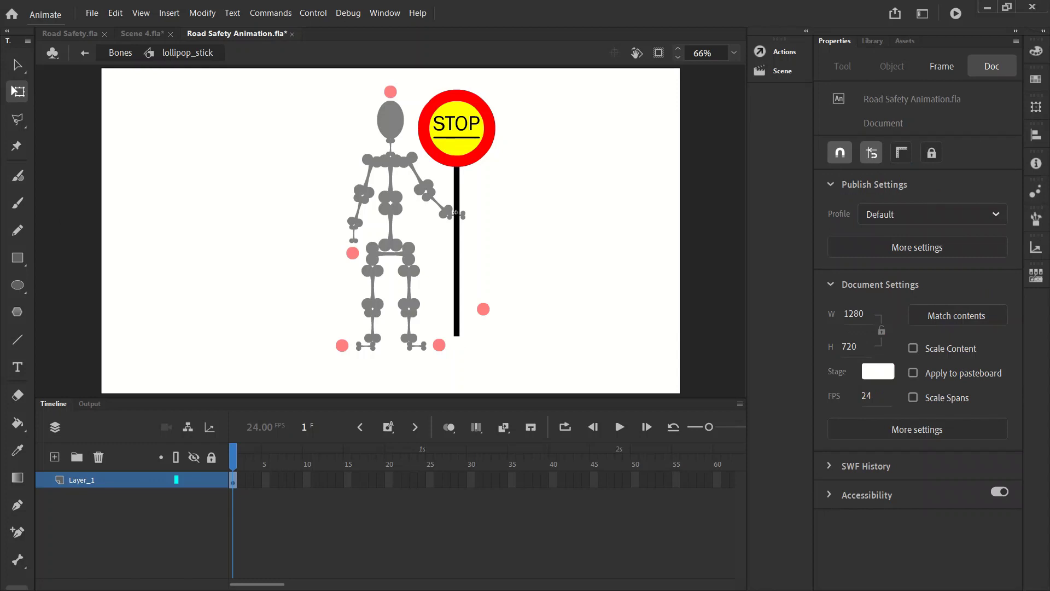
Try stretching the pole symmetrically again to about 435 px high, and undo it.
{"action": "left_click", "coordinate": [455, 212]}
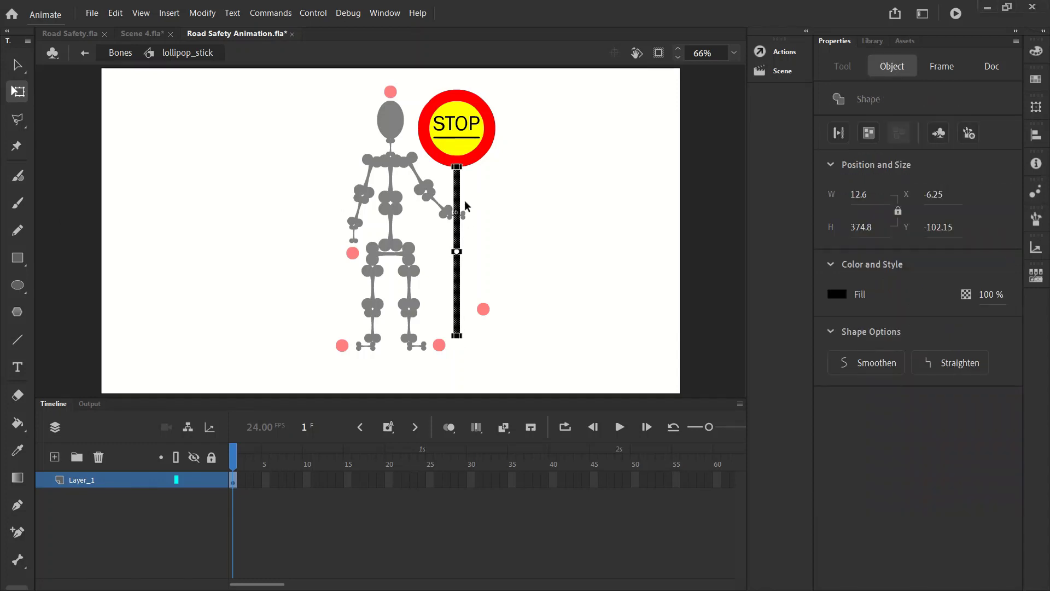
{"action": "left_click", "coordinate": [528, 216]}
{"action": "left_click", "coordinate": [457, 190]}
{"action": "left_click_drag", "start_coordinate": [457, 337], "coordinate": [456, 350]}
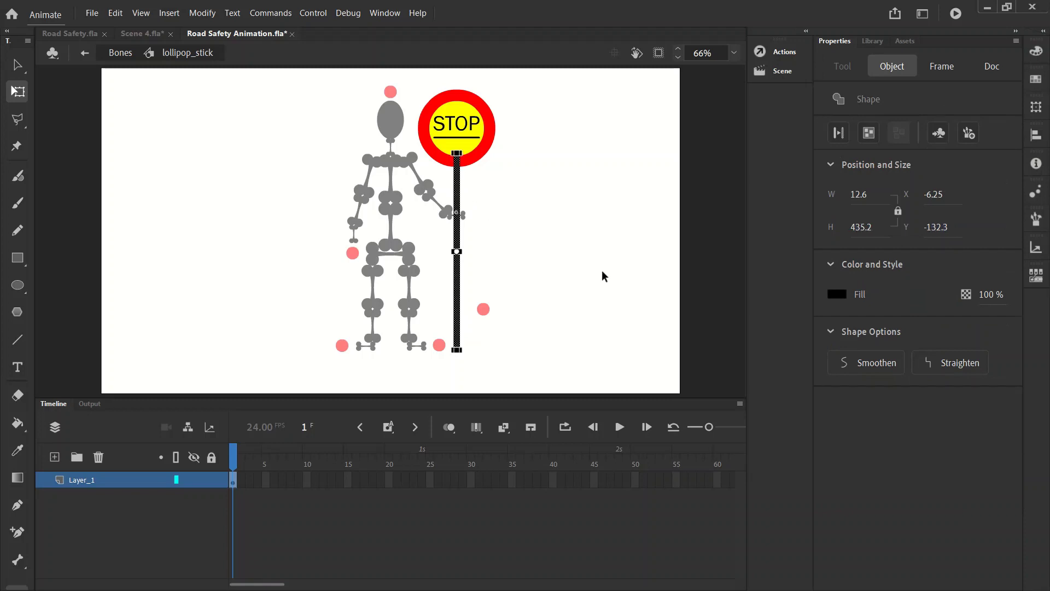
{"action": "left_click", "coordinate": [556, 273]}
{"action": "left_click", "coordinate": [457, 287]}
{"action": "key", "text": "ctrl+z"}
Extend only the pole's lower end to foot level, making the symbol about 572 px high, and return to the Bones scene.
{"action": "left_click_drag", "start_coordinate": [458, 339], "coordinate": [457, 349]}
{"action": "left_click", "coordinate": [510, 334]}
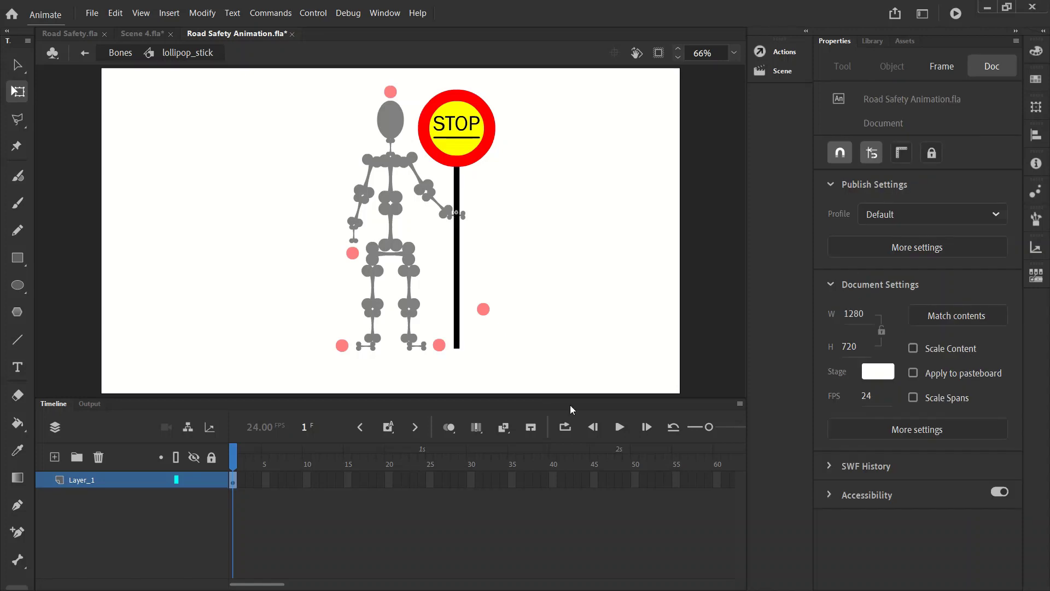
{"action": "left_click", "coordinate": [123, 53]}
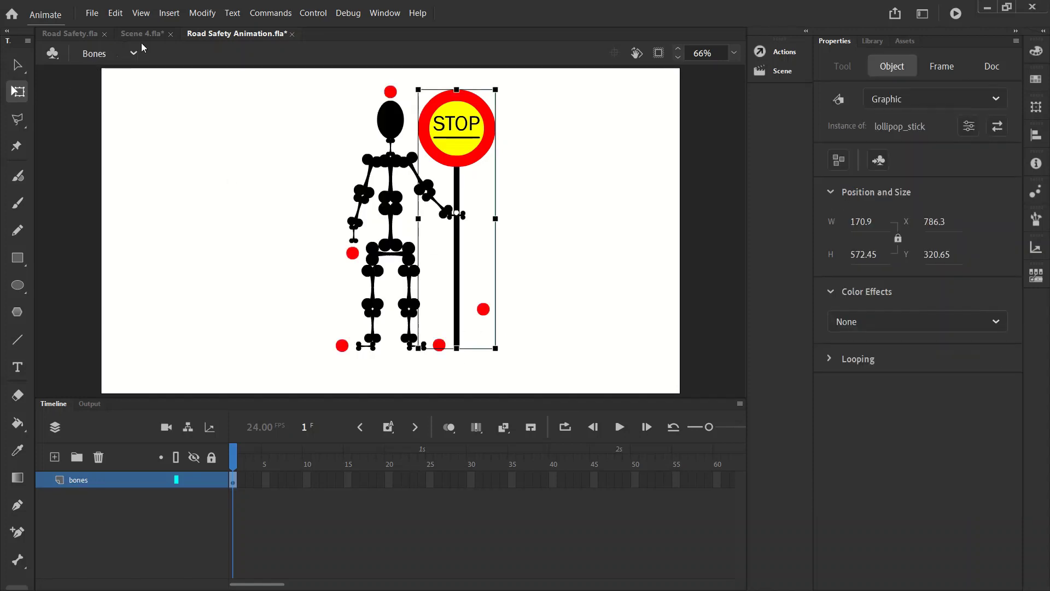
Move the loose red control point beside the pole to just below the pole's lower end and centre it there.
{"action": "left_click", "coordinate": [590, 182]}
{"action": "left_click_drag", "start_coordinate": [483, 309], "coordinate": [458, 360]}
{"action": "key", "text": "Left"}
{"action": "key", "text": "Left"}
{"action": "key", "text": "Left"}
{"action": "key", "text": "Left"}
{"action": "key", "text": "Left"}
{"action": "key", "text": "Left"}
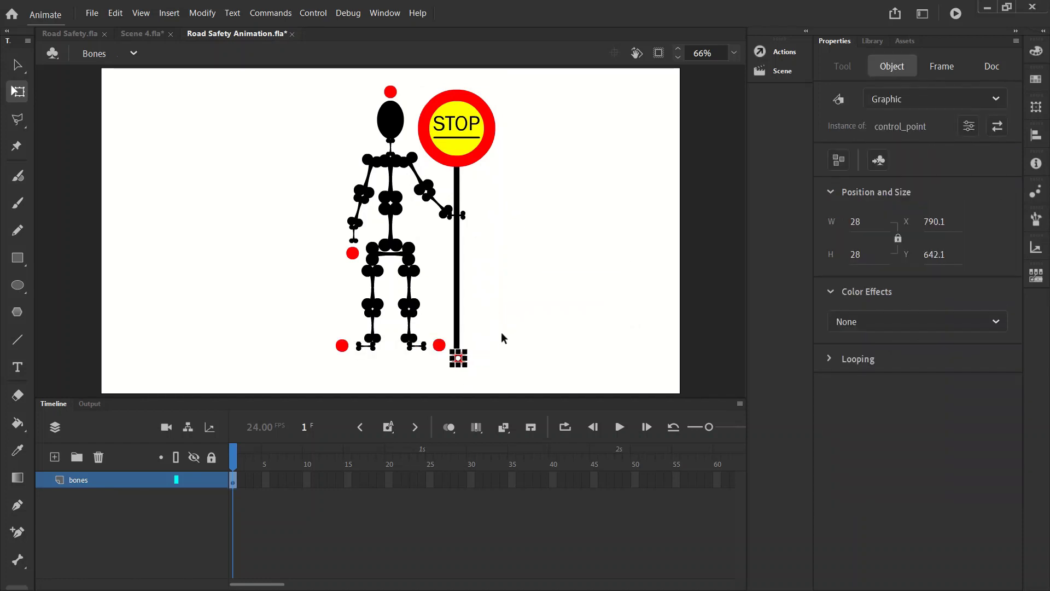
{"action": "left_click", "coordinate": [501, 333]}
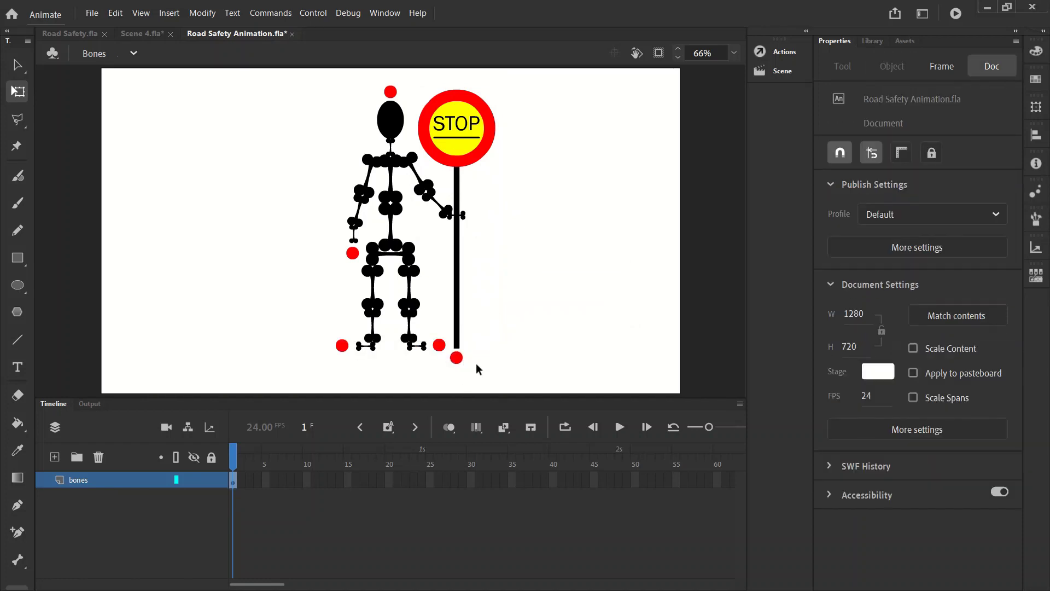
{"action": "left_click", "coordinate": [457, 358]}
{"action": "left_click", "coordinate": [522, 336]}
Move the Bone Tool out of the toolbar into the collection of drag-and-drop tools.
{"action": "left_click", "coordinate": [18, 586]}
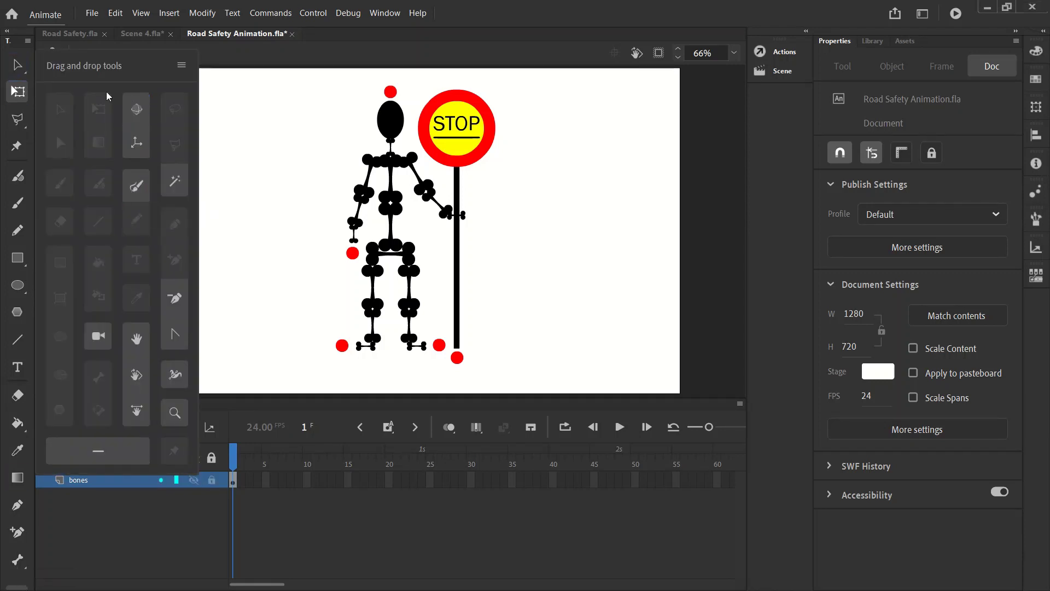
{"action": "left_click", "coordinate": [213, 98]}
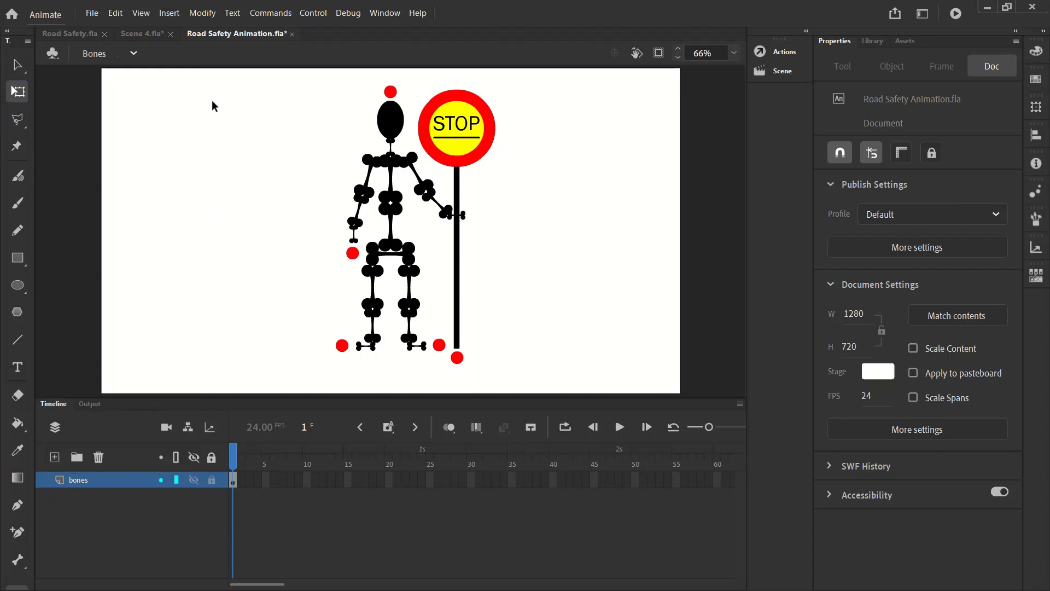
{"action": "left_click", "coordinate": [18, 586]}
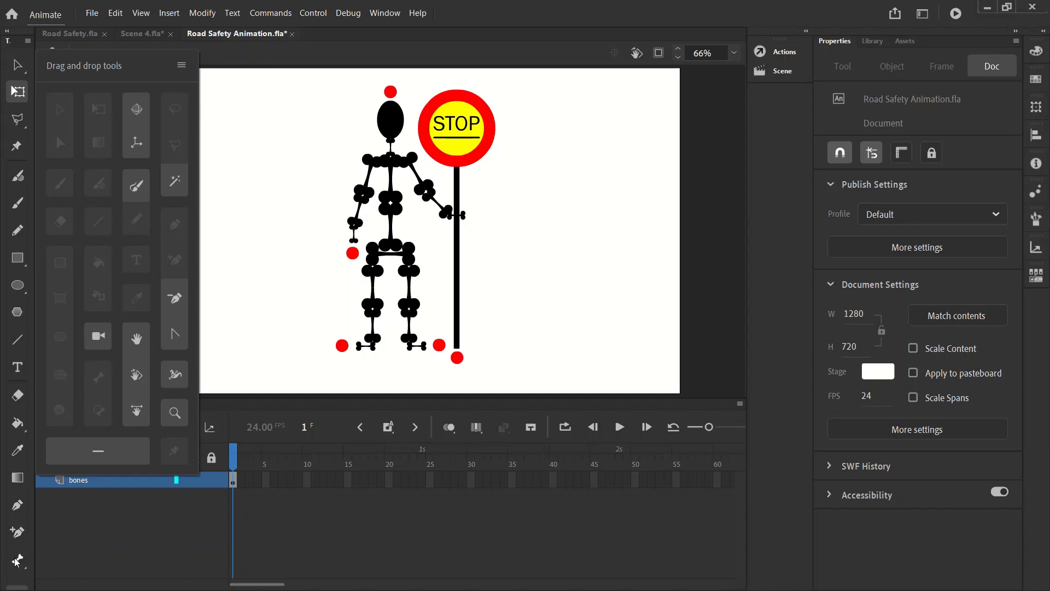
{"action": "left_click_drag", "start_coordinate": [23, 566], "coordinate": [100, 379]}
{"action": "left_click", "coordinate": [34, 582]}
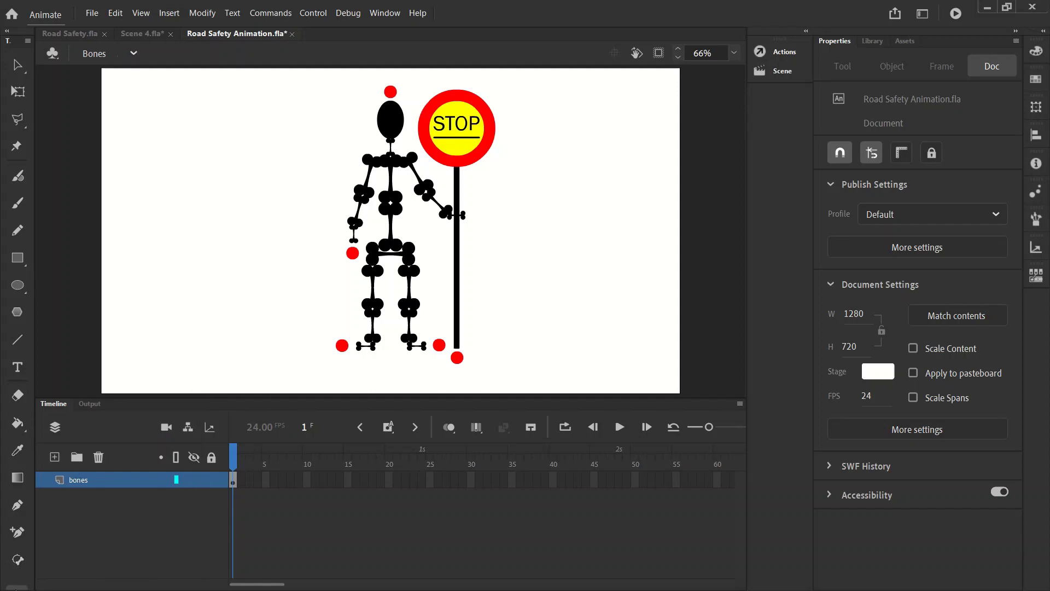
Add the Bone Tool back to the toolbar in its own slot, and activate the Selection tool.
{"action": "left_click", "coordinate": [17, 585]}
{"action": "left_click", "coordinate": [100, 378]}
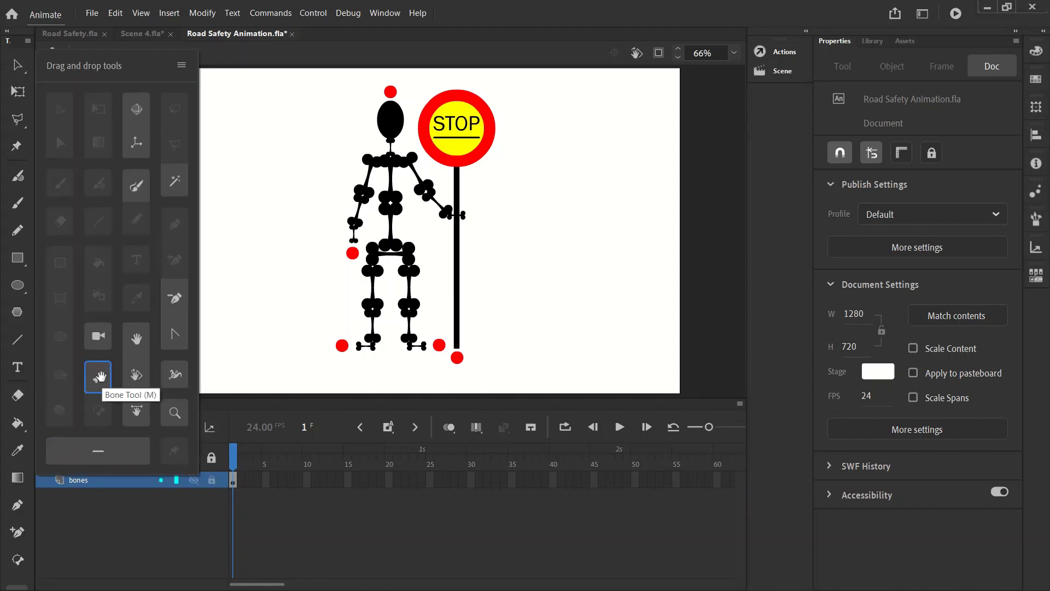
{"action": "left_click_drag", "start_coordinate": [99, 378], "coordinate": [17, 559]}
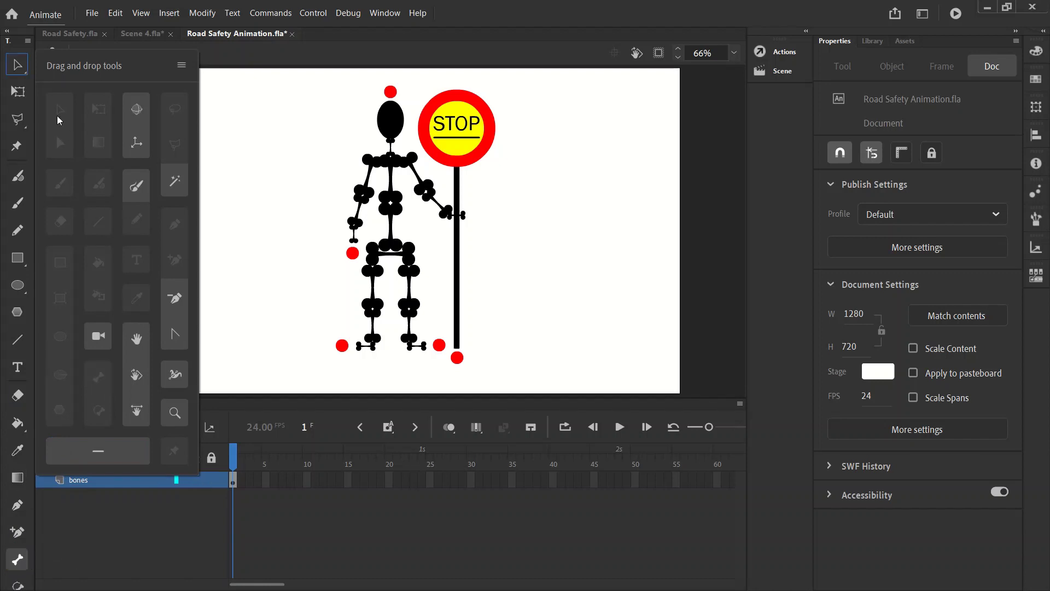
{"action": "left_click", "coordinate": [15, 67]}
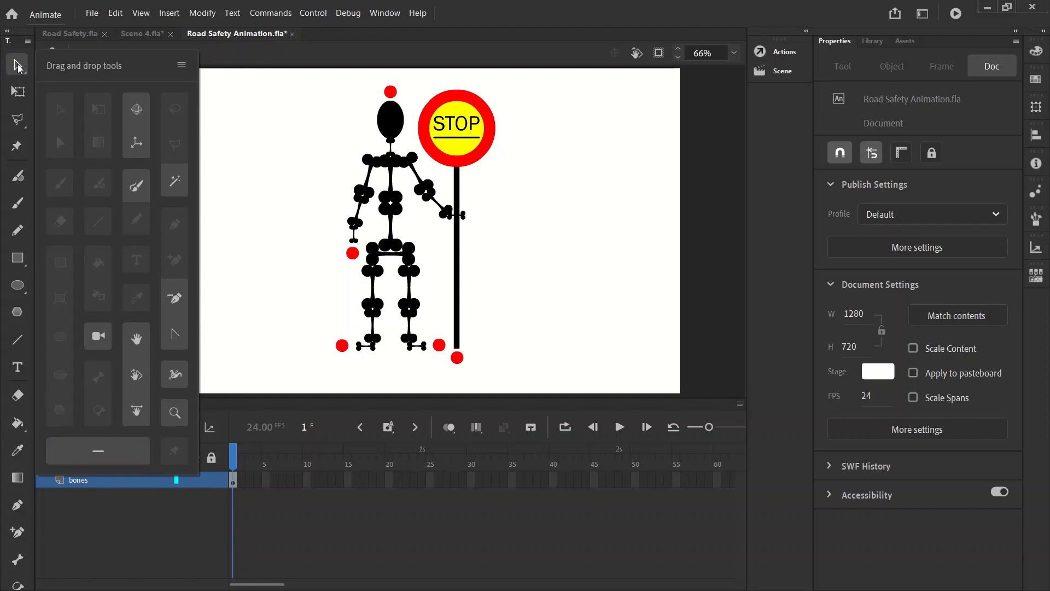
{"action": "left_click", "coordinate": [220, 124]}
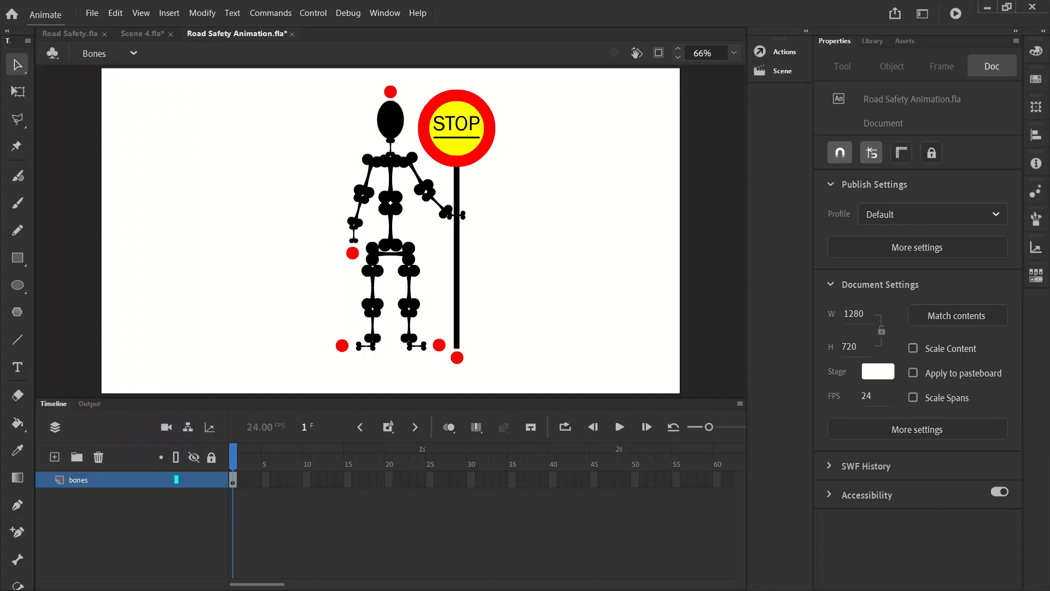
Start the armature with the Bone Tool by linking the upper spine at chest height to the neck bone.
{"action": "left_click", "coordinate": [18, 560]}
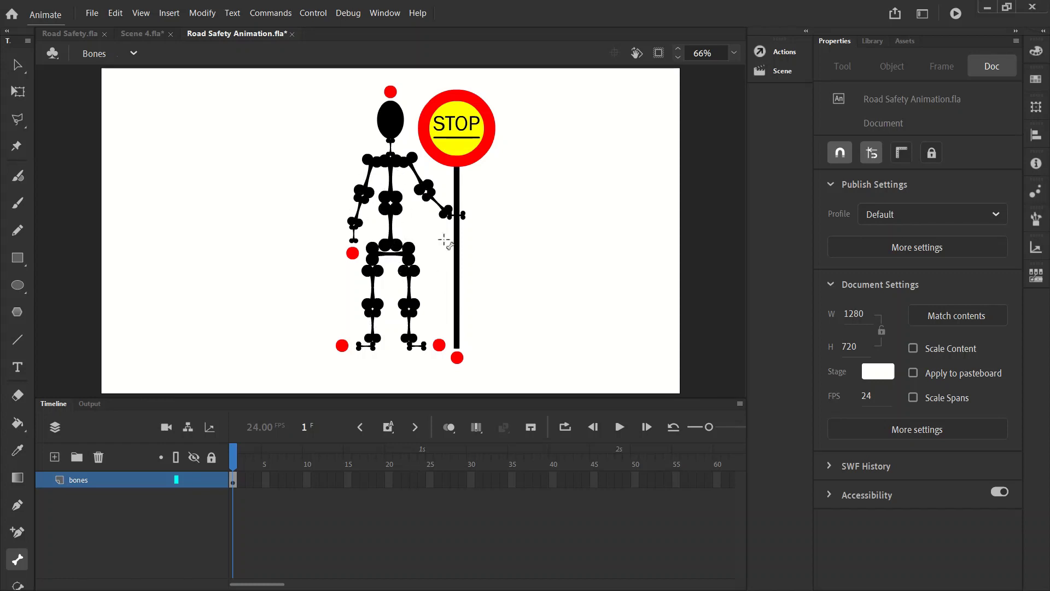
{"action": "left_click", "coordinate": [733, 53]}
{"action": "left_click", "coordinate": [753, 158]}
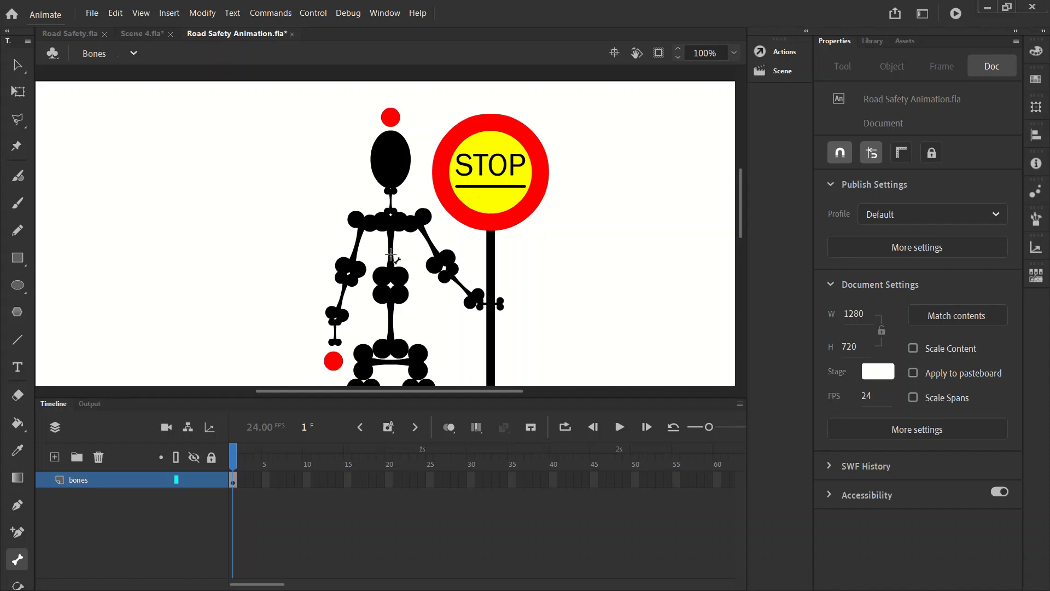
{"action": "mouse_move", "coordinate": [390, 249]}
{"action": "left_mouse_down"}
{"action": "mouse_move", "coordinate": [391, 214]}
{"action": "mouse_move", "coordinate": [426, 188]}
{"action": "mouse_move", "coordinate": [395, 206]}
{"action": "mouse_move", "coordinate": [411, 187]}
{"action": "mouse_move", "coordinate": [361, 185]}
{"action": "mouse_move", "coordinate": [420, 200]}
{"action": "mouse_move", "coordinate": [365, 198]}
{"action": "mouse_move", "coordinate": [390, 215]}
{"action": "left_mouse_up"}
{"action": "left_click", "coordinate": [392, 193]}
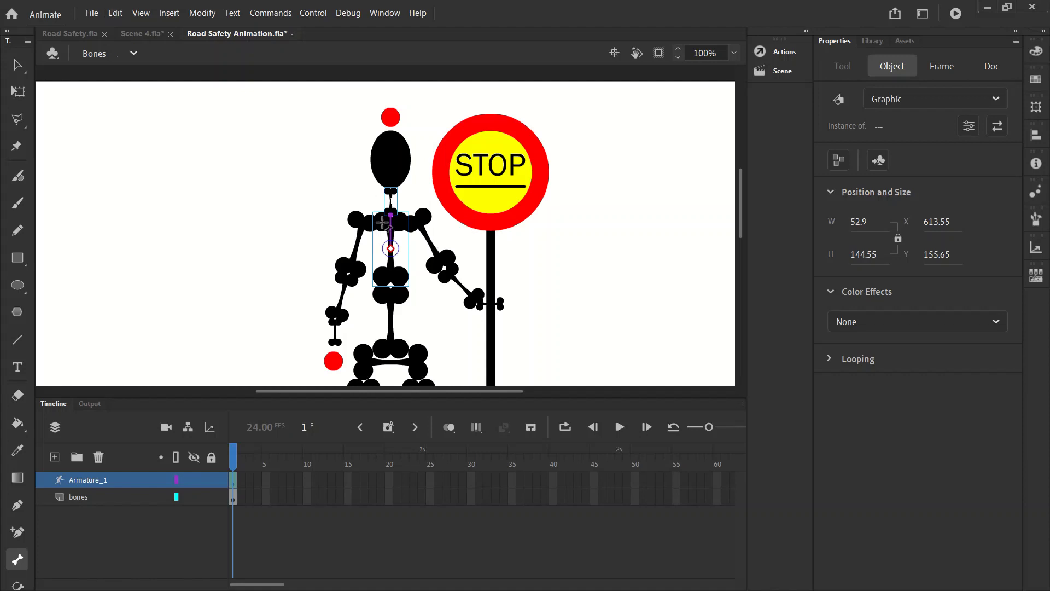
Make sure Auto Set Transformation Point for the IK Bone Tool is unchecked in the Drawing preferences.
{"action": "left_click", "coordinate": [116, 13]}
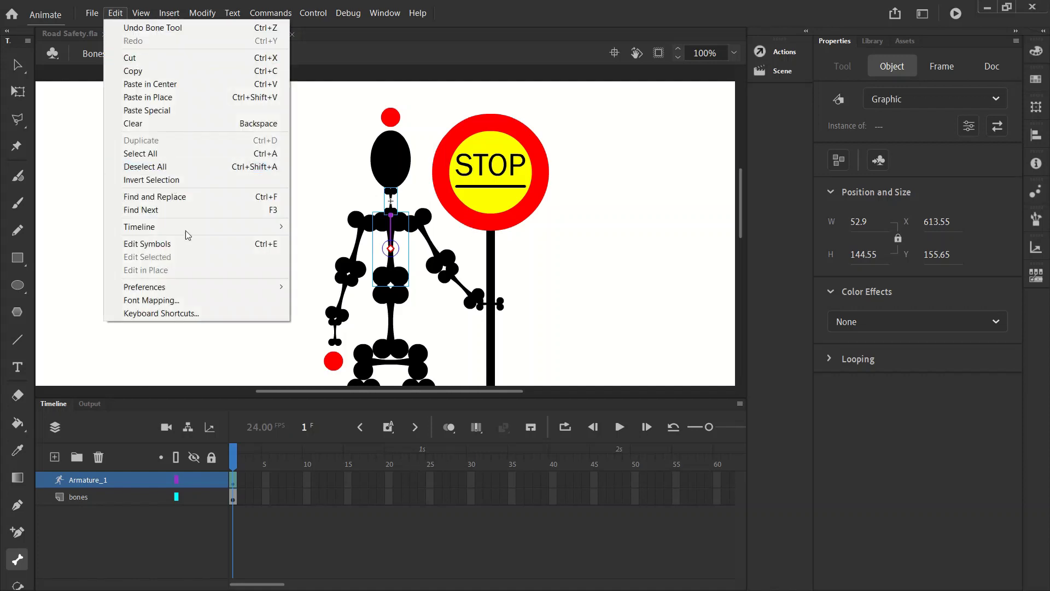
{"action": "mouse_move", "coordinate": [234, 288]}
{"action": "left_click", "coordinate": [314, 288]}
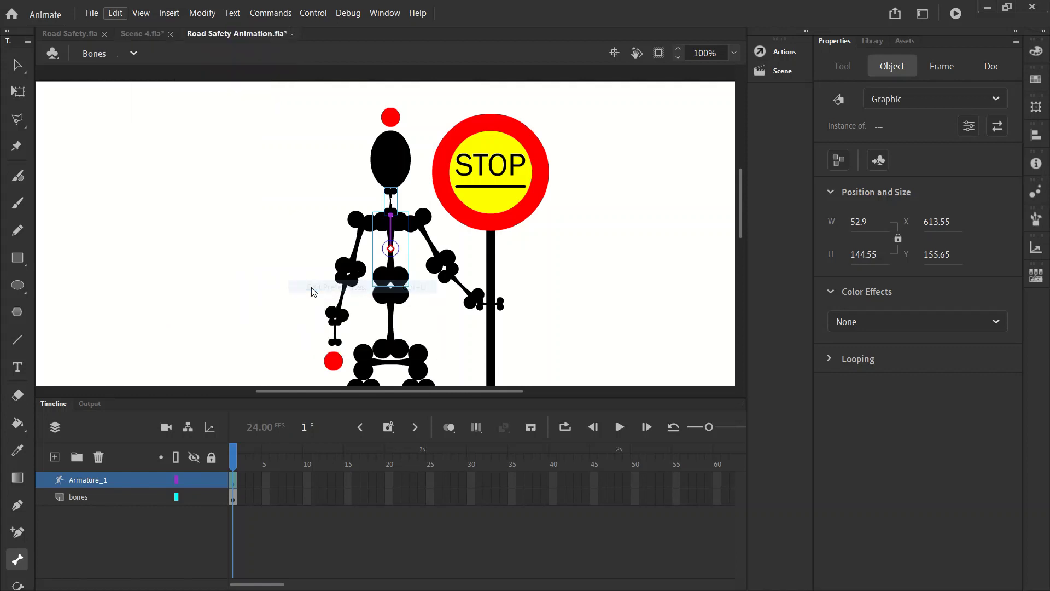
{"action": "left_click", "coordinate": [278, 156]}
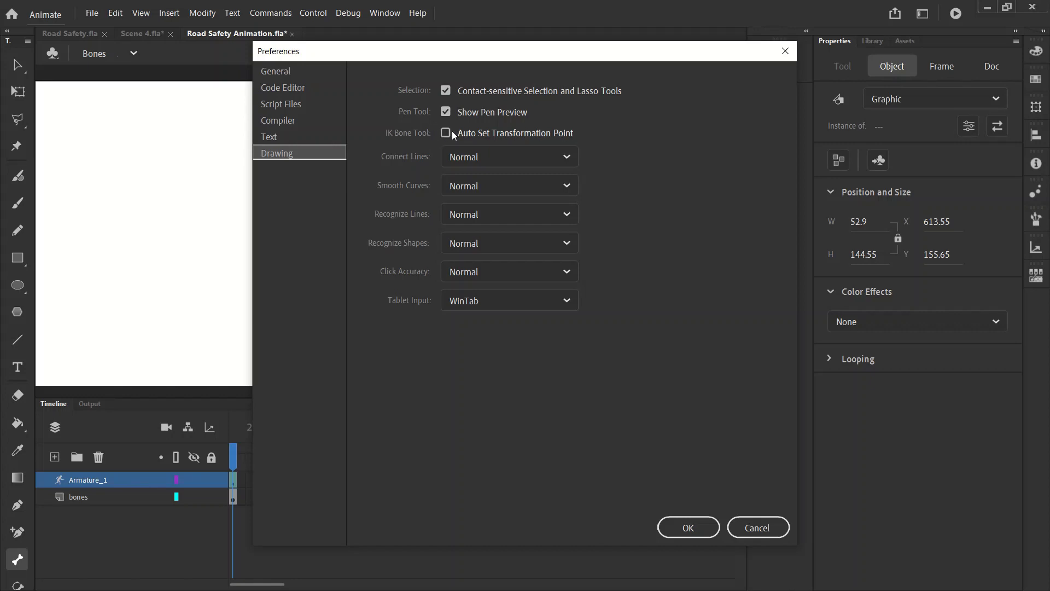
{"action": "left_click", "coordinate": [686, 527]}
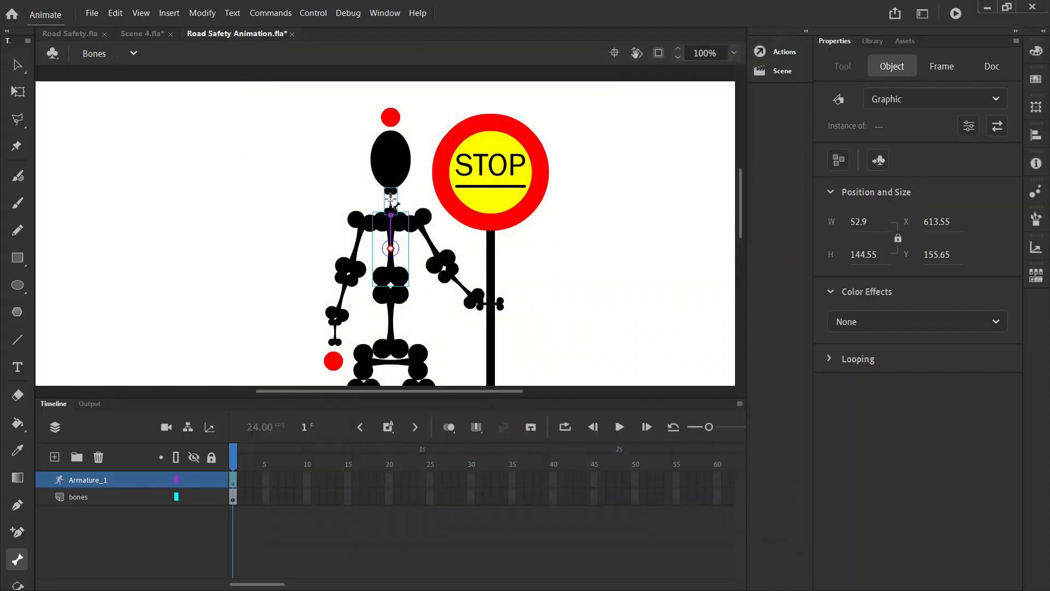
Add bones from the neck through the head to its control point, and from the chest down the free arm to the hand's control point.
{"action": "left_click_drag", "start_coordinate": [390, 201], "coordinate": [388, 161]}
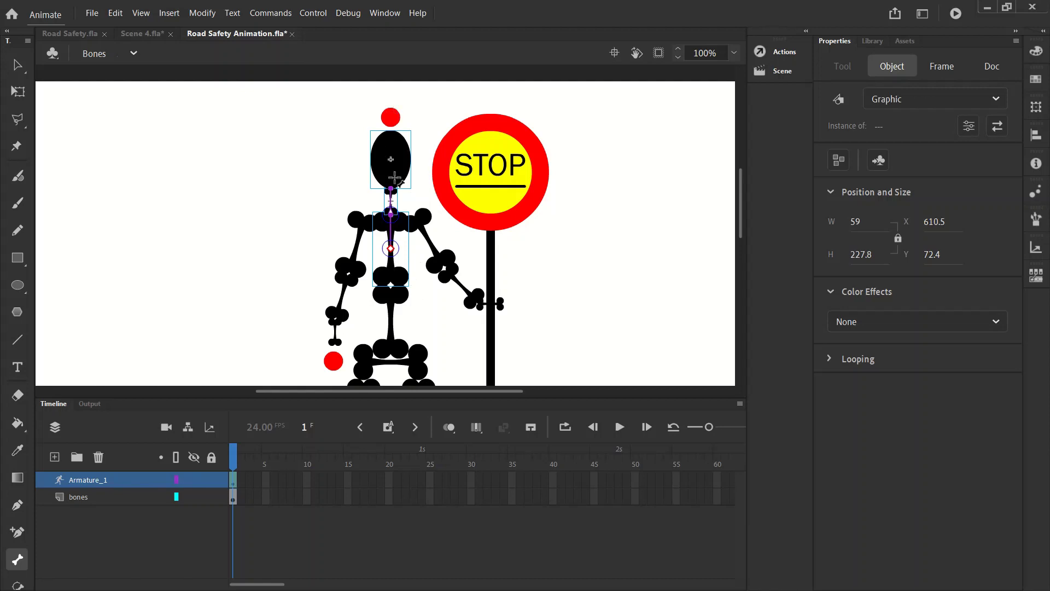
{"action": "left_click_drag", "start_coordinate": [394, 178], "coordinate": [390, 117]}
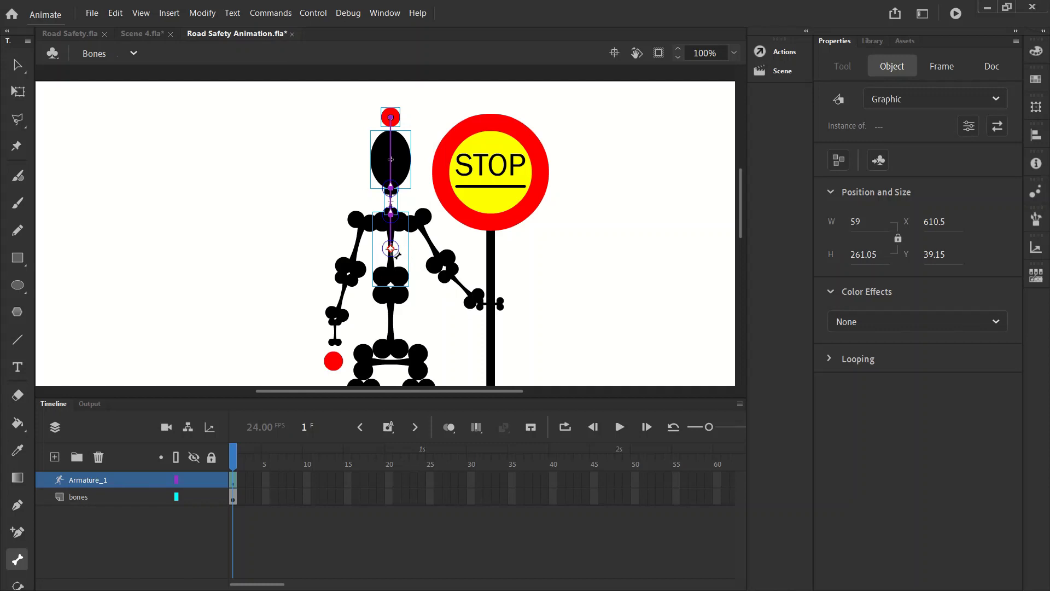
{"action": "mouse_move", "coordinate": [390, 249]}
{"action": "left_mouse_down"}
{"action": "mouse_move", "coordinate": [359, 222]}
{"action": "mouse_move", "coordinate": [335, 343]}
{"action": "left_mouse_up"}
{"action": "left_click_drag", "start_coordinate": [338, 362], "coordinate": [334, 360]}
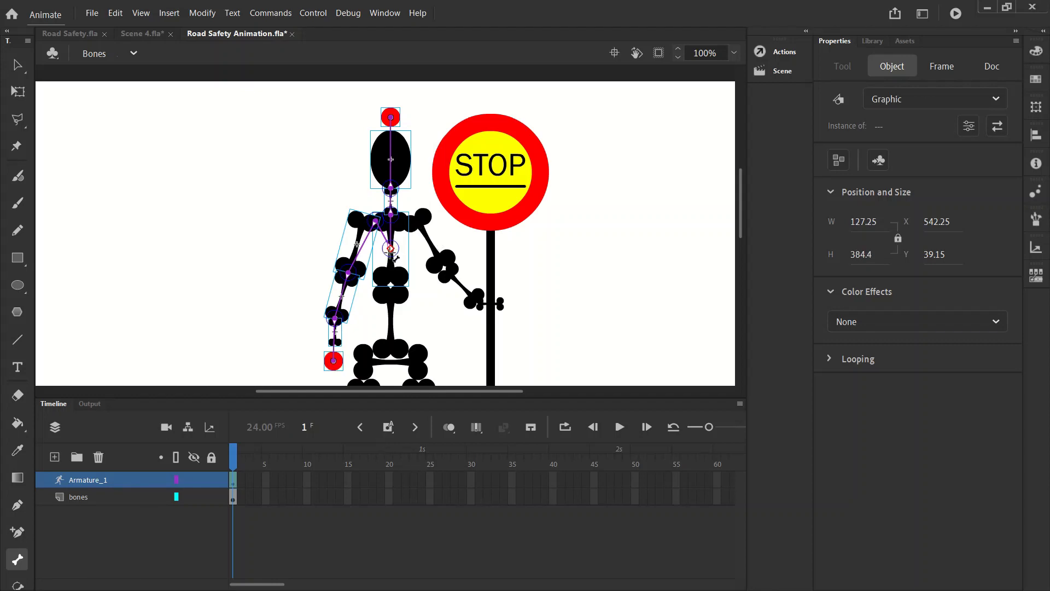
Add bones from the chest down the other arm and hand to the lollipop stick, ending at the control point below the pole.
{"action": "left_click_drag", "start_coordinate": [390, 247], "coordinate": [491, 328]}
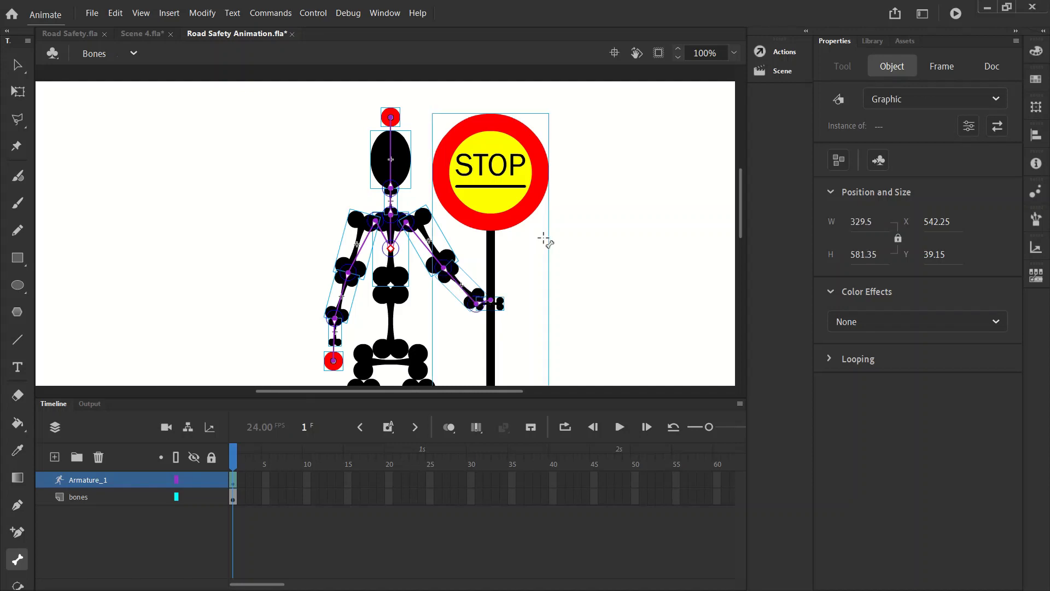
{"action": "scroll", "coordinate": [532, 235], "scroll_direction": "down", "scroll_amount": 3}
{"action": "scroll", "coordinate": [522, 215], "scroll_direction": "up", "scroll_amount": 1}
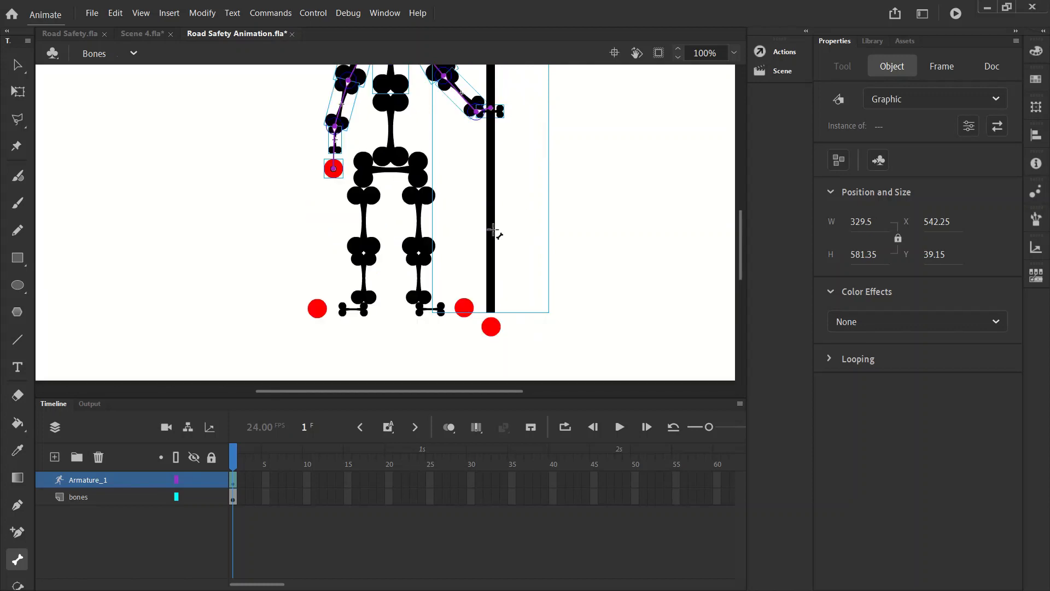
{"action": "left_click_drag", "start_coordinate": [492, 228], "coordinate": [491, 326]}
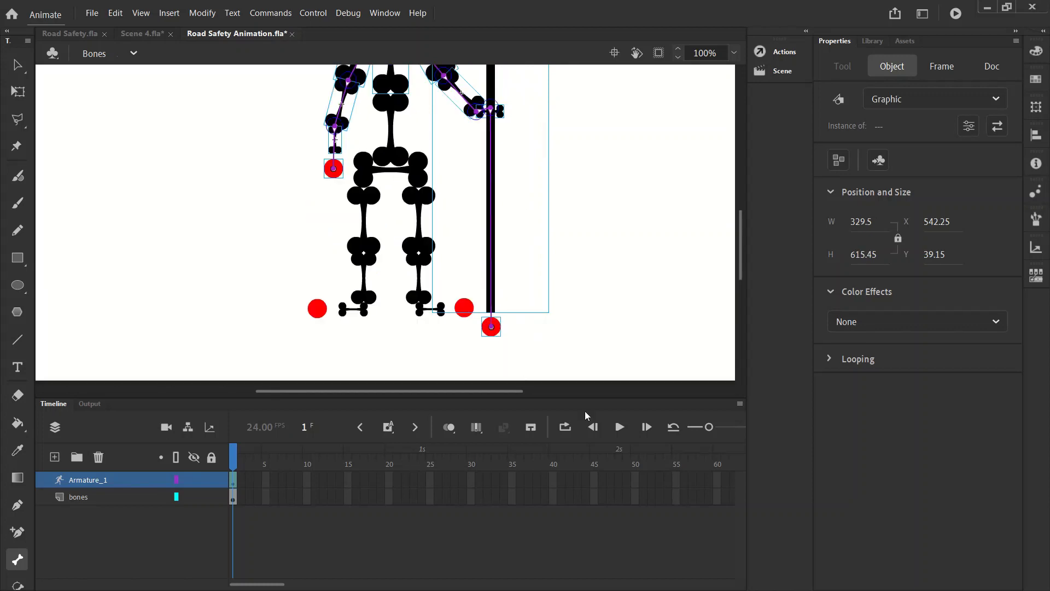
Add bones from the chest root down through the lower spine to the centre of the pelvis.
{"action": "scroll", "coordinate": [473, 192], "scroll_direction": "up", "scroll_amount": 2}
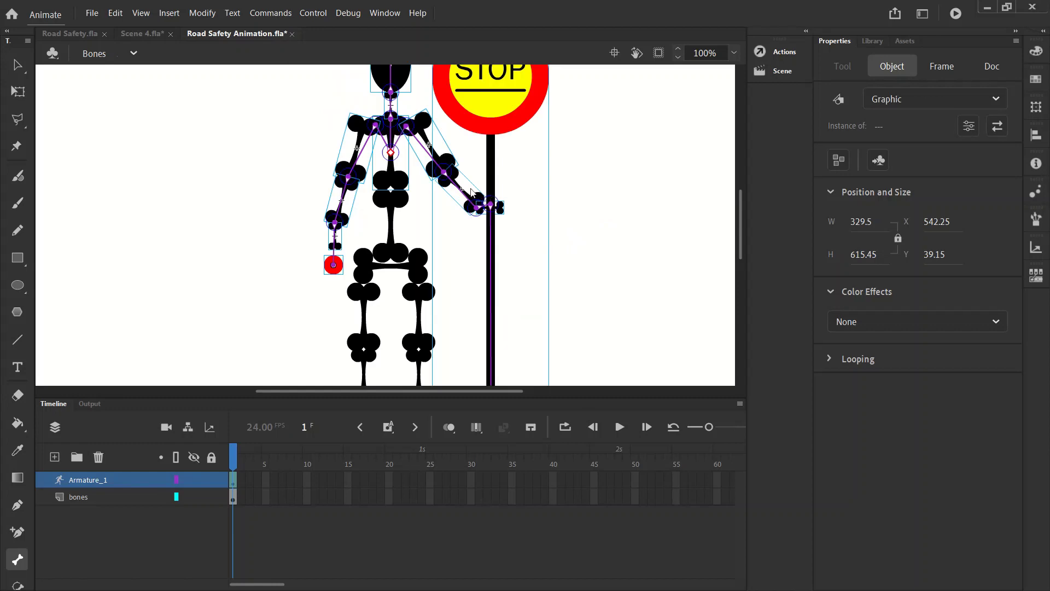
{"action": "left_click_drag", "start_coordinate": [390, 154], "coordinate": [391, 265]}
{"action": "key", "text": "ctrl+z"}
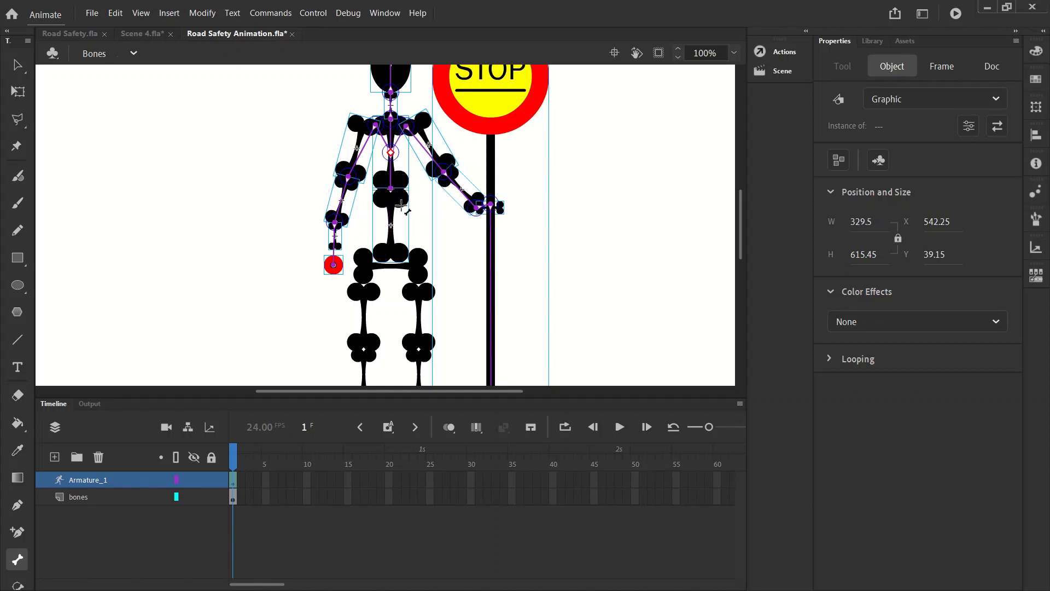
{"action": "left_click_drag", "start_coordinate": [390, 189], "coordinate": [391, 265]}
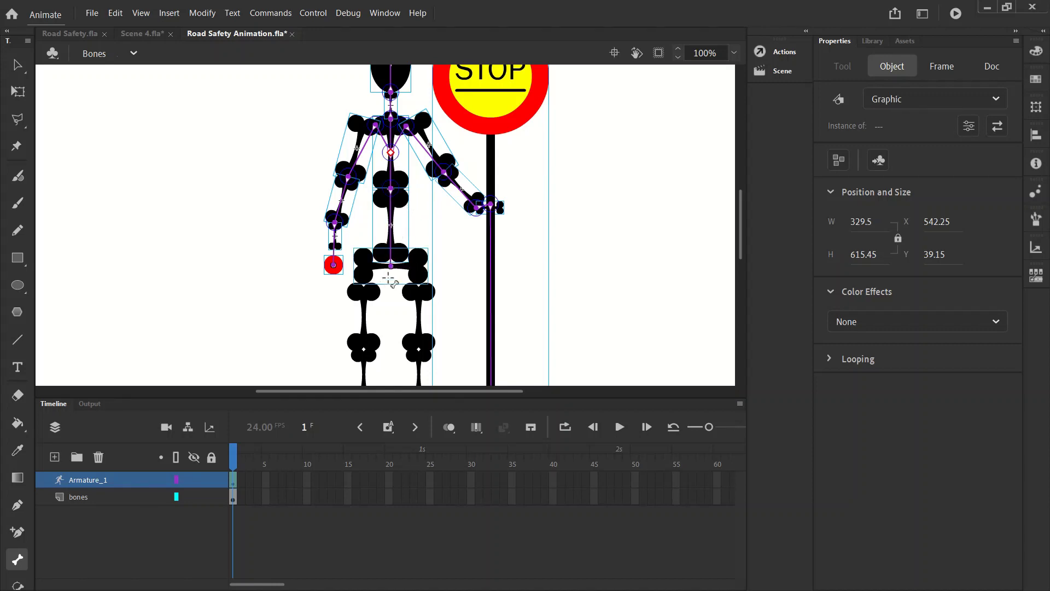
Add bones from the pelvis through the thigh, shin and foot on the free-arm side to that foot's control point.
{"action": "scroll", "coordinate": [379, 164], "scroll_direction": "down", "scroll_amount": 2}
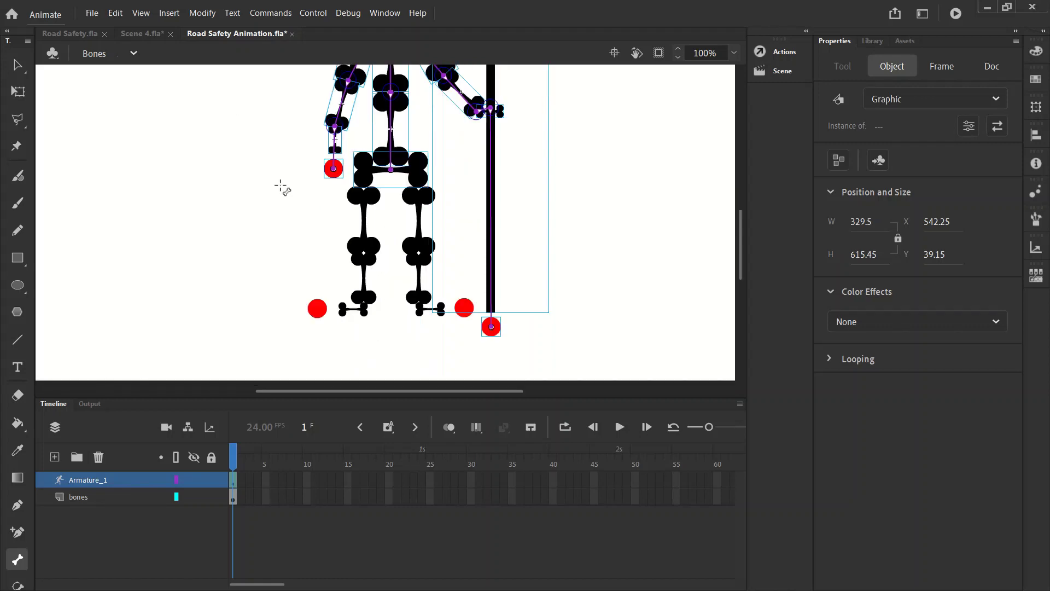
{"action": "left_click_drag", "start_coordinate": [378, 177], "coordinate": [364, 186]}
{"action": "left_click_drag", "start_coordinate": [361, 251], "coordinate": [318, 309]}
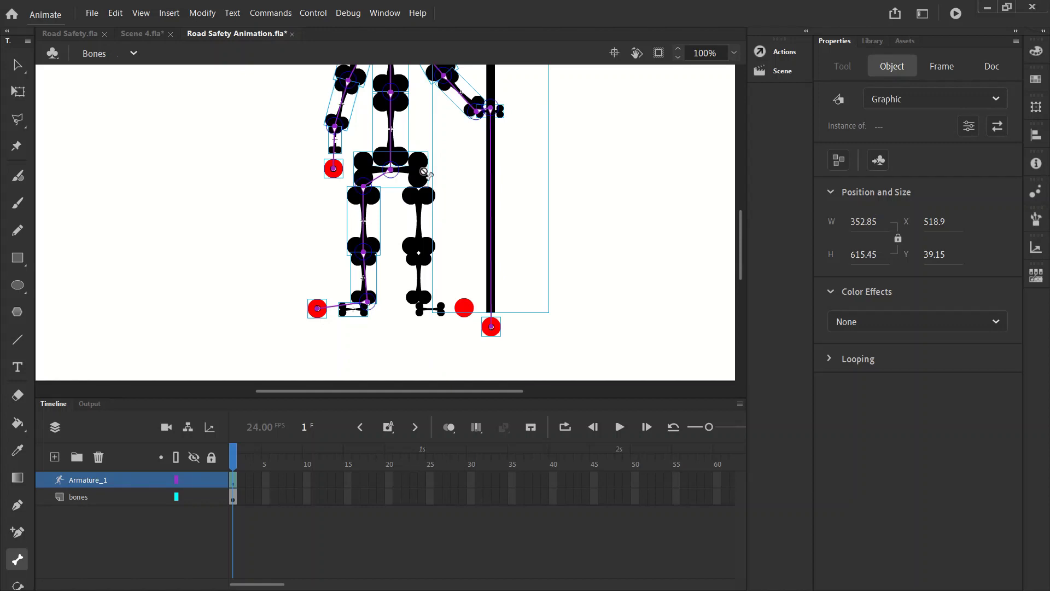
Add bones from the pelvis through the thigh, shin and foot on the stick side to that foot's control point.
{"action": "left_click", "coordinate": [297, 192]}
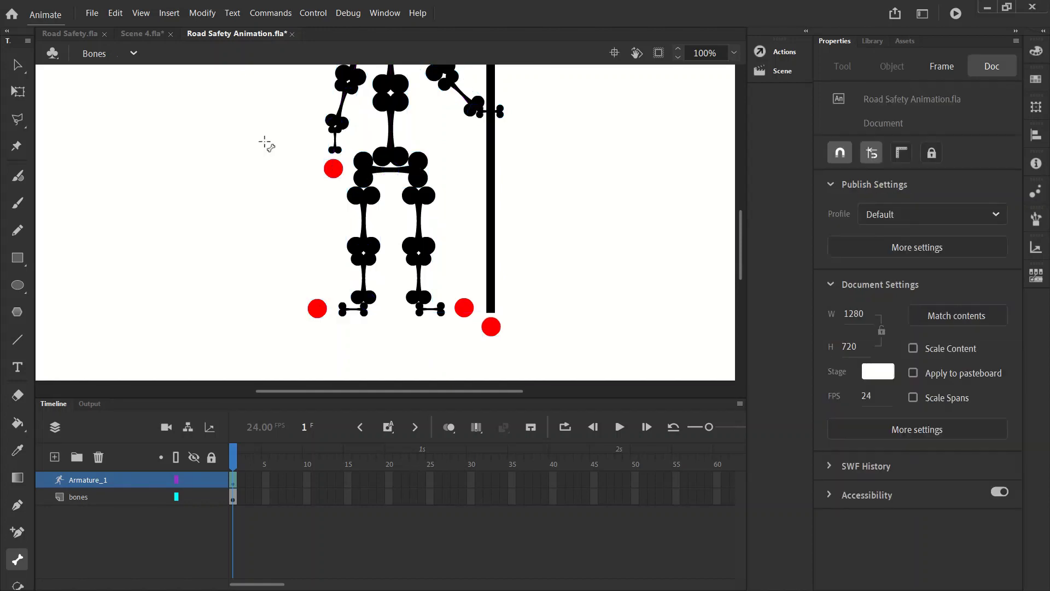
{"action": "left_click", "coordinate": [387, 174]}
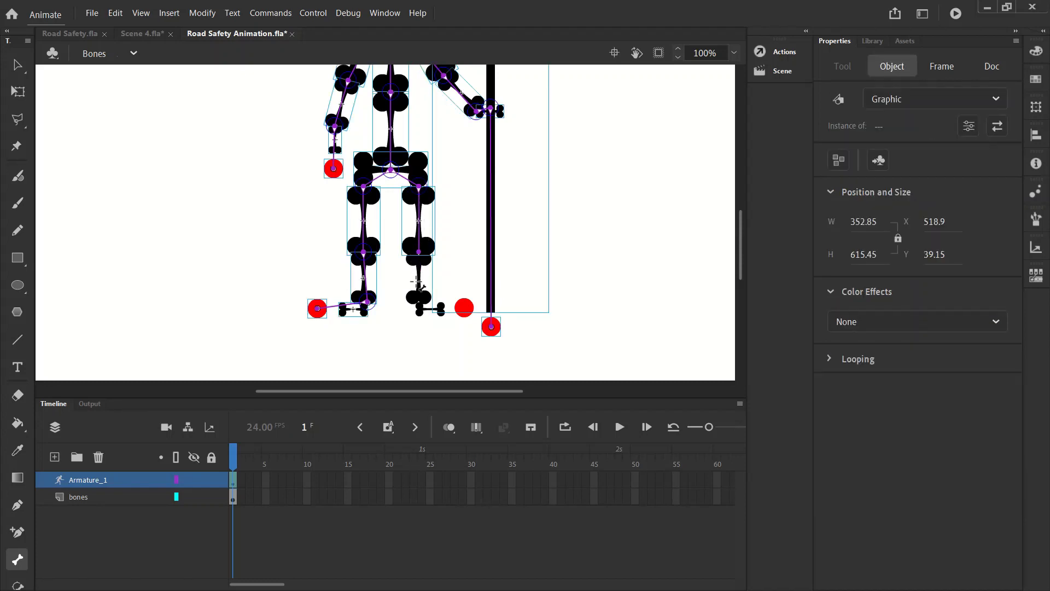
{"action": "left_click_drag", "start_coordinate": [420, 311], "coordinate": [464, 307]}
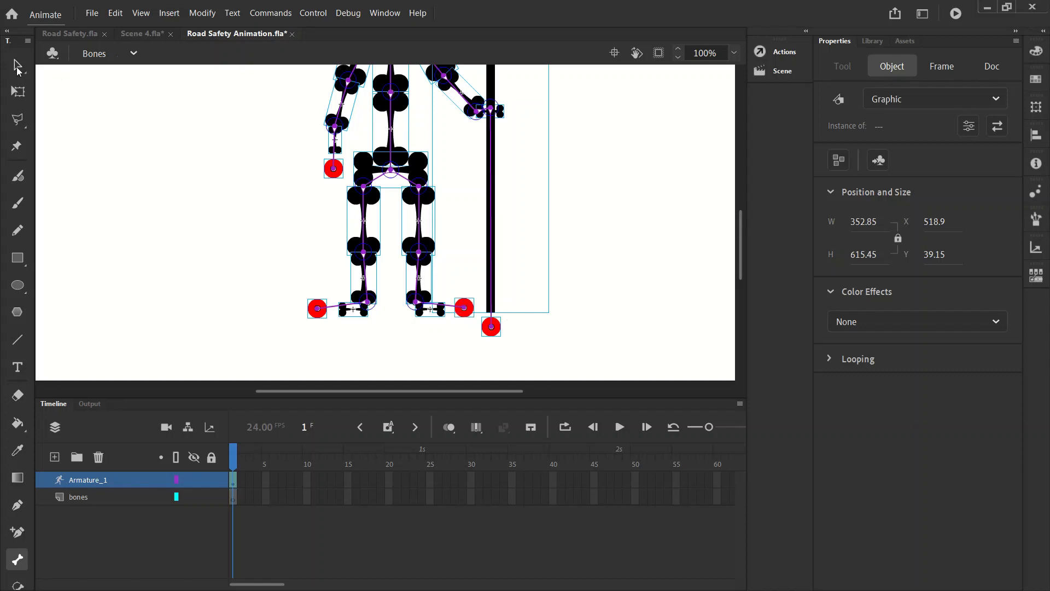
Test the free arm by moving its hand control point above shoulder height with the Selection tool, and undo the move.
{"action": "left_click", "coordinate": [17, 69]}
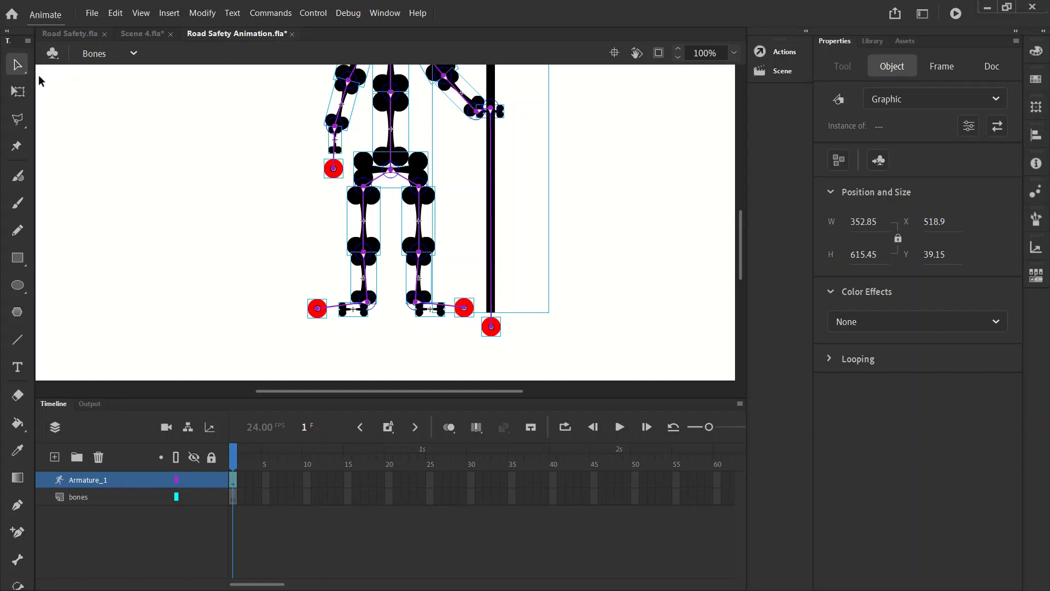
{"action": "left_click", "coordinate": [733, 52]}
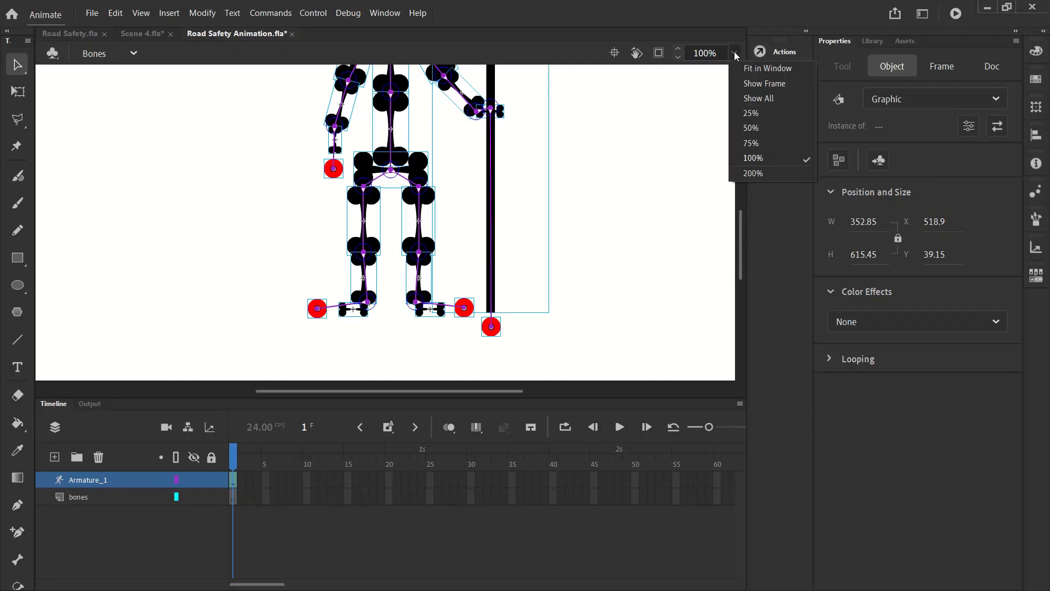
{"action": "left_click", "coordinate": [749, 69]}
{"action": "left_click", "coordinate": [554, 187]}
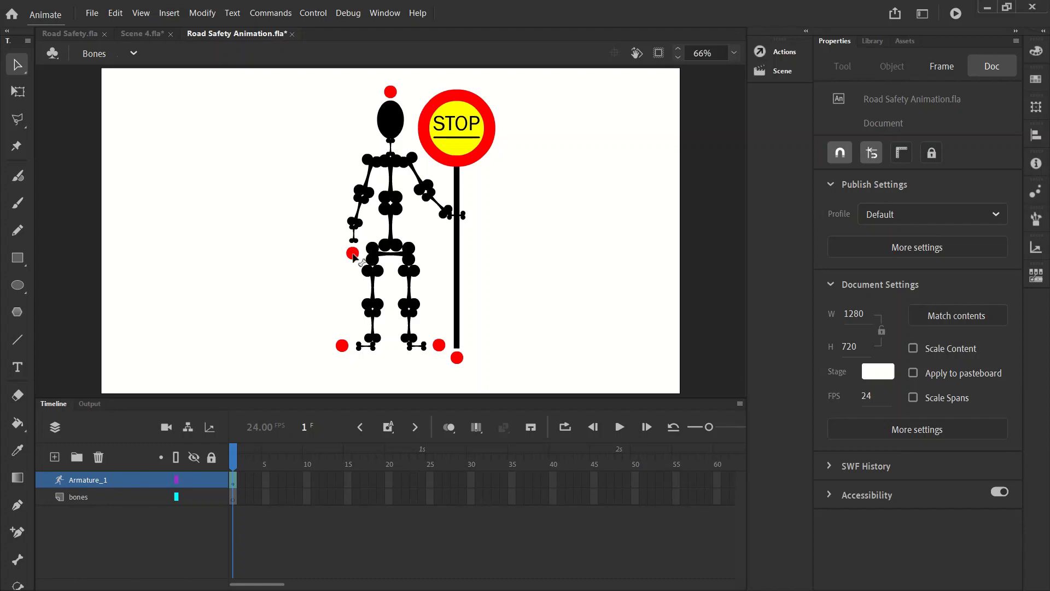
{"action": "left_click_drag", "start_coordinate": [353, 252], "coordinate": [261, 79]}
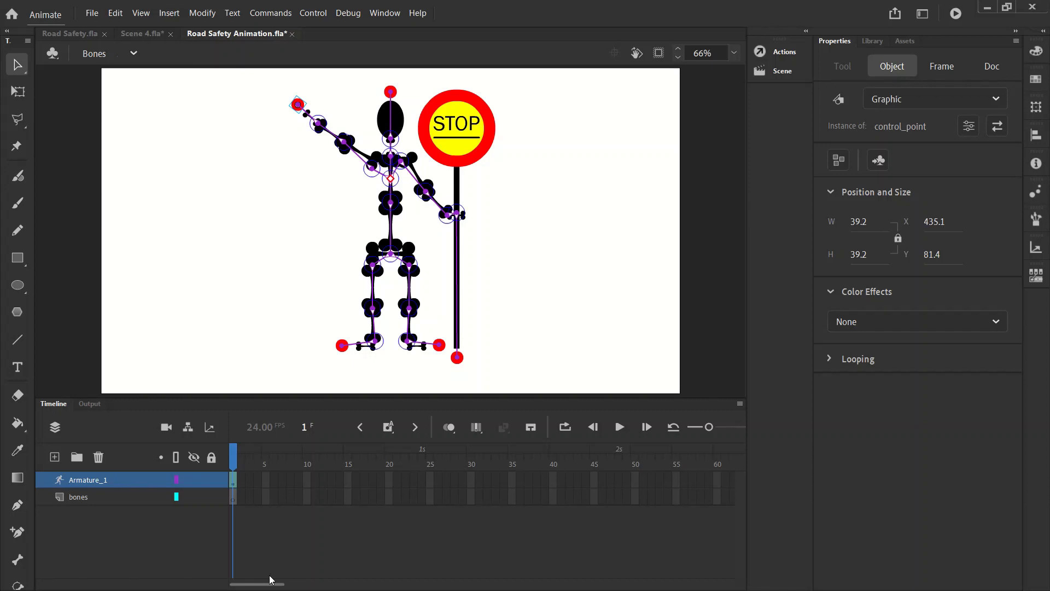
{"action": "left_click", "coordinate": [116, 12]}
{"action": "left_click", "coordinate": [144, 21]}
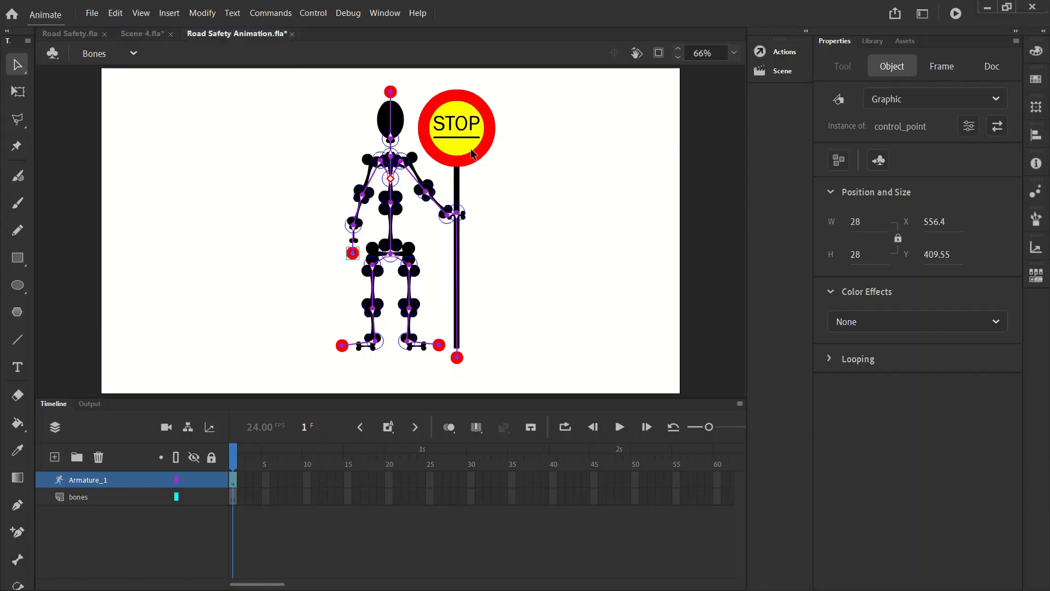
Test the stick-holding arm by pulling the stop sign outward, away from the body, and undo the move.
{"action": "left_click_drag", "start_coordinate": [461, 163], "coordinate": [574, 131]}
{"action": "left_click", "coordinate": [116, 13]}
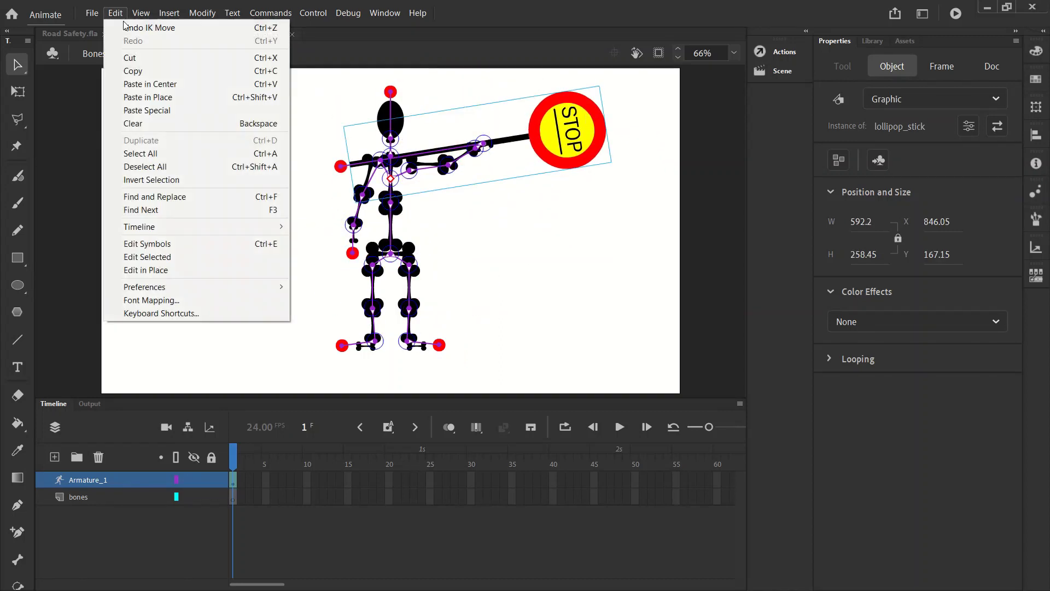
{"action": "left_click", "coordinate": [139, 22]}
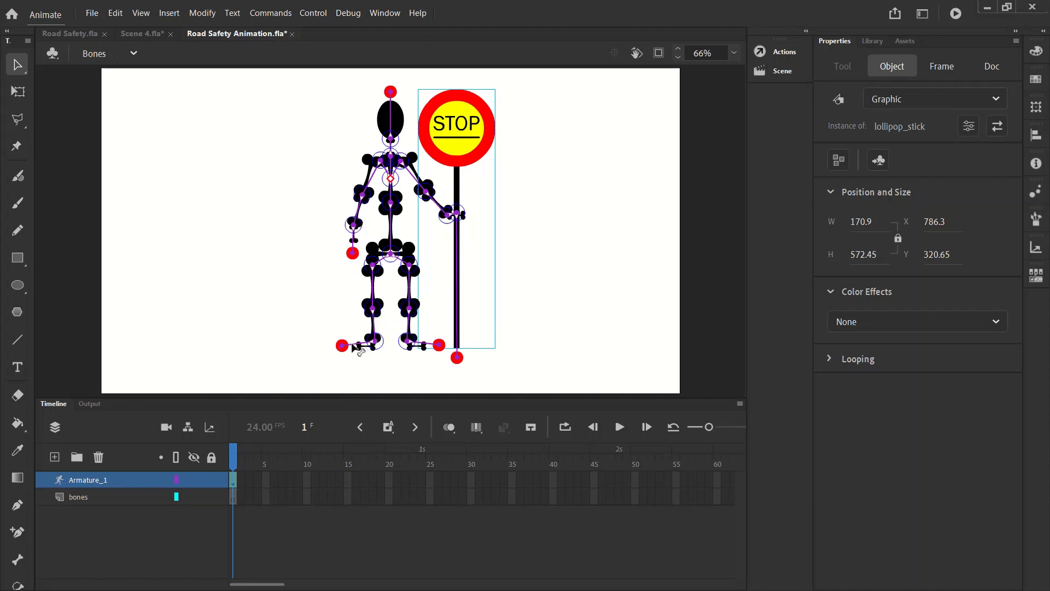
Test the leg on the free-arm side by moving its foot control point outward and up, and undo the move.
{"action": "left_click_drag", "start_coordinate": [342, 345], "coordinate": [273, 308]}
{"action": "left_click", "coordinate": [115, 13]}
{"action": "left_click", "coordinate": [131, 31]}
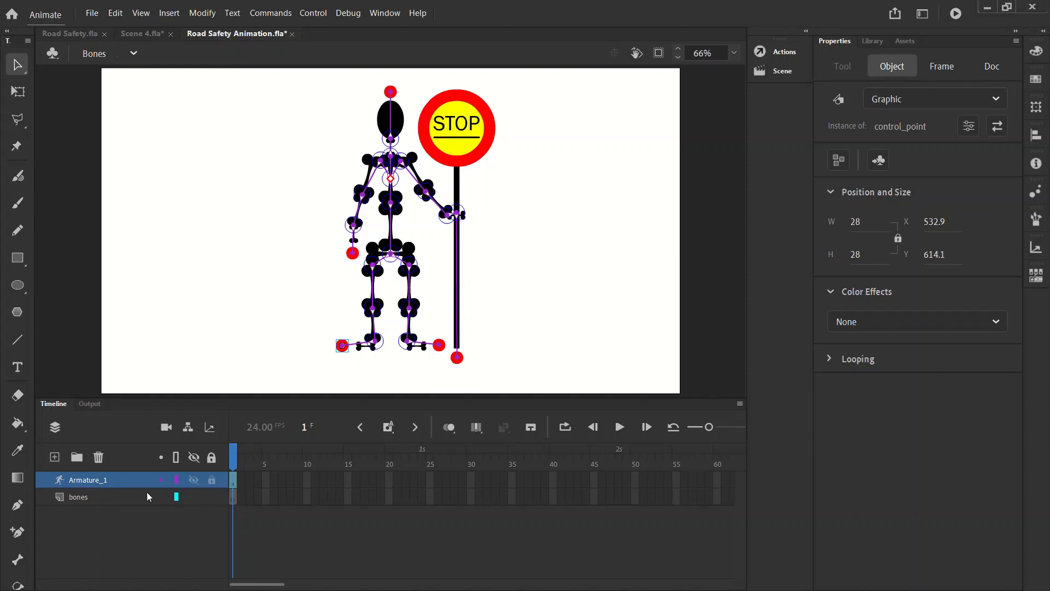
Hide the Armature_1 layer, show it again, and deselect everything on the stage.
{"action": "left_click", "coordinate": [193, 479]}
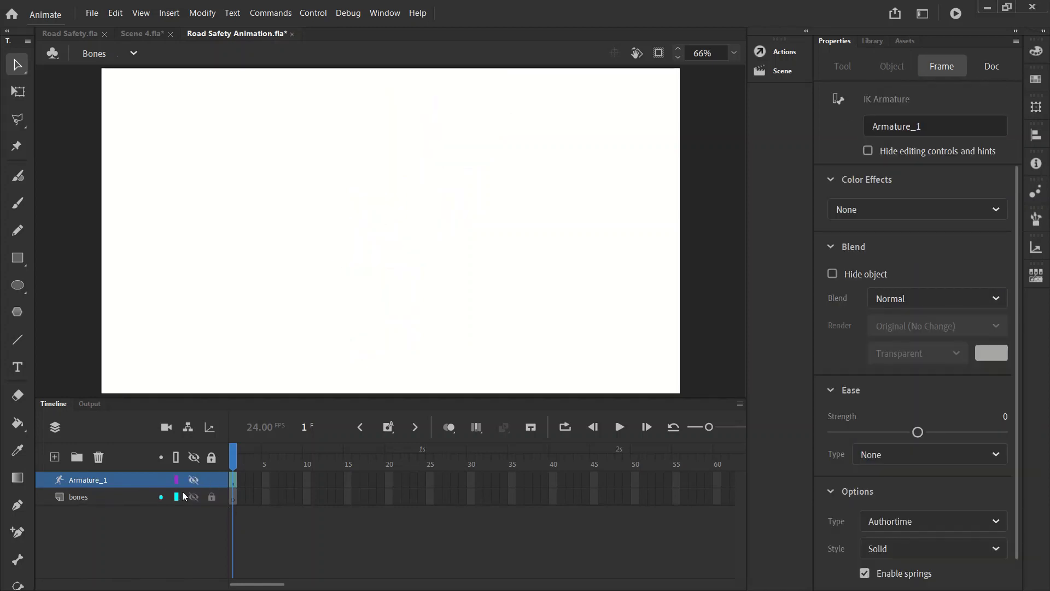
{"action": "left_click", "coordinate": [194, 479]}
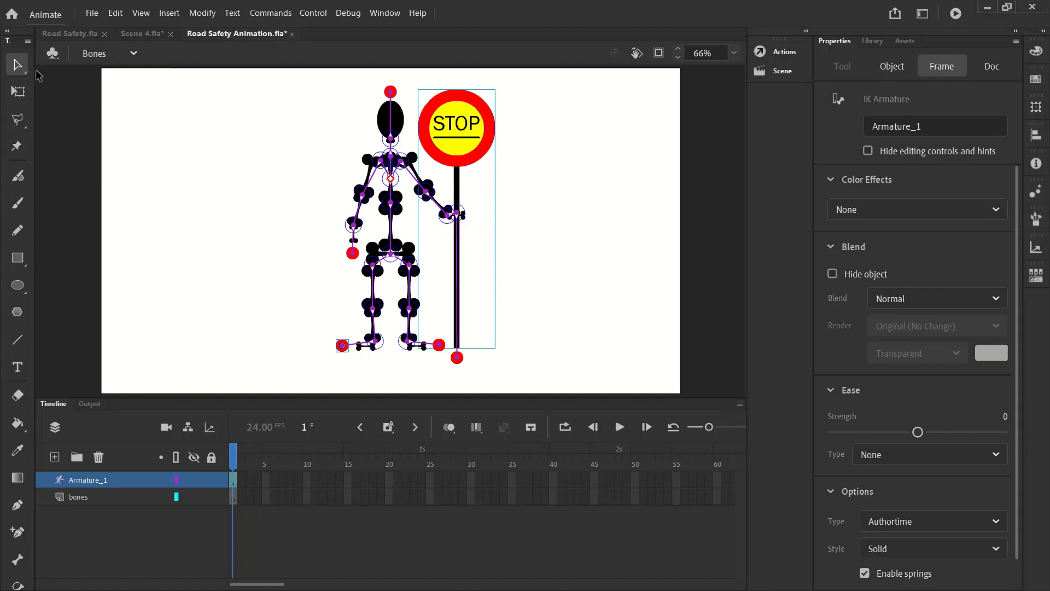
{"action": "left_click", "coordinate": [264, 119]}
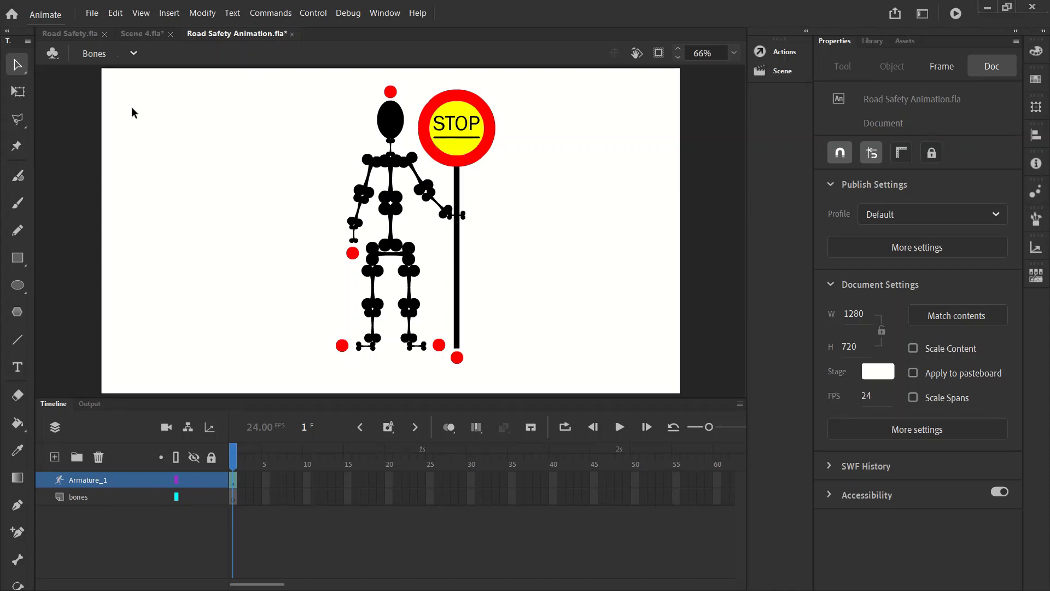
Select the armature's pose in frame 1 and examine the bone joints around the chest and the stick-holding hand.
{"action": "left_click", "coordinate": [231, 478]}
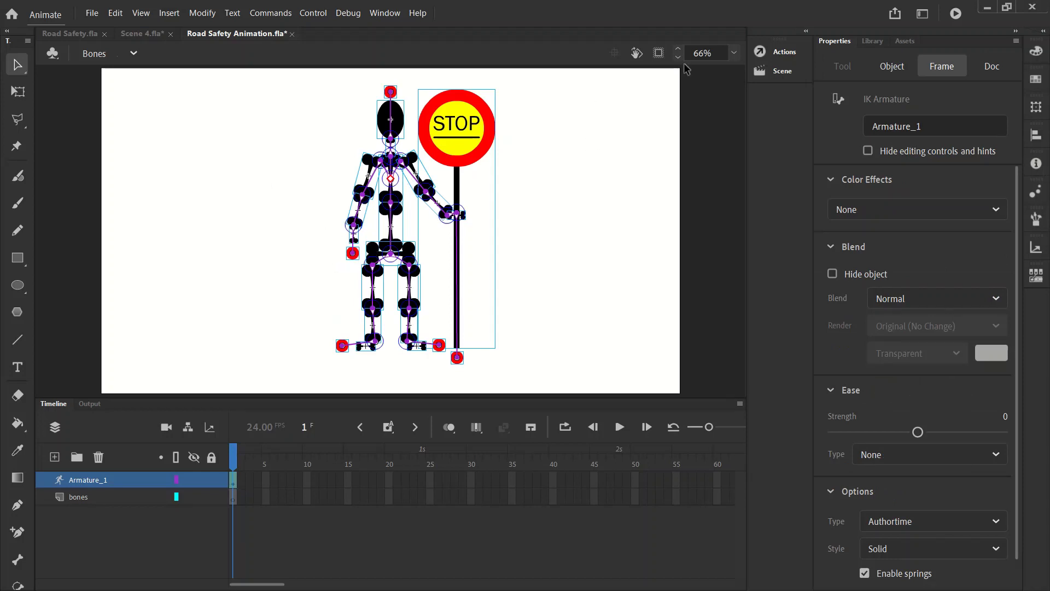
{"action": "left_click", "coordinate": [735, 53]}
{"action": "left_click", "coordinate": [753, 173]}
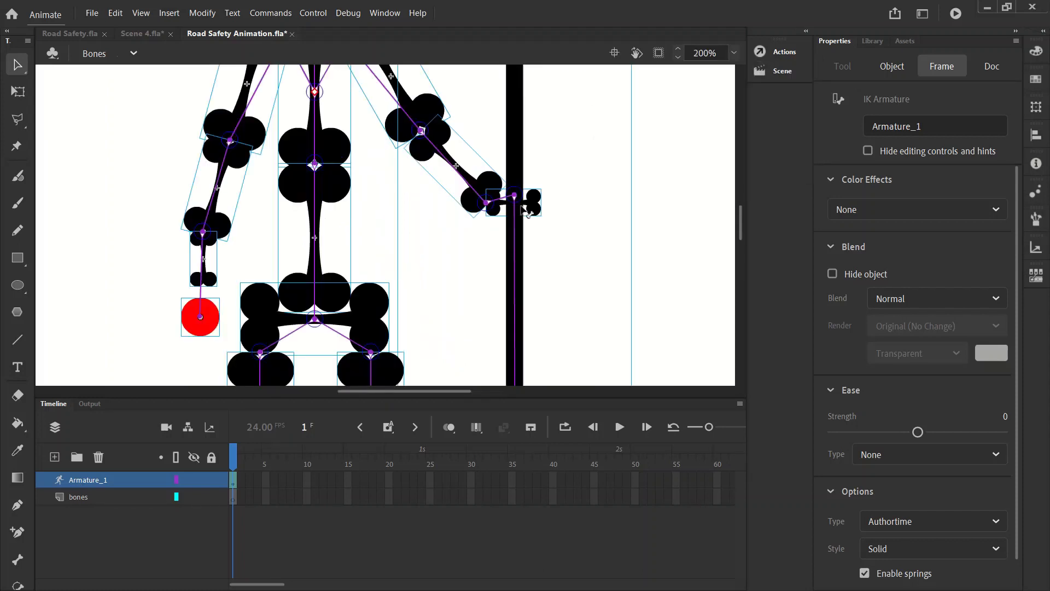
{"action": "scroll", "coordinate": [355, 188], "scroll_direction": "up", "scroll_amount": 3}
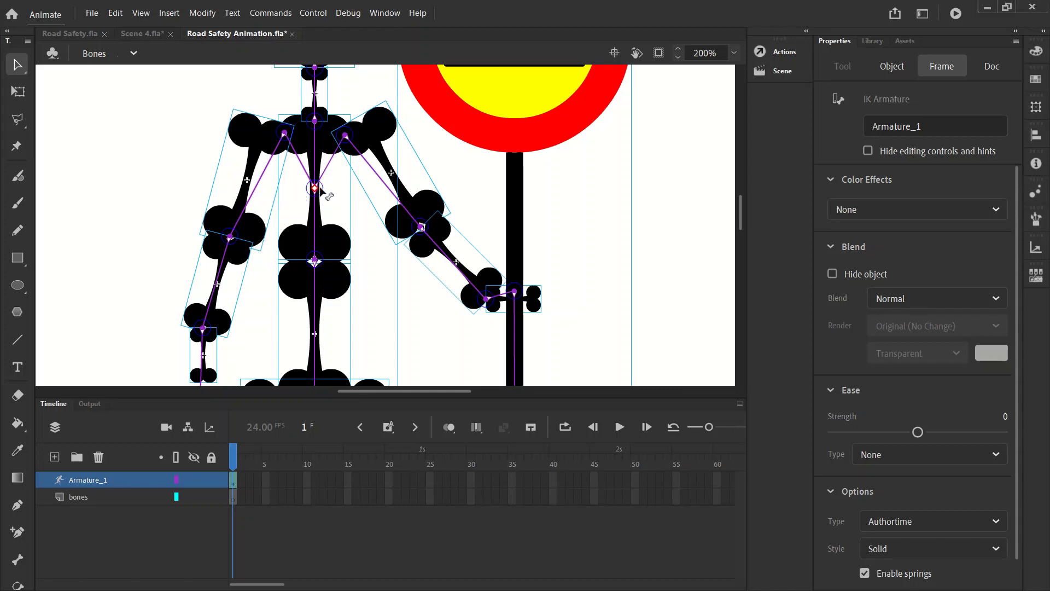
Examine the armature's joints from the chest down to the hips and legs, and fit the whole skeleton in view.
{"action": "scroll", "coordinate": [322, 192], "scroll_direction": "down", "scroll_amount": 6}
{"action": "scroll", "coordinate": [322, 191], "scroll_direction": "up", "scroll_amount": 6}
{"action": "scroll", "coordinate": [322, 191], "scroll_direction": "down", "scroll_amount": 2}
{"action": "scroll", "coordinate": [321, 194], "scroll_direction": "down", "scroll_amount": 2}
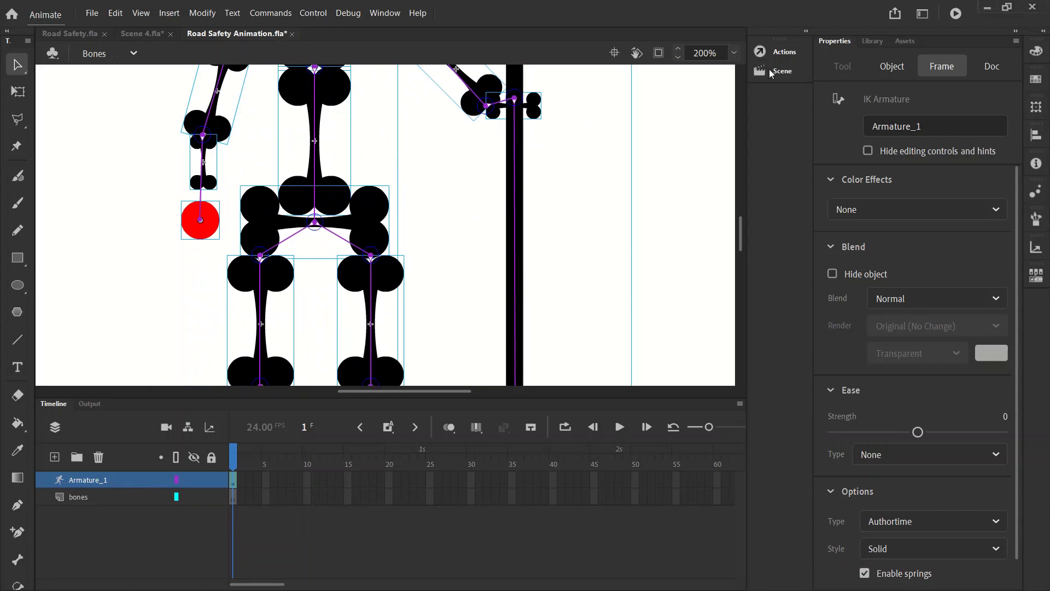
{"action": "left_click", "coordinate": [733, 52]}
{"action": "left_click", "coordinate": [745, 69]}
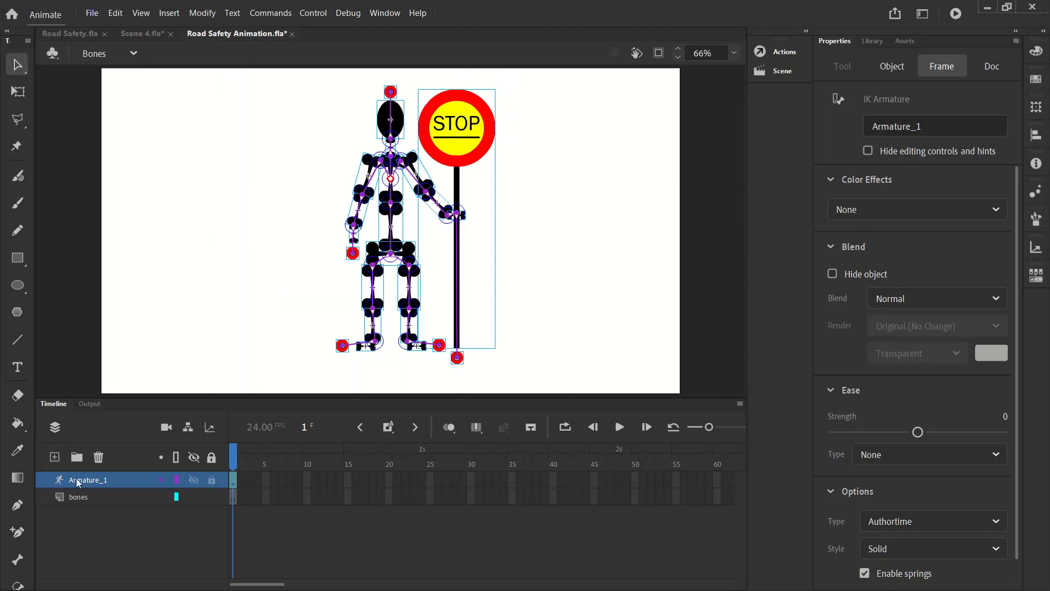
Compare frame 1 of the bones layer with the armature's pose in frame 1 of the Armature_1 layer.
{"action": "left_click", "coordinate": [255, 488]}
{"action": "left_click", "coordinate": [241, 485]}
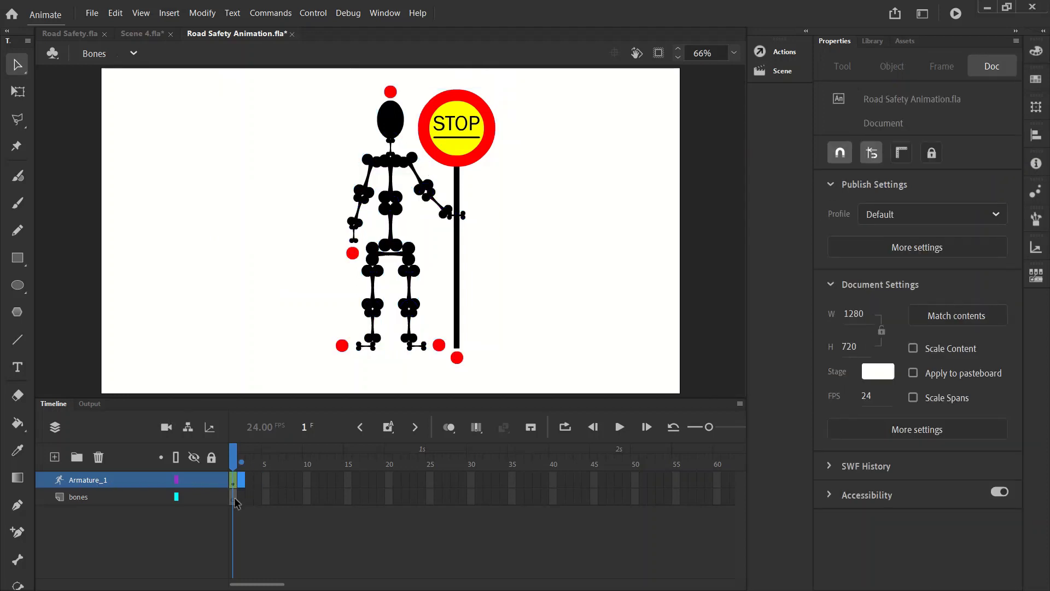
{"action": "left_click", "coordinate": [236, 497]}
{"action": "left_click", "coordinate": [234, 465]}
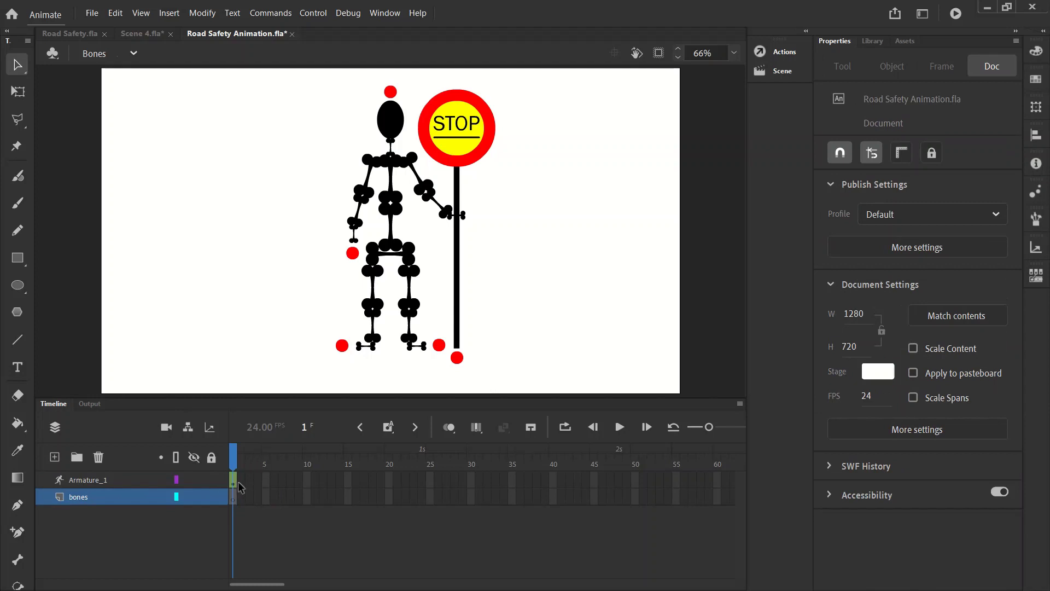
{"action": "left_click", "coordinate": [237, 483]}
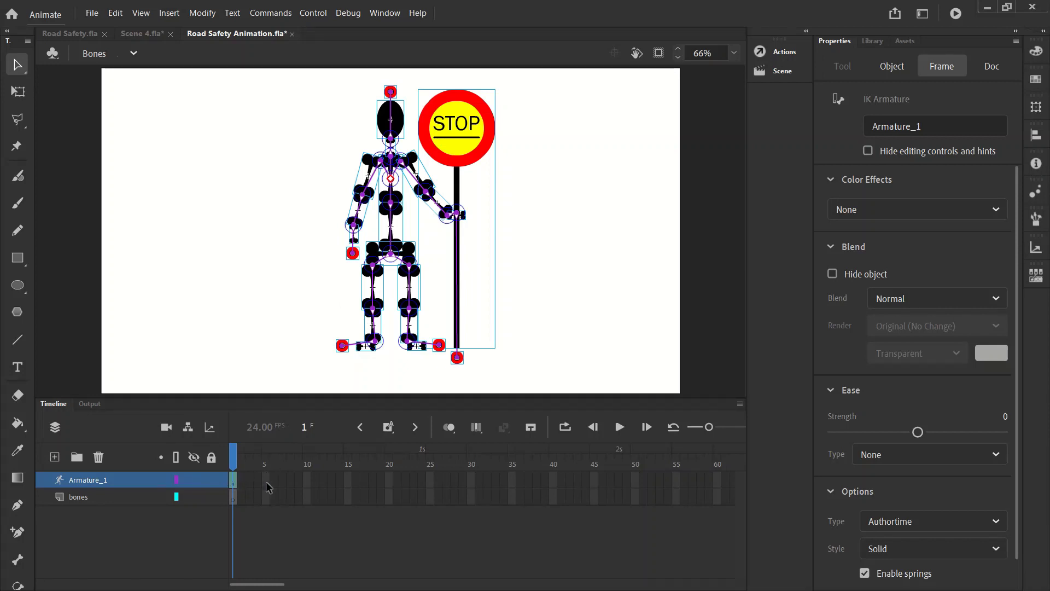
Add a pose at frame 10 of Armature_1 with the free hand's control point pulled outward and up.
{"action": "left_click", "coordinate": [307, 480]}
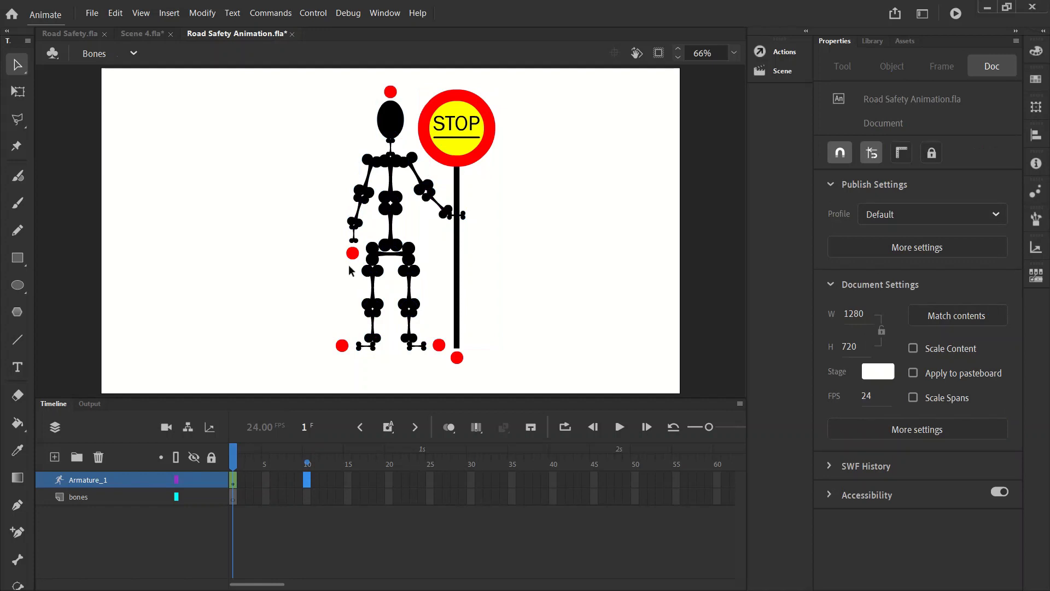
{"action": "left_click_drag", "start_coordinate": [353, 253], "coordinate": [293, 207]}
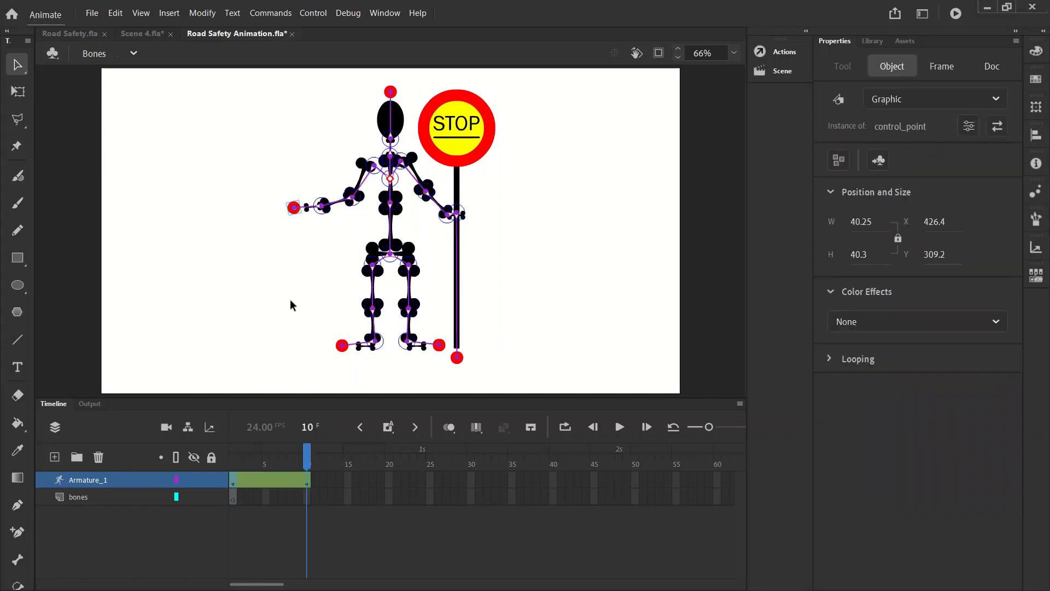
{"action": "left_click", "coordinate": [347, 480]}
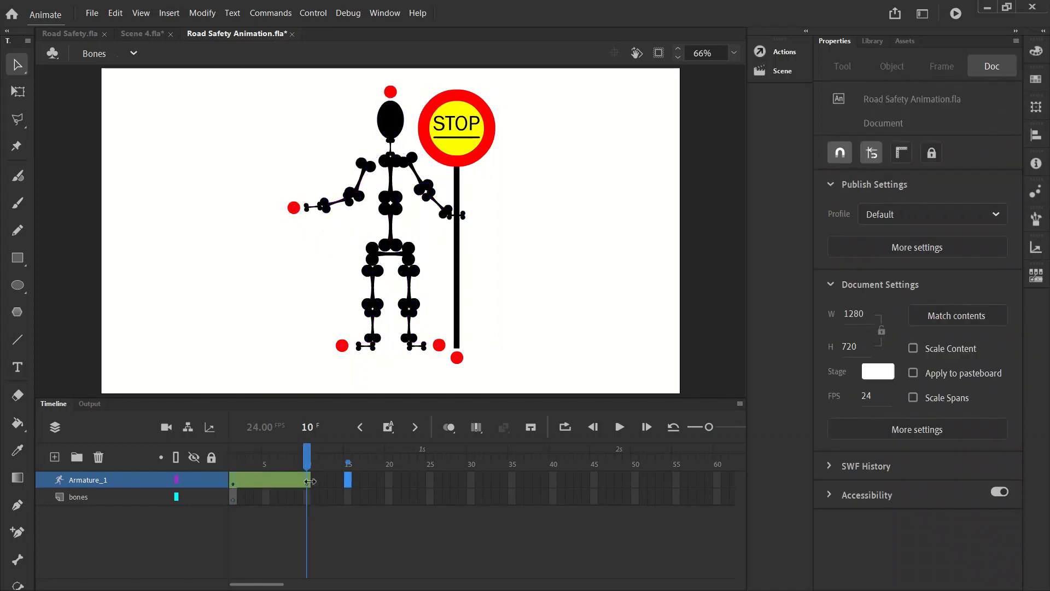
{"action": "left_click", "coordinate": [308, 481]}
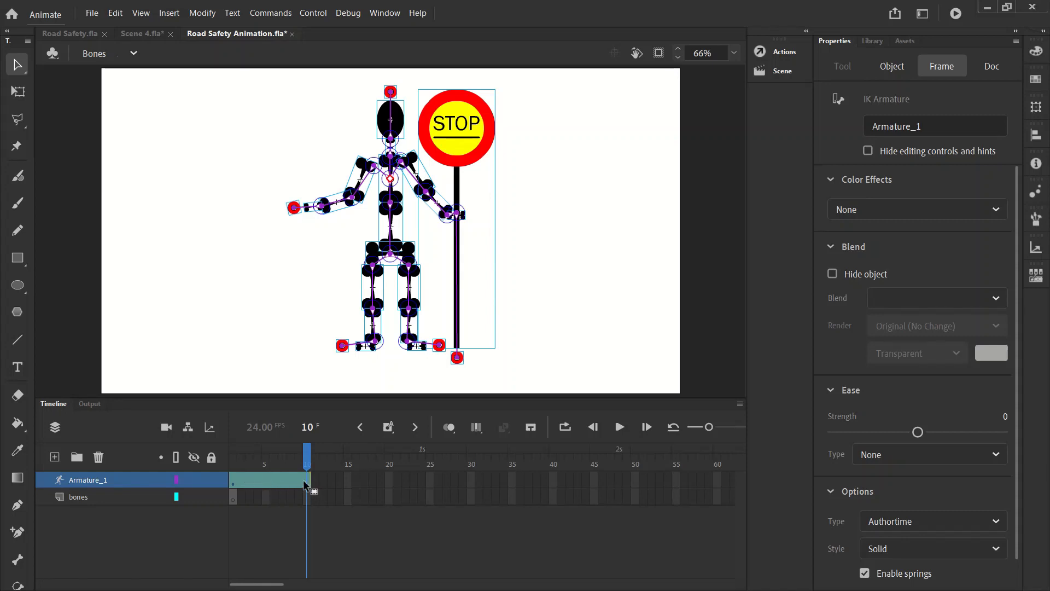
{"action": "left_click", "coordinate": [260, 504]}
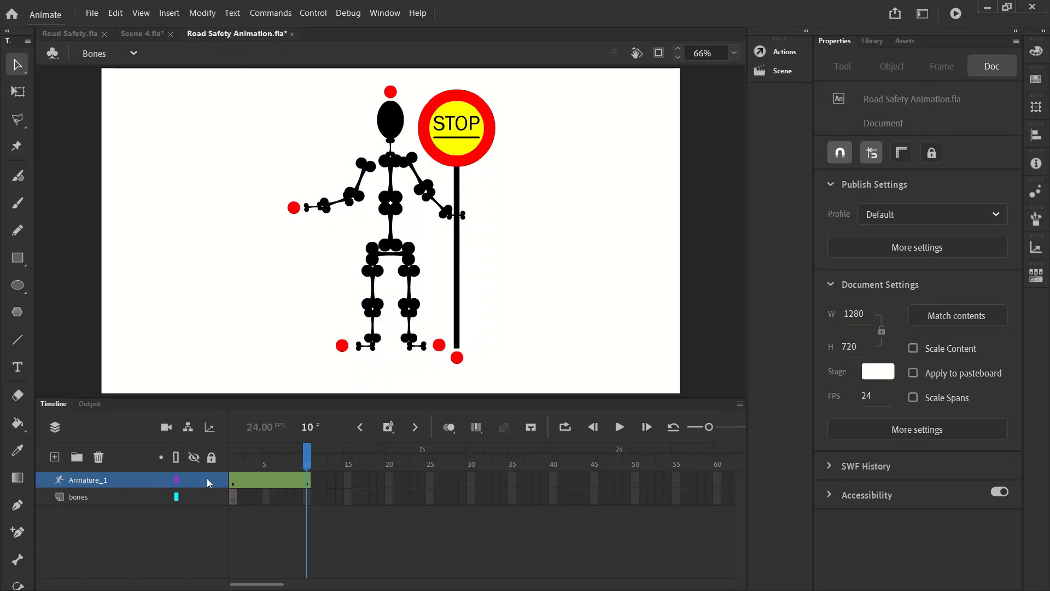
Play back the free arm's movement between frames 1 and 10 several times, and undo the frame 10 pose.
{"action": "left_click", "coordinate": [623, 430]}
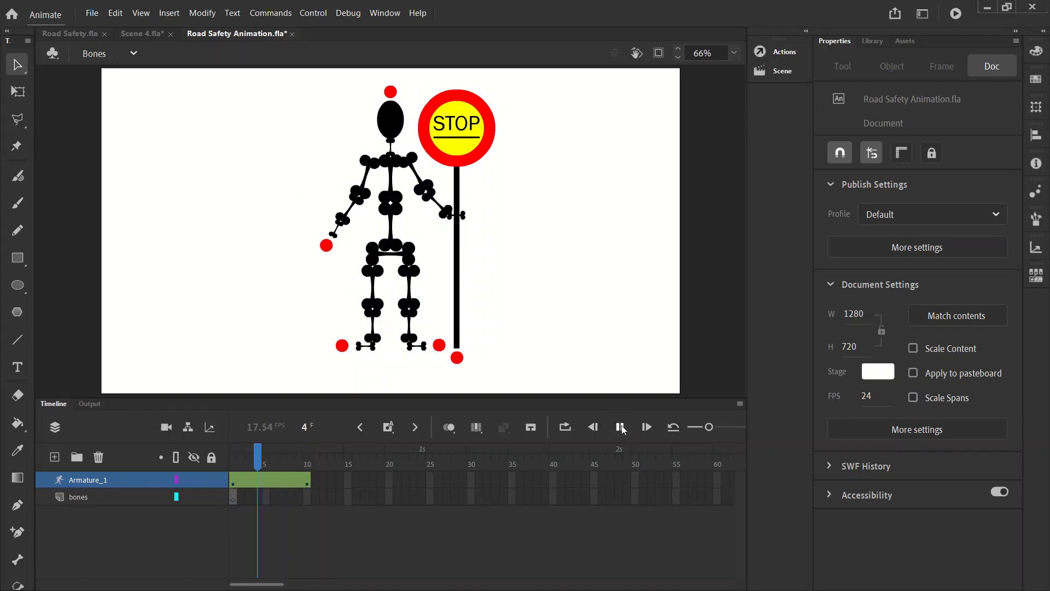
{"action": "left_click", "coordinate": [624, 430]}
{"action": "left_click", "coordinate": [623, 429]}
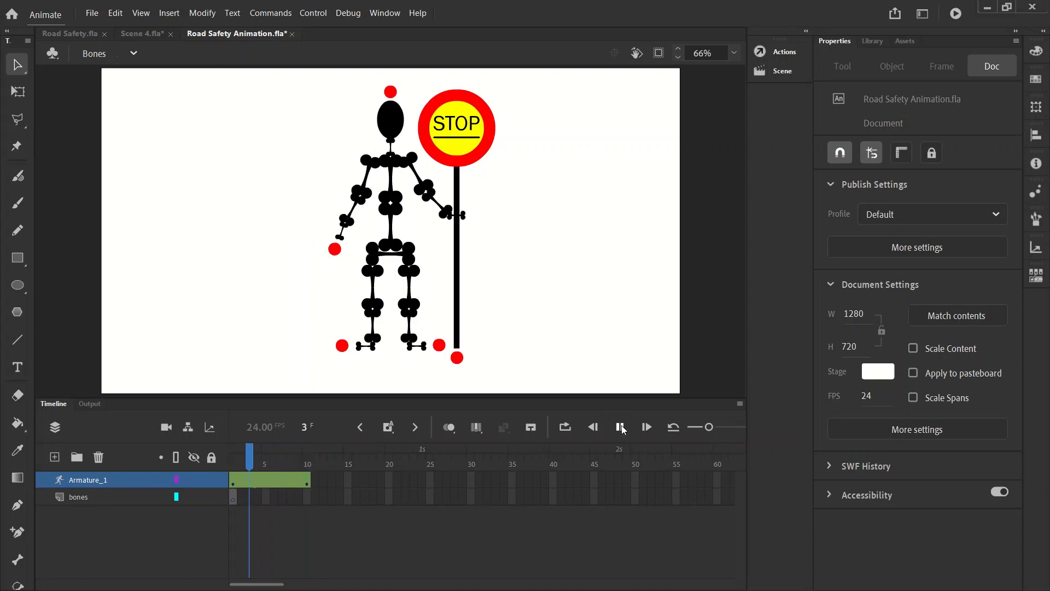
{"action": "left_click", "coordinate": [622, 429]}
{"action": "left_click", "coordinate": [624, 429]}
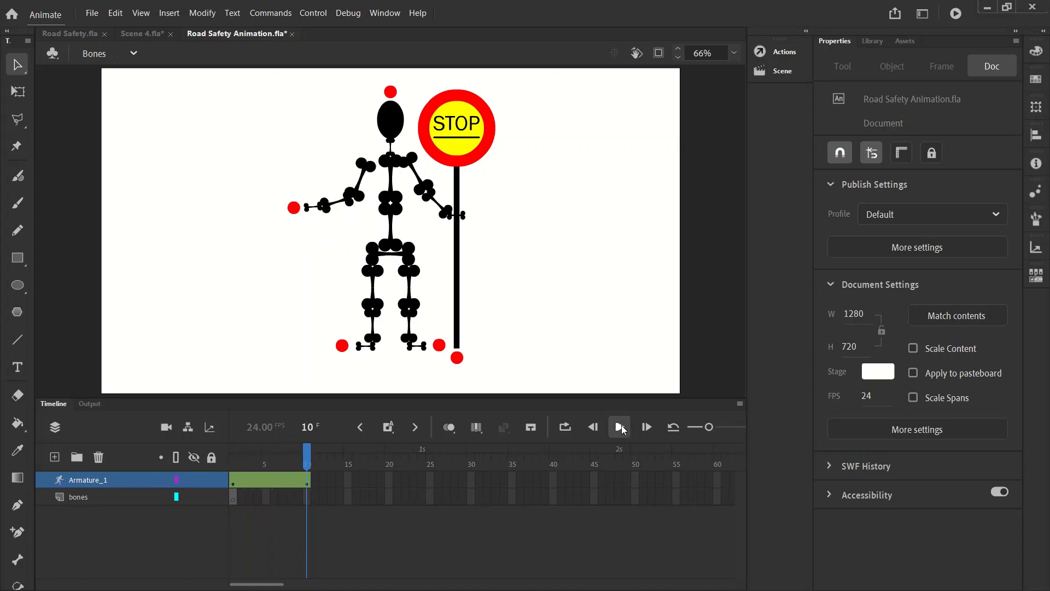
{"action": "left_click", "coordinate": [623, 429]}
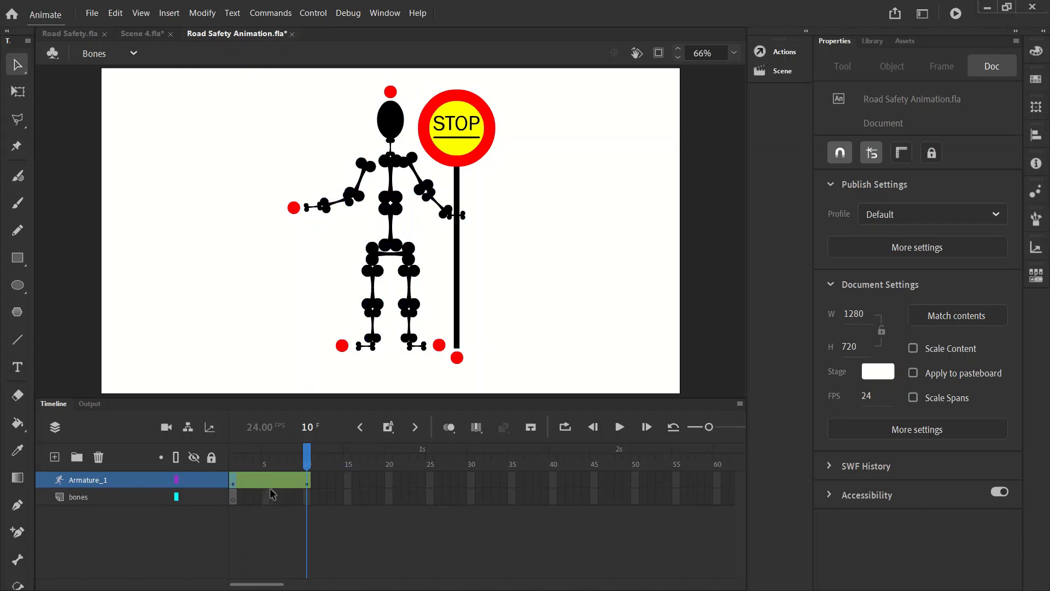
{"action": "key", "text": "ctrl+z"}
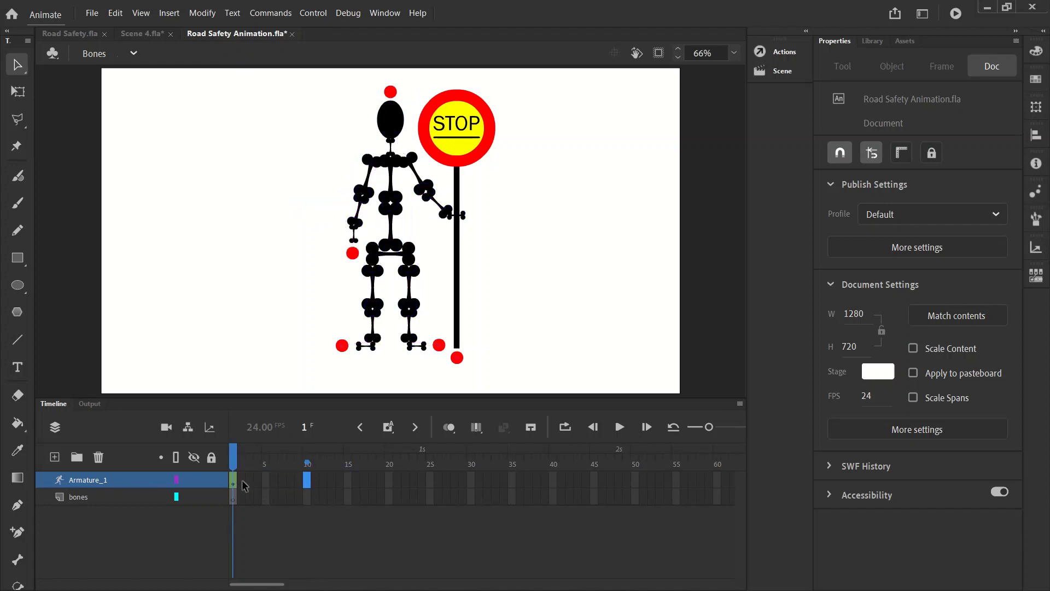
{"action": "left_click", "coordinate": [233, 480]}
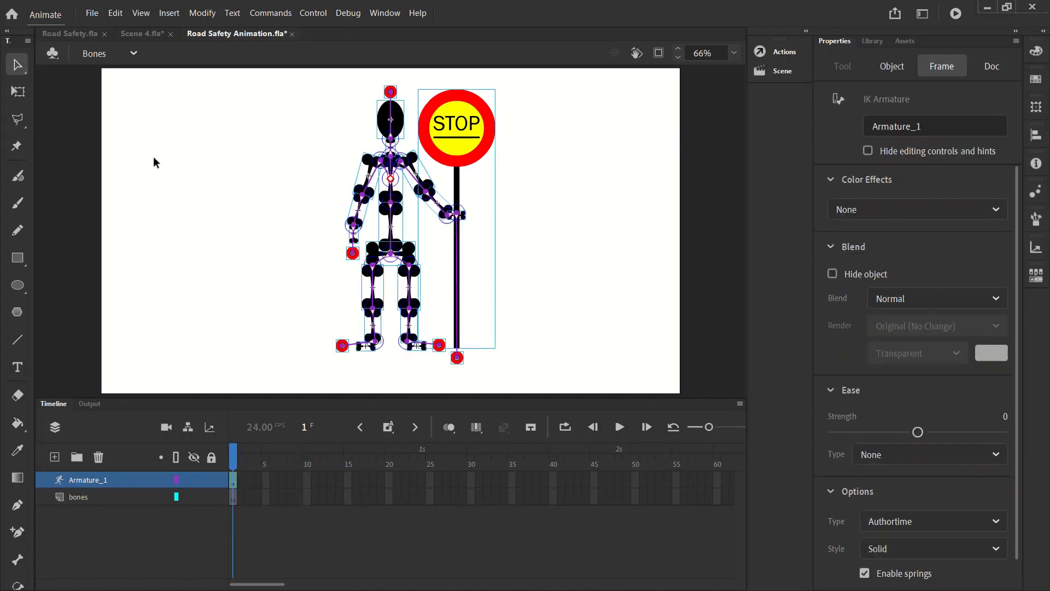
Test pulling the free arm's hand bone outward and up with the Selection tool, and undo the move.
{"action": "left_click", "coordinate": [230, 176]}
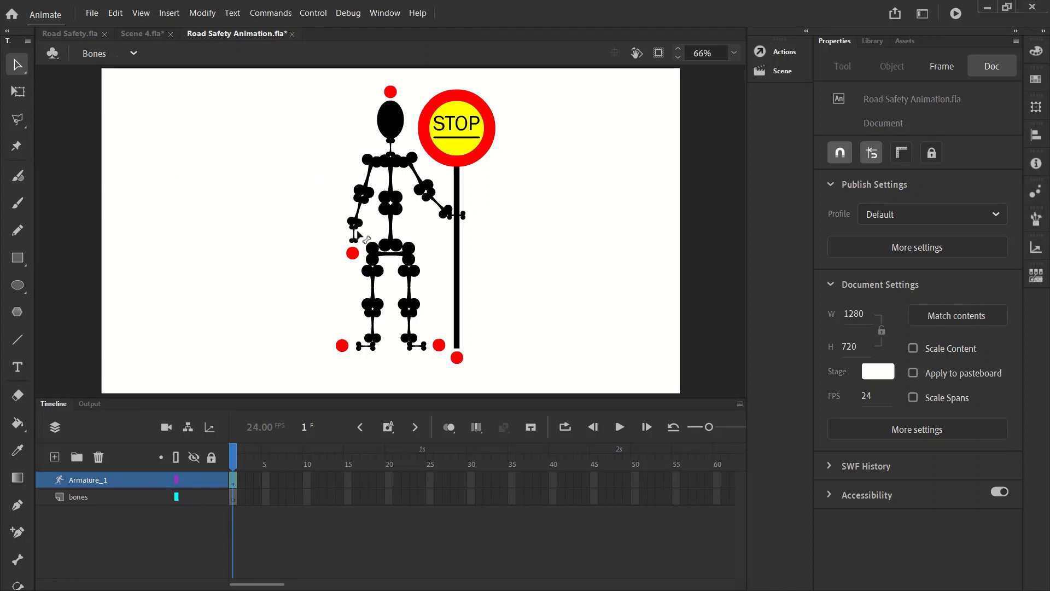
{"action": "left_click_drag", "start_coordinate": [355, 243], "coordinate": [269, 177]}
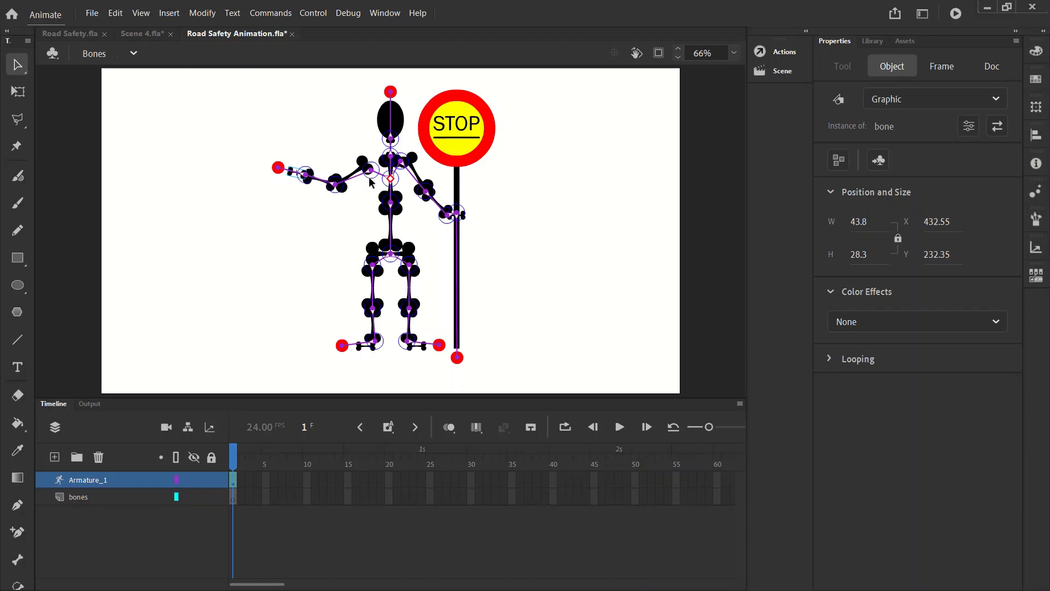
{"action": "key", "text": "ctrl+z"}
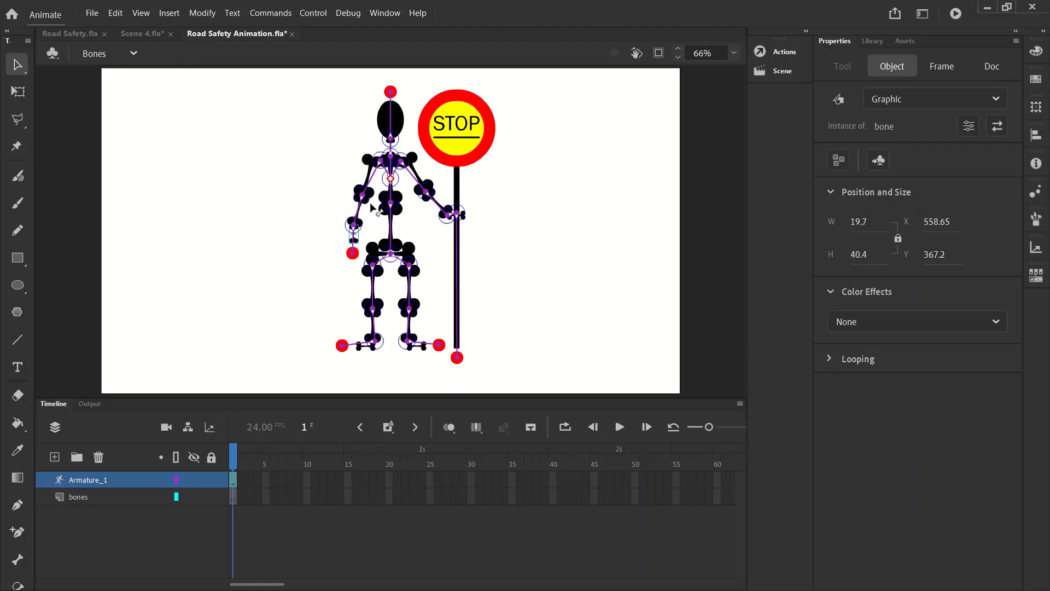
Test moving the free hand's bone outward with the Free Transform tool, undo the move, and return to the Selection tool.
{"action": "left_click", "coordinate": [18, 93]}
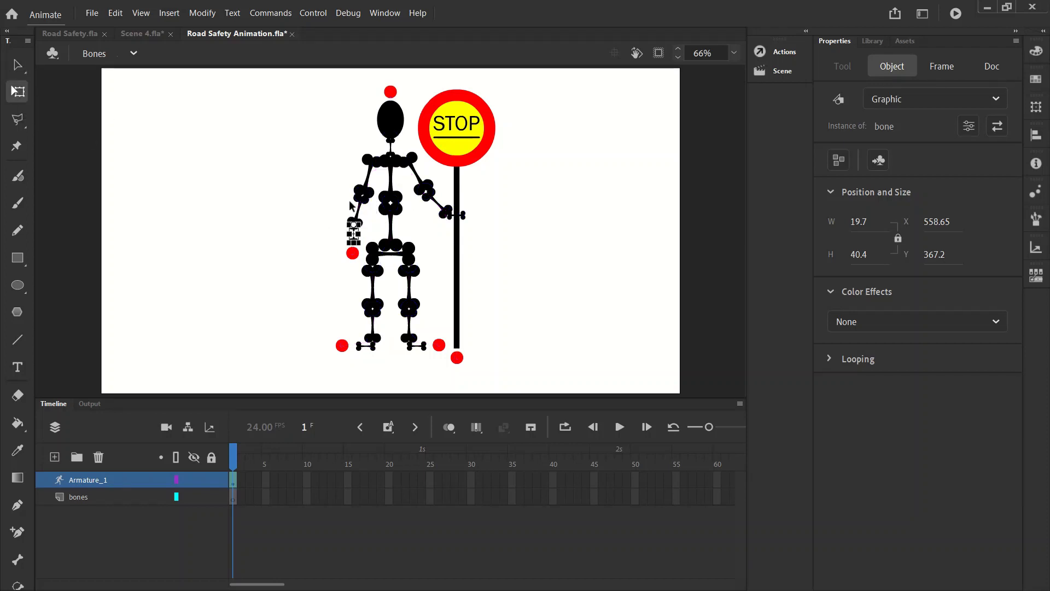
{"action": "left_click", "coordinate": [338, 249]}
{"action": "left_click_drag", "start_coordinate": [354, 233], "coordinate": [288, 213]}
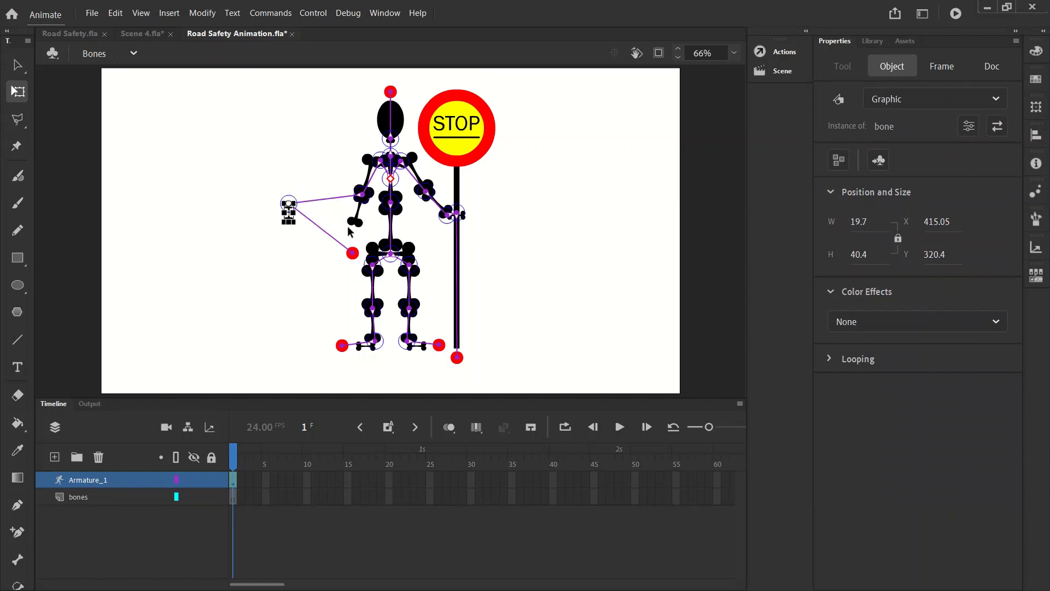
{"action": "key", "text": "ctrl+z"}
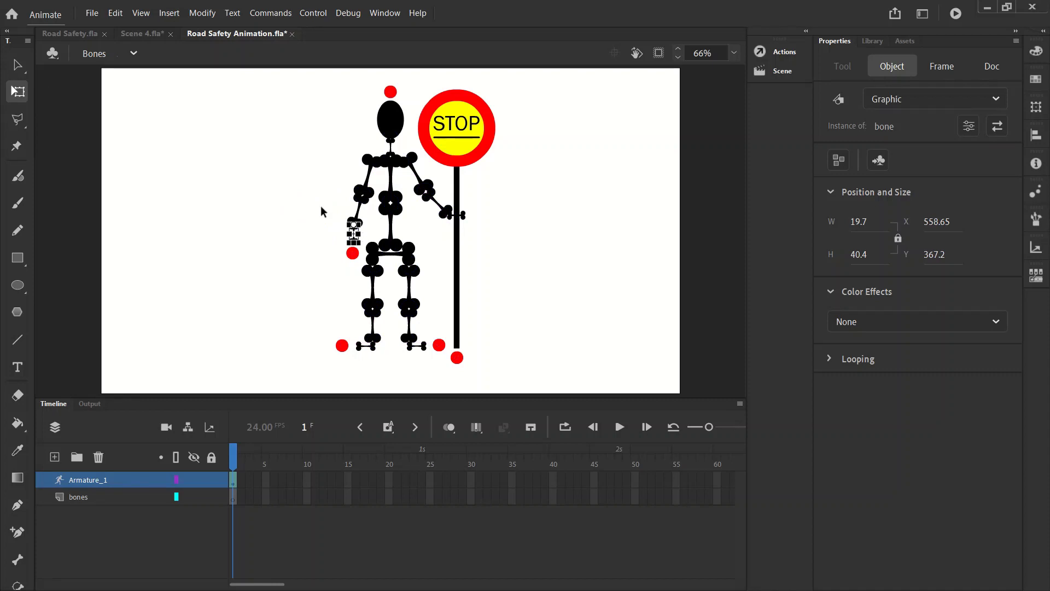
{"action": "left_click", "coordinate": [346, 202]}
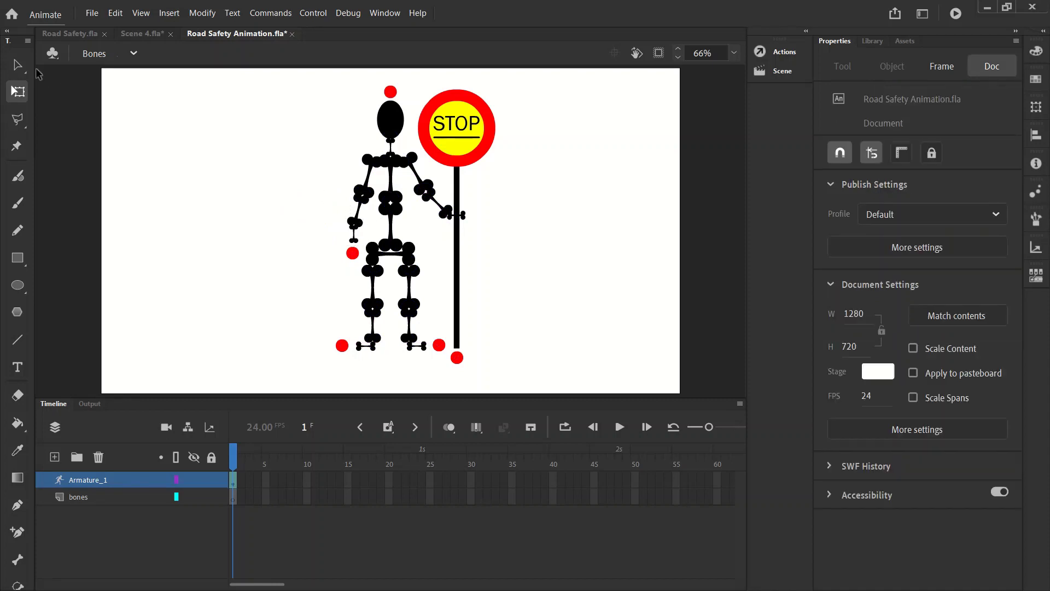
{"action": "left_click", "coordinate": [17, 67]}
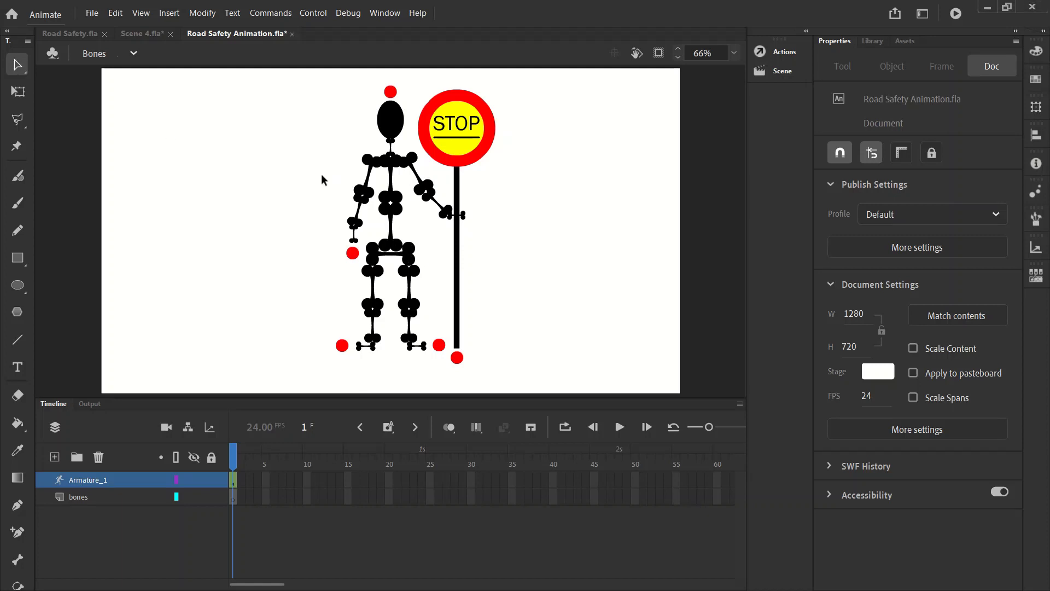
Test swinging the lower spine bone toward the stop-sign pole, undo the move, and deselect the armature.
{"action": "left_click_drag", "start_coordinate": [407, 247], "coordinate": [498, 222]}
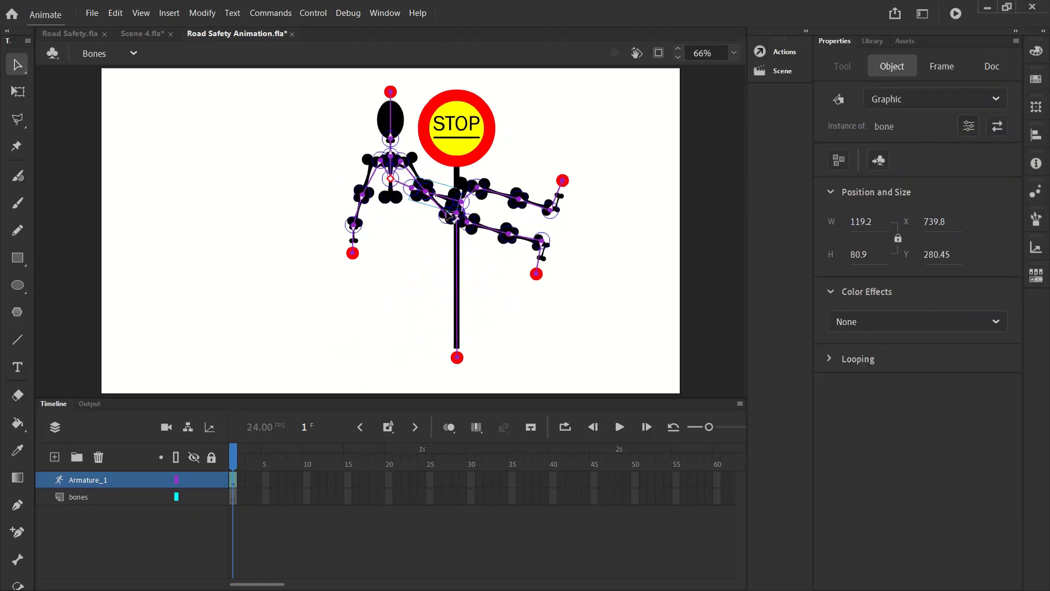
{"action": "left_click", "coordinate": [116, 12]}
{"action": "left_click", "coordinate": [136, 28]}
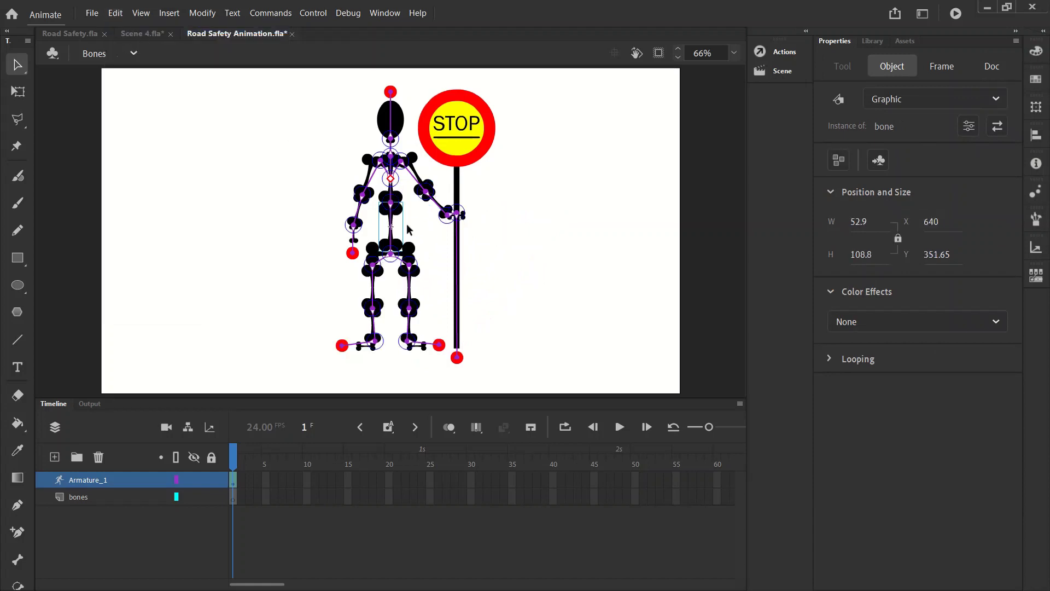
{"action": "left_click", "coordinate": [474, 271]}
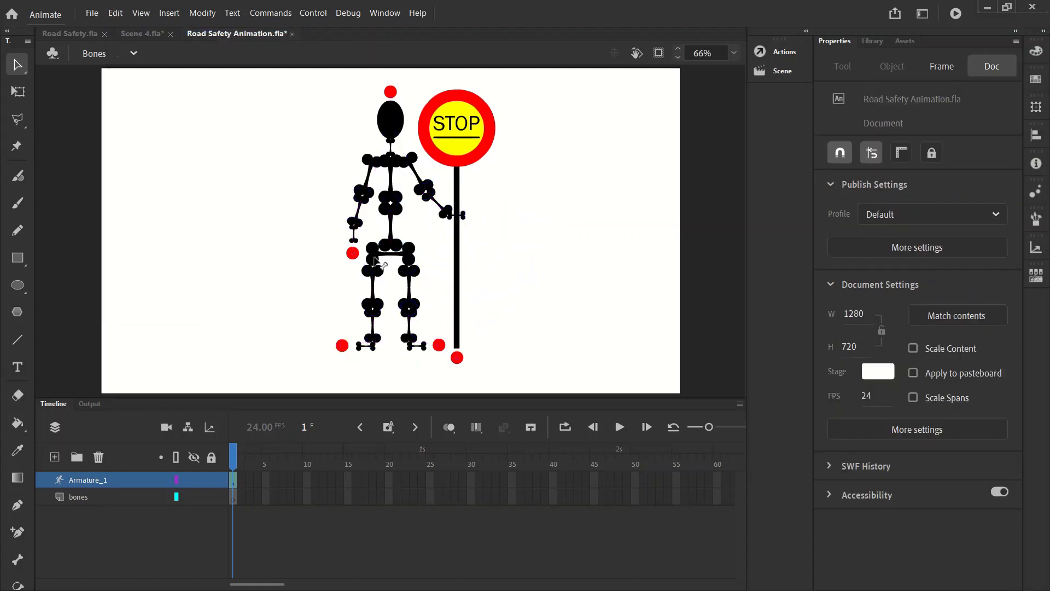
Test pulling the pelvis bone up to the head, undo the move, and deselect the armature.
{"action": "left_click_drag", "start_coordinate": [388, 252], "coordinate": [391, 100]}
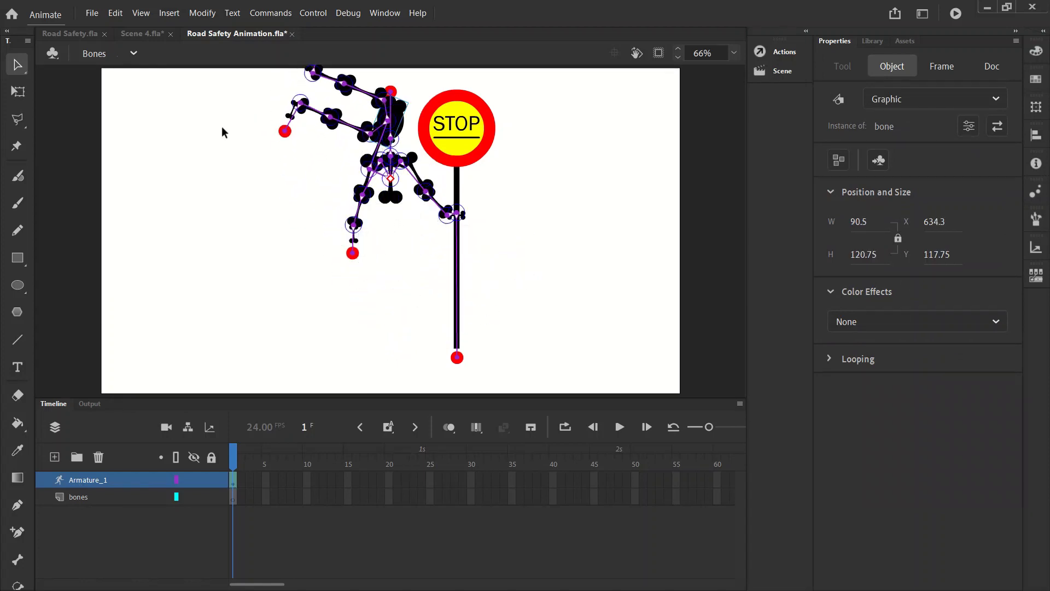
{"action": "left_click", "coordinate": [115, 13]}
{"action": "left_click", "coordinate": [136, 26]}
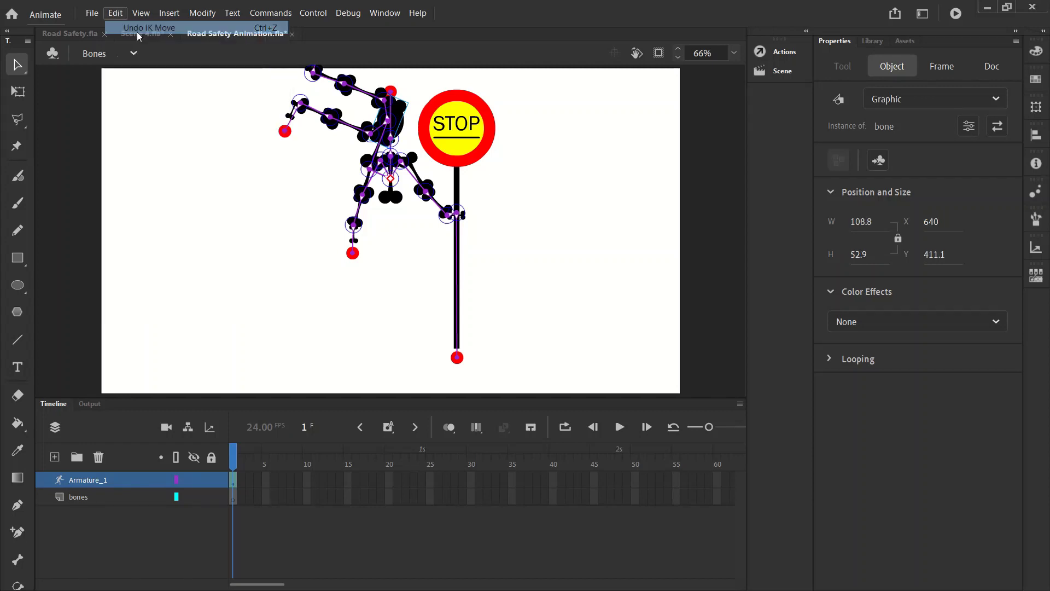
{"action": "left_click", "coordinate": [528, 206]}
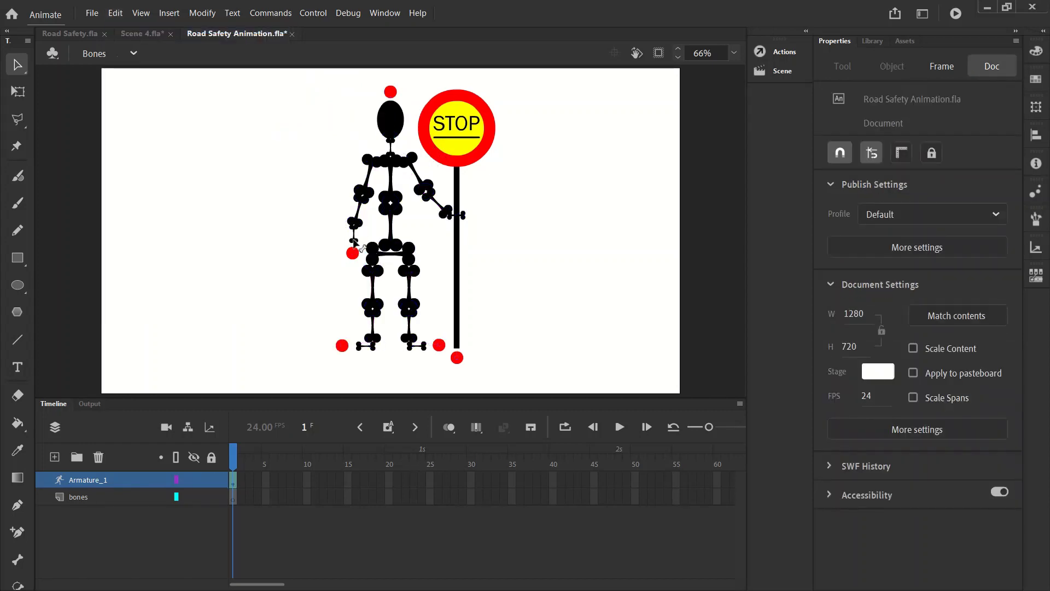
Test pulling the free arm's hand bone outward and down, undo the move, and deselect the armature.
{"action": "left_click_drag", "start_coordinate": [353, 240], "coordinate": [271, 299]}
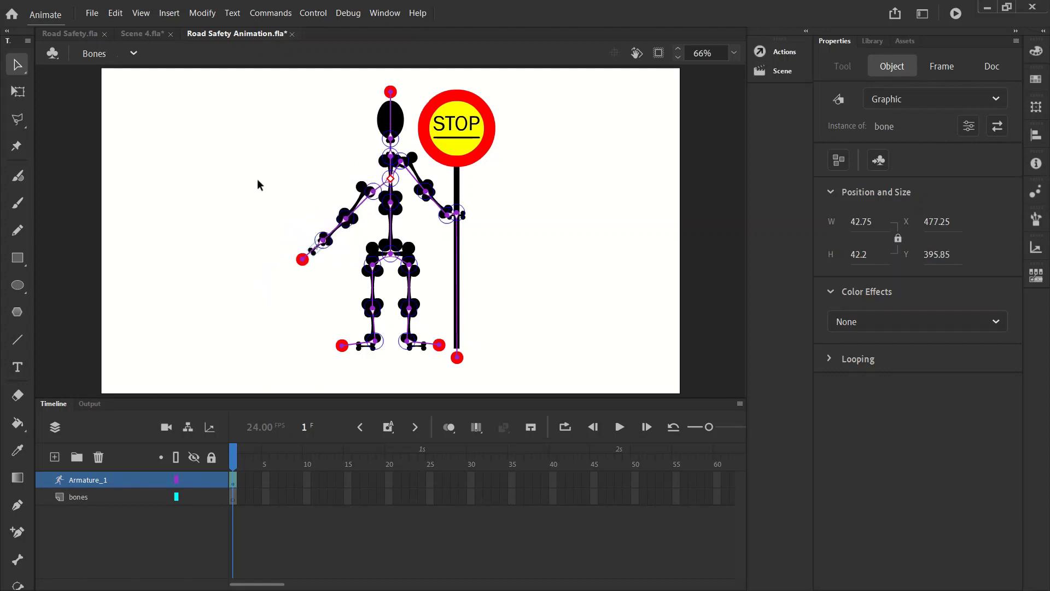
{"action": "left_click", "coordinate": [257, 179]}
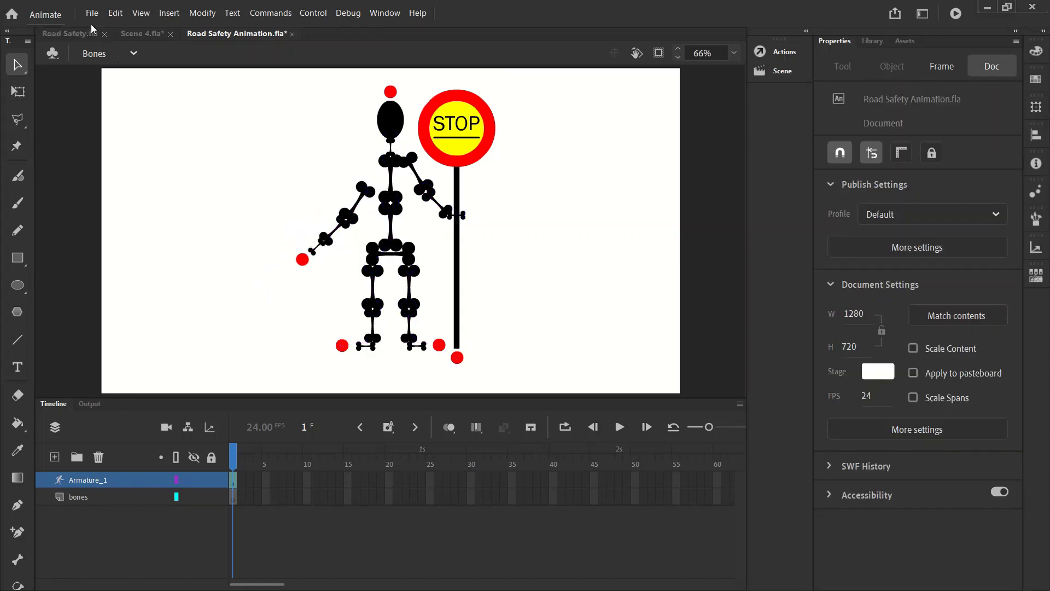
{"action": "left_click", "coordinate": [115, 12]}
{"action": "left_click", "coordinate": [149, 27]}
{"action": "left_click", "coordinate": [115, 12]}
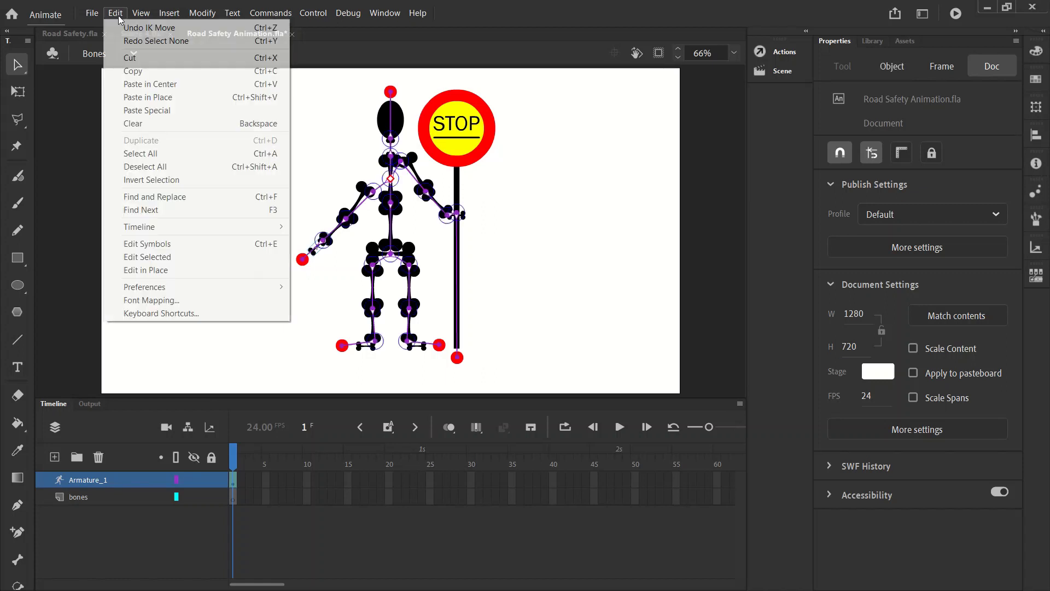
{"action": "left_click", "coordinate": [150, 27]}
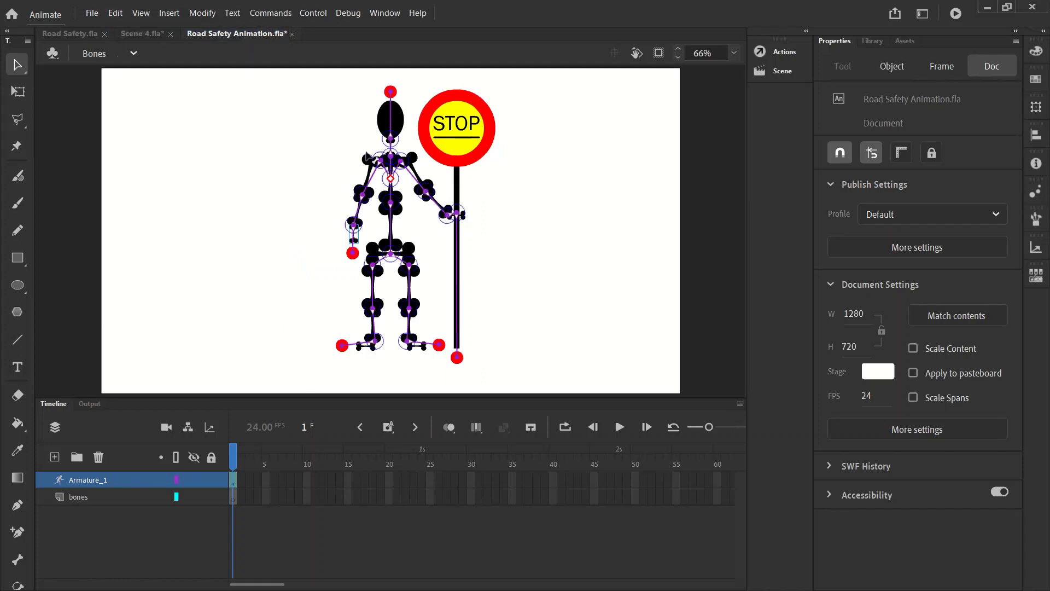
{"action": "left_click", "coordinate": [603, 198]}
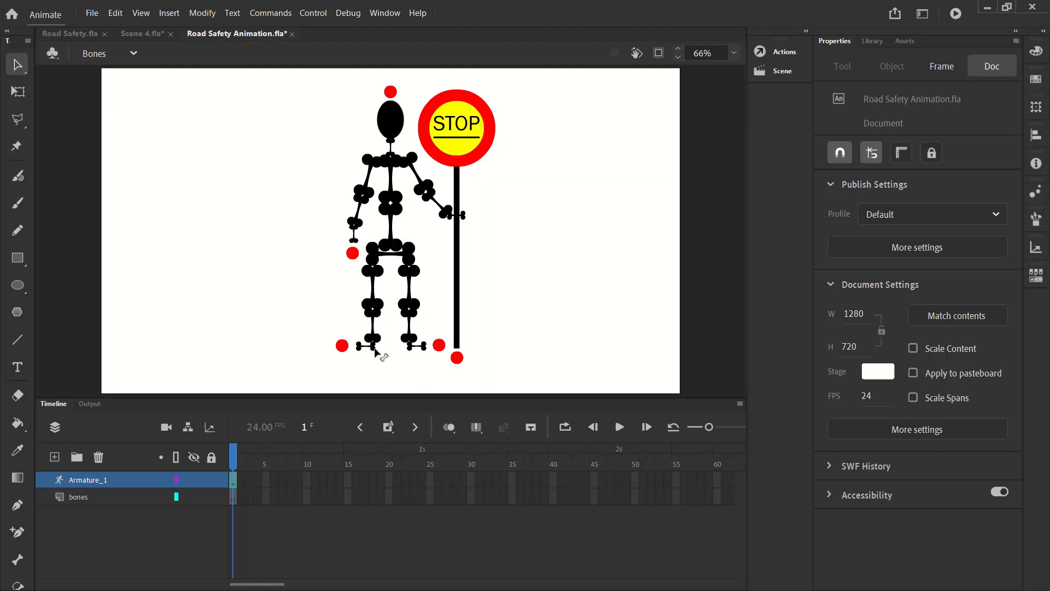
Test pulling the foot bone on the free-arm side outward and down, and undo the move.
{"action": "left_click", "coordinate": [374, 322]}
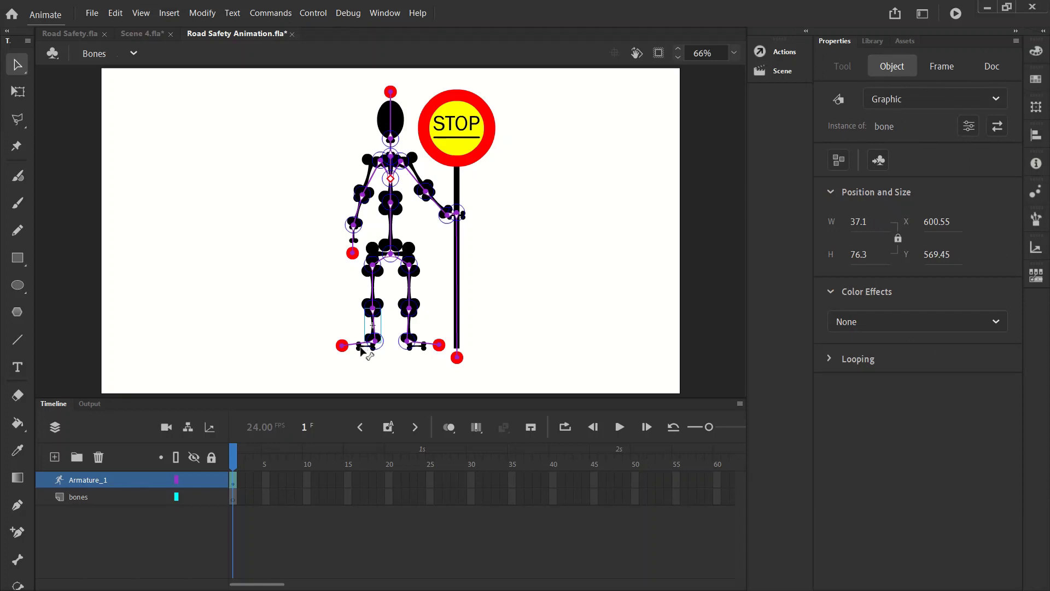
{"action": "left_click_drag", "start_coordinate": [360, 350], "coordinate": [353, 353]}
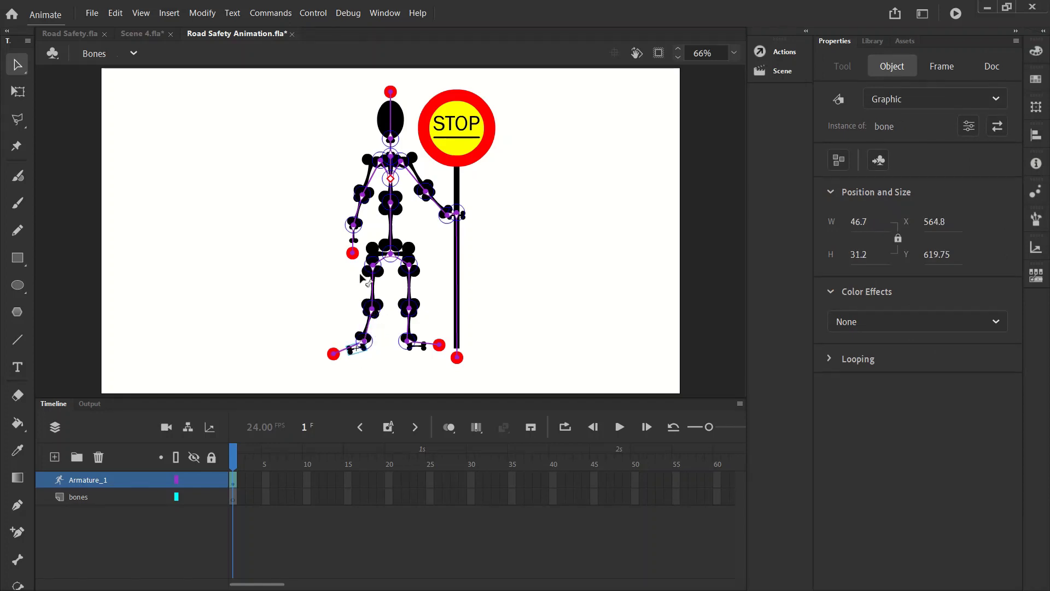
{"action": "key", "text": "ctrl+z"}
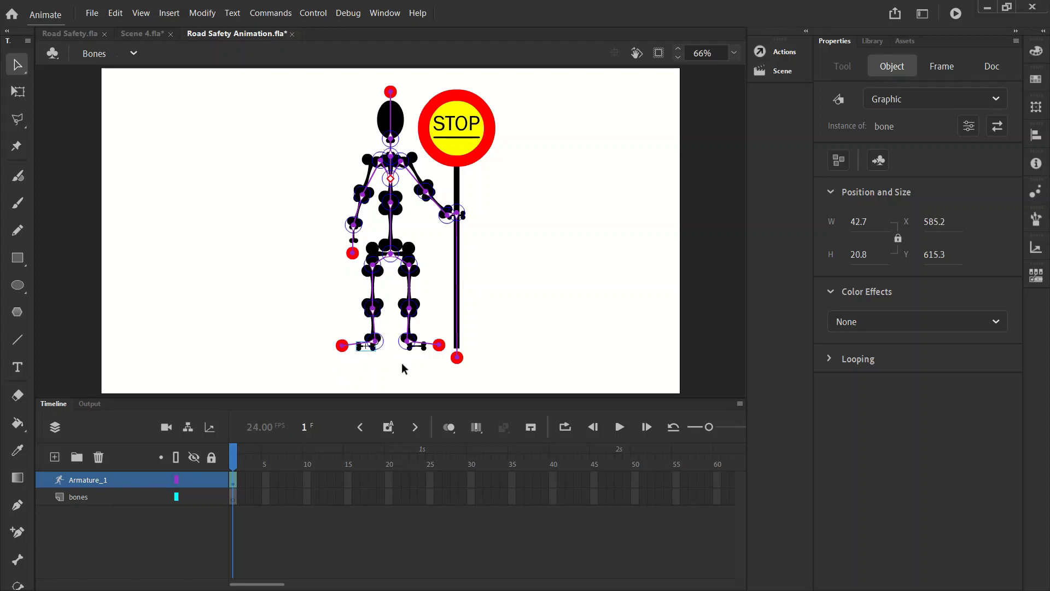
Set the bone display style of Armature_1 to Wire, then deselect the armature.
{"action": "left_click", "coordinate": [111, 477]}
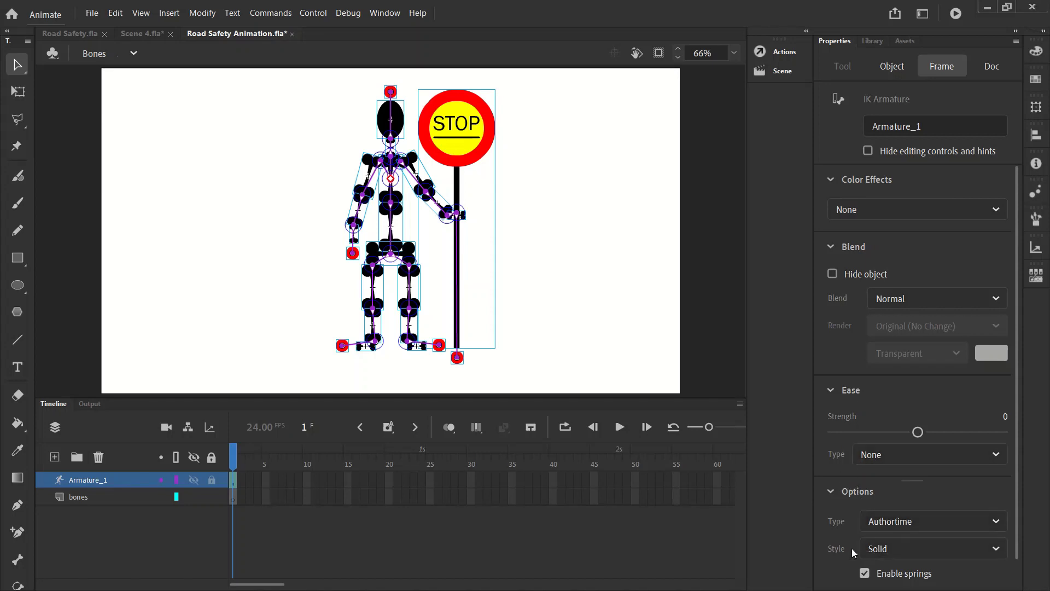
{"action": "left_click", "coordinate": [891, 549]}
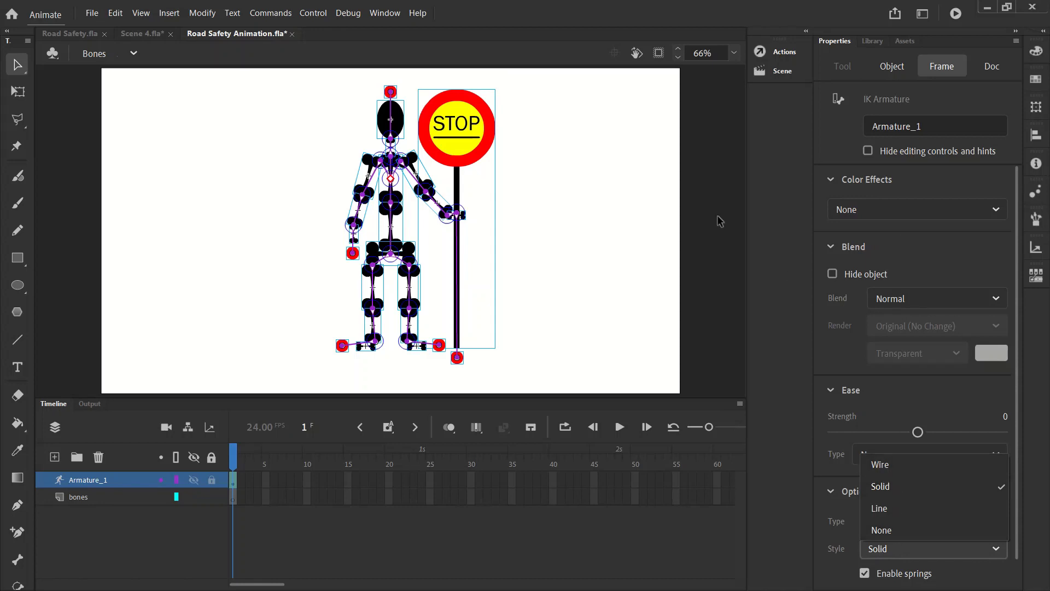
{"action": "left_click", "coordinate": [717, 76]}
{"action": "left_click", "coordinate": [734, 53]}
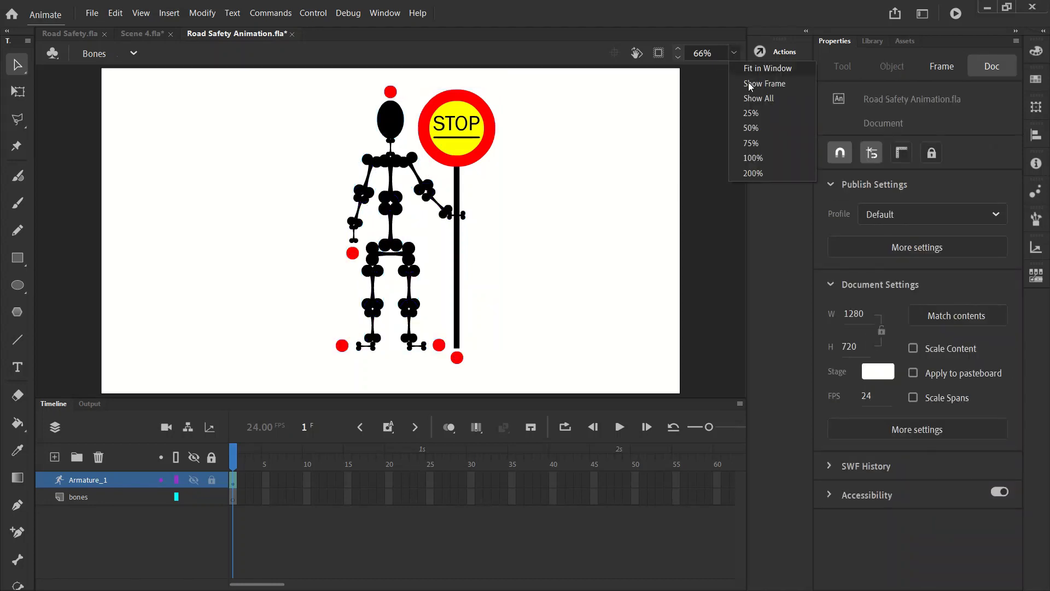
{"action": "left_click", "coordinate": [773, 164]}
{"action": "left_click", "coordinate": [118, 481]}
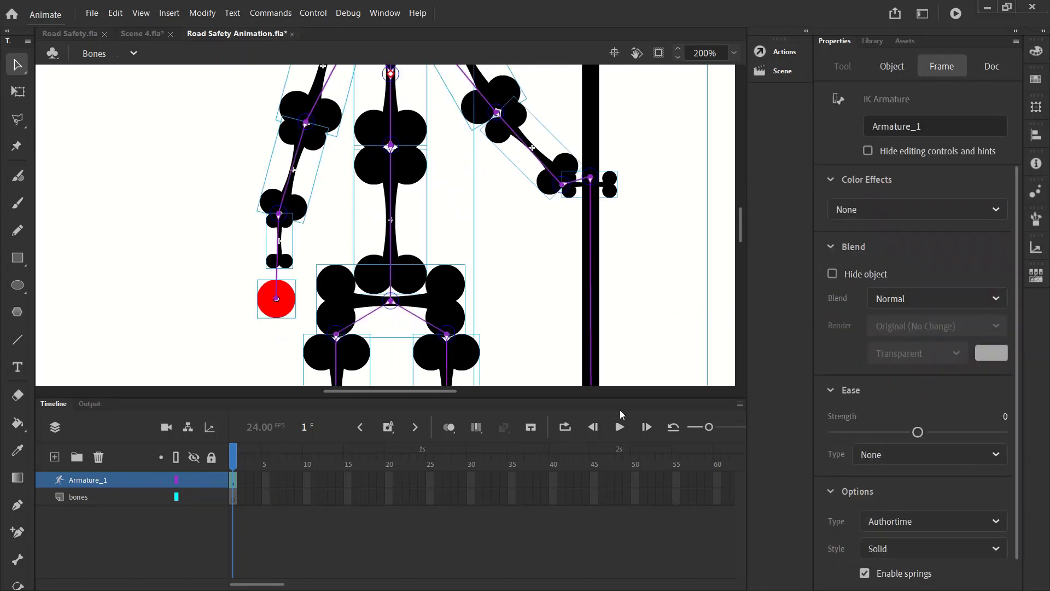
{"action": "left_click", "coordinate": [899, 547]}
{"action": "left_click", "coordinate": [871, 461]}
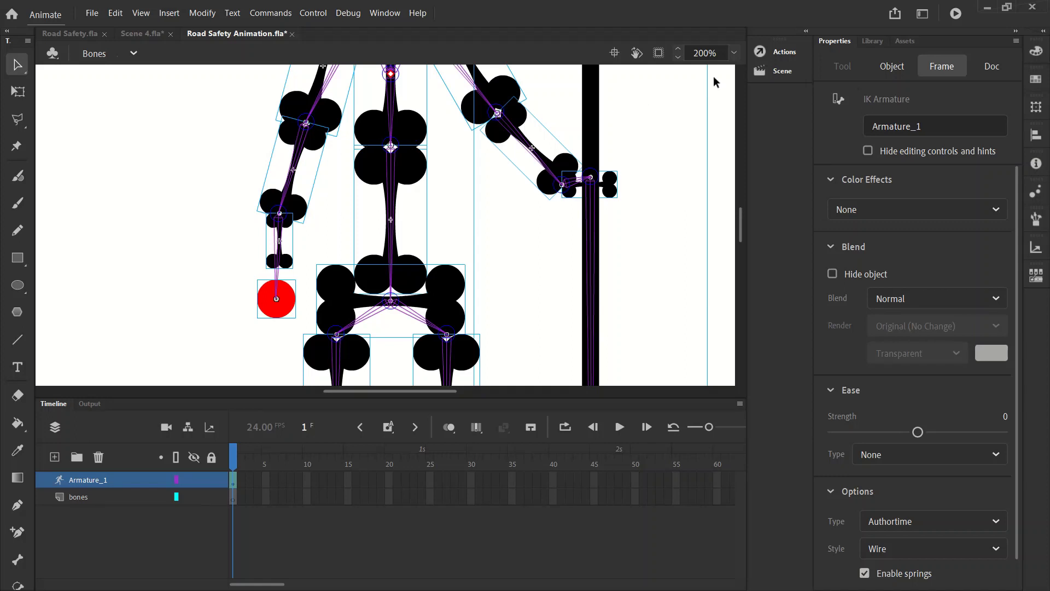
{"action": "left_click", "coordinate": [734, 52]}
{"action": "left_click", "coordinate": [771, 65]}
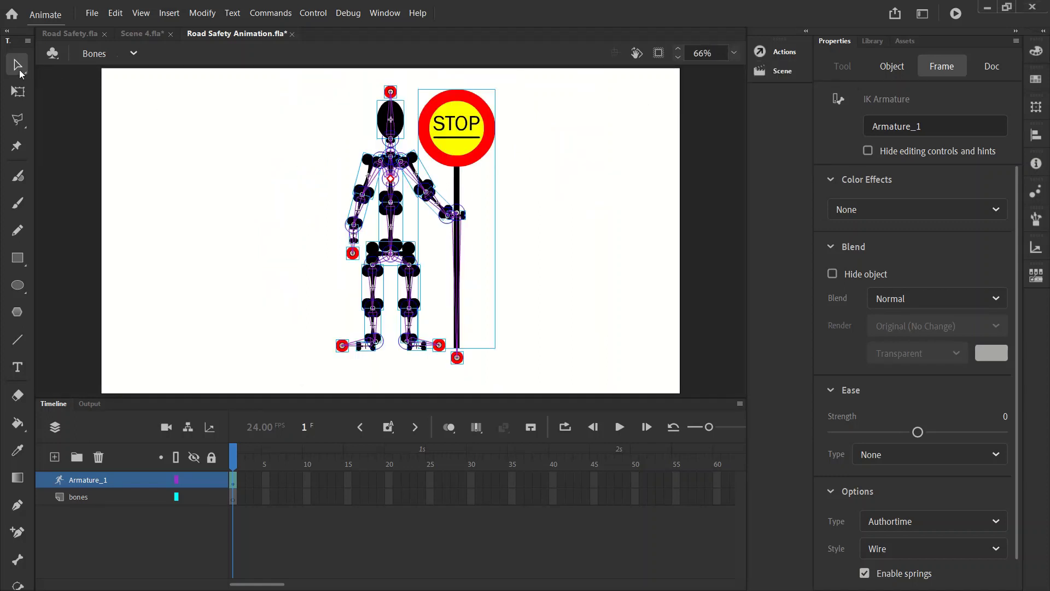
{"action": "left_click", "coordinate": [259, 188]}
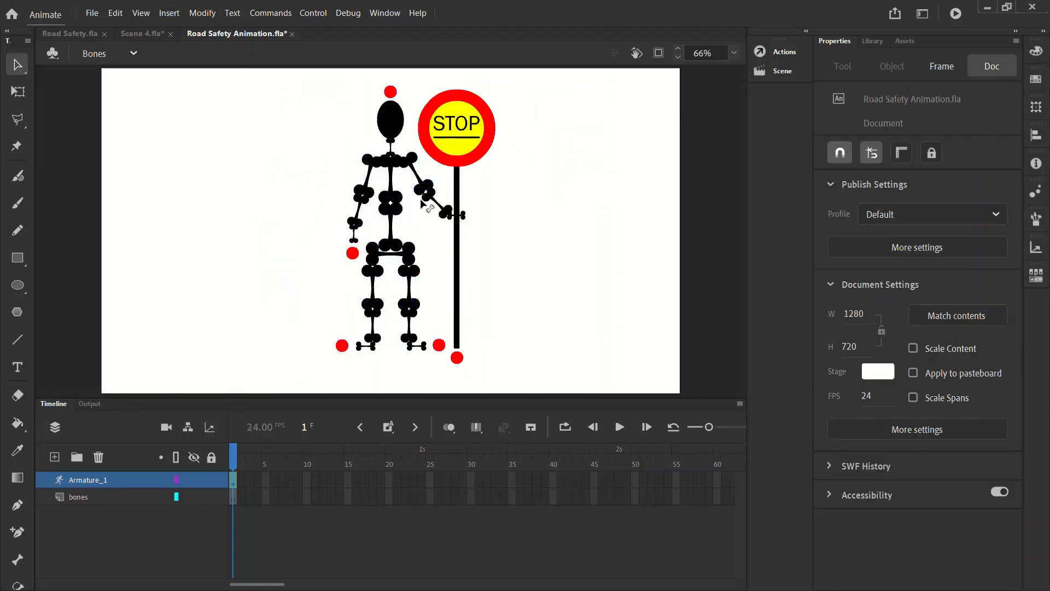
Examine the shoulder, upper arm and upper spine bones around the armature's root joint at 200% zoom.
{"action": "left_click", "coordinate": [392, 172]}
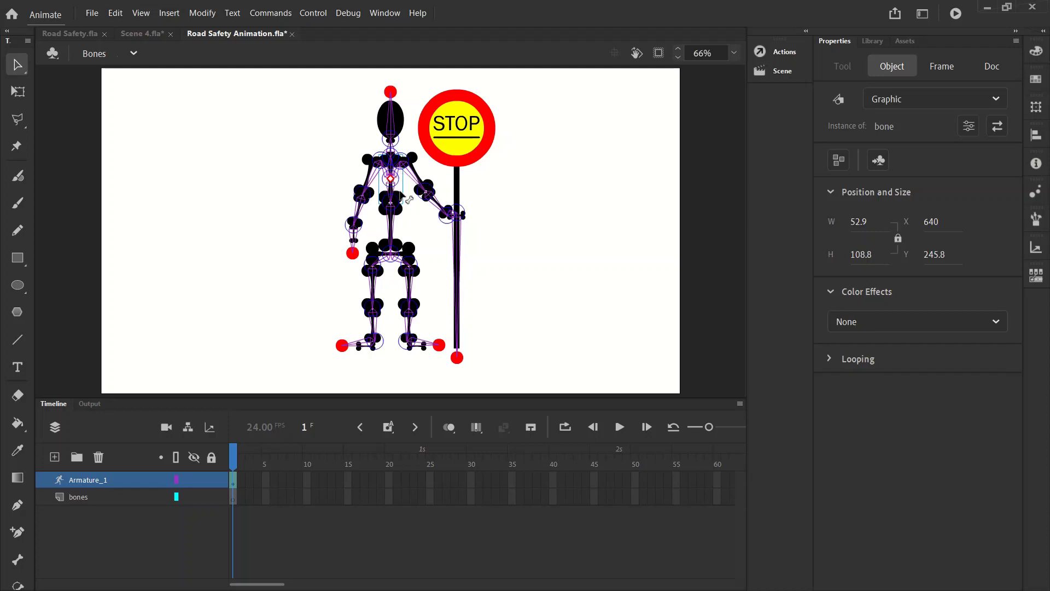
{"action": "left_click", "coordinate": [735, 53]}
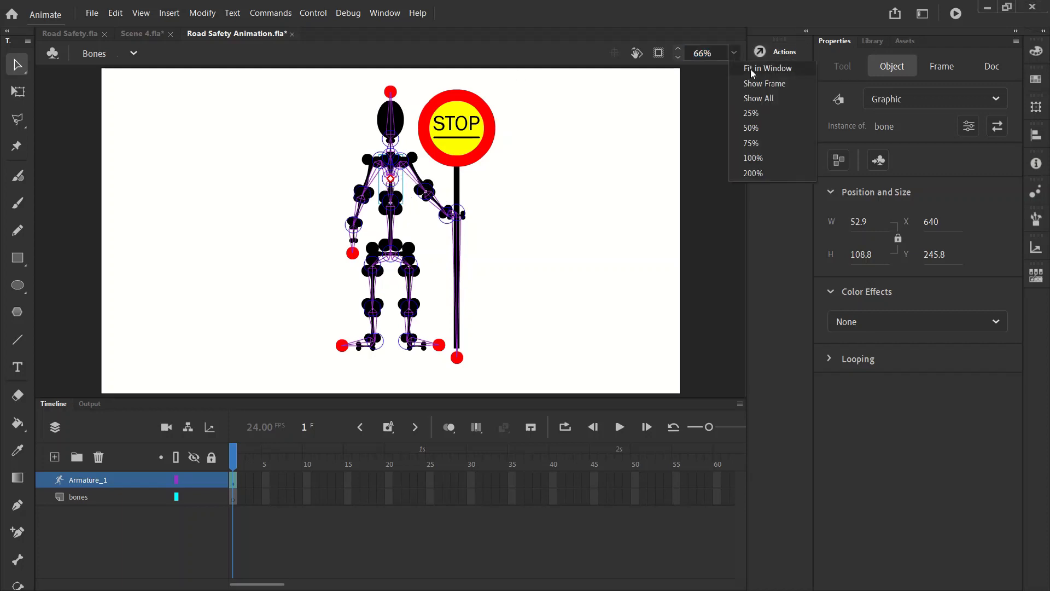
{"action": "left_click", "coordinate": [757, 173]}
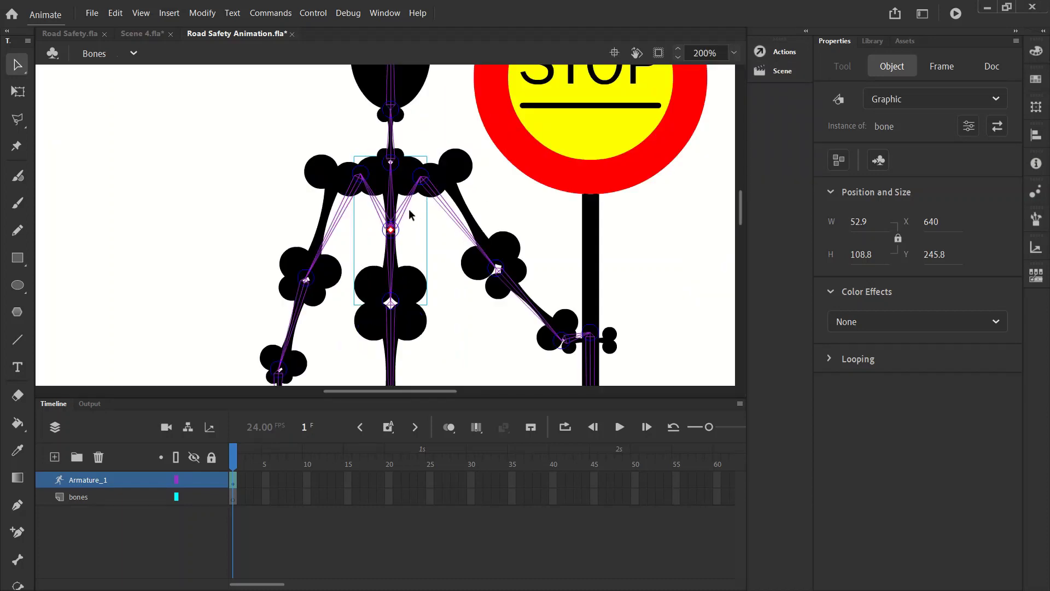
{"action": "left_click", "coordinate": [408, 213]}
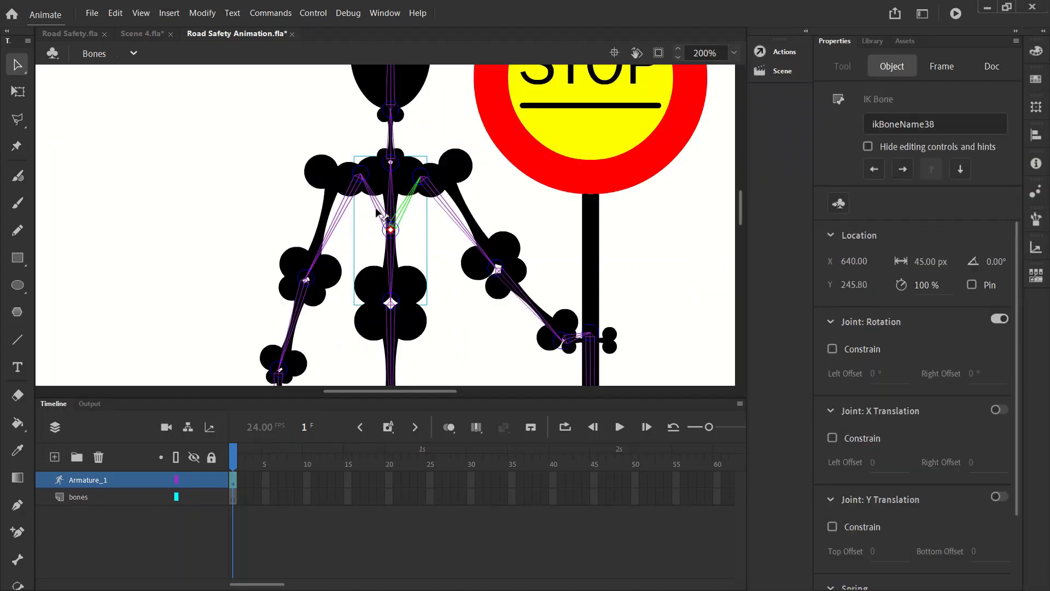
{"action": "left_click", "coordinate": [381, 212]}
{"action": "left_click", "coordinate": [340, 216]}
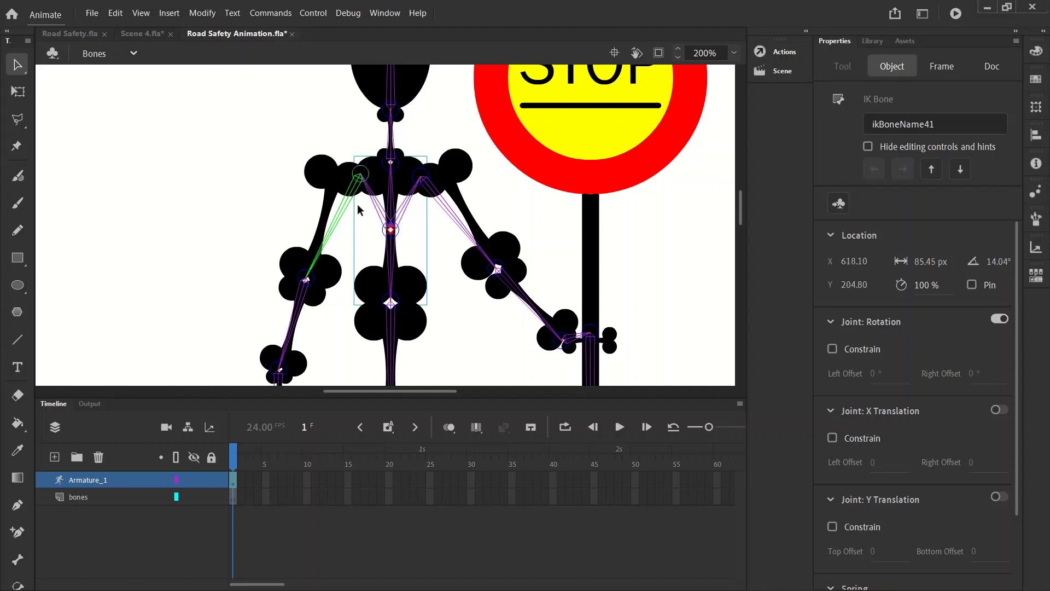
{"action": "left_click", "coordinate": [378, 204]}
{"action": "left_click", "coordinate": [393, 219]}
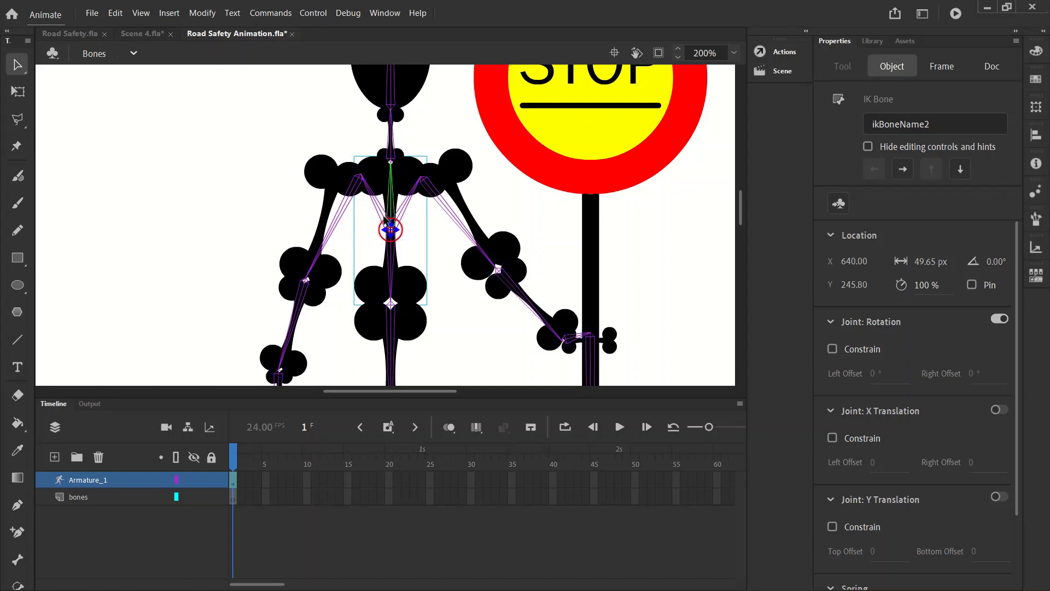
{"action": "left_click", "coordinate": [384, 216]}
{"action": "left_click", "coordinate": [389, 204]}
Test rotating the upper spine bone toward the stop sign, and undo the move.
{"action": "left_click", "coordinate": [996, 321]}
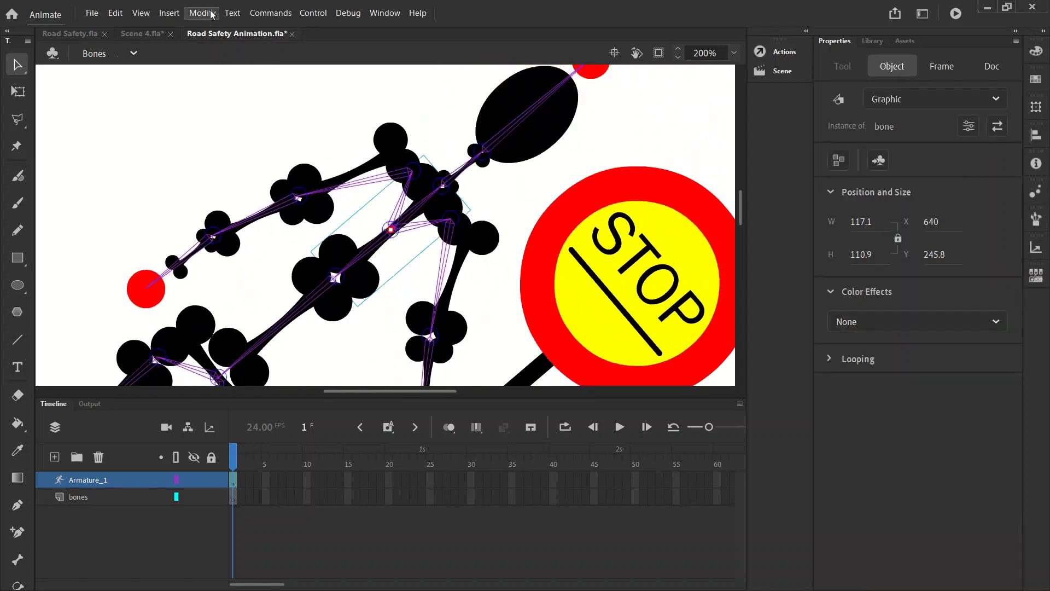
{"action": "left_click", "coordinate": [119, 16]}
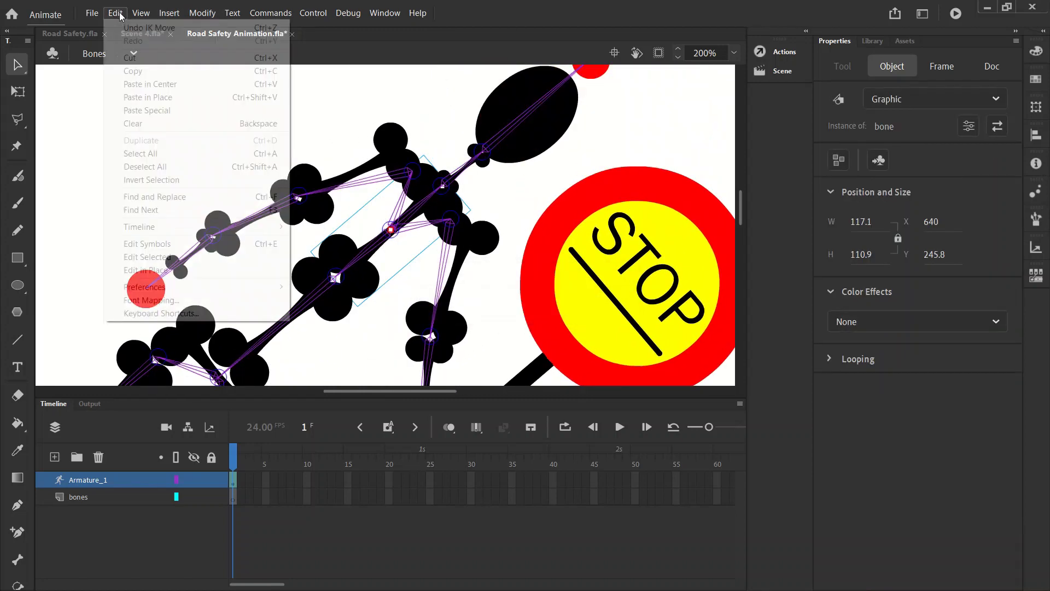
{"action": "left_click", "coordinate": [145, 27]}
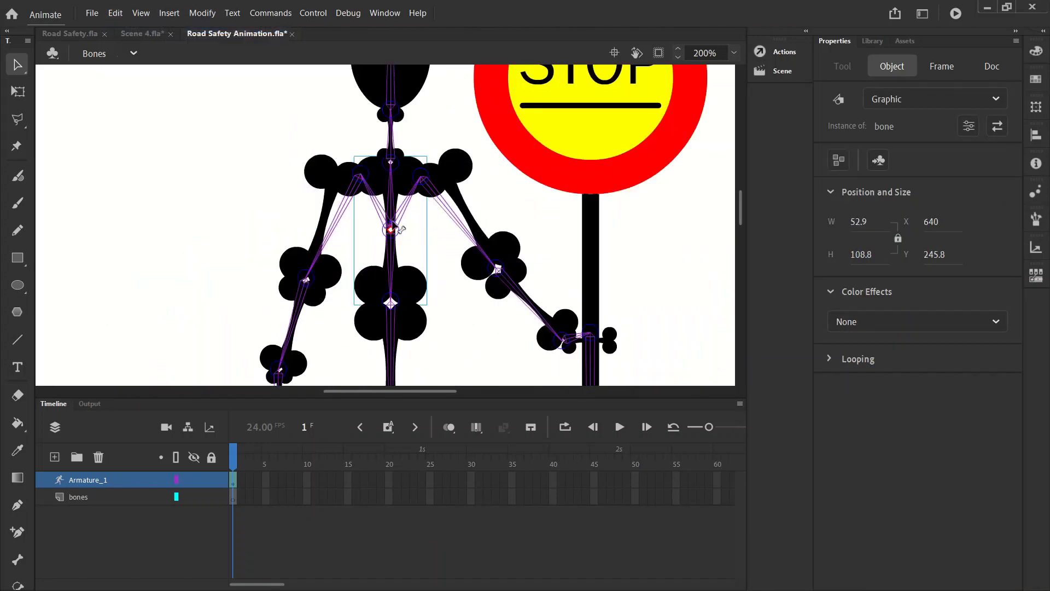
Disable joint rotation on the upper spine bone running from the root joint to the neck, and try its bone symbol.
{"action": "left_click", "coordinate": [392, 203]}
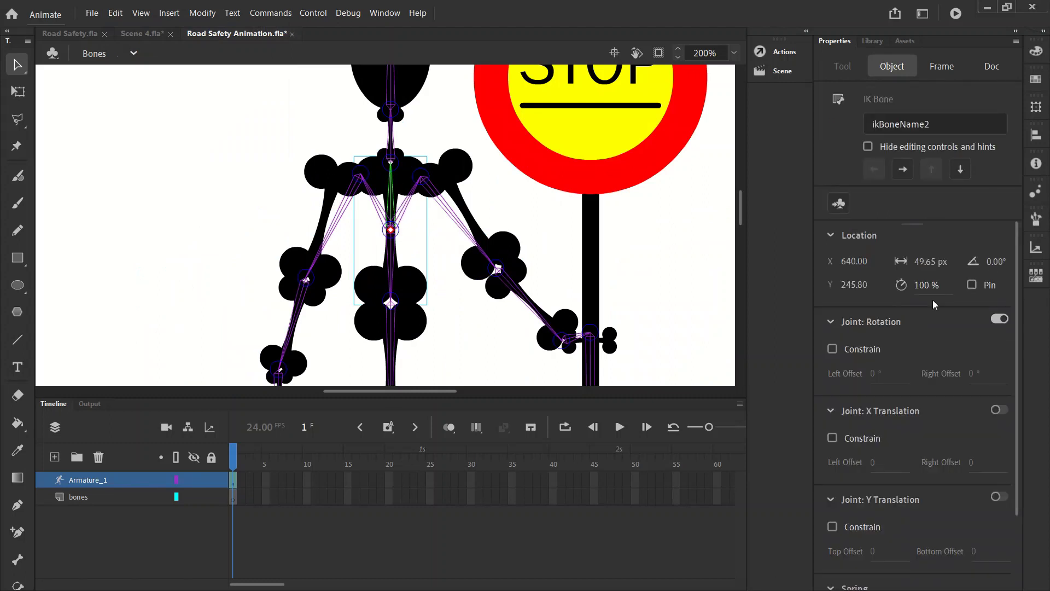
{"action": "left_click", "coordinate": [999, 319]}
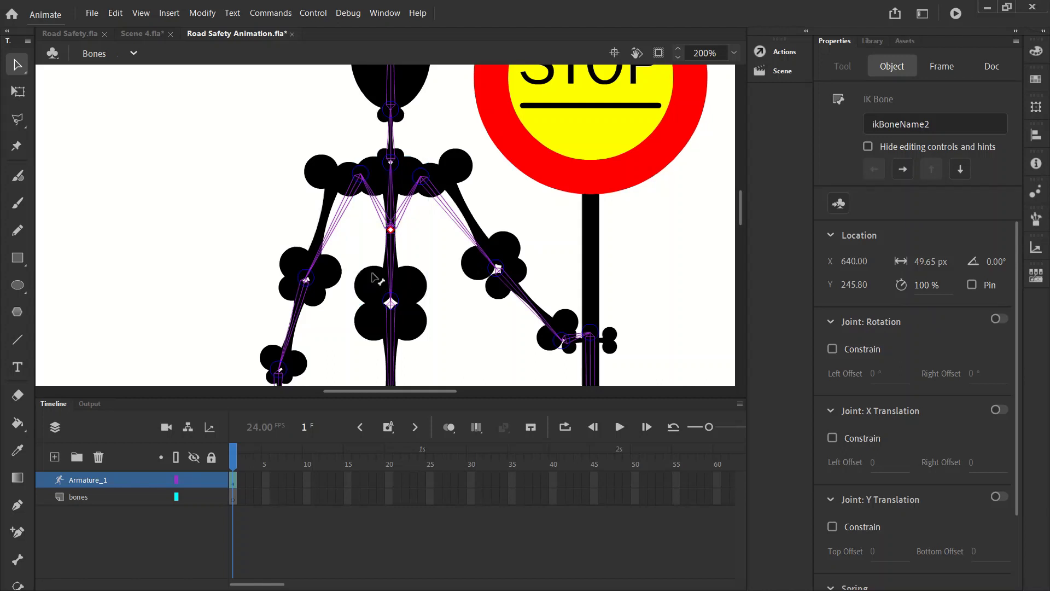
{"action": "left_click", "coordinate": [397, 266]}
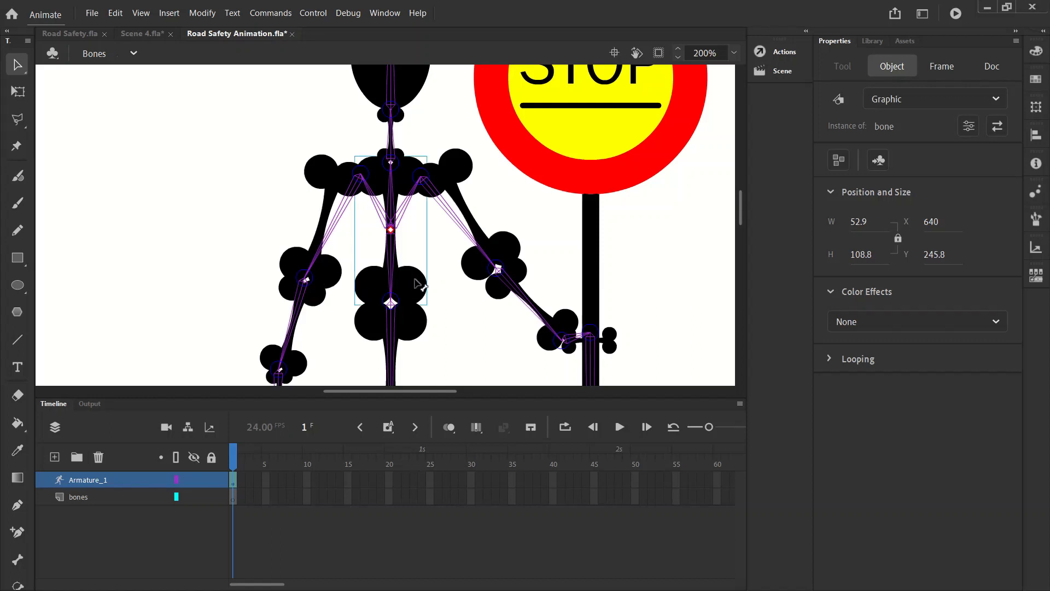
Test raising the free upper arm outward, undo the move, recheck the upper spine bone's rotation setting, and deselect the armature.
{"action": "left_click_drag", "start_coordinate": [330, 273], "coordinate": [285, 186]}
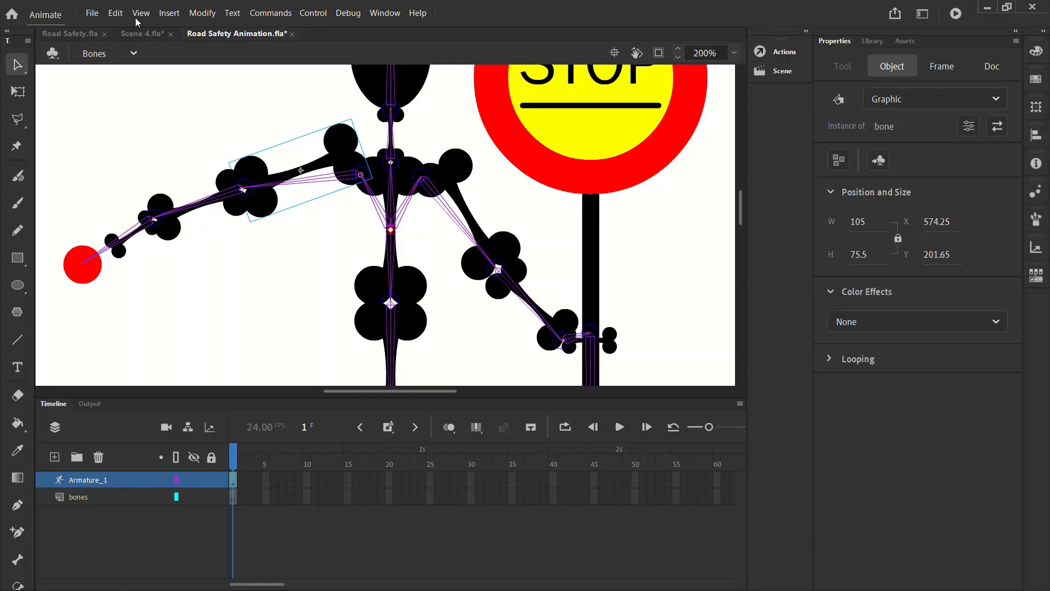
{"action": "left_click", "coordinate": [116, 16]}
{"action": "left_click", "coordinate": [123, 29]}
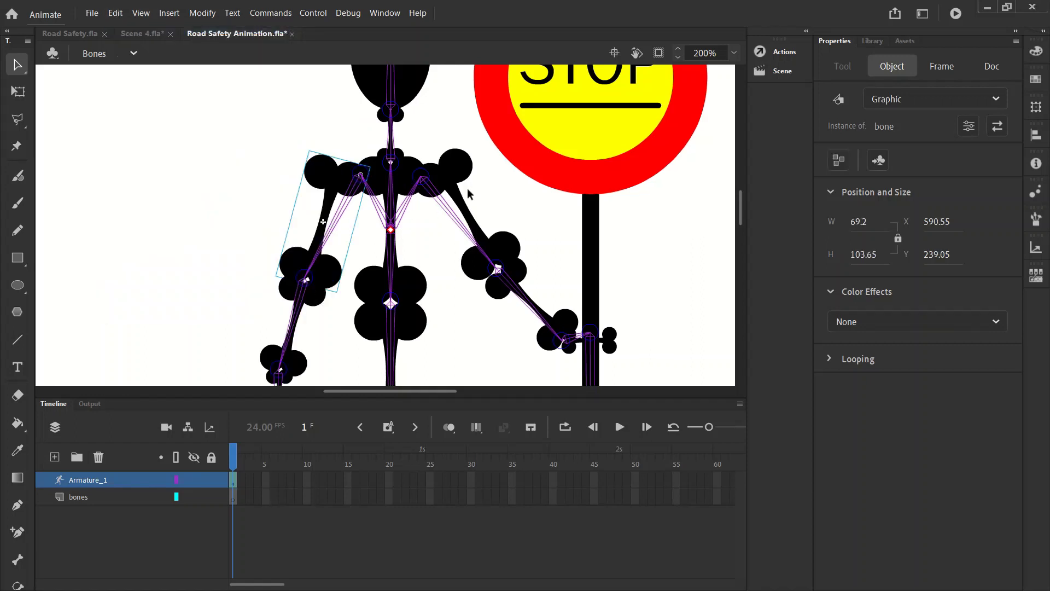
{"action": "left_click", "coordinate": [393, 205]}
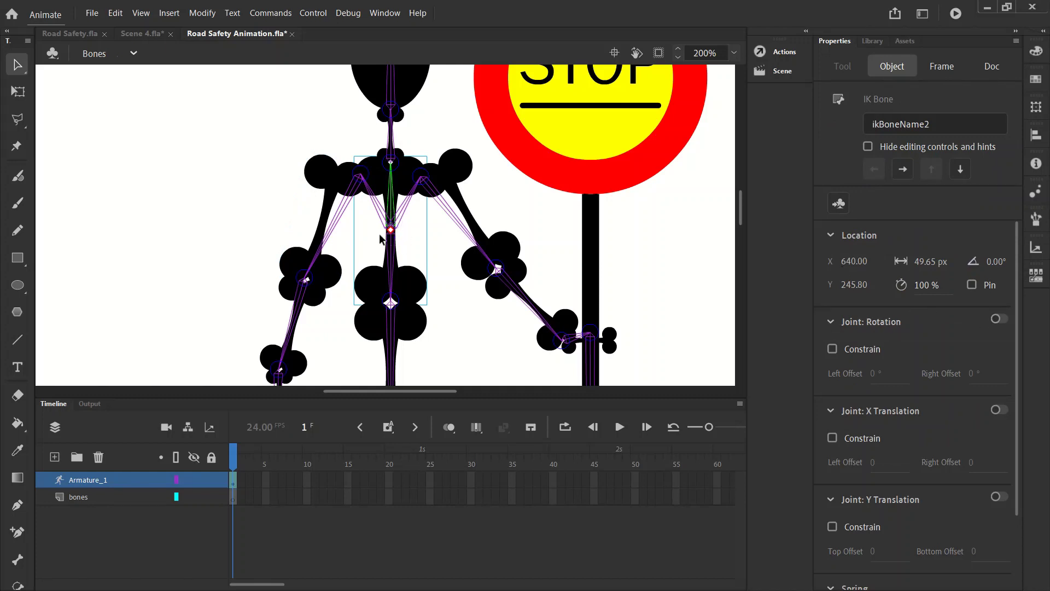
{"action": "left_click", "coordinate": [735, 54]}
{"action": "left_click", "coordinate": [743, 67]}
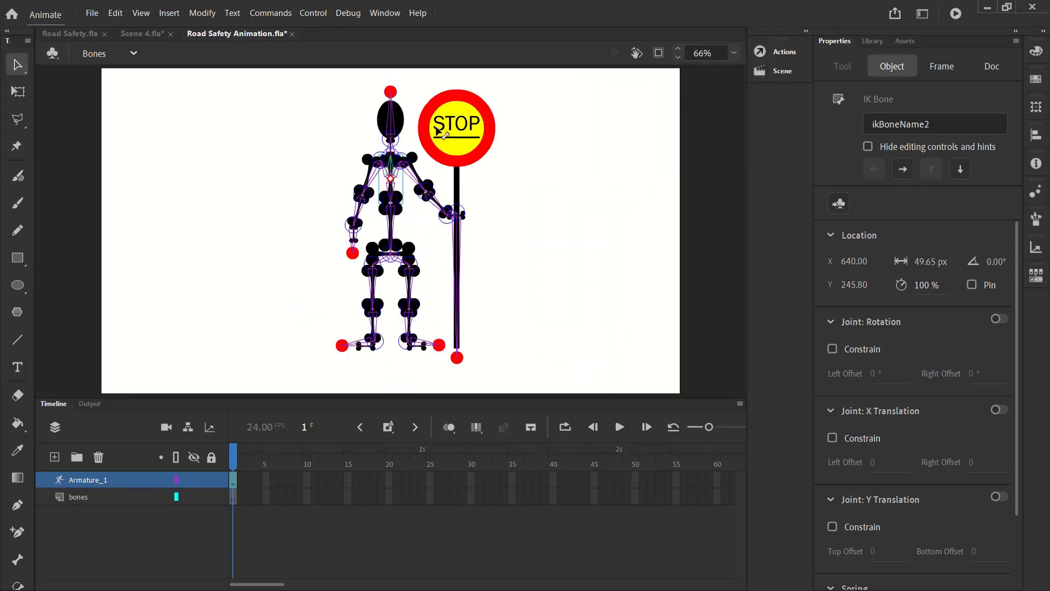
{"action": "left_click", "coordinate": [569, 132]}
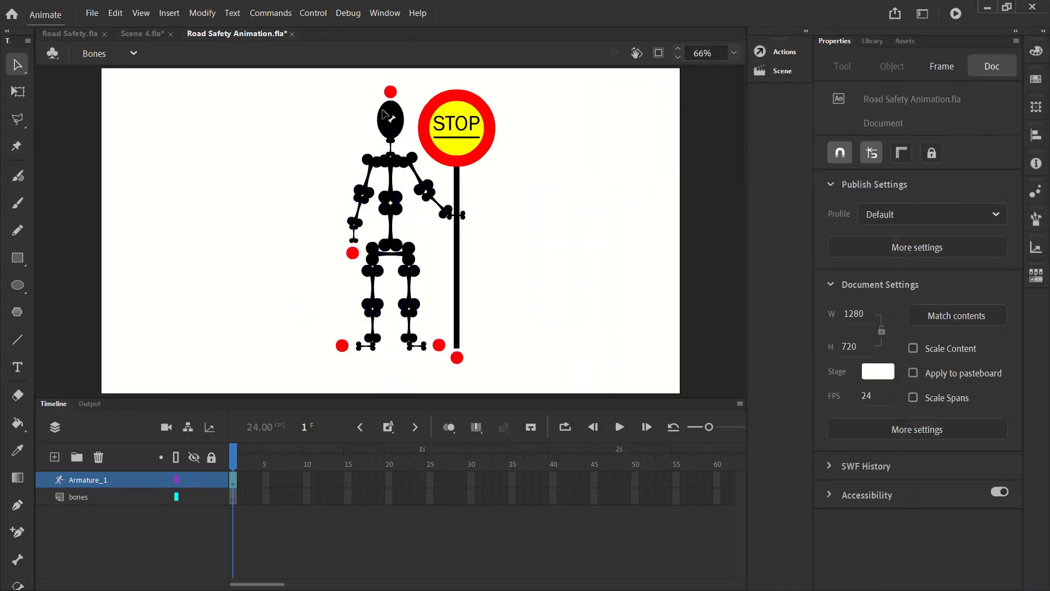
Test tilting the head toward the stop sign by its control point, and undo the move.
{"action": "left_click_drag", "start_coordinate": [390, 91], "coordinate": [421, 112]}
{"action": "left_click", "coordinate": [118, 15]}
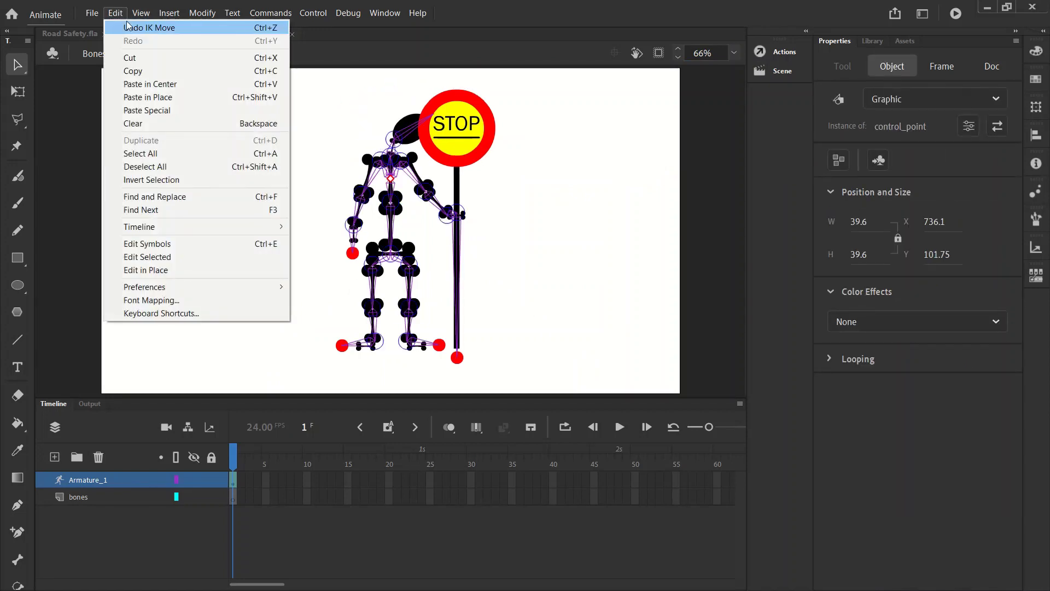
{"action": "left_click", "coordinate": [144, 27]}
Test raising the free arm outward by its hand control point, and undo the move.
{"action": "left_click_drag", "start_coordinate": [353, 252], "coordinate": [264, 227]}
{"action": "left_click", "coordinate": [114, 13]}
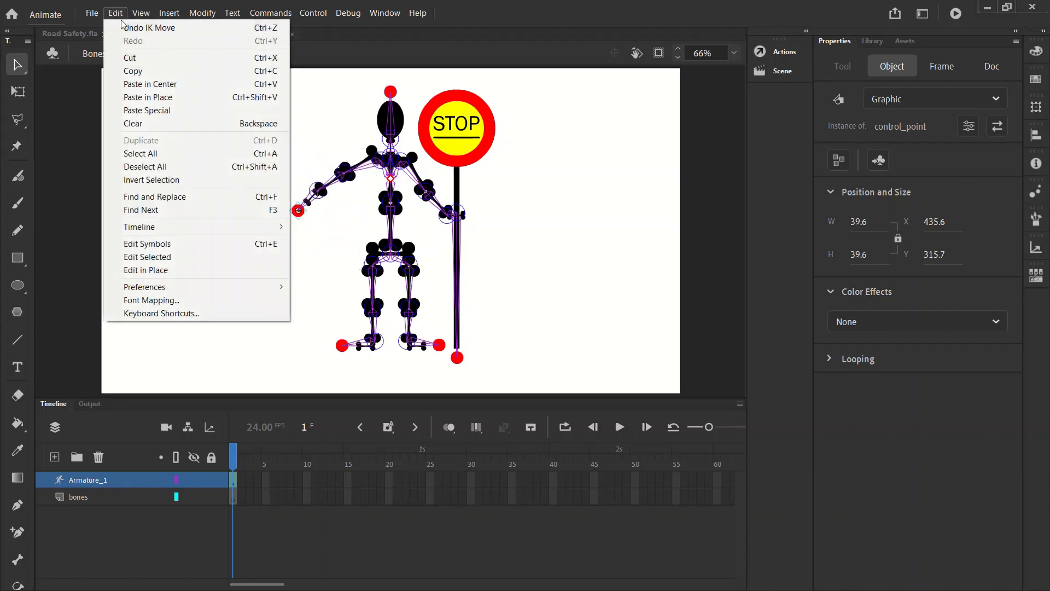
{"action": "left_click", "coordinate": [141, 26]}
Test tilting the lollipop stick so the sign swings toward the head, and undo the move.
{"action": "left_click_drag", "start_coordinate": [455, 154], "coordinate": [421, 157]}
{"action": "left_click", "coordinate": [115, 13]}
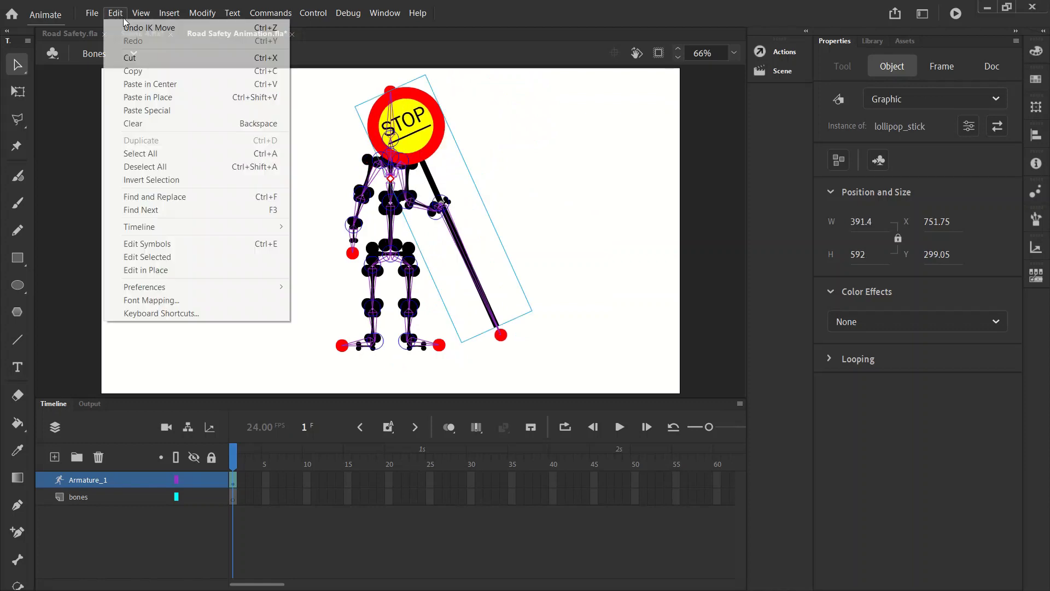
{"action": "left_click", "coordinate": [142, 26]}
Test swinging the lower spine bone toward the stop-sign pole, and undo the move.
{"action": "left_click_drag", "start_coordinate": [383, 248], "coordinate": [397, 227]}
{"action": "left_click", "coordinate": [115, 13]}
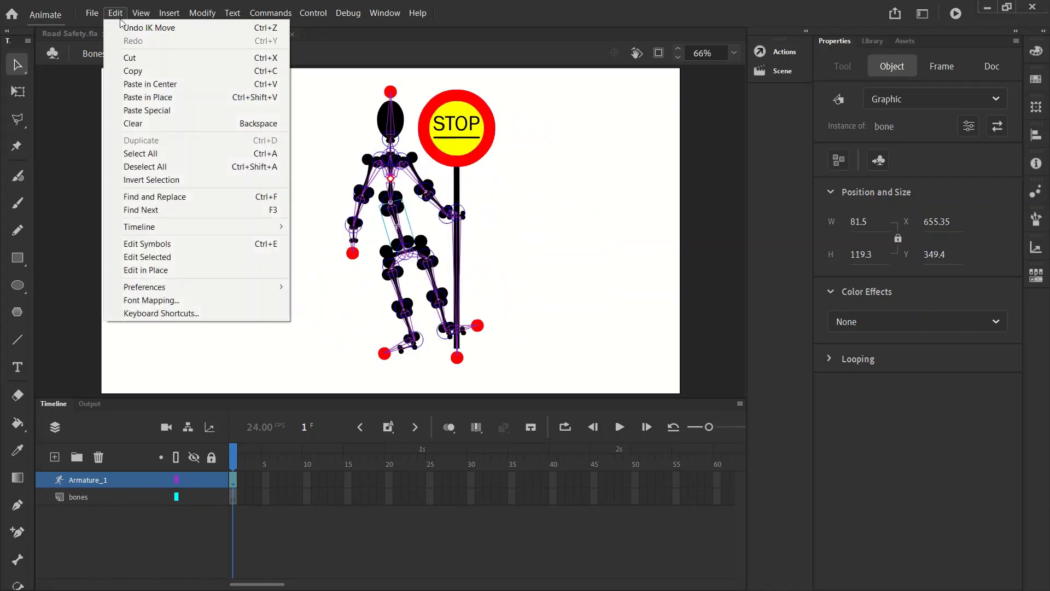
{"action": "left_click", "coordinate": [136, 21]}
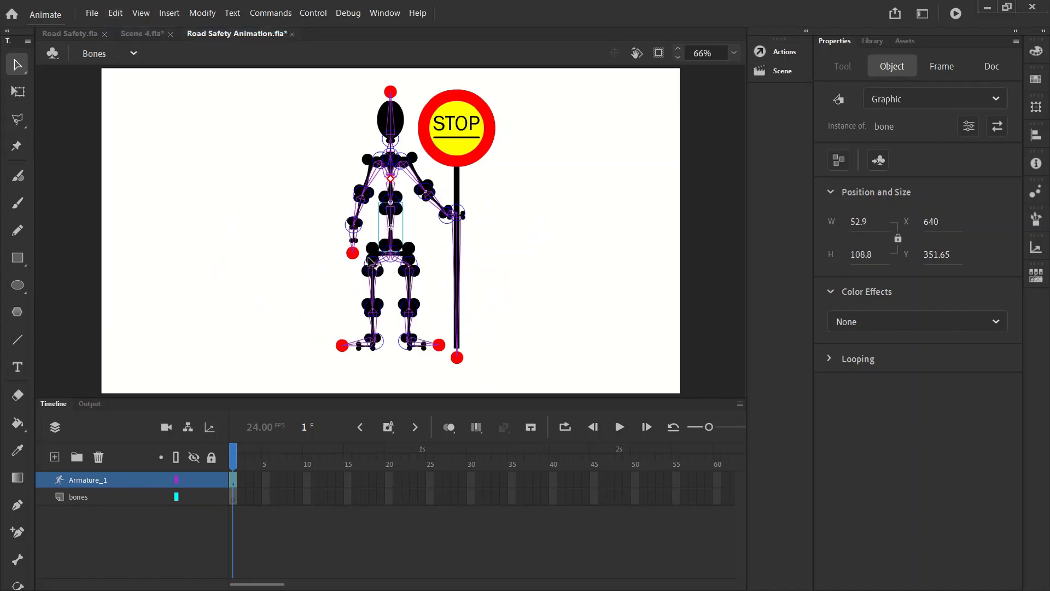
Test rotating the pelvis bone so both legs swing up toward the stop-sign pole, and undo the move.
{"action": "left_click_drag", "start_coordinate": [342, 345], "coordinate": [480, 235]}
{"action": "left_click", "coordinate": [115, 13]}
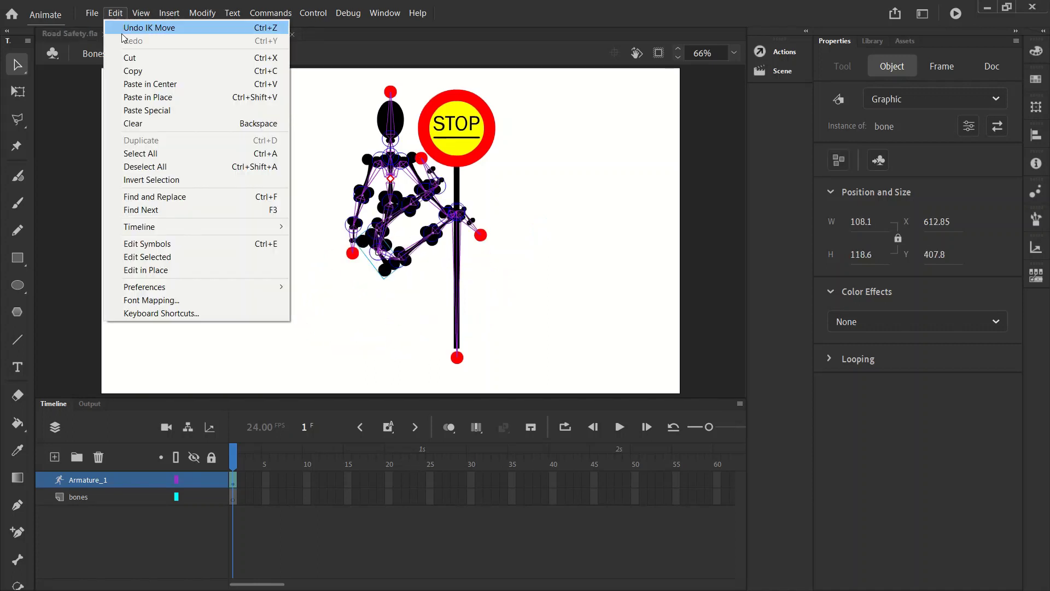
{"action": "left_click", "coordinate": [122, 29]}
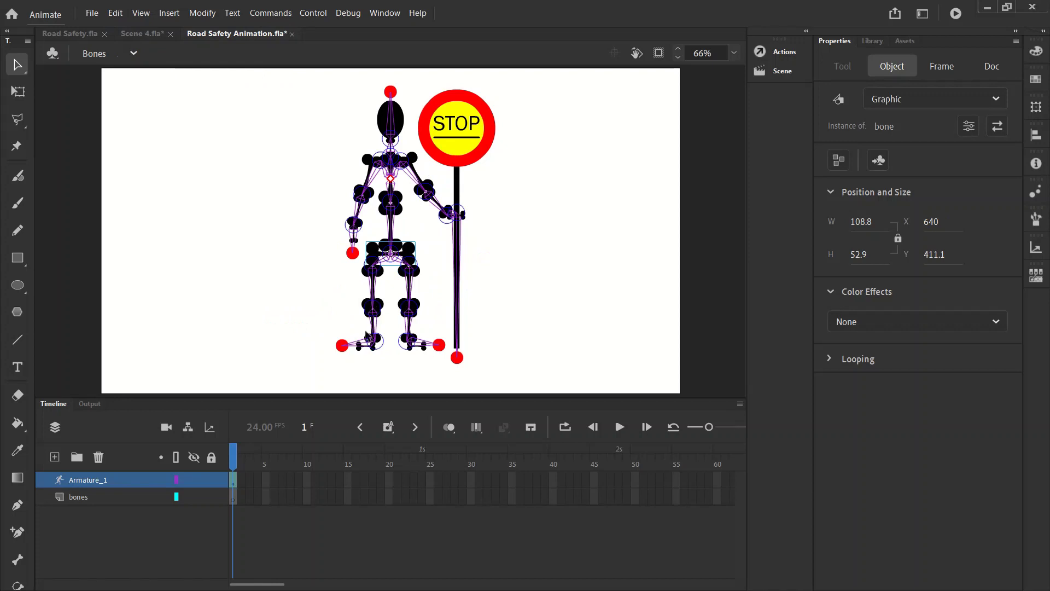
Test swinging the leg farther from the pole outward by its foot control point, and undo the move.
{"action": "left_click_drag", "start_coordinate": [342, 345], "coordinate": [273, 323]}
{"action": "left_click", "coordinate": [114, 13]}
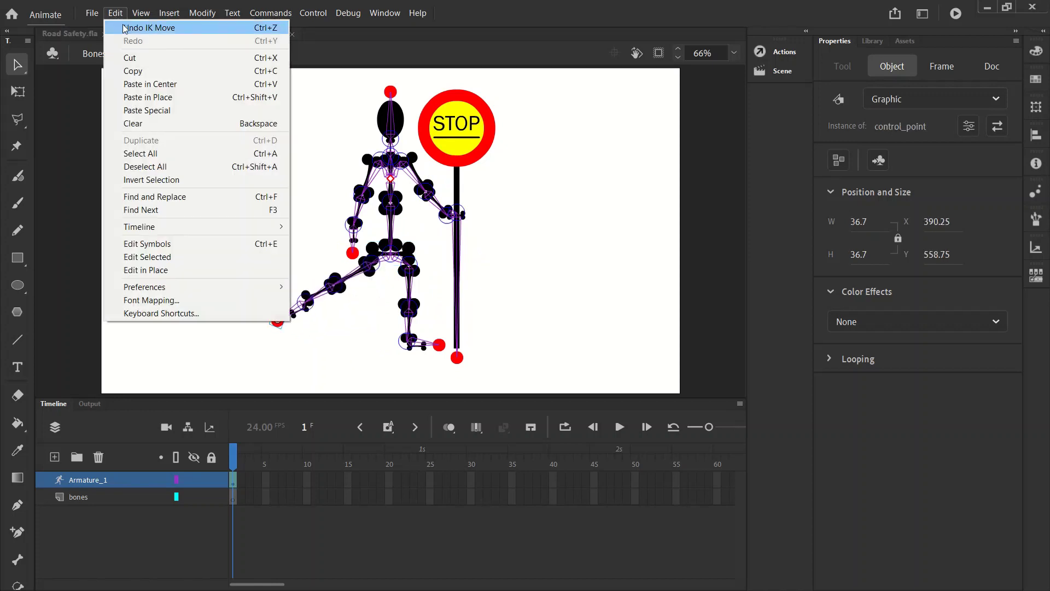
{"action": "left_click", "coordinate": [123, 28]}
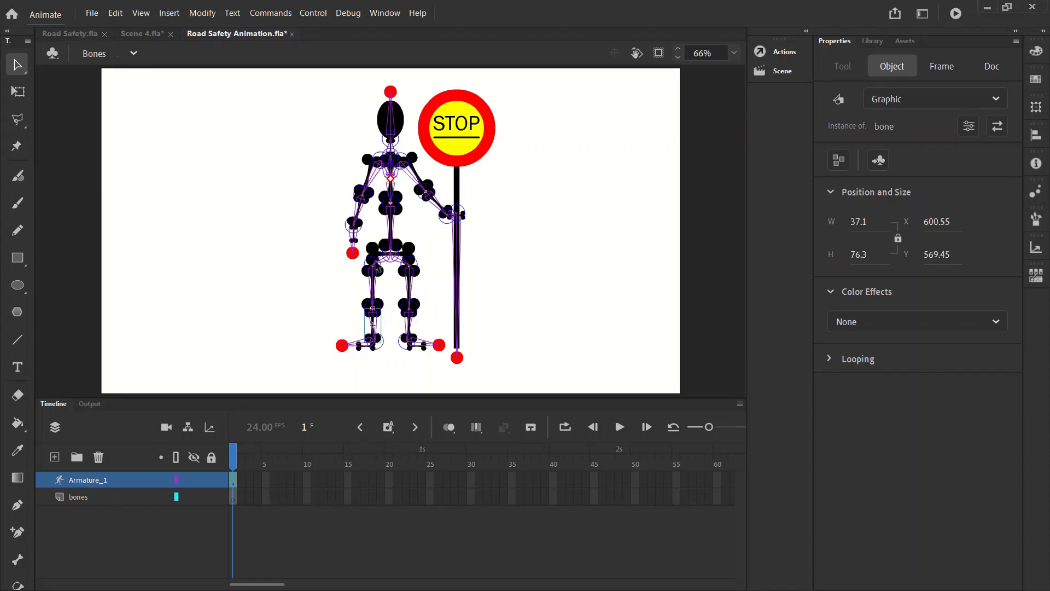
Test pulling the pelvis across to the stop-sign pole so both legs lift over the sign, and undo the move.
{"action": "left_click_drag", "start_coordinate": [374, 257], "coordinate": [554, 251]}
{"action": "left_click", "coordinate": [115, 13]}
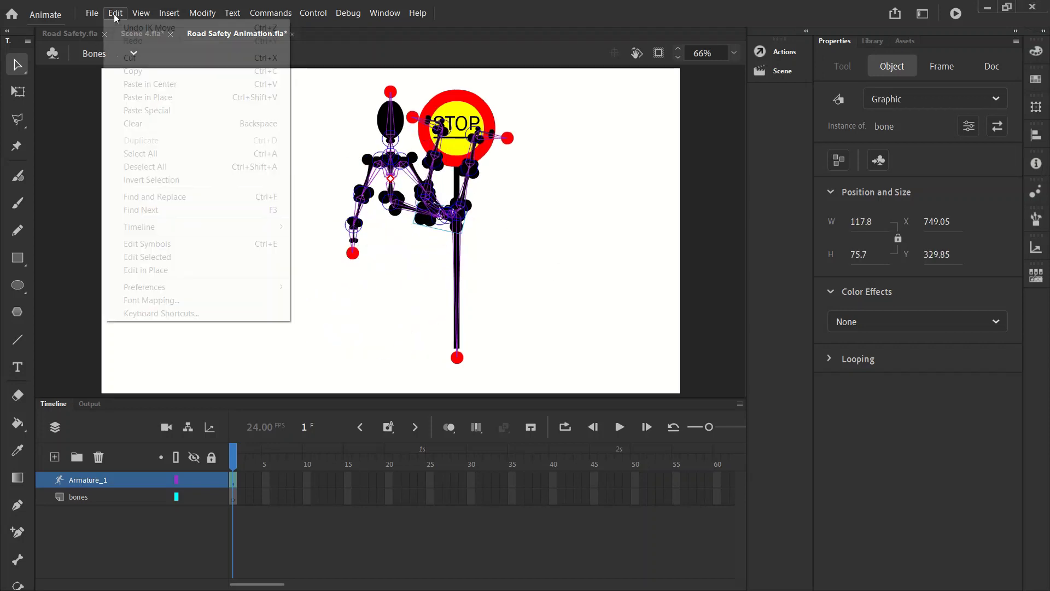
{"action": "left_click", "coordinate": [121, 28]}
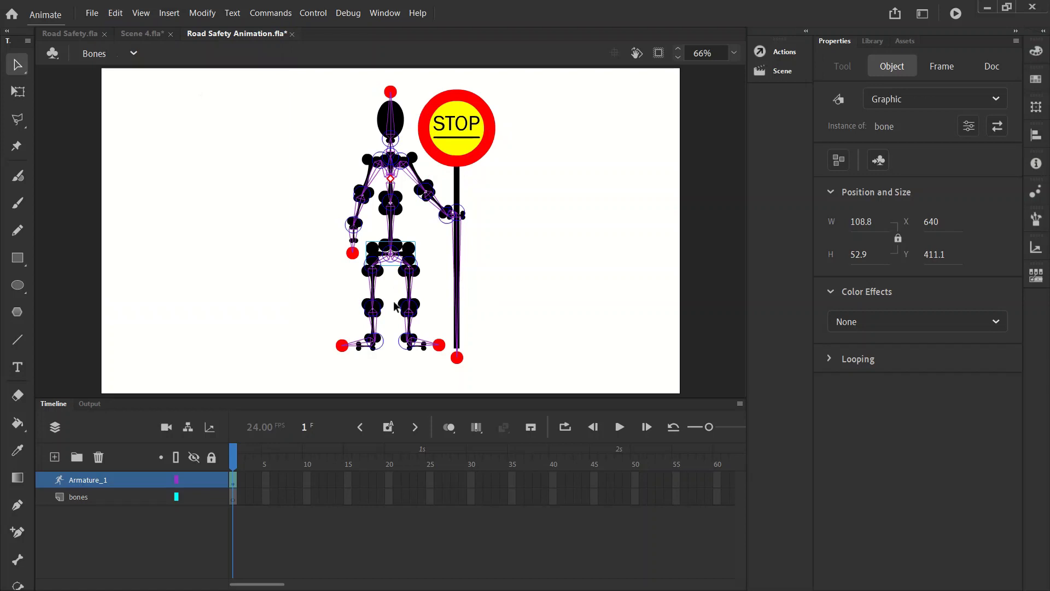
Test moving the thigh bone of the leg farther from the pole, and undo the move.
{"action": "left_click_drag", "start_coordinate": [375, 304], "coordinate": [315, 371]}
{"action": "left_click", "coordinate": [115, 13]}
{"action": "left_click", "coordinate": [139, 28]}
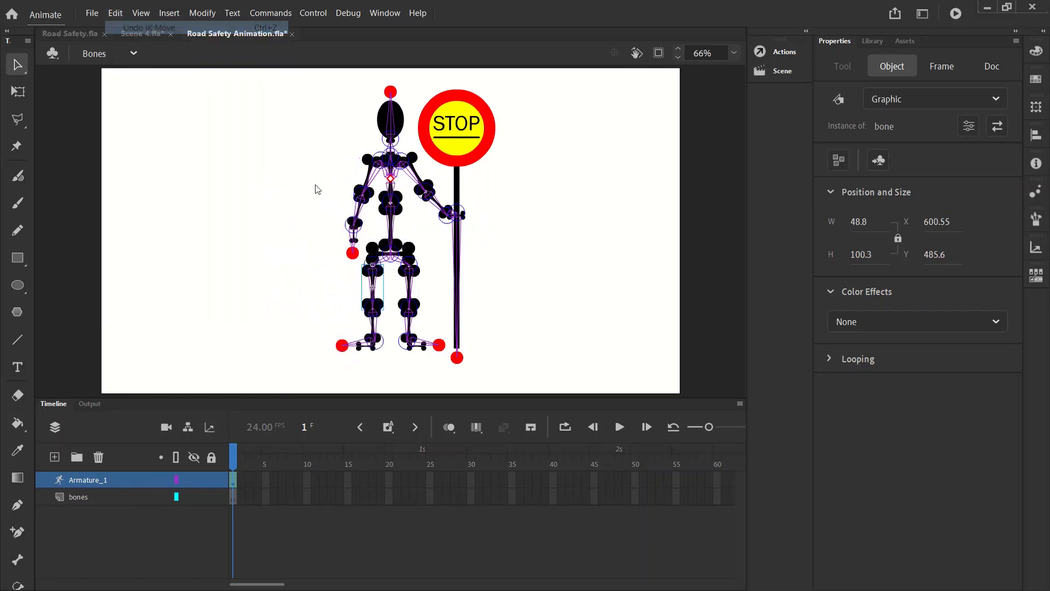
At 200% zoom, examine the joint rotation settings of the two bones branching from the pelvis to the hips.
{"action": "left_click", "coordinate": [734, 52]}
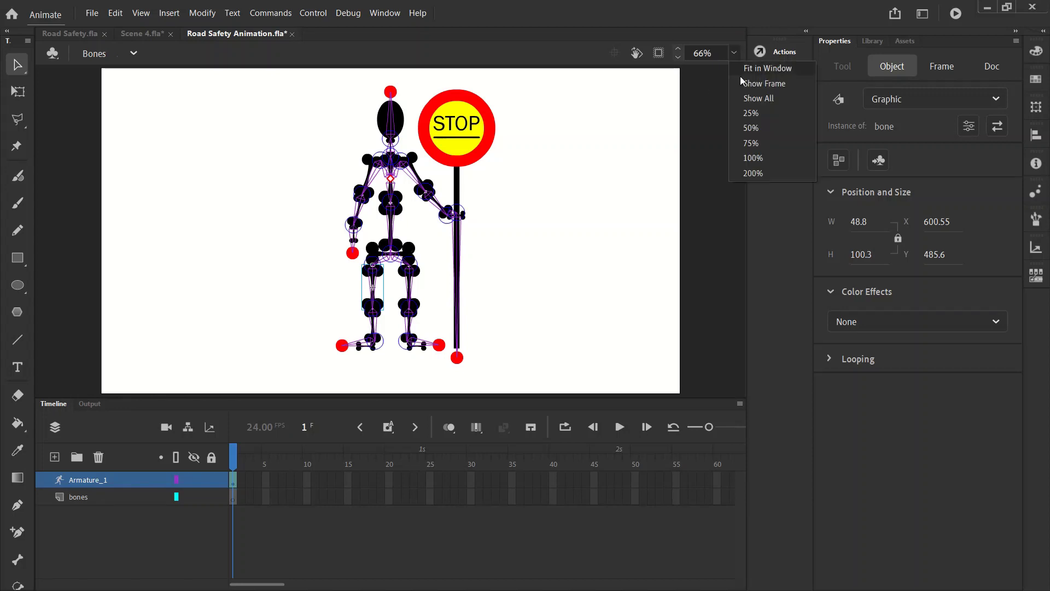
{"action": "left_click", "coordinate": [752, 172]}
{"action": "scroll", "coordinate": [538, 241], "scroll_direction": "up", "scroll_amount": 2}
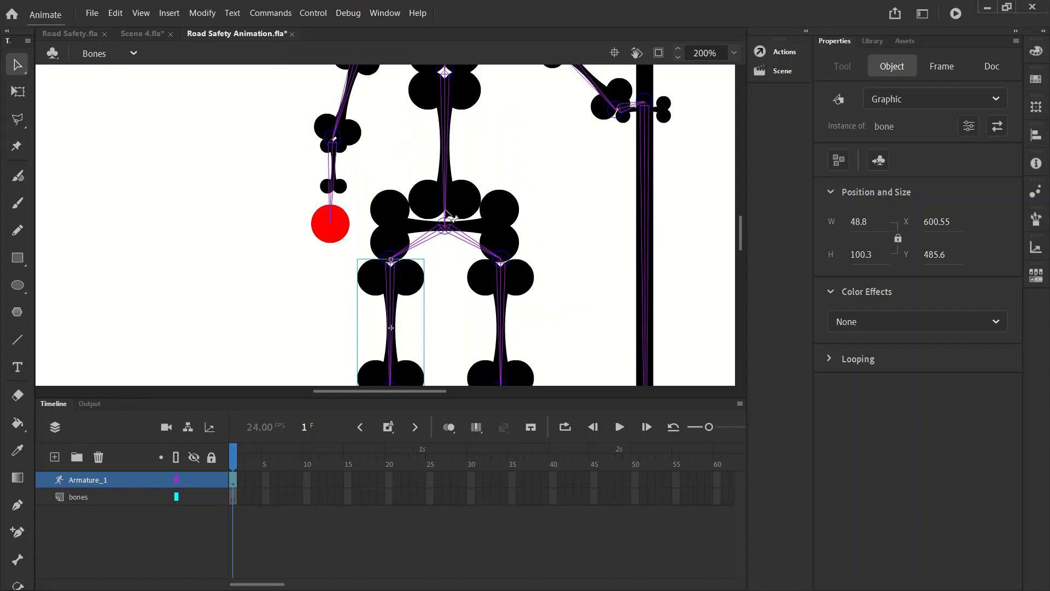
{"action": "left_click", "coordinate": [448, 219]}
{"action": "left_click", "coordinate": [437, 232]}
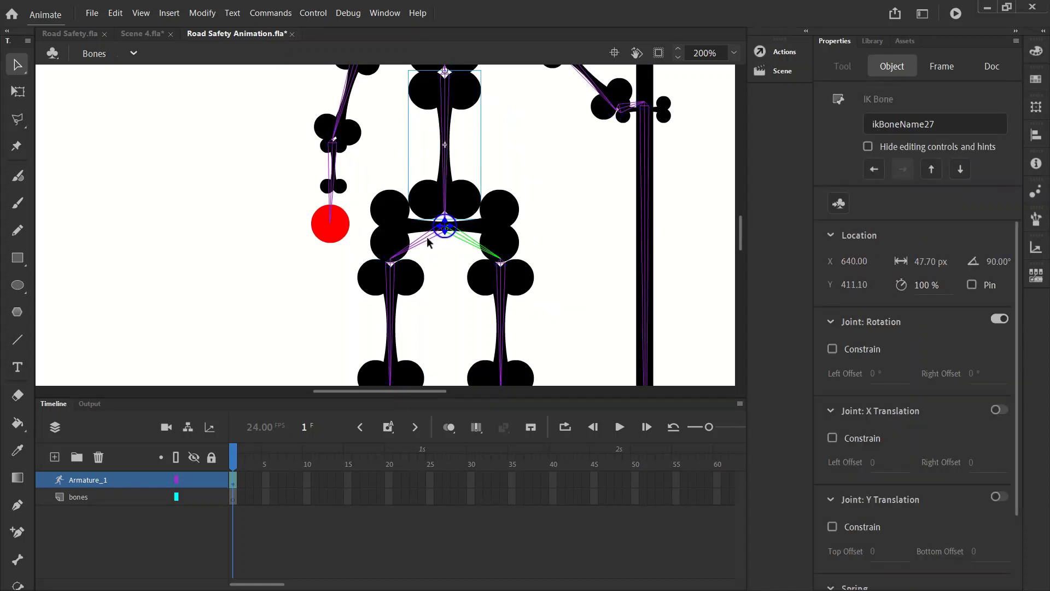
{"action": "left_click", "coordinate": [428, 242]}
{"action": "left_click", "coordinate": [444, 262]}
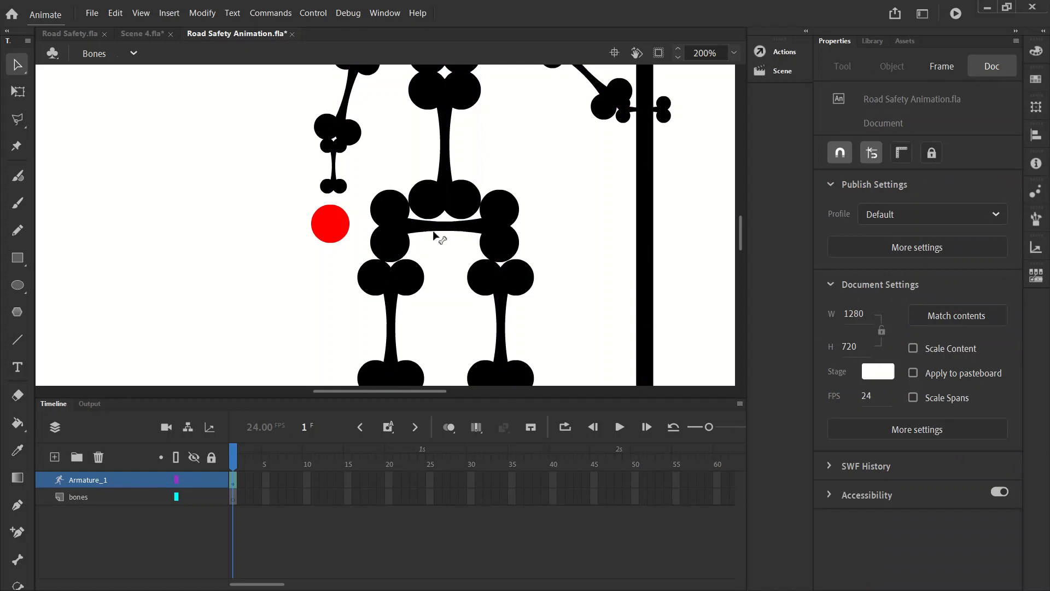
{"action": "left_click", "coordinate": [444, 233]}
{"action": "left_click", "coordinate": [432, 243]}
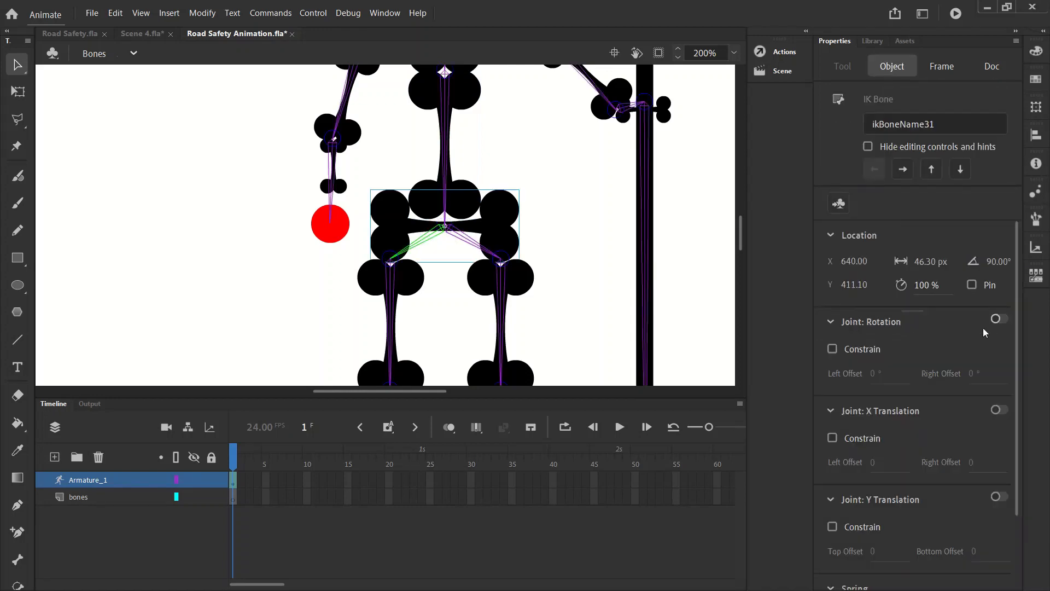
{"action": "left_click", "coordinate": [576, 232]}
Test swinging each thigh bone outward from its hip joint, undoing each move.
{"action": "left_click_drag", "start_coordinate": [411, 276], "coordinate": [273, 236]}
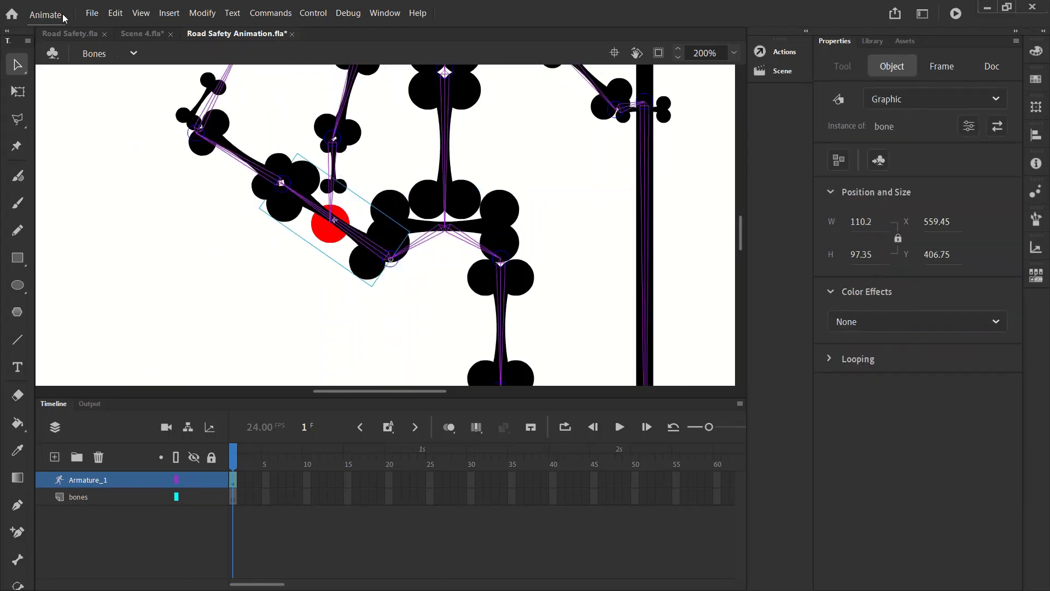
{"action": "left_click", "coordinate": [114, 13]}
{"action": "left_click", "coordinate": [159, 26]}
{"action": "mouse_move", "coordinate": [528, 282]}
{"action": "left_mouse_down"}
{"action": "mouse_move", "coordinate": [557, 262]}
{"action": "mouse_move", "coordinate": [524, 161]}
{"action": "mouse_move", "coordinate": [527, 186]}
{"action": "mouse_move", "coordinate": [432, 281]}
{"action": "mouse_move", "coordinate": [539, 286]}
{"action": "mouse_move", "coordinate": [574, 259]}
{"action": "mouse_move", "coordinate": [546, 271]}
{"action": "left_mouse_up"}
{"action": "left_click", "coordinate": [115, 13]}
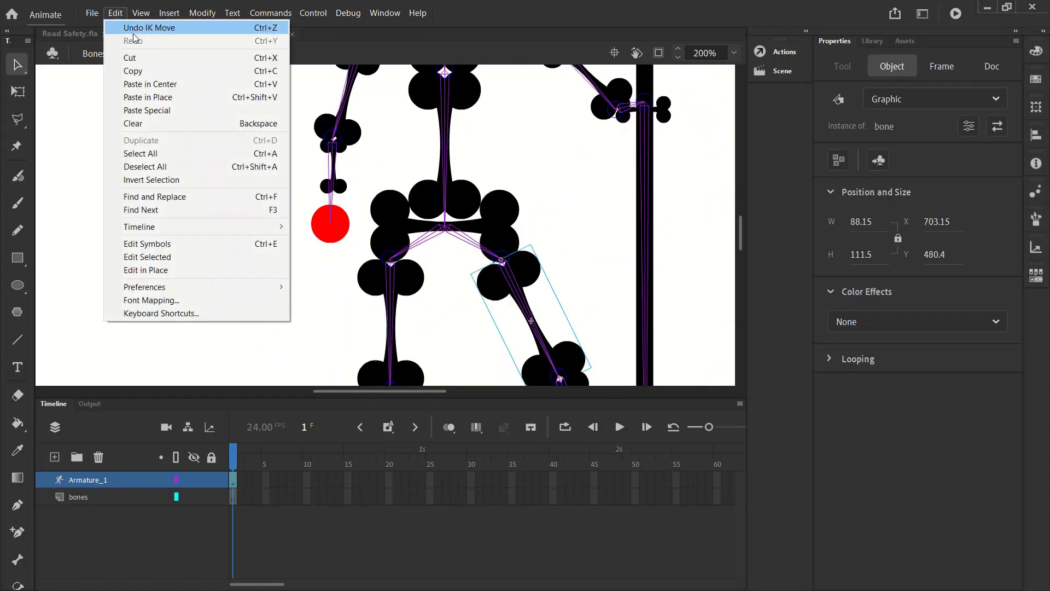
{"action": "left_click", "coordinate": [143, 23]}
Test moving the pelvis bone and the thigh farther from the pole, undoing each move.
{"action": "left_click_drag", "start_coordinate": [504, 223], "coordinate": [461, 225]}
{"action": "left_click", "coordinate": [112, 17]}
{"action": "left_click", "coordinate": [143, 23]}
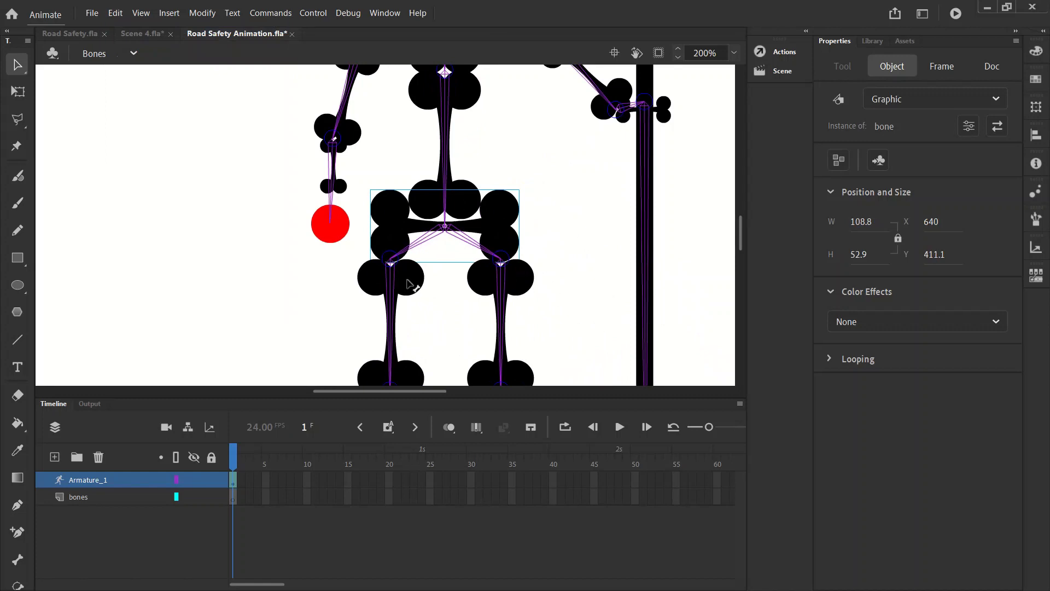
{"action": "left_click_drag", "start_coordinate": [408, 282], "coordinate": [336, 277]}
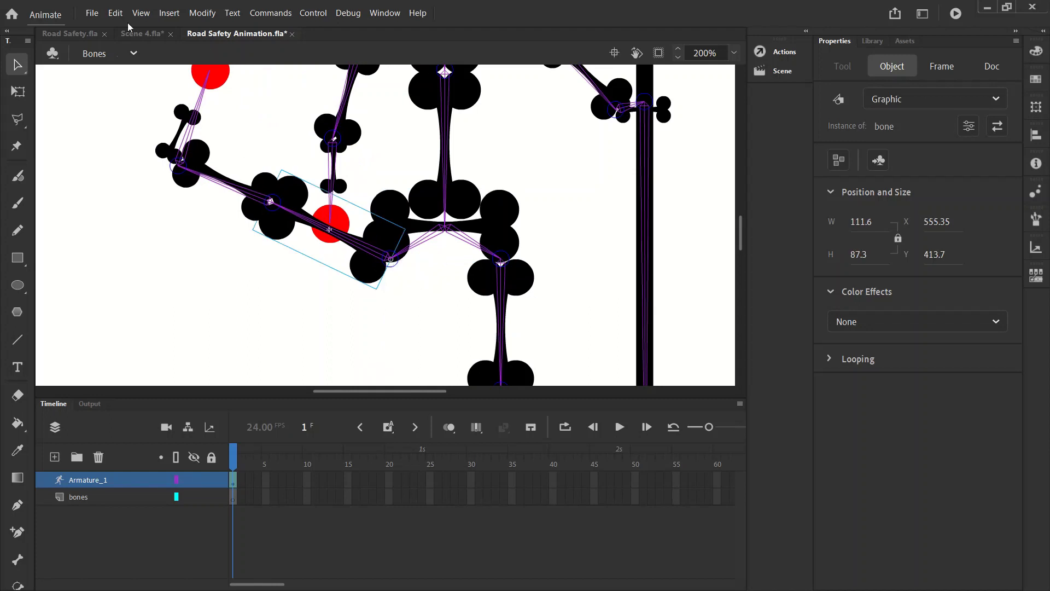
{"action": "left_click", "coordinate": [116, 12]}
{"action": "left_click", "coordinate": [118, 28]}
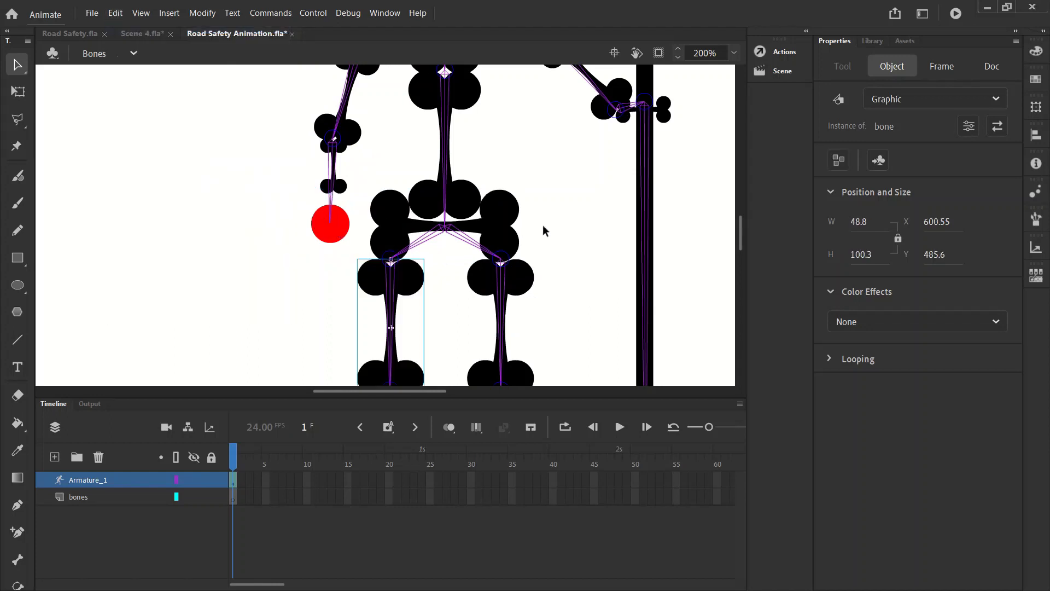
{"action": "scroll", "coordinate": [539, 225], "scroll_direction": "up", "scroll_amount": 3}
{"action": "scroll", "coordinate": [525, 213], "scroll_direction": "up", "scroll_amount": 2}
{"action": "scroll", "coordinate": [511, 196], "scroll_direction": "down", "scroll_amount": 2}
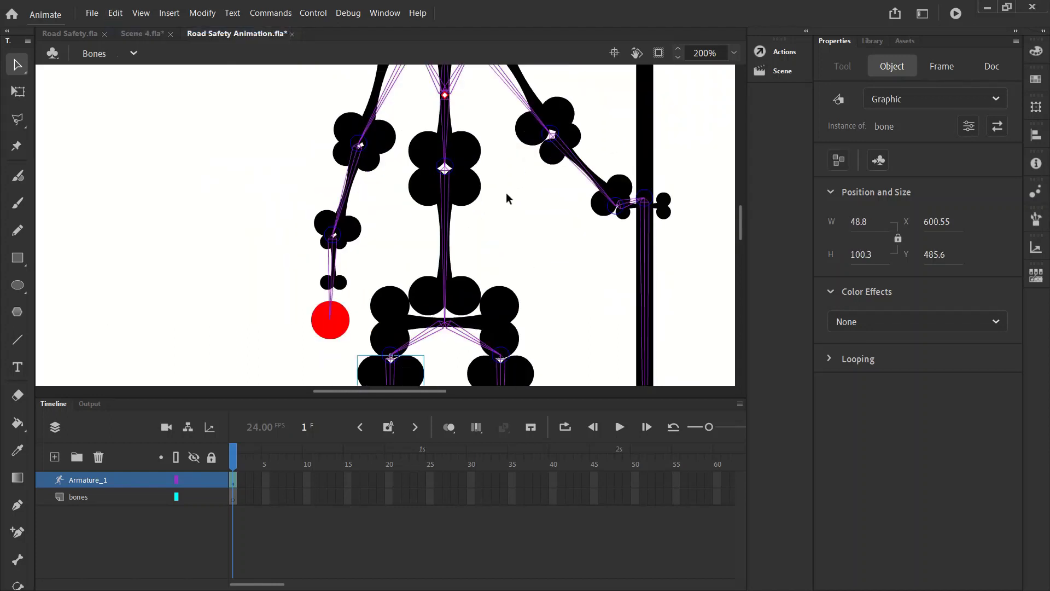
{"action": "scroll", "coordinate": [507, 198], "scroll_direction": "up", "scroll_amount": 2}
{"action": "scroll", "coordinate": [446, 194], "scroll_direction": "down", "scroll_amount": 5}
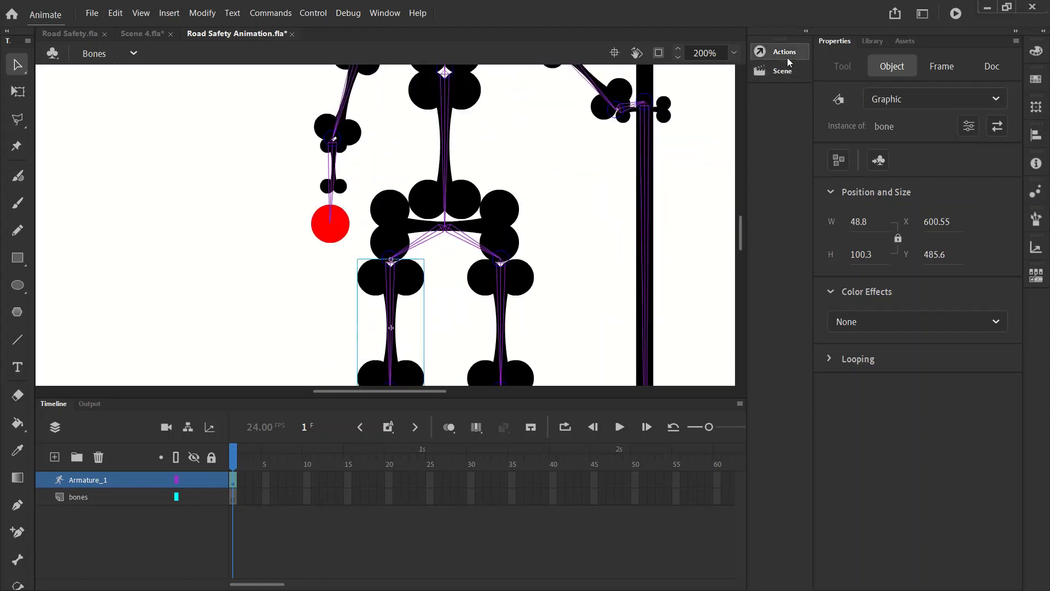
Set the joint speed of the free arm's forearm bone to 80%.
{"action": "left_click", "coordinate": [734, 53]}
{"action": "left_click", "coordinate": [752, 68]}
{"action": "left_click", "coordinate": [517, 192]}
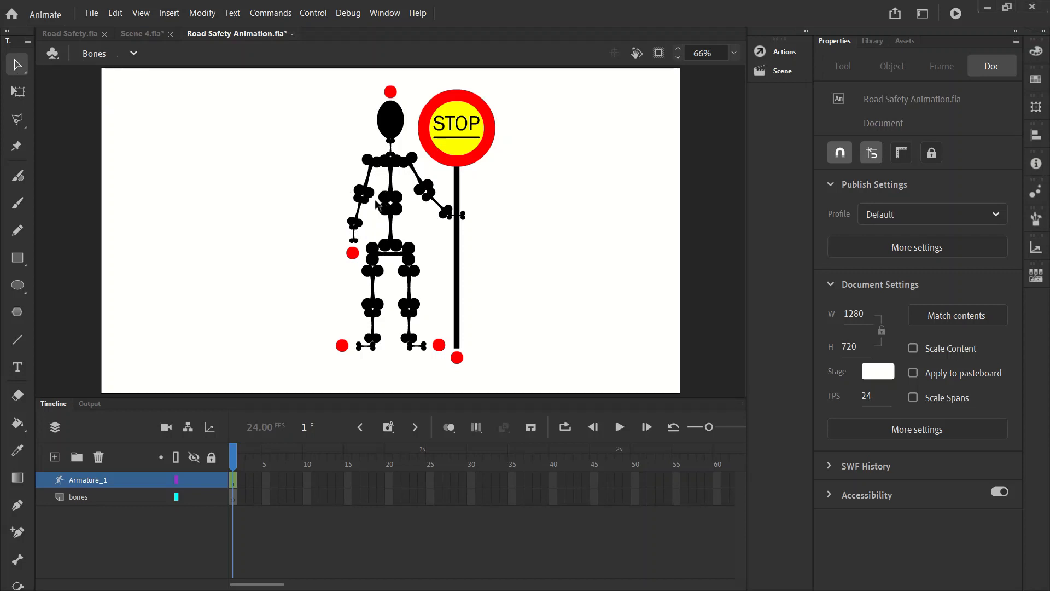
{"action": "left_click", "coordinate": [354, 240]}
{"action": "left_click", "coordinate": [355, 240]}
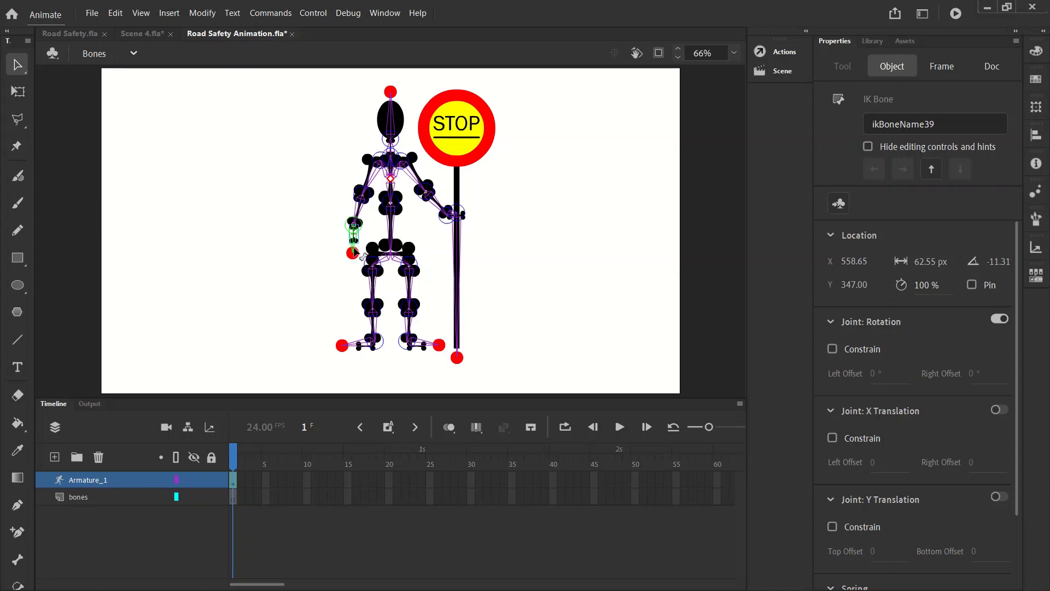
{"action": "left_click", "coordinate": [360, 213]}
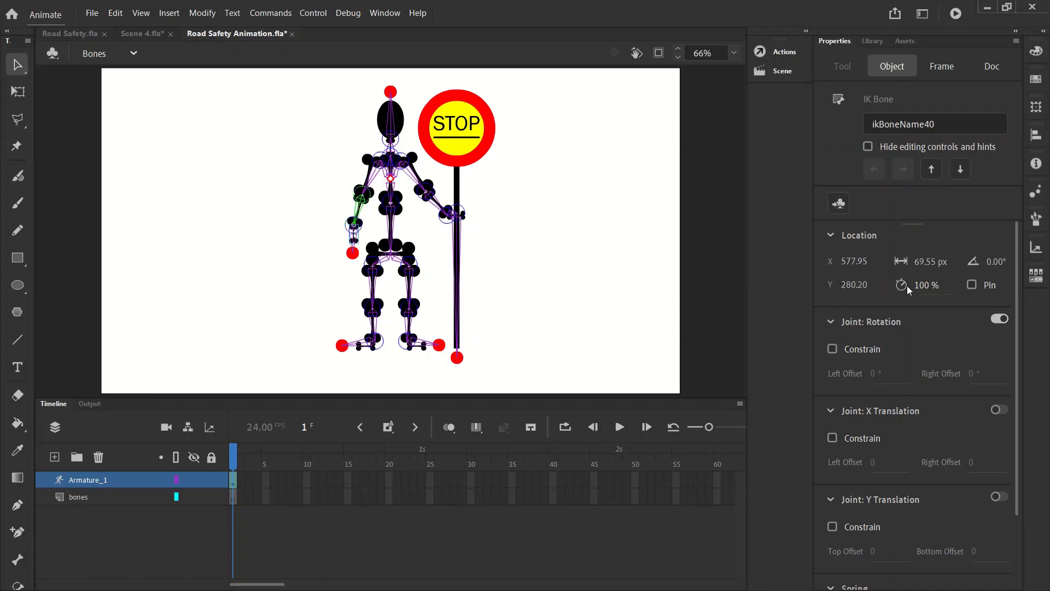
{"action": "left_click", "coordinate": [922, 285]}
{"action": "type", "text": "80"}
Set the joint speed of the free arm's upper arm bone to 60%.
{"action": "left_click", "coordinate": [375, 178]}
{"action": "left_click", "coordinate": [926, 286]}
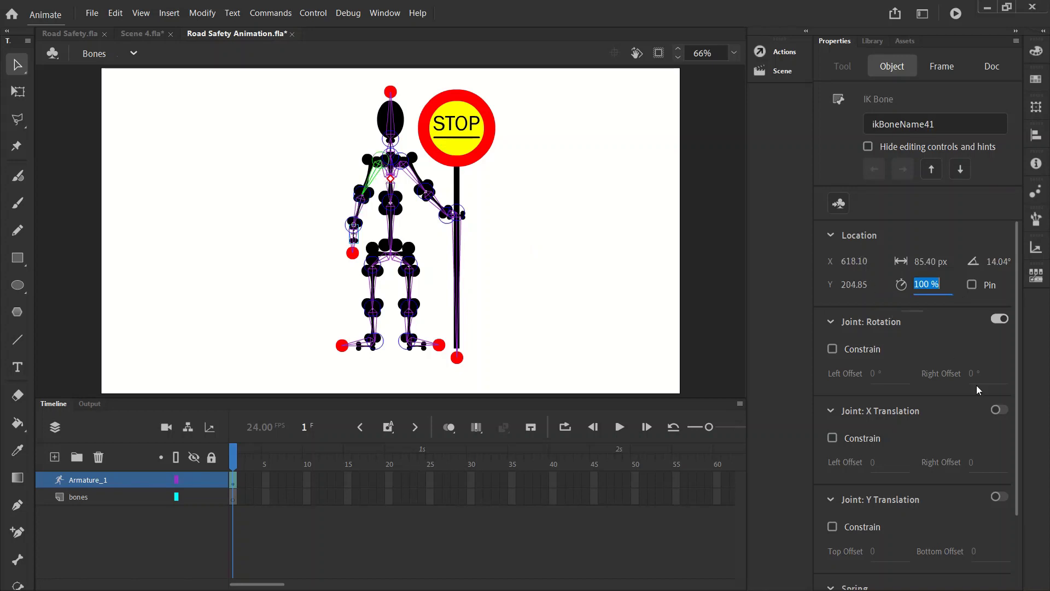
{"action": "type", "text": "60"}
{"action": "left_click", "coordinate": [281, 187]}
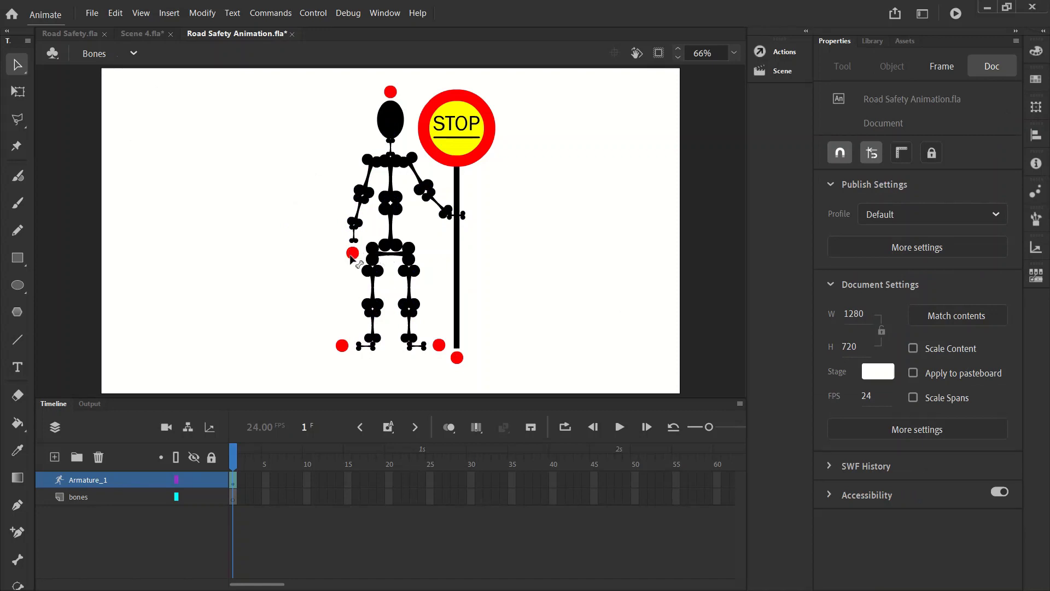
Test pulling the free arm outward by its hand control point, and undo the move.
{"action": "left_click_drag", "start_coordinate": [354, 256], "coordinate": [284, 265]}
{"action": "left_click", "coordinate": [115, 12]}
{"action": "left_click", "coordinate": [123, 28]}
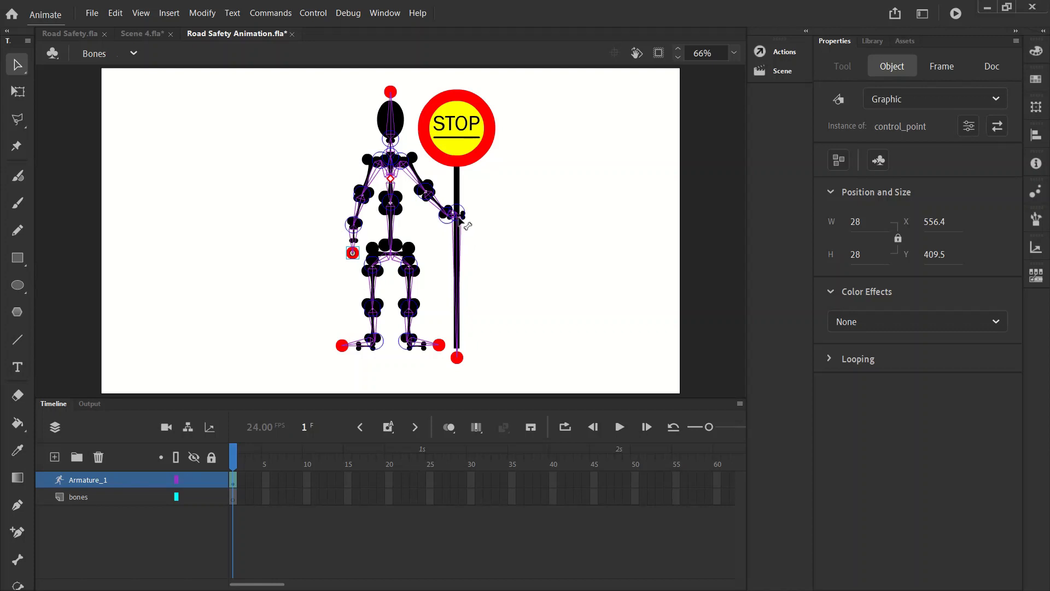
Set the joint speed of the forearm bone on the arm holding the lollipop stick to 80%.
{"action": "left_click", "coordinate": [460, 220]}
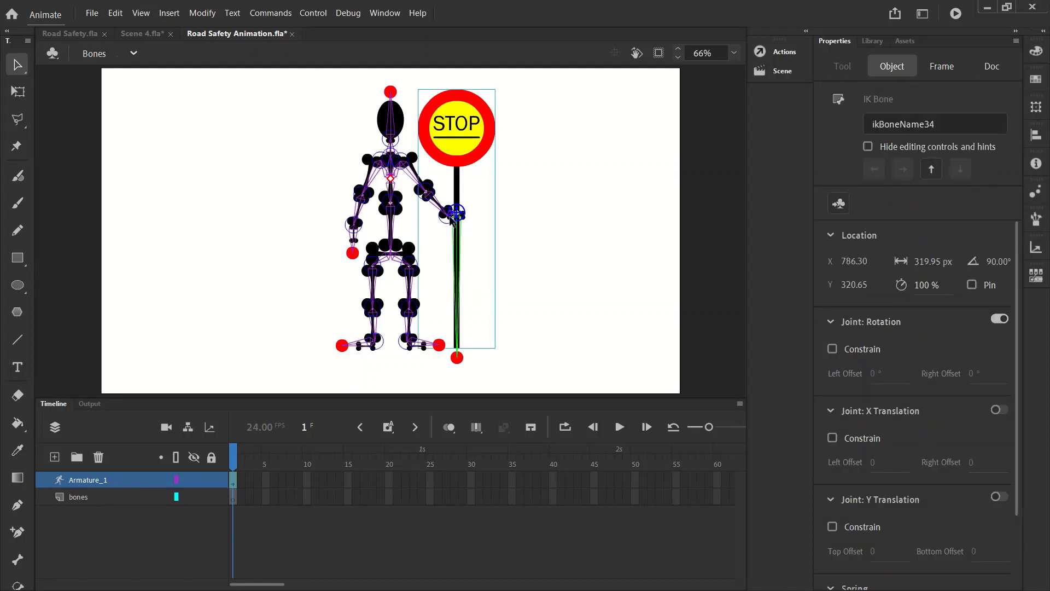
{"action": "left_click", "coordinate": [734, 52]}
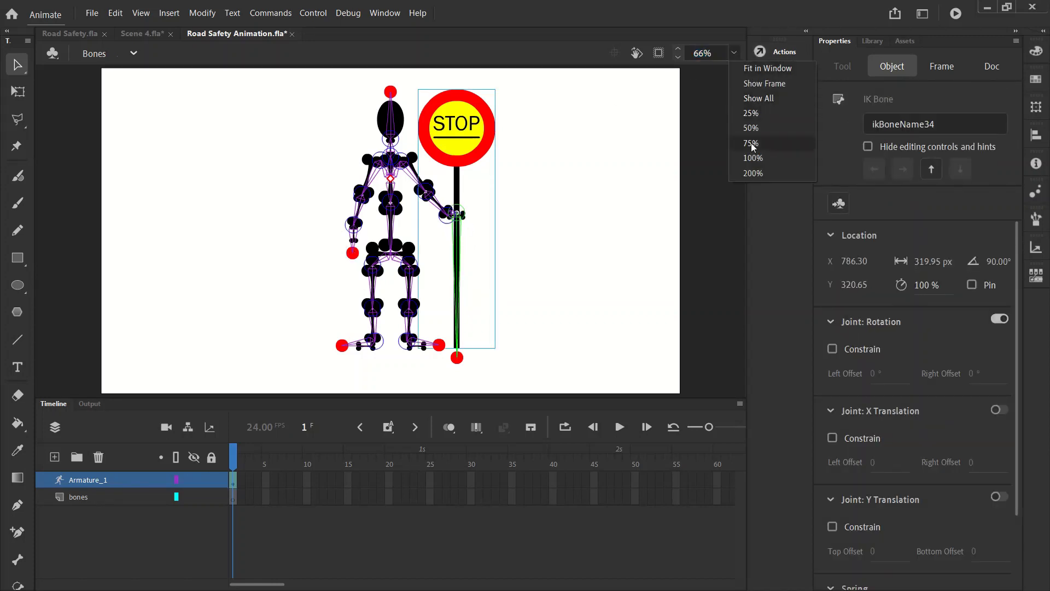
{"action": "left_click", "coordinate": [752, 173]}
{"action": "left_click", "coordinate": [588, 208]}
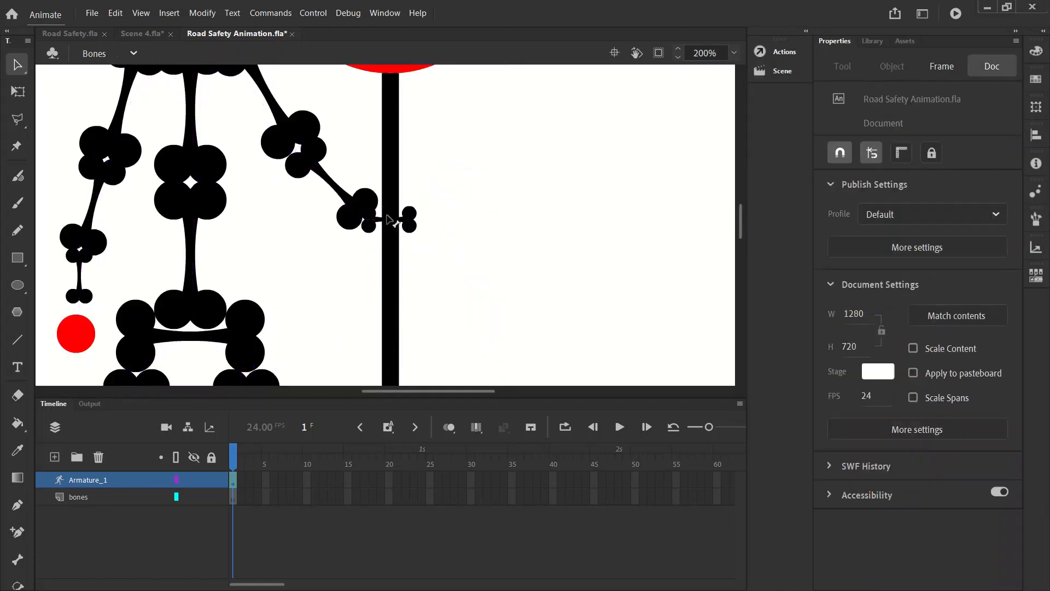
{"action": "left_click", "coordinate": [390, 222]}
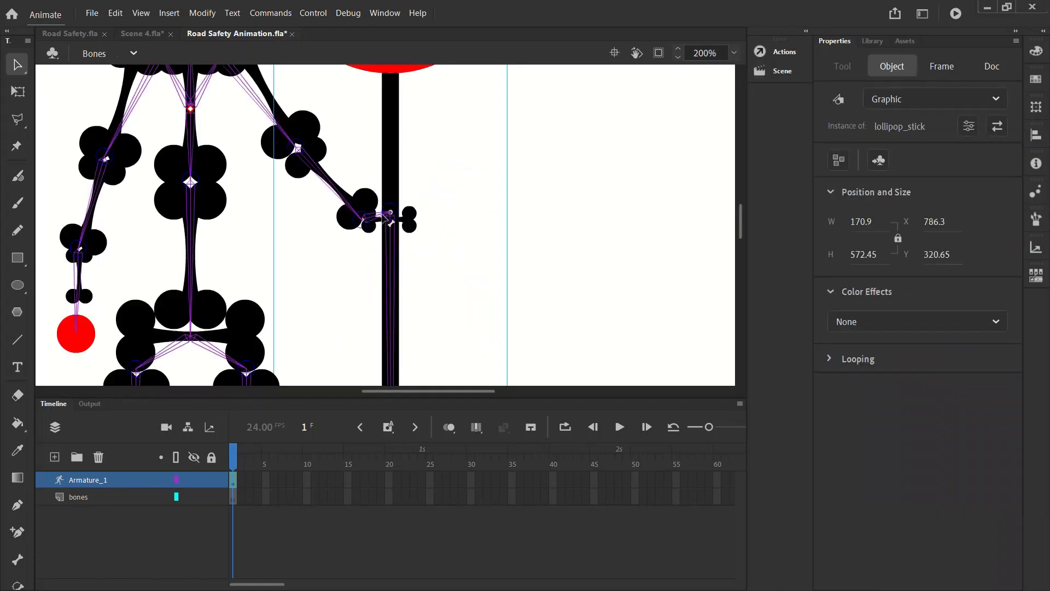
{"action": "left_click", "coordinate": [388, 218]}
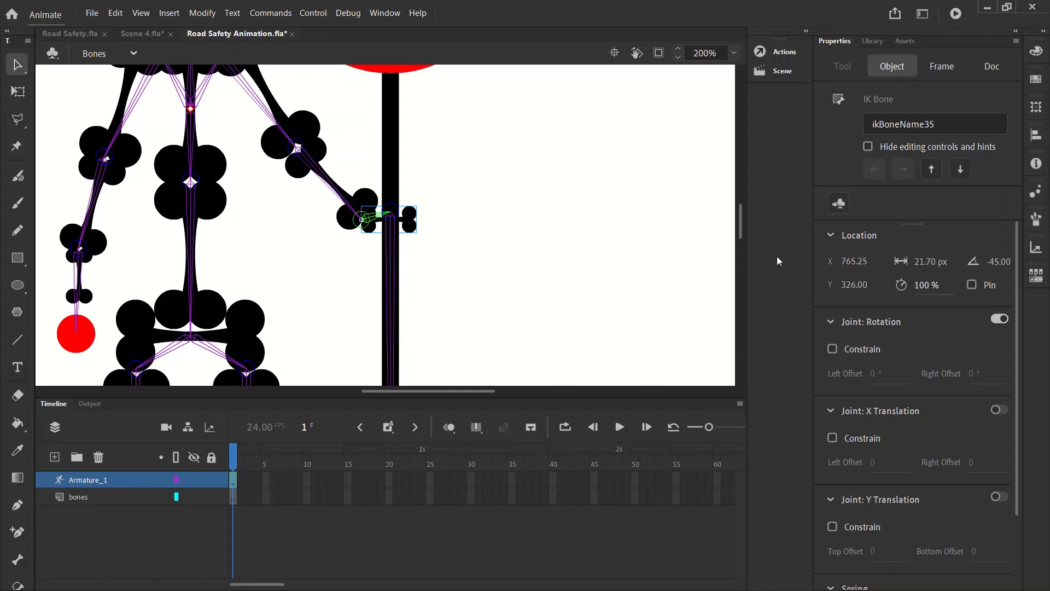
{"action": "left_click", "coordinate": [344, 205]}
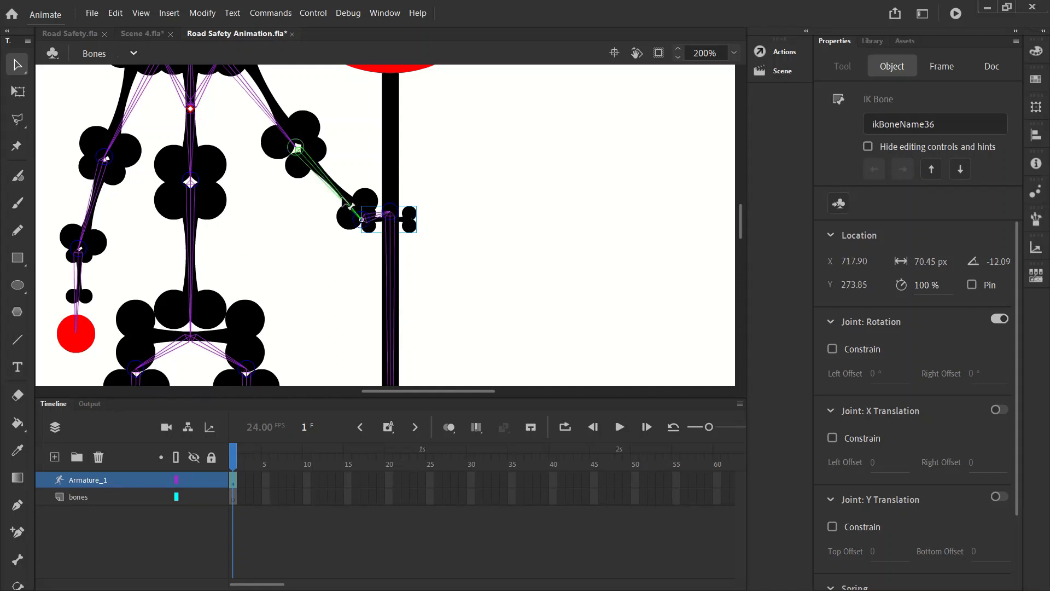
{"action": "left_click", "coordinate": [930, 297]}
{"action": "type", "text": "80"}
{"action": "key", "text": "Return"}
Set the joint speed of the upper arm bone on the stick-holding arm to 60%.
{"action": "left_click", "coordinate": [253, 87]}
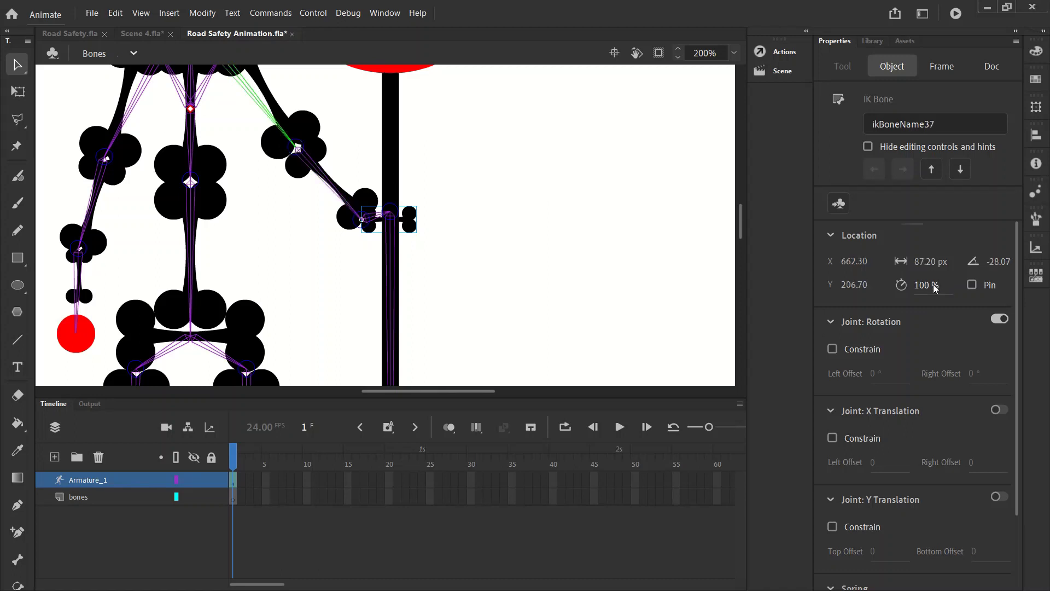
{"action": "left_click", "coordinate": [935, 288]}
{"action": "type", "text": "60"}
{"action": "key", "text": "Return"}
{"action": "left_click", "coordinate": [458, 263]}
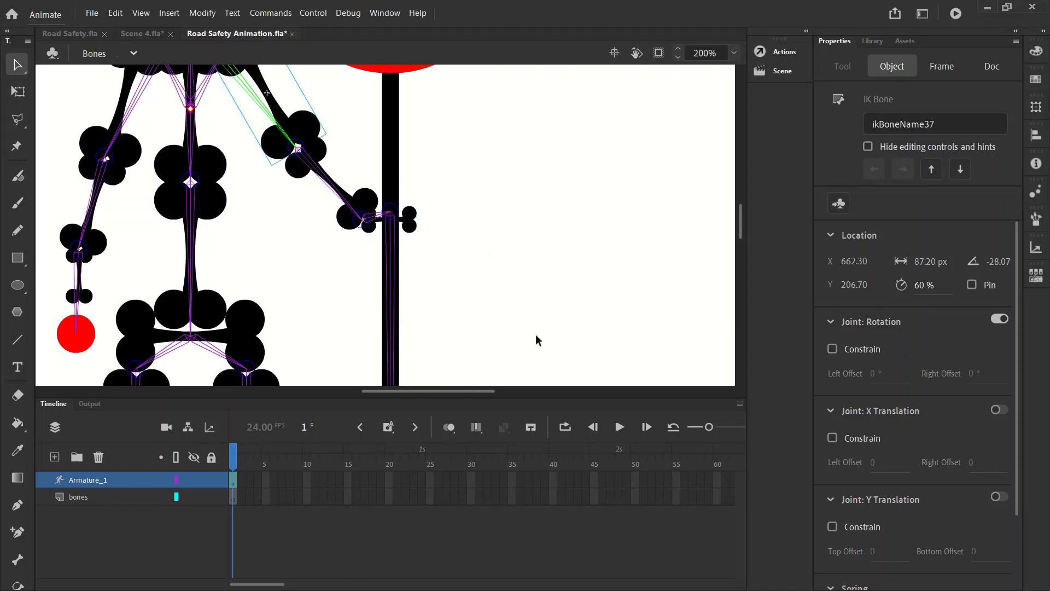
Set the joint speed of the shin bone on the leg farther from the pole to 80%.
{"action": "left_click_drag", "start_coordinate": [464, 391], "coordinate": [431, 392]}
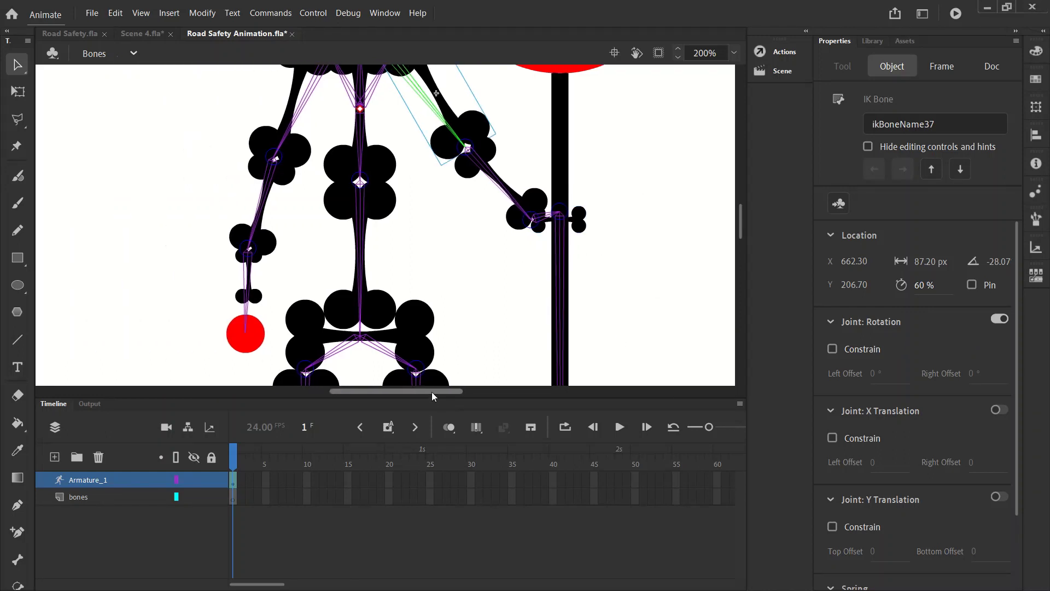
{"action": "scroll", "coordinate": [432, 267], "scroll_direction": "down", "scroll_amount": 5}
{"action": "scroll", "coordinate": [432, 266], "scroll_direction": "down", "scroll_amount": 3}
{"action": "left_click", "coordinate": [246, 319]}
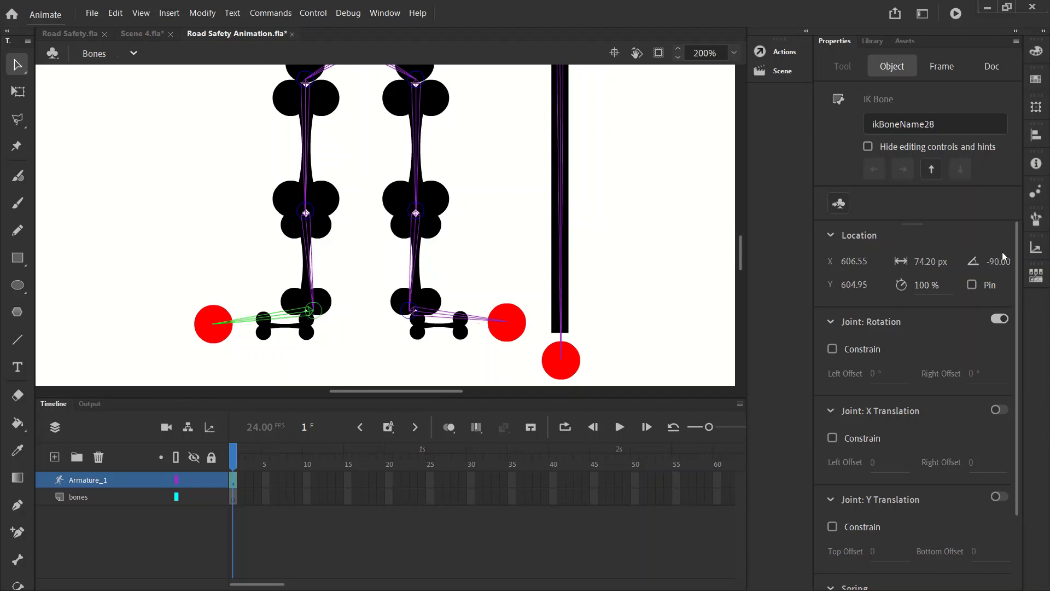
{"action": "left_click", "coordinate": [307, 254]}
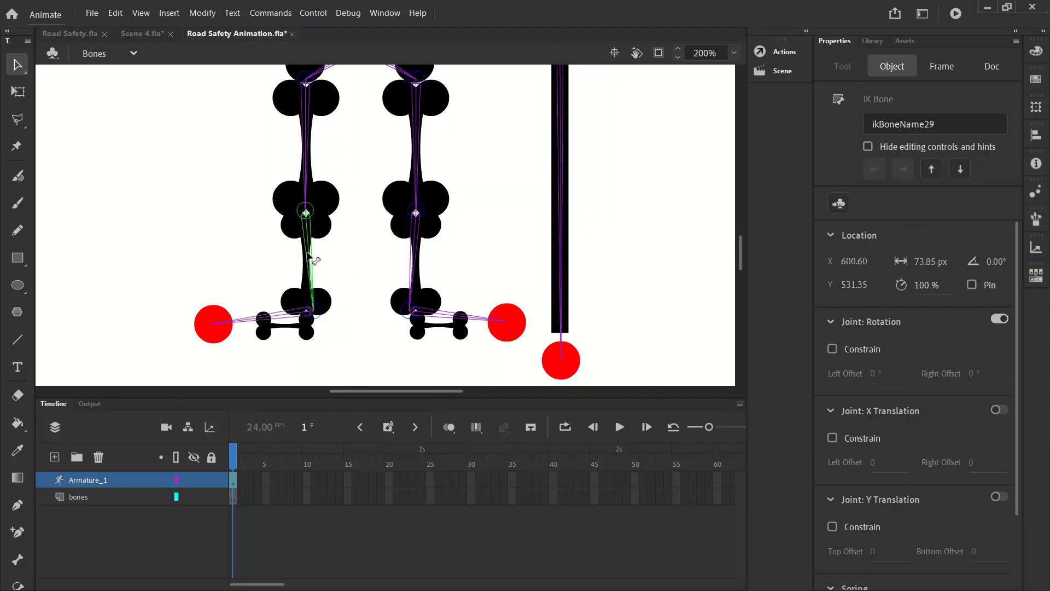
{"action": "left_click", "coordinate": [928, 286]}
{"action": "type", "text": "80"}
Set the joint speed of the thigh bone on the leg farther from the pole to 60%.
{"action": "left_click", "coordinate": [307, 162]}
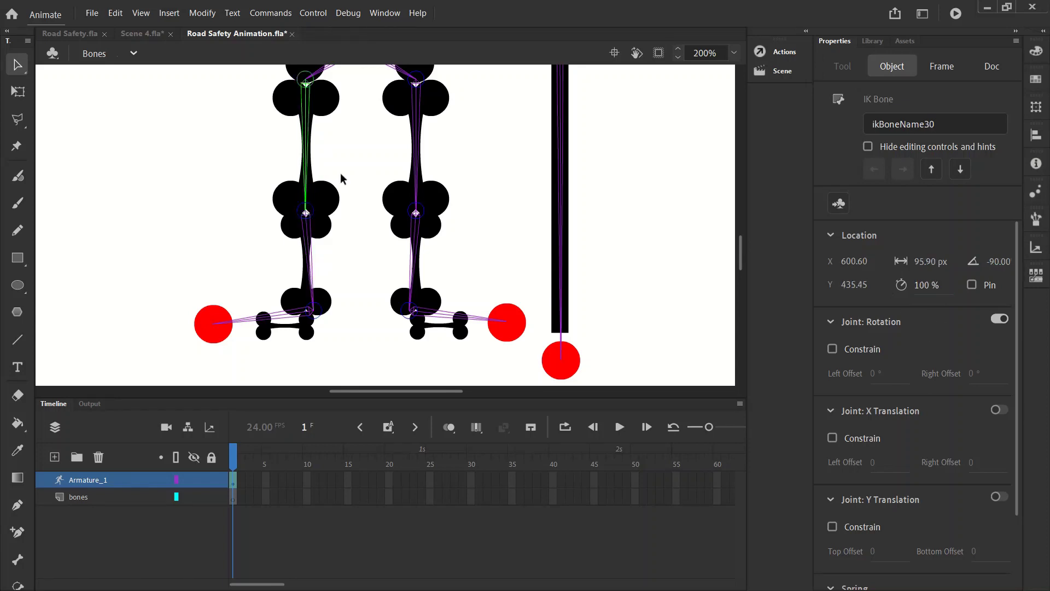
{"action": "left_click", "coordinate": [934, 289]}
{"action": "type", "text": "60"}
{"action": "key", "text": "Return"}
Set the joint speed of the shin bone on the leg nearer the pole to 80%.
{"action": "left_click", "coordinate": [414, 276]}
{"action": "left_click", "coordinate": [918, 290]}
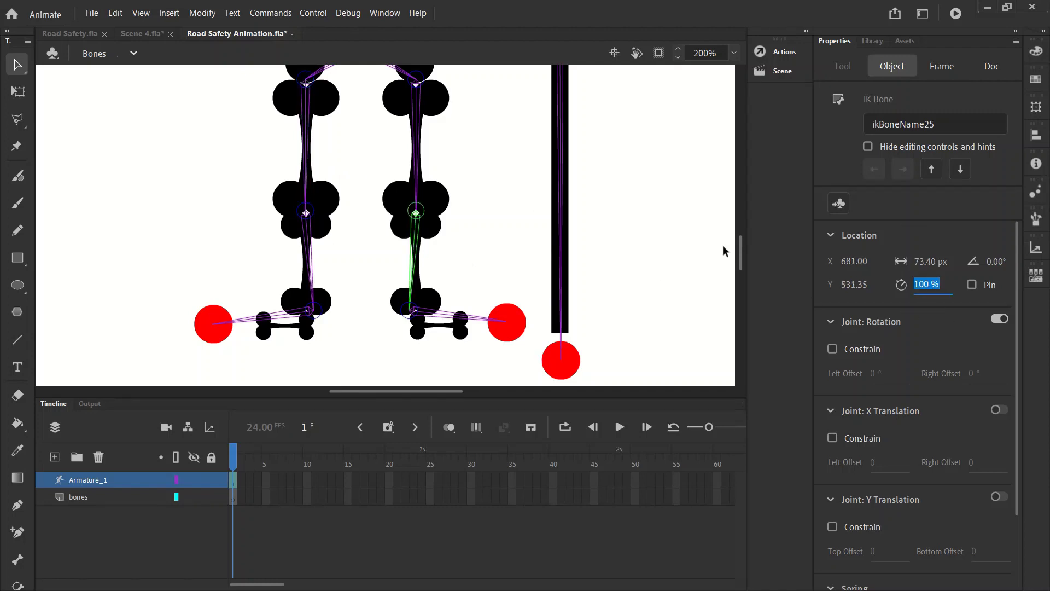
{"action": "type", "text": "80"}
Set the joint speed of the thigh bone on the leg nearer the pole to 60%.
{"action": "left_click", "coordinate": [416, 137]}
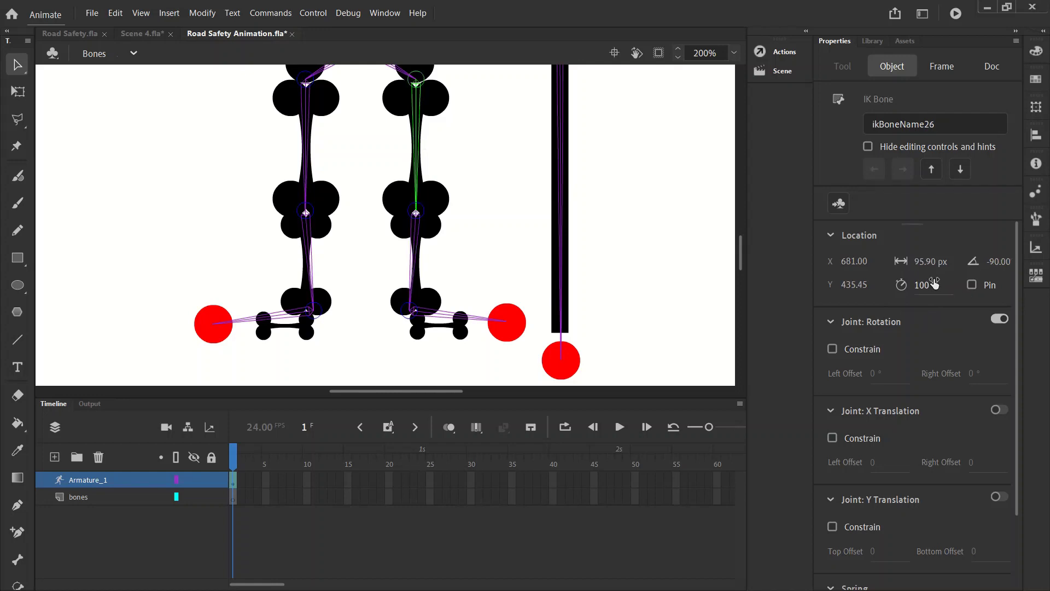
{"action": "type", "text": "60"}
{"action": "left_click", "coordinate": [611, 219]}
Test swinging the thigh of the leg farther from the pole outward, and undo the move.
{"action": "scroll", "coordinate": [318, 189], "scroll_direction": "up", "scroll_amount": 3}
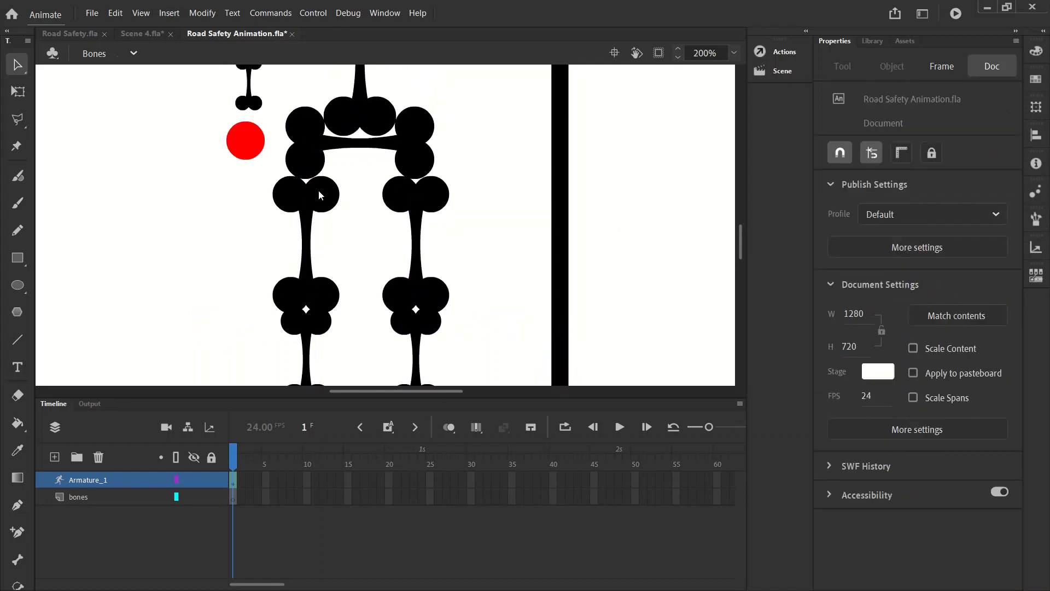
{"action": "left_click_drag", "start_coordinate": [303, 211], "coordinate": [291, 246]}
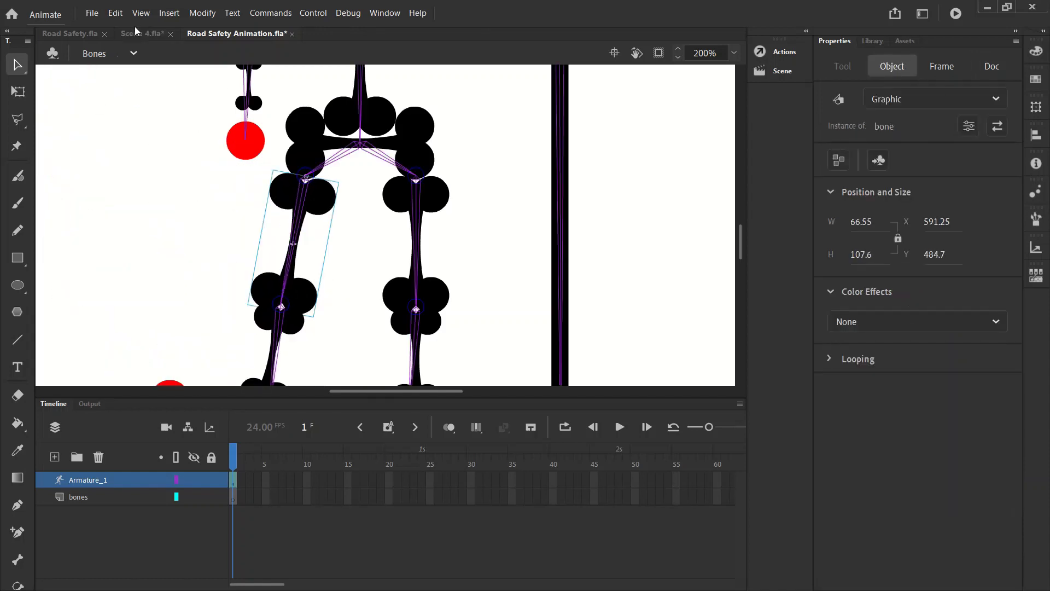
{"action": "left_click", "coordinate": [122, 19]}
{"action": "left_click", "coordinate": [134, 27]}
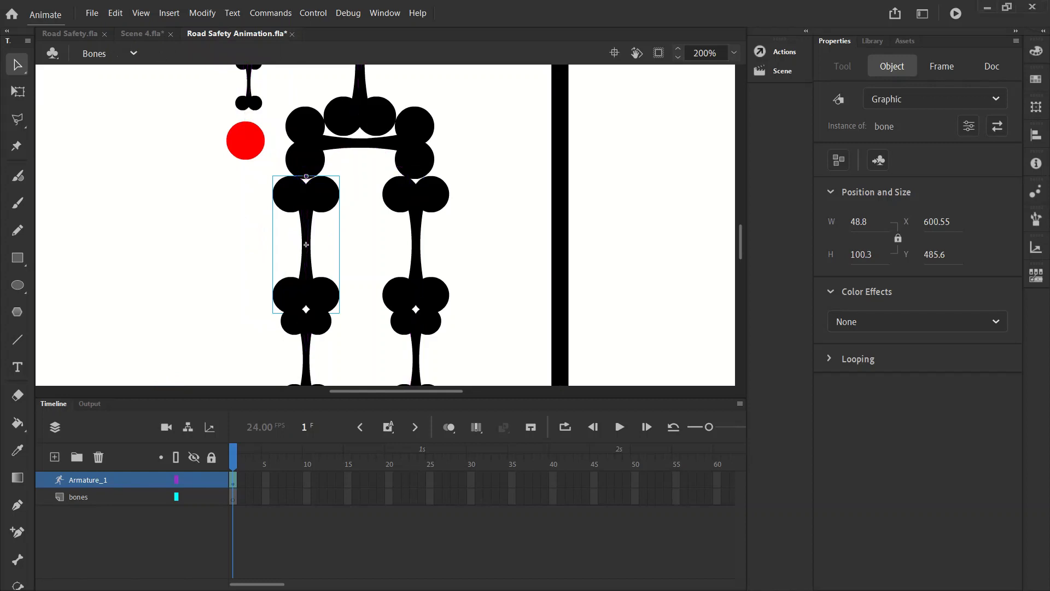
Fit the whole stage in view, test pulling the free hand's control point up and outward, and undo the move.
{"action": "left_click", "coordinate": [734, 53]}
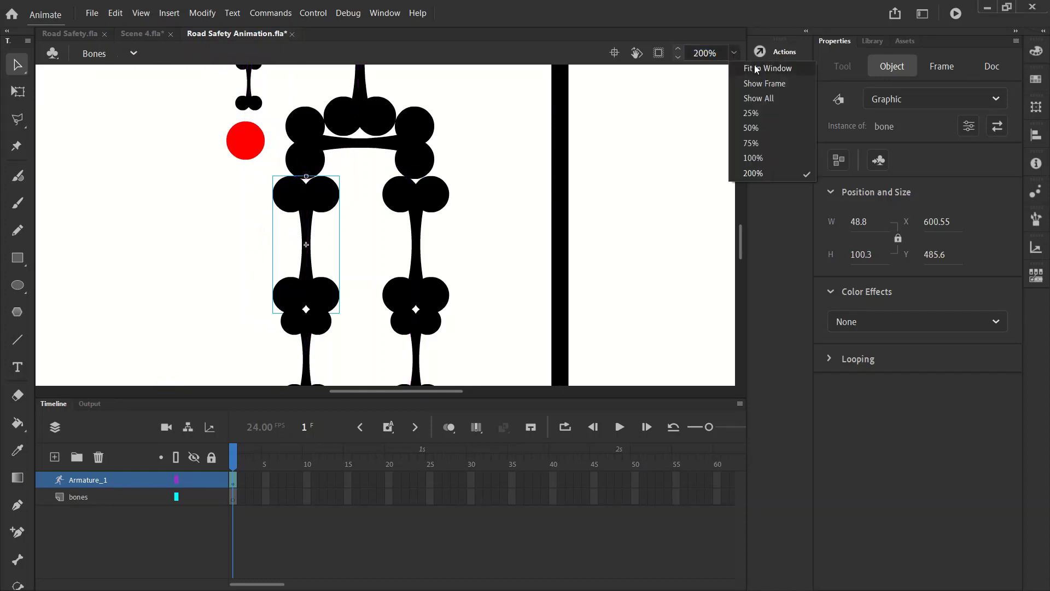
{"action": "left_click", "coordinate": [757, 69]}
{"action": "left_click", "coordinate": [323, 127]}
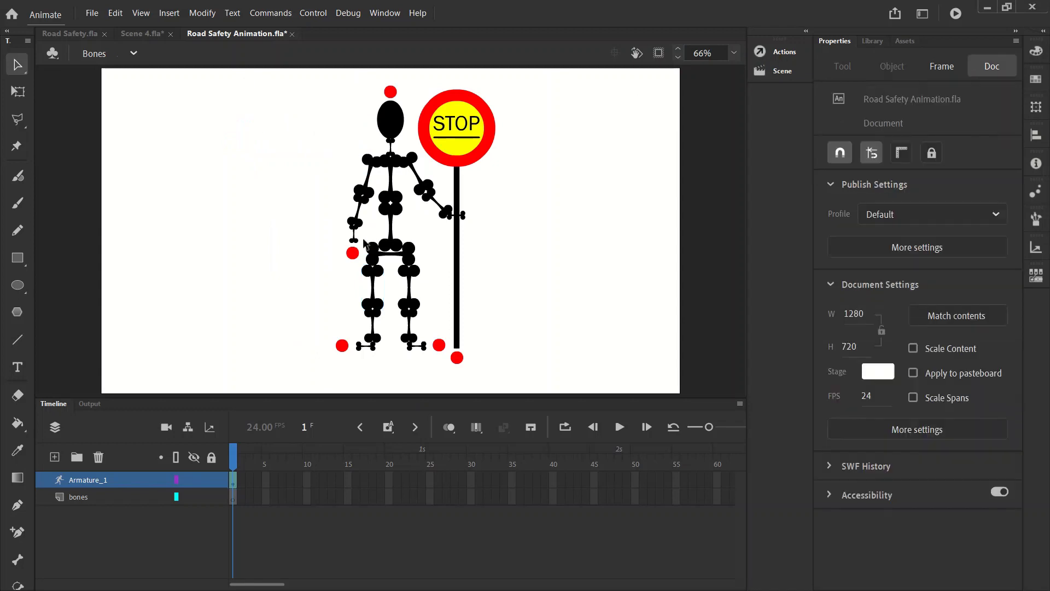
{"action": "left_click_drag", "start_coordinate": [352, 253], "coordinate": [103, 150]}
{"action": "left_click", "coordinate": [114, 14]}
{"action": "left_click", "coordinate": [145, 28]}
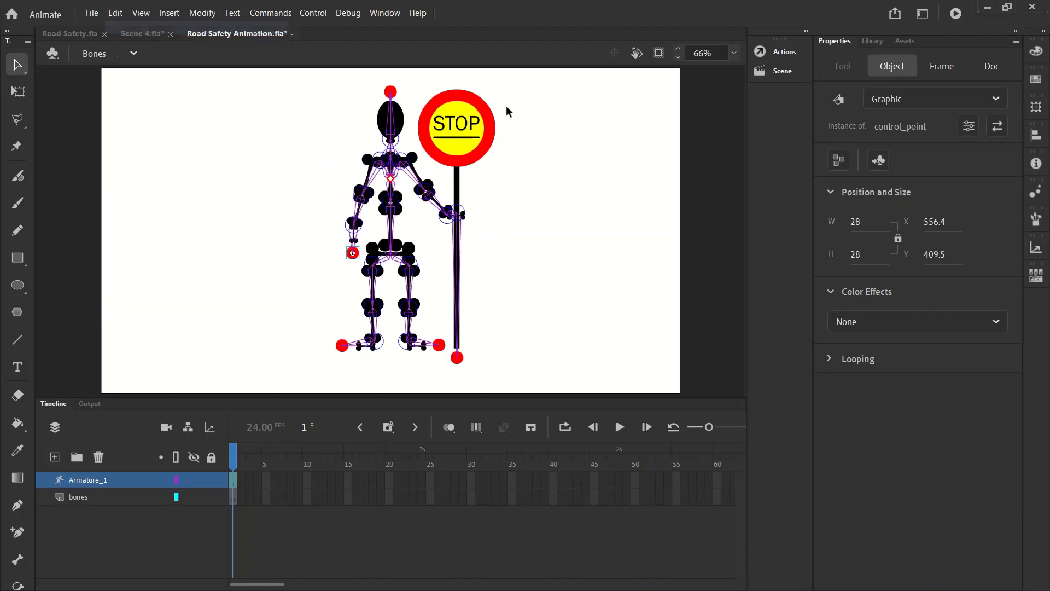
Test moving the stick-holding arm by pulling the stop sign around, and undo the move.
{"action": "left_click_drag", "start_coordinate": [440, 140], "coordinate": [533, 172]}
{"action": "left_click_drag", "start_coordinate": [470, 189], "coordinate": [432, 159]}
{"action": "left_click", "coordinate": [117, 13]}
{"action": "left_click", "coordinate": [129, 31]}
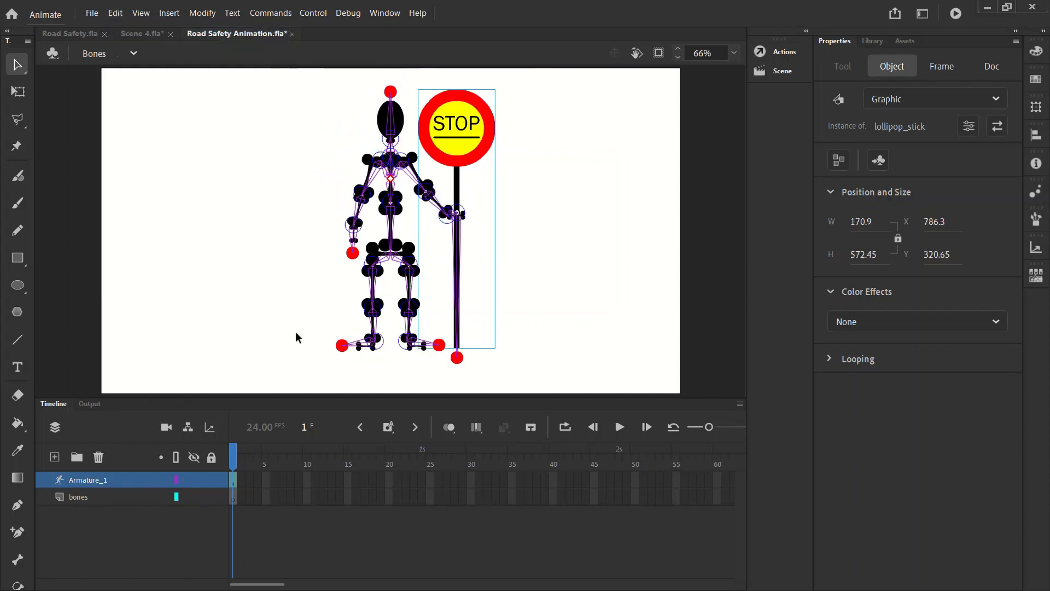
Test pulling the control point of the foot farther from the pole outward and upward, undoing each pose.
{"action": "left_click_drag", "start_coordinate": [342, 346], "coordinate": [276, 338]}
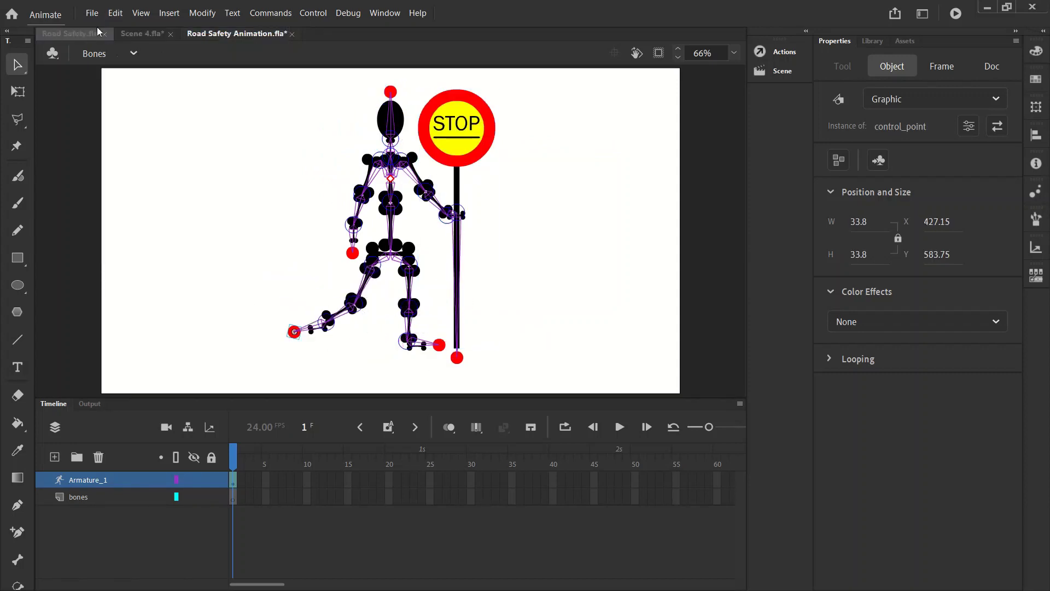
{"action": "left_click", "coordinate": [116, 13]}
{"action": "left_click", "coordinate": [122, 29]}
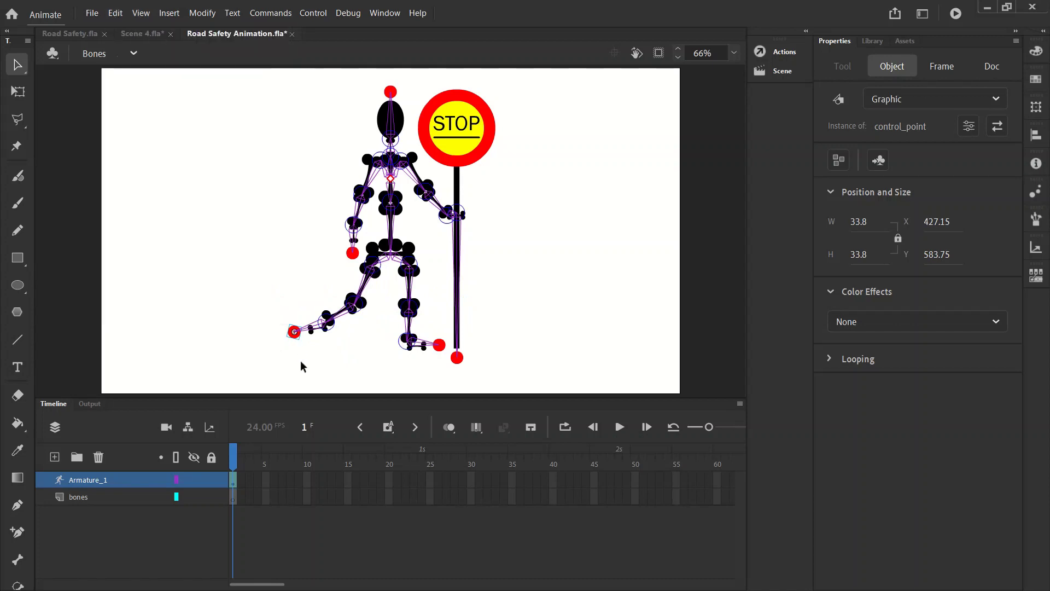
{"action": "left_click", "coordinate": [116, 13]}
{"action": "left_click", "coordinate": [126, 29]}
{"action": "left_click_drag", "start_coordinate": [341, 345], "coordinate": [321, 249]}
{"action": "left_click", "coordinate": [115, 13]}
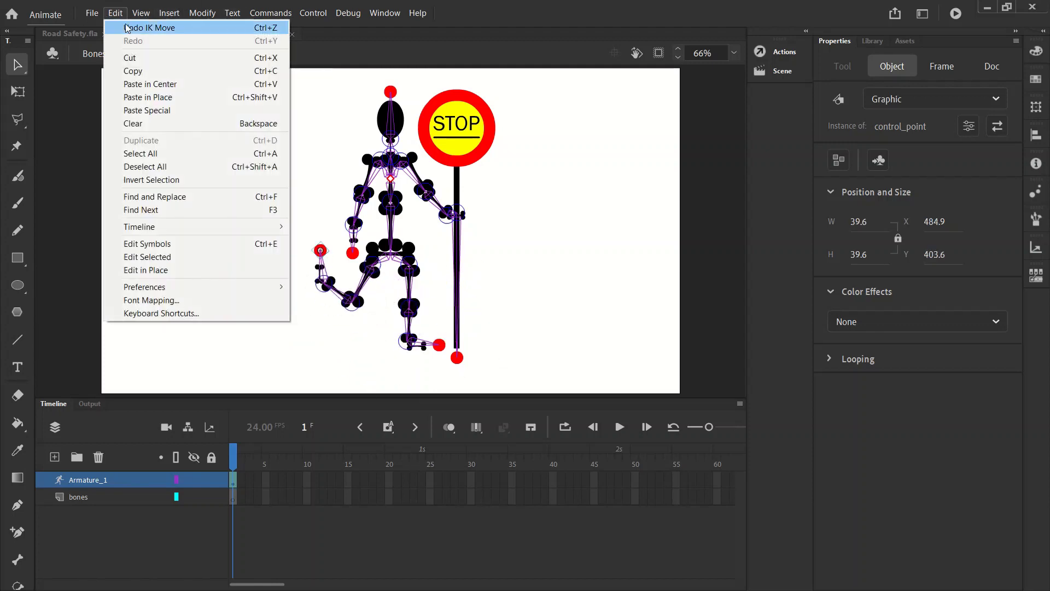
{"action": "left_click", "coordinate": [125, 28]}
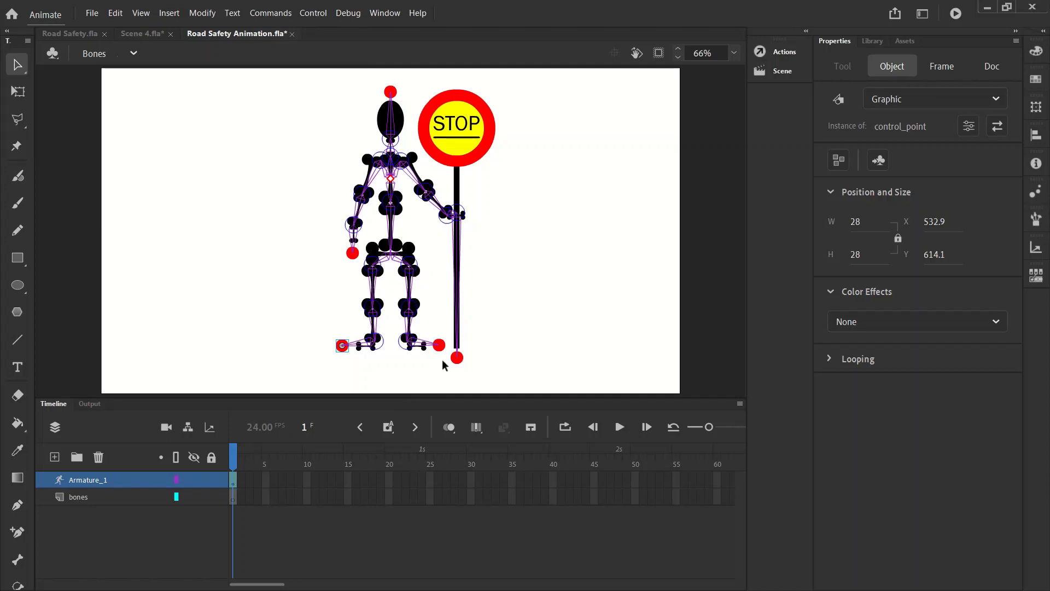
Test pulling the control point of the foot nearer the pole outward past the pole, and undo the move.
{"action": "left_click_drag", "start_coordinate": [440, 344], "coordinate": [556, 328]}
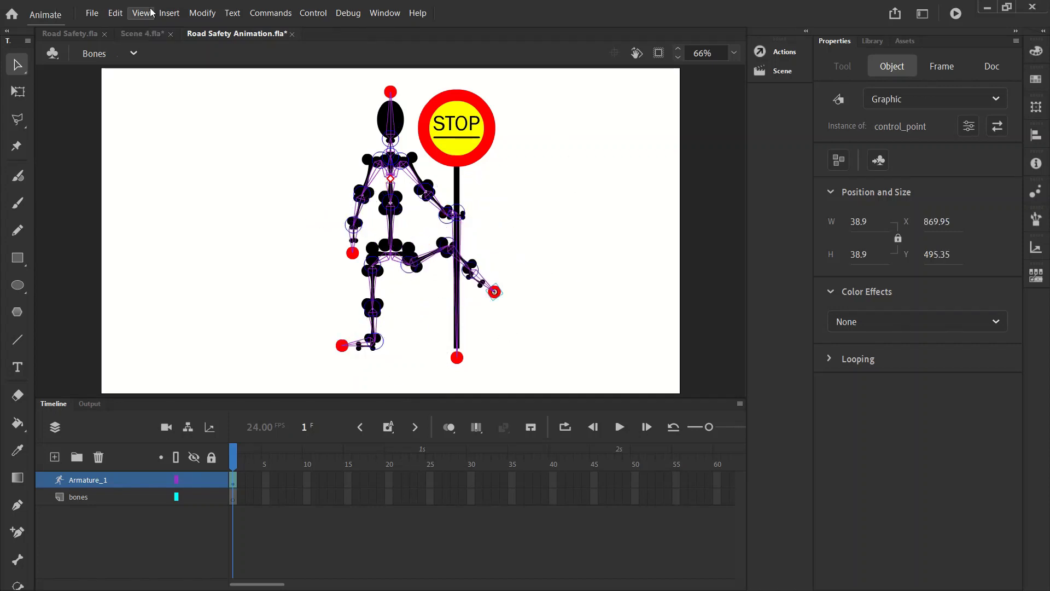
{"action": "left_click", "coordinate": [114, 13]}
{"action": "left_click", "coordinate": [125, 29]}
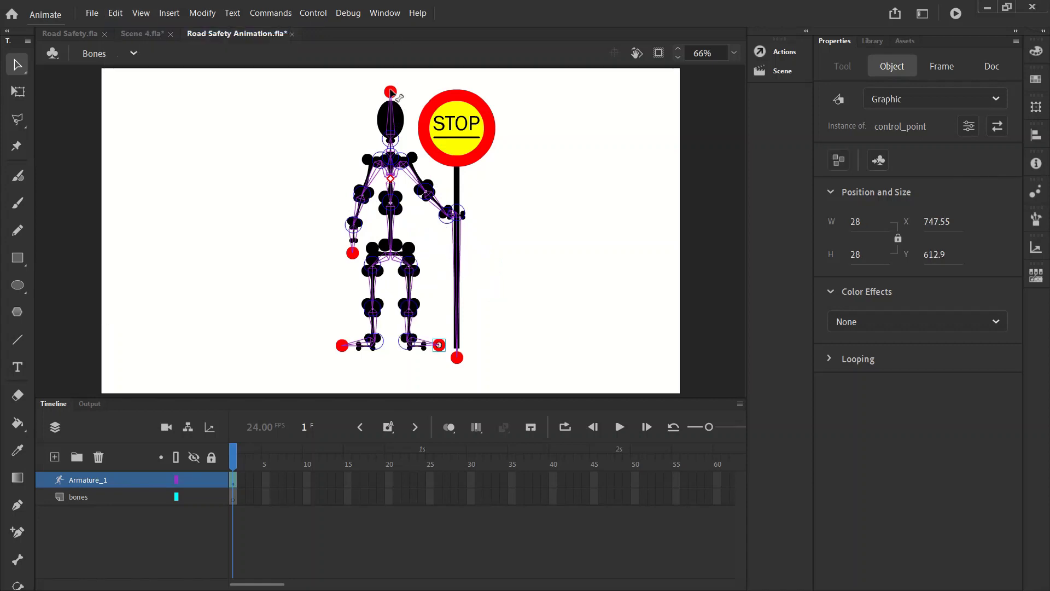
Test bending the upper body by pulling the control point above the head, undo the move and deselect everything.
{"action": "left_click_drag", "start_coordinate": [390, 92], "coordinate": [219, 52]}
{"action": "left_click", "coordinate": [115, 12]}
{"action": "left_click", "coordinate": [148, 27]}
{"action": "left_click", "coordinate": [213, 197]}
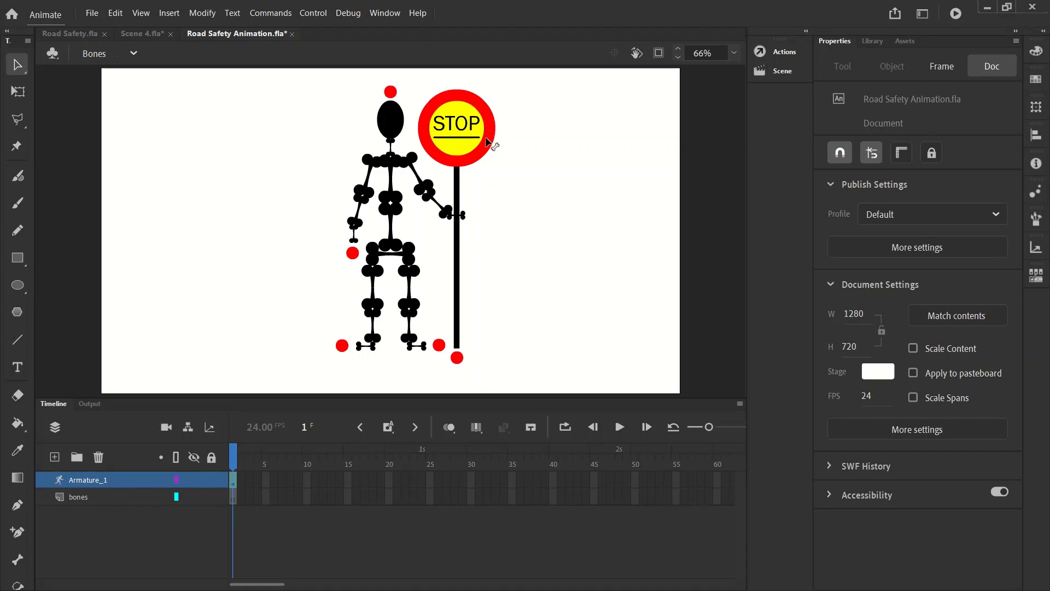
Pin the bone that runs down the lollipop stick to the control point at its foot.
{"action": "left_click", "coordinate": [479, 158]}
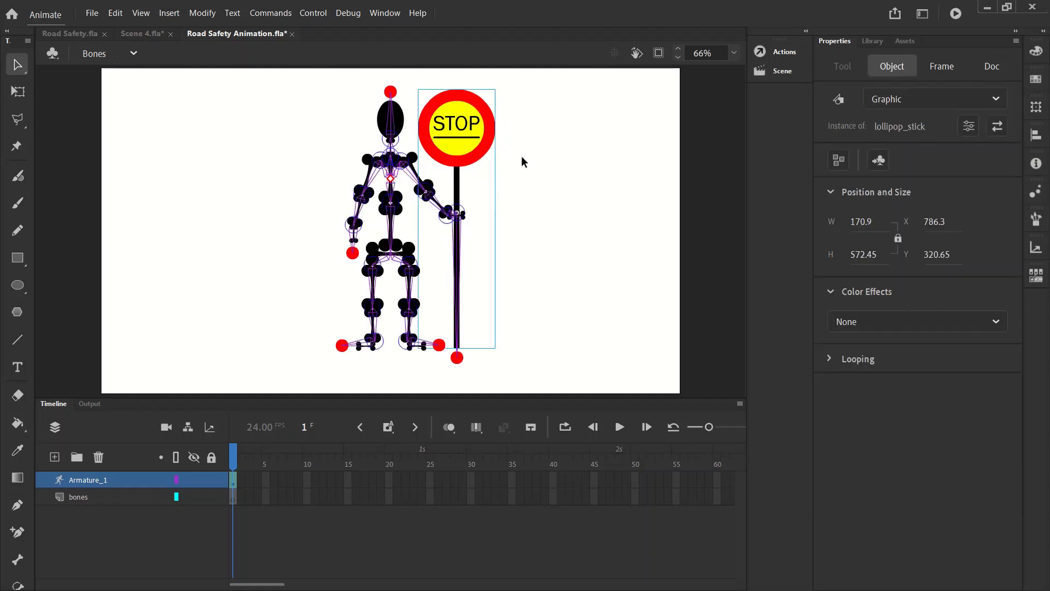
{"action": "left_click", "coordinate": [520, 319]}
{"action": "left_click", "coordinate": [457, 359]}
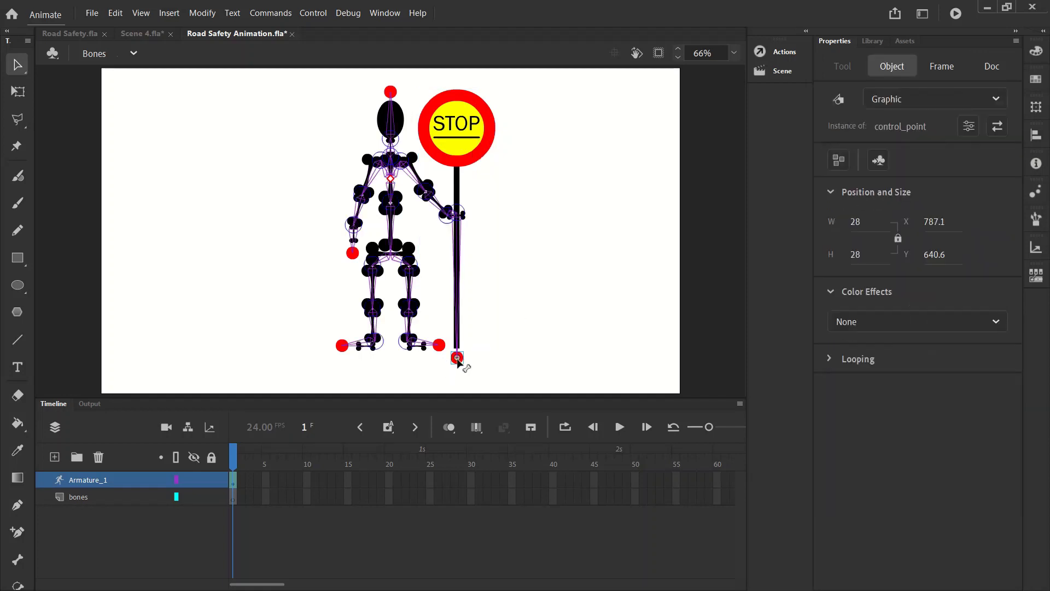
{"action": "left_click", "coordinate": [503, 344]}
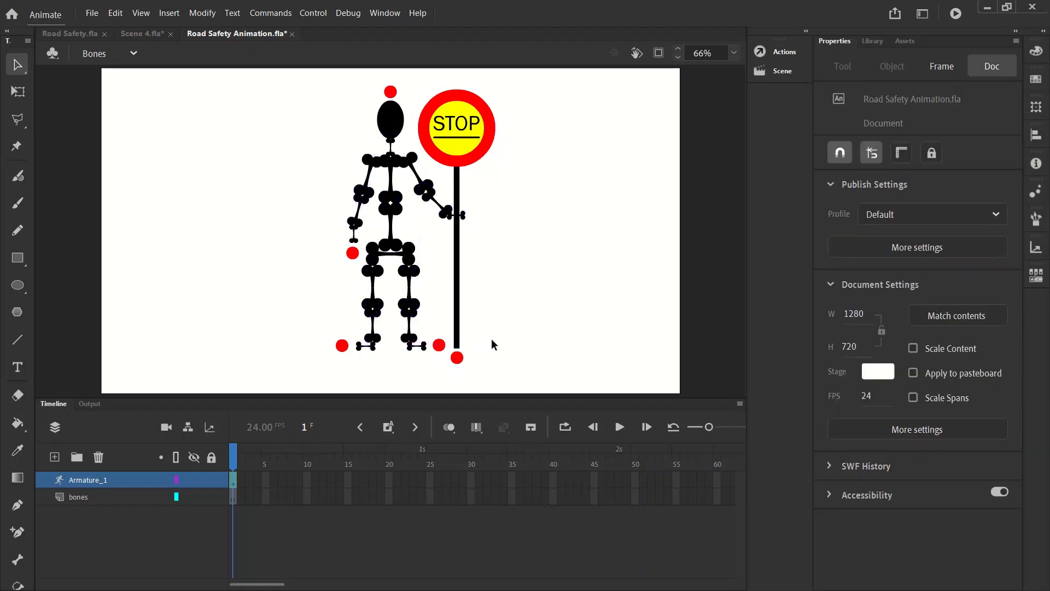
{"action": "left_click", "coordinate": [457, 360]}
{"action": "left_click", "coordinate": [458, 355]}
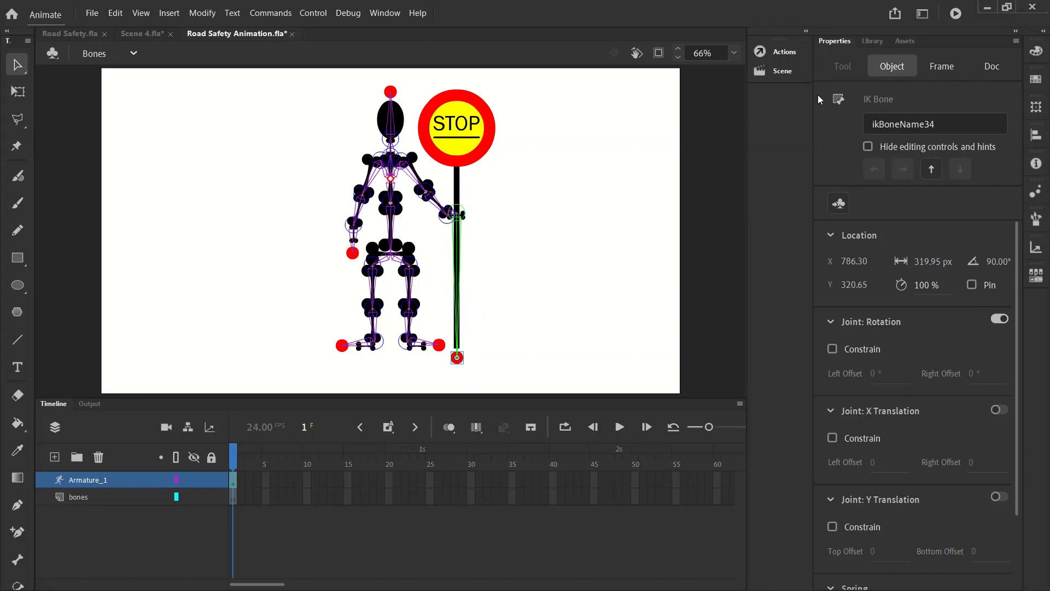
{"action": "left_click", "coordinate": [972, 284]}
{"action": "left_click", "coordinate": [589, 260]}
Test swinging the stop sign to both sides around the stick's pinned lower end, undoing each move.
{"action": "left_click", "coordinate": [492, 145]}
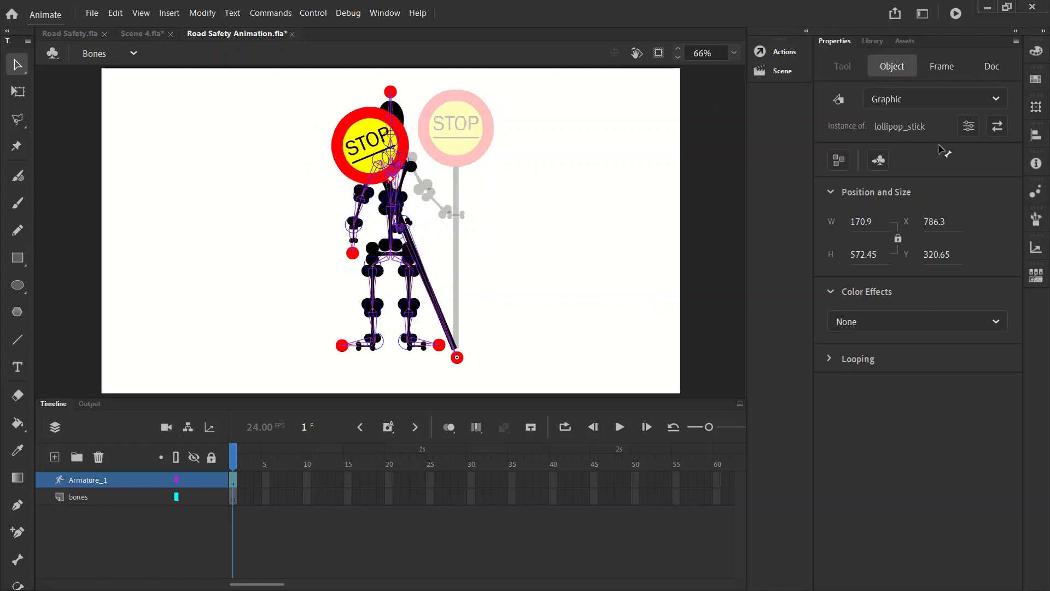
{"action": "left_click", "coordinate": [115, 12]}
{"action": "left_click", "coordinate": [137, 27]}
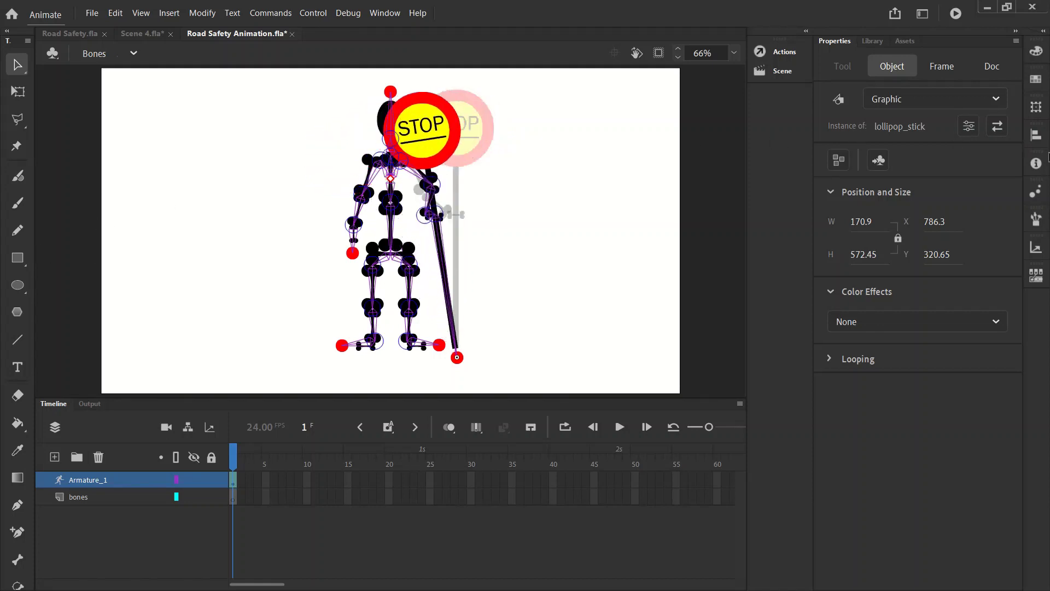
{"action": "left_click", "coordinate": [115, 13]}
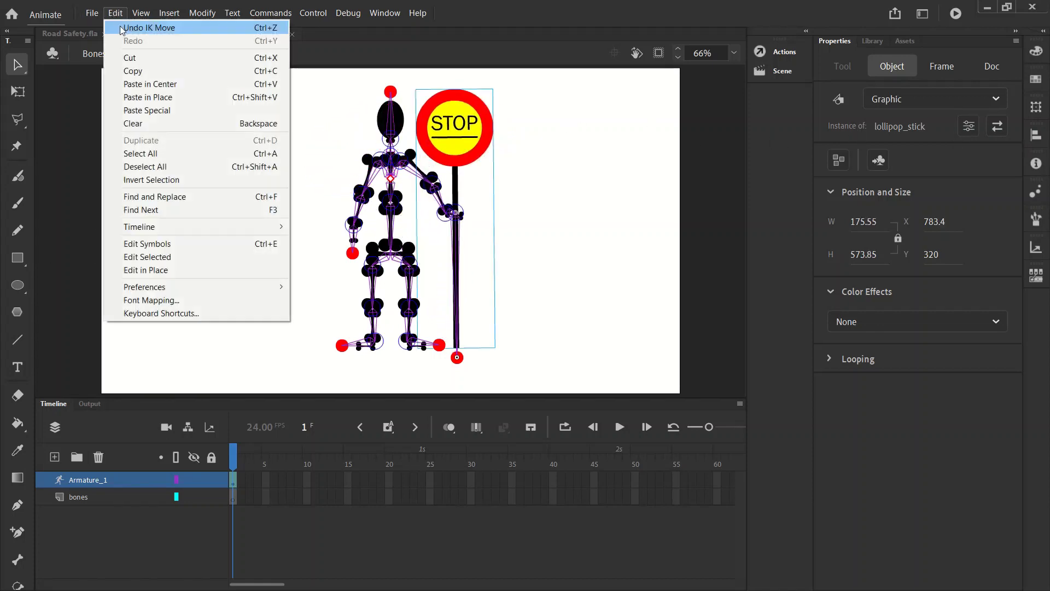
{"action": "left_click", "coordinate": [137, 27]}
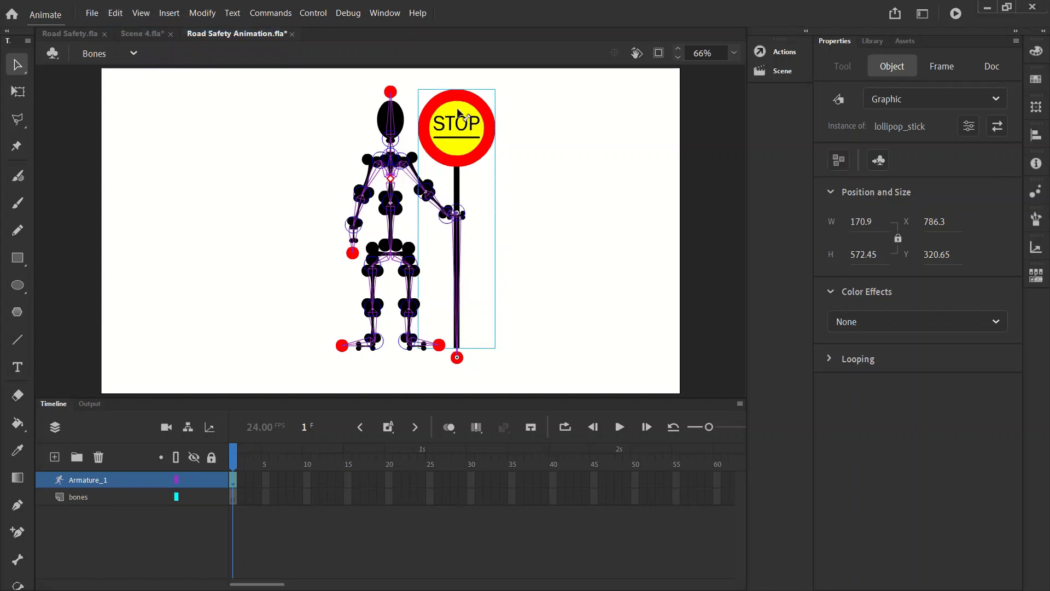
{"action": "left_click_drag", "start_coordinate": [459, 115], "coordinate": [142, 186]}
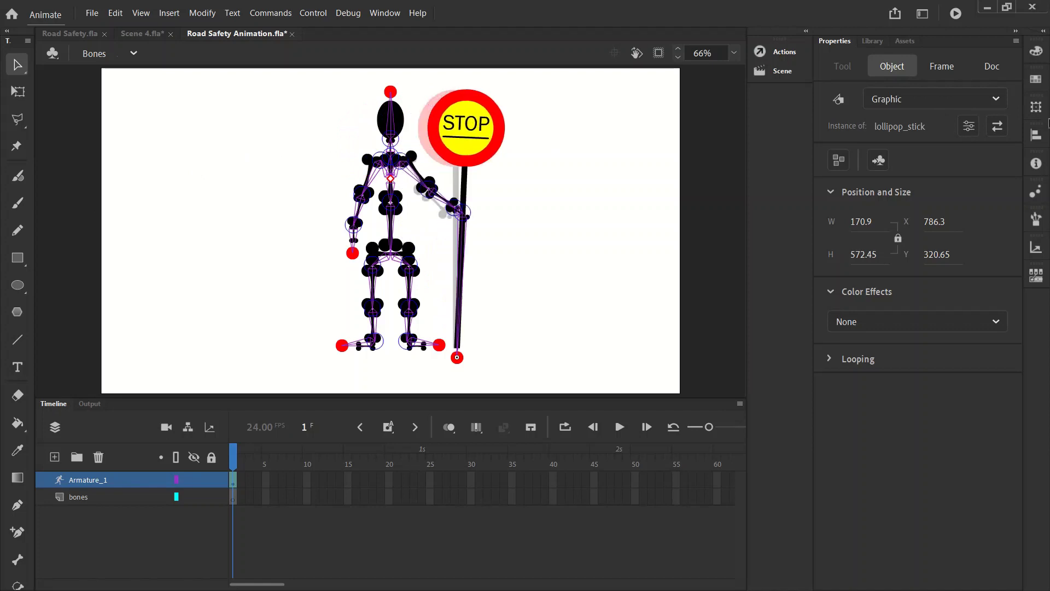
{"action": "left_click_drag", "start_coordinate": [462, 212], "coordinate": [488, 276]}
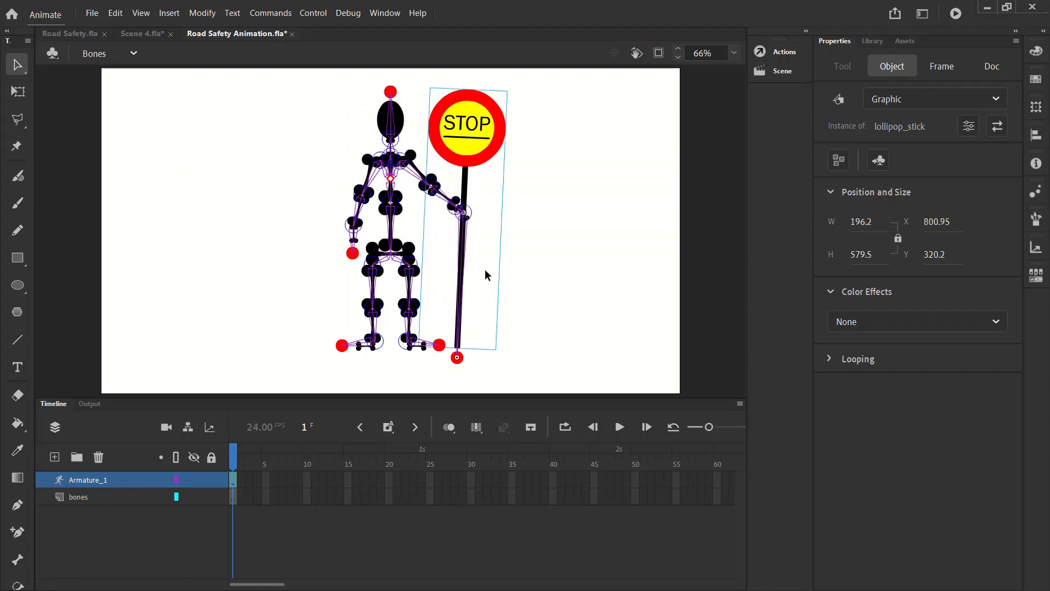
{"action": "left_click", "coordinate": [115, 13]}
{"action": "left_click", "coordinate": [137, 24]}
Pin the foot bone that ends at the control point of the leg farther from the pole.
{"action": "left_click", "coordinate": [345, 357]}
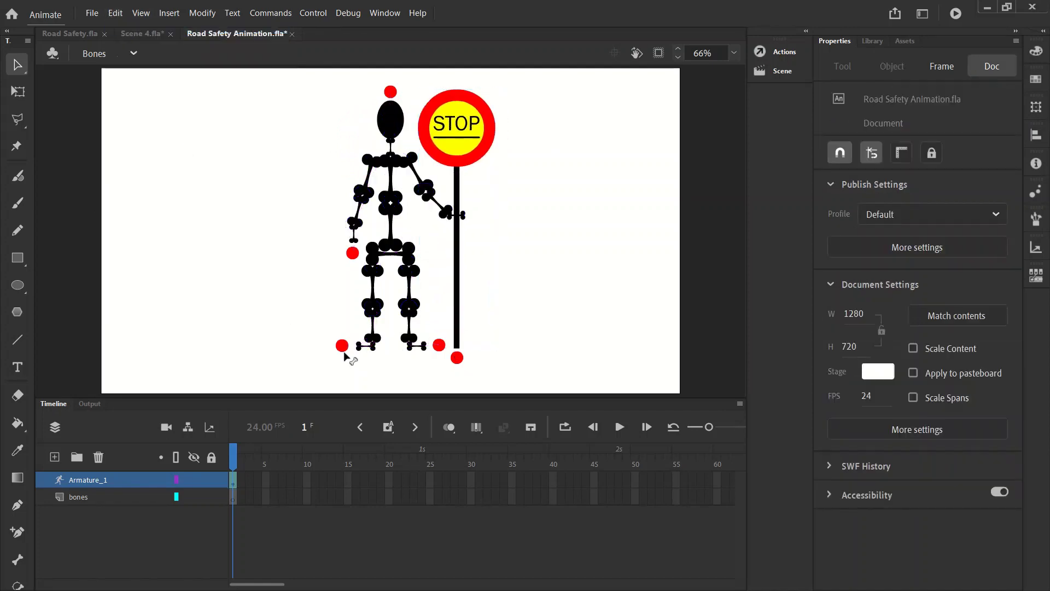
{"action": "left_click", "coordinate": [343, 347]}
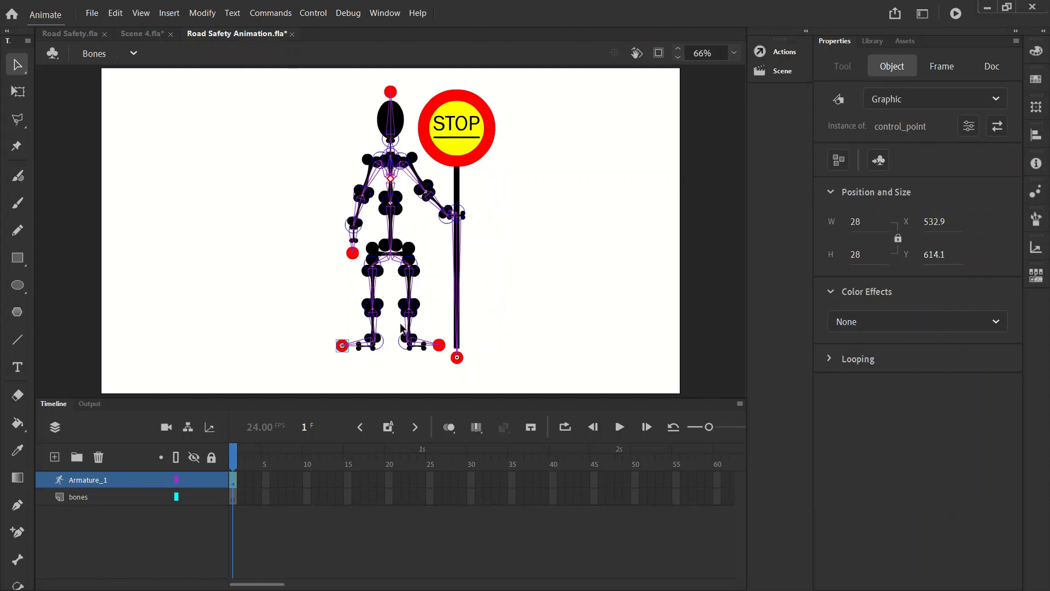
{"action": "left_click", "coordinate": [349, 349]}
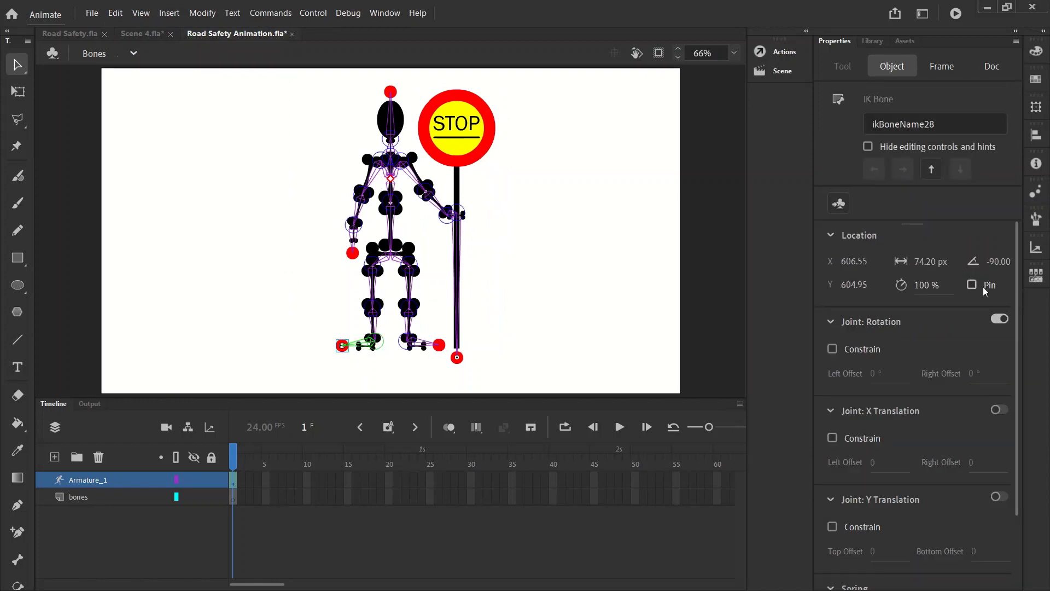
{"action": "left_click", "coordinate": [613, 297]}
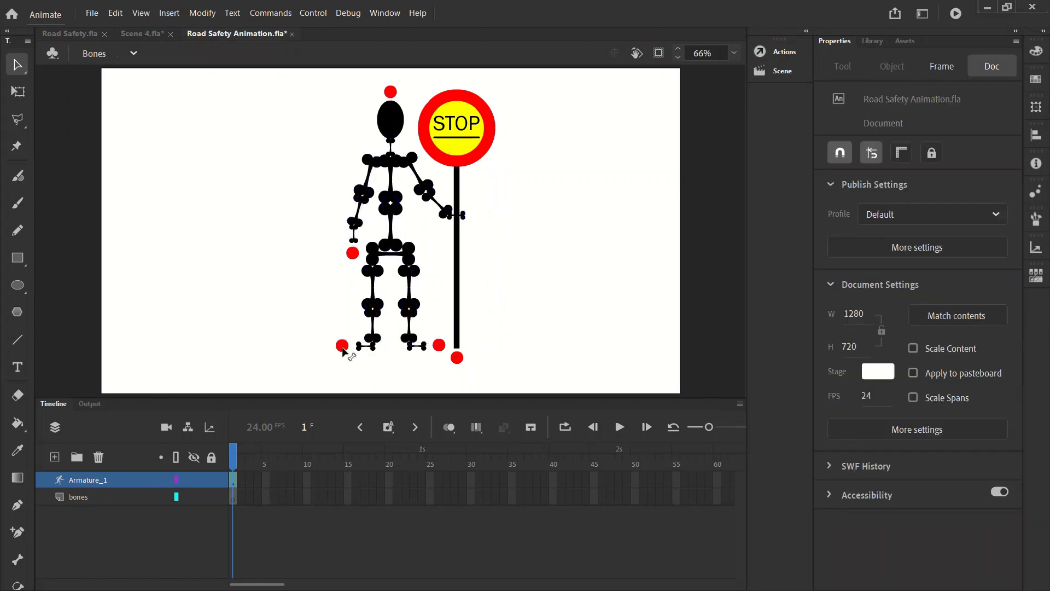
{"action": "left_click", "coordinate": [342, 346]}
{"action": "left_click", "coordinate": [385, 365]}
{"action": "left_click", "coordinate": [377, 350]}
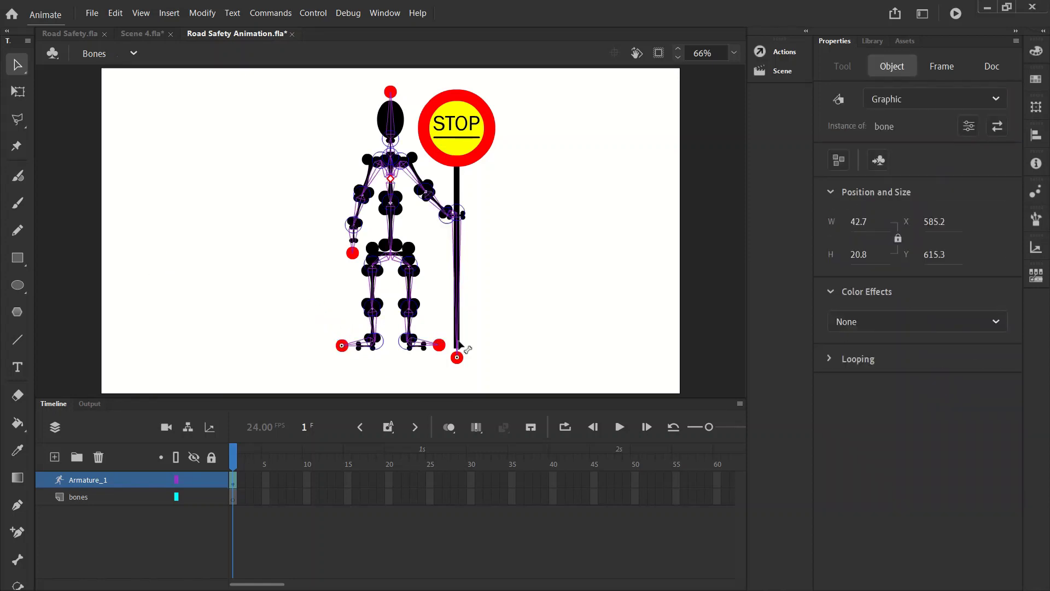
Test pulling the thigh of the leg with the pinned foot toward the pole, and undo the move.
{"action": "left_click_drag", "start_coordinate": [364, 302], "coordinate": [638, 298]}
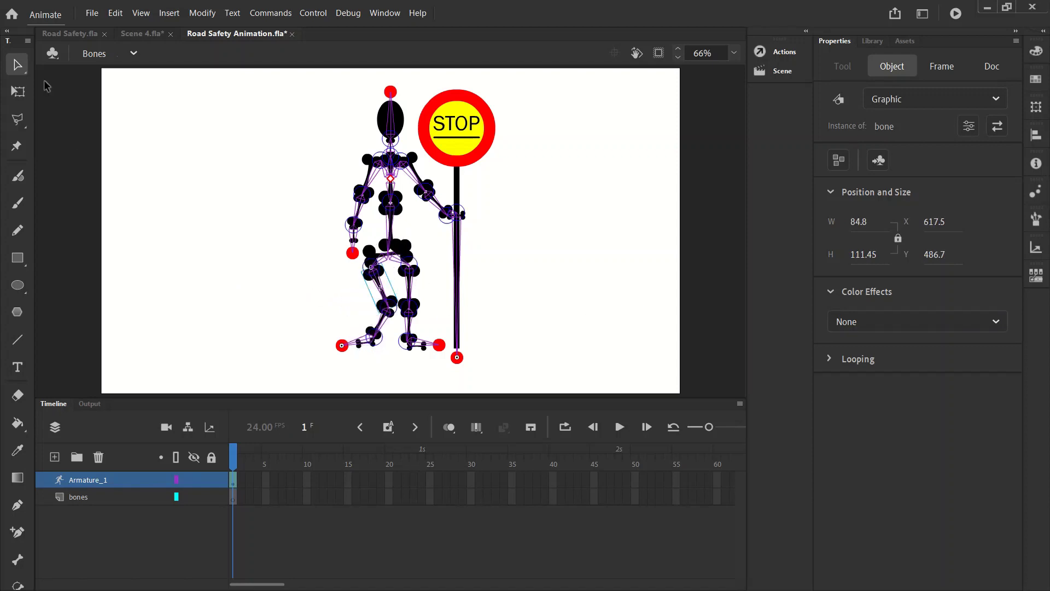
{"action": "left_click", "coordinate": [116, 13]}
{"action": "left_click", "coordinate": [137, 28]}
{"action": "left_click", "coordinate": [116, 13]}
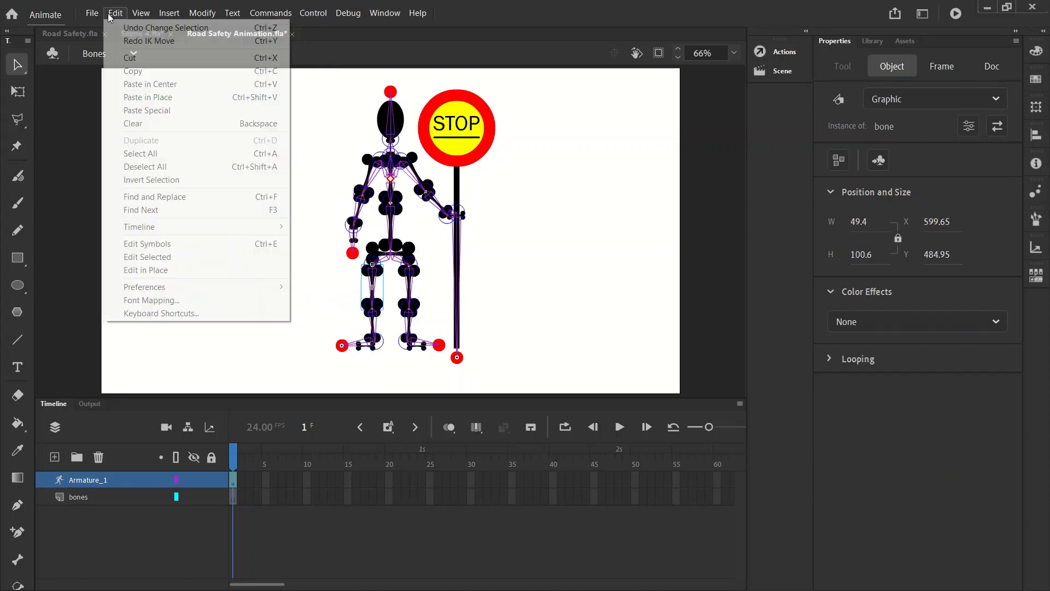
{"action": "left_click", "coordinate": [116, 27]}
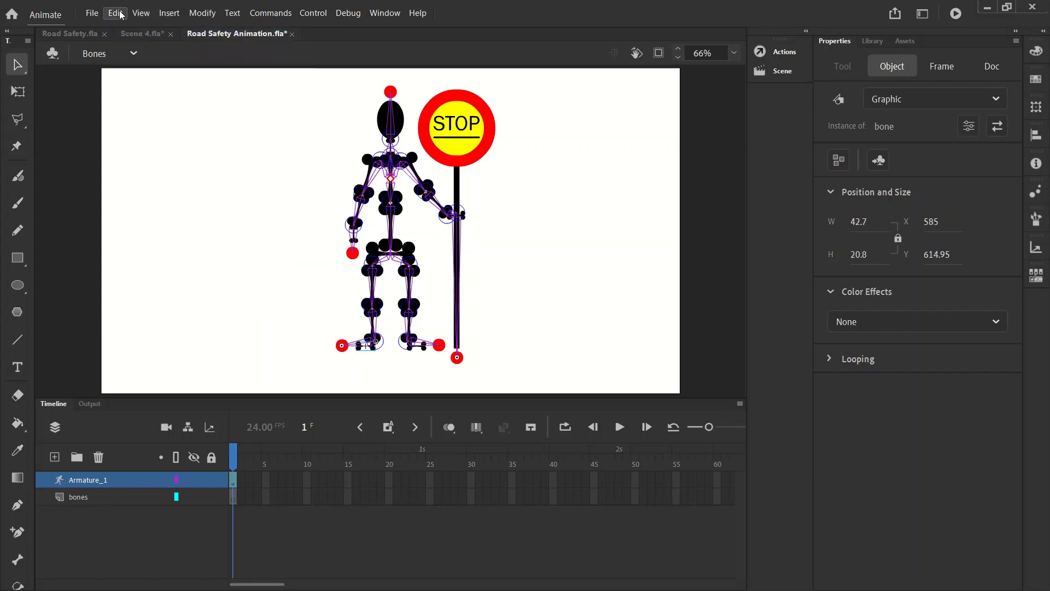
Undo the recent edits back through pinning the foot bone on the leg farther from the pole.
{"action": "left_click", "coordinate": [115, 13]}
{"action": "left_click", "coordinate": [125, 28]}
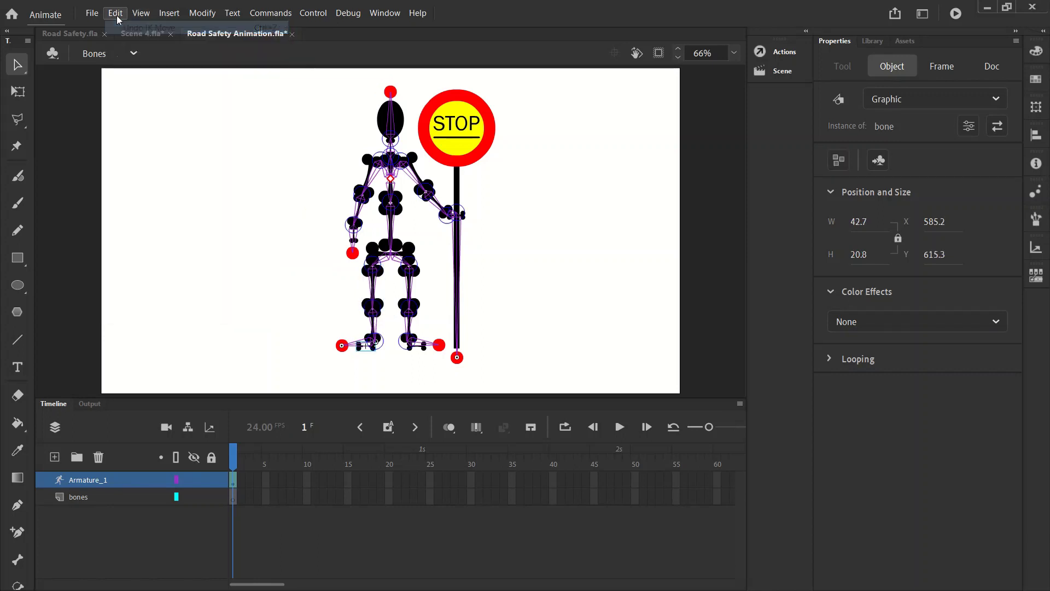
{"action": "left_click", "coordinate": [117, 13]}
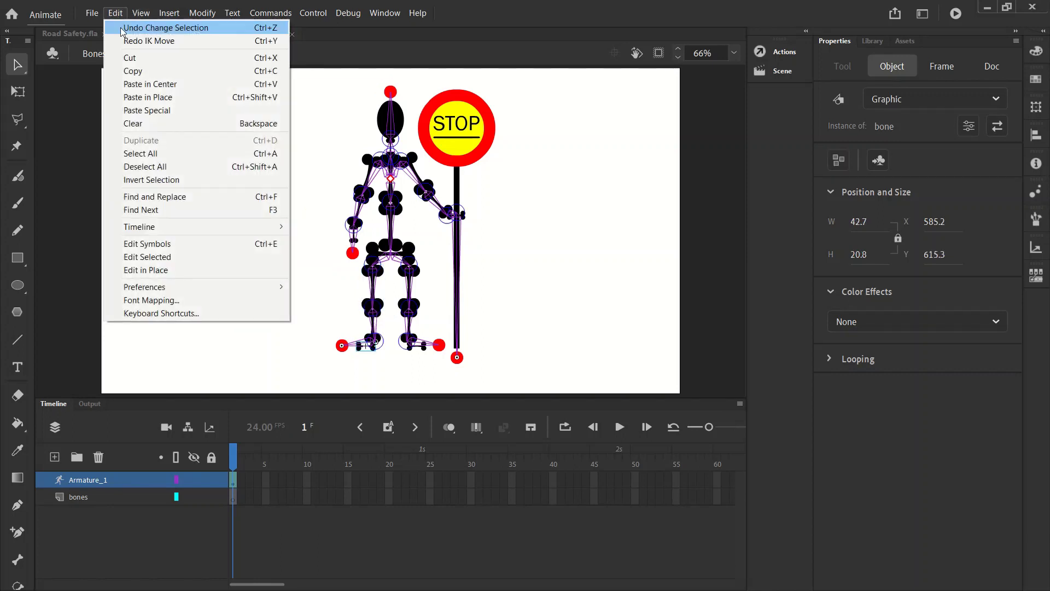
{"action": "left_click", "coordinate": [121, 27]}
{"action": "left_click", "coordinate": [117, 13]}
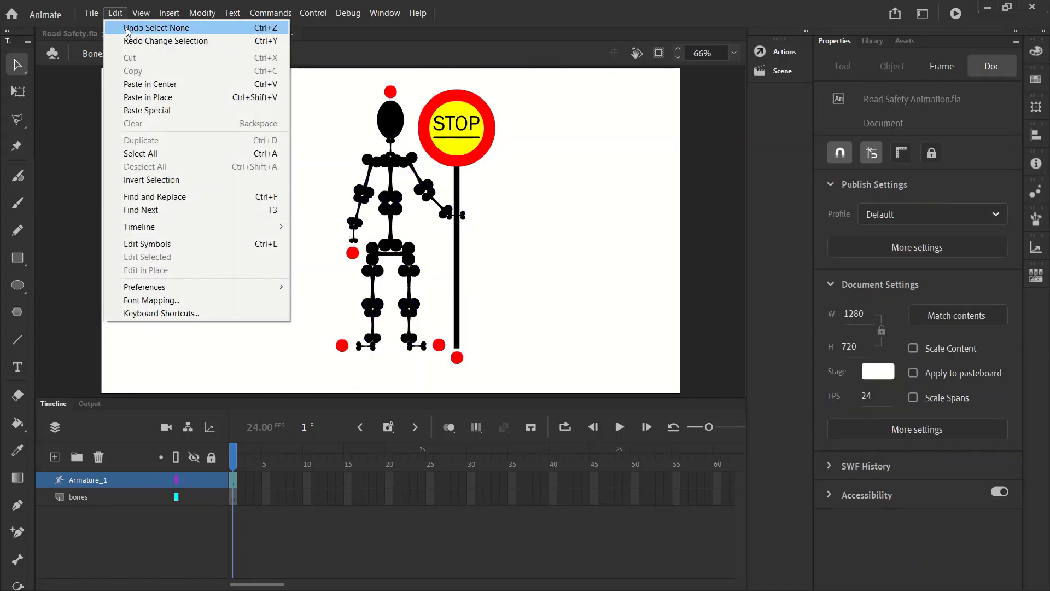
{"action": "left_click", "coordinate": [128, 29]}
{"action": "left_click", "coordinate": [115, 12]}
{"action": "left_click", "coordinate": [125, 28]}
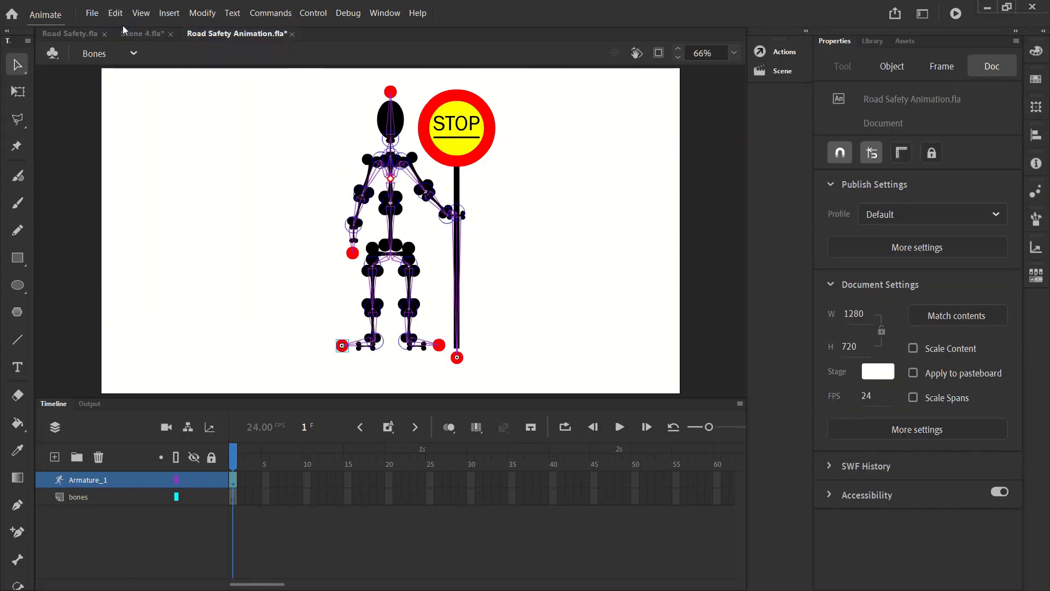
{"action": "left_click", "coordinate": [115, 13]}
{"action": "left_click", "coordinate": [132, 28]}
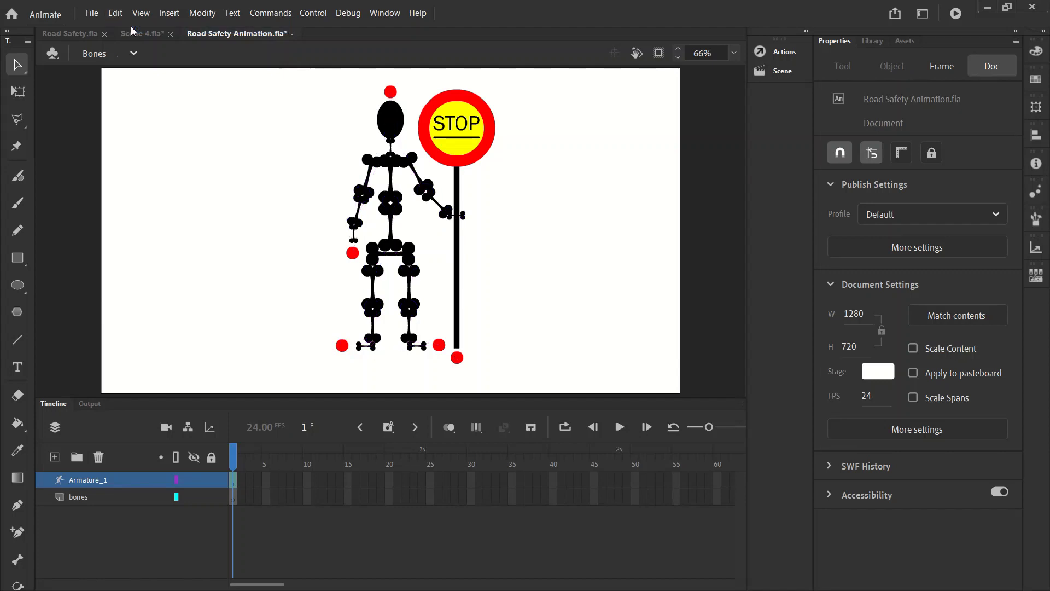
{"action": "left_click", "coordinate": [115, 13]}
{"action": "left_click", "coordinate": [127, 28]}
{"action": "left_click", "coordinate": [115, 12]}
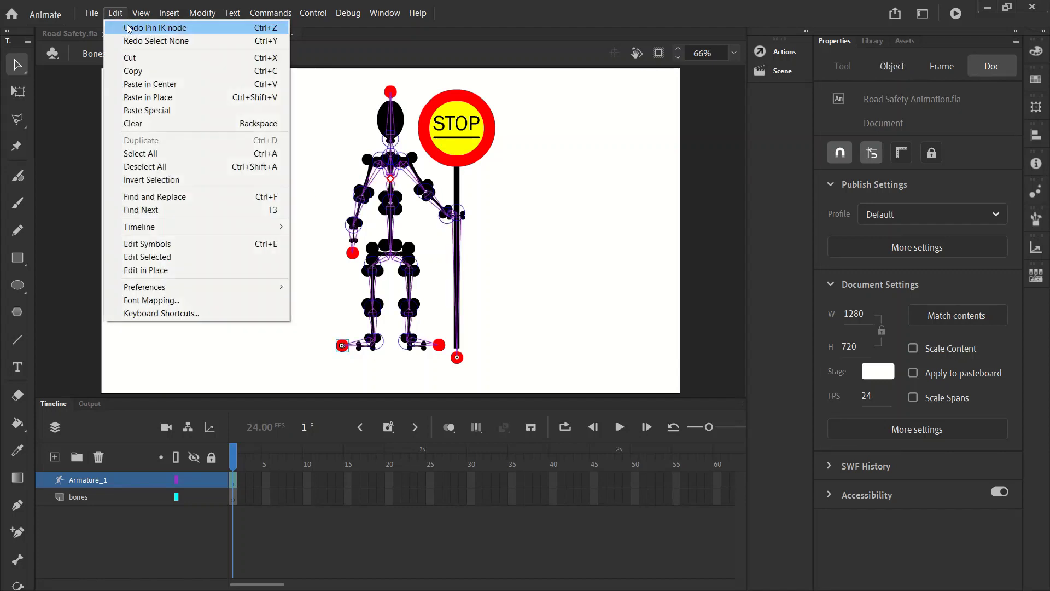
{"action": "left_click", "coordinate": [129, 27]}
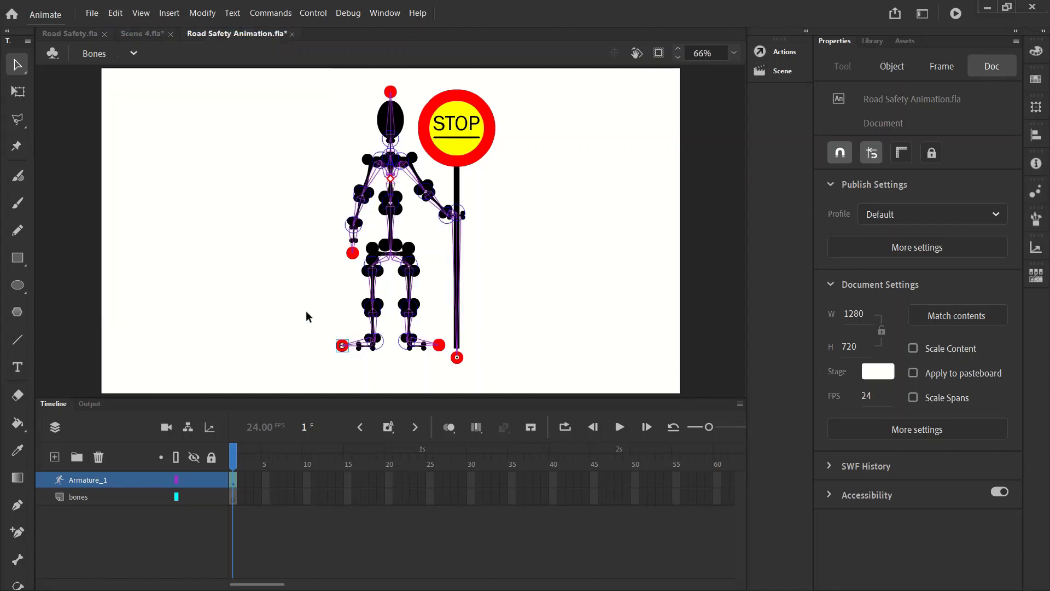
Test lifting the unpinned foot out and up by its control point, undo the move, and clear the selection.
{"action": "left_click_drag", "start_coordinate": [342, 345], "coordinate": [273, 277]}
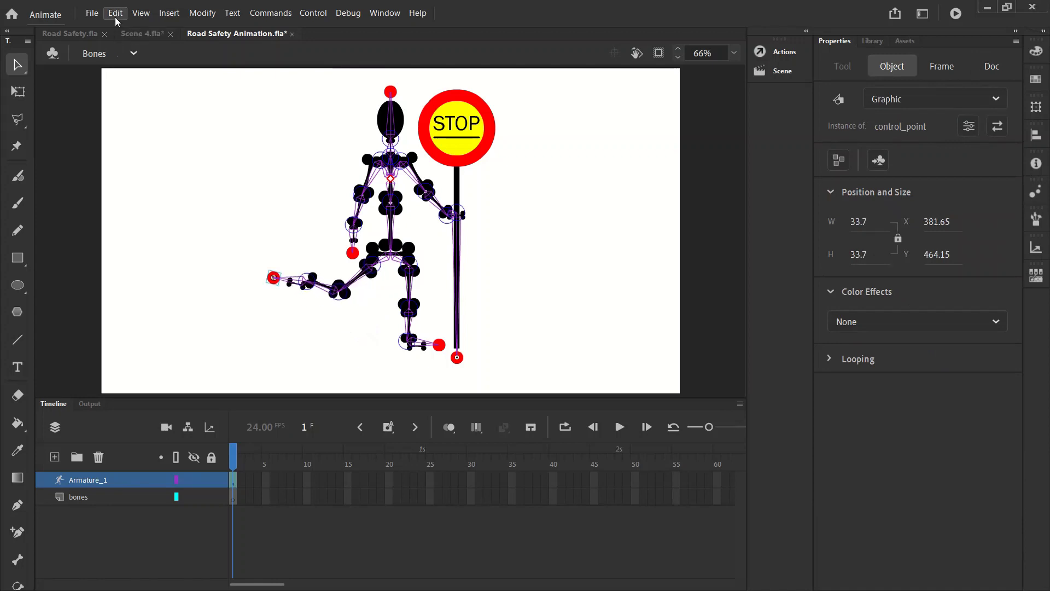
{"action": "left_click", "coordinate": [115, 13]}
{"action": "left_click", "coordinate": [125, 27]}
{"action": "left_click", "coordinate": [556, 225]}
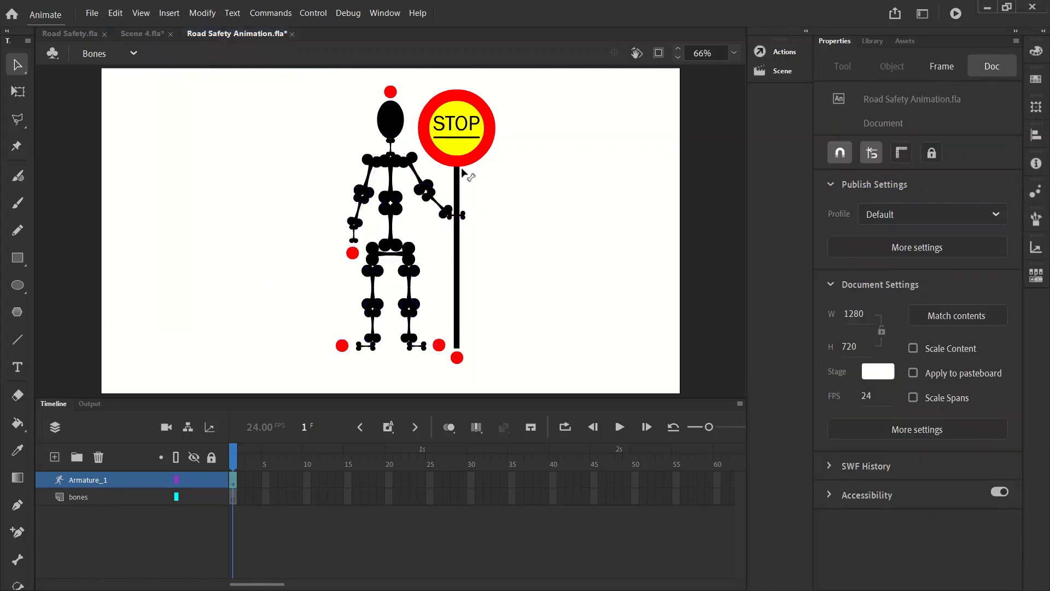
Test swinging the stop sign to both sides around the pinned stick end, undoing the moves.
{"action": "left_click_drag", "start_coordinate": [492, 156], "coordinate": [658, 234]}
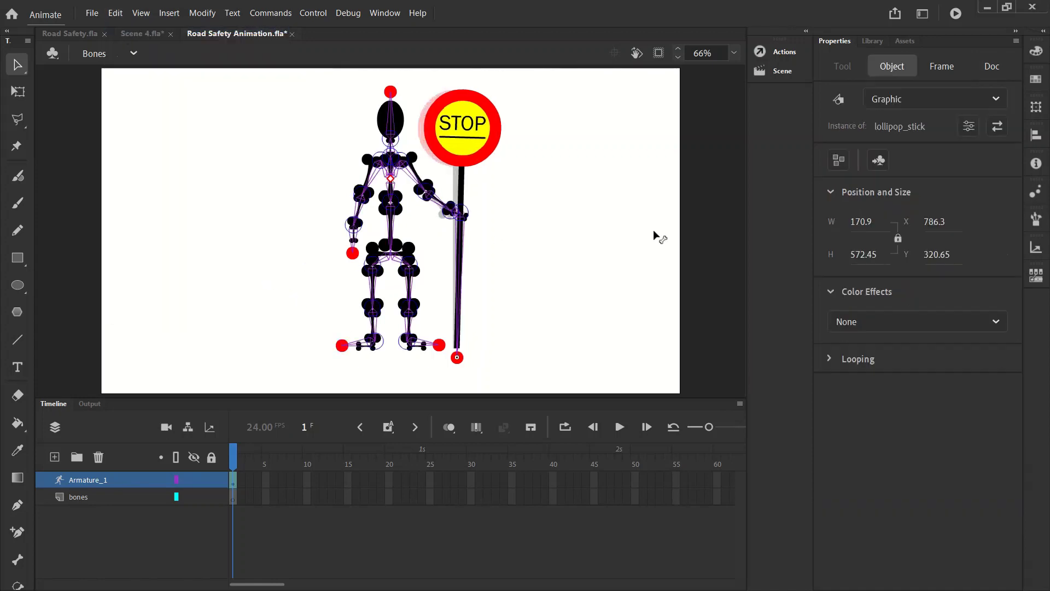
{"action": "left_click", "coordinate": [116, 12]}
{"action": "left_click", "coordinate": [121, 28]}
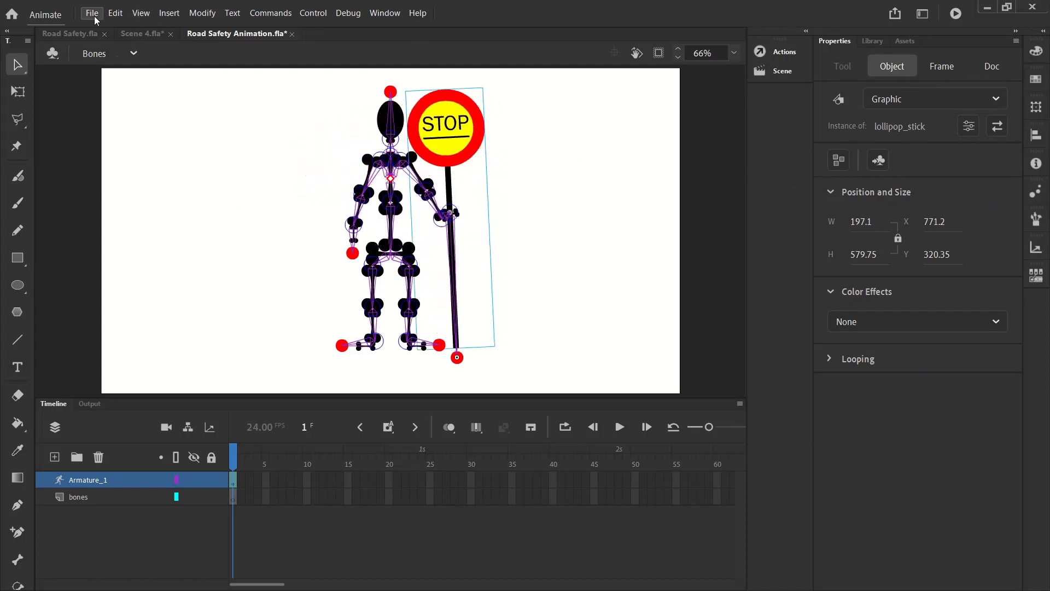
{"action": "left_click", "coordinate": [115, 13]}
{"action": "left_click", "coordinate": [126, 24]}
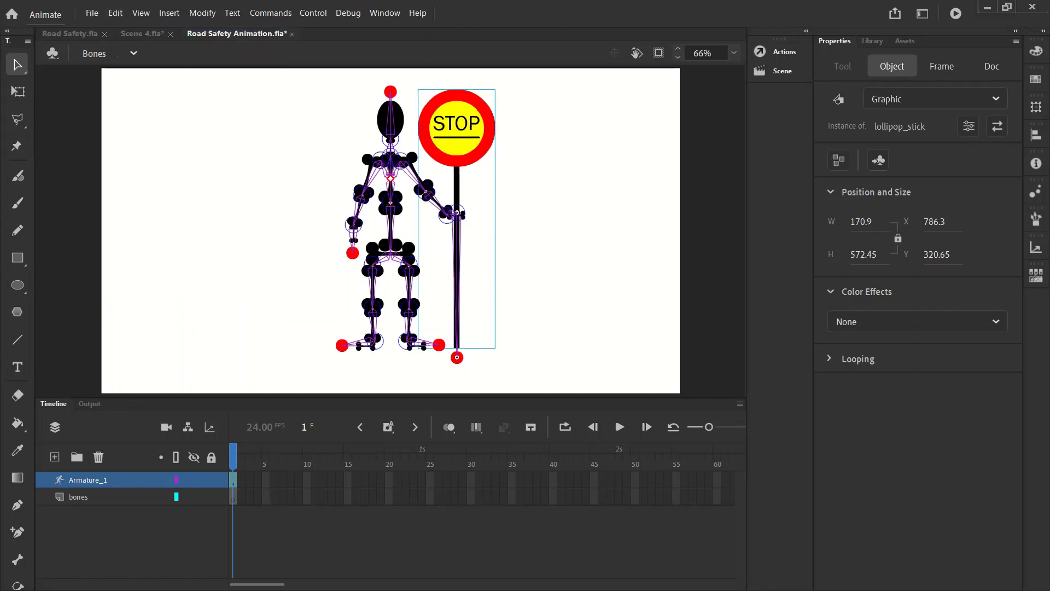
Test pulling the free hand's control point across the body toward the pole, and undo the move.
{"action": "left_click", "coordinate": [246, 143]}
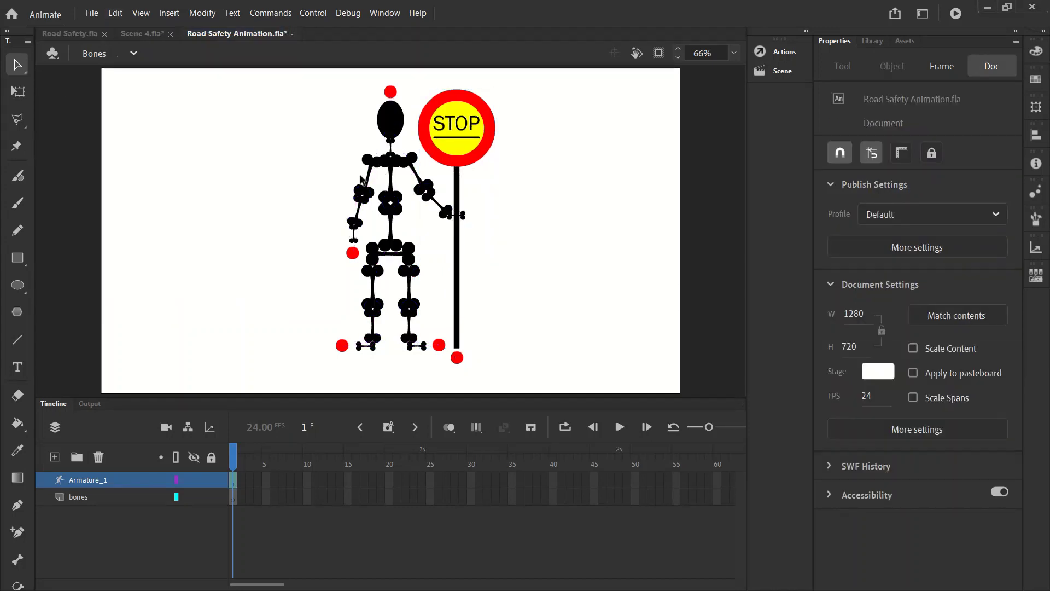
{"action": "left_click", "coordinate": [361, 223]}
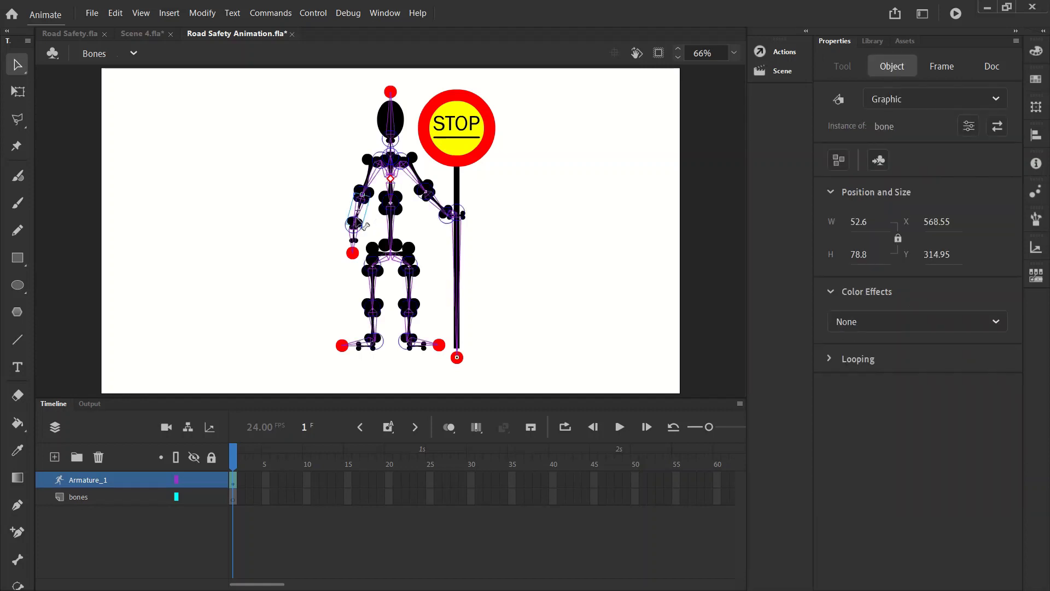
{"action": "left_click", "coordinate": [313, 195]}
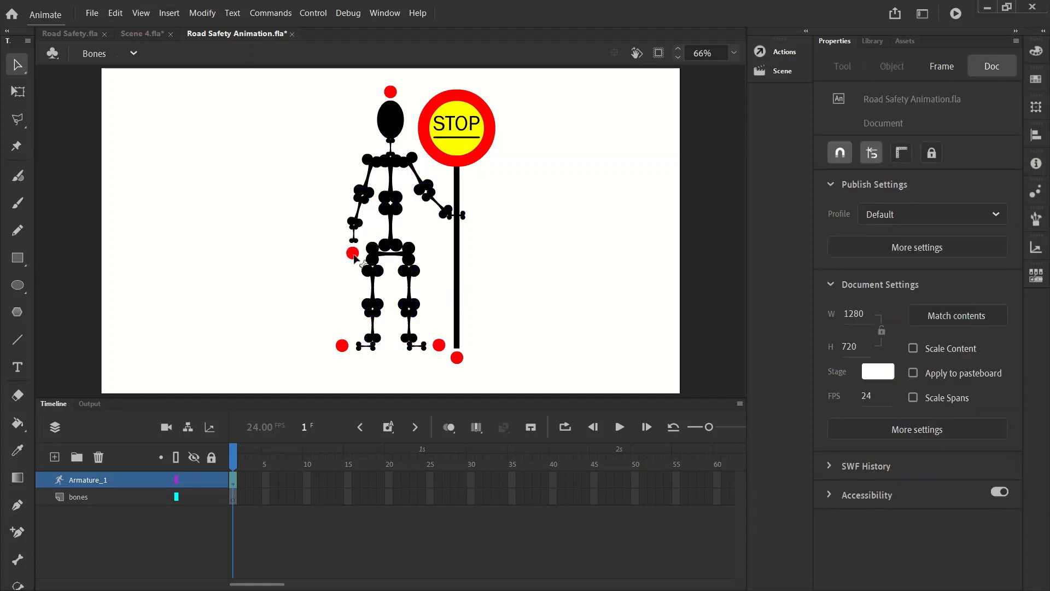
{"action": "left_click_drag", "start_coordinate": [354, 254], "coordinate": [520, 235]}
{"action": "left_click", "coordinate": [115, 12]}
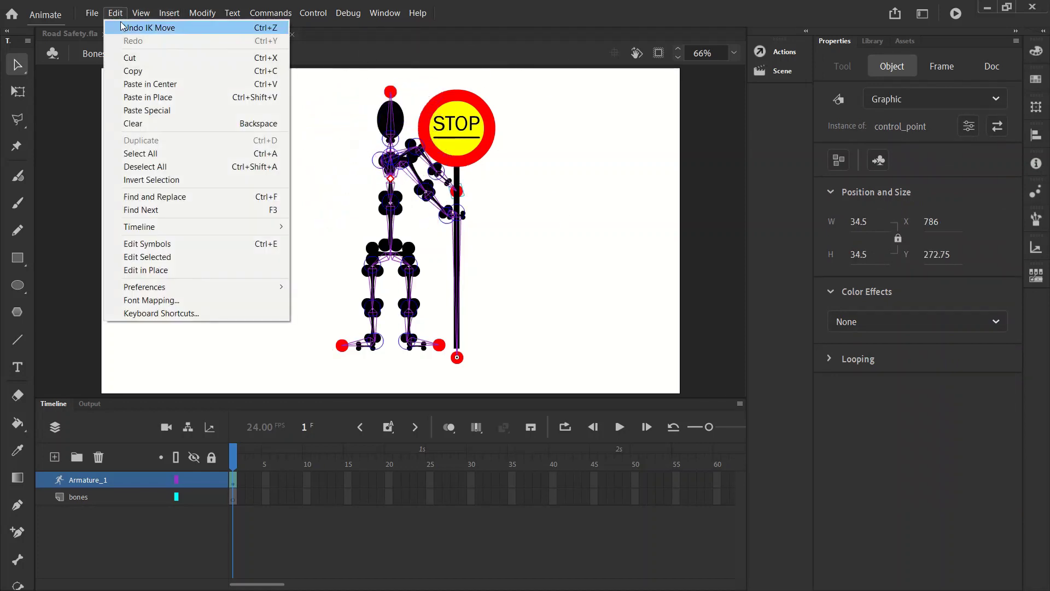
{"action": "left_click", "coordinate": [149, 28]}
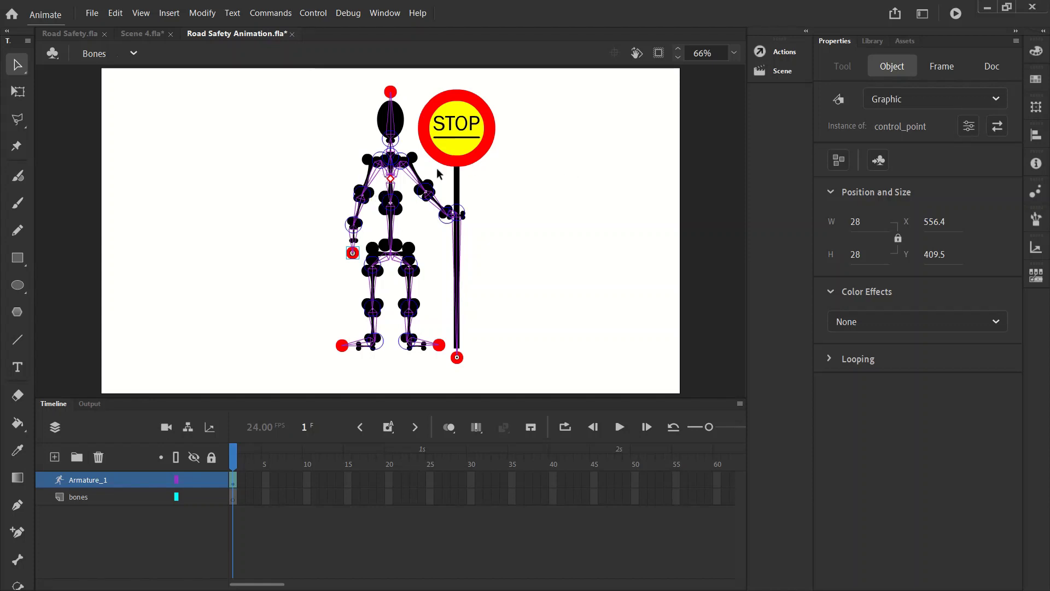
Constrain the head bone's joint rotation with a left offset of -45° and a right offset of 45°.
{"action": "left_click", "coordinate": [374, 174]}
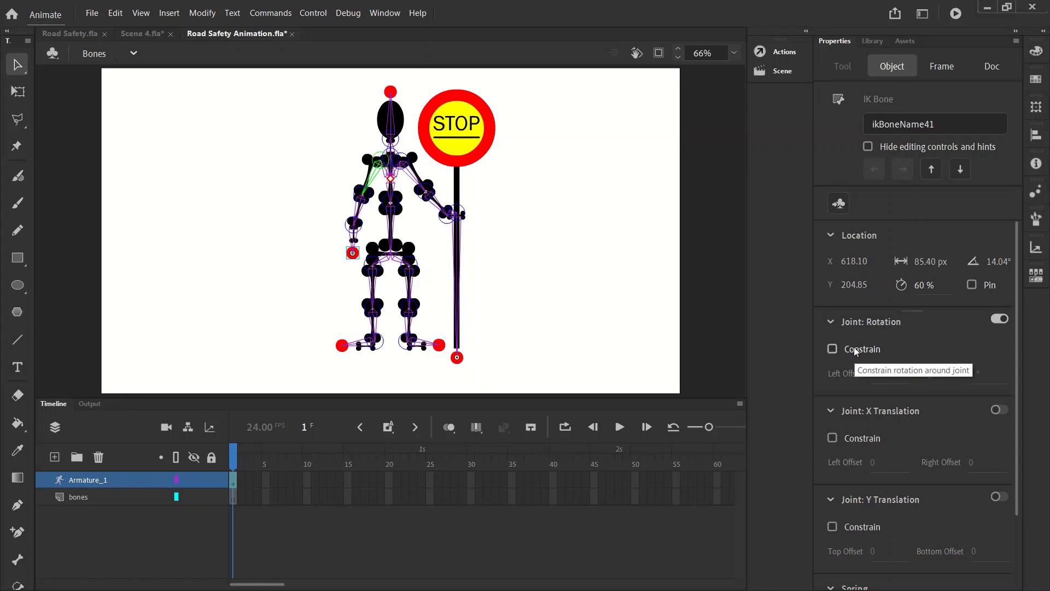
{"action": "left_click", "coordinate": [245, 240]}
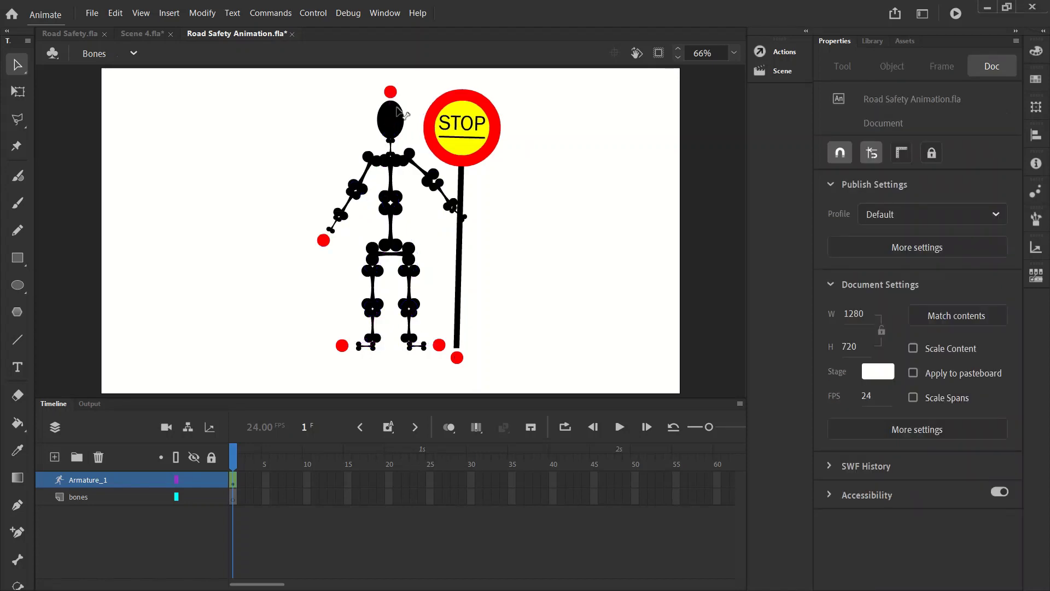
{"action": "left_click", "coordinate": [396, 115]}
{"action": "left_click", "coordinate": [394, 109]}
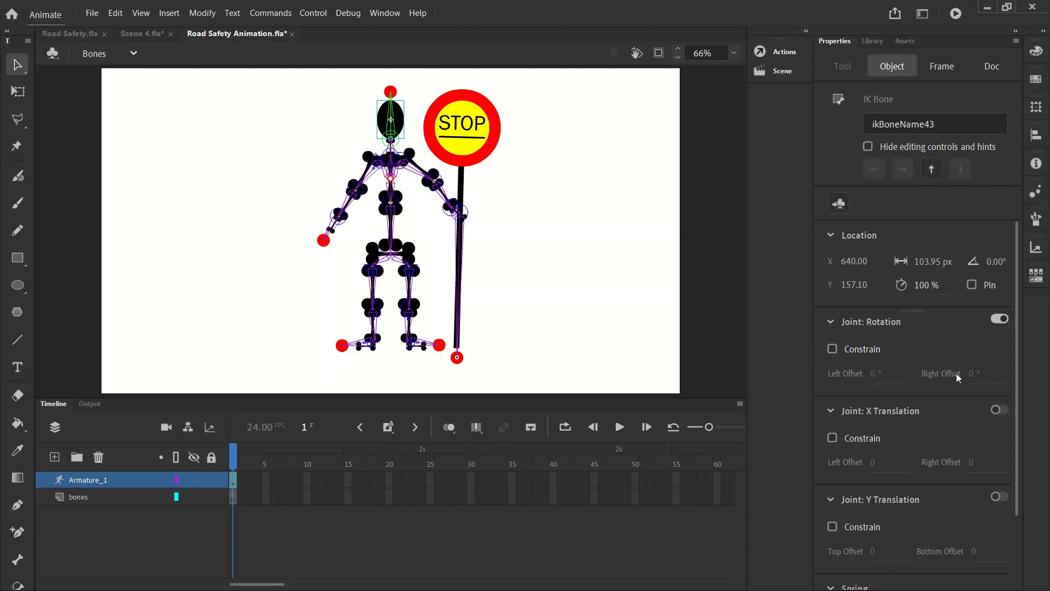
{"action": "left_click", "coordinate": [863, 351]}
Test the head's rotation limits by moving its control point toward and away from the pole, undoing each move.
{"action": "mouse_move", "coordinate": [390, 91]}
{"action": "left_mouse_down"}
{"action": "mouse_move", "coordinate": [389, 112]}
{"action": "mouse_move", "coordinate": [399, 96]}
{"action": "left_mouse_up"}
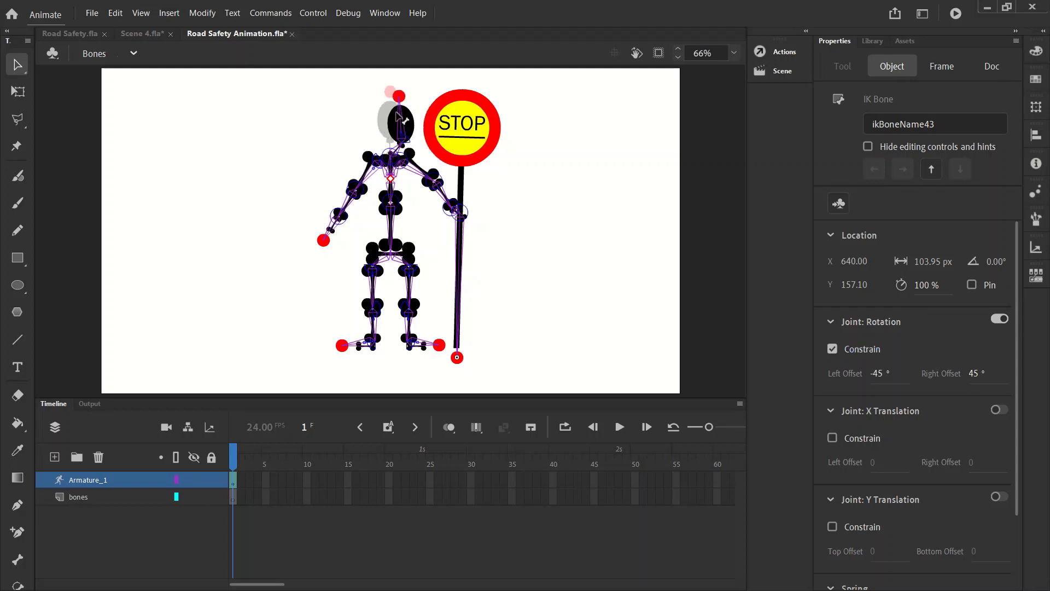
{"action": "left_click", "coordinate": [115, 13]}
{"action": "left_click", "coordinate": [131, 20]}
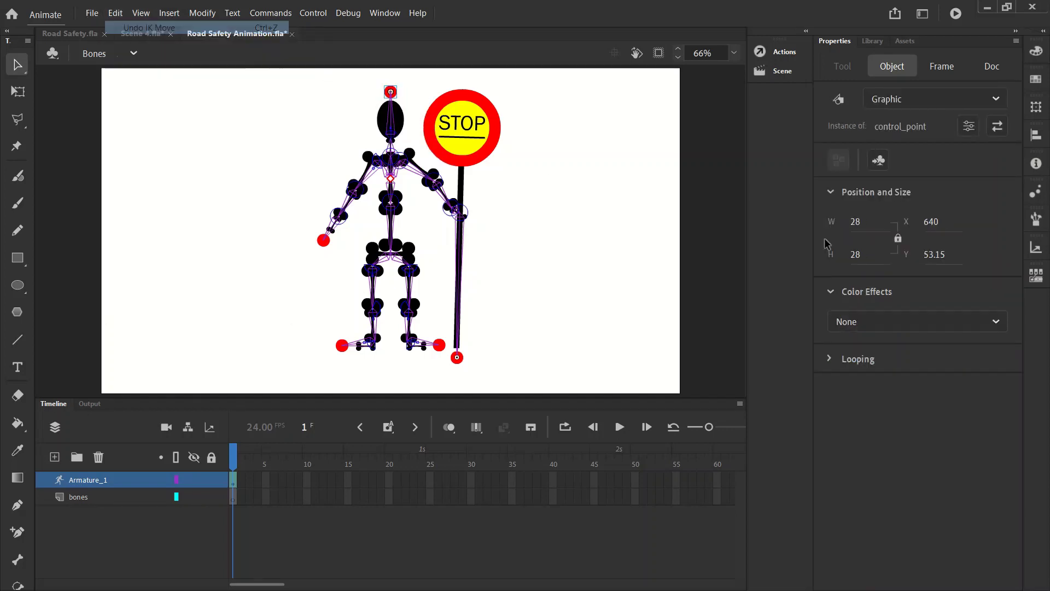
{"action": "left_click", "coordinate": [390, 120]}
{"action": "left_click", "coordinate": [391, 116]}
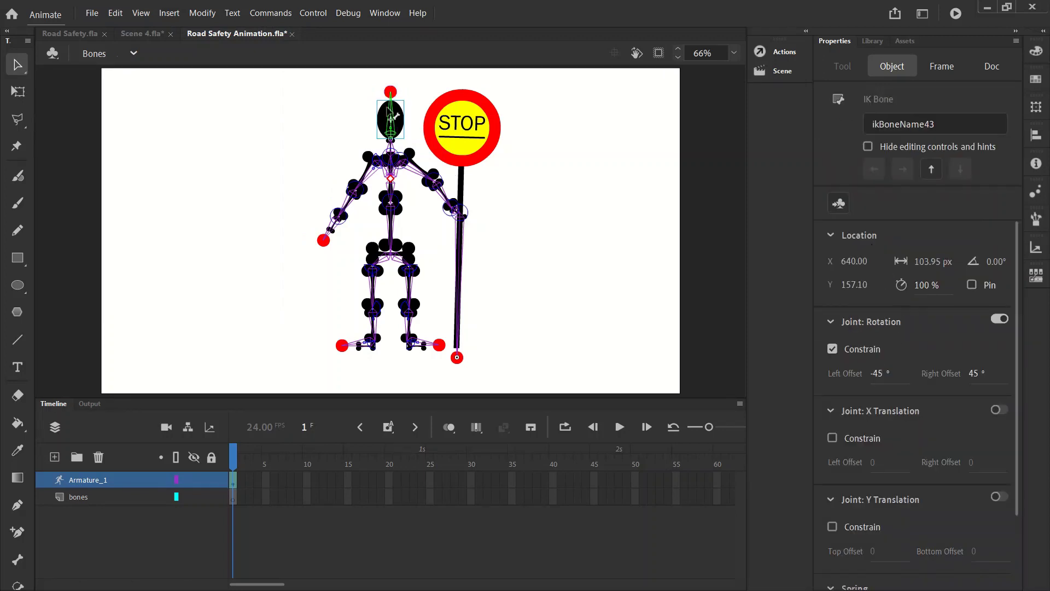
{"action": "left_click_drag", "start_coordinate": [390, 91], "coordinate": [339, 110]}
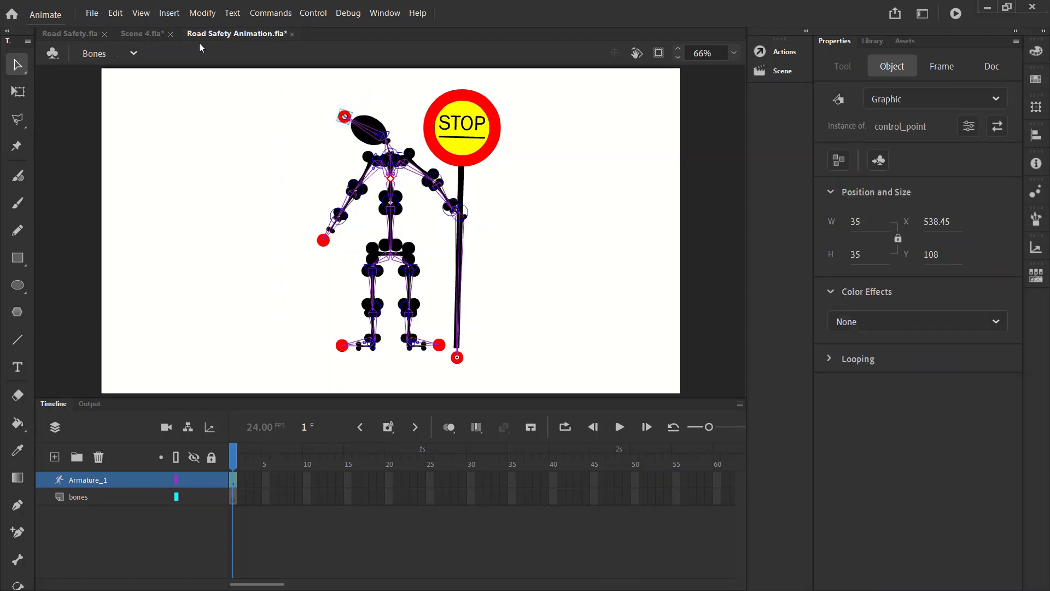
{"action": "left_click", "coordinate": [115, 13]}
{"action": "left_click", "coordinate": [132, 20]}
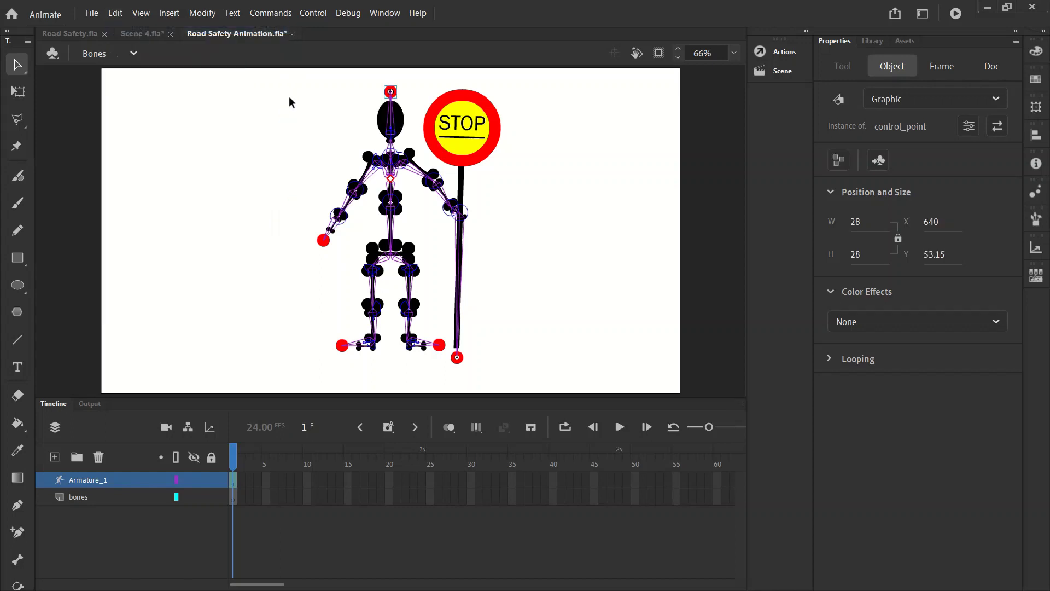
Test tilting the head slightly toward the stop sign once more, and undo the move.
{"action": "left_click", "coordinate": [390, 122]}
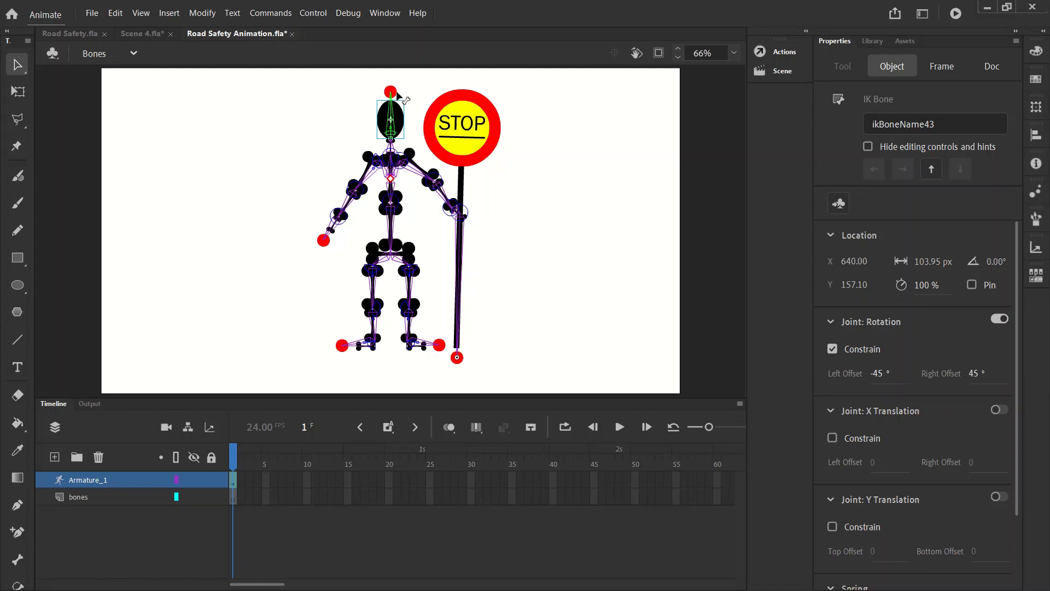
{"action": "left_click_drag", "start_coordinate": [397, 94], "coordinate": [399, 64]}
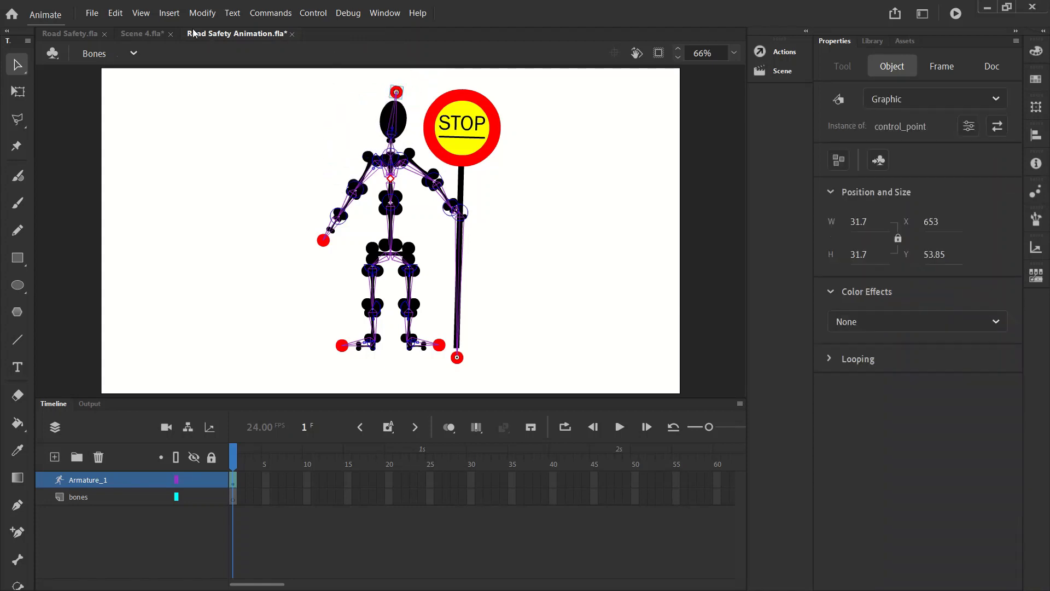
{"action": "left_click", "coordinate": [123, 12]}
{"action": "left_click", "coordinate": [143, 28]}
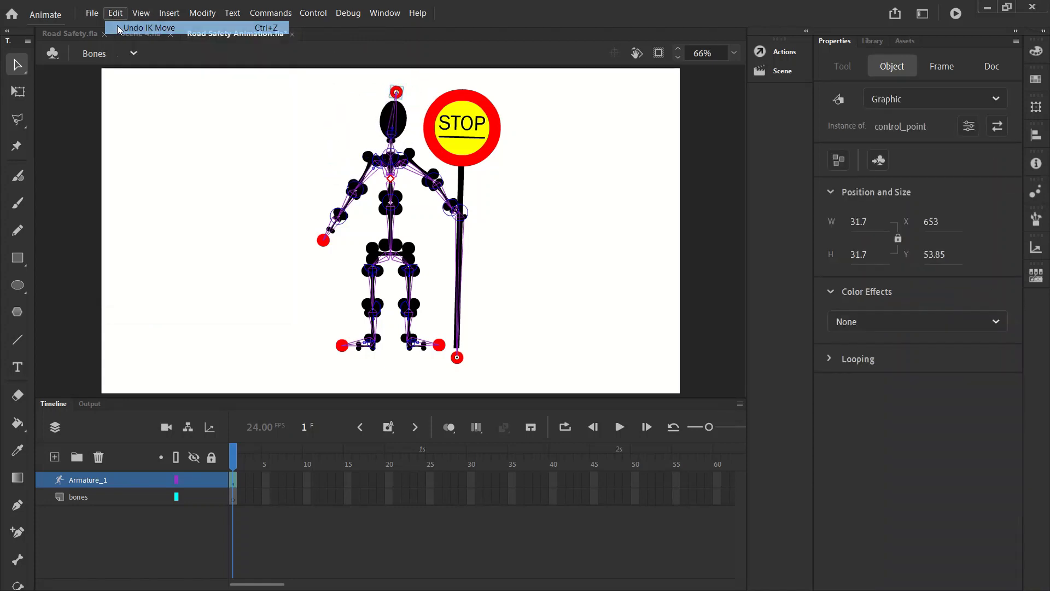
Try constraining the joint rotation of the free arm's upper bone, and test it by moving the hand's control point.
{"action": "left_click", "coordinate": [260, 159]}
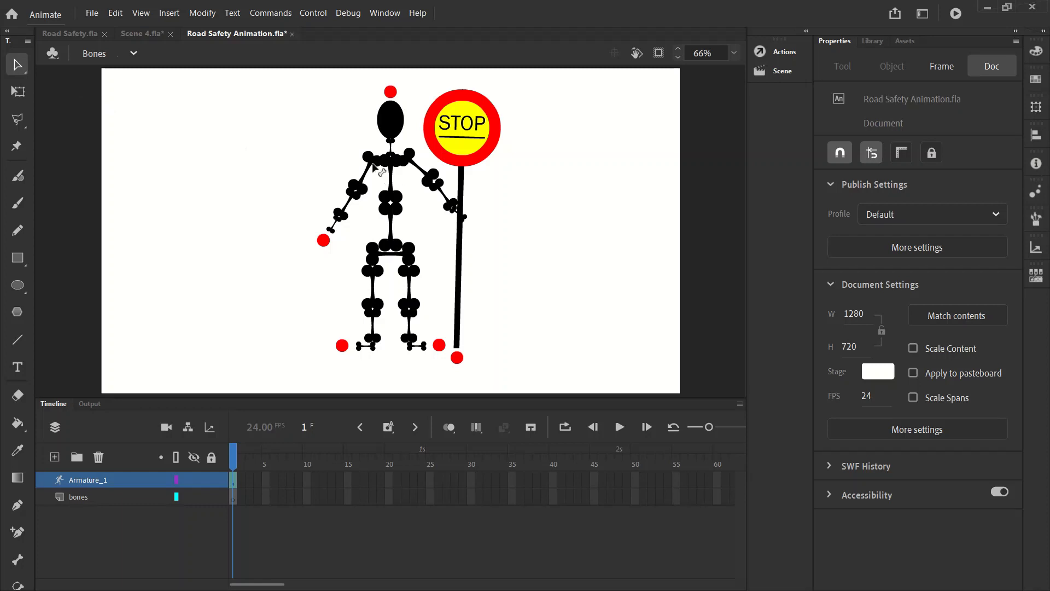
{"action": "left_click", "coordinate": [375, 167]}
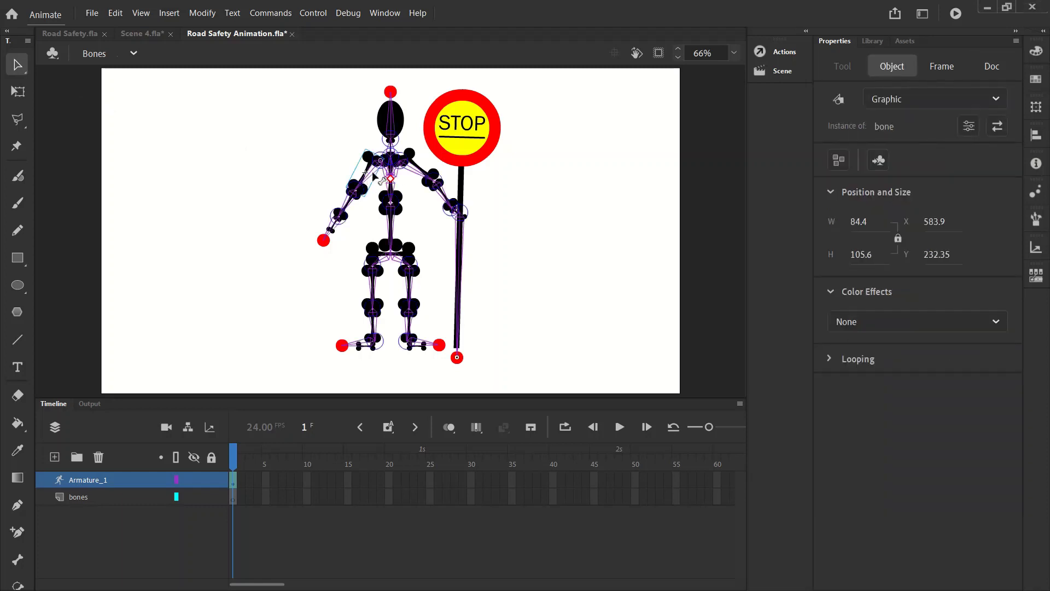
{"action": "left_click", "coordinate": [372, 173]}
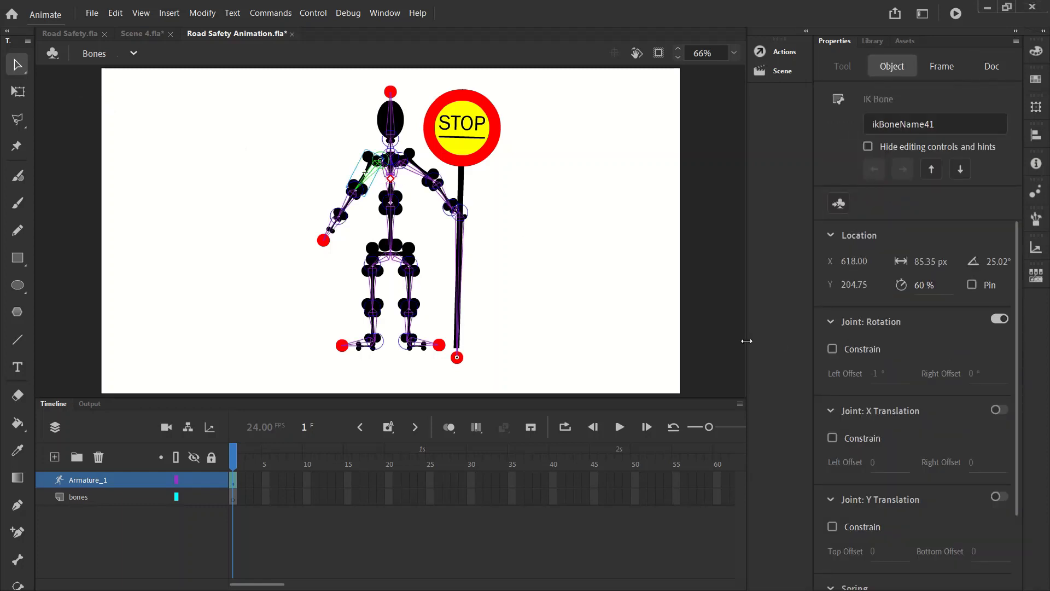
{"action": "left_click", "coordinate": [832, 349]}
{"action": "left_click_drag", "start_coordinate": [321, 242], "coordinate": [185, 426]}
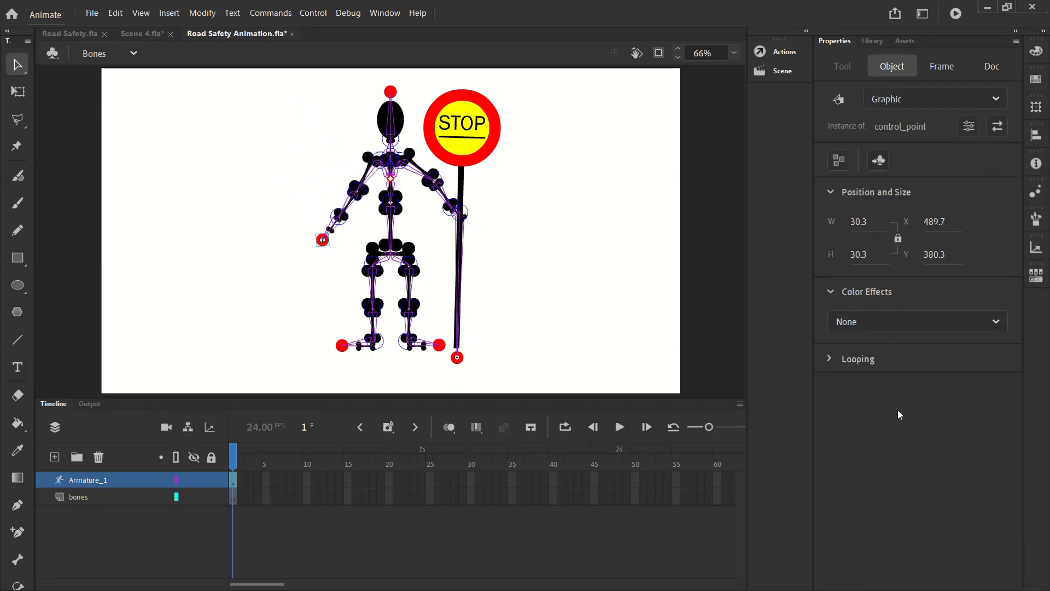
Constrain the free upper arm bone's joint rotation with a right offset of 80°, and clear the selection.
{"action": "left_click", "coordinate": [384, 188]}
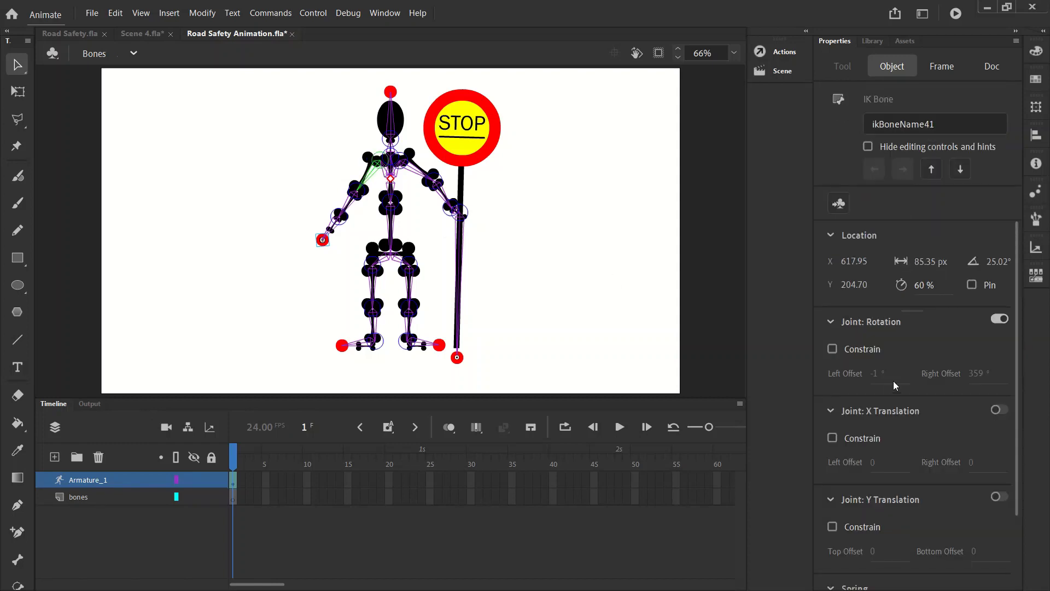
{"action": "left_click", "coordinate": [842, 354]}
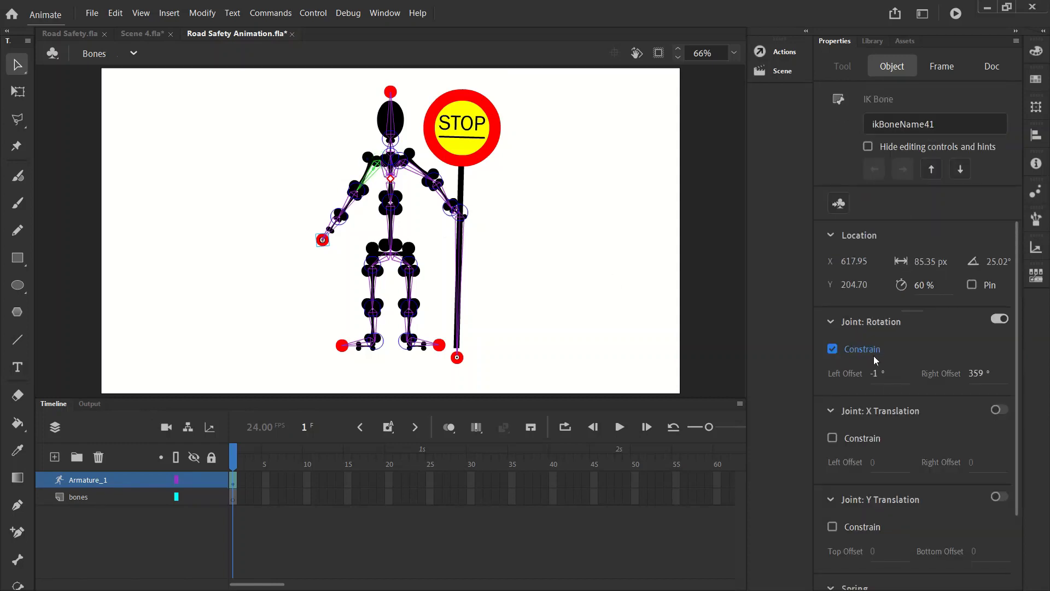
{"action": "left_click", "coordinate": [980, 373]}
{"action": "type", "text": "80"}
{"action": "key", "text": "Return"}
{"action": "left_click", "coordinate": [252, 234]}
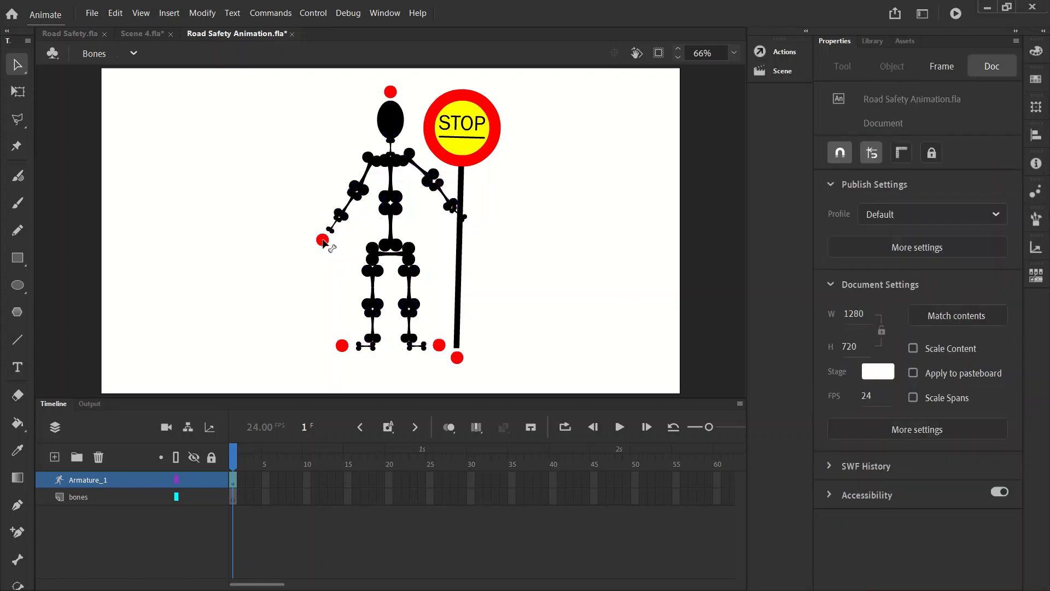
Set the left rotation offset of the free upper arm bone to -80°.
{"action": "left_click_drag", "start_coordinate": [323, 240], "coordinate": [290, 277]}
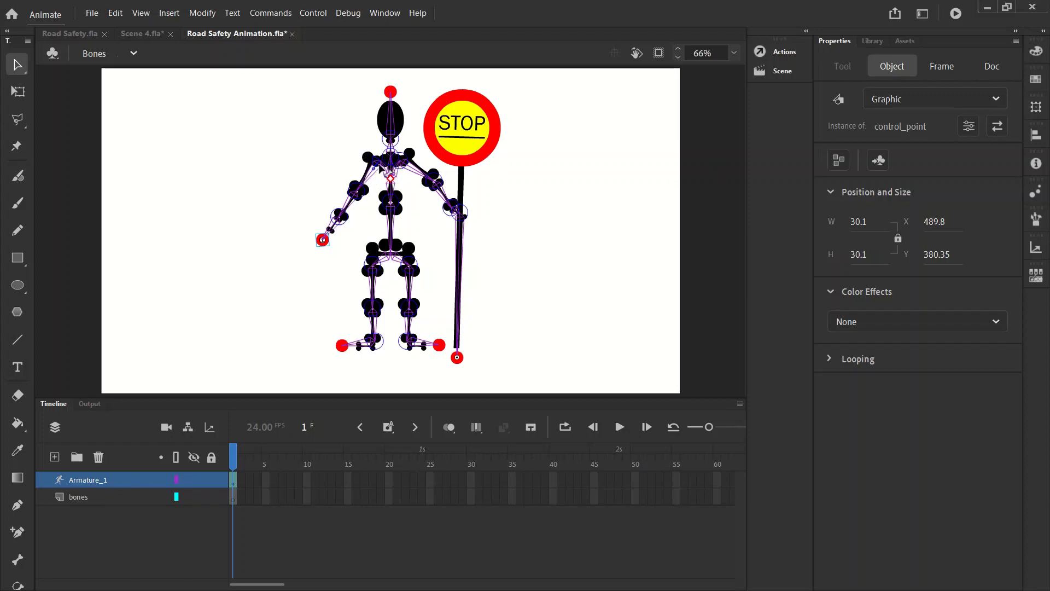
{"action": "left_click", "coordinate": [371, 180]}
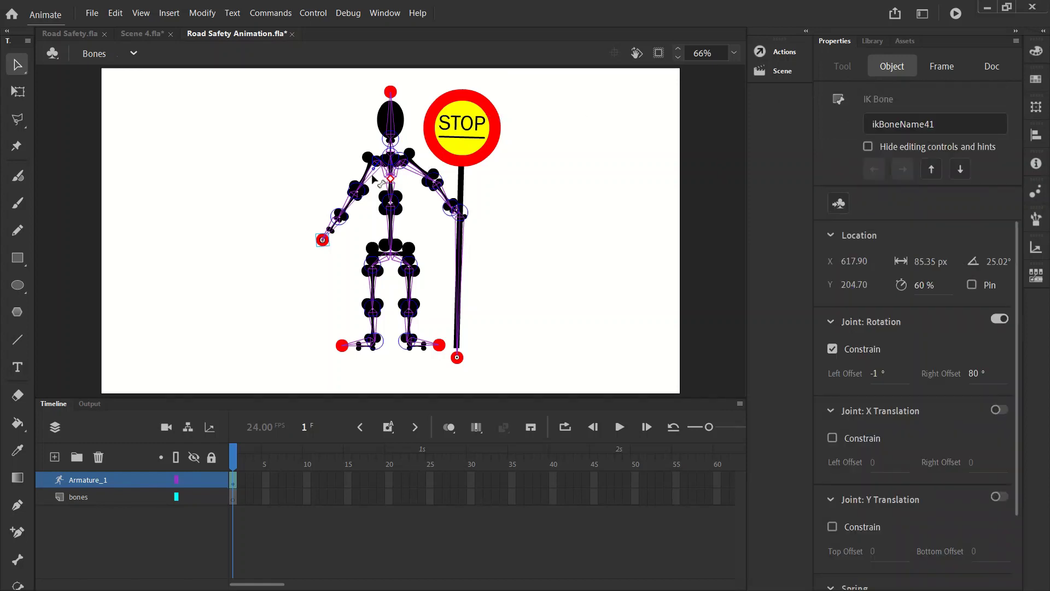
{"action": "left_click", "coordinate": [875, 376]}
{"action": "type", "text": "-80"}
{"action": "key", "text": "Return"}
Test the free arm's rotation limits by raising the hand's control point outward, and undo the move.
{"action": "left_click", "coordinate": [317, 234]}
{"action": "left_click_drag", "start_coordinate": [322, 239], "coordinate": [225, 176]}
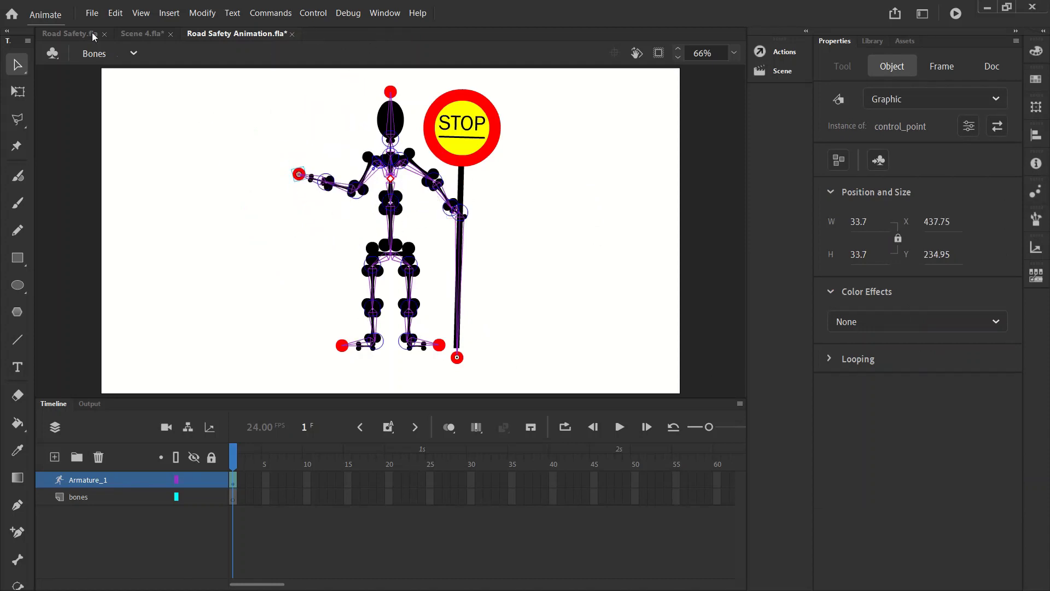
{"action": "left_click", "coordinate": [115, 13]}
{"action": "left_click", "coordinate": [159, 25]}
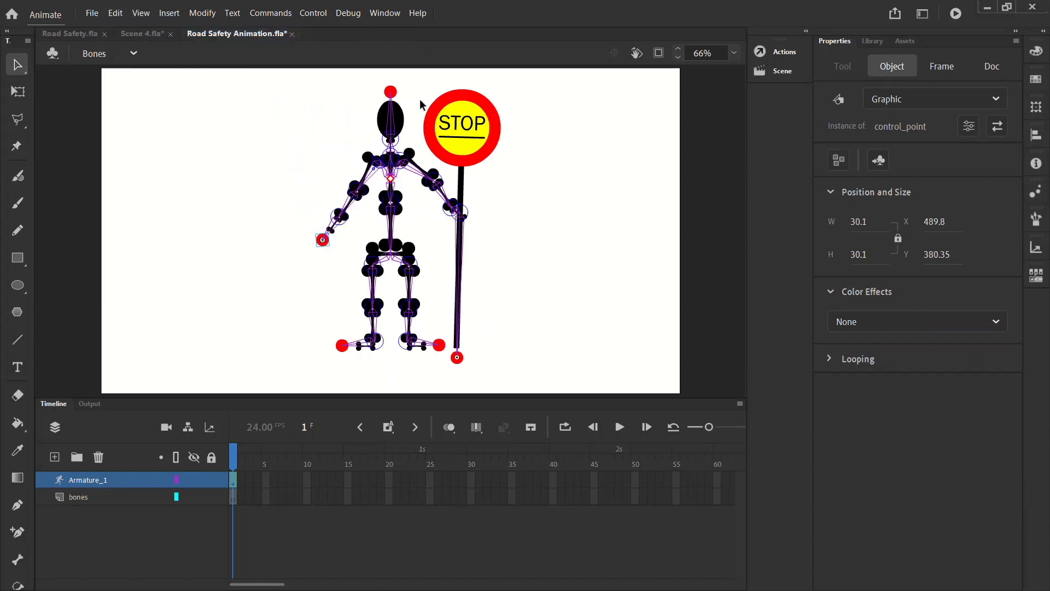
Test tilting the head far away from the stop sign by its control point, and undo the move.
{"action": "left_click", "coordinate": [391, 120]}
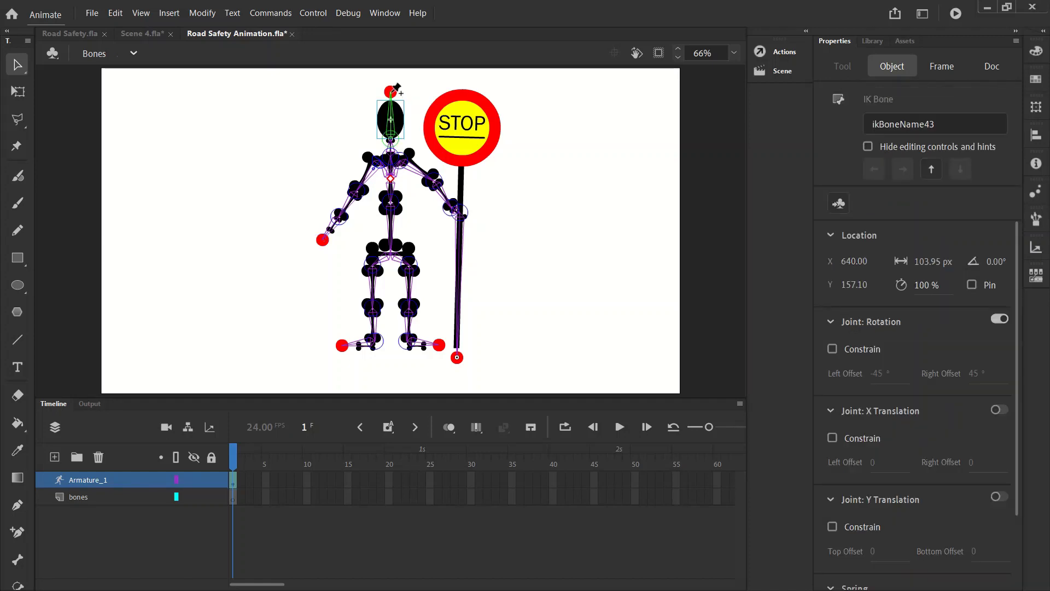
{"action": "left_click", "coordinate": [360, 97]}
{"action": "left_click_drag", "start_coordinate": [390, 91], "coordinate": [217, 83]}
{"action": "left_click", "coordinate": [115, 12]}
{"action": "left_click", "coordinate": [129, 25]}
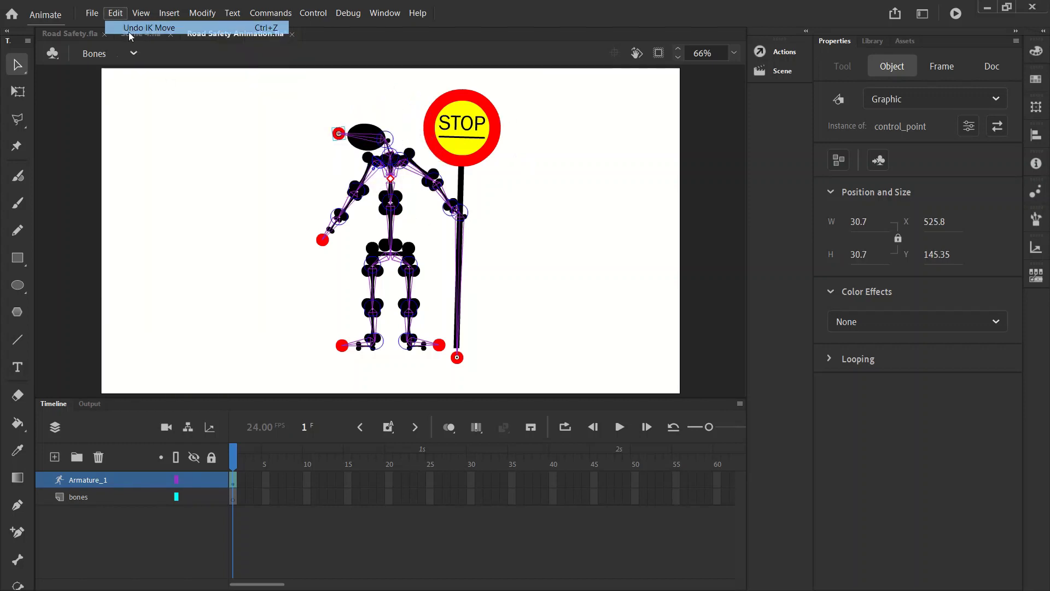
{"action": "left_click", "coordinate": [252, 115]}
Zoom the stage to 200% and select the neck bone between the head and shoulders.
{"action": "left_click", "coordinate": [392, 157]}
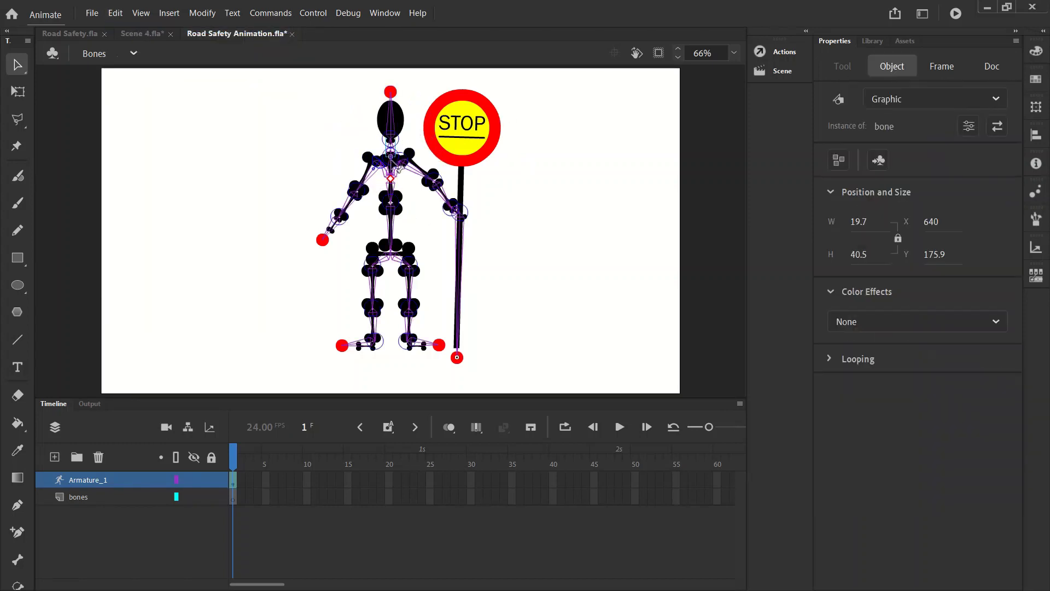
{"action": "left_click", "coordinate": [733, 53]}
{"action": "left_click", "coordinate": [753, 173]}
{"action": "left_click", "coordinate": [402, 224]}
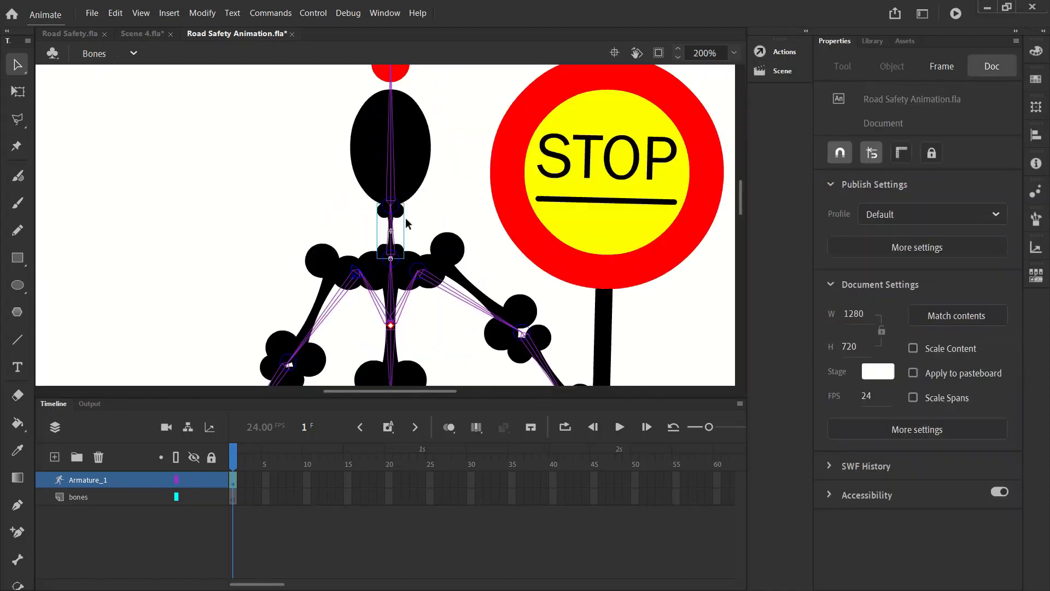
{"action": "left_click", "coordinate": [393, 245]}
{"action": "left_click", "coordinate": [392, 243]}
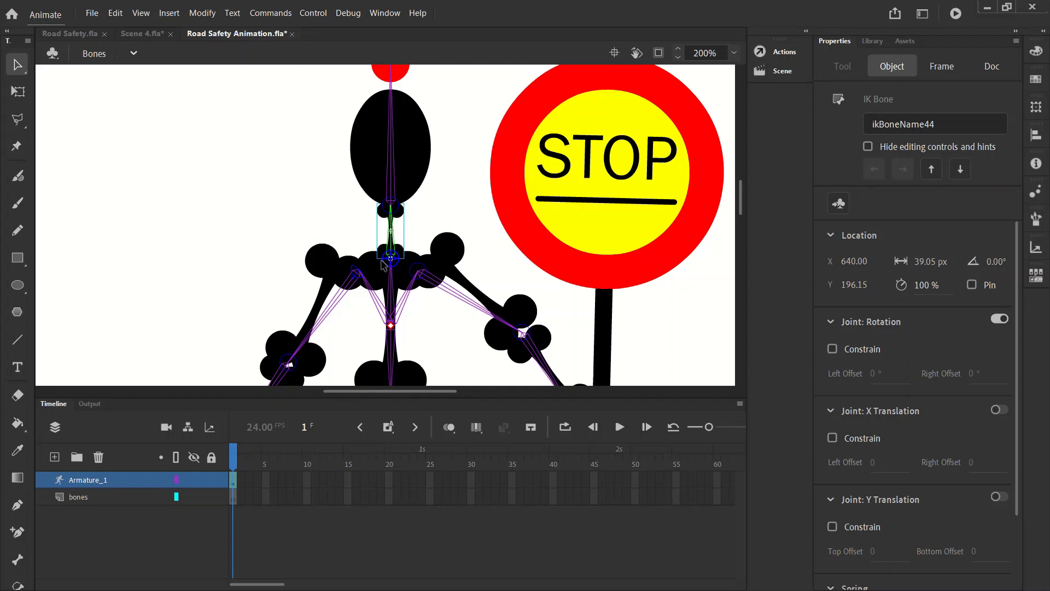
Draw a trial line on the bones layer from the neck's base up past the free shoulder, and undo it.
{"action": "left_click", "coordinate": [17, 339]}
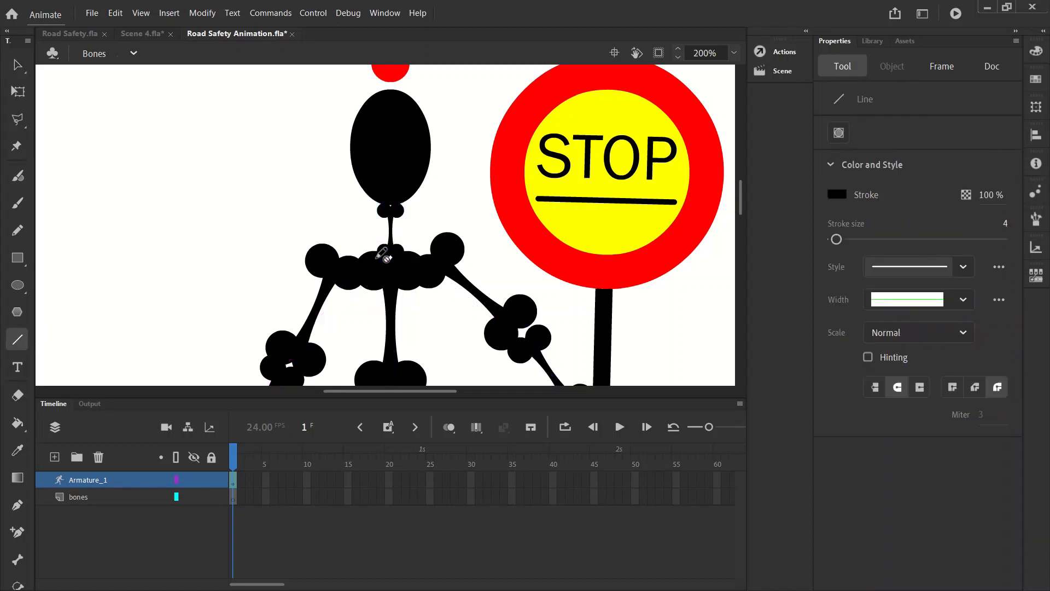
{"action": "left_click", "coordinate": [335, 224]}
{"action": "left_click", "coordinate": [657, 322]}
{"action": "left_click", "coordinate": [237, 501]}
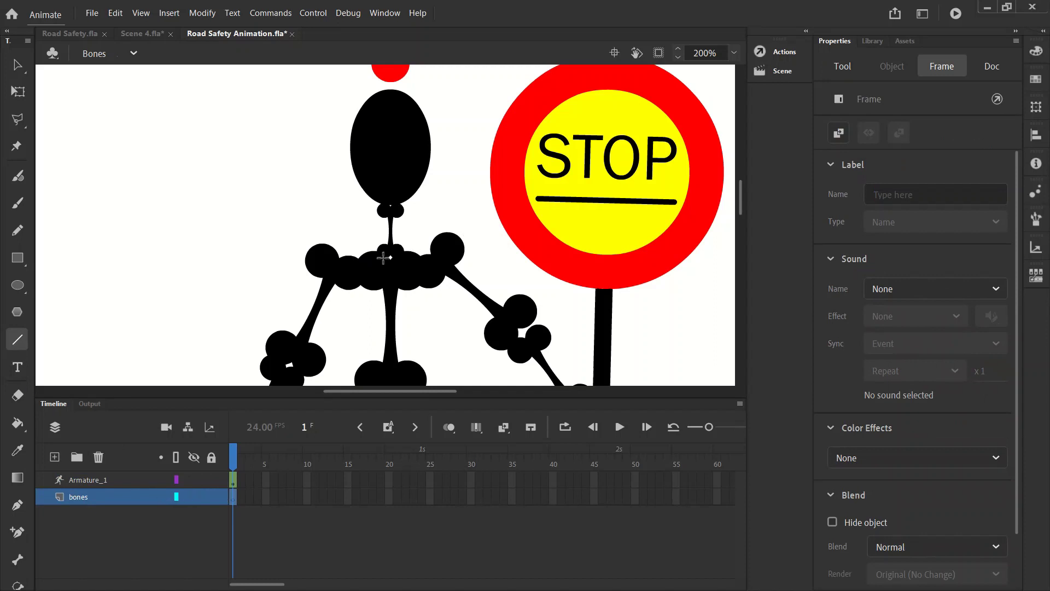
{"action": "left_click_drag", "start_coordinate": [384, 257], "coordinate": [223, 181]}
{"action": "left_click", "coordinate": [116, 13]}
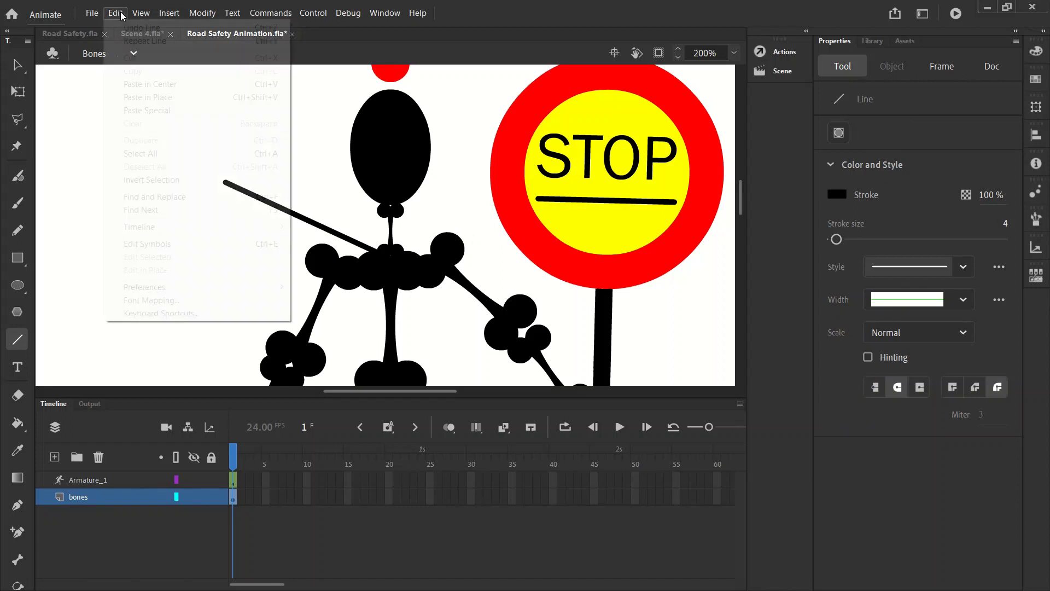
{"action": "left_click", "coordinate": [123, 28]}
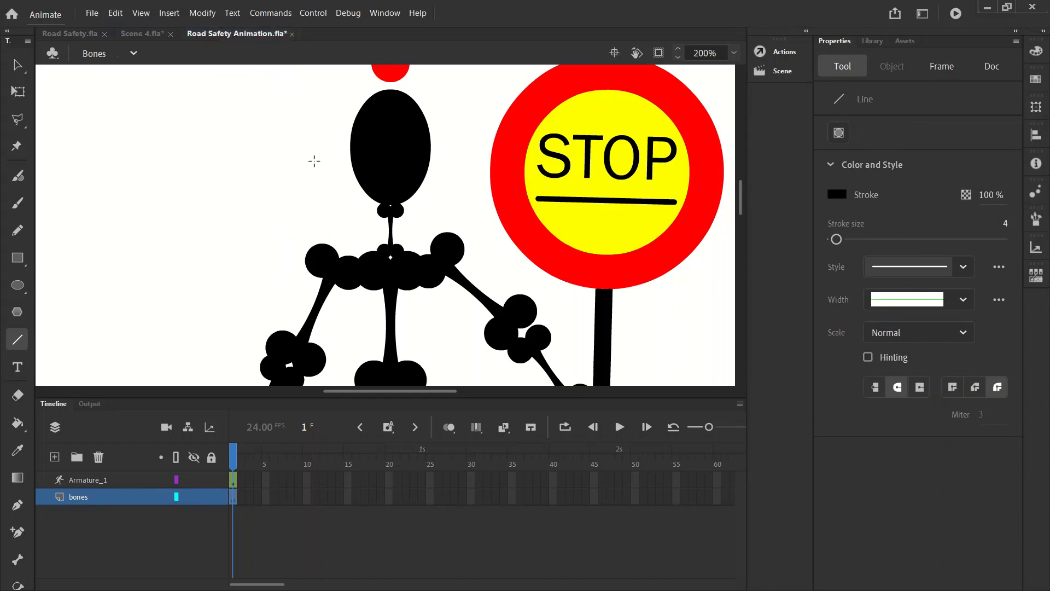
Constrain the neck bone's joint rotation with a left offset of -70° and a right offset of 70°.
{"action": "left_click", "coordinate": [16, 66]}
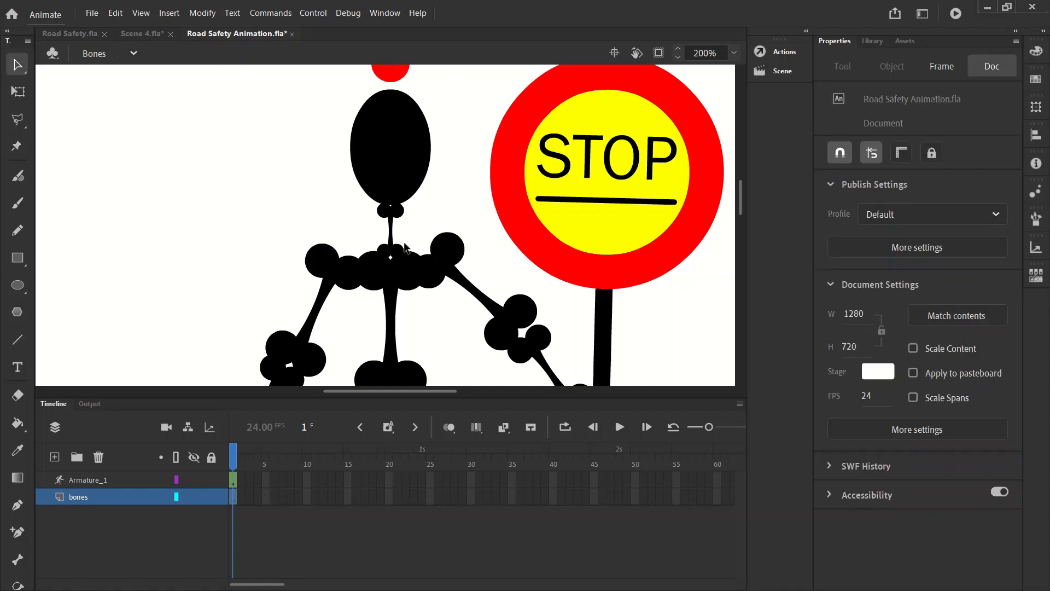
{"action": "left_click", "coordinate": [391, 242]}
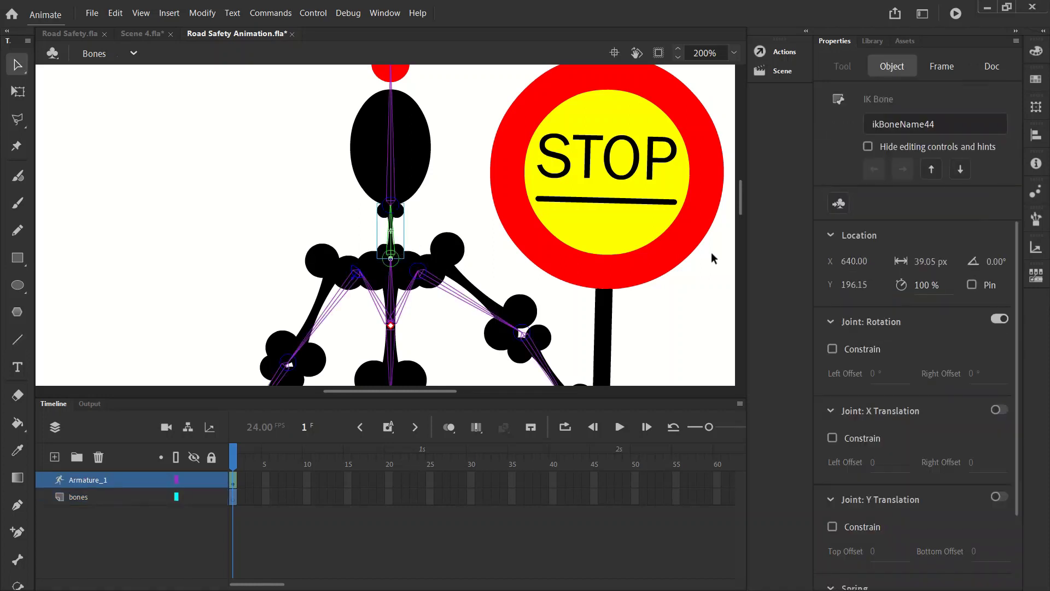
{"action": "left_click", "coordinate": [886, 378]}
{"action": "type", "text": "-70"}
{"action": "left_click", "coordinate": [968, 377]}
{"action": "type", "text": "70"}
{"action": "left_click", "coordinate": [244, 203]}
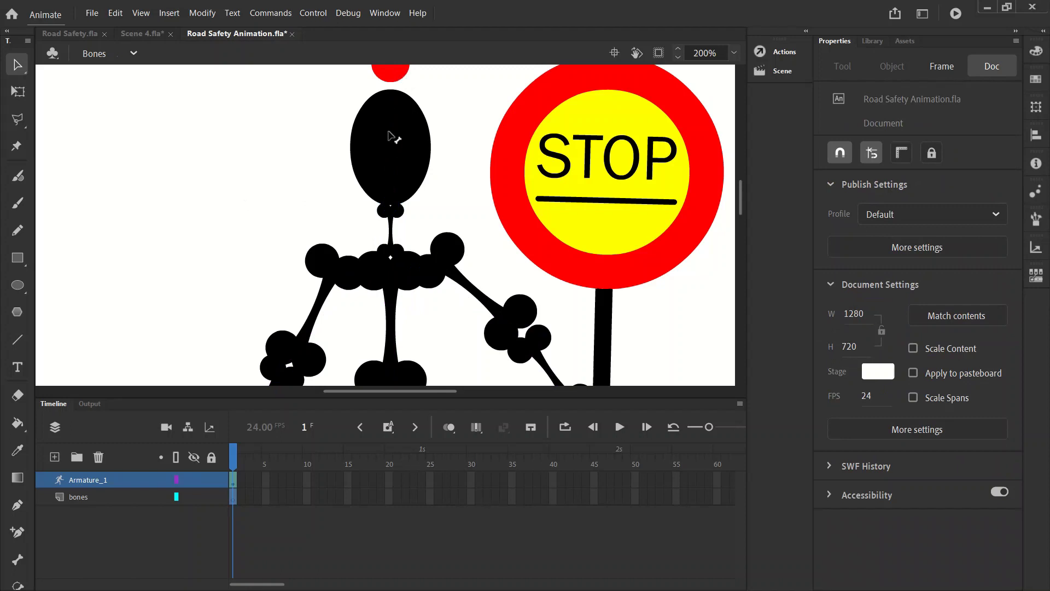
Test the constrained neck by moving the head away from the stop sign, and undo the move.
{"action": "left_click_drag", "start_coordinate": [393, 137], "coordinate": [328, 101]}
{"action": "left_click", "coordinate": [114, 13]}
{"action": "left_click", "coordinate": [112, 29]}
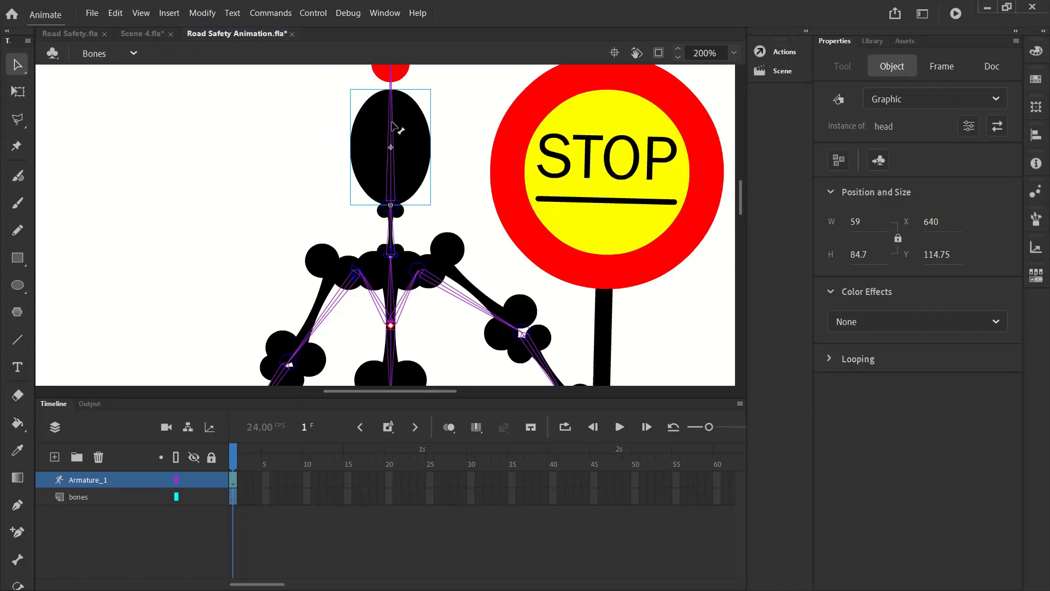
Constrain the head bone's joint rotation with a right offset of 72°, and clear the selection.
{"action": "left_click", "coordinate": [392, 174]}
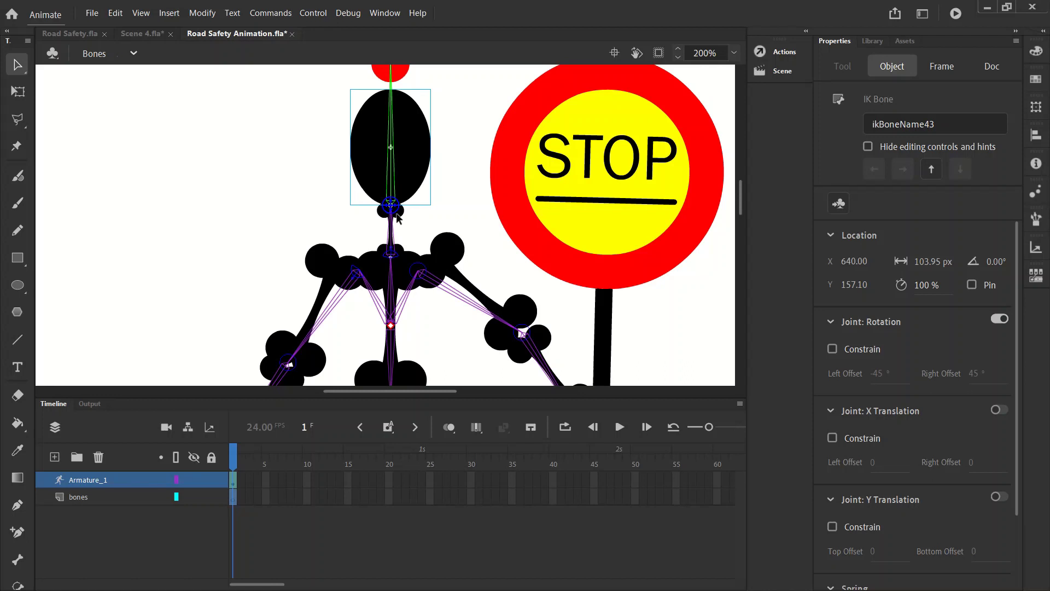
{"action": "left_click", "coordinate": [874, 350]}
{"action": "left_click", "coordinate": [877, 372]}
{"action": "key", "text": "BackSpace"}
{"action": "key", "text": "BackSpace"}
{"action": "type", "text": "0"}
{"action": "left_click", "coordinate": [302, 182]}
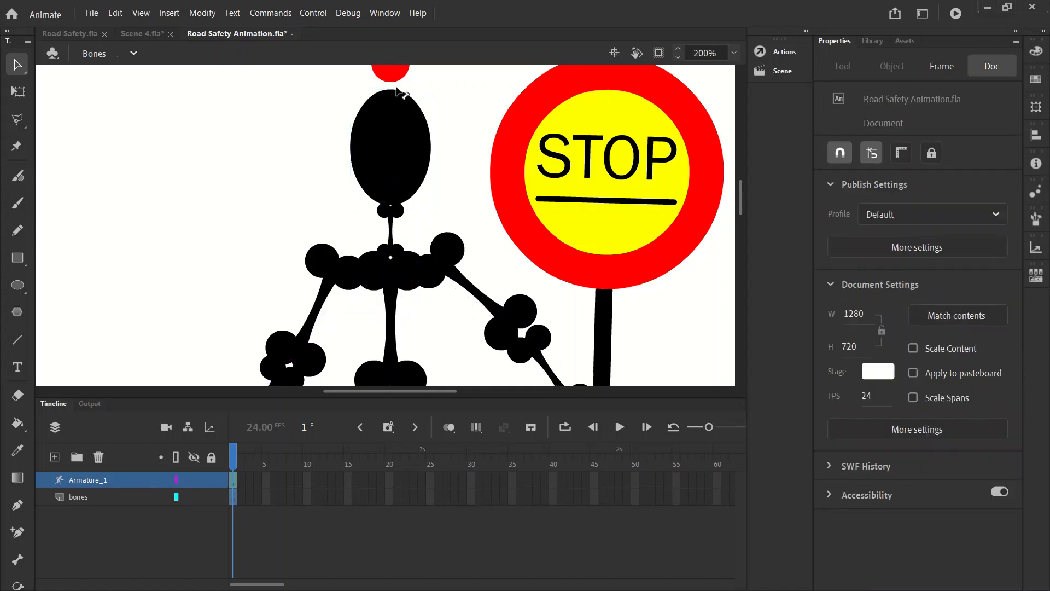
Test how the head and neck bend together by moving the head slightly, and undo the move.
{"action": "mouse_move", "coordinate": [399, 93]}
{"action": "left_mouse_down"}
{"action": "mouse_move", "coordinate": [261, 121]}
{"action": "mouse_move", "coordinate": [89, 335]}
{"action": "mouse_move", "coordinate": [186, 443]}
{"action": "mouse_move", "coordinate": [336, 471]}
{"action": "mouse_move", "coordinate": [188, 173]}
{"action": "mouse_move", "coordinate": [492, 117]}
{"action": "mouse_move", "coordinate": [457, 382]}
{"action": "mouse_move", "coordinate": [350, 431]}
{"action": "mouse_move", "coordinate": [520, 137]}
{"action": "mouse_move", "coordinate": [415, 85]}
{"action": "mouse_move", "coordinate": [382, 88]}
{"action": "left_mouse_up"}
{"action": "left_click", "coordinate": [117, 13]}
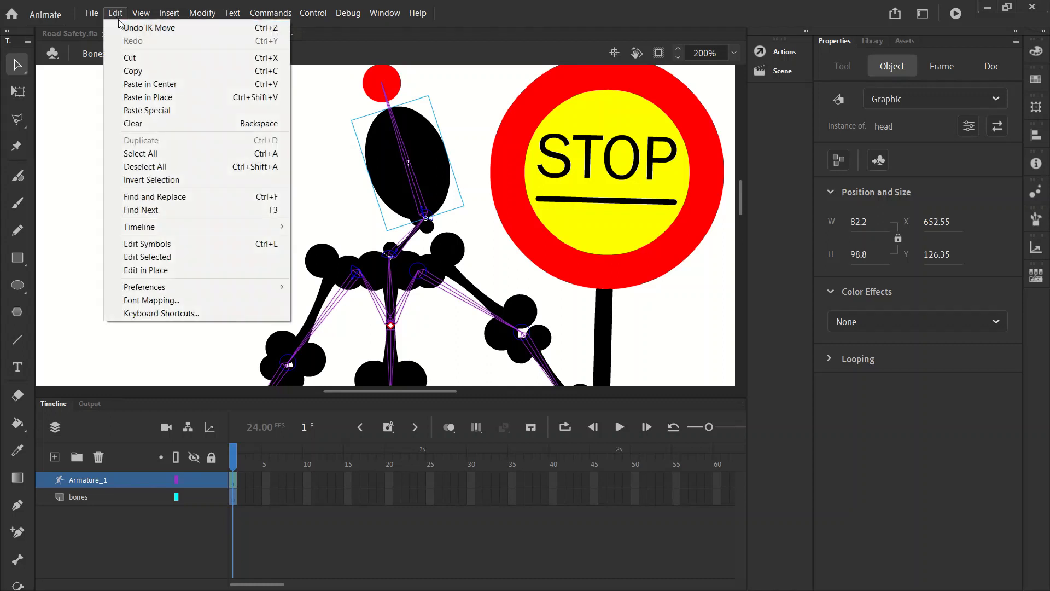
{"action": "left_click", "coordinate": [131, 28]}
Set the head bone's left rotation offset to -50° with a matching right offset, and clear the selection.
{"action": "left_click", "coordinate": [396, 174]}
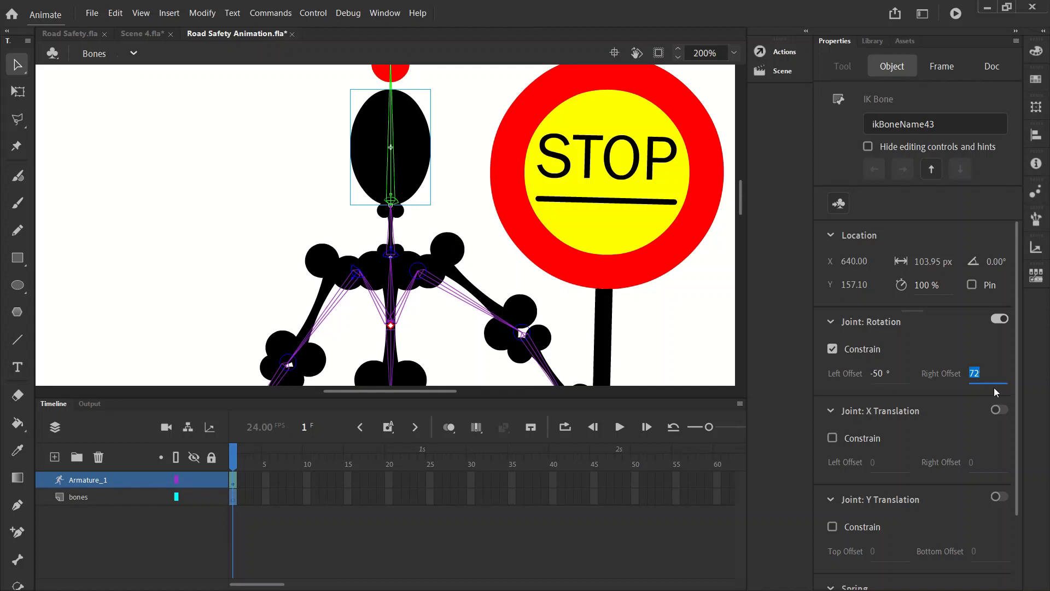
{"action": "left_click", "coordinate": [466, 160]}
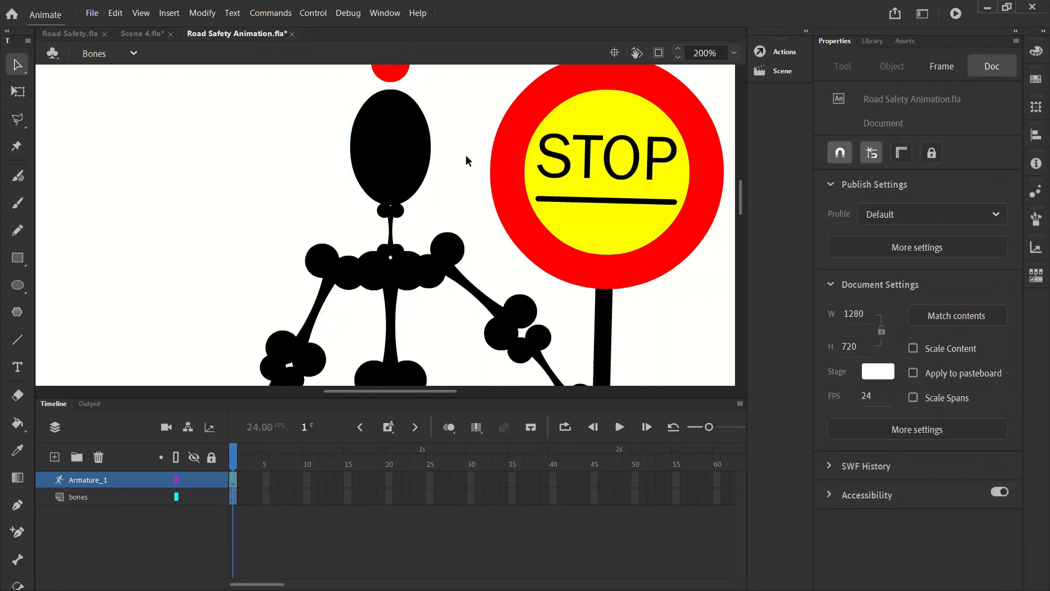
Test the head's rotation limits by swinging it fully to both sides, and undo the move.
{"action": "left_click_drag", "start_coordinate": [390, 104], "coordinate": [112, 383]}
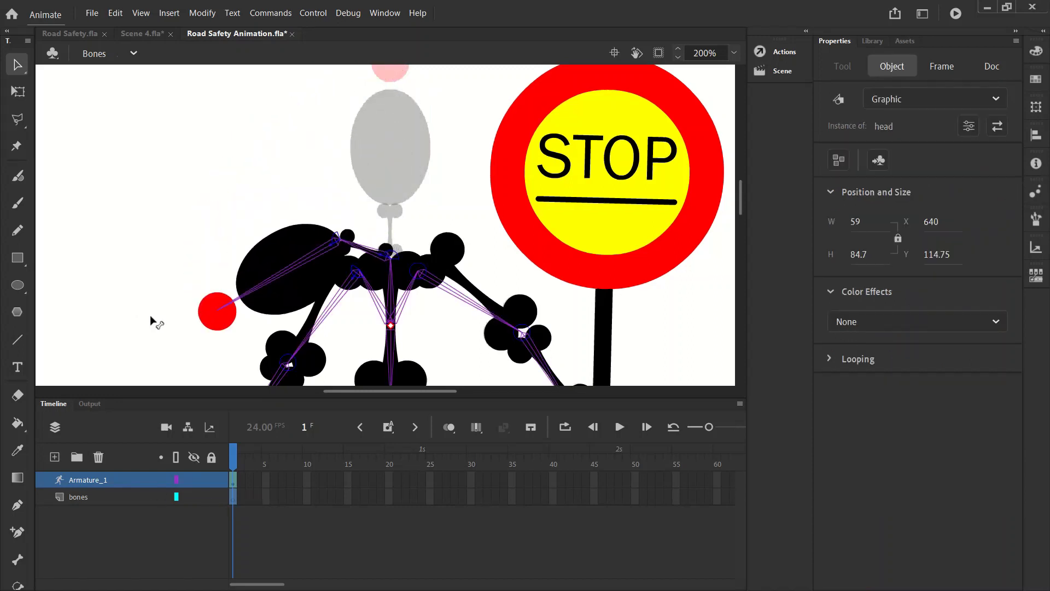
{"action": "left_click_drag", "start_coordinate": [153, 321], "coordinate": [573, 191]}
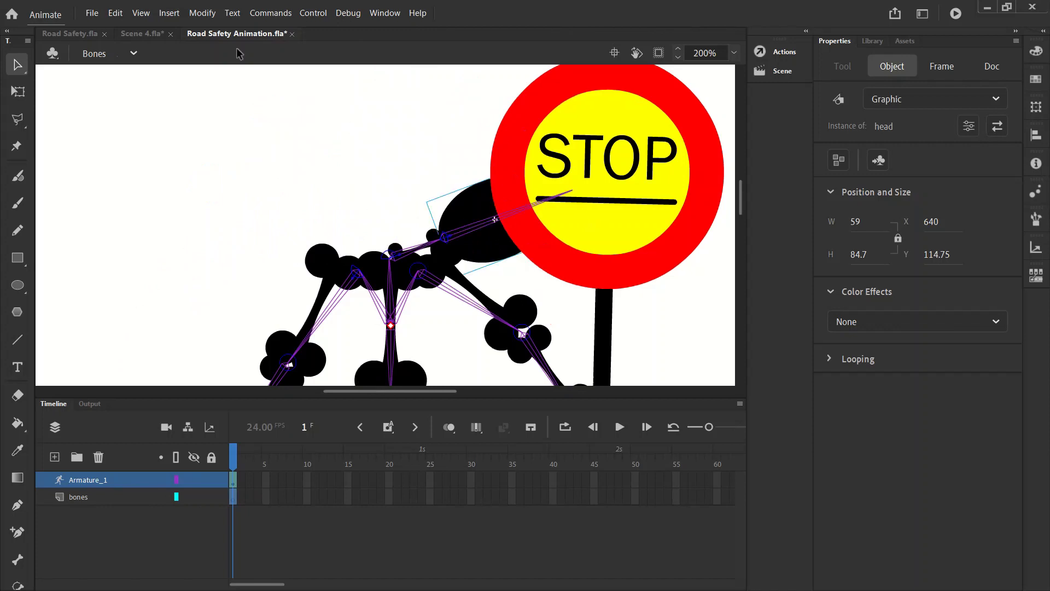
{"action": "left_click", "coordinate": [115, 13]}
{"action": "left_click", "coordinate": [131, 31]}
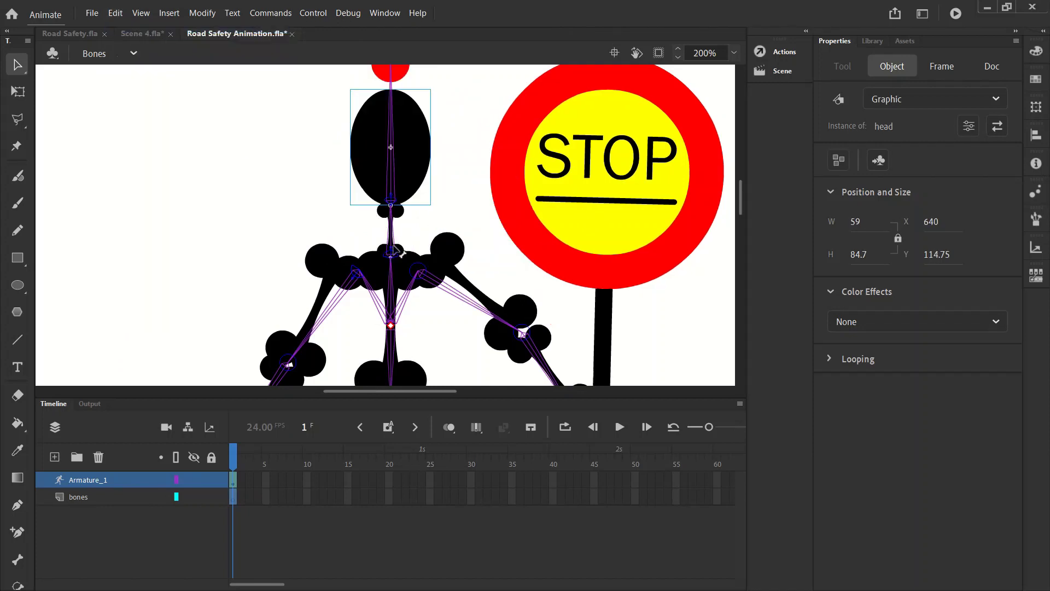
Set the neck bone's left rotation offset to -50°.
{"action": "left_click", "coordinate": [399, 252]}
{"action": "left_click", "coordinate": [392, 252]}
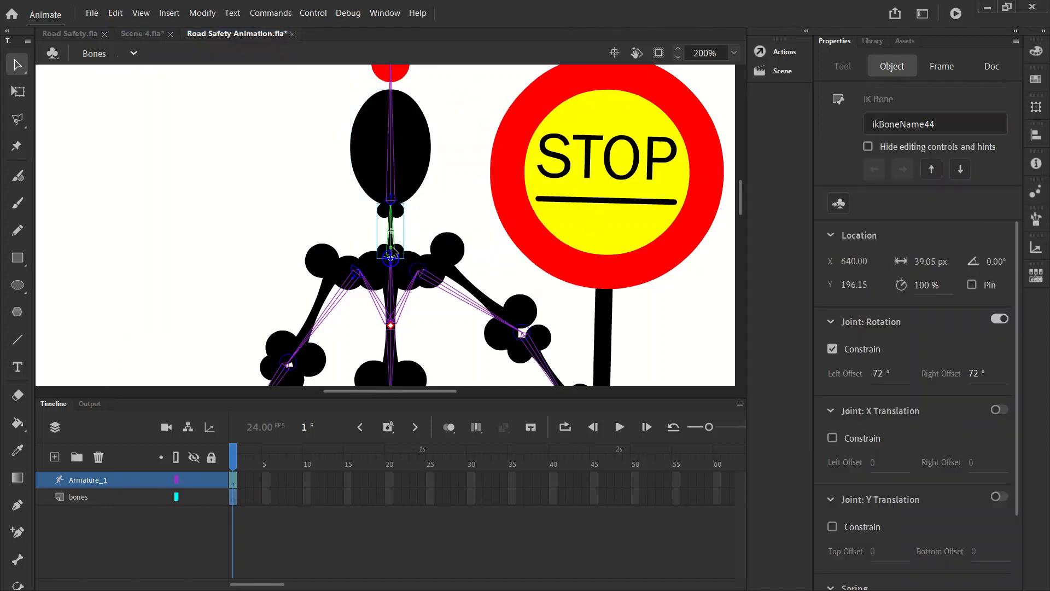
{"action": "left_click", "coordinate": [883, 374]}
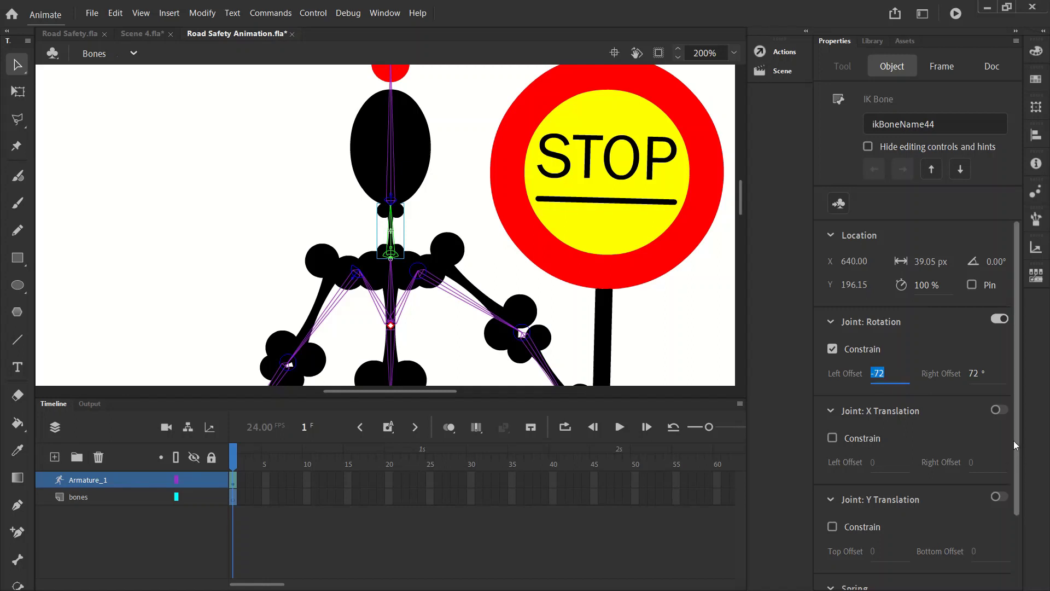
{"action": "type", "text": "-50"}
{"action": "key", "text": "Tab"}
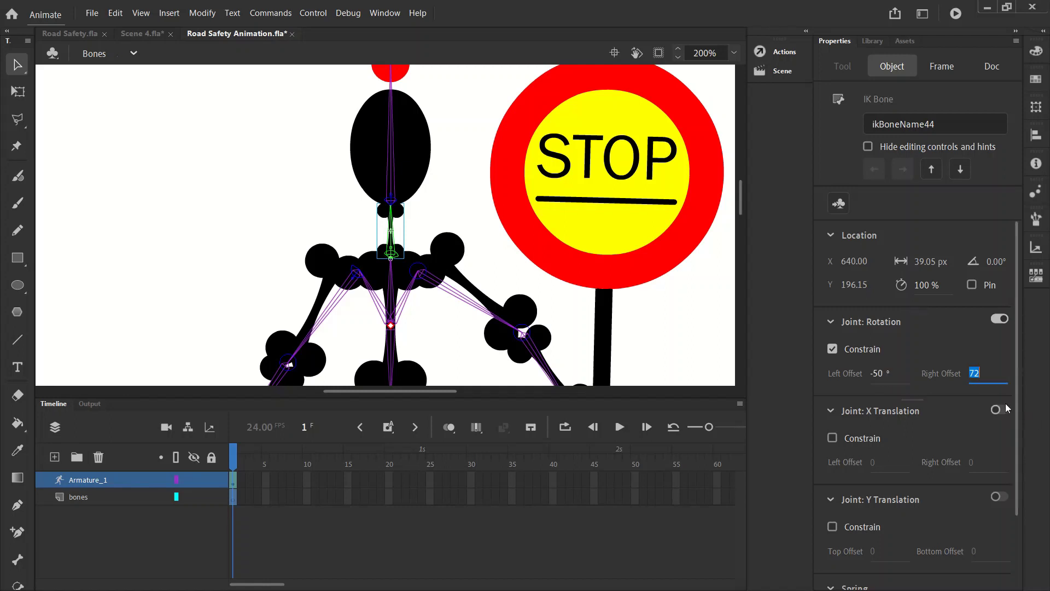
Set the head bone's right rotation offset to 40°, and clear the selection.
{"action": "left_click", "coordinate": [392, 162]}
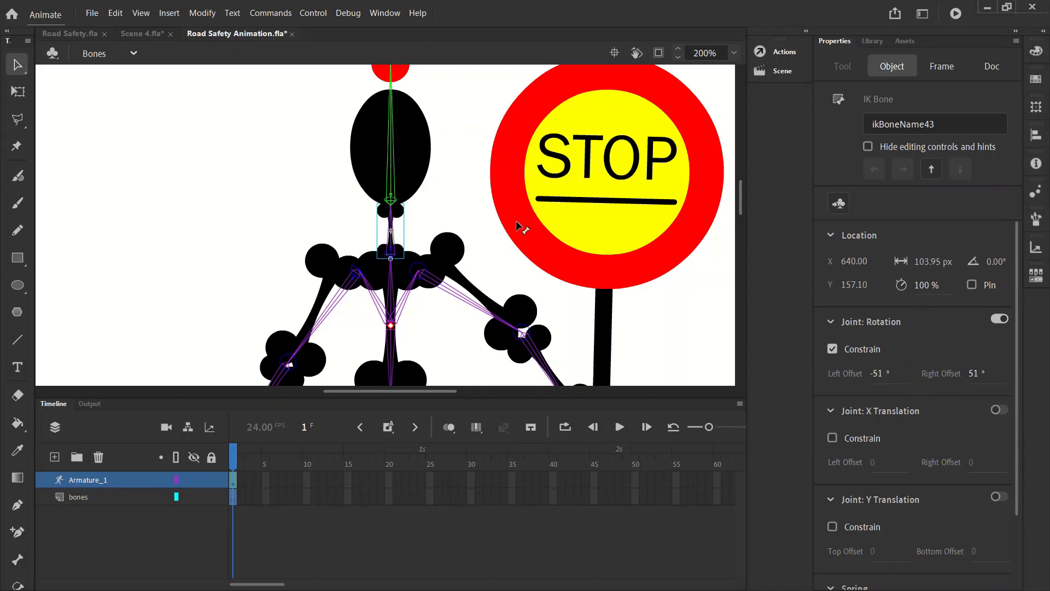
{"action": "left_click", "coordinate": [877, 375]}
{"action": "left_click", "coordinate": [973, 376]}
{"action": "type", "text": "40"}
{"action": "left_click", "coordinate": [425, 106]}
Test the tightened head and neck limits by swinging the head from the free arm's side toward the sign, and undo it.
{"action": "left_click_drag", "start_coordinate": [260, 126], "coordinate": [127, 278]}
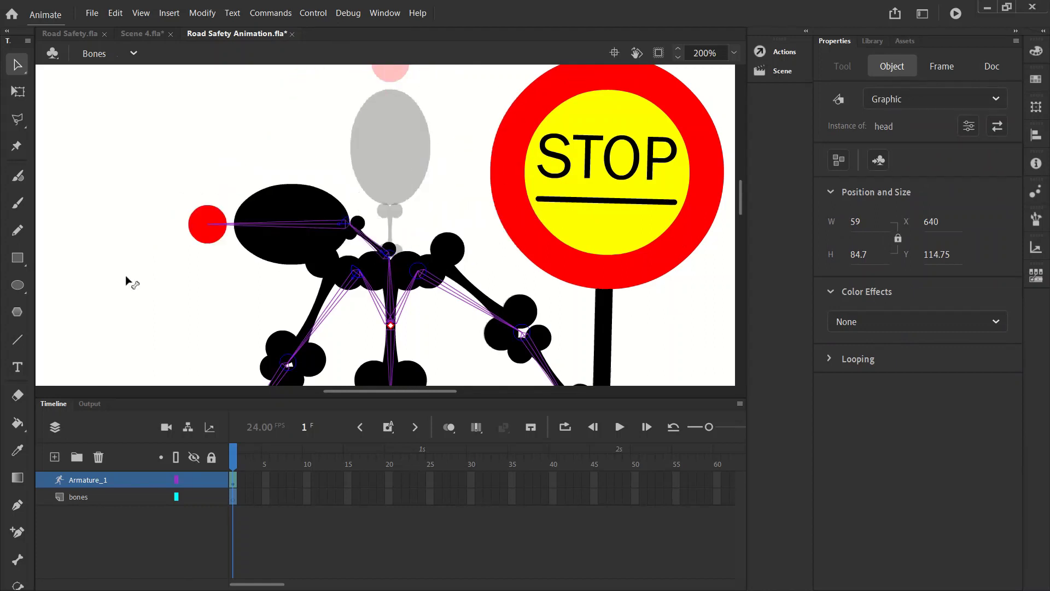
{"action": "left_click_drag", "start_coordinate": [165, 220], "coordinate": [458, 83]}
{"action": "left_click", "coordinate": [115, 13]}
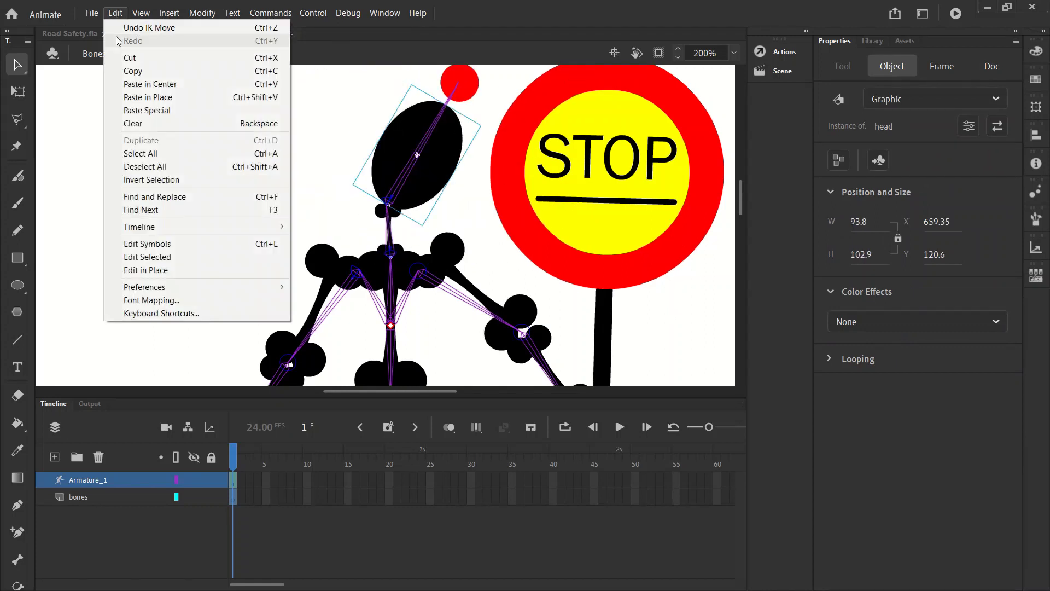
{"action": "left_click", "coordinate": [131, 28]}
Test pulling the free forearm outward and down, and undo the last arm move.
{"action": "scroll", "coordinate": [293, 210], "scroll_direction": "down", "scroll_amount": 5}
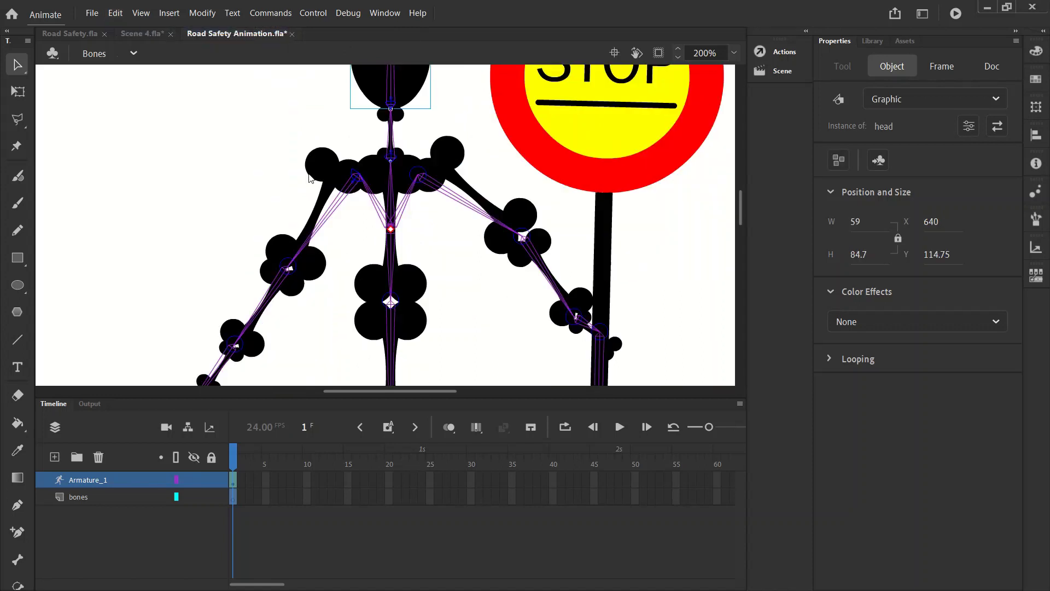
{"action": "left_click_drag", "start_coordinate": [267, 247], "coordinate": [148, 322]}
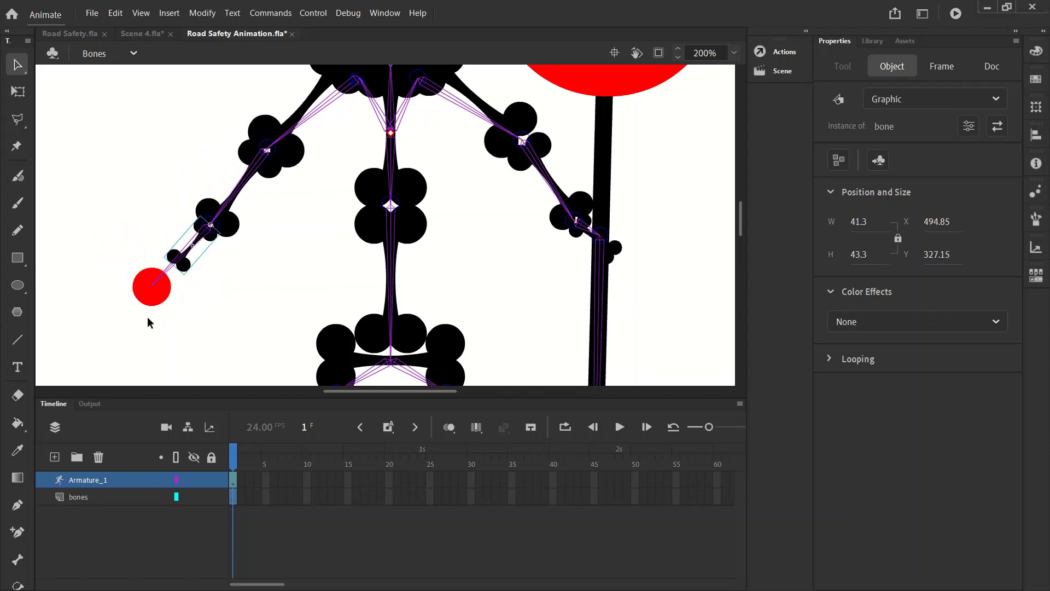
{"action": "left_click", "coordinate": [117, 13]}
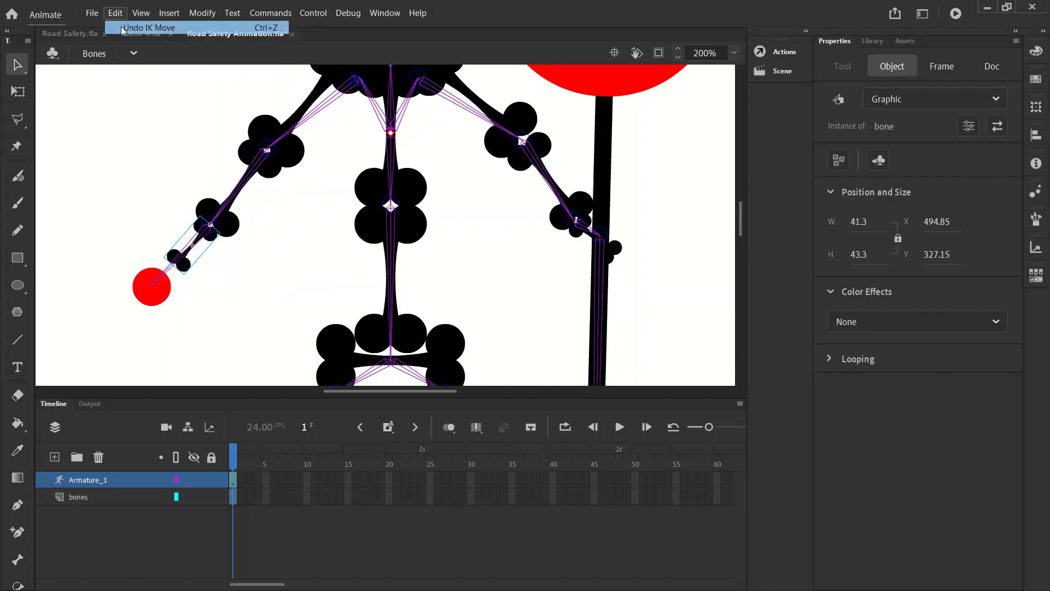
{"action": "left_click", "coordinate": [148, 27]}
{"action": "scroll", "coordinate": [470, 188], "scroll_direction": "up", "scroll_amount": 3}
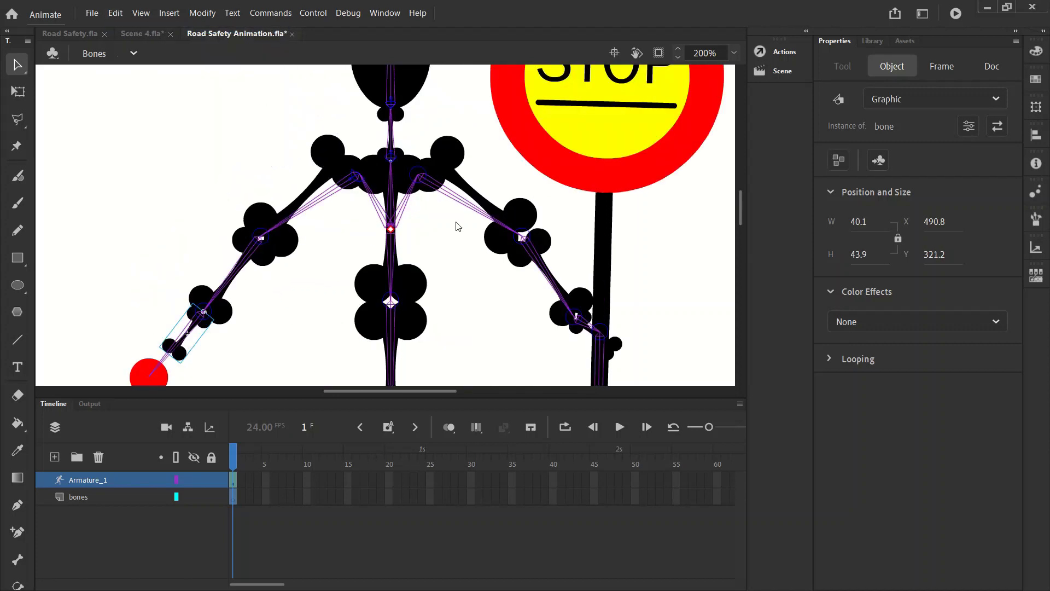
Test moving the upper spine bone slightly, and undo the move.
{"action": "left_click", "coordinate": [407, 296]}
{"action": "left_click", "coordinate": [115, 12]}
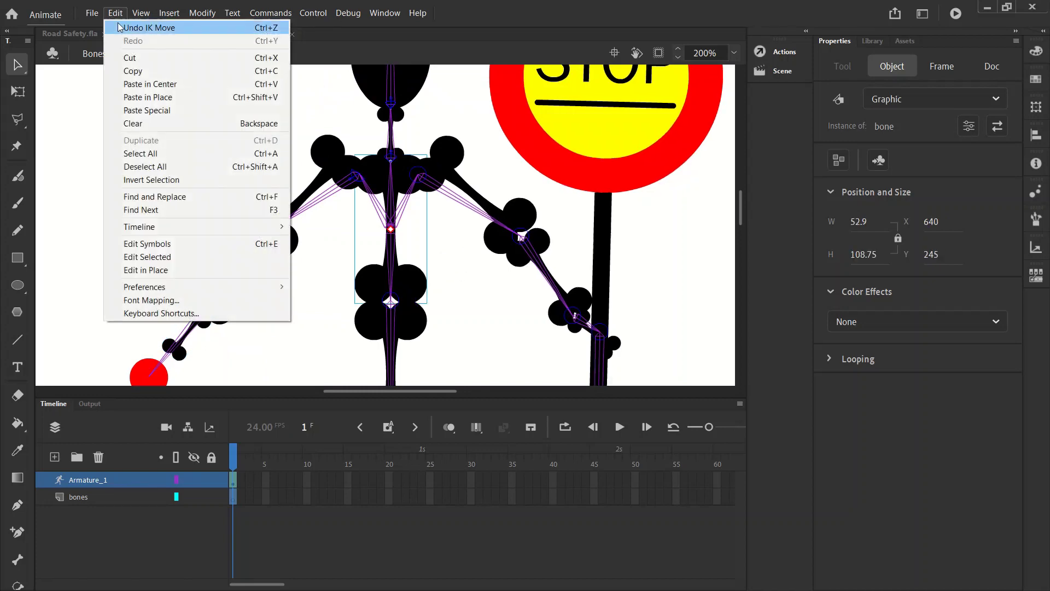
{"action": "left_click", "coordinate": [131, 28]}
Test swinging the unconstrained lower spine and pelvis sideways, and undo the moves until the spine is straight again.
{"action": "scroll", "coordinate": [406, 185], "scroll_direction": "down", "scroll_amount": 6}
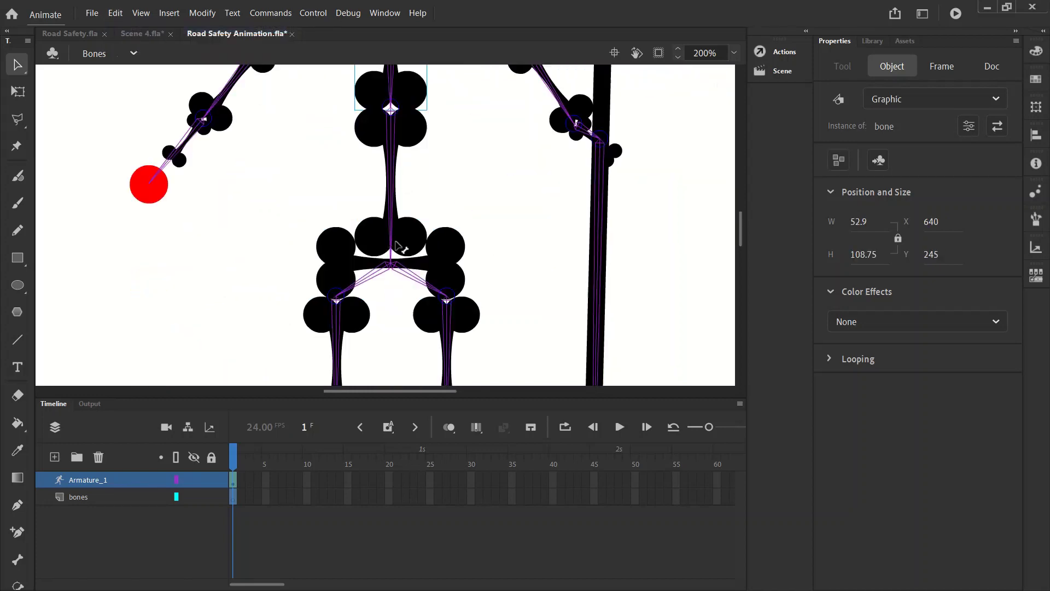
{"action": "left_click_drag", "start_coordinate": [397, 245], "coordinate": [474, 187]}
{"action": "key", "text": "ctrl+z"}
{"action": "key", "text": "ctrl+z"}
{"action": "key", "text": "ctrl+z"}
{"action": "key", "text": "ctrl+z"}
{"action": "key", "text": "ctrl+z"}
{"action": "key", "text": "ctrl+z"}
{"action": "key", "text": "ctrl+z"}
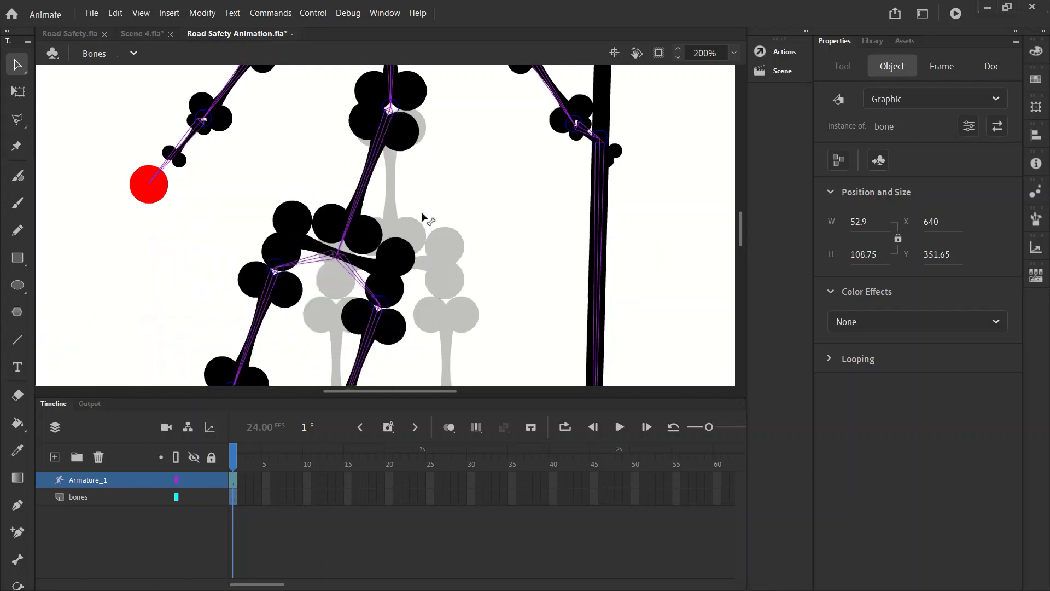
{"action": "left_click", "coordinate": [108, 16]}
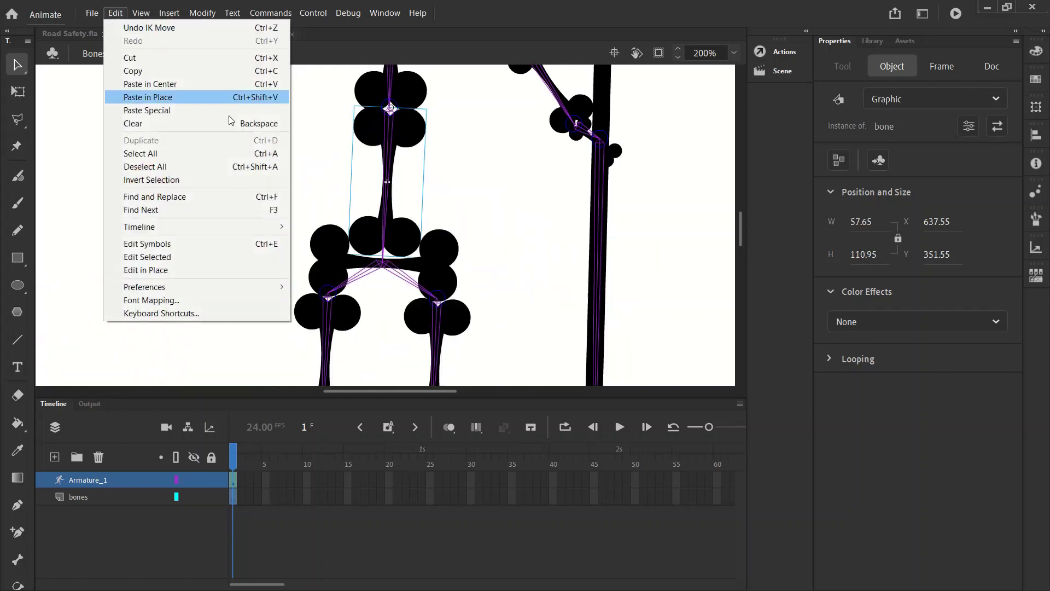
{"action": "left_click", "coordinate": [185, 39]}
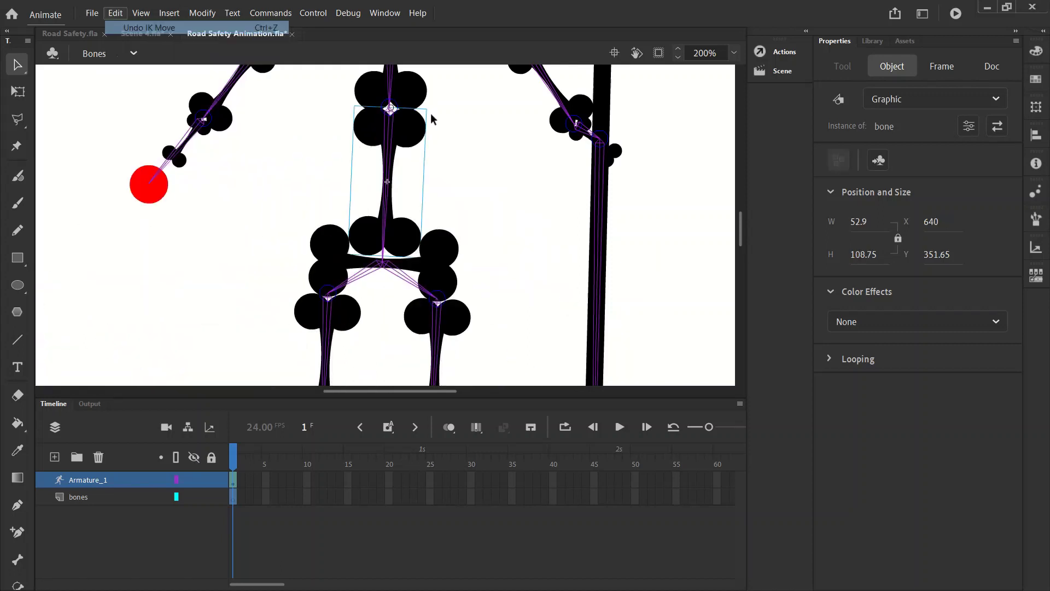
Constrain the lower spine bone's joint rotation, and clear the selection.
{"action": "left_click", "coordinate": [389, 140]}
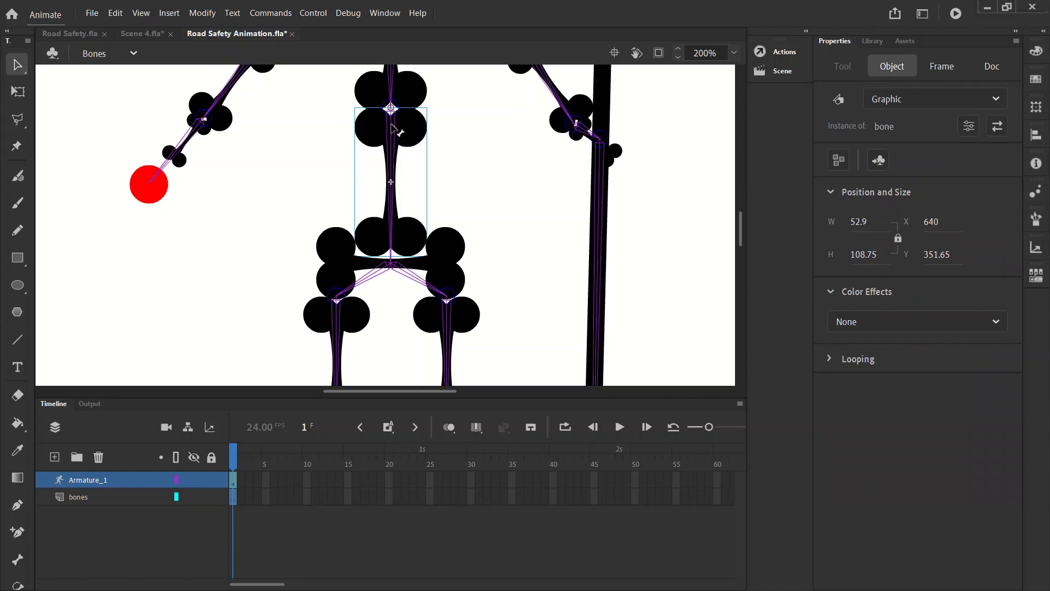
{"action": "left_click", "coordinate": [392, 129]}
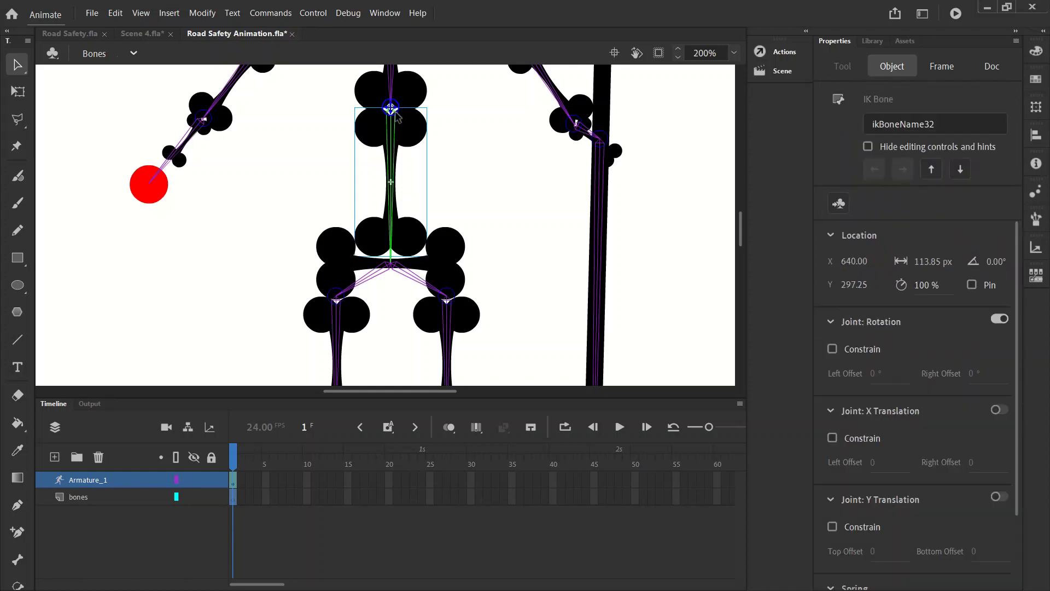
{"action": "left_click", "coordinate": [832, 348]}
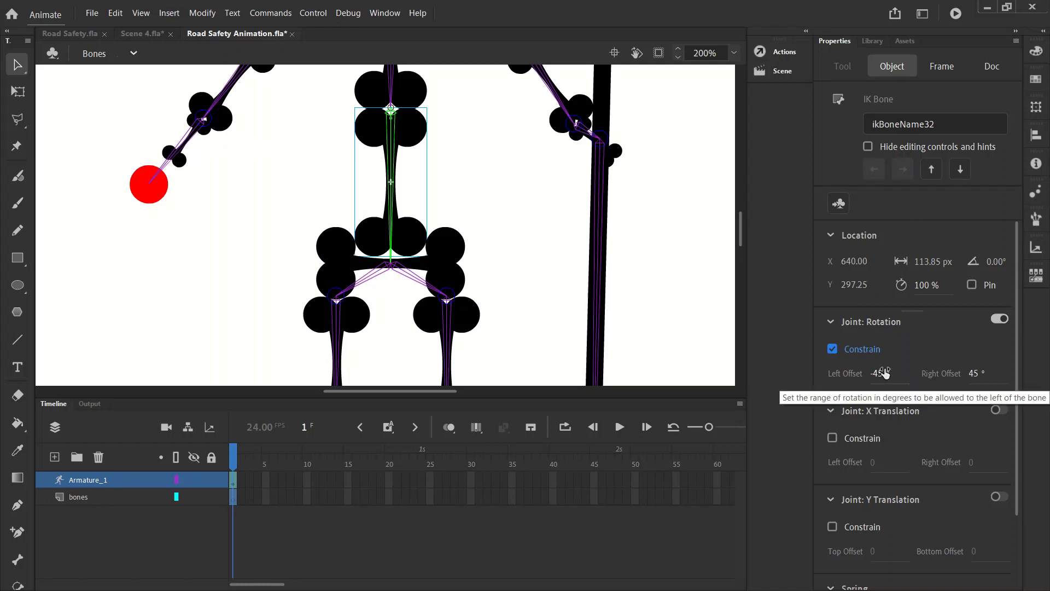
{"action": "left_click", "coordinate": [454, 173]}
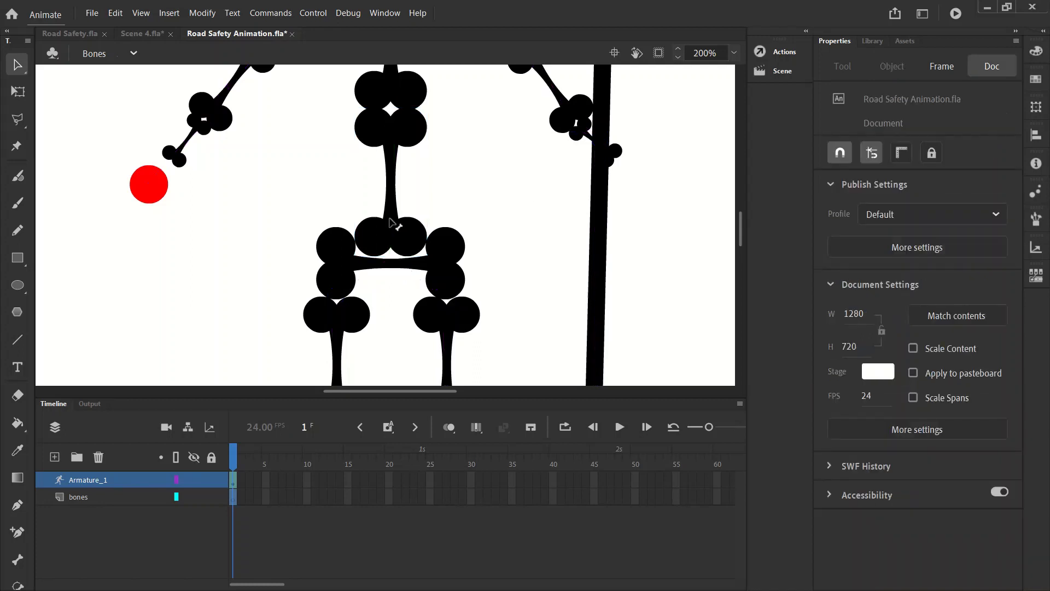
Test the constrained lower spine by swinging it sideways, and undo the move.
{"action": "left_click_drag", "start_coordinate": [347, 218], "coordinate": [478, 113]}
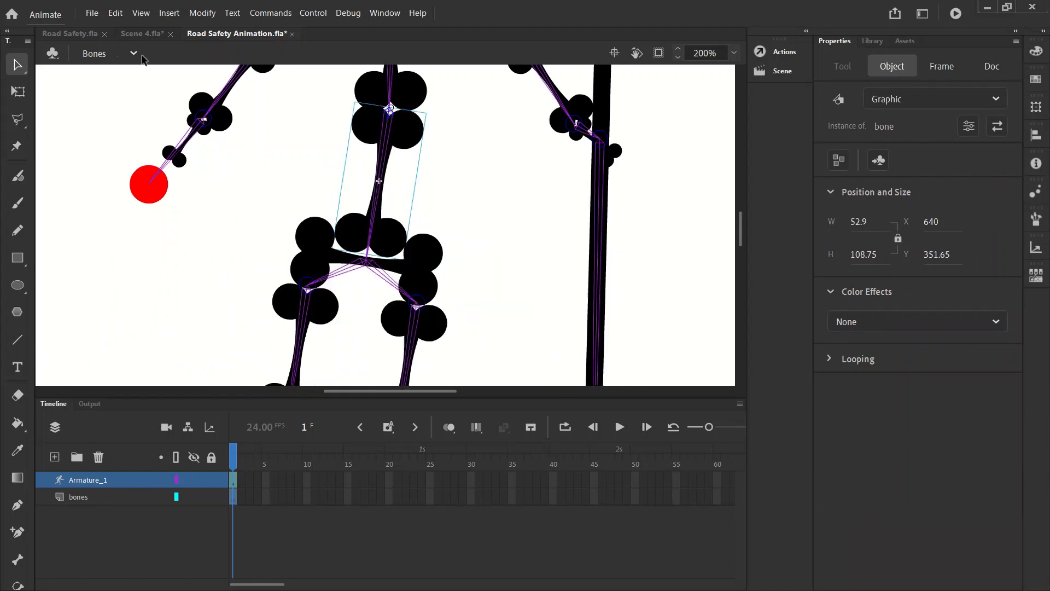
{"action": "left_click", "coordinate": [116, 13]}
{"action": "left_click", "coordinate": [149, 27]}
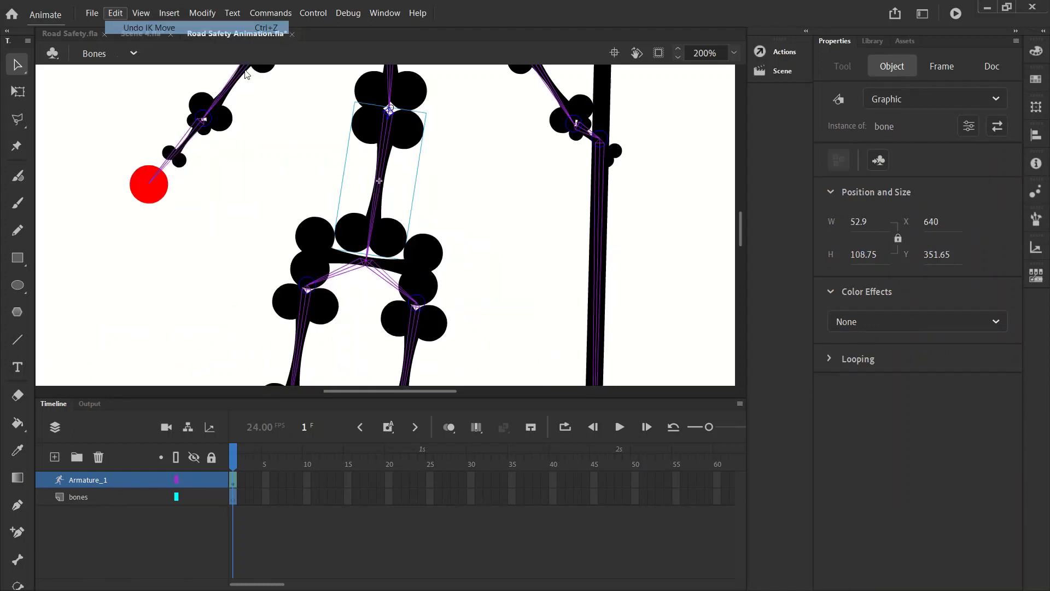
Set the lower spine bone's left rotation offset to -20°, and clear the selection.
{"action": "left_click", "coordinate": [391, 164]}
{"action": "left_click", "coordinate": [878, 373]}
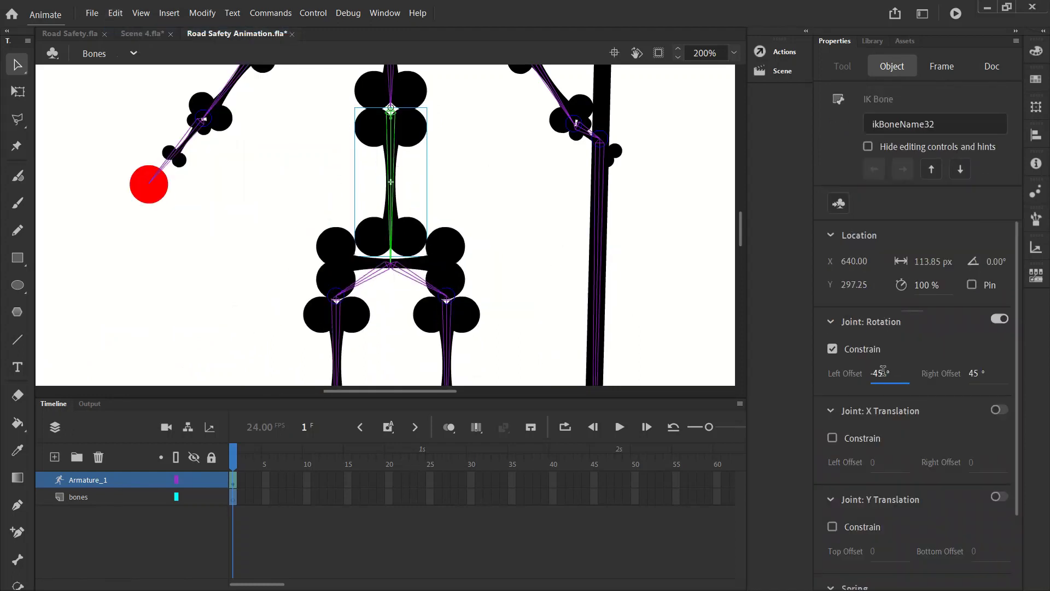
{"action": "type", "text": "-20"}
{"action": "left_click", "coordinate": [543, 229]}
Test the tightened lower spine limit by swinging the hips toward the free arm's side, and undo it.
{"action": "left_click_drag", "start_coordinate": [410, 237], "coordinate": [317, 235]}
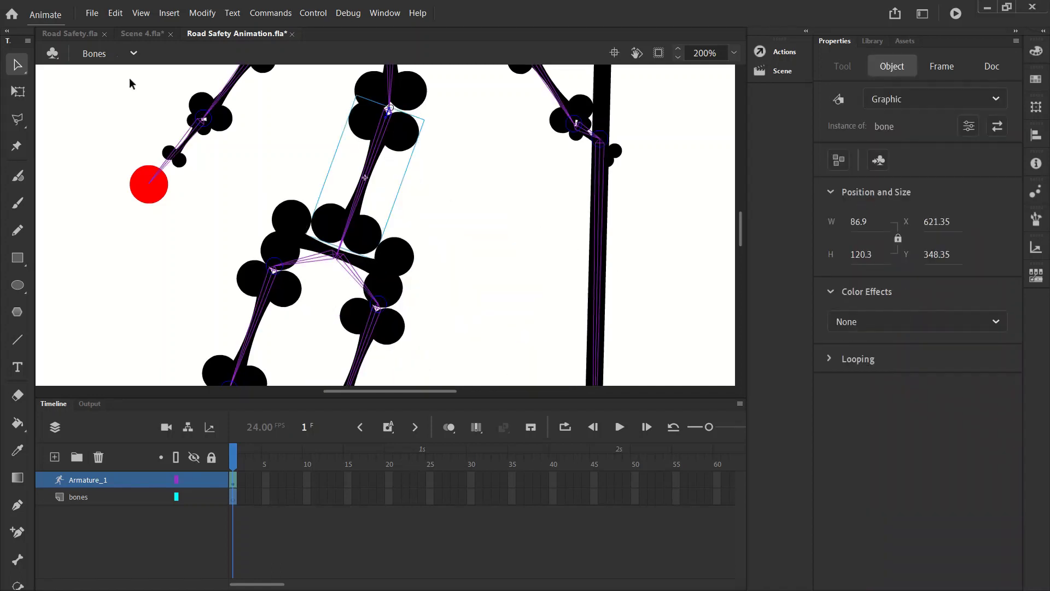
{"action": "left_click", "coordinate": [115, 13]}
{"action": "left_click", "coordinate": [136, 28]}
Test swinging the pelvis piece from side to side, undo the move, and clear the selection.
{"action": "left_click", "coordinate": [460, 269]}
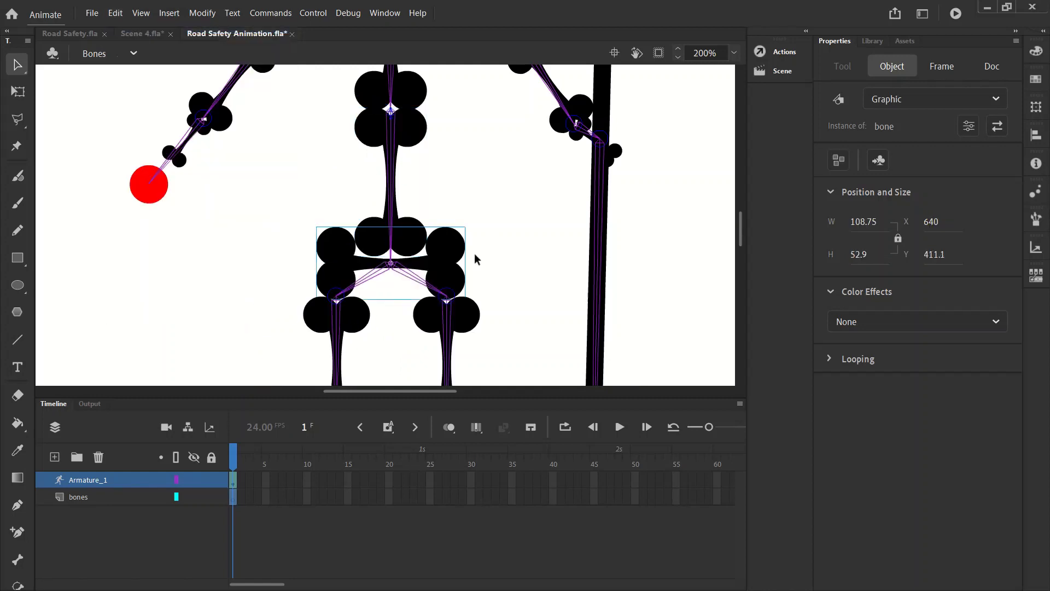
{"action": "left_click_drag", "start_coordinate": [465, 272], "coordinate": [364, 302]}
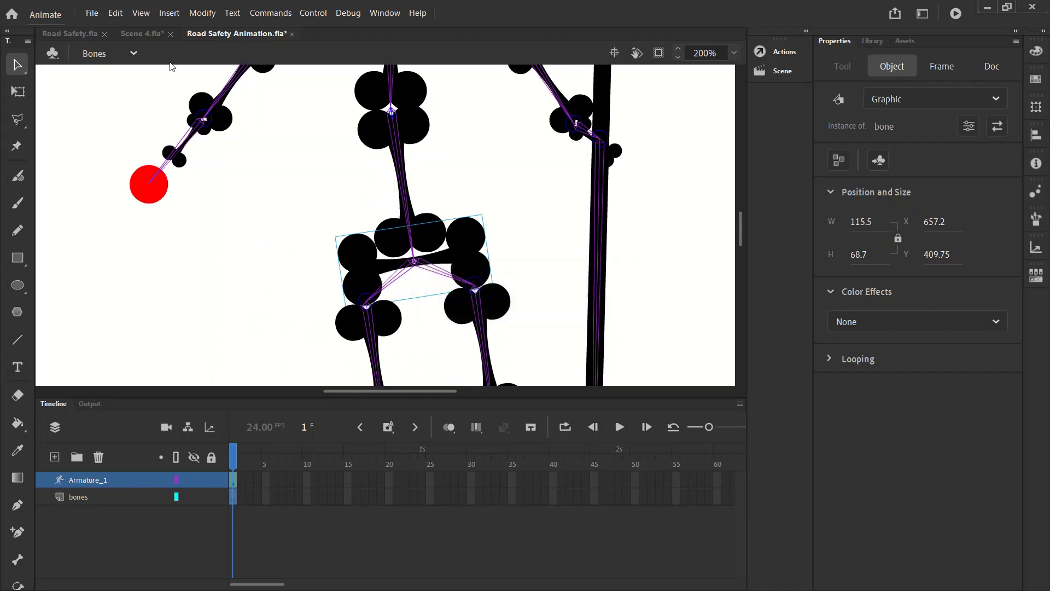
{"action": "left_click", "coordinate": [115, 13]}
{"action": "left_click", "coordinate": [126, 25]}
{"action": "left_click", "coordinate": [529, 195]}
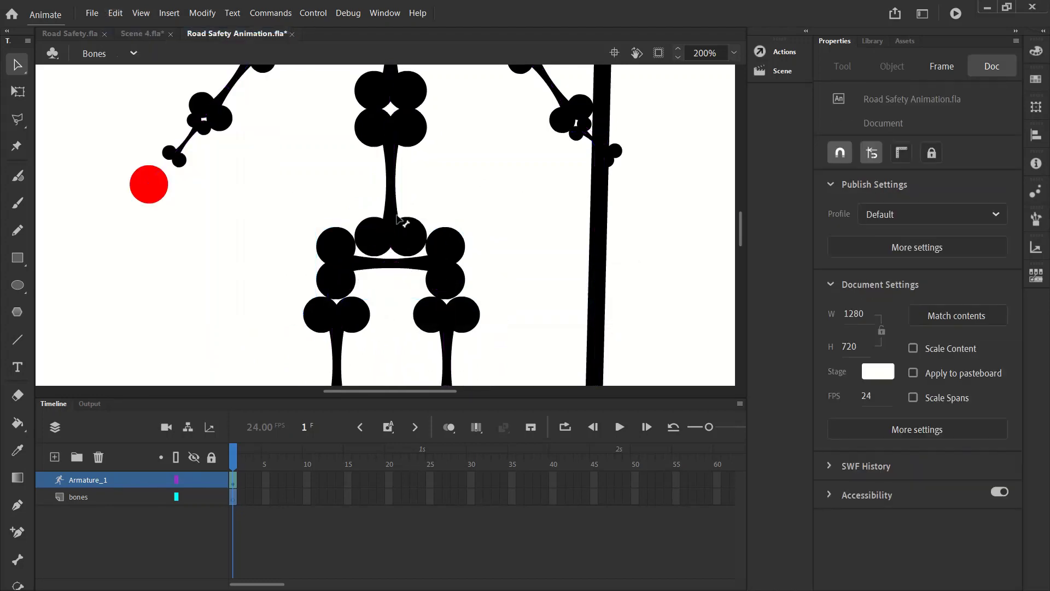
Test moving the unconstrained thigh on the free arm's side, and undo the move.
{"action": "scroll", "coordinate": [361, 259], "scroll_direction": "down", "scroll_amount": 2}
{"action": "left_click", "coordinate": [345, 229]}
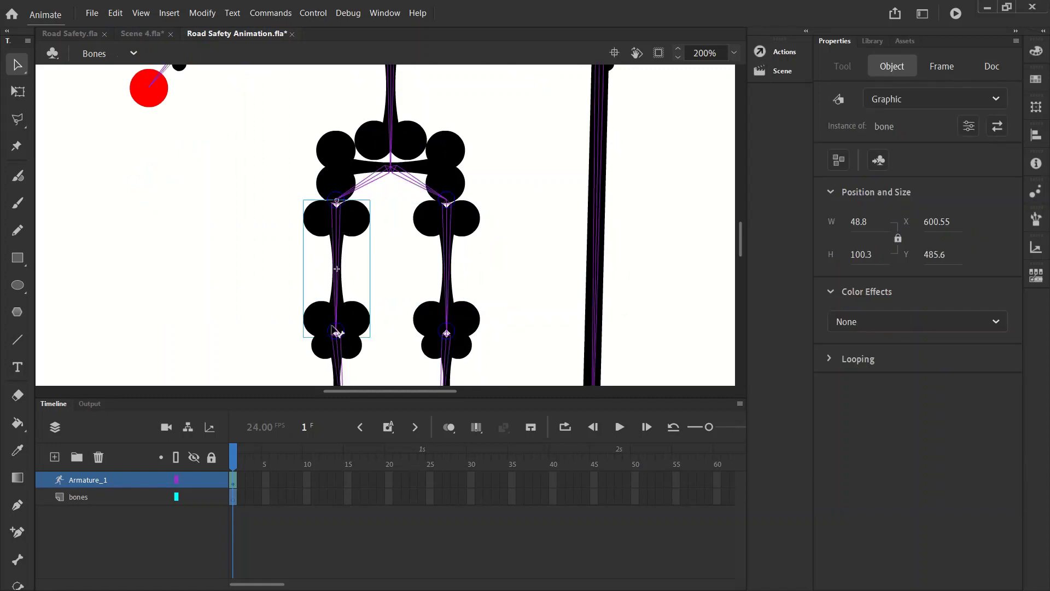
{"action": "left_click_drag", "start_coordinate": [347, 235], "coordinate": [383, 262]}
{"action": "left_click", "coordinate": [115, 14]}
{"action": "left_click", "coordinate": [134, 26]}
Constrain the rotation of the thigh bone on the free arm's side, test it by swinging the leg outward, and undo the swing.
{"action": "left_click", "coordinate": [335, 224]}
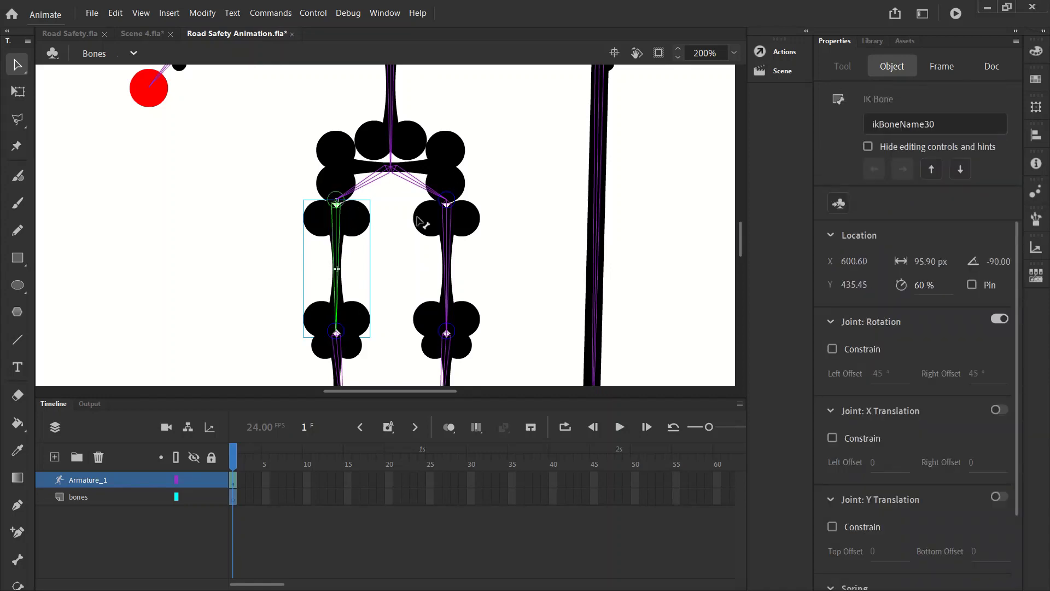
{"action": "left_click", "coordinate": [832, 348]}
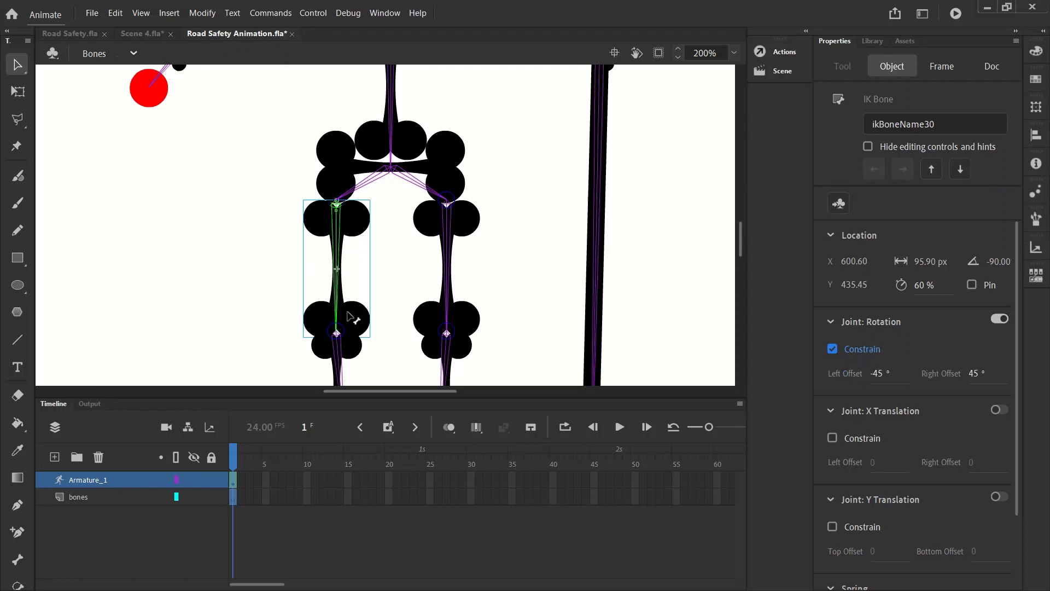
{"action": "left_click_drag", "start_coordinate": [359, 322], "coordinate": [159, 219]}
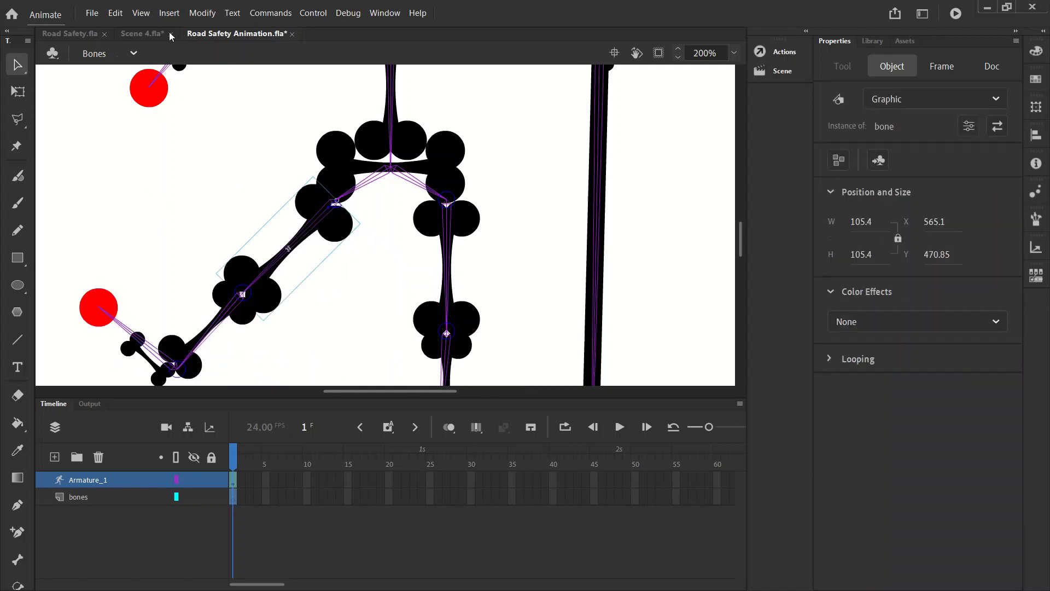
{"action": "left_click", "coordinate": [115, 13]}
{"action": "left_click", "coordinate": [153, 23]}
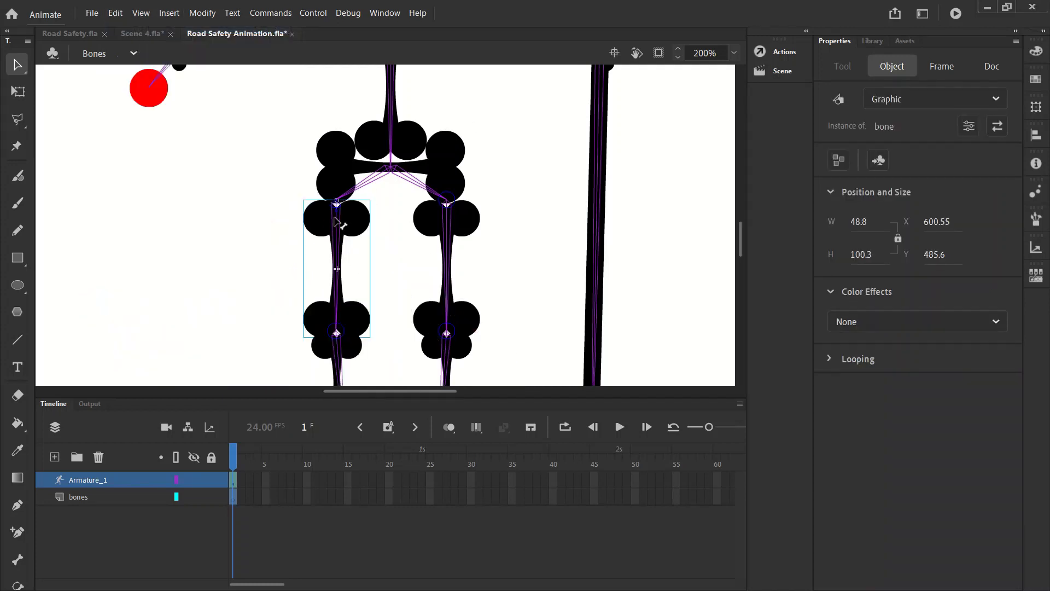
Set the free-side thigh bone's rotation offsets to -60° left and 60° right, and clear the selection.
{"action": "left_click", "coordinate": [876, 373]}
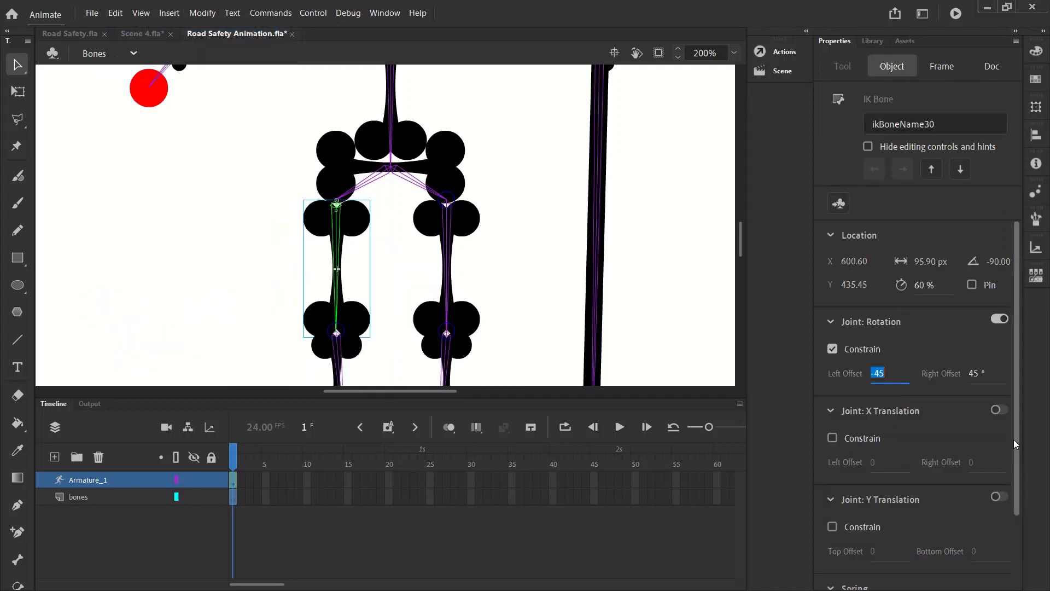
{"action": "type", "text": "-60"}
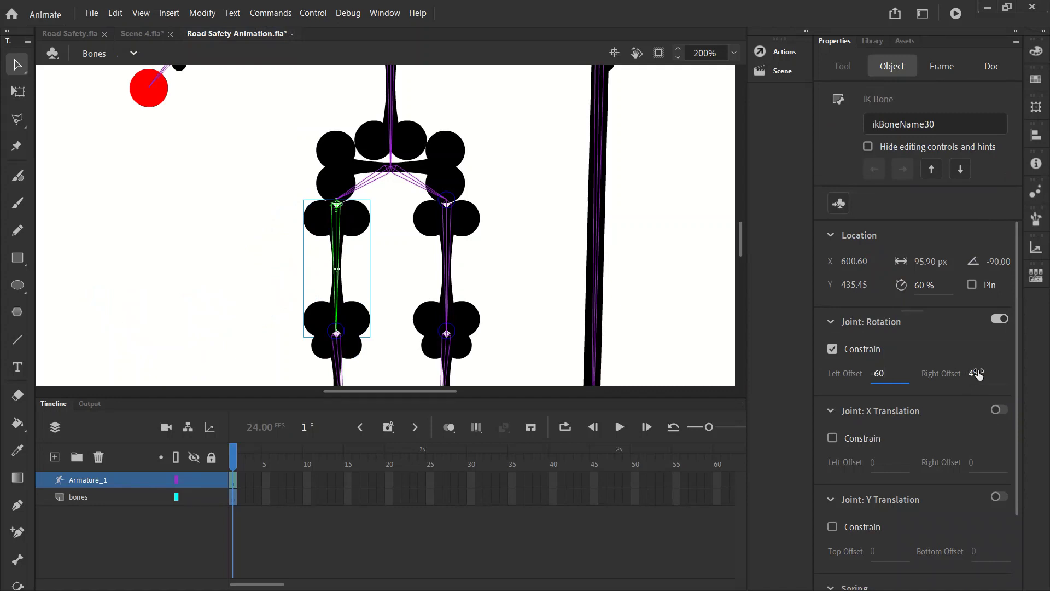
{"action": "left_click", "coordinate": [977, 372]}
{"action": "type", "text": "60"}
{"action": "left_click", "coordinate": [300, 266]}
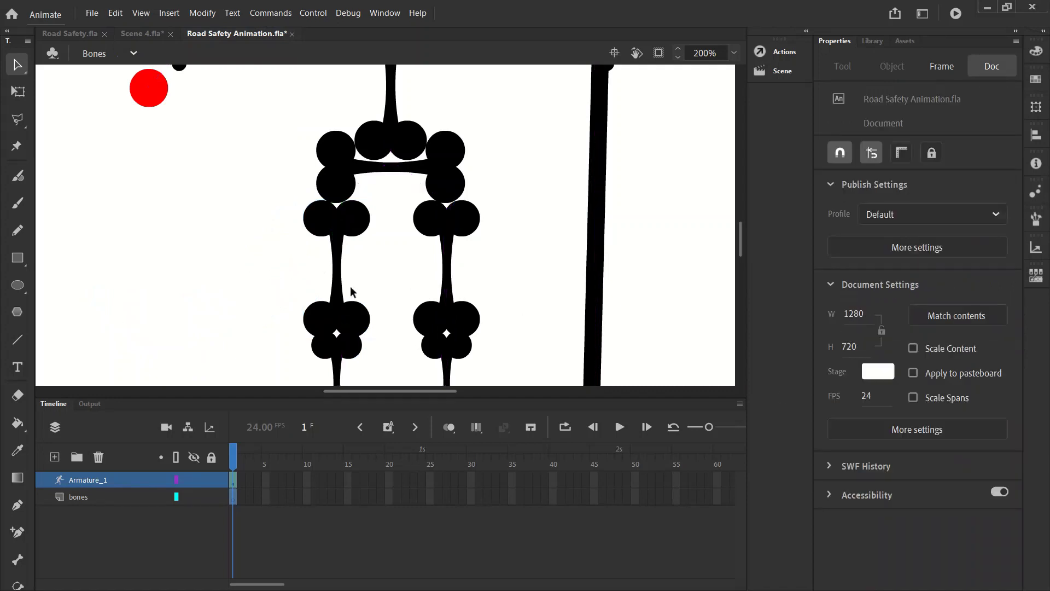
Test the widened limits of the free-side thigh by swinging the leg, and undo the move.
{"action": "left_click_drag", "start_coordinate": [346, 325], "coordinate": [361, 307]}
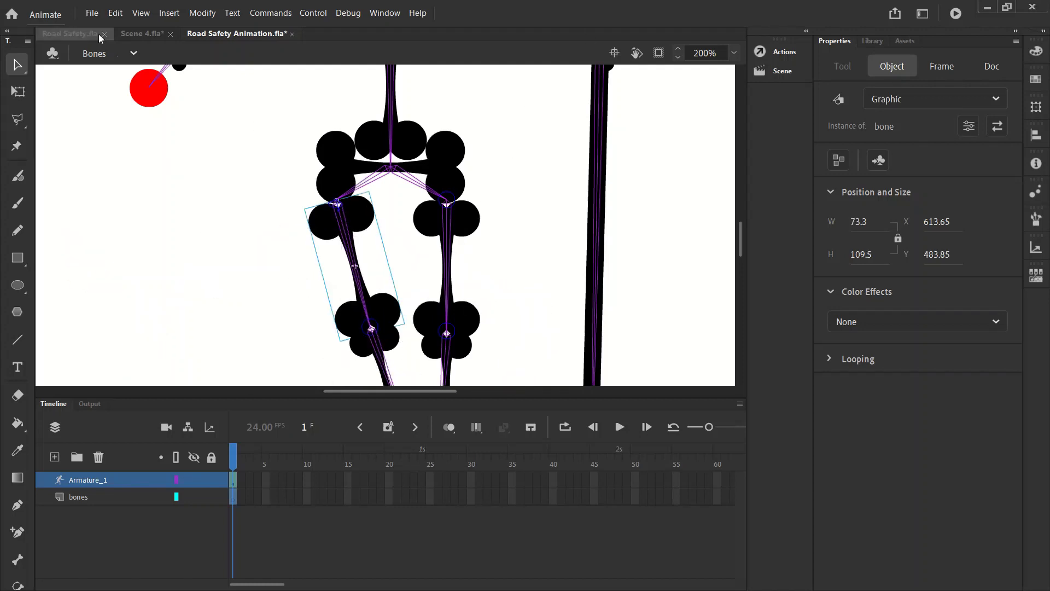
{"action": "left_click", "coordinate": [115, 13]}
{"action": "left_click", "coordinate": [137, 28]}
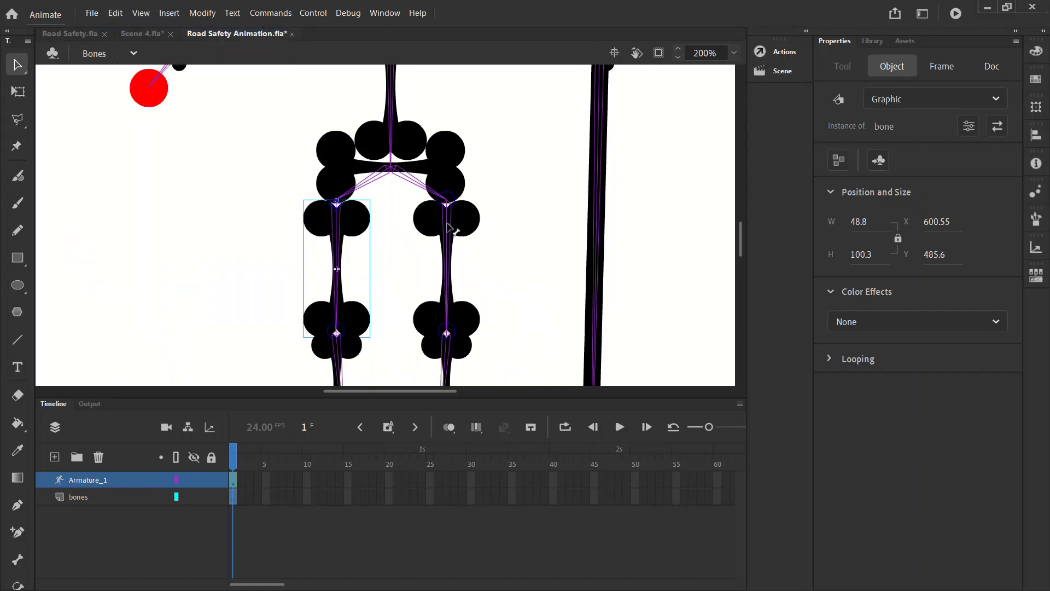
Constrain the sign-side thigh bone's rotation with a left offset of -60°, and clear the selection.
{"action": "left_click", "coordinate": [447, 225]}
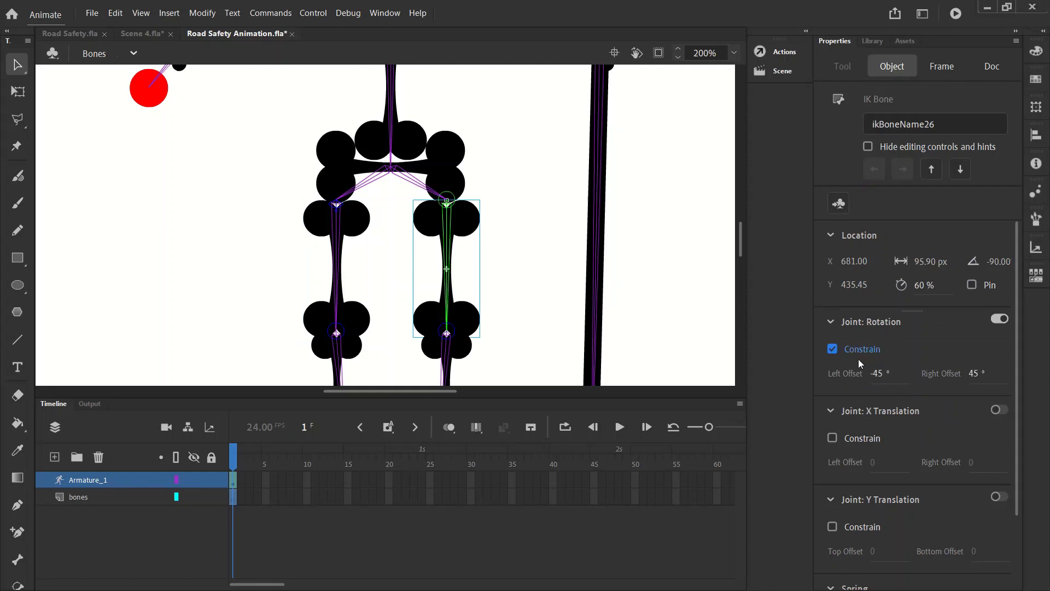
{"action": "left_click", "coordinate": [875, 374]}
{"action": "type", "text": "-60"}
{"action": "left_click", "coordinate": [982, 374]}
{"action": "left_click", "coordinate": [563, 251]}
Test the sign-side thigh's rotation limits by swinging the leg, and undo the move.
{"action": "left_click_drag", "start_coordinate": [471, 313], "coordinate": [279, 210]}
{"action": "left_click", "coordinate": [116, 13]}
{"action": "left_click", "coordinate": [116, 30]}
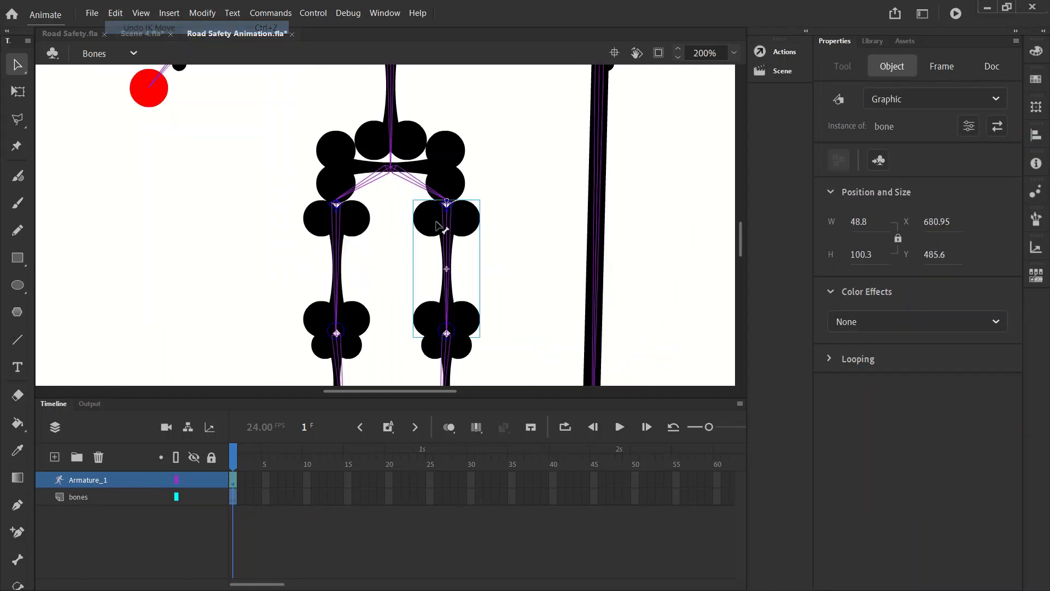
Test bending the unconstrained free-side shin outward and up at the knee, and undo the move.
{"action": "scroll", "coordinate": [506, 225], "scroll_direction": "down", "scroll_amount": 2}
{"action": "left_click", "coordinate": [340, 263]}
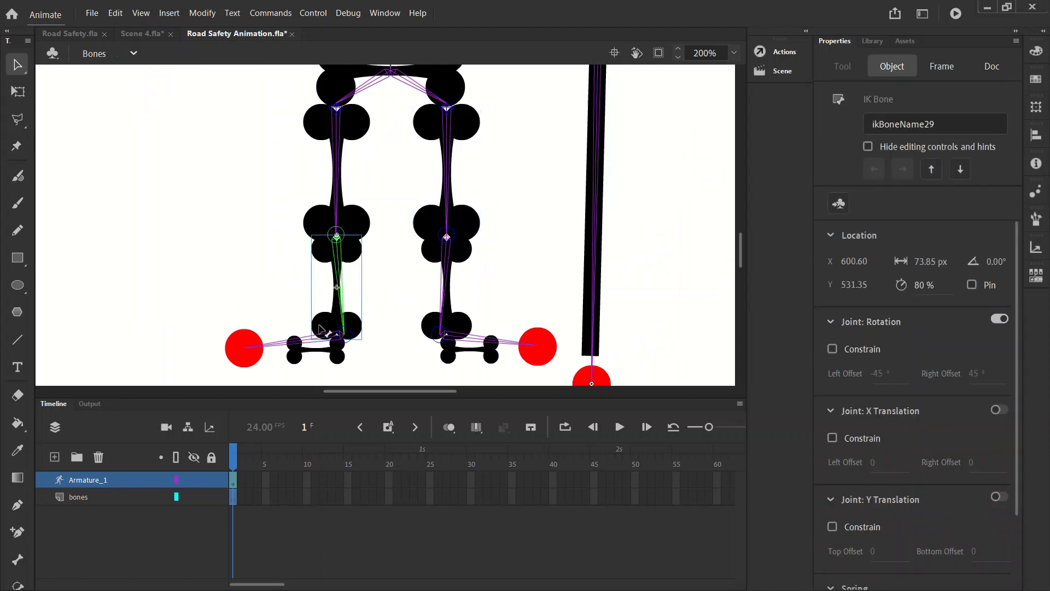
{"action": "left_click_drag", "start_coordinate": [322, 333], "coordinate": [257, 208]}
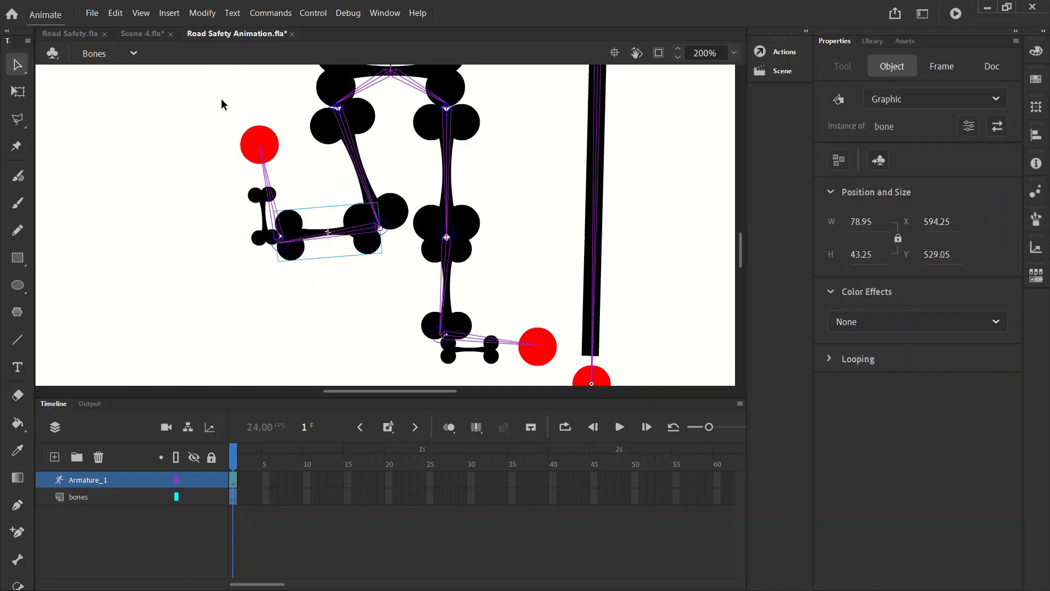
{"action": "left_click", "coordinate": [121, 21]}
{"action": "left_click", "coordinate": [137, 26]}
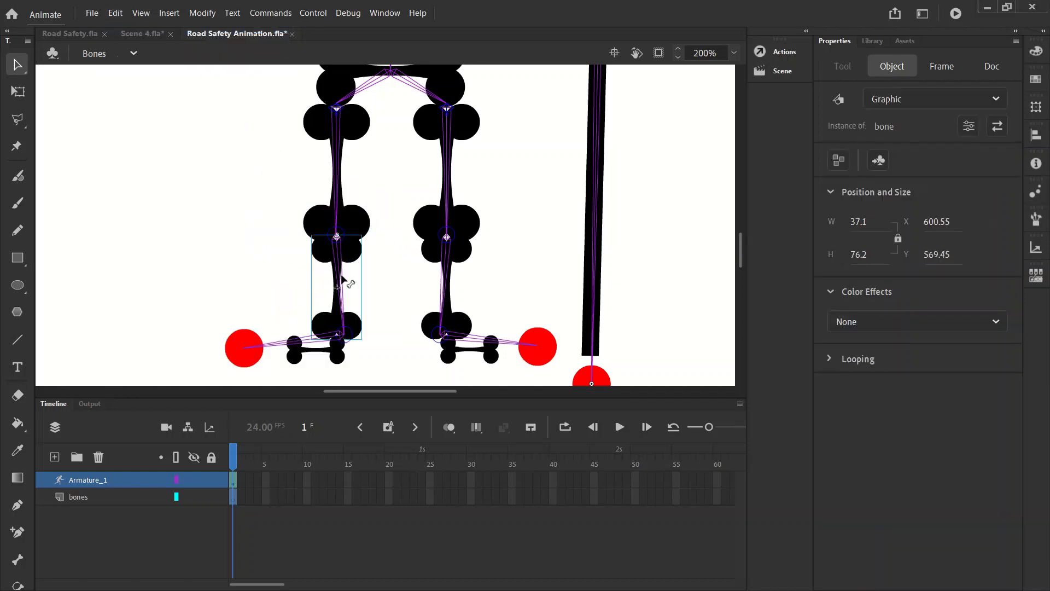
Constrain the free-side shin bone's rotation with a right offset of 0°, and clear the selection.
{"action": "left_click", "coordinate": [343, 255]}
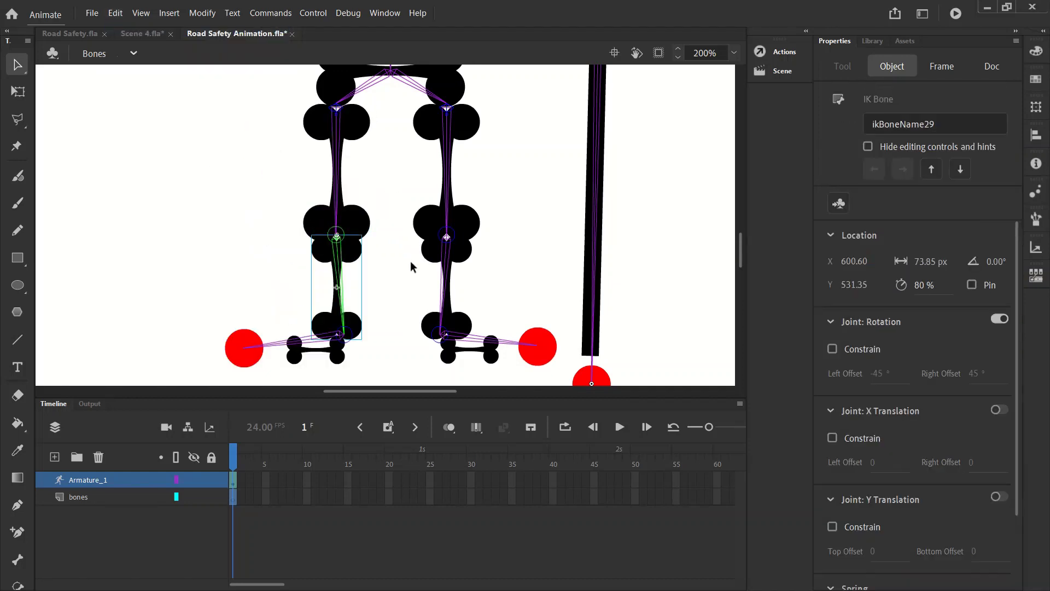
{"action": "left_click", "coordinate": [832, 349]}
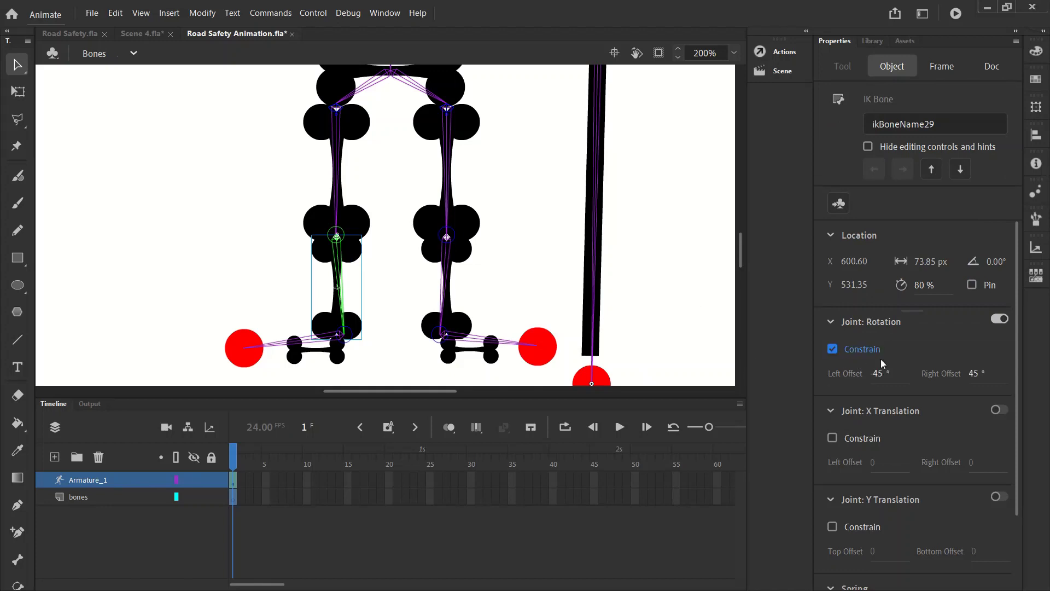
{"action": "left_click", "coordinate": [977, 374]}
{"action": "type", "text": "0"}
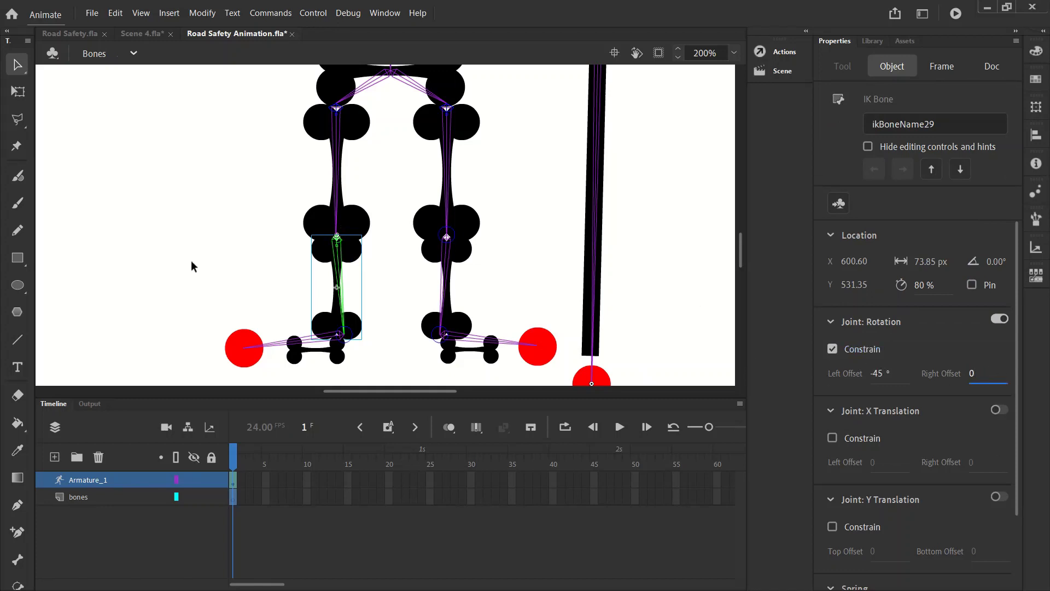
{"action": "left_click", "coordinate": [162, 266]}
Test the free-side shin's rotation limits by swinging it inward and up at the knee, and undo the move.
{"action": "left_click_drag", "start_coordinate": [333, 319], "coordinate": [391, 270]}
{"action": "left_click", "coordinate": [115, 13]}
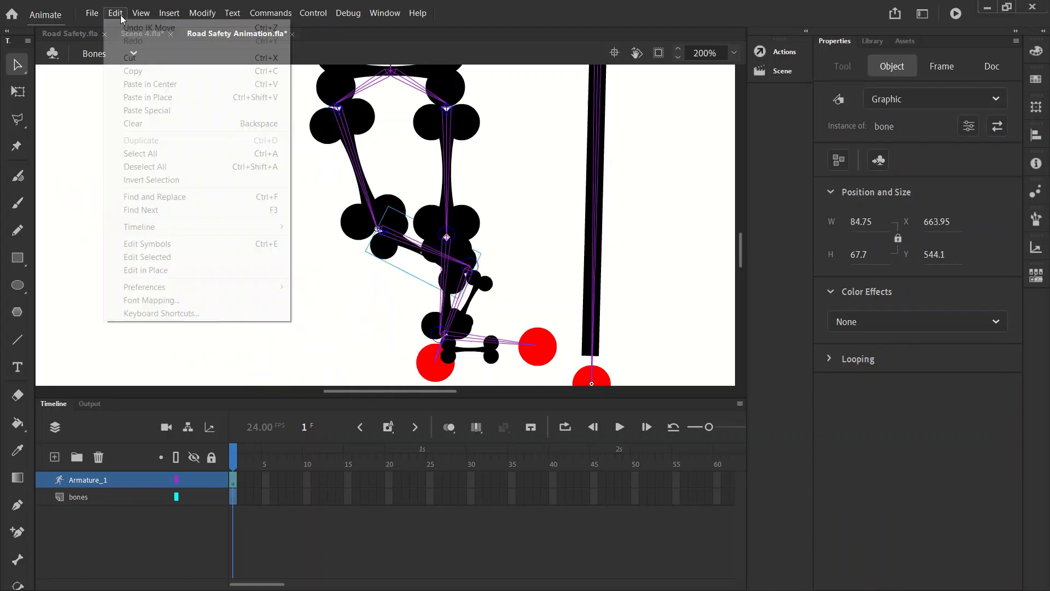
{"action": "left_click", "coordinate": [127, 24]}
Set the free-side shin bone's left rotation offset to -99°, test the knee bend, and undo the move.
{"action": "left_click", "coordinate": [344, 265]}
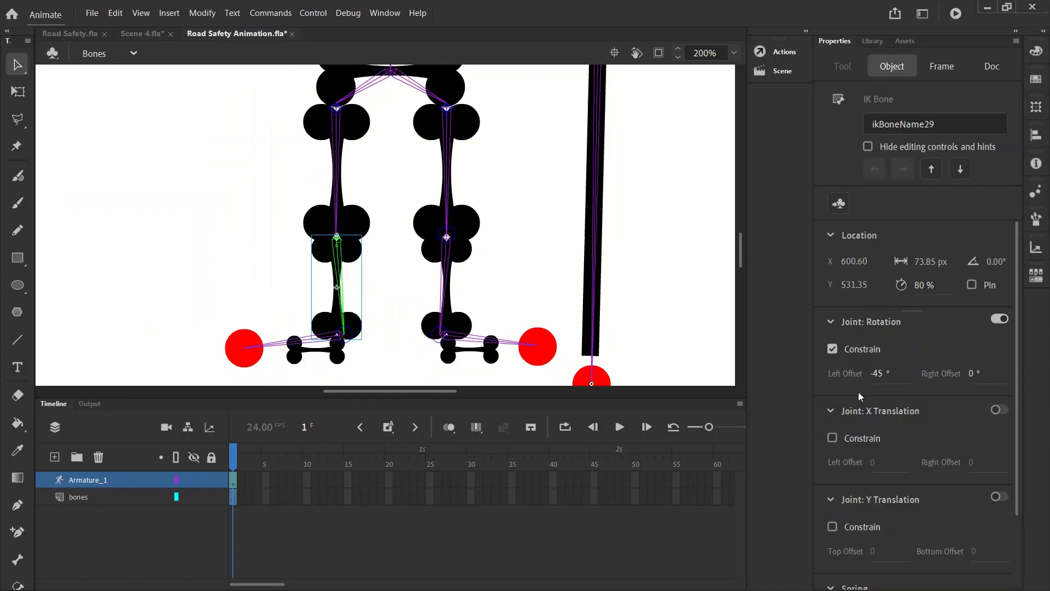
{"action": "left_click", "coordinate": [878, 373]}
{"action": "type", "text": "-100"}
{"action": "left_click", "coordinate": [211, 281]}
{"action": "left_click_drag", "start_coordinate": [341, 335], "coordinate": [366, 147]}
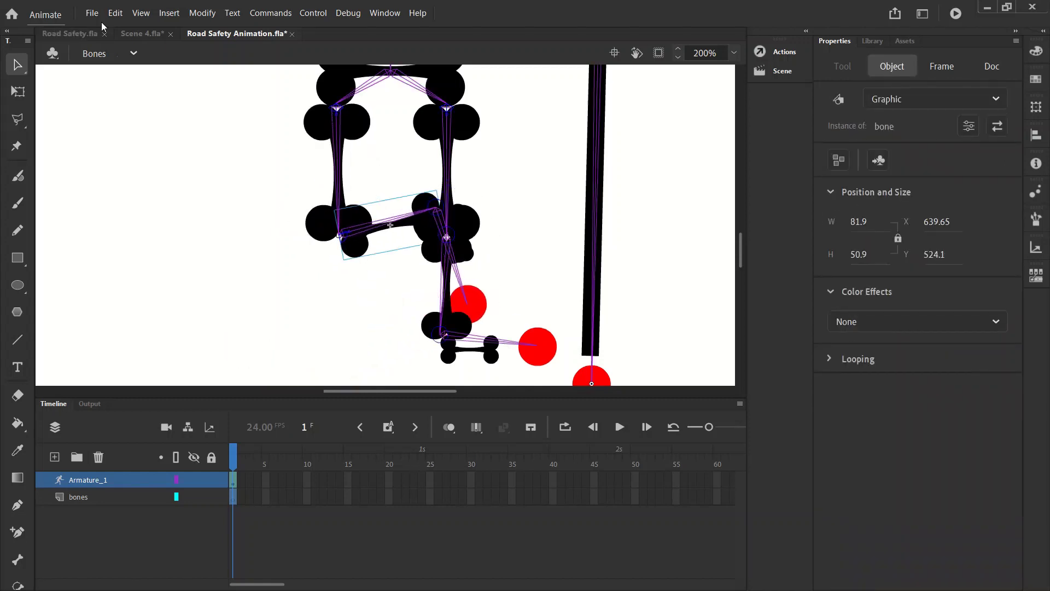
{"action": "left_click", "coordinate": [116, 12]}
{"action": "left_click", "coordinate": [131, 26]}
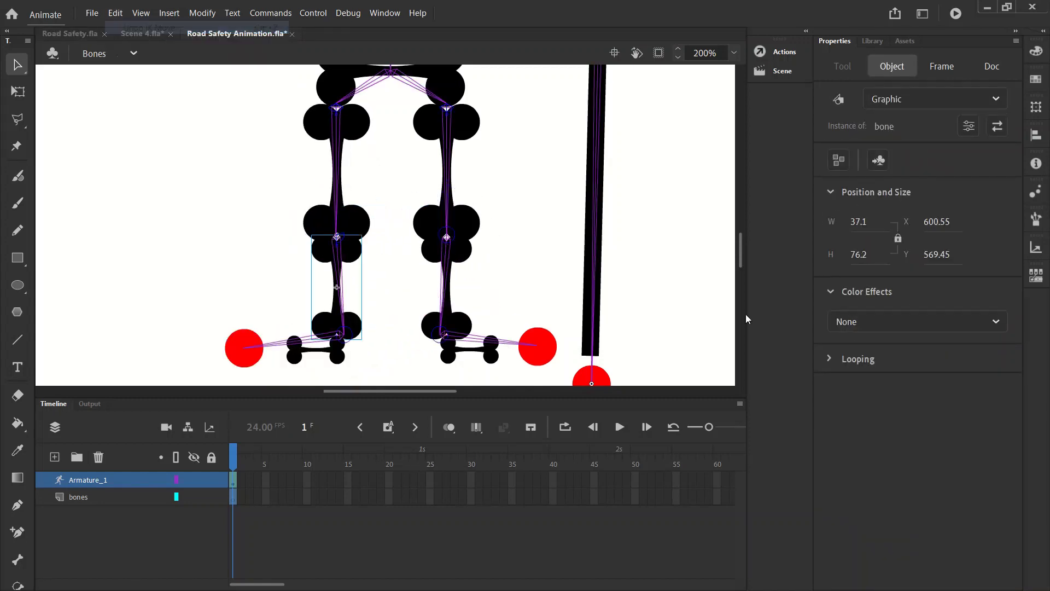
Set the free-side shin bone's left rotation offset to -150°, and clear the selection.
{"action": "left_click", "coordinate": [336, 287]}
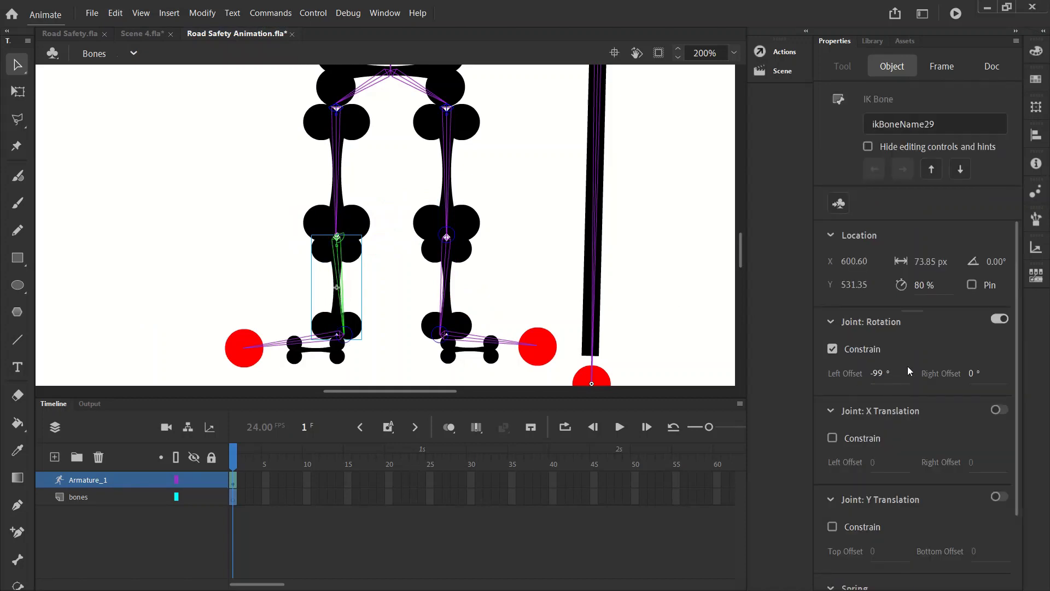
{"action": "left_click", "coordinate": [879, 374]}
{"action": "type", "text": "-150"}
{"action": "key", "text": "Return"}
{"action": "left_click", "coordinate": [365, 288]}
Test raising the free-side leg with its knee folded inward, and undo the move.
{"action": "left_click_drag", "start_coordinate": [349, 341], "coordinate": [364, 181]}
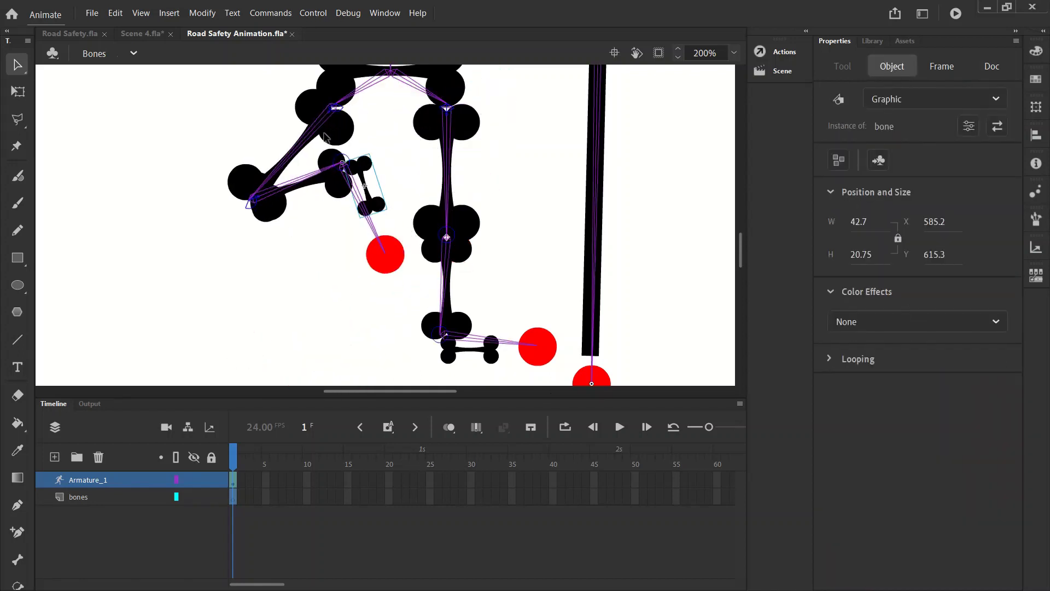
{"action": "left_click", "coordinate": [115, 13]}
{"action": "left_click", "coordinate": [144, 28]}
Constrain the sign-side shin bone's rotation with a left offset of 0° and a right offset of 150°.
{"action": "left_click", "coordinate": [451, 273]}
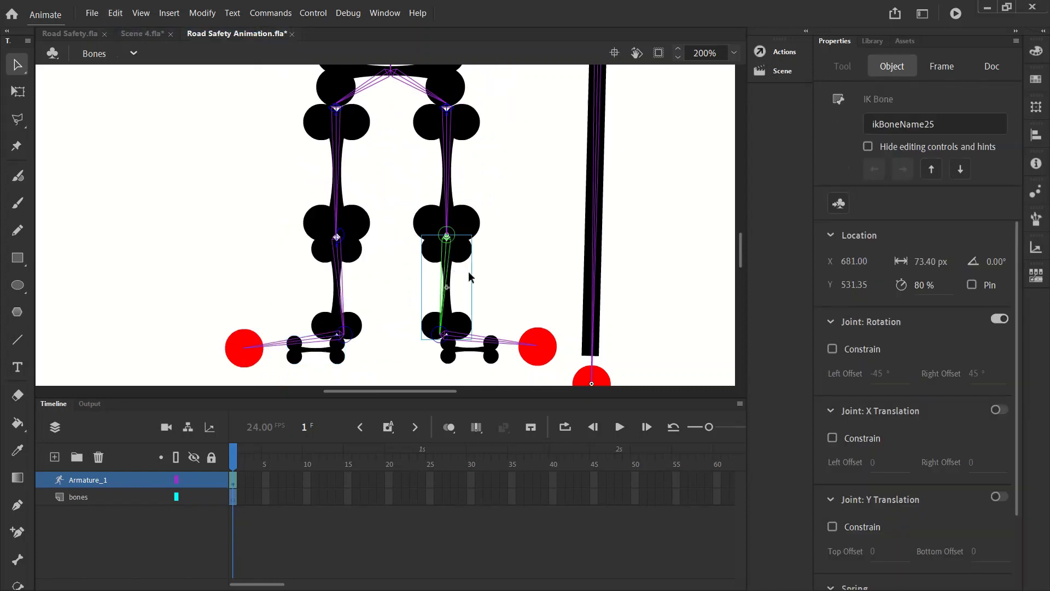
{"action": "left_click", "coordinate": [879, 348]}
{"action": "left_click", "coordinate": [883, 375]}
{"action": "type", "text": "0"}
{"action": "left_click", "coordinate": [977, 375]}
{"action": "type", "text": "150"}
{"action": "key", "text": "Return"}
Test the sign-side shin's rotation limits by raising the leg and folding the knee, and undo the move.
{"action": "left_click_drag", "start_coordinate": [444, 316], "coordinate": [561, 171]}
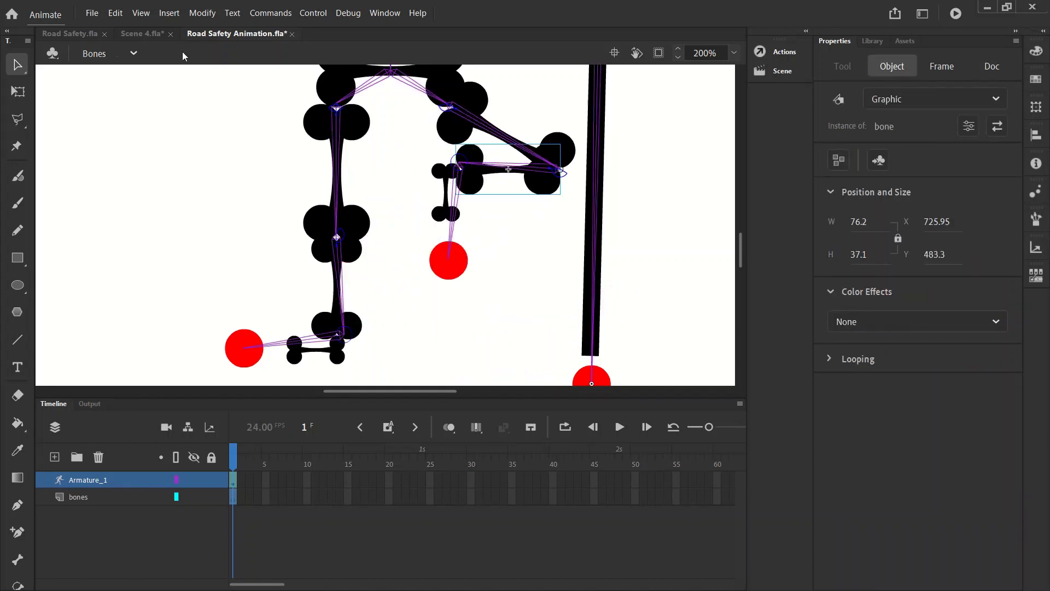
{"action": "left_click", "coordinate": [115, 13]}
{"action": "left_click", "coordinate": [137, 26]}
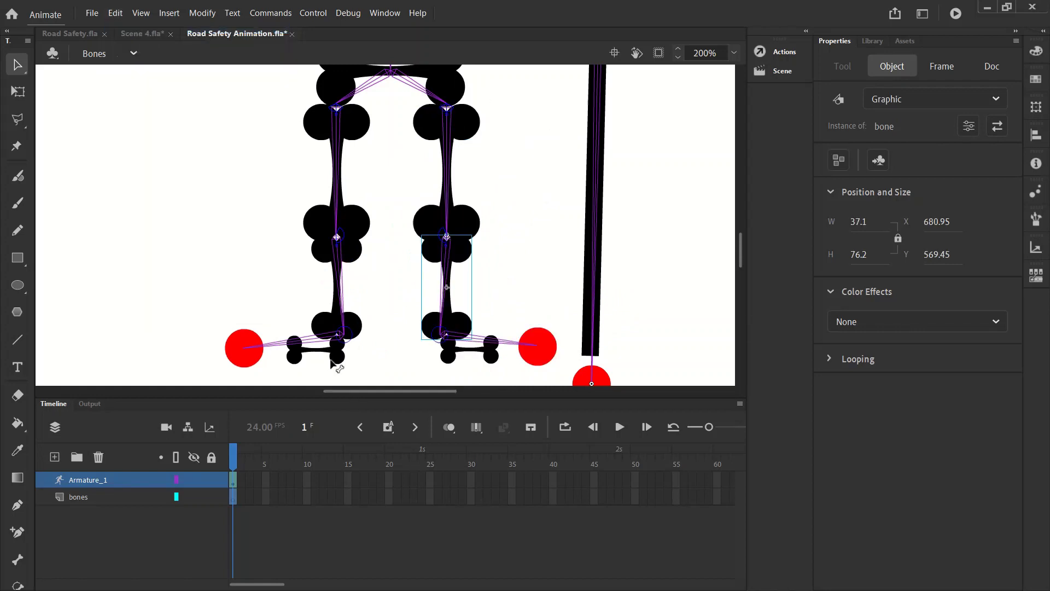
Test tilting the unconstrained free-side foot upward at the ankle, and undo the move.
{"action": "scroll", "coordinate": [371, 355], "scroll_direction": "down", "scroll_amount": 3}
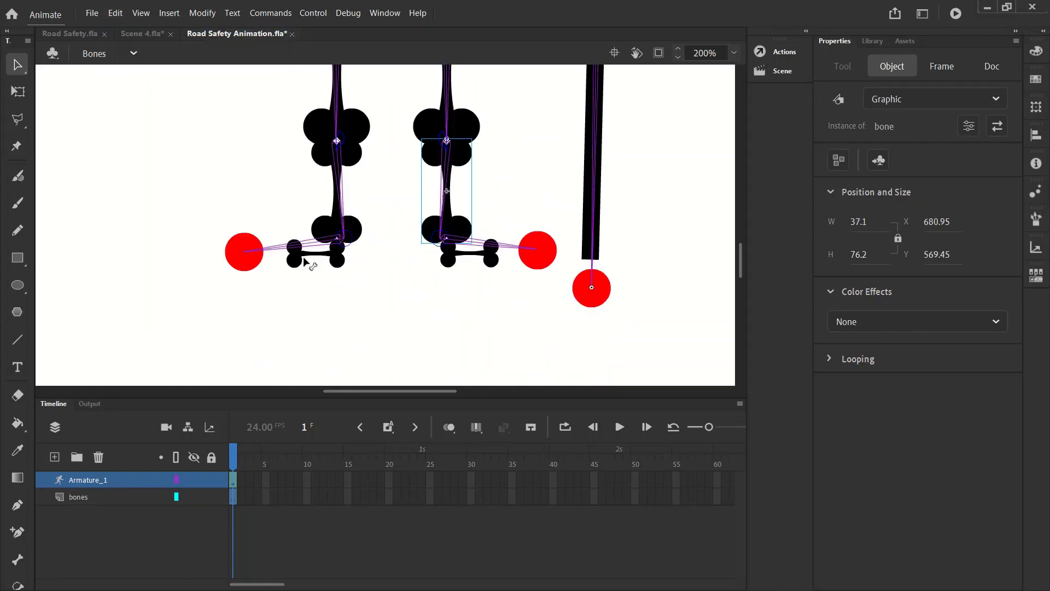
{"action": "left_click_drag", "start_coordinate": [298, 258], "coordinate": [267, 224]}
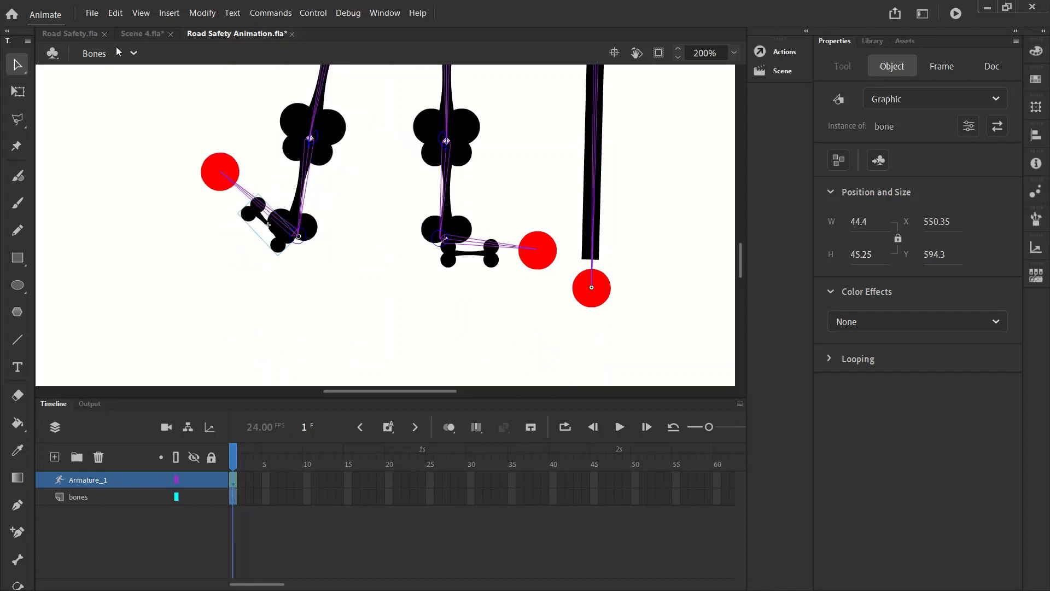
{"action": "left_click", "coordinate": [115, 12]}
{"action": "left_click", "coordinate": [149, 27]}
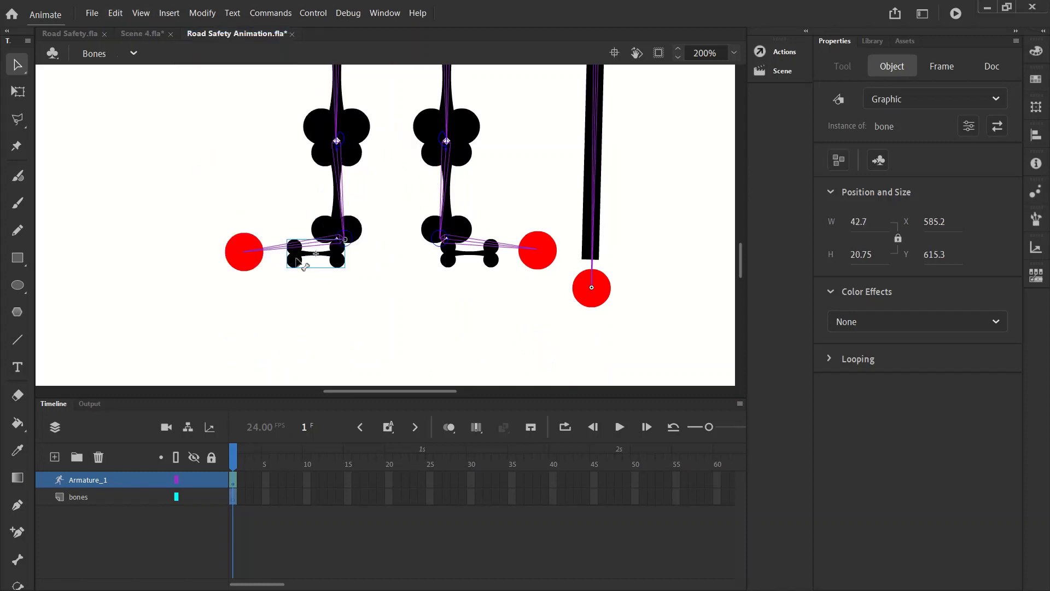
Turn on the rotation constraint for the free-side foot bone, keeping the default offsets.
{"action": "left_click", "coordinate": [348, 235]}
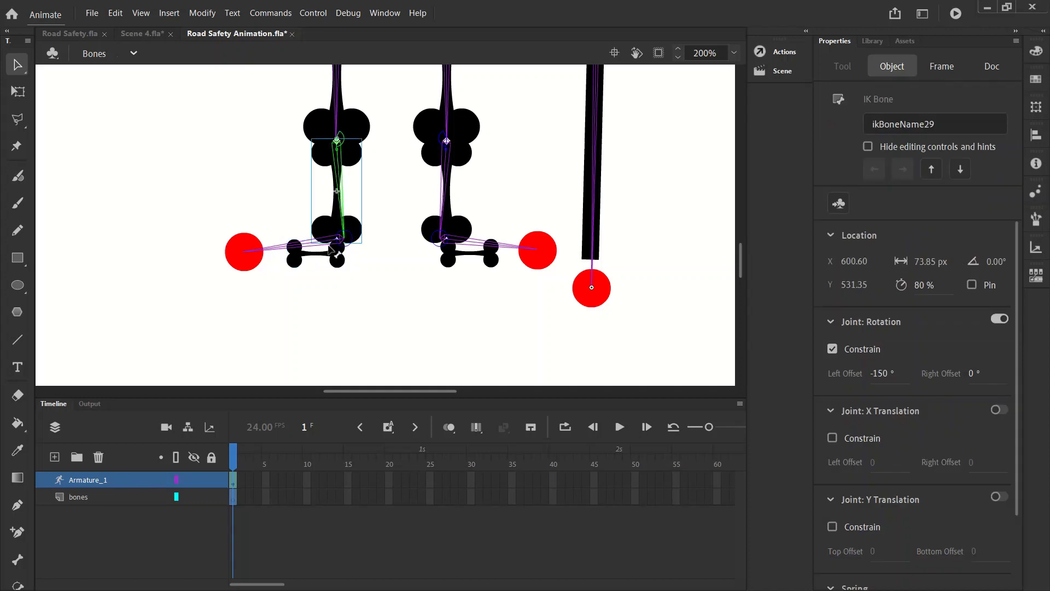
{"action": "left_click", "coordinate": [329, 244]}
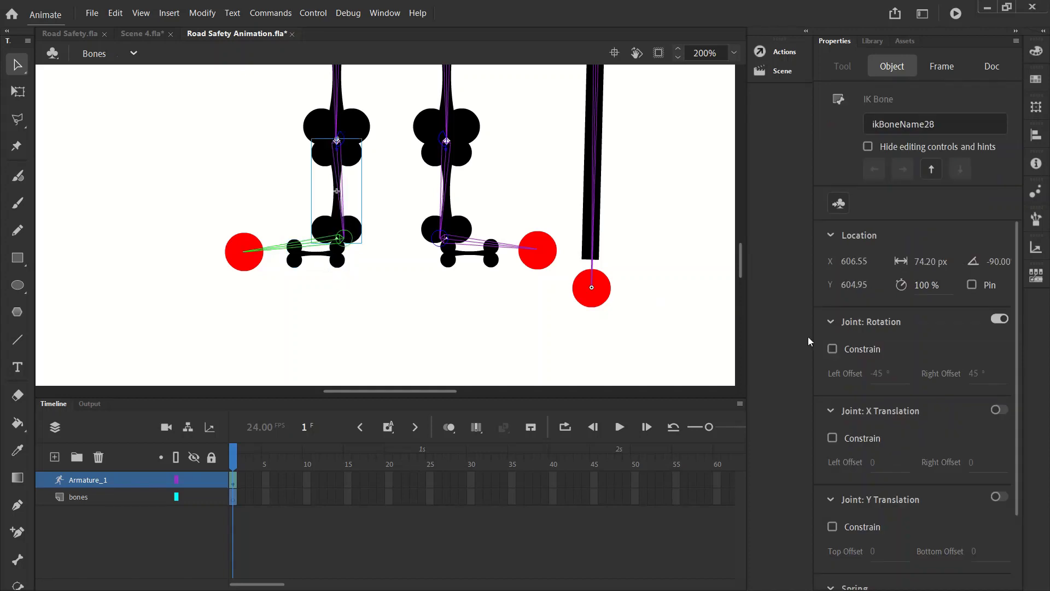
{"action": "left_click", "coordinate": [832, 348]}
Test the free-side foot's default rotation limits by tilting the toes upward, and undo the move.
{"action": "left_click_drag", "start_coordinate": [295, 259], "coordinate": [280, 219]}
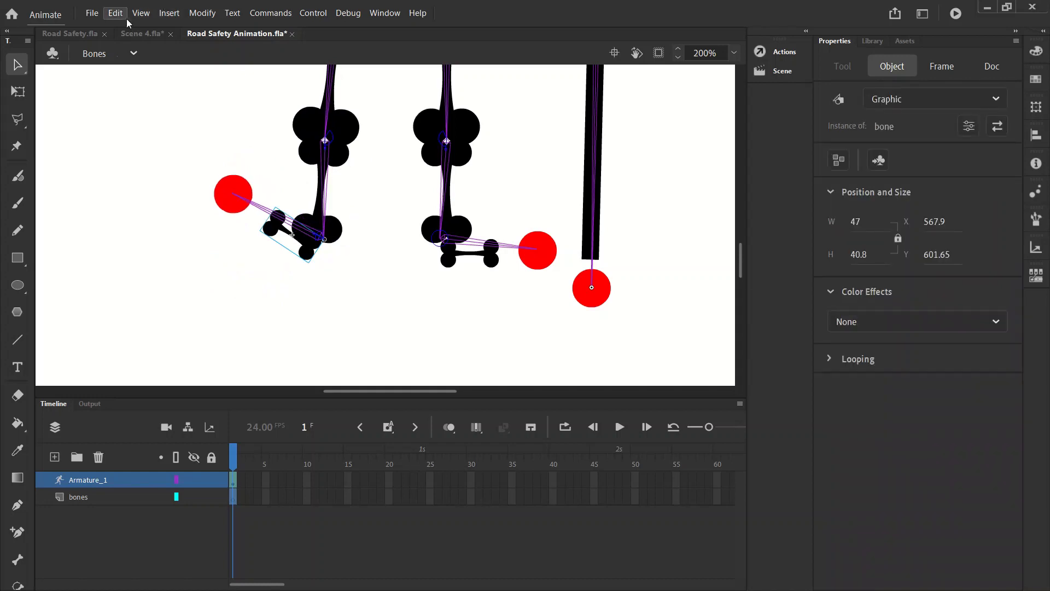
{"action": "left_click", "coordinate": [116, 13]}
{"action": "left_click", "coordinate": [148, 28]}
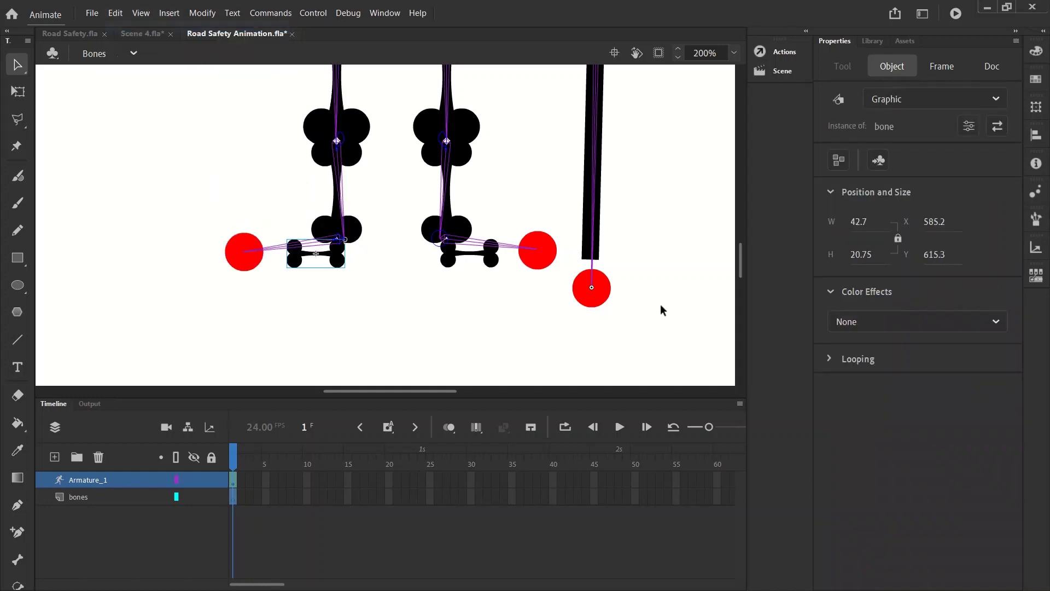
Set the free-side foot bone's rotation offsets to -60° left and 30° right.
{"action": "left_click", "coordinate": [309, 242]}
{"action": "left_click", "coordinate": [311, 250]}
{"action": "left_click", "coordinate": [980, 373]}
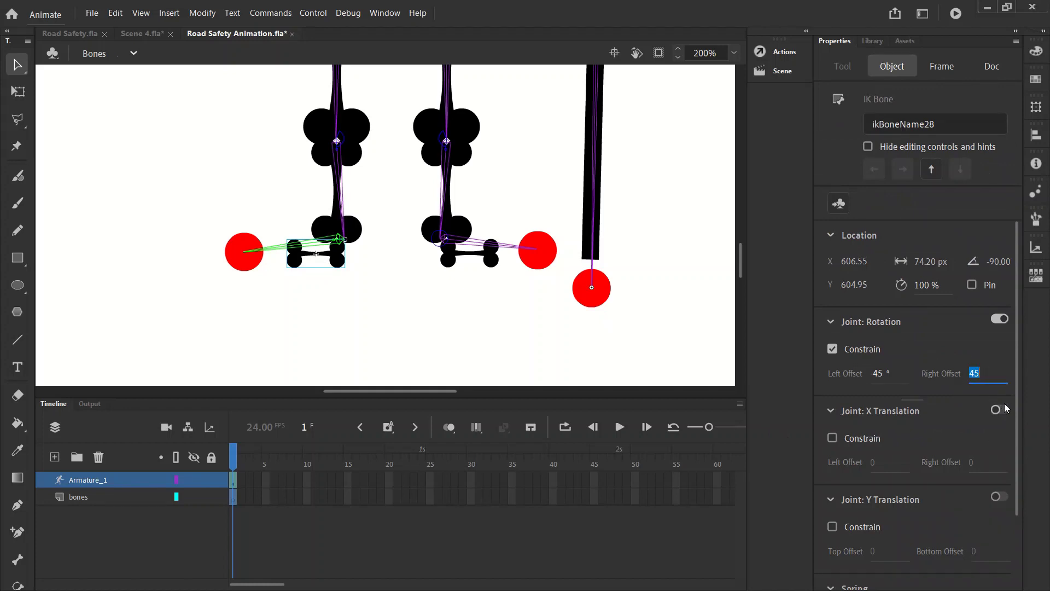
{"action": "left_click", "coordinate": [889, 372]}
{"action": "type", "text": "-60"}
Test the free-side foot's new rotation limits by pointing the toes downward, and undo the move.
{"action": "left_click_drag", "start_coordinate": [298, 261], "coordinate": [316, 372]}
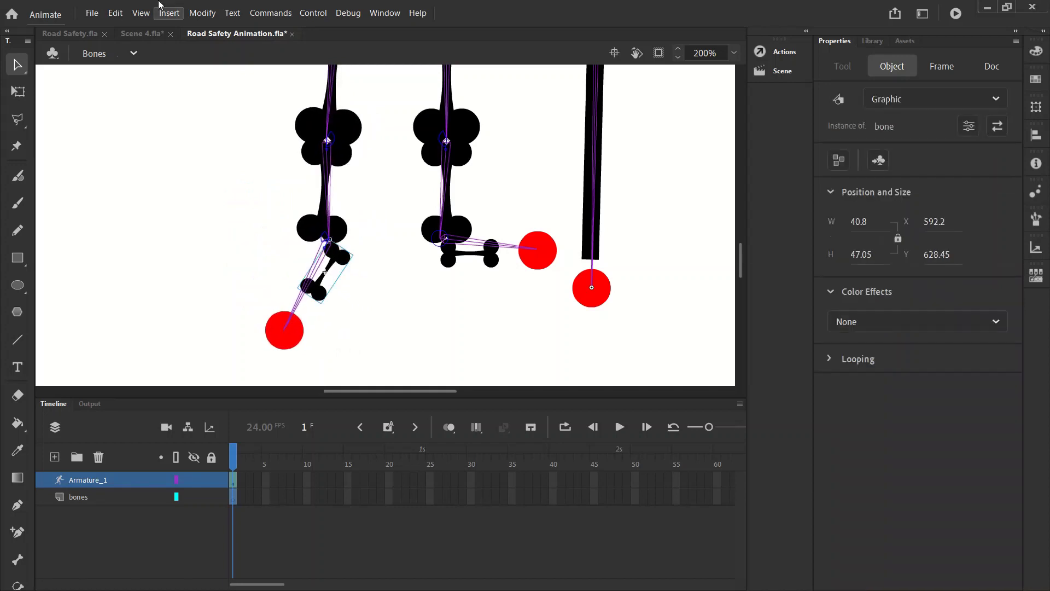
{"action": "left_click", "coordinate": [115, 13]}
{"action": "left_click", "coordinate": [122, 29]}
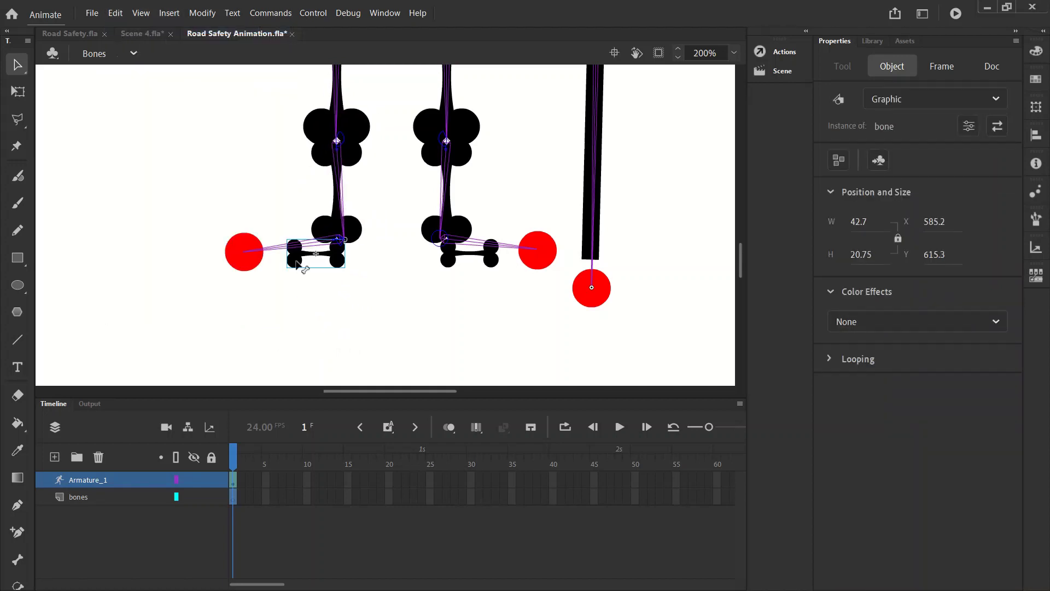
Constrain the sign-side foot bone's rotation with a left offset of -30° and a right offset of 60°, and clear the selection.
{"action": "left_click", "coordinate": [328, 260]}
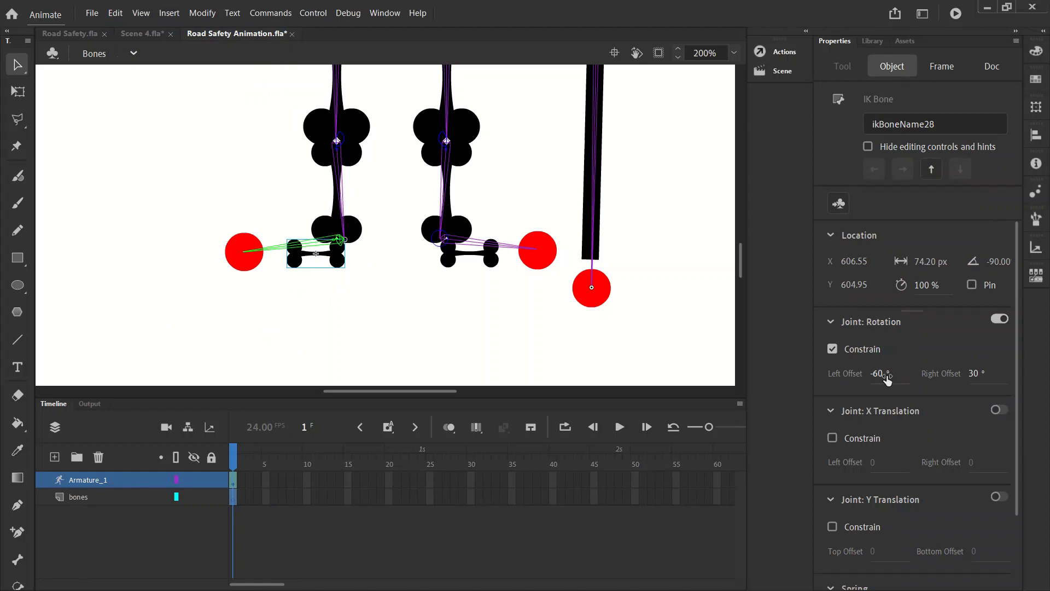
{"action": "left_click", "coordinate": [475, 244]}
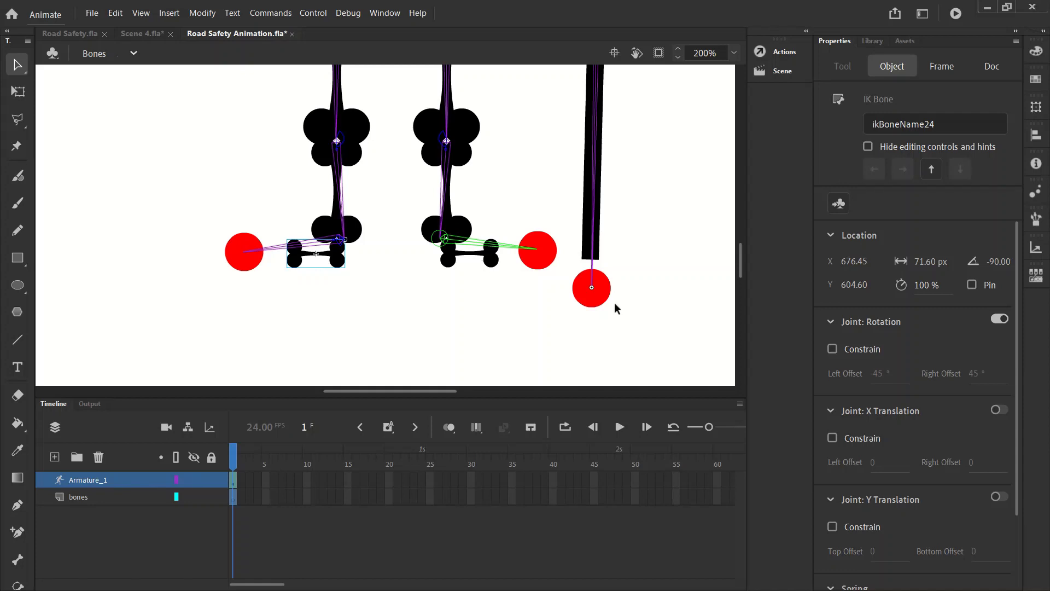
{"action": "left_click", "coordinate": [831, 349]}
{"action": "left_click", "coordinate": [878, 373]}
{"action": "type", "text": "-30"}
{"action": "key", "text": "Tab"}
{"action": "type", "text": "60"}
{"action": "key", "text": "Return"}
{"action": "left_click", "coordinate": [528, 343]}
Test the sign-side foot's rotation limits by pointing the toes downward, and undo the move.
{"action": "left_click_drag", "start_coordinate": [499, 267], "coordinate": [481, 284]}
{"action": "left_click", "coordinate": [116, 12]}
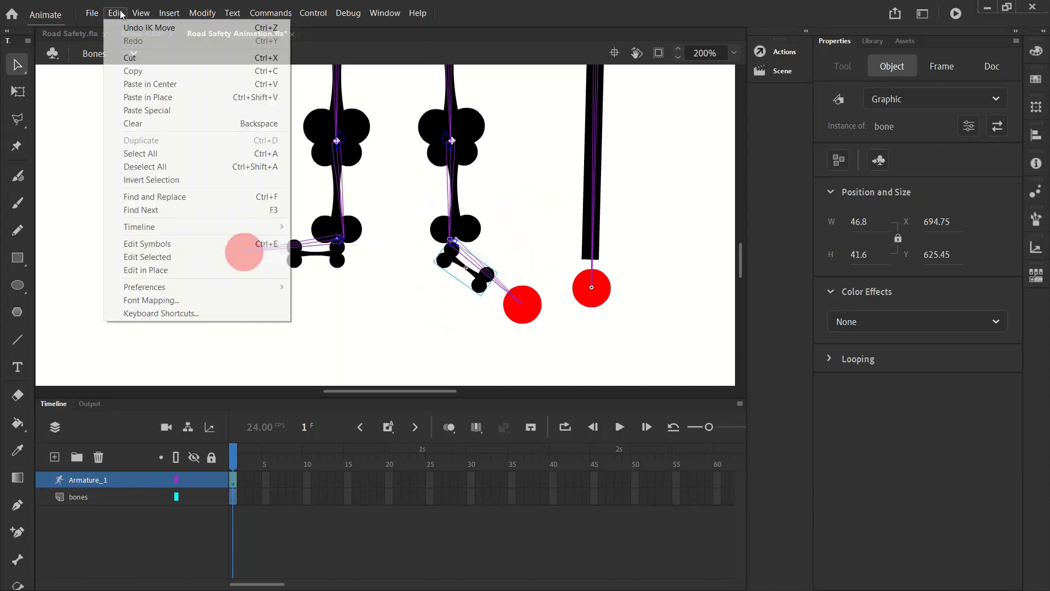
{"action": "left_click", "coordinate": [136, 28]}
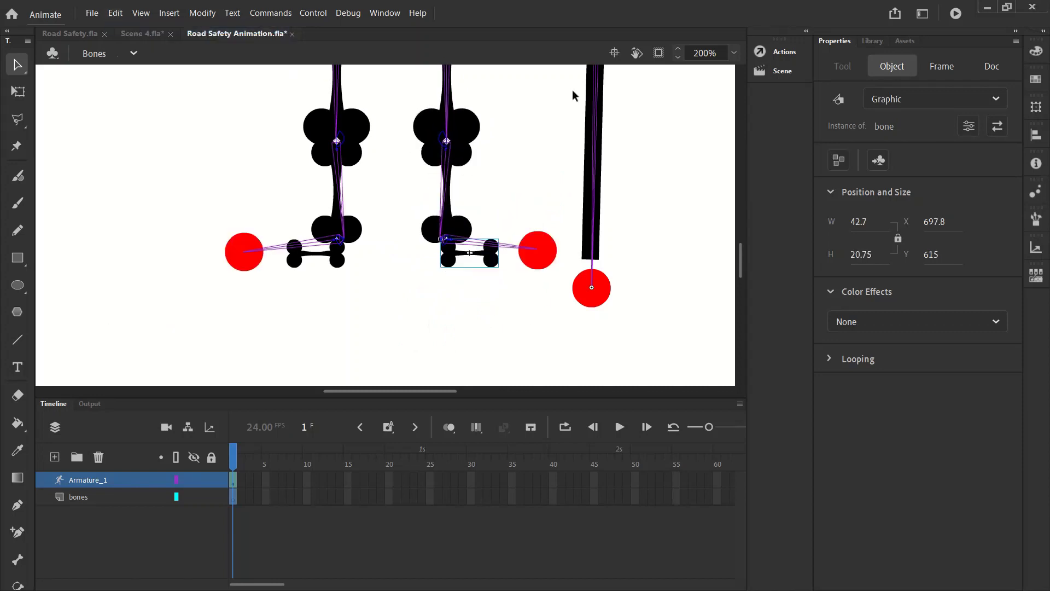
Fit the whole stage in view, test tilting the head toward the stop sign by its control point, and undo the move.
{"action": "left_click", "coordinate": [733, 53]}
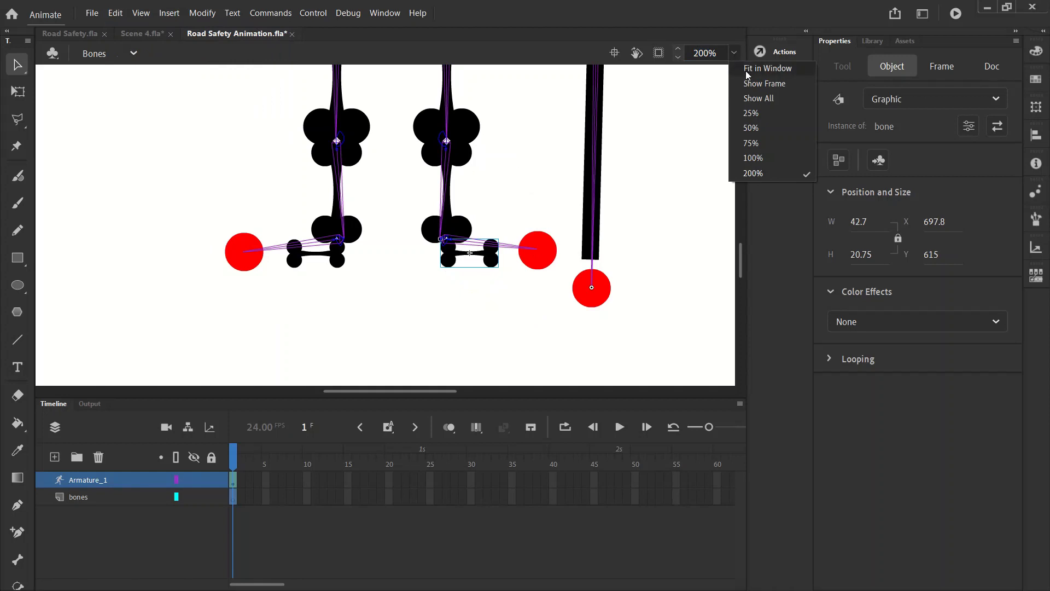
{"action": "left_click", "coordinate": [747, 74]}
{"action": "left_click", "coordinate": [421, 141]}
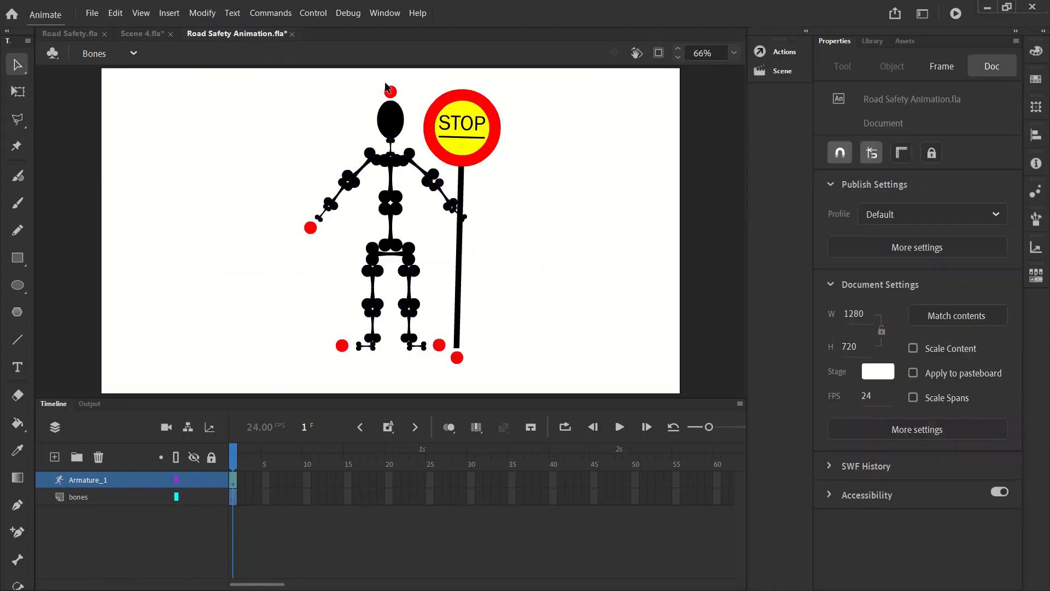
{"action": "left_click_drag", "start_coordinate": [390, 92], "coordinate": [421, 143]}
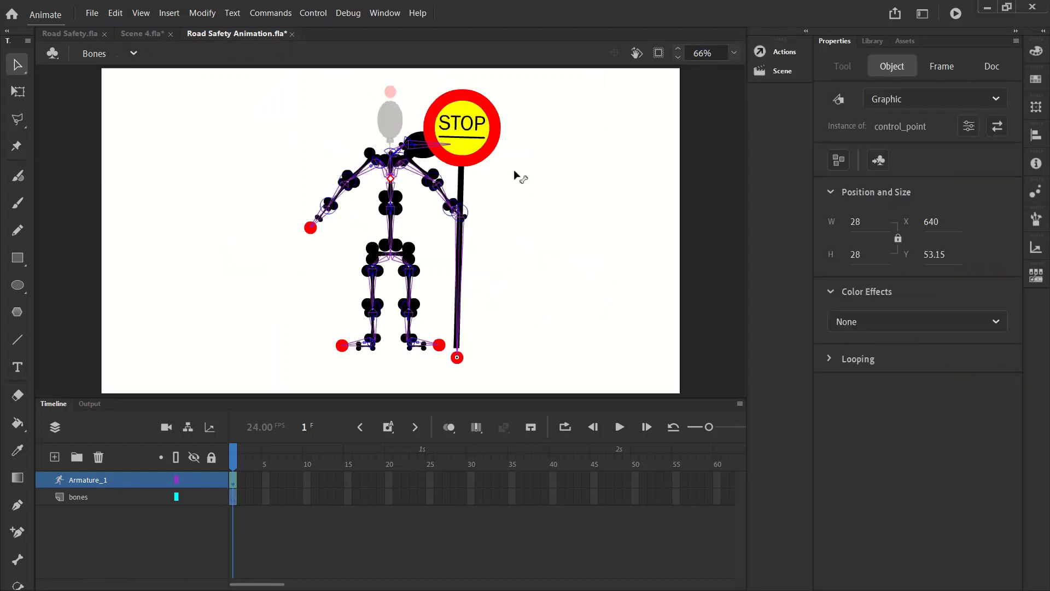
{"action": "left_click", "coordinate": [115, 12]}
{"action": "left_click", "coordinate": [136, 26]}
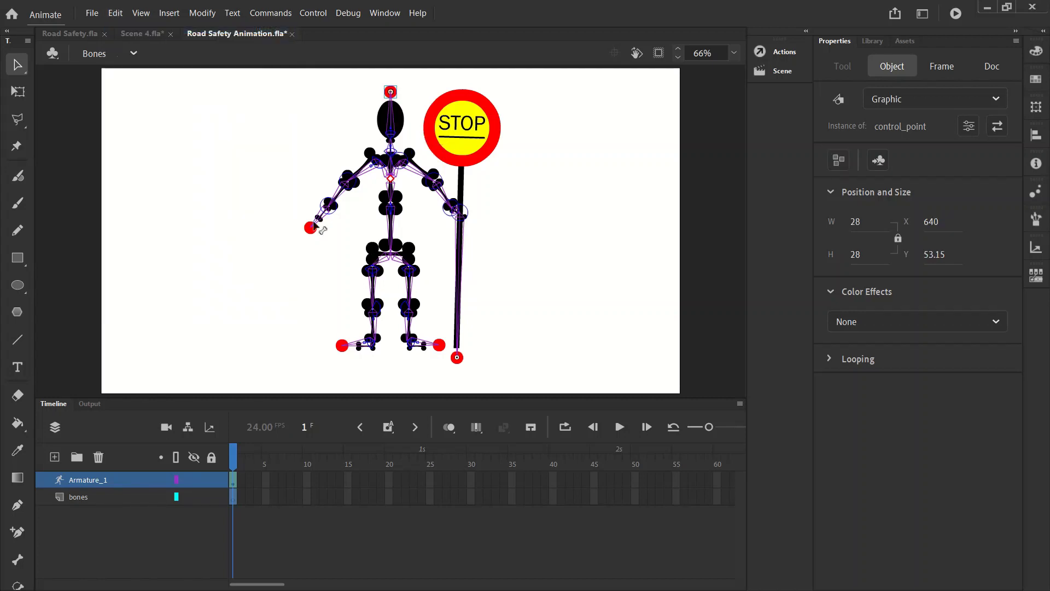
Test the free arm's range by swinging its hand control point outward and back toward the body, and undo the move.
{"action": "left_click_drag", "start_coordinate": [310, 227], "coordinate": [213, 308]}
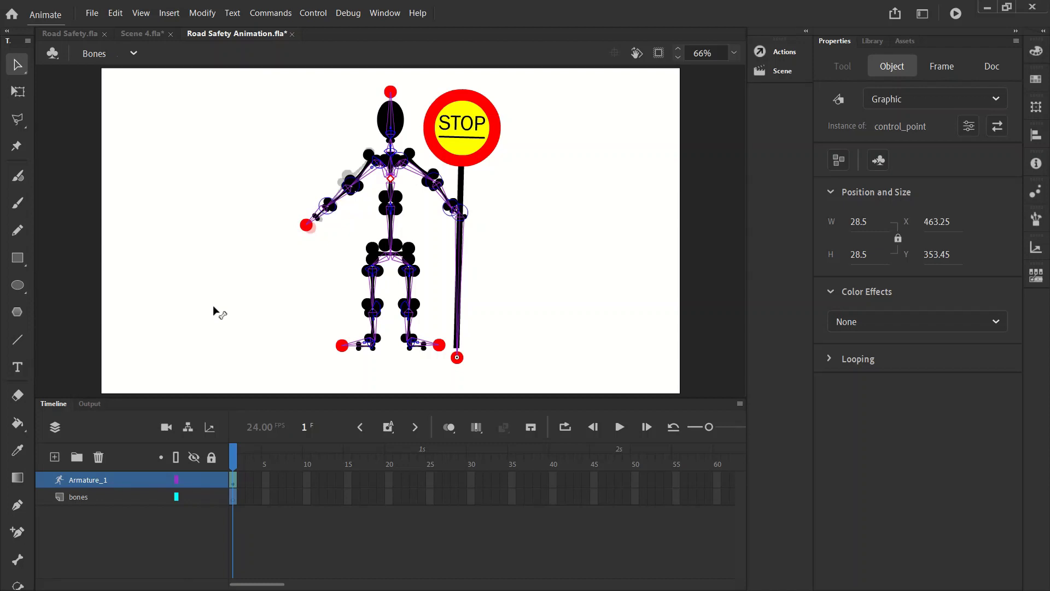
{"action": "left_click_drag", "start_coordinate": [213, 310], "coordinate": [361, 200]}
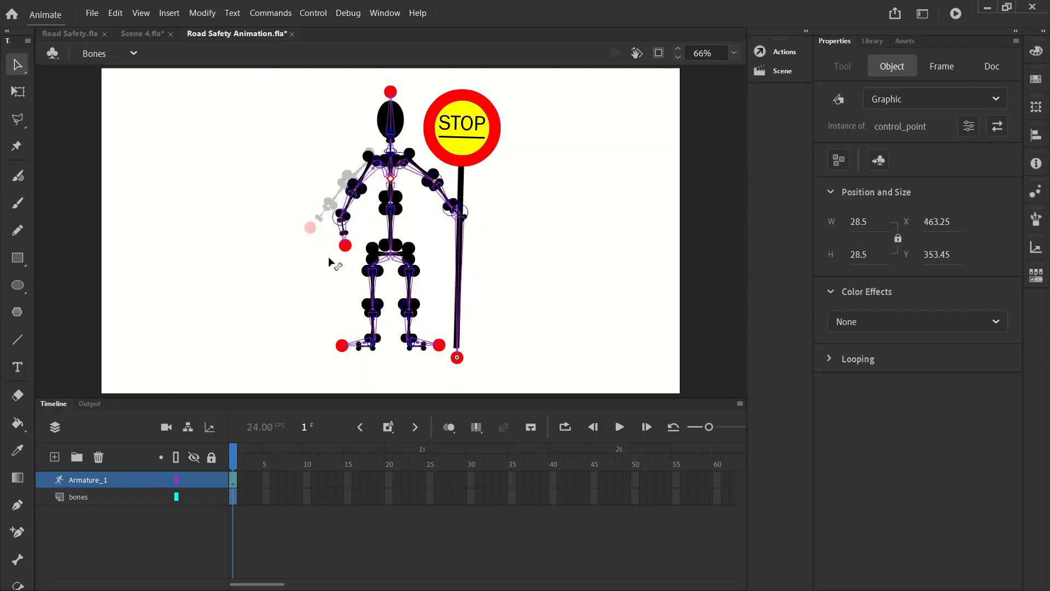
{"action": "left_click_drag", "start_coordinate": [330, 263], "coordinate": [352, 247]}
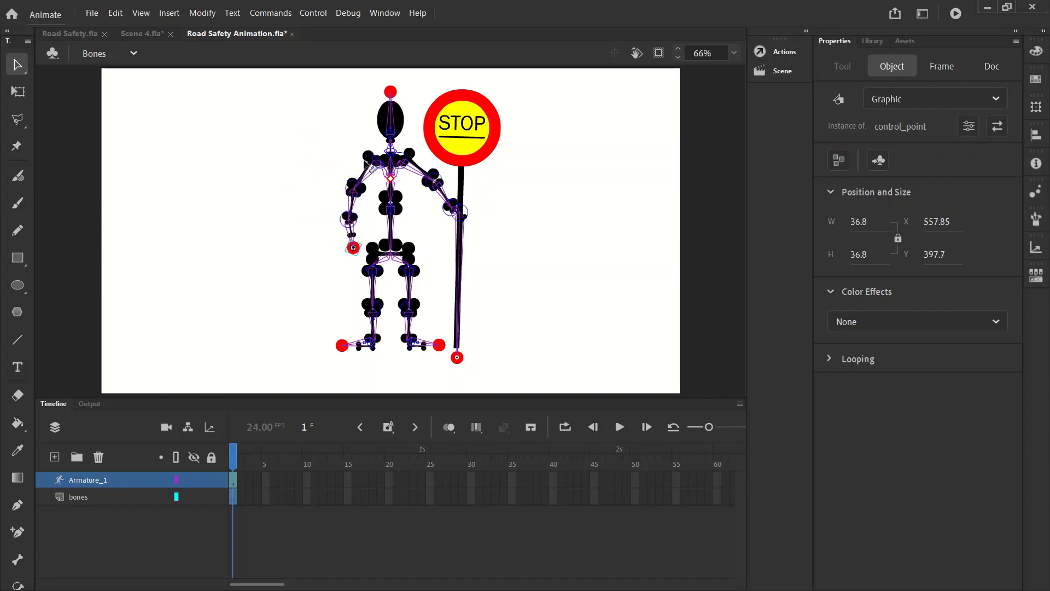
{"action": "left_click", "coordinate": [117, 14]}
{"action": "left_click", "coordinate": [118, 21]}
{"action": "left_click", "coordinate": [120, 21]}
{"action": "left_click", "coordinate": [142, 28]}
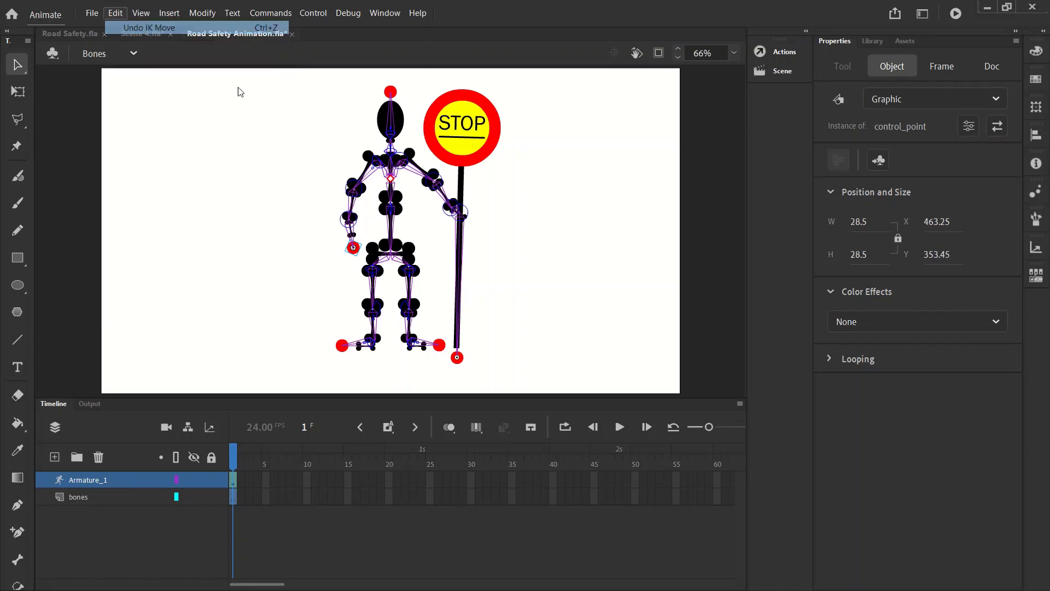
Test swinging the lollipop stick across the skeleton with its holding arm, and undo the move.
{"action": "left_click", "coordinate": [457, 138]}
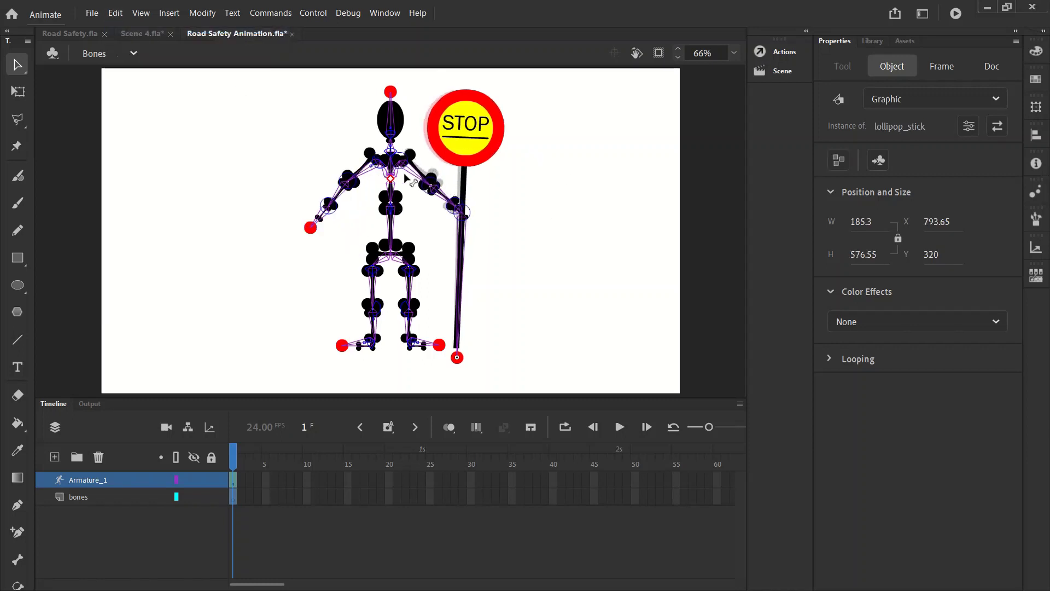
{"action": "key", "text": "ctrl+z"}
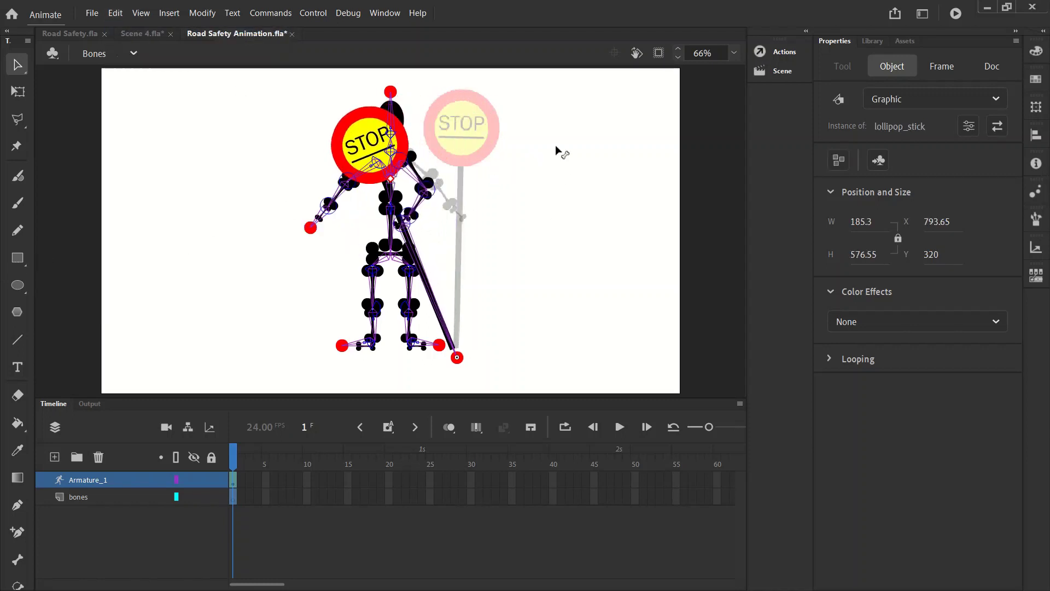
{"action": "left_click", "coordinate": [116, 13]}
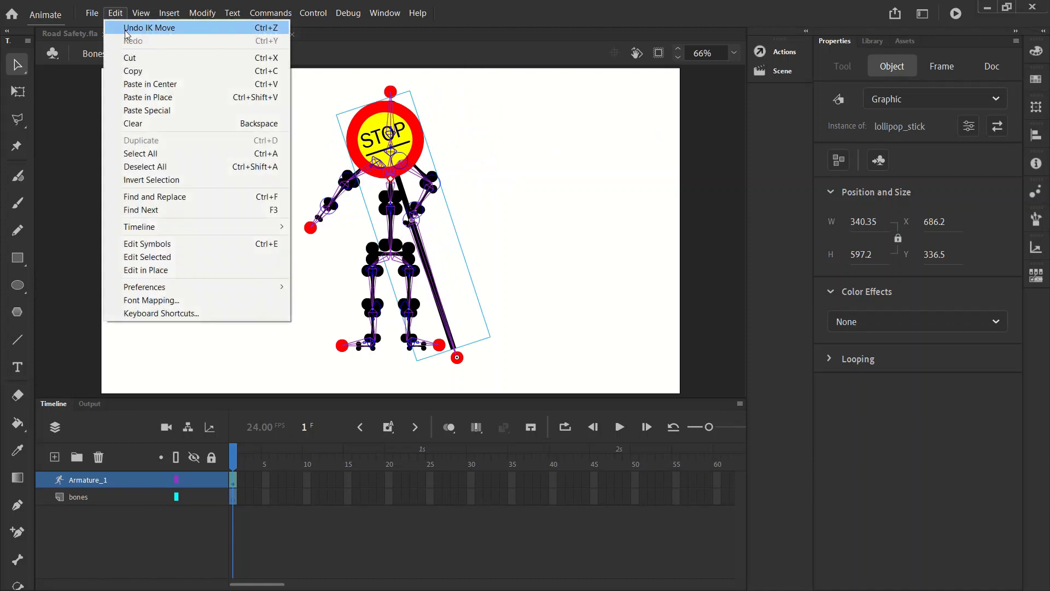
{"action": "left_click", "coordinate": [136, 29]}
Test swaying the pelvis and legs toward the stick, and undo the move.
{"action": "left_click_drag", "start_coordinate": [366, 257], "coordinate": [416, 257]}
{"action": "left_click", "coordinate": [117, 18]}
{"action": "left_click", "coordinate": [132, 28]}
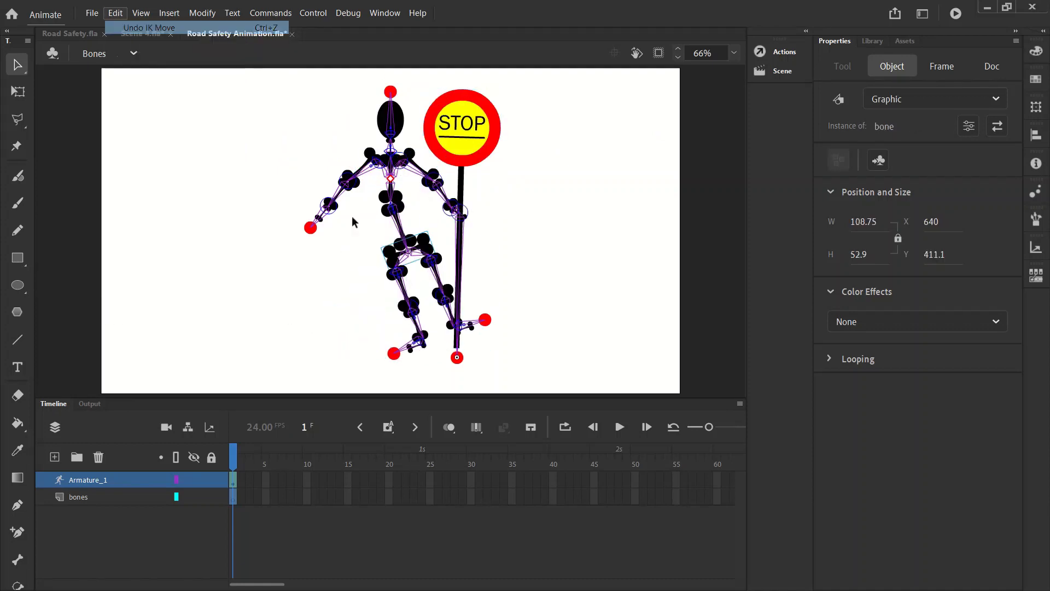
Test swinging the leg farther from the stick outward, undo it, test moving its foot control point outward and down, and undo that too.
{"action": "left_click_drag", "start_coordinate": [377, 306], "coordinate": [302, 307]}
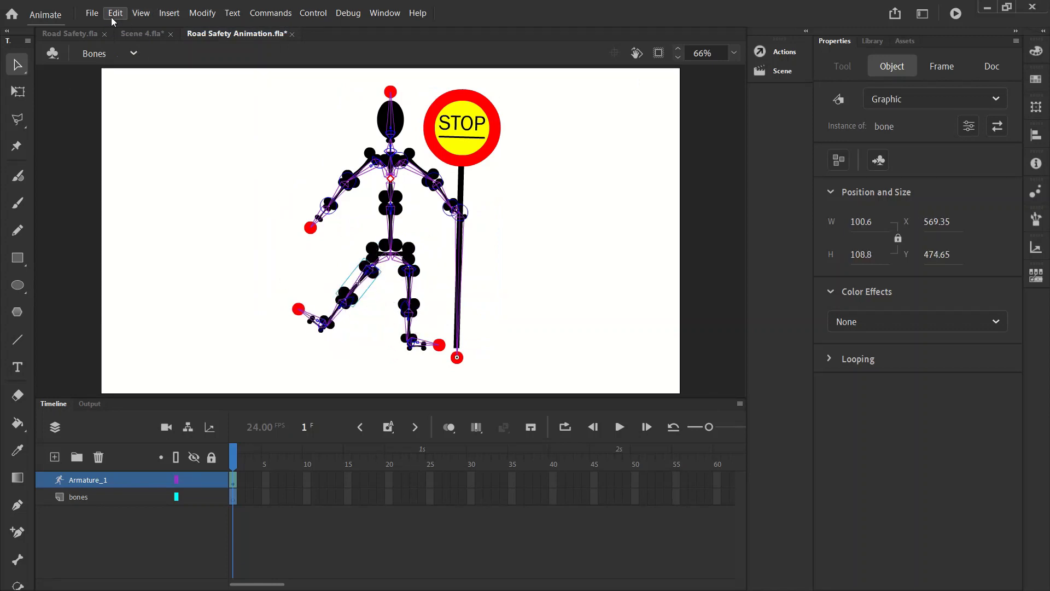
{"action": "key", "text": "ctrl+z"}
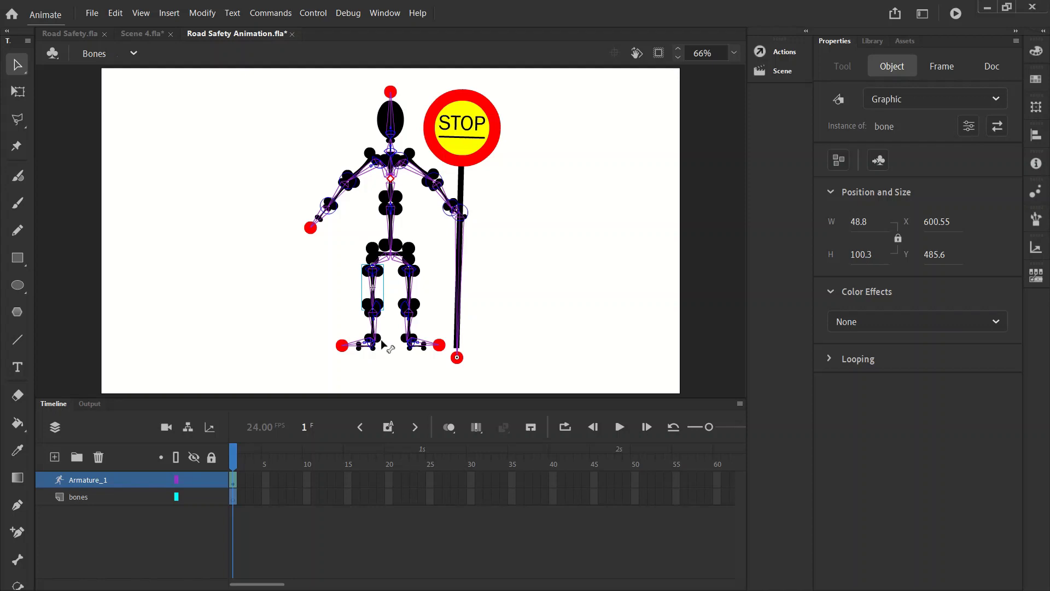
{"action": "left_click_drag", "start_coordinate": [372, 346], "coordinate": [332, 364]}
{"action": "key", "text": "ctrl+z"}
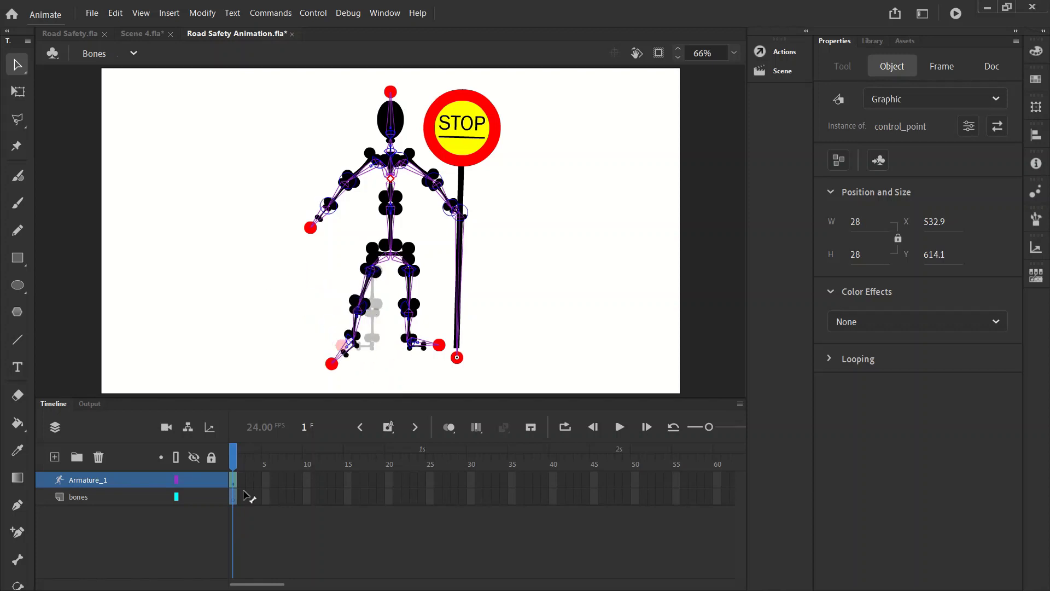
{"action": "key", "text": "ctrl+z"}
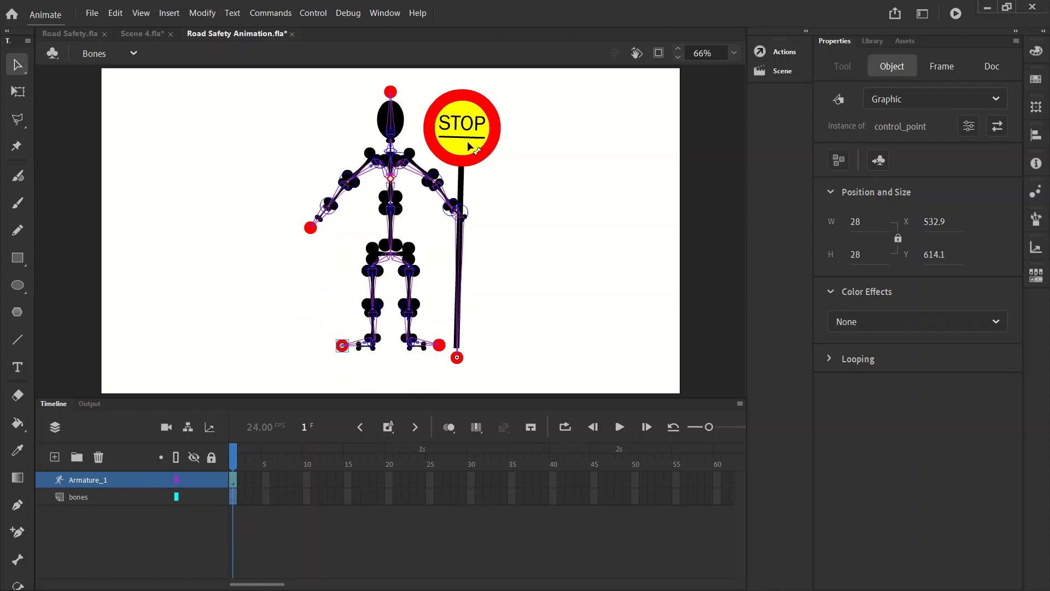
Check the head bone's joint settings and clear the selection on the stage.
{"action": "left_click", "coordinate": [402, 120]}
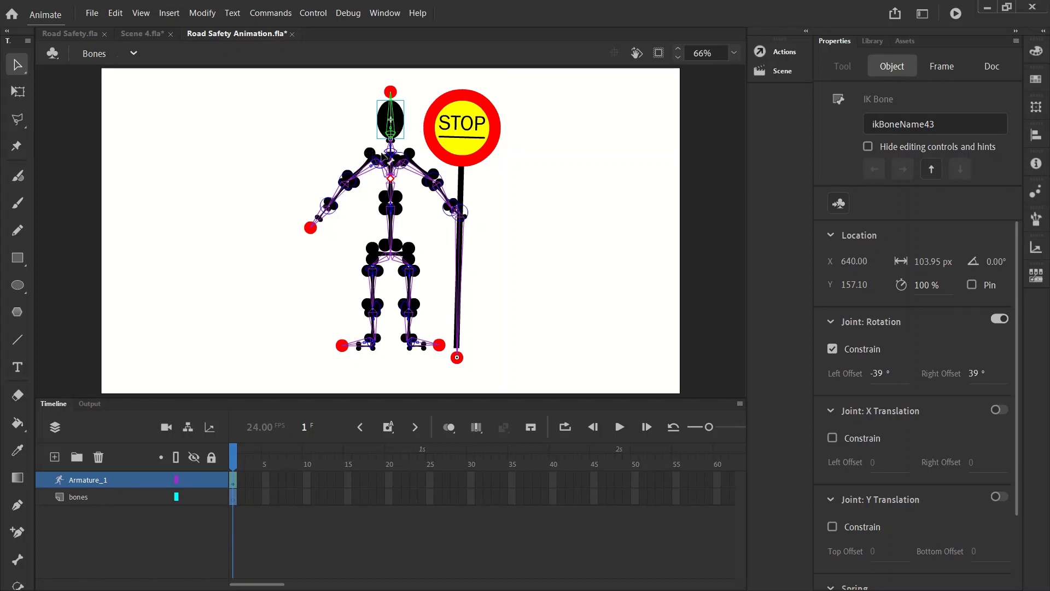
{"action": "left_click", "coordinate": [288, 121]}
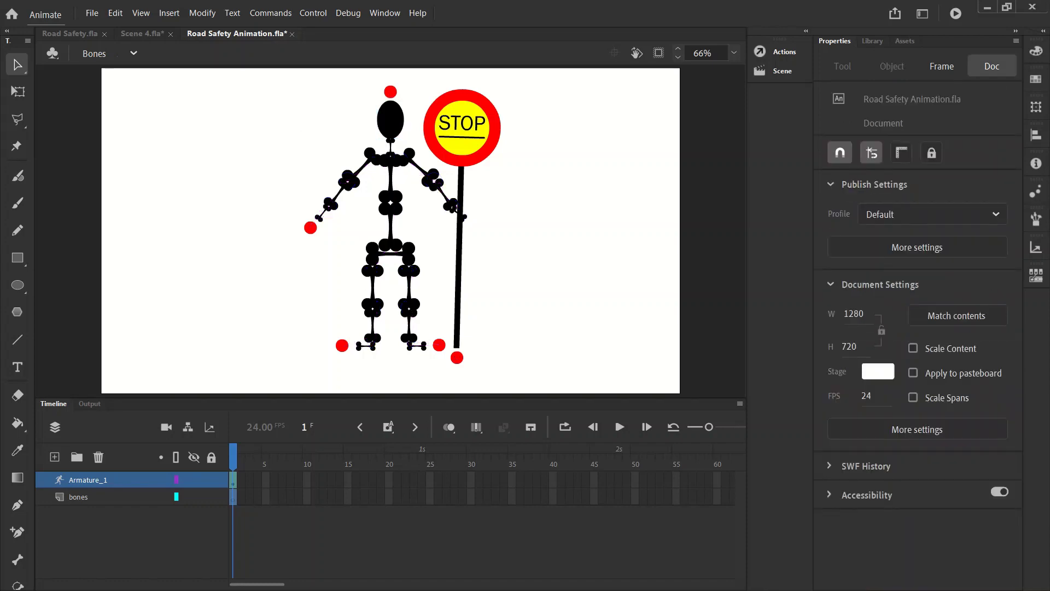